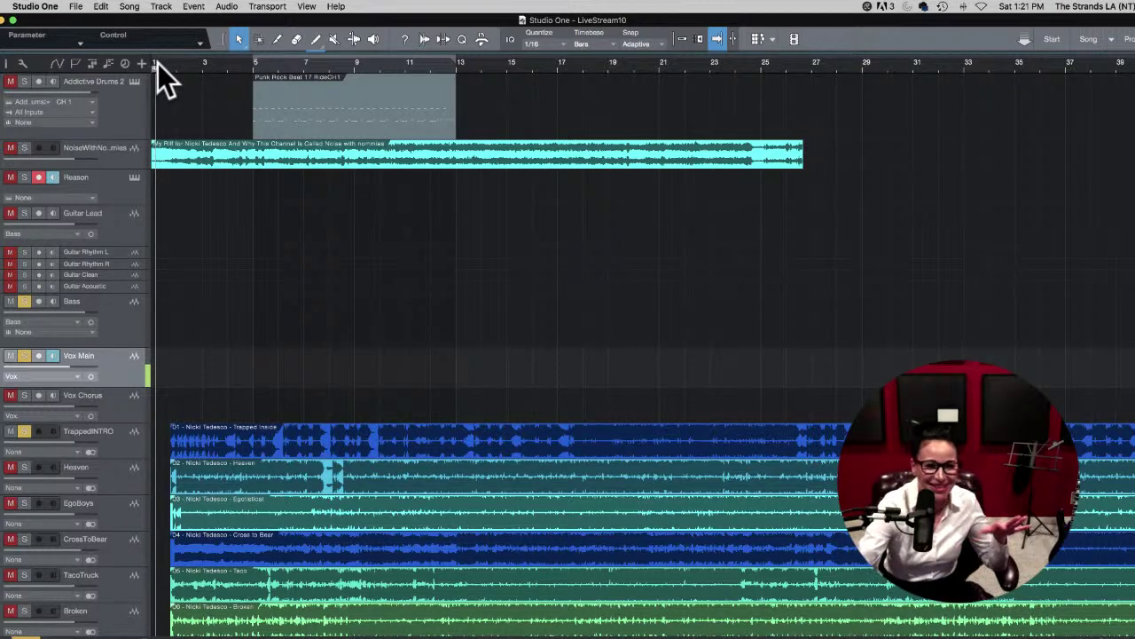
# Step: Shift the riff clip on the NoiseWithNo..mies track later so that it starts at about bar 2
pyautogui.click(158, 63)
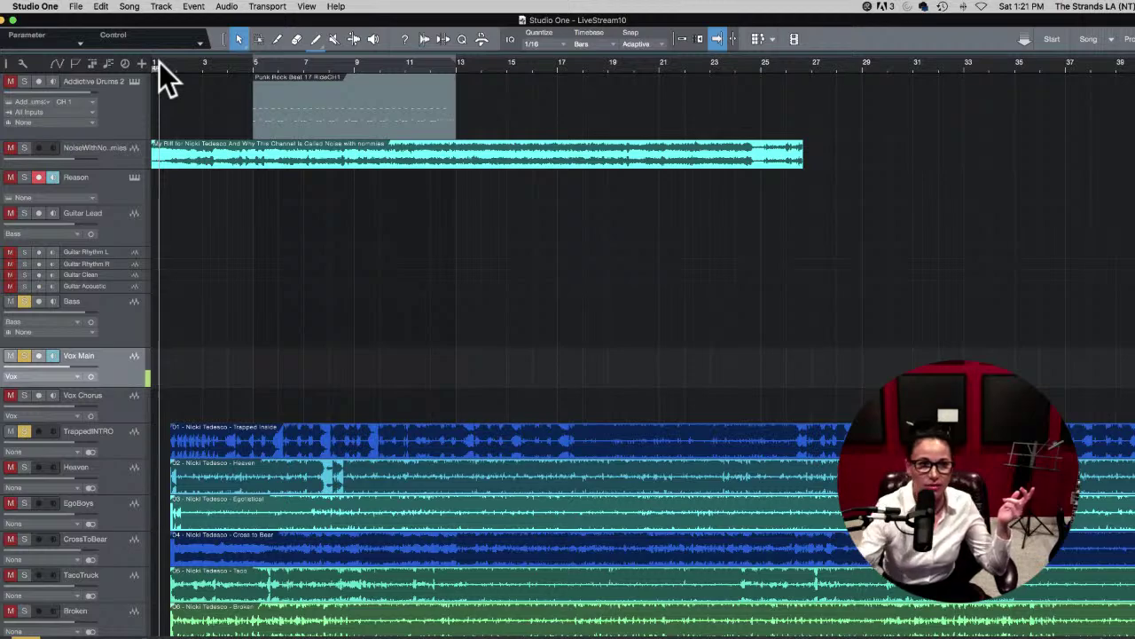
pyautogui.press(',')
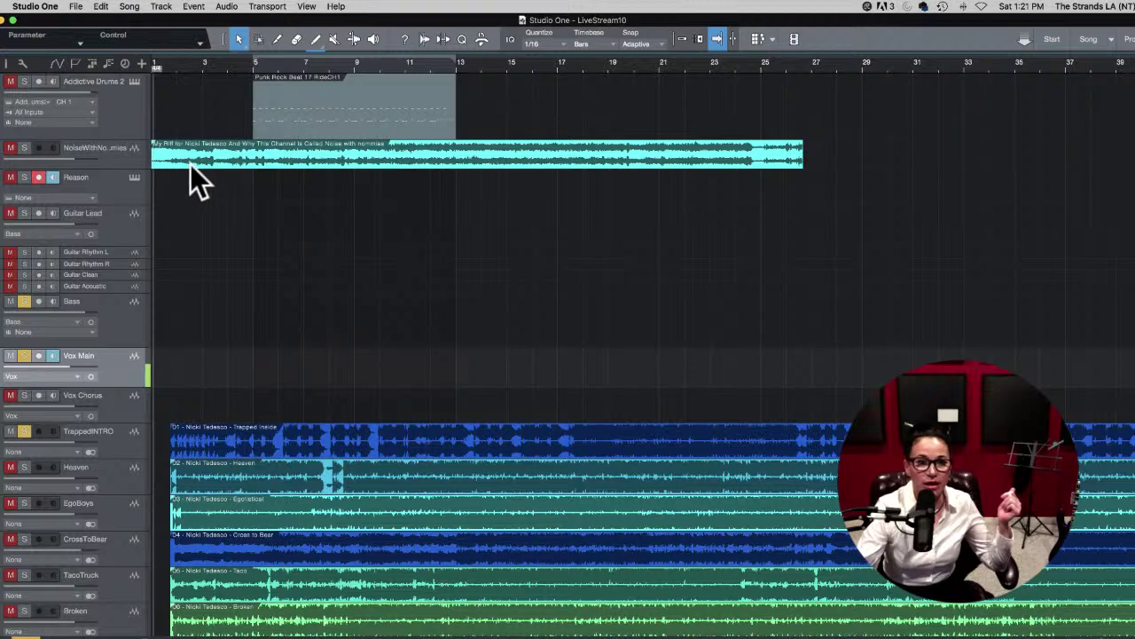
pyautogui.moveTo(191, 159); pyautogui.dragTo(220, 161)
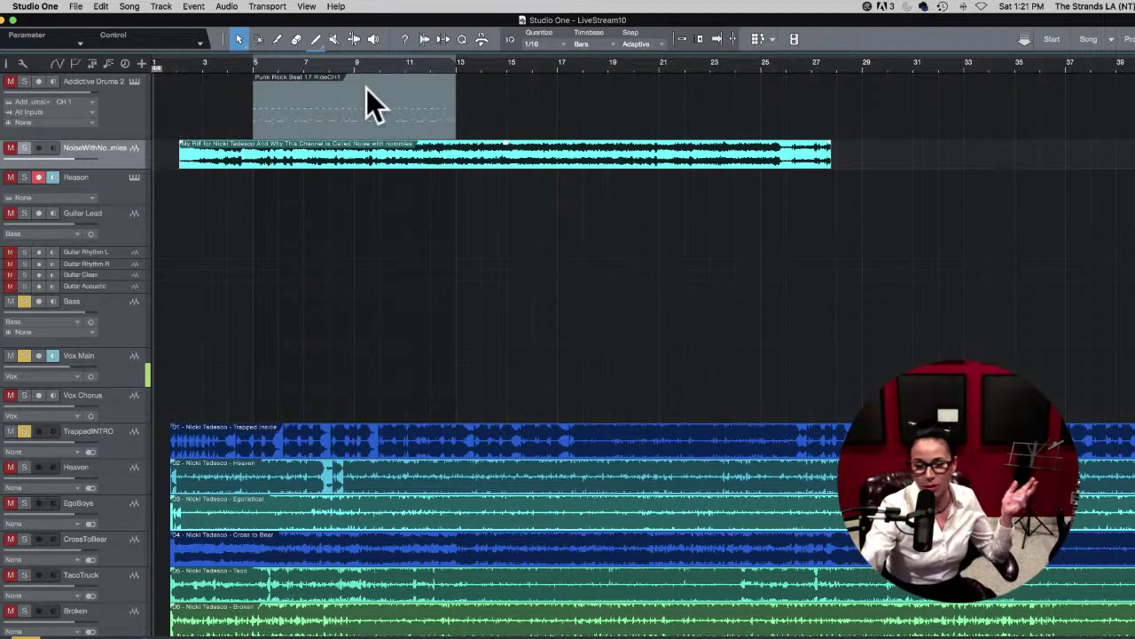
# Step: Place the playhead just before the start of the riff clip
pyautogui.click(254, 64)
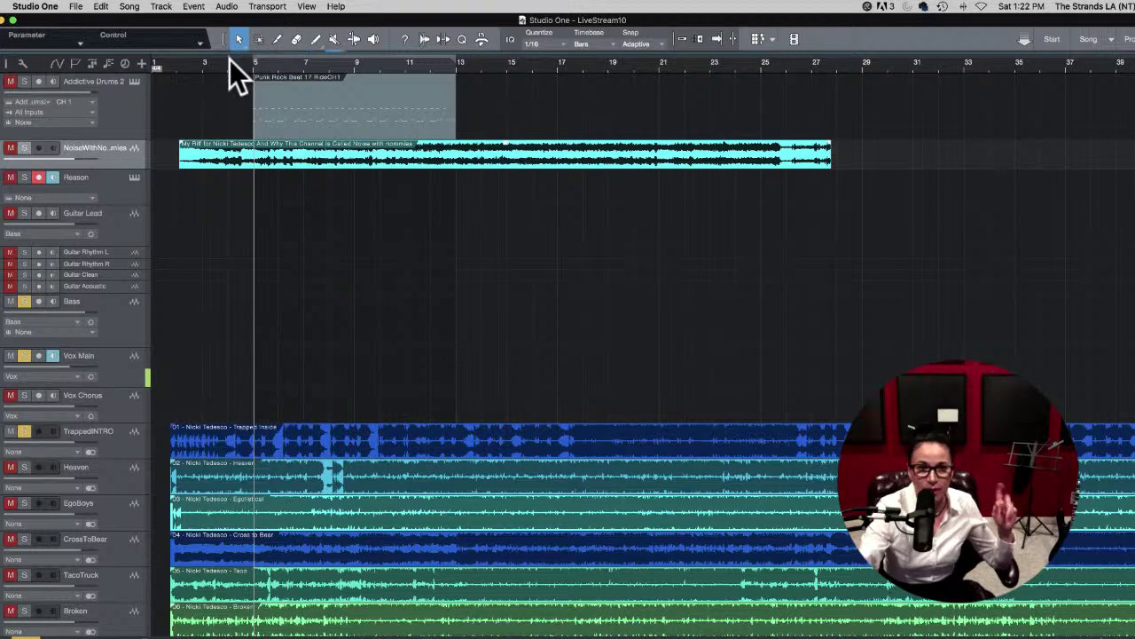
pyautogui.click(173, 65)
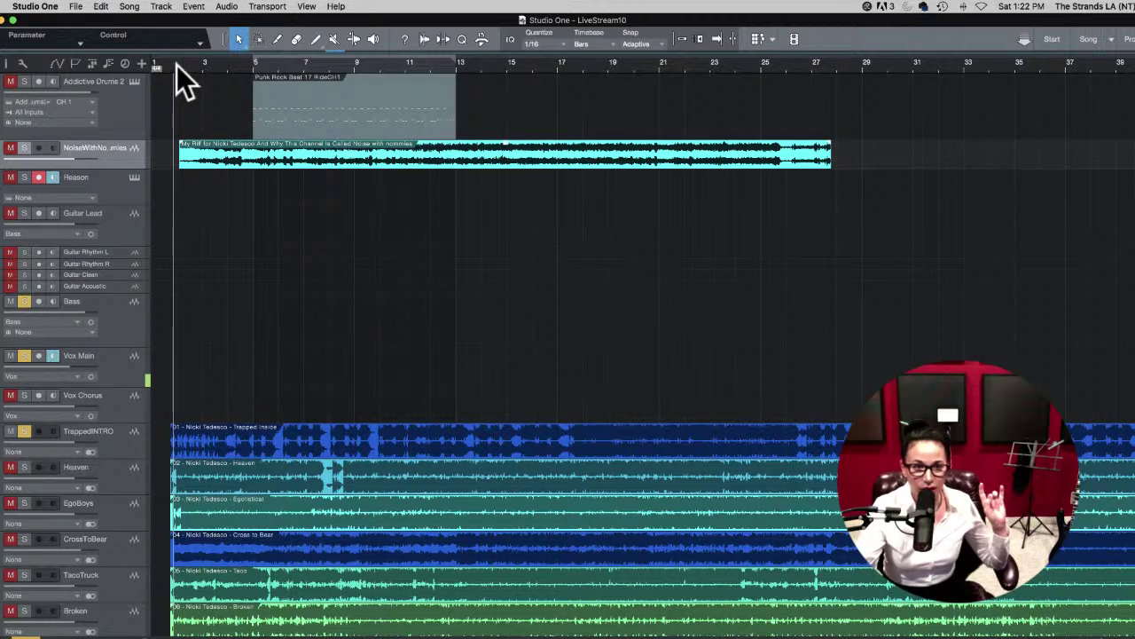
pyautogui.click(176, 66)
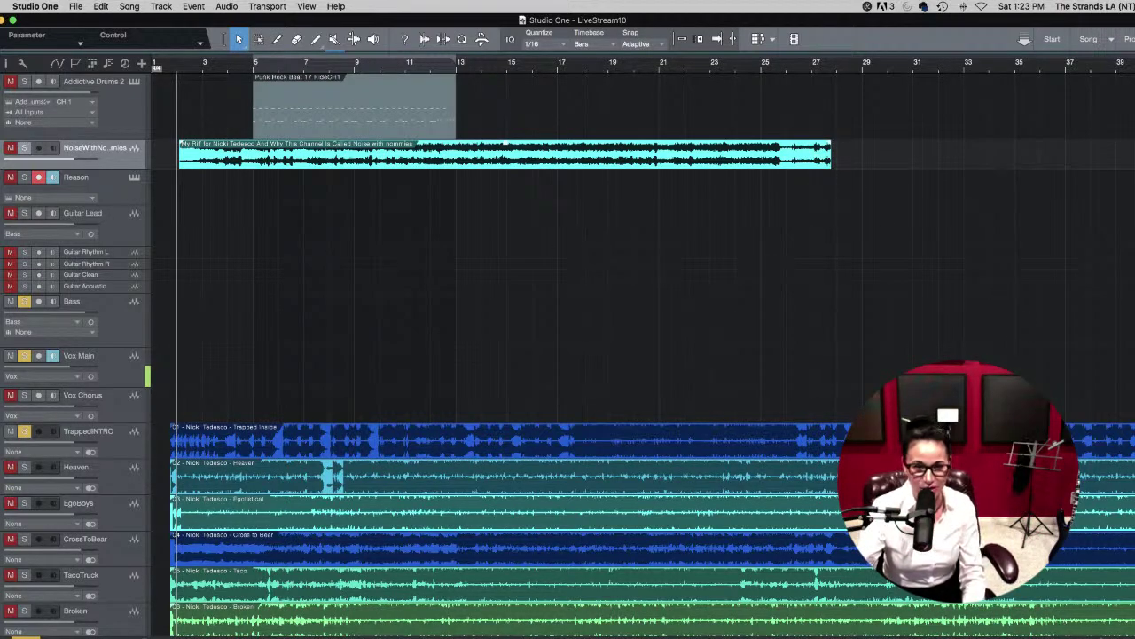
# Step: Unmute and solo the NoiseWithNo..mies track, and take the TrappedINTRO and Bass tracks out of solo
pyautogui.click(11, 148)
pyautogui.click(24, 148)
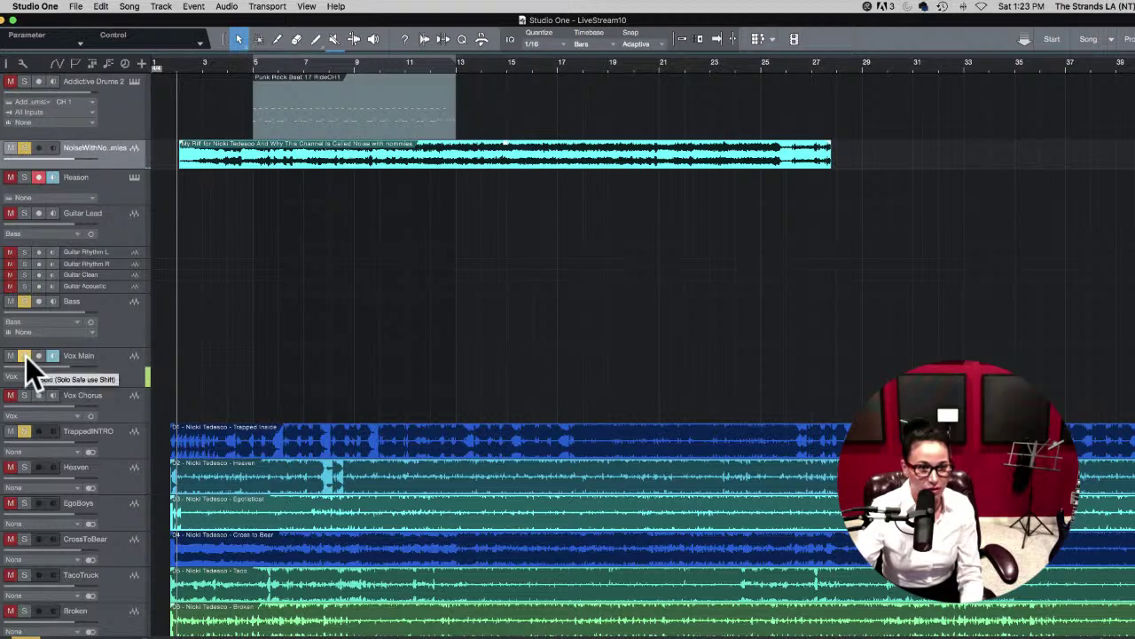
pyautogui.click(24, 431)
pyautogui.click(11, 431)
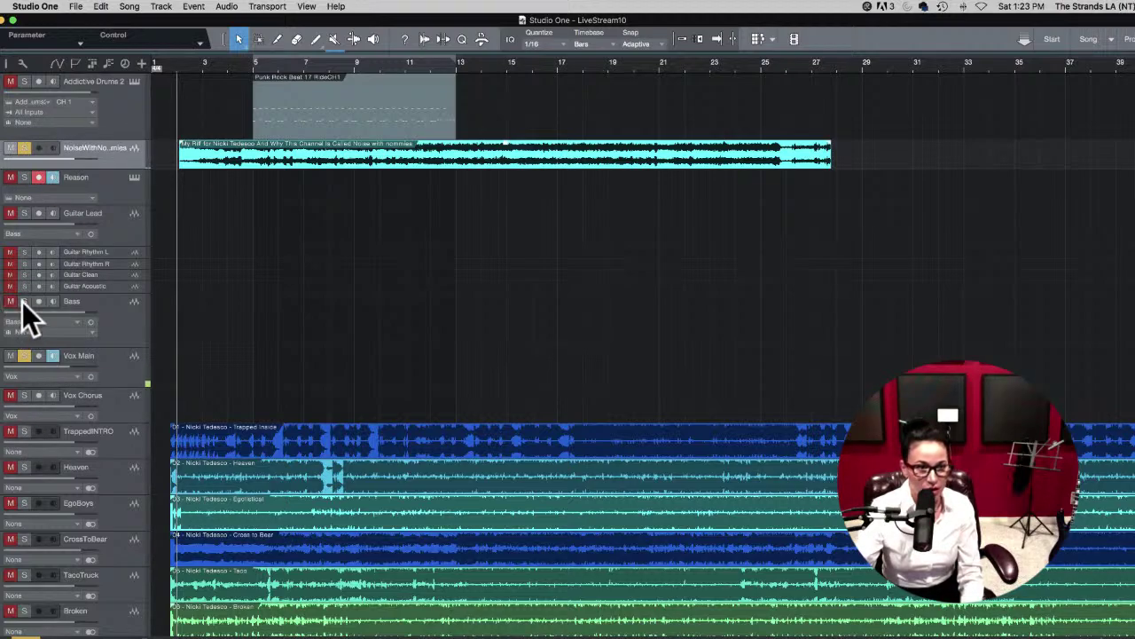
# Step: Audition the soloed riff clip from just before bar 2 and return the playhead to its start
pyautogui.press('space')
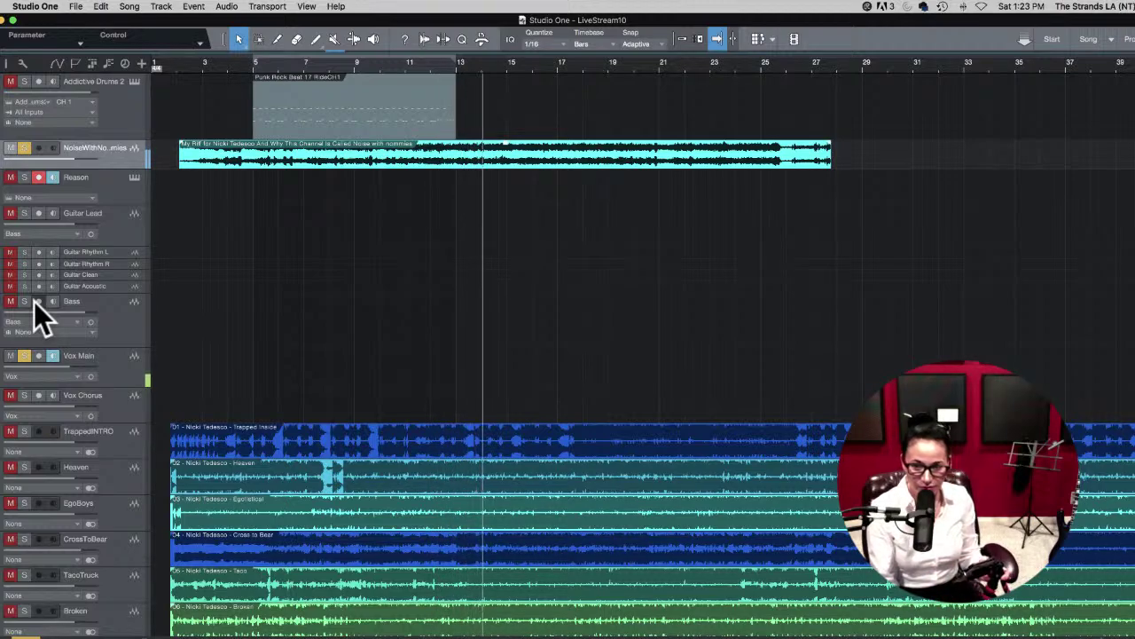
pyautogui.press('space')
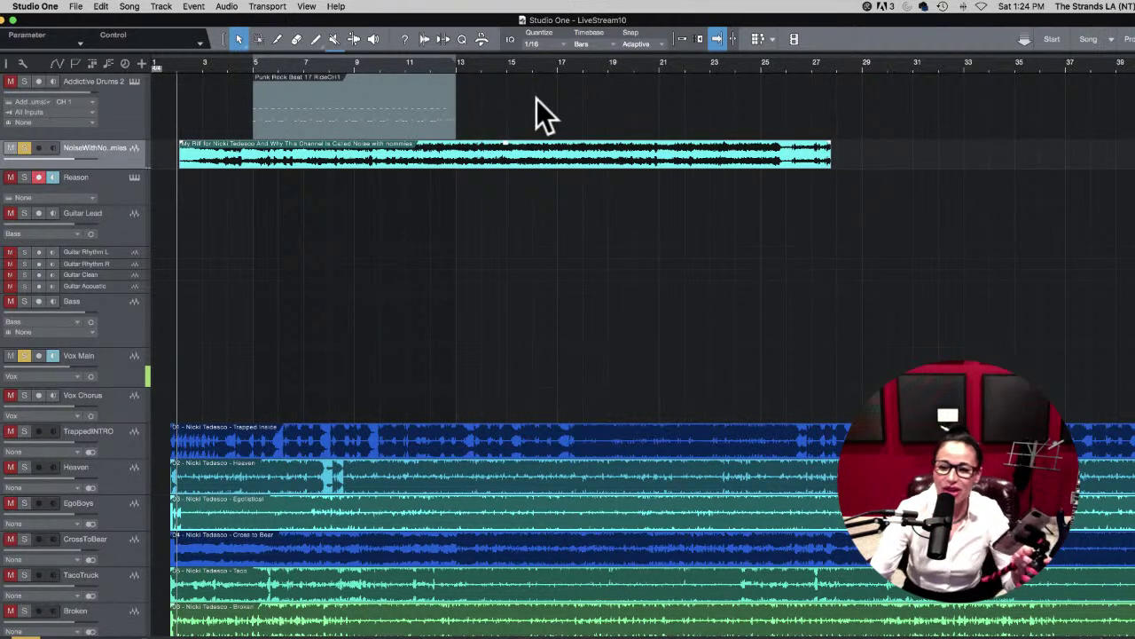
pyautogui.click(12, 19)
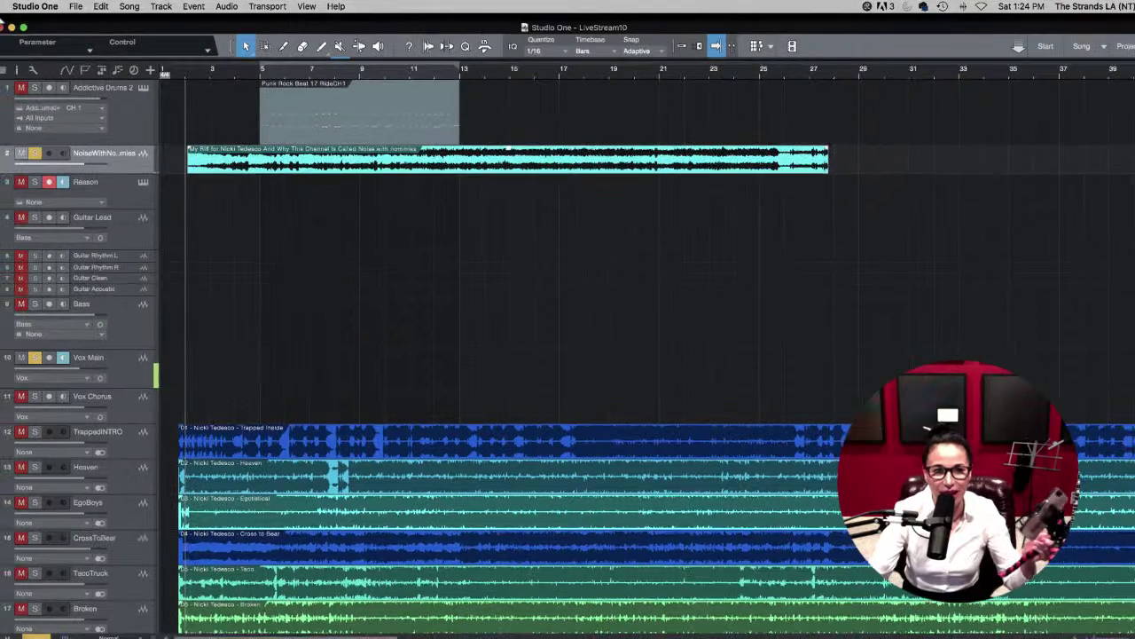
pyautogui.moveTo(3, 25)
pyautogui.click(643, 276)
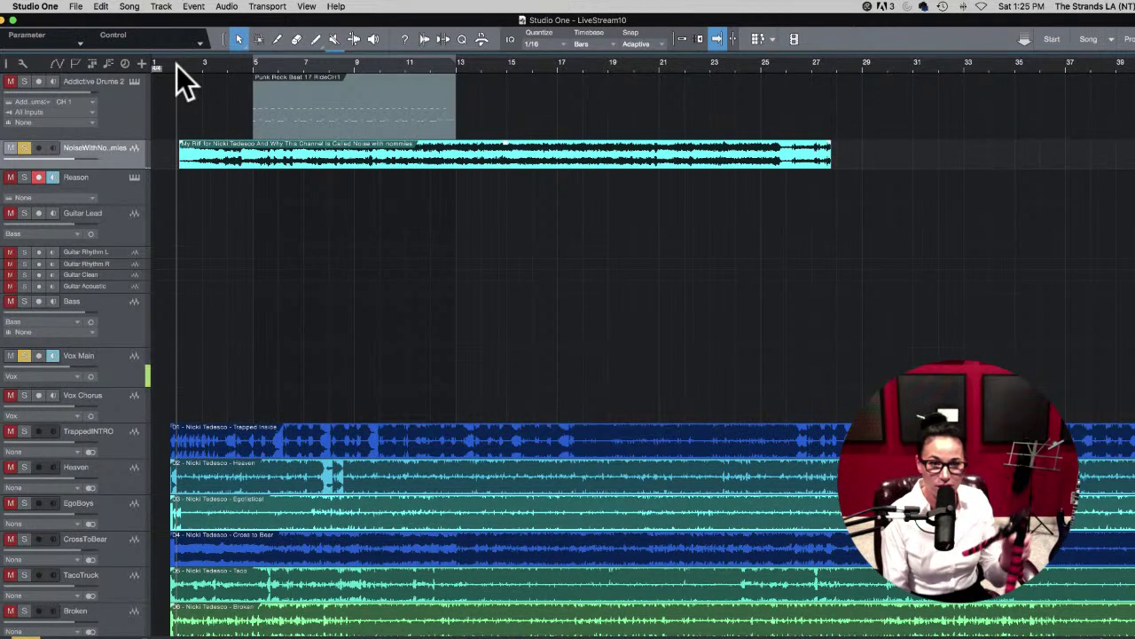
pyautogui.press('space')
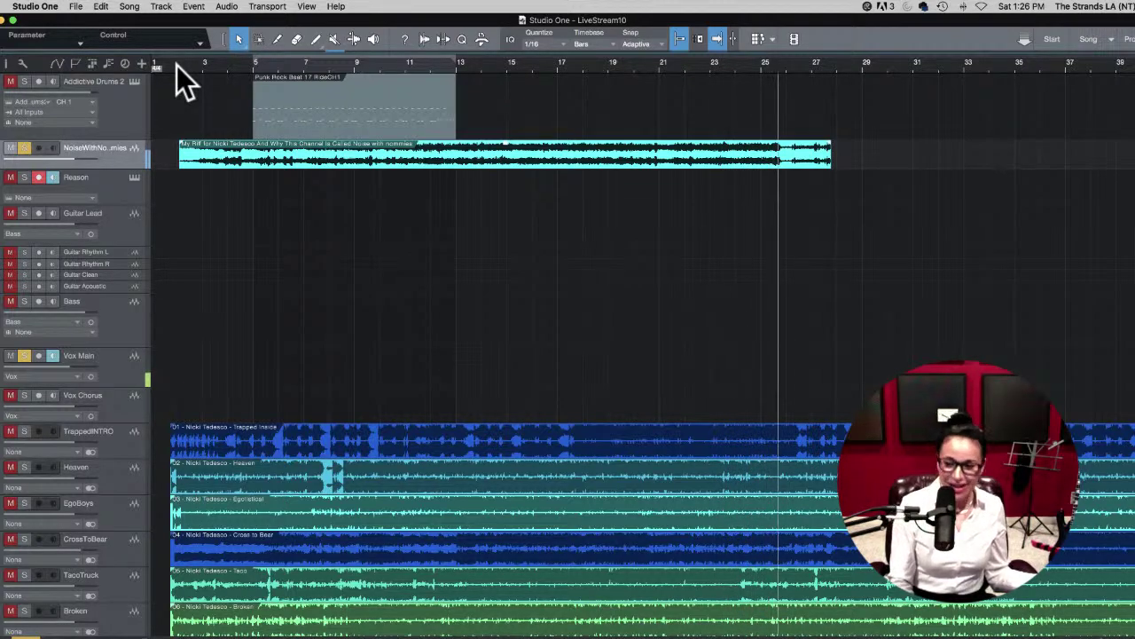
pyautogui.click(177, 67)
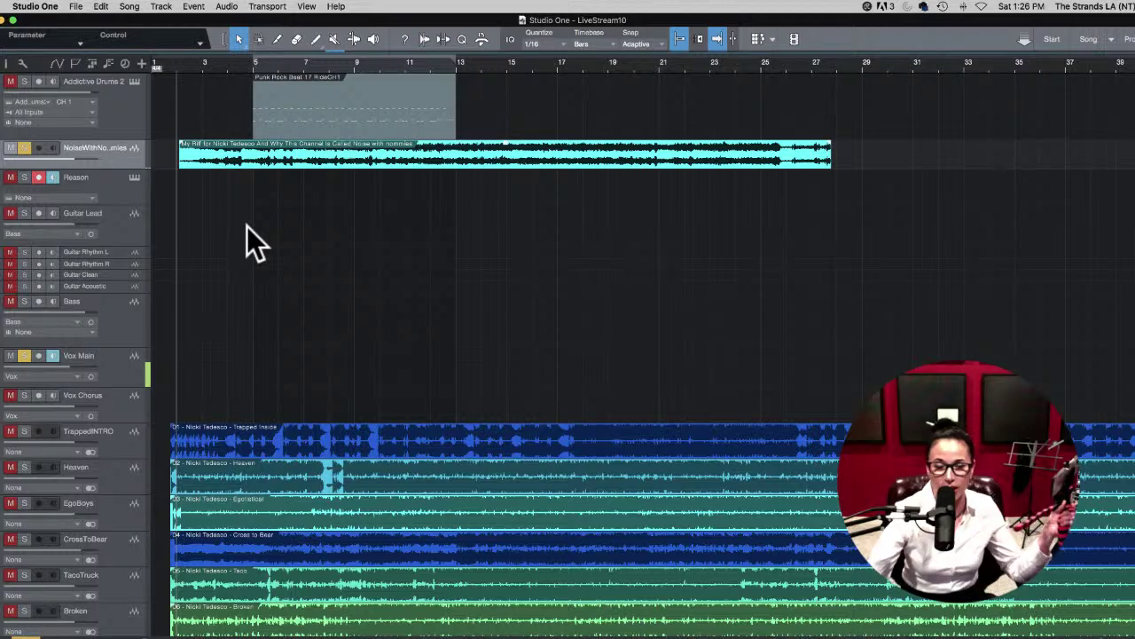
pyautogui.scroll(-2, 246, 226)
pyautogui.scroll(2, 173, 194)
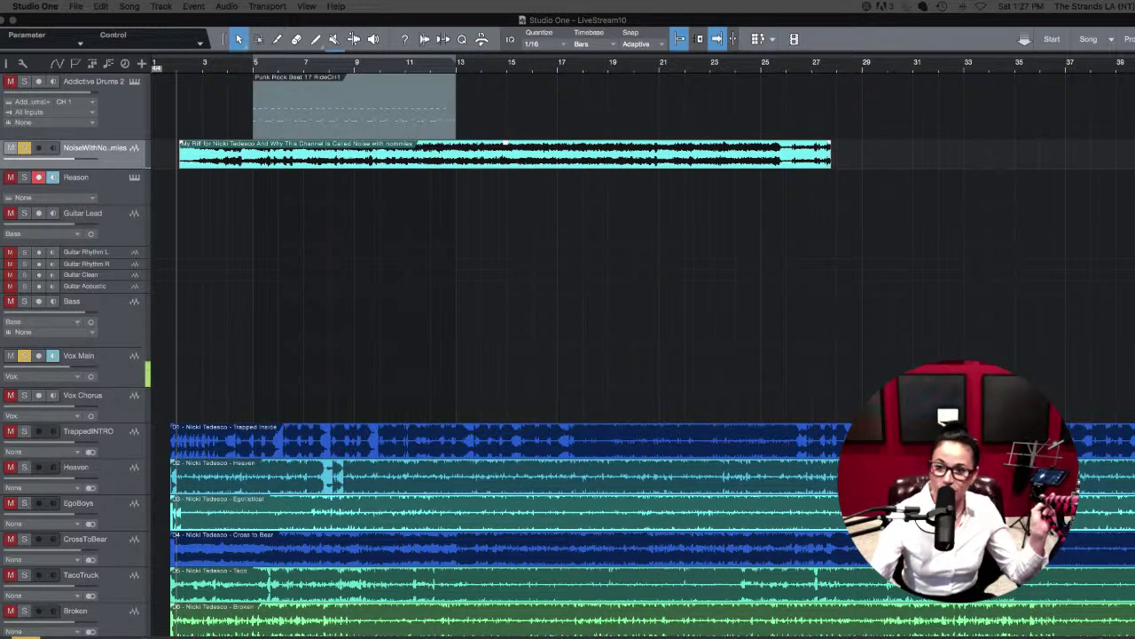
pyautogui.hotkey('ctrl', 'Up')
pyautogui.hotkey('ctrl', 'Up')
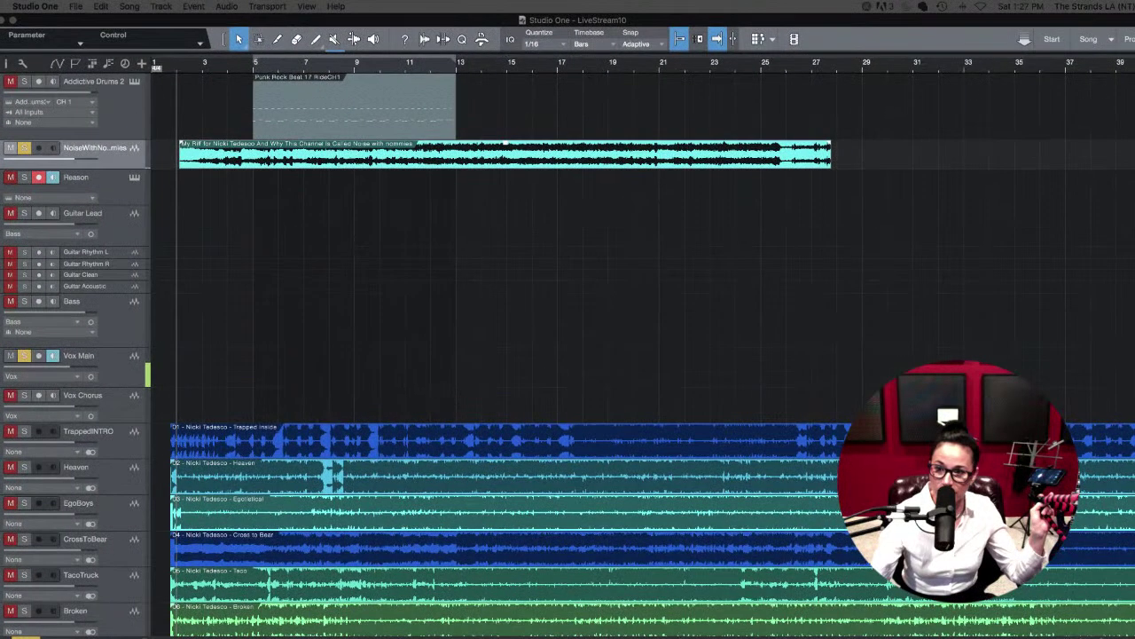
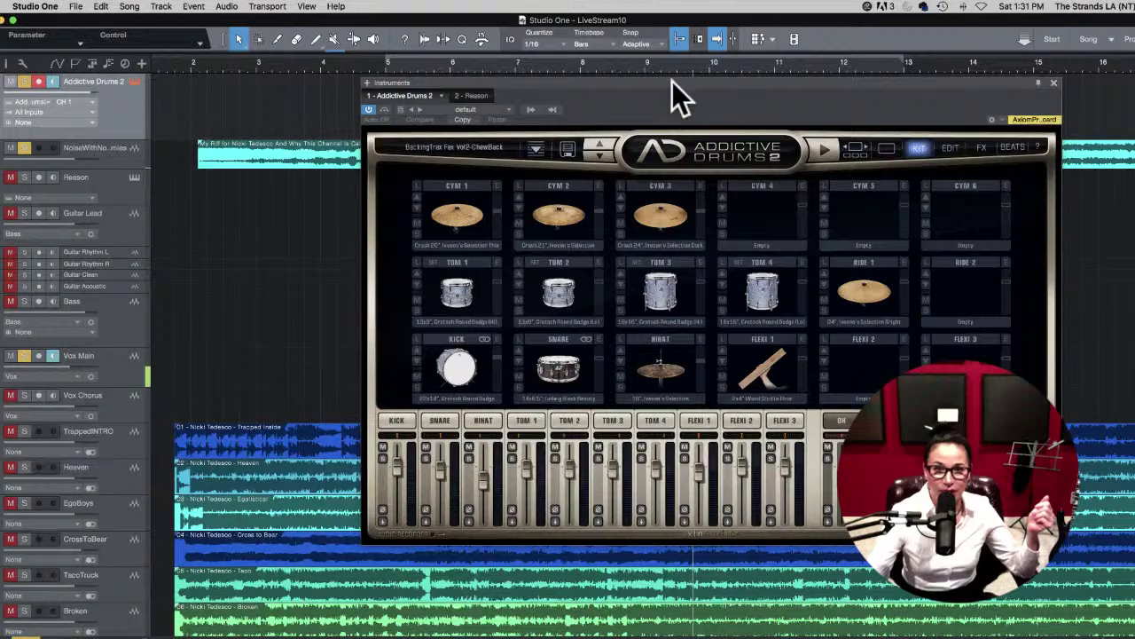
# Step: Move the Addictive Drums 2 window clear of the riff clip and place the playhead near bar 2
pyautogui.moveTo(671, 83); pyautogui.dragTo(467, 189)
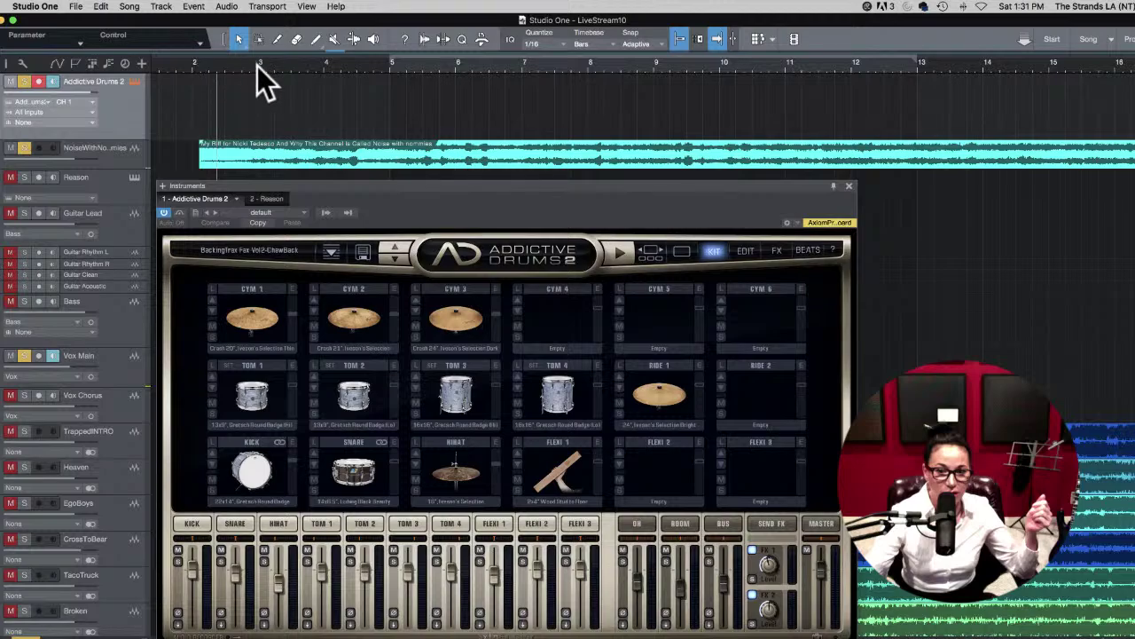
pyautogui.click(194, 64)
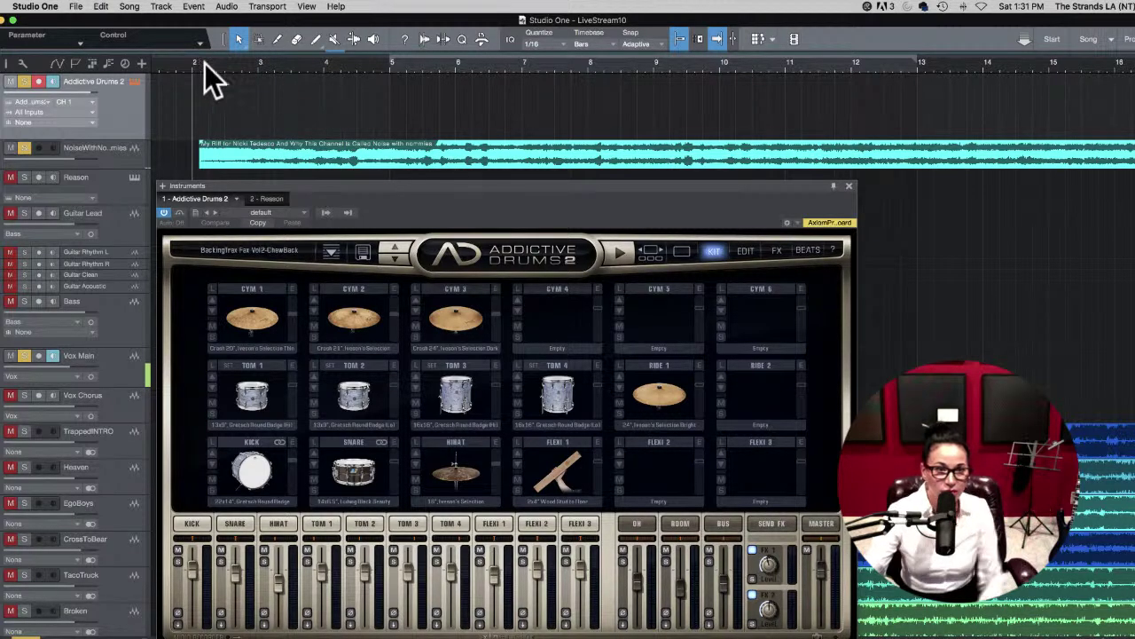
pyautogui.click(204, 63)
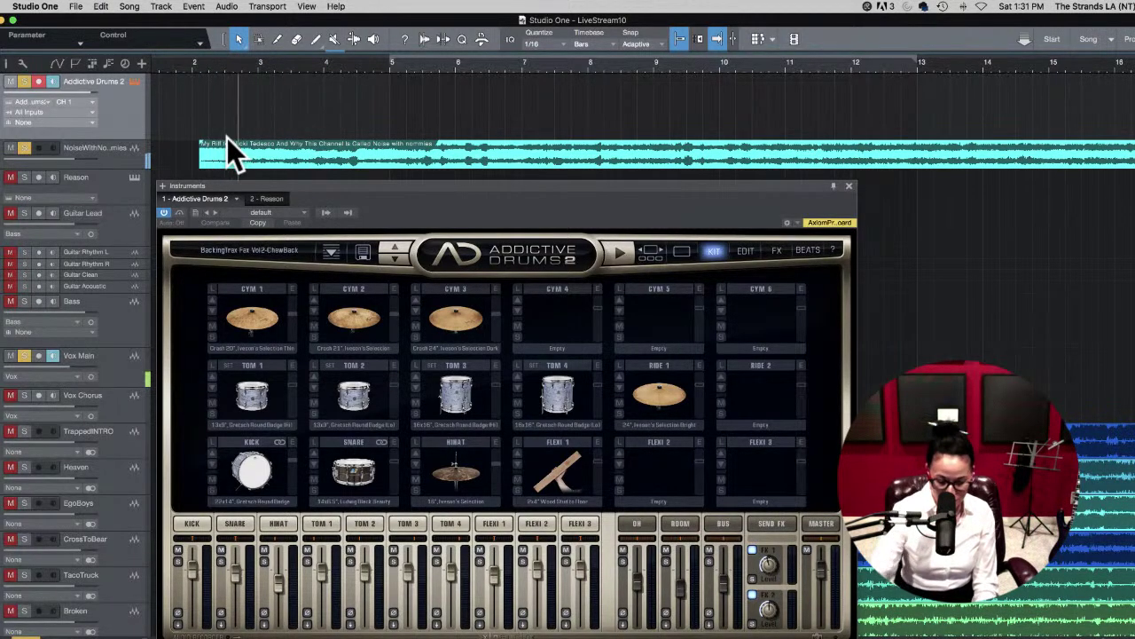
# Step: Play the opening bars of the riff clip to check its timing, and place the playhead at bar 4
pyautogui.press('e')
pyautogui.press('e')
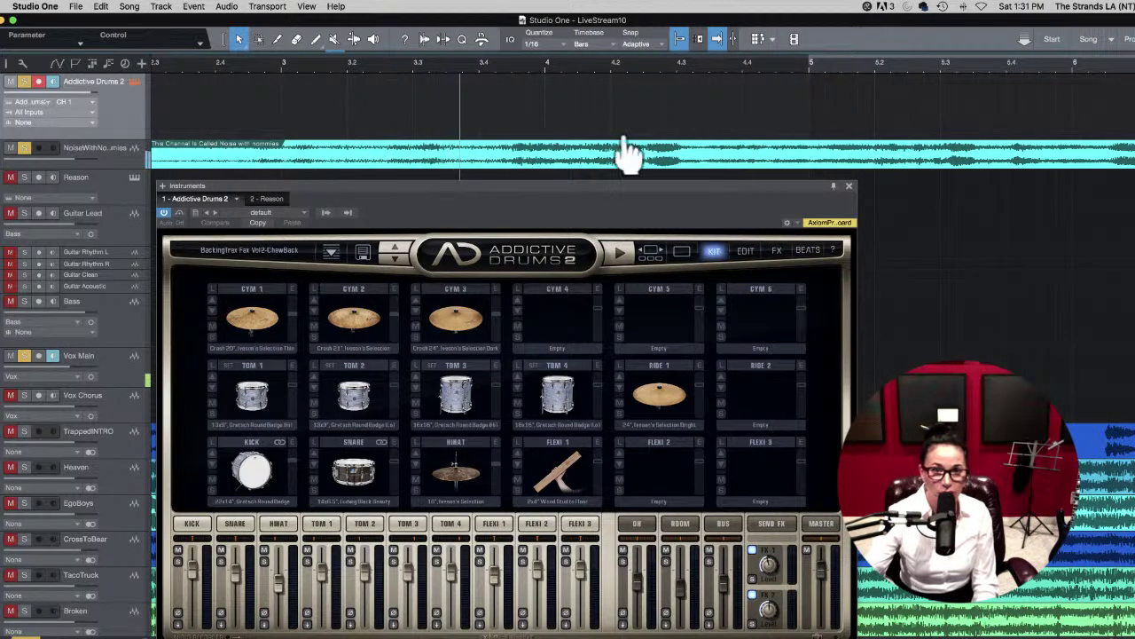
pyautogui.press('space')
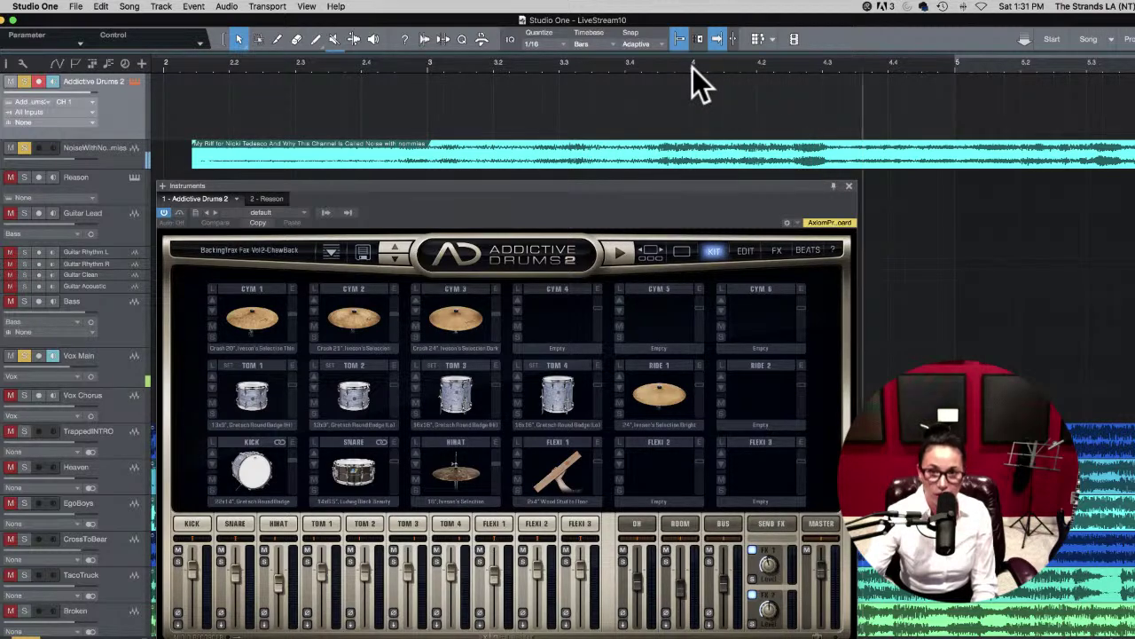
pyautogui.press('space')
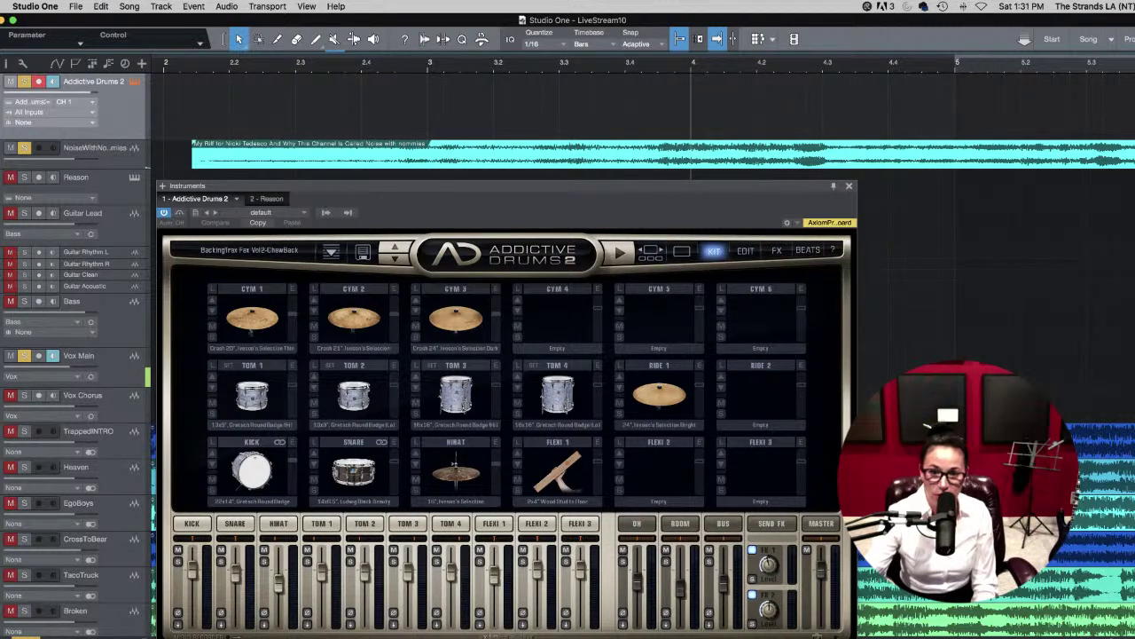
pyautogui.press('space')
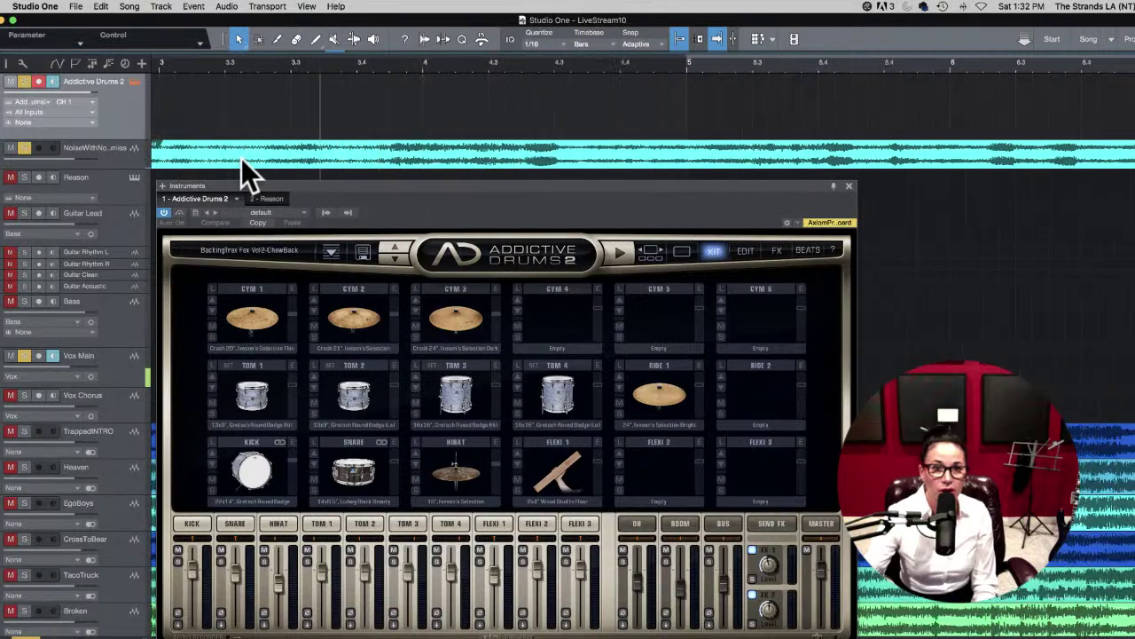
pyautogui.hscroll(-5, 209, 153)
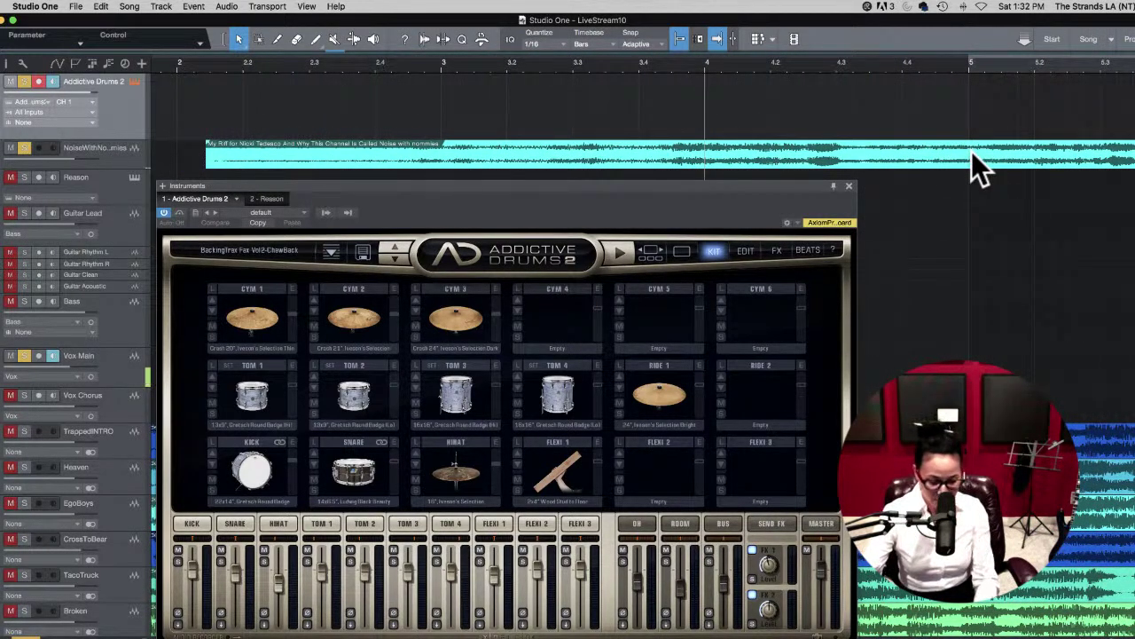
# Step: Split the riff clip at bar 5 and at bar 4
pyautogui.press('3')
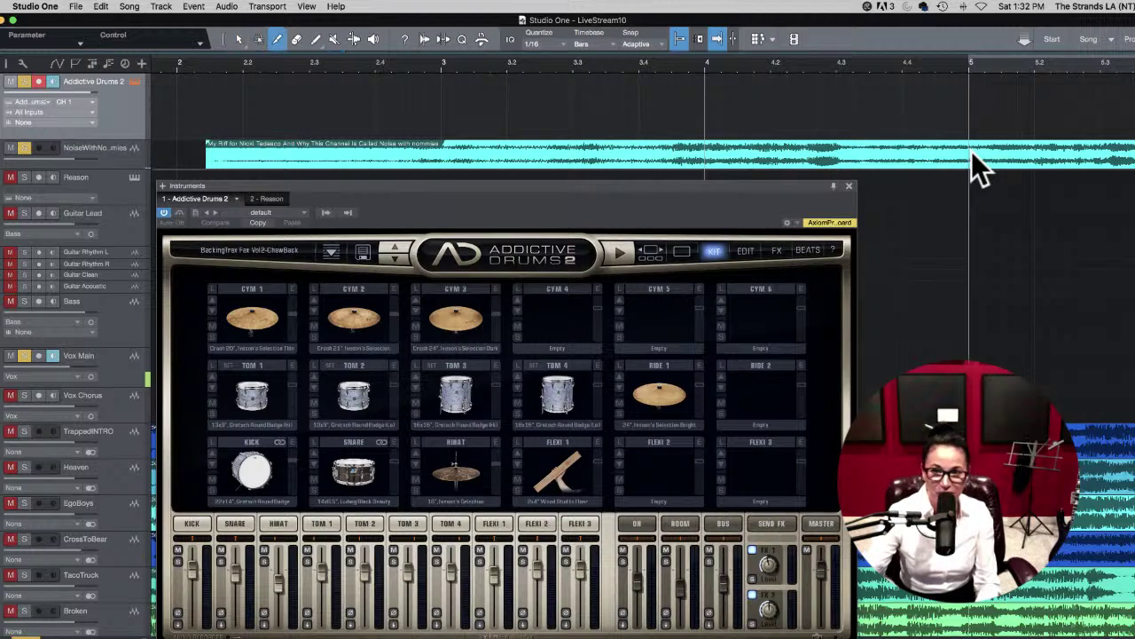
pyautogui.hscroll(-6, 971, 151)
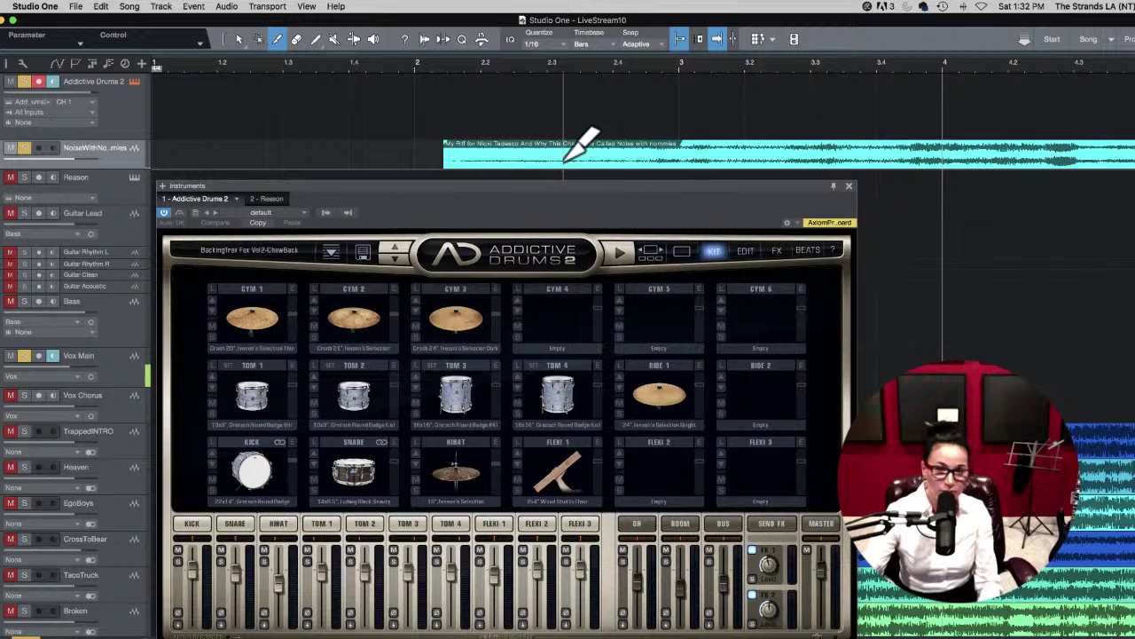
pyautogui.press('1')
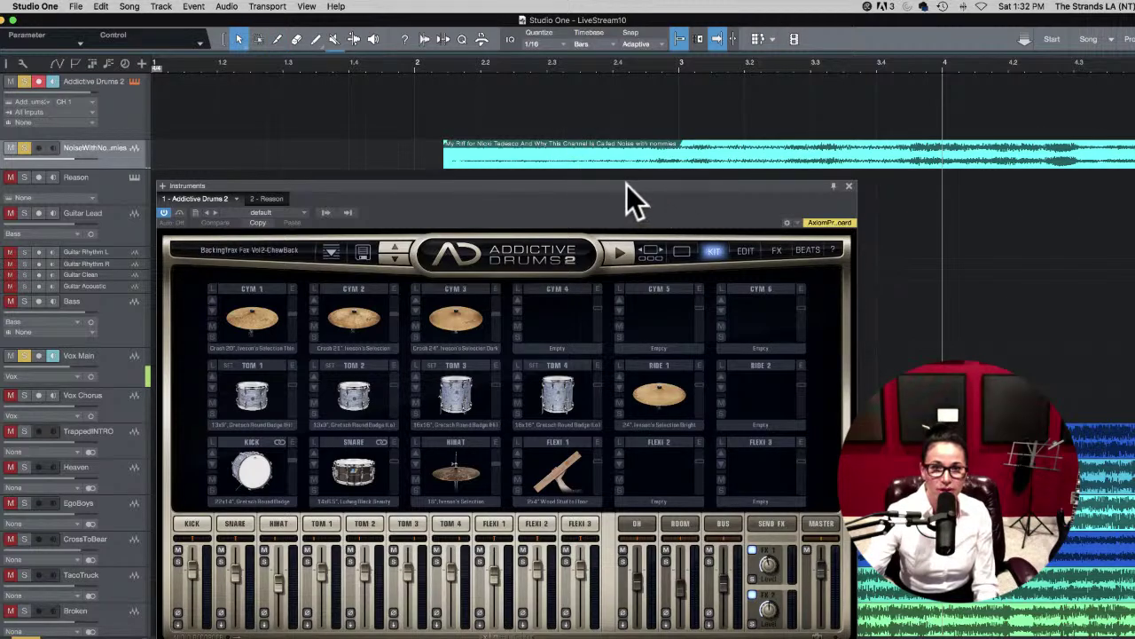
pyautogui.click(512, 156)
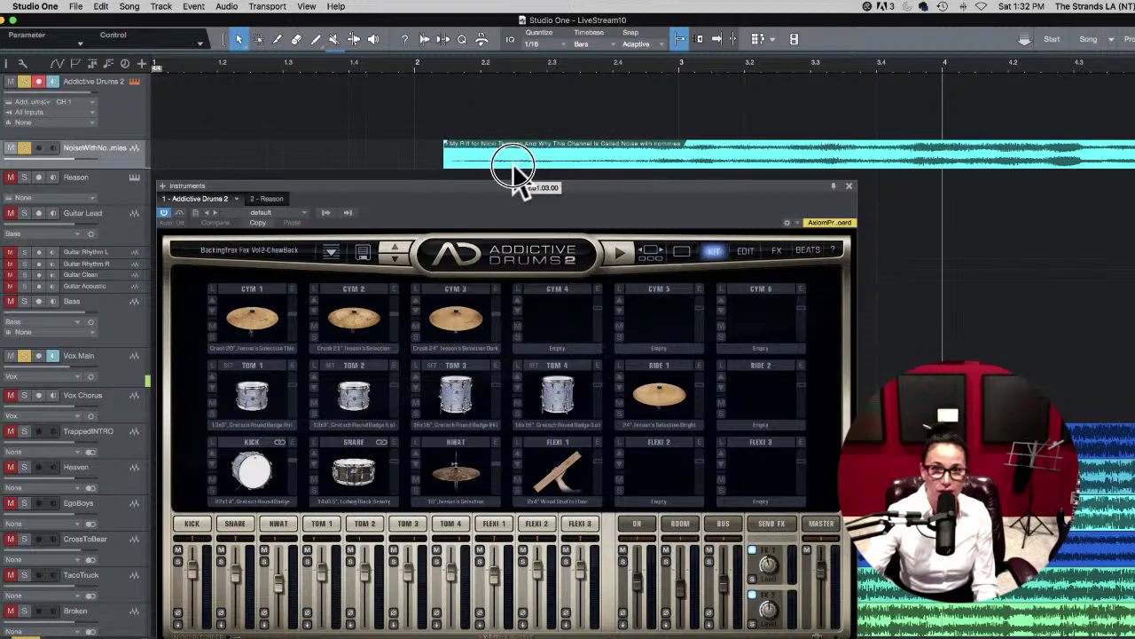
pyautogui.hscroll(3, 553, 152)
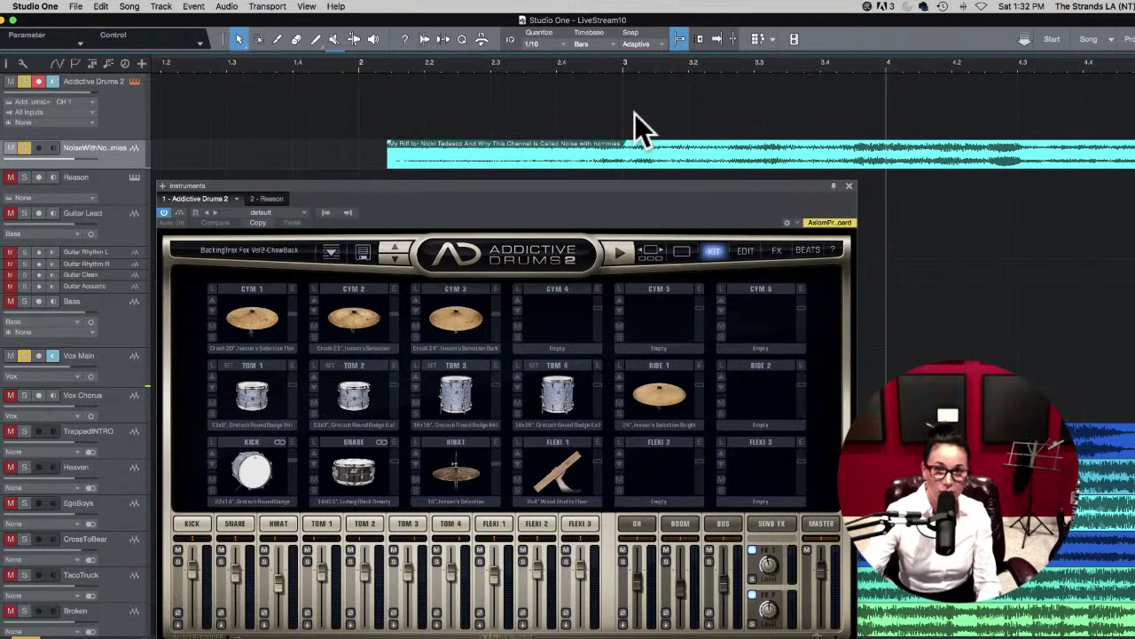
pyautogui.press('3')
pyautogui.click(870, 156)
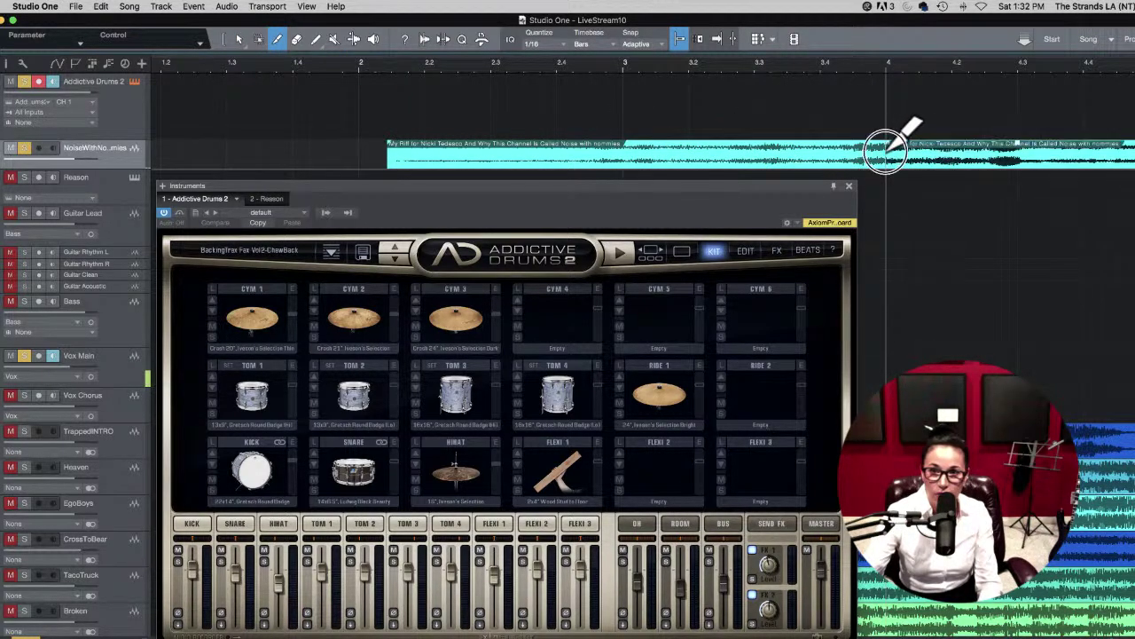
pyautogui.press('1')
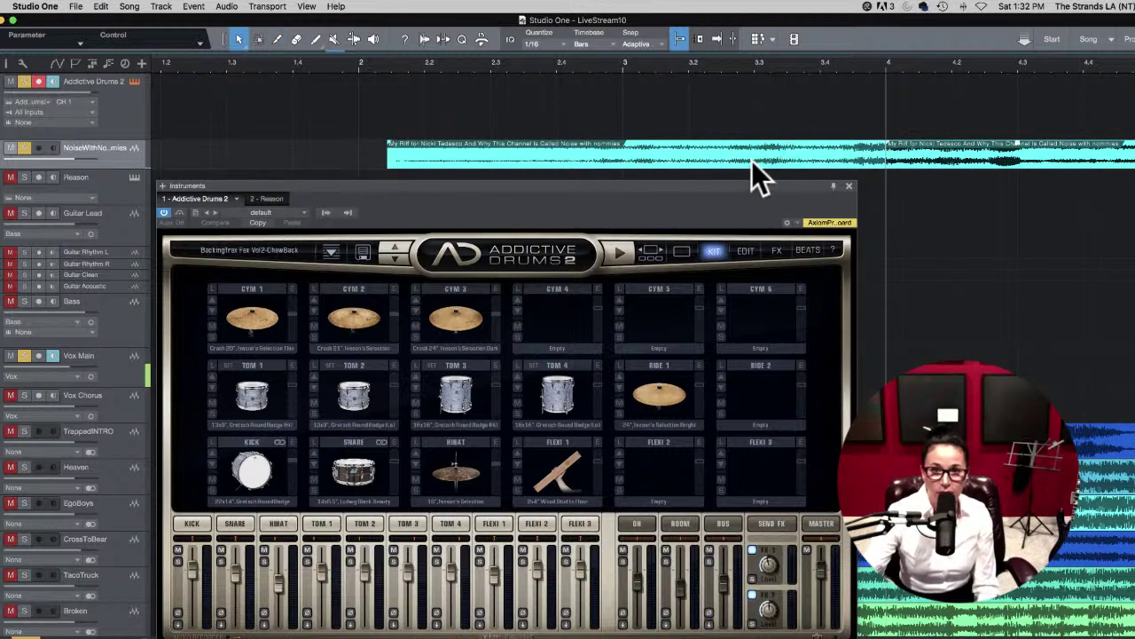
# Step: Lower the Addictive Drums 2 window and move the riff section before bar 4 onto the Guitar Lead track
pyautogui.moveTo(750, 159); pyautogui.dragTo(737, 309)
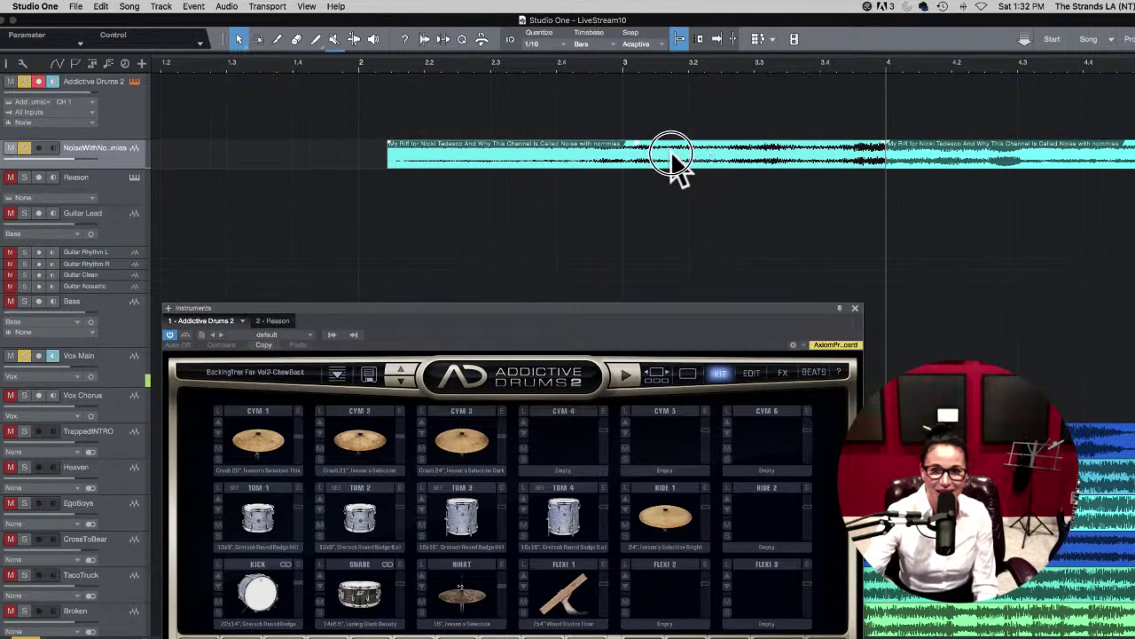
pyautogui.moveTo(671, 162); pyautogui.dragTo(676, 216)
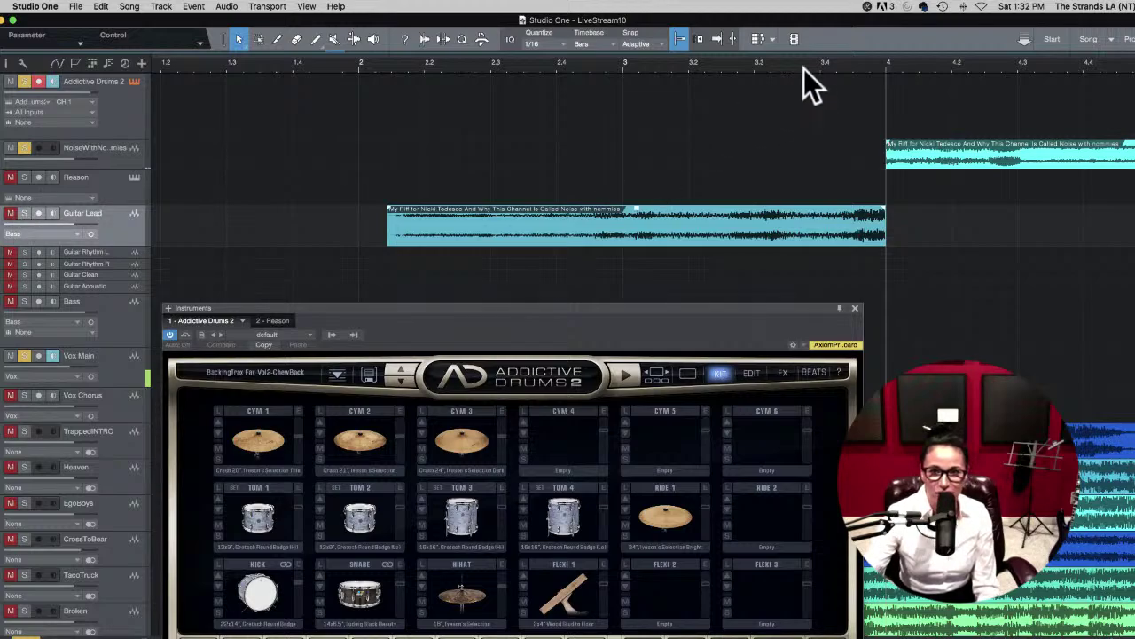
pyautogui.hscroll(3, 803, 69)
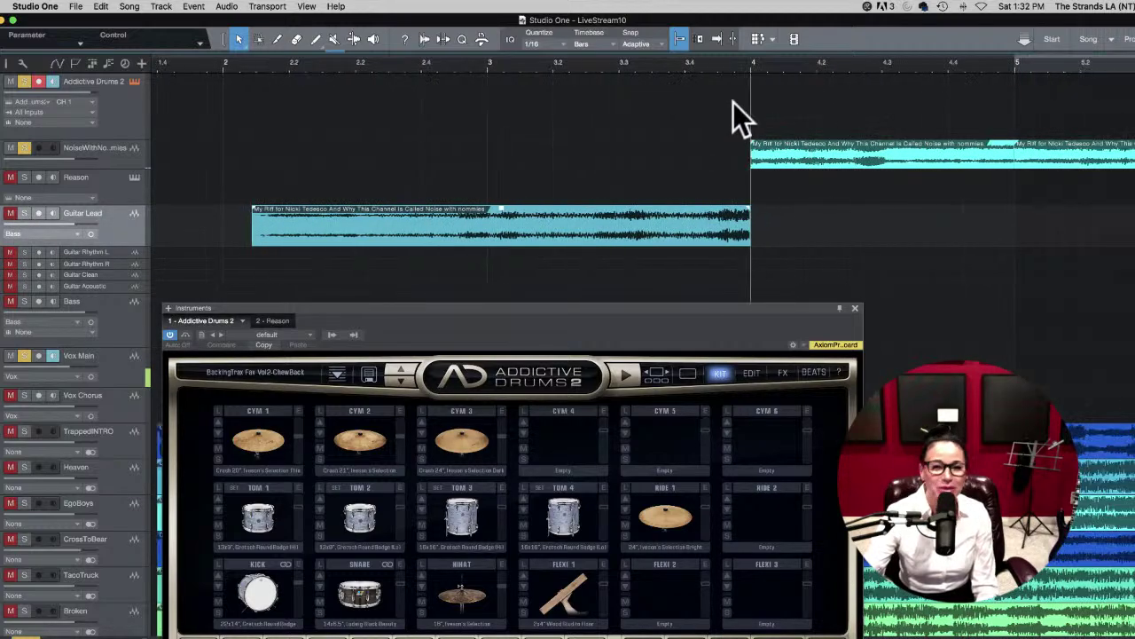
# Step: Reposition the Addictive Drums 2 window below the riff clip and play the riff from bar 4
pyautogui.moveTo(661, 310); pyautogui.dragTo(651, 135)
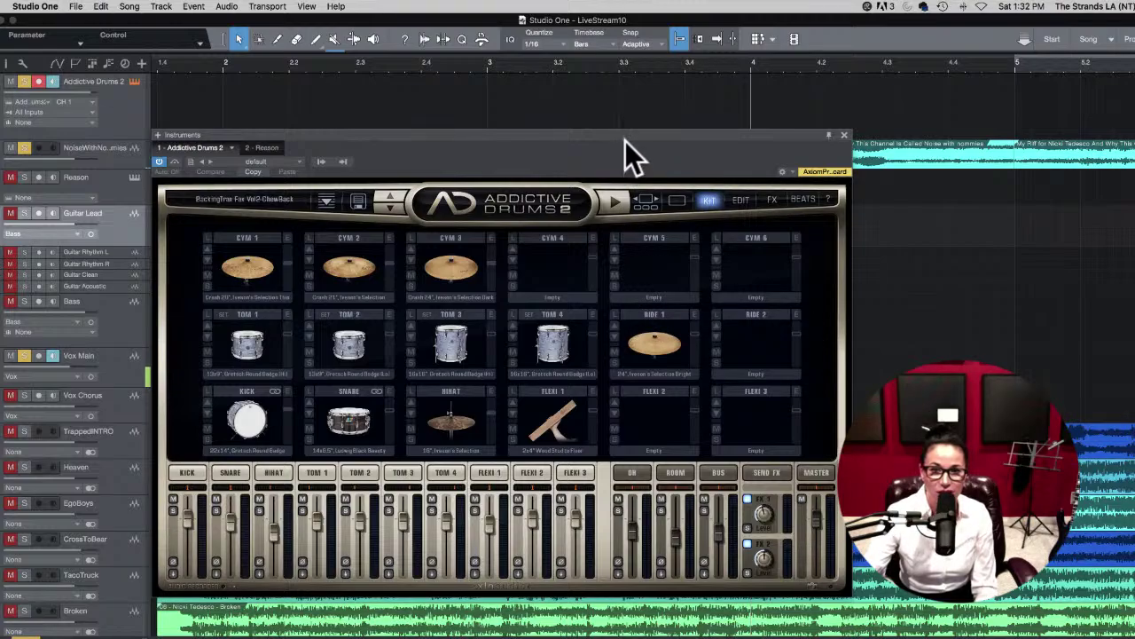
pyautogui.moveTo(625, 141); pyautogui.dragTo(641, 195)
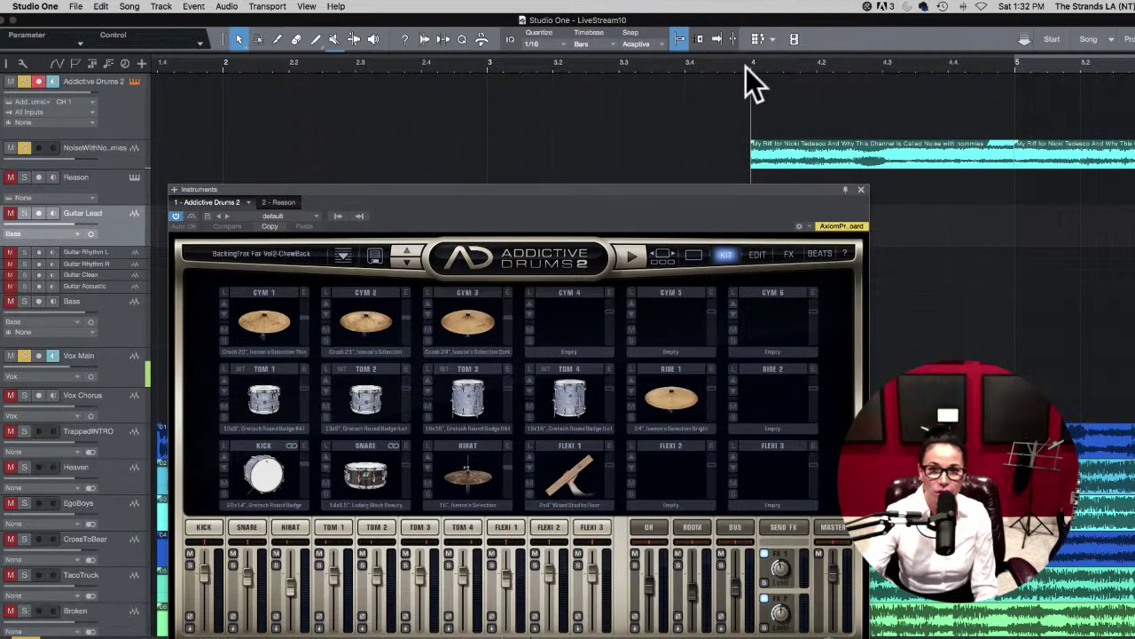
pyautogui.press('space')
pyautogui.click(1011, 62)
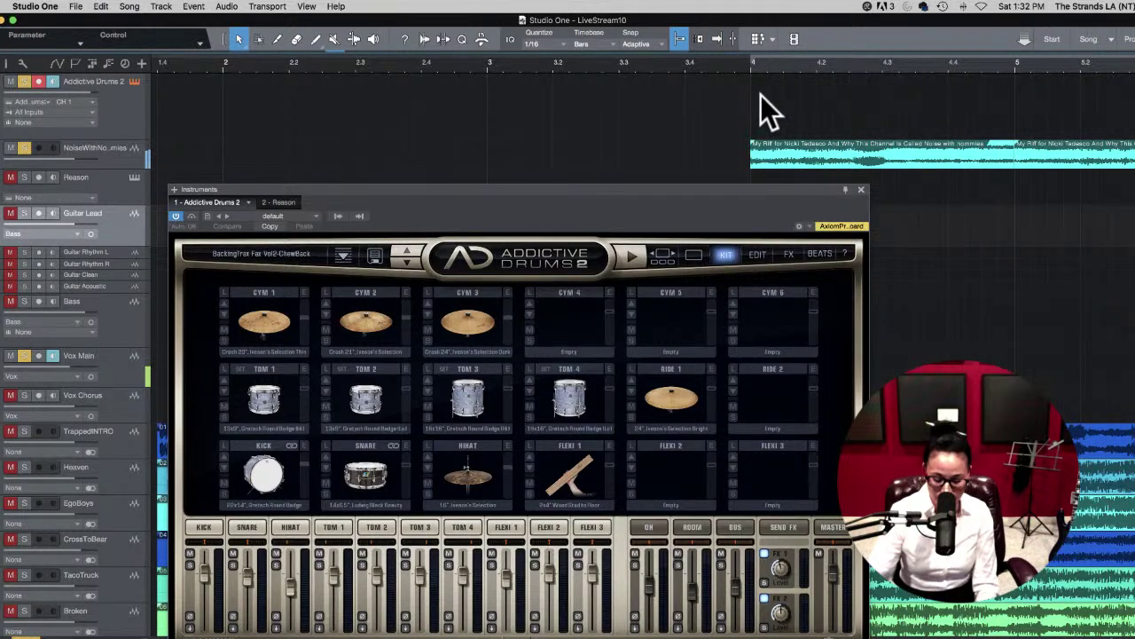
# Step: Move the Addictive Drums 2 window up against the full riff clip and view the user presets without loading one
pyautogui.press('w')
pyautogui.press('w')
pyautogui.press('w')
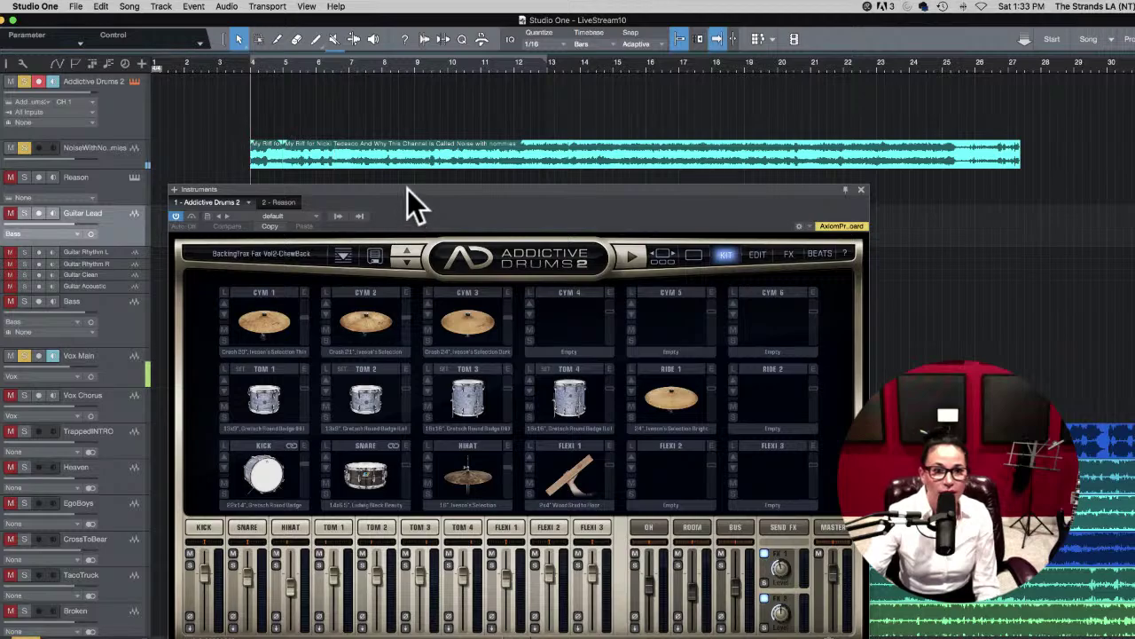
pyautogui.moveTo(407, 189); pyautogui.dragTo(437, 178)
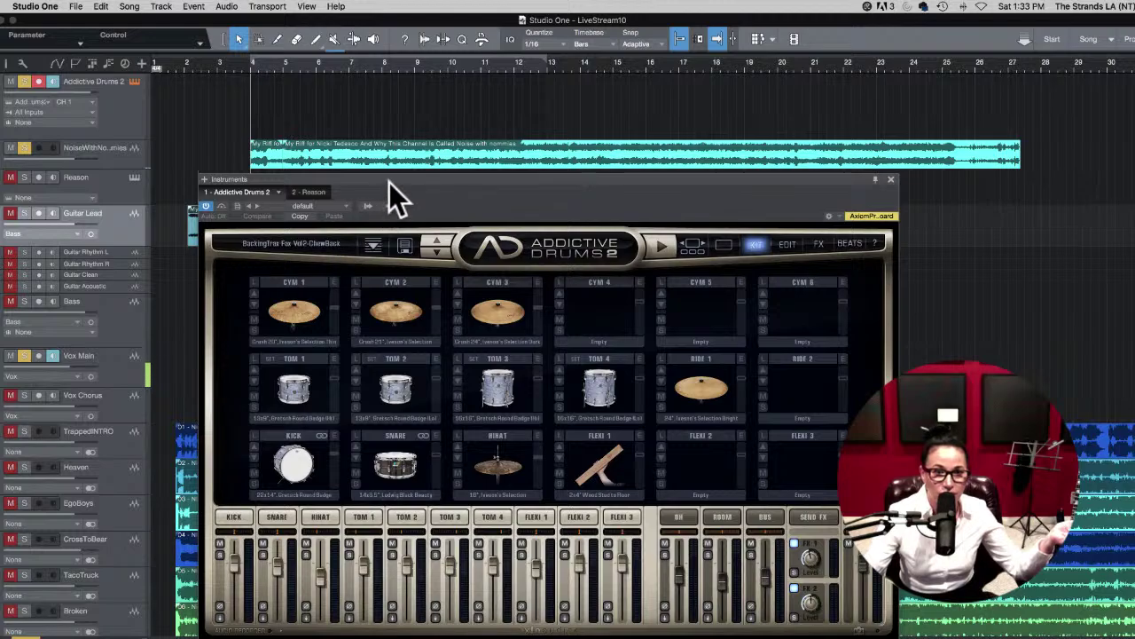
pyautogui.moveTo(388, 182); pyautogui.dragTo(397, 164)
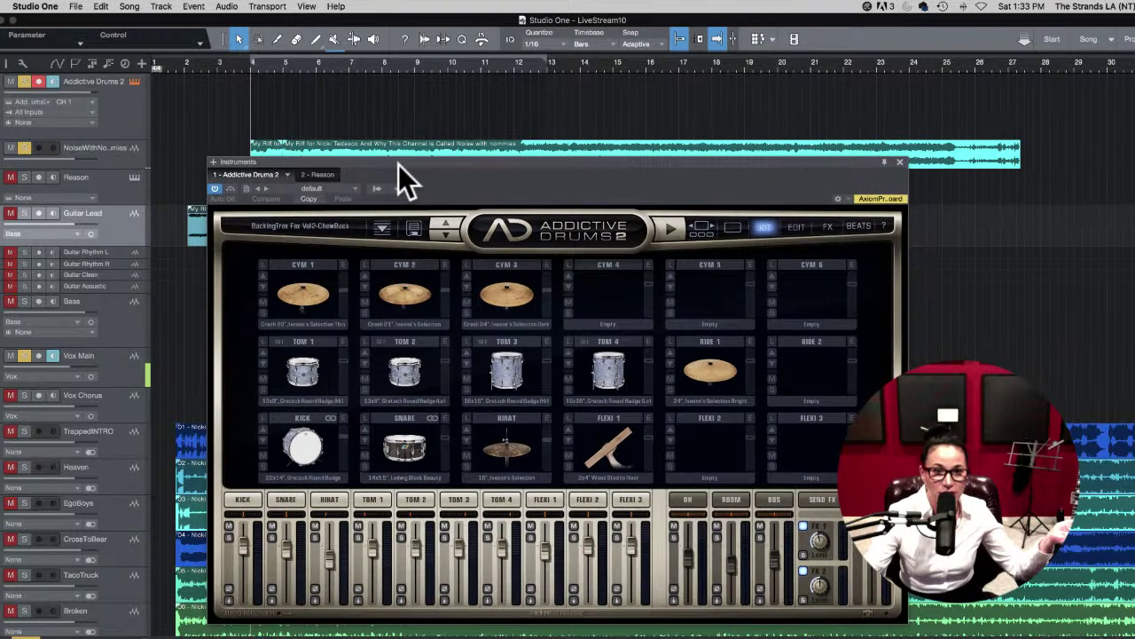
pyautogui.click(321, 223)
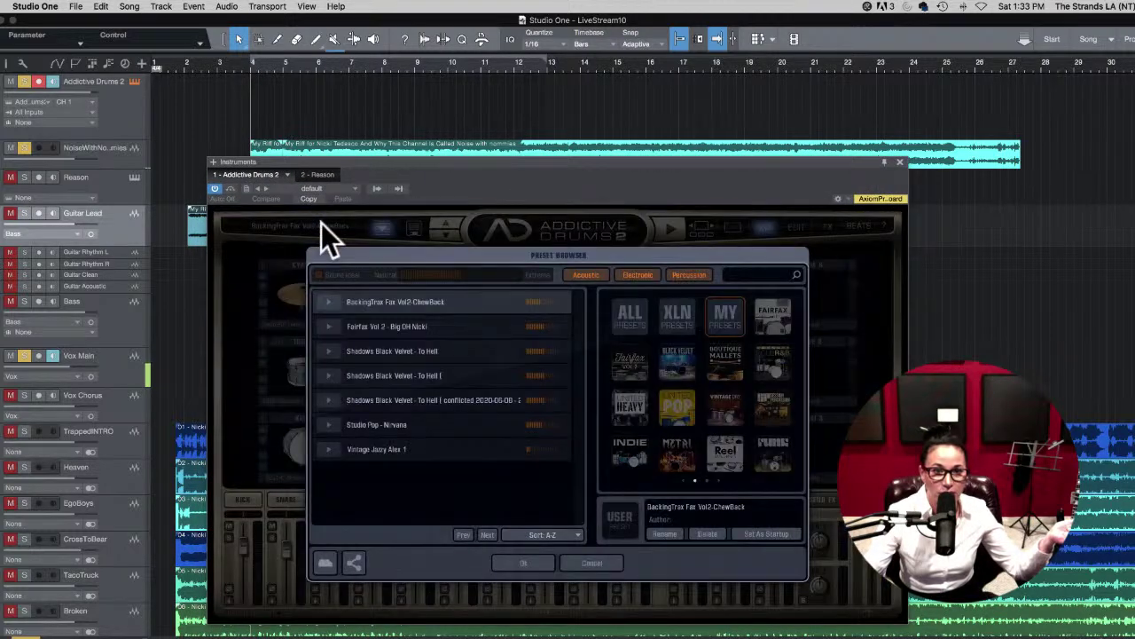
pyautogui.click(590, 560)
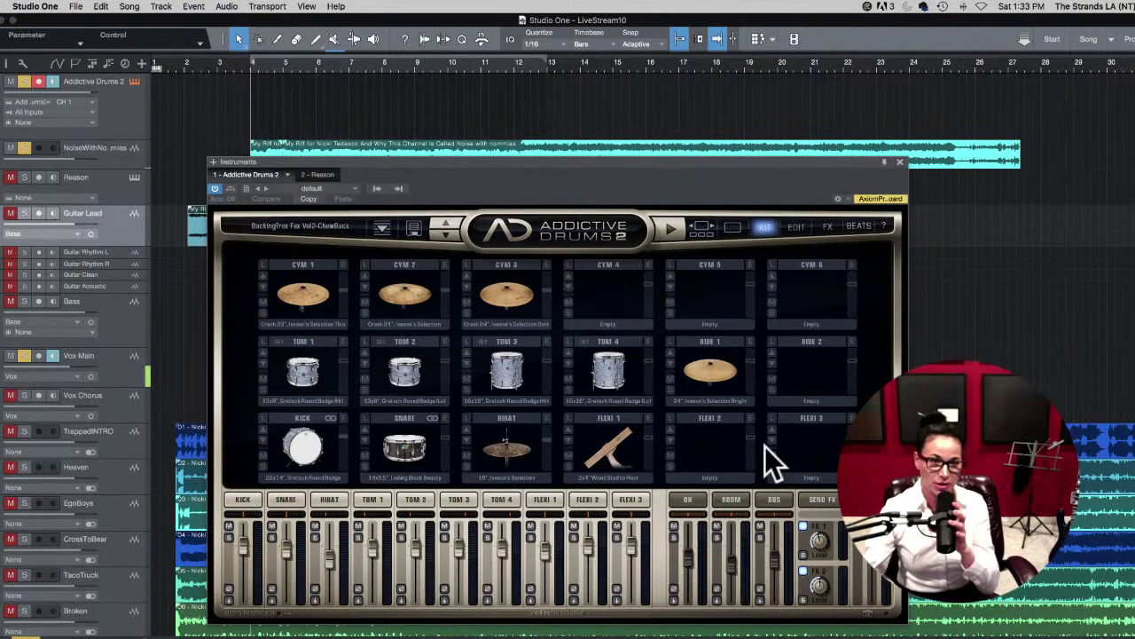
# Step: Show the United Heavy drum presets and audition them in order from A Bit Funky to Dry Punch
pyautogui.click(349, 229)
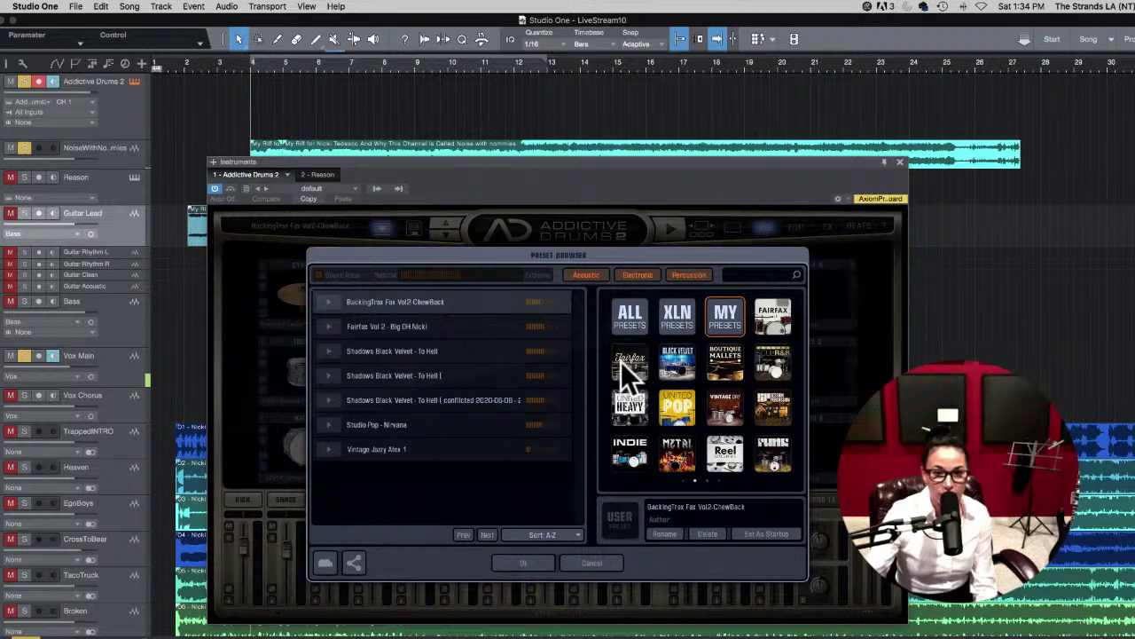
pyautogui.click(631, 410)
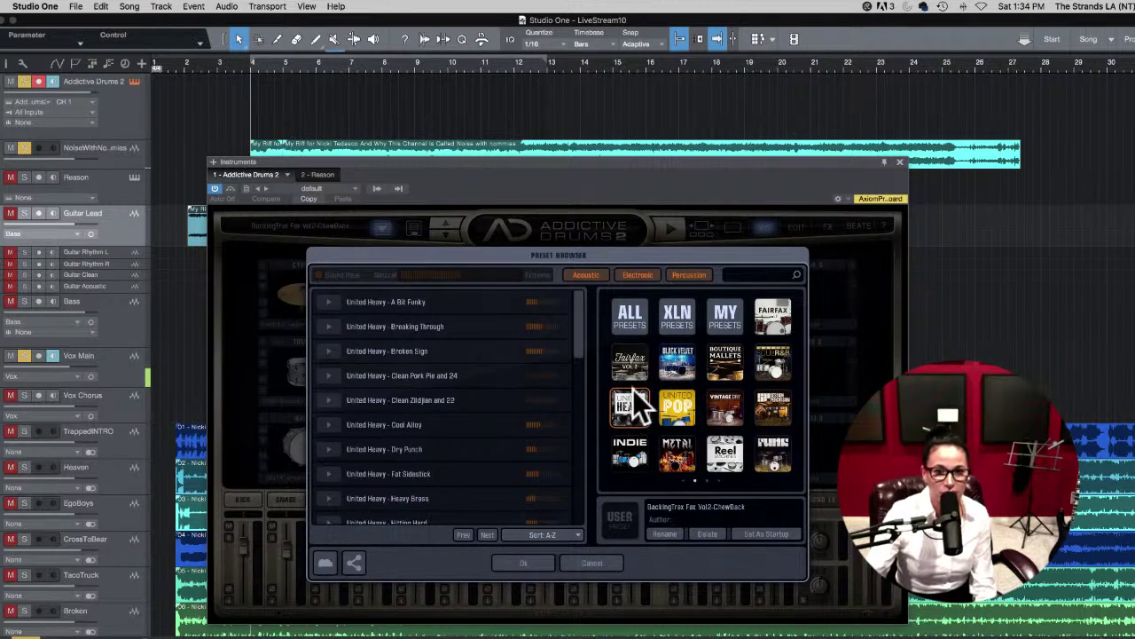
pyautogui.click(401, 302)
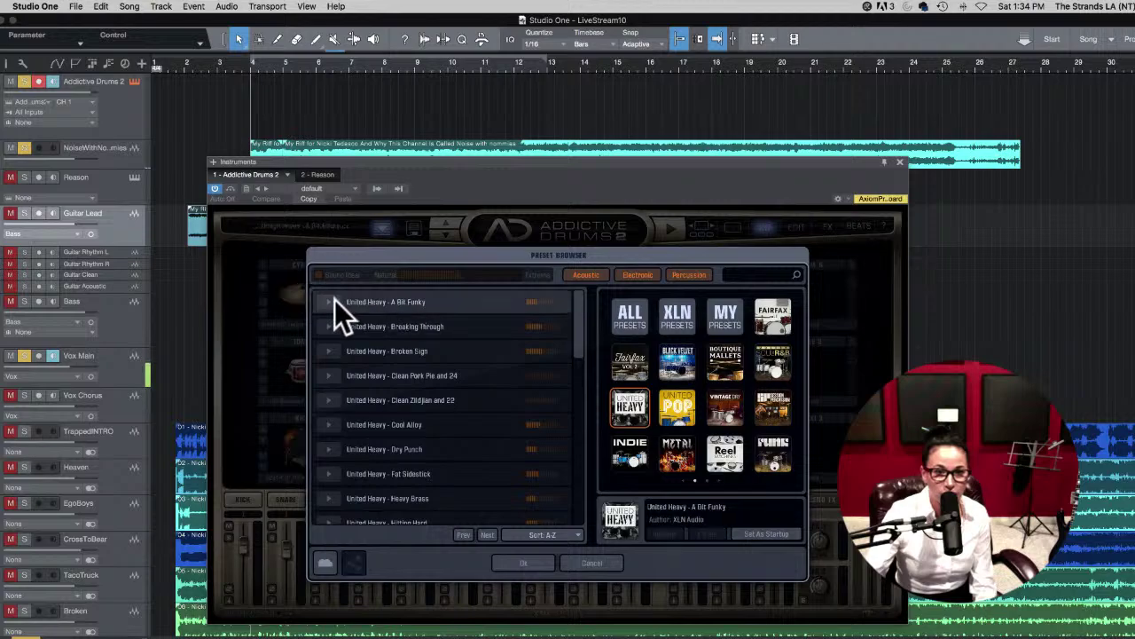
pyautogui.click(329, 302)
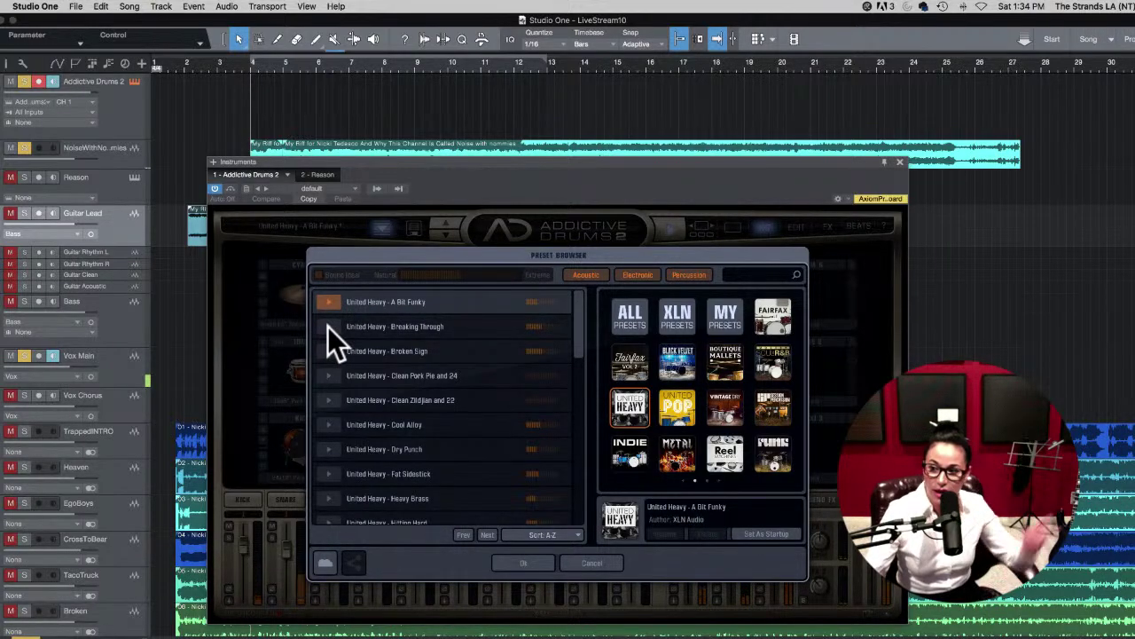
pyautogui.click(328, 326)
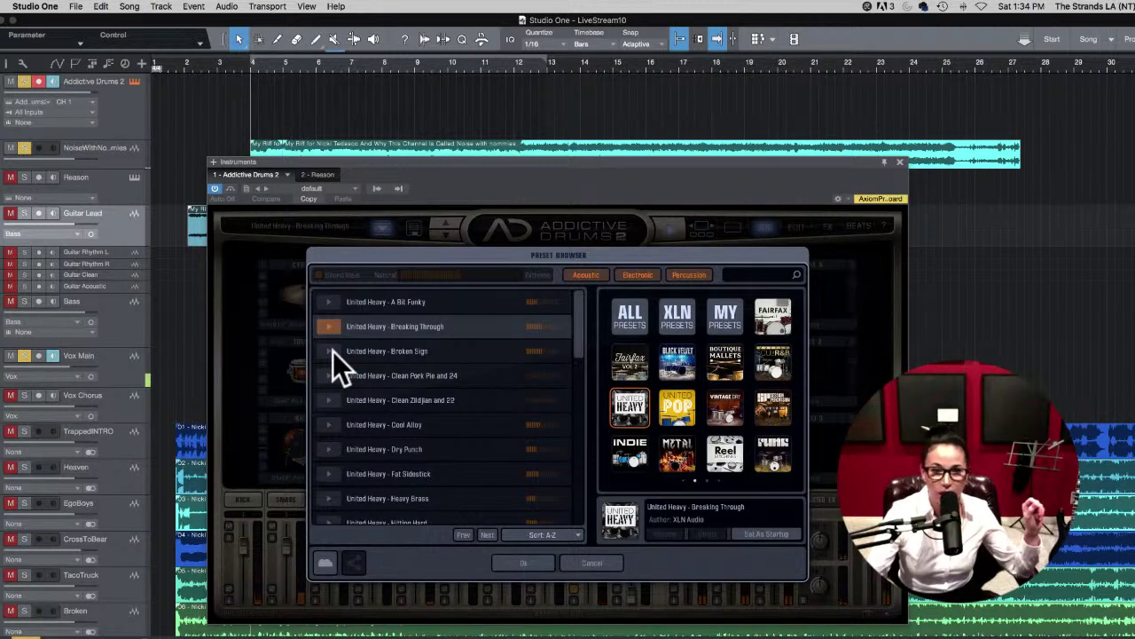
pyautogui.click(333, 351)
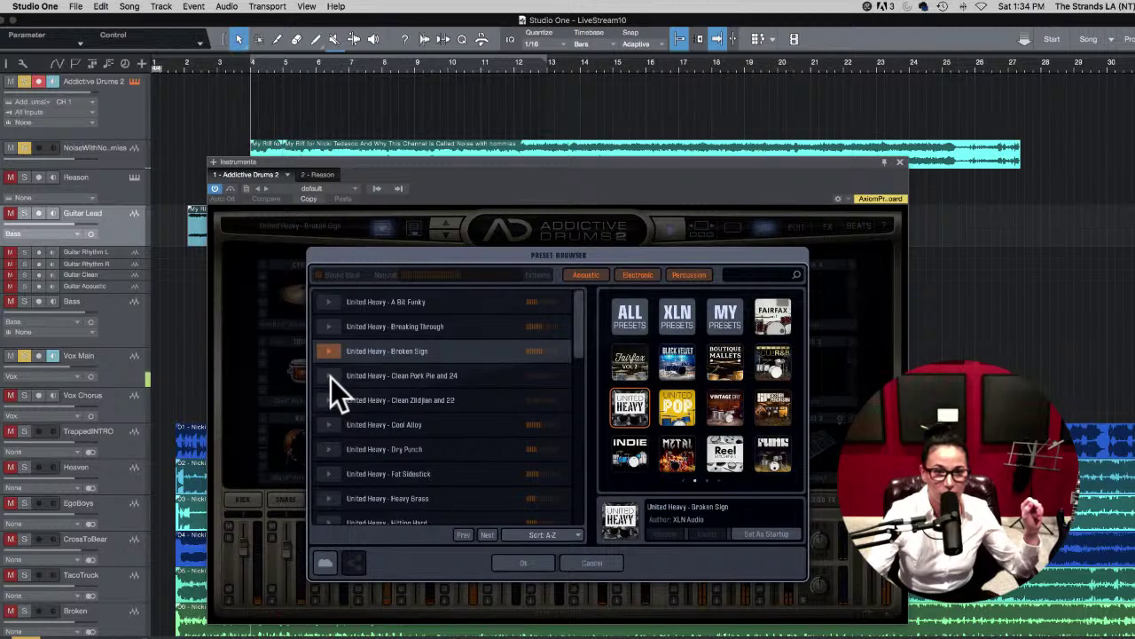
pyautogui.click(331, 378)
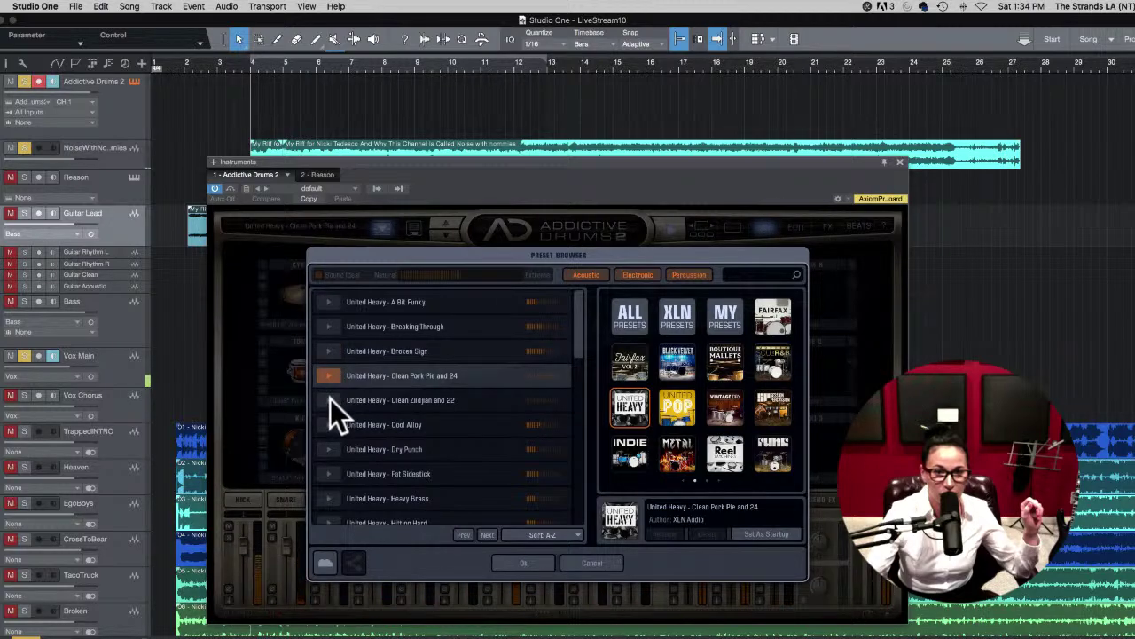
pyautogui.click(330, 399)
pyautogui.click(329, 425)
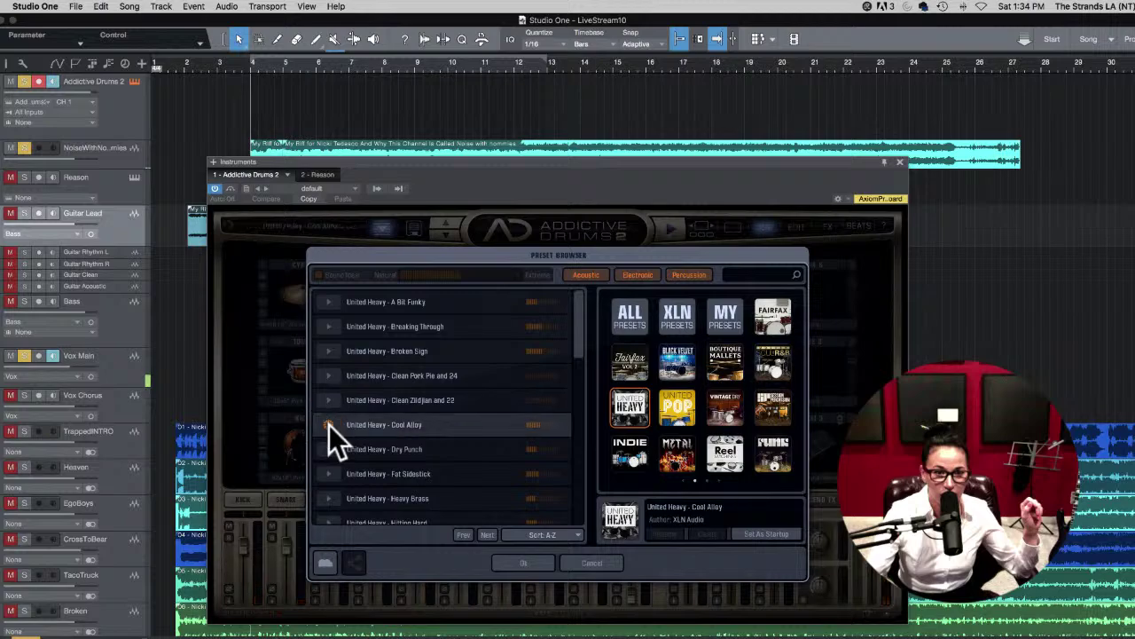
pyautogui.click(328, 450)
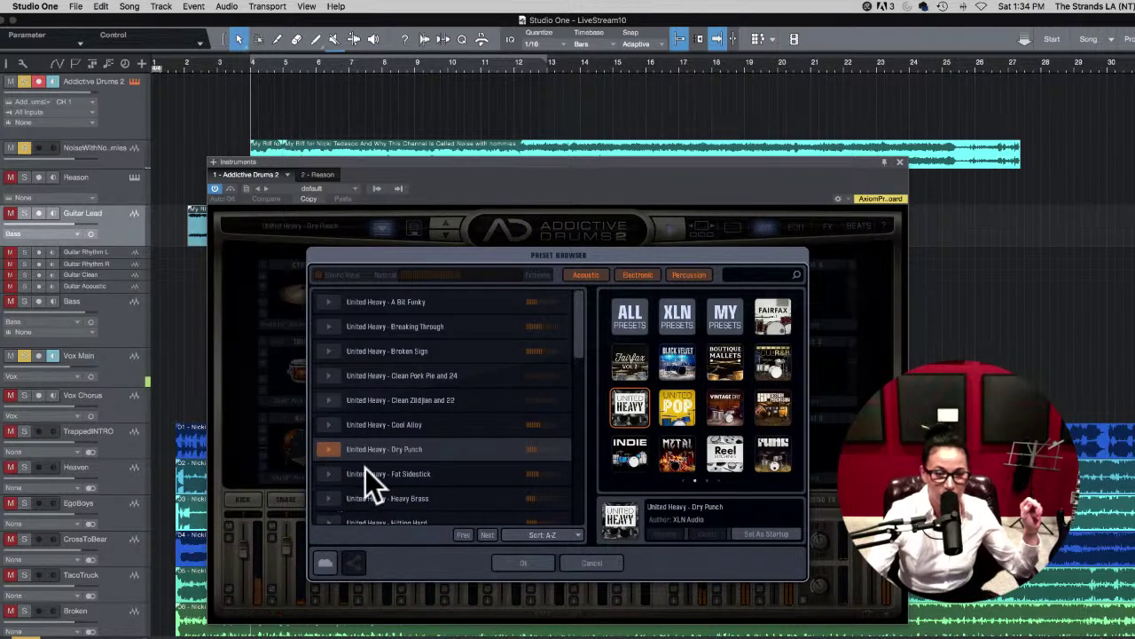
# Step: Compare the Cool Alloy, Dry Punch and Clean Zildjian and 22 presets, and audition Fat Sidestick through Natural Alloy
pyautogui.scroll(-2, 470, 455)
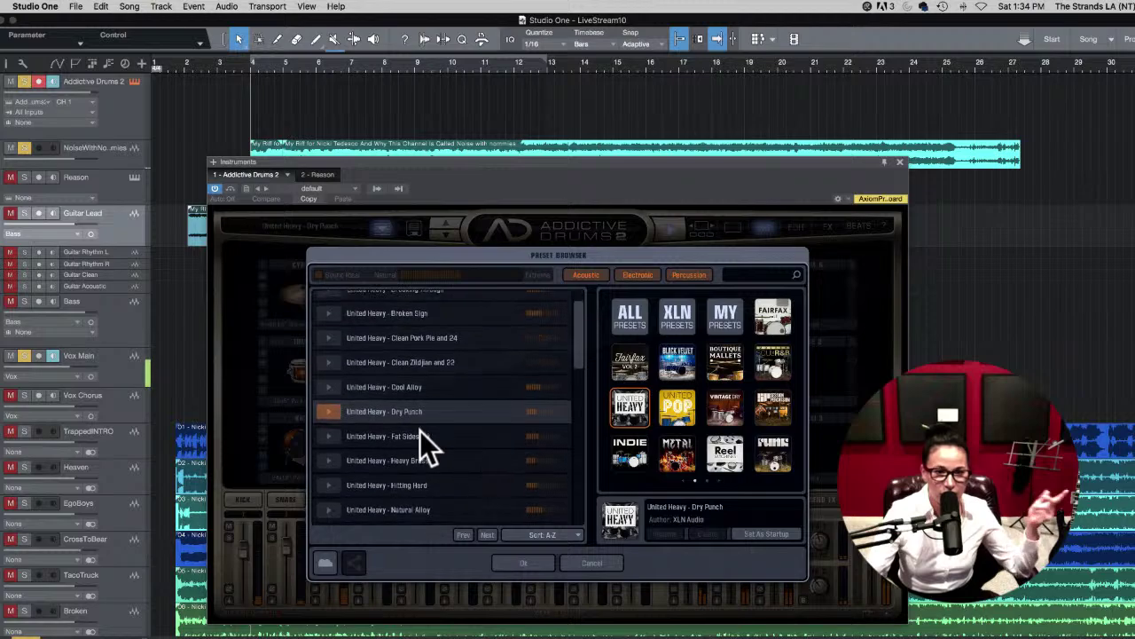
pyautogui.click(333, 384)
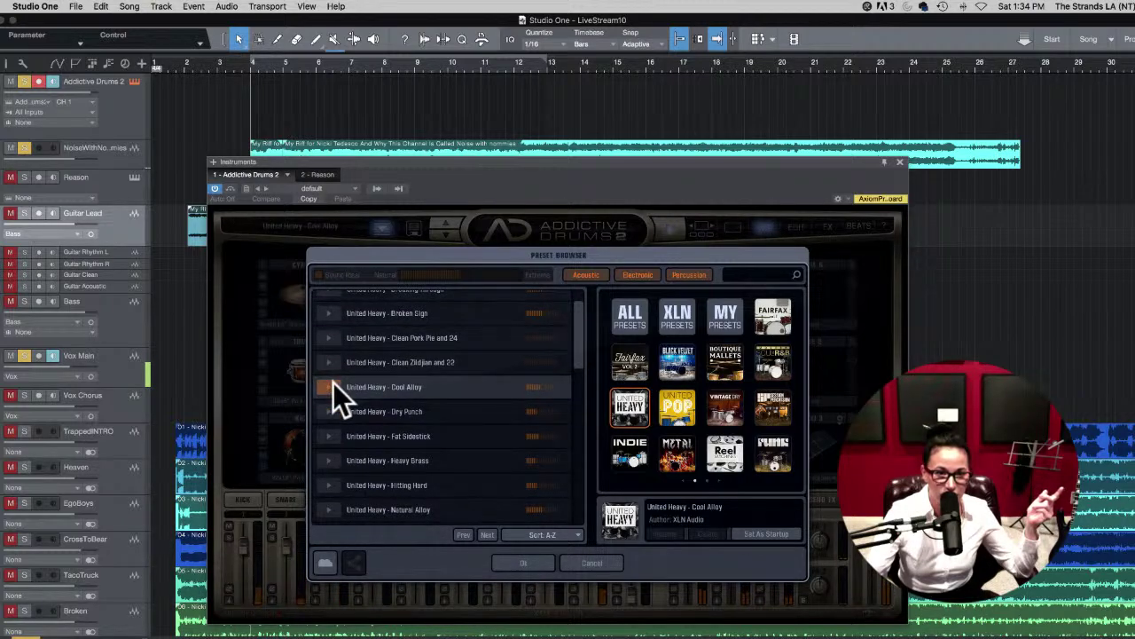
pyautogui.click(330, 413)
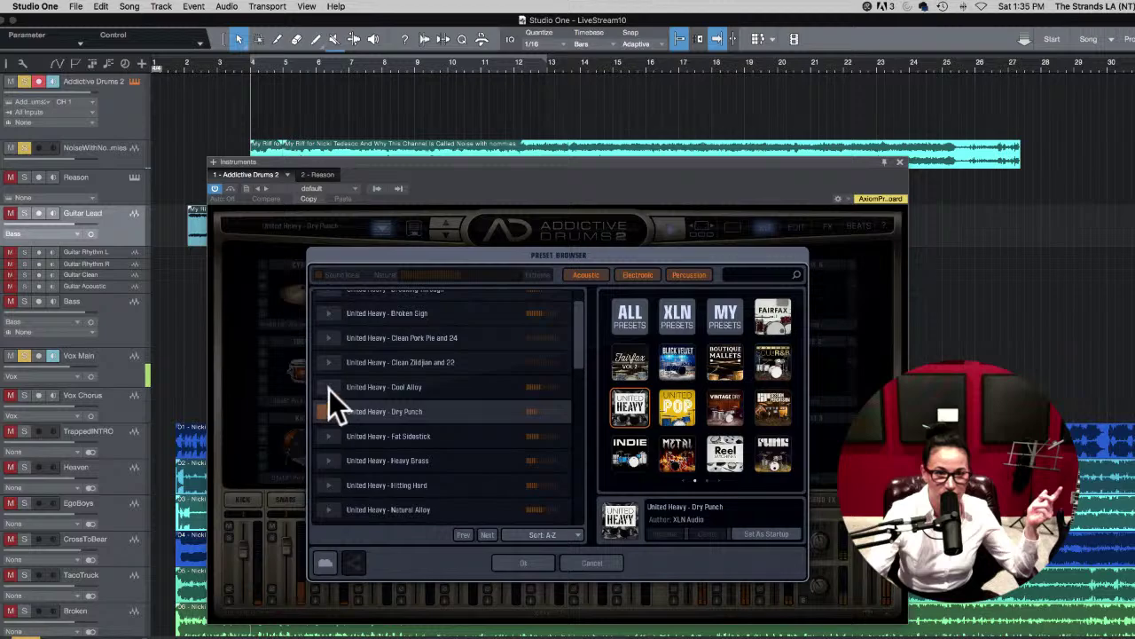
pyautogui.click(331, 361)
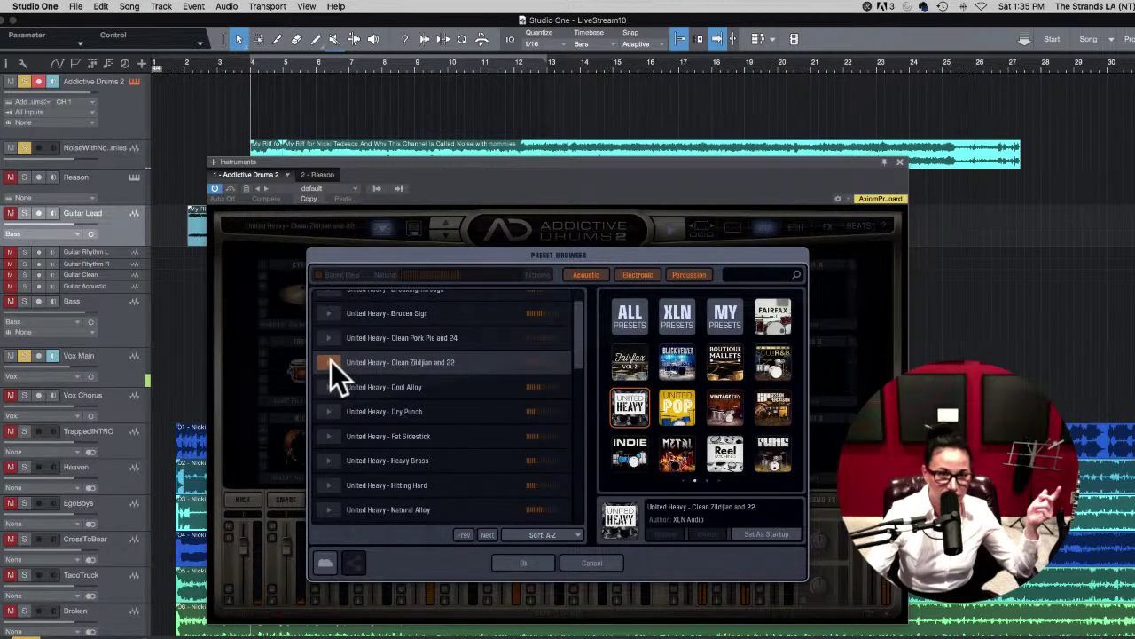
pyautogui.click(330, 438)
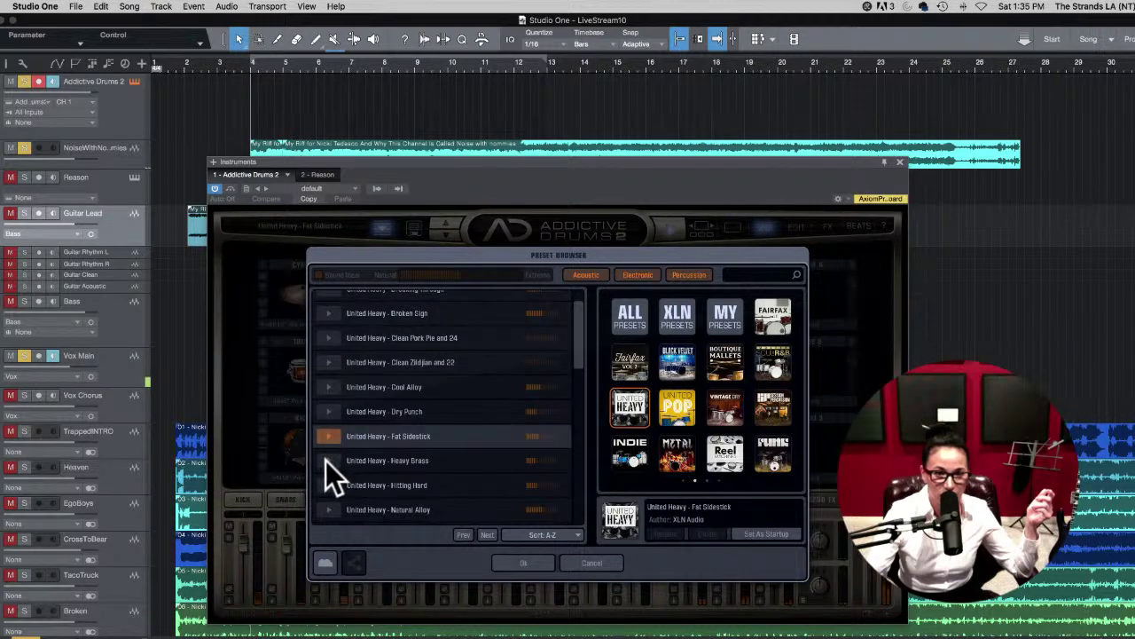
pyautogui.click(328, 459)
pyautogui.scroll(-2, 373, 452)
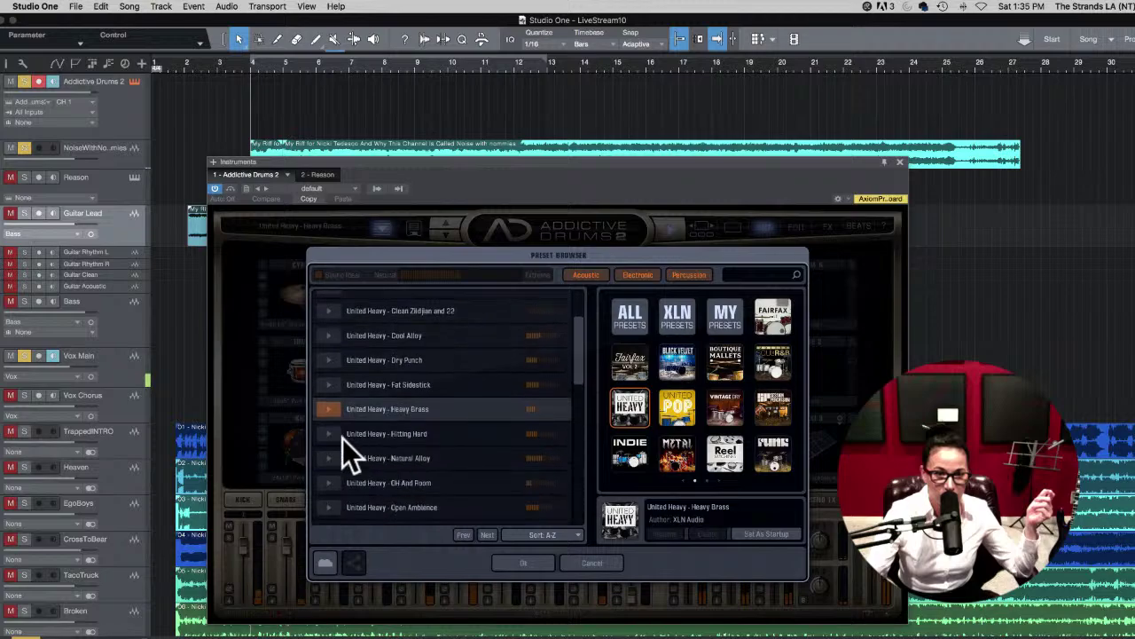
pyautogui.click(321, 433)
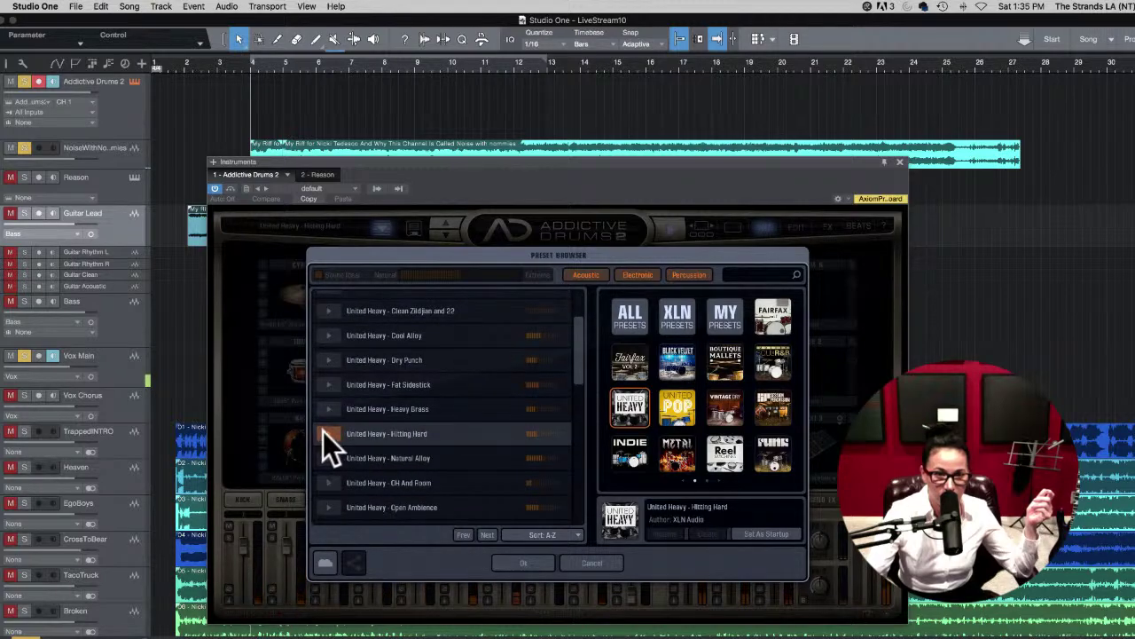
pyautogui.click(321, 449)
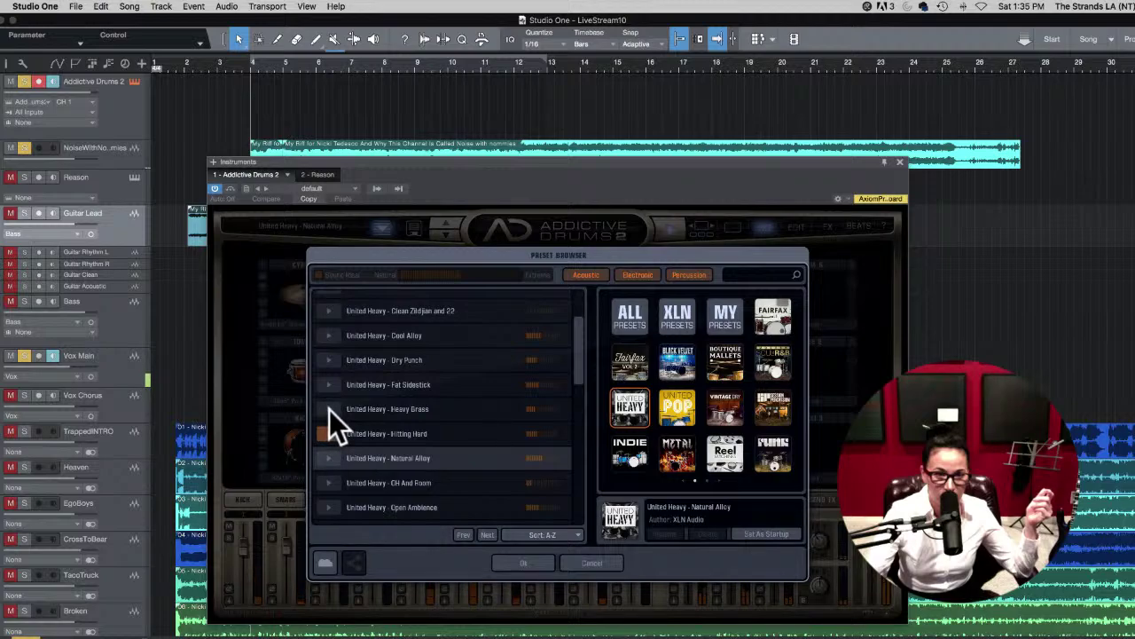
# Step: Audition Heavy Brass again, look through the remaining United Heavy presets, and load United Heavy - Heavy Brass
pyautogui.click(328, 408)
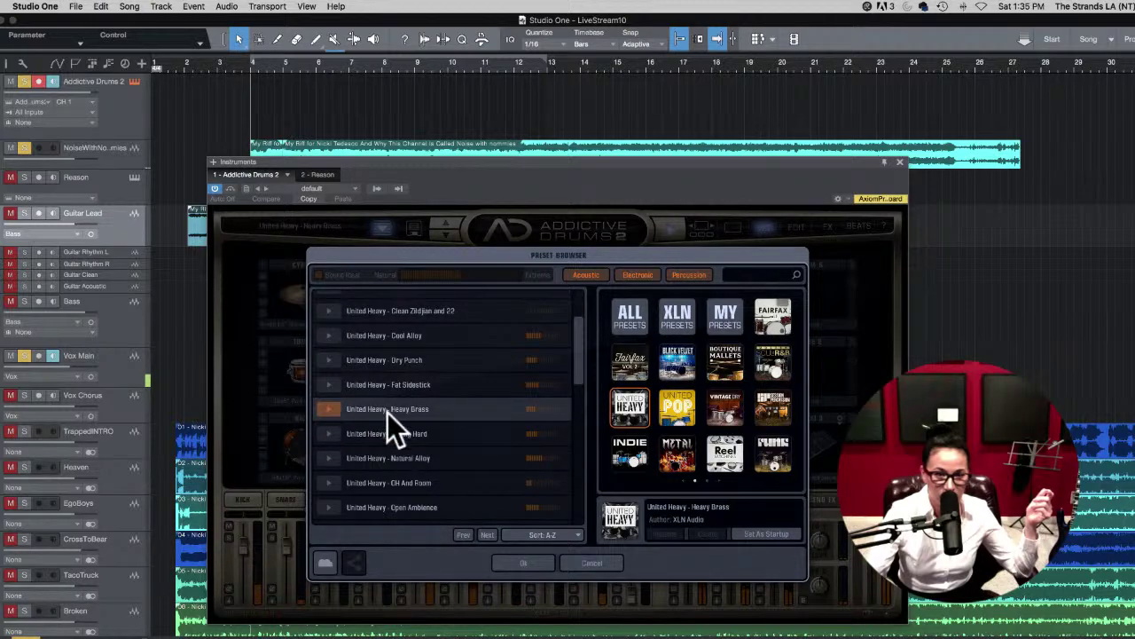
pyautogui.scroll(-1, 445, 454)
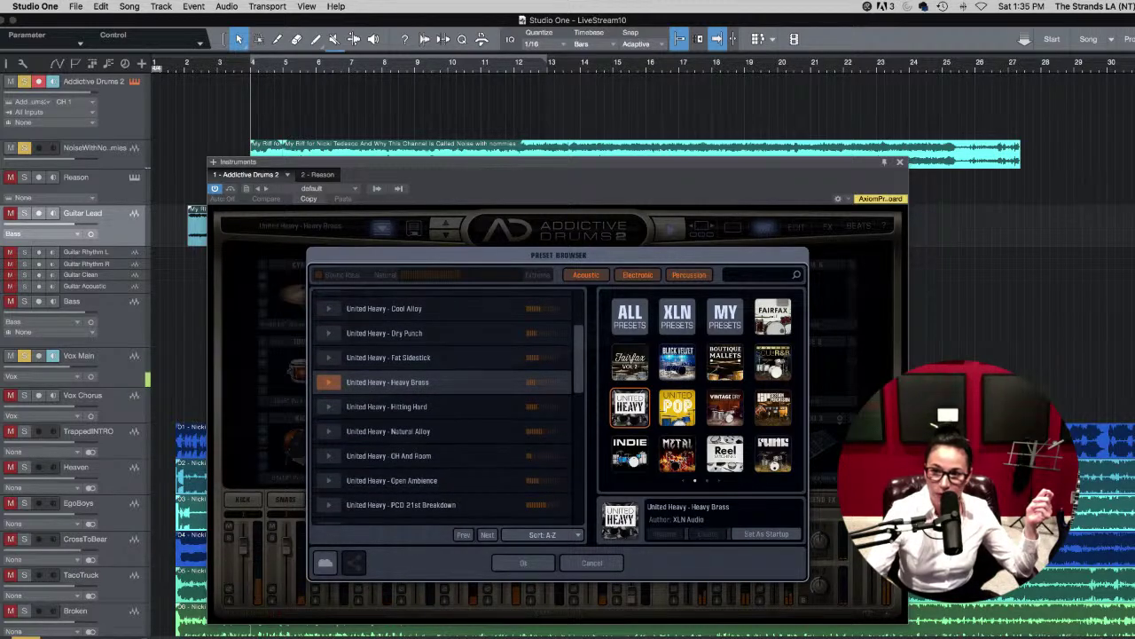
pyautogui.scroll(5, 426, 428)
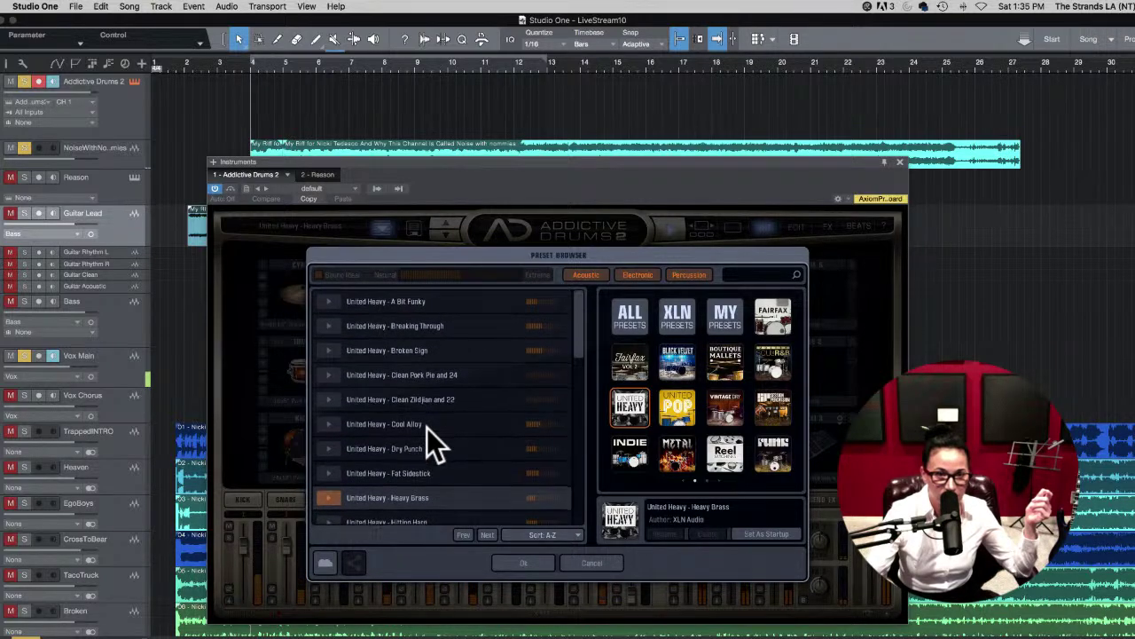
pyautogui.scroll(-6, 426, 428)
pyautogui.scroll(-10, 427, 428)
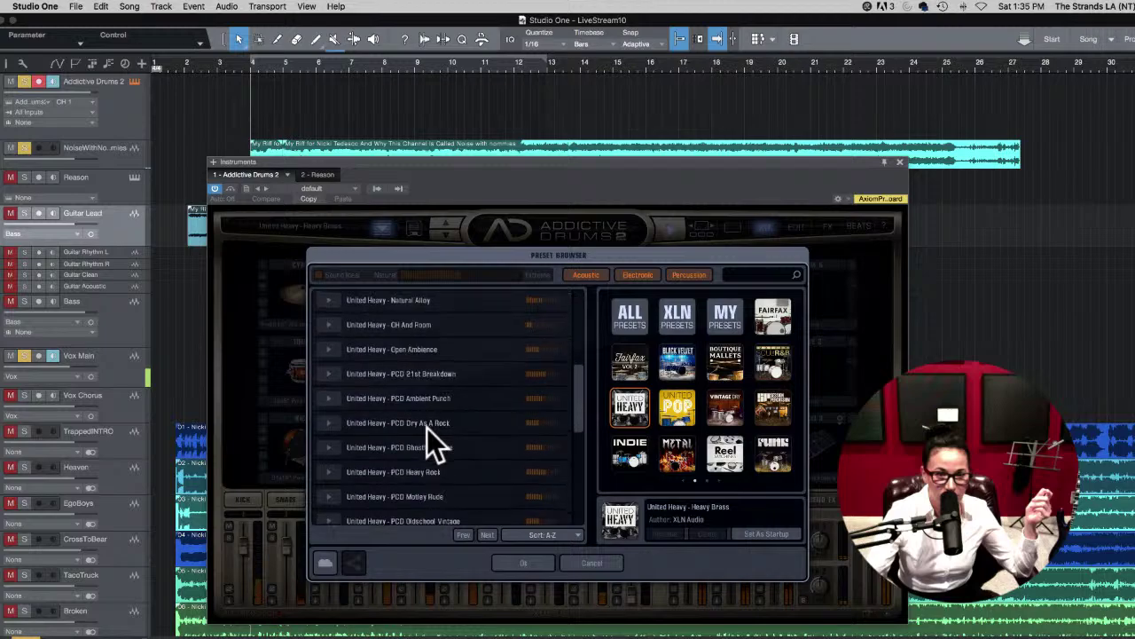
pyautogui.scroll(-7, 427, 427)
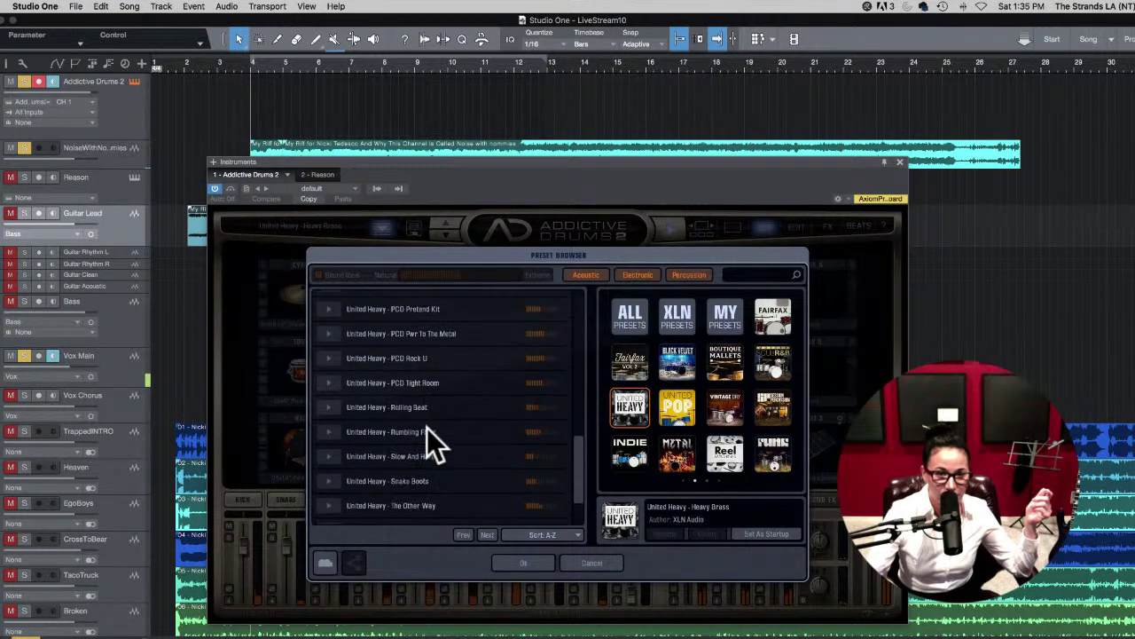
pyautogui.scroll(12, 427, 428)
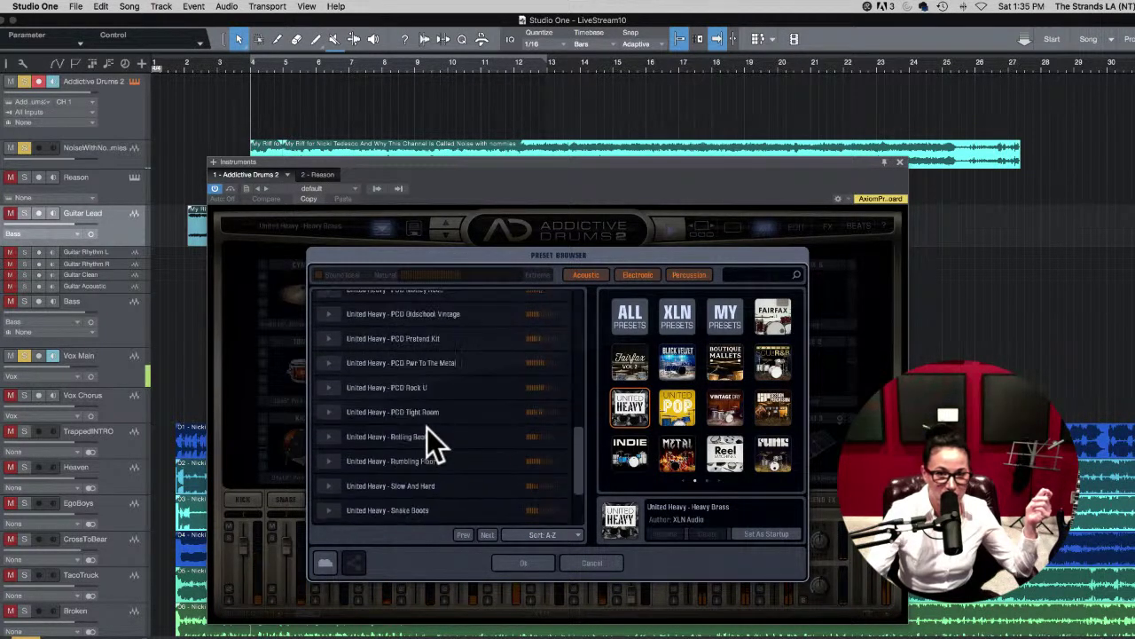
pyautogui.scroll(6, 427, 428)
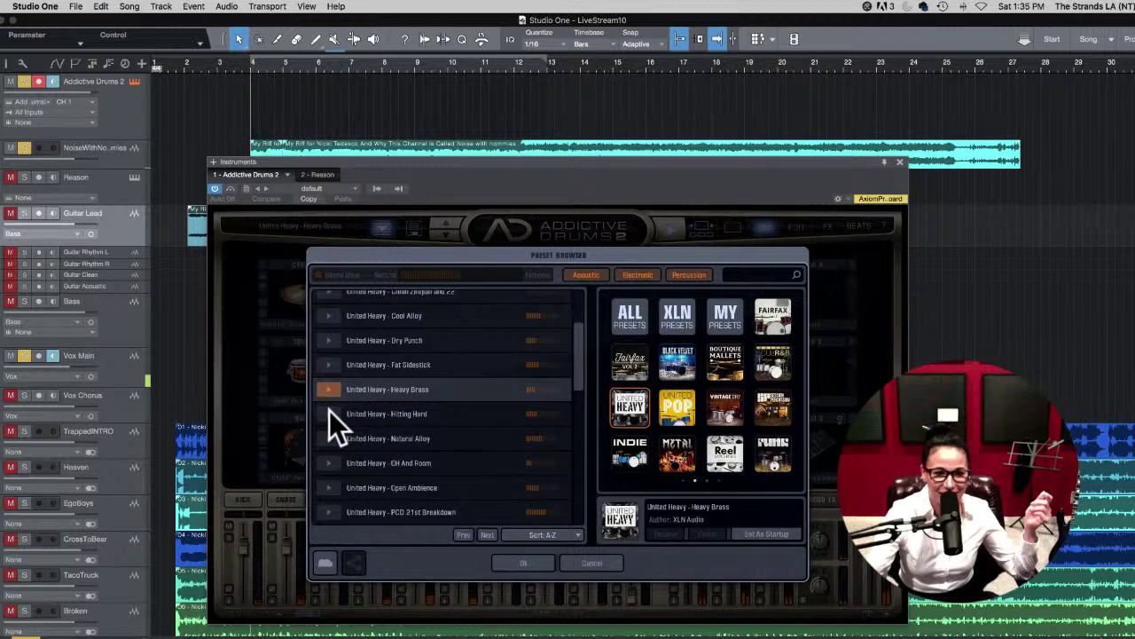
pyautogui.click(523, 562)
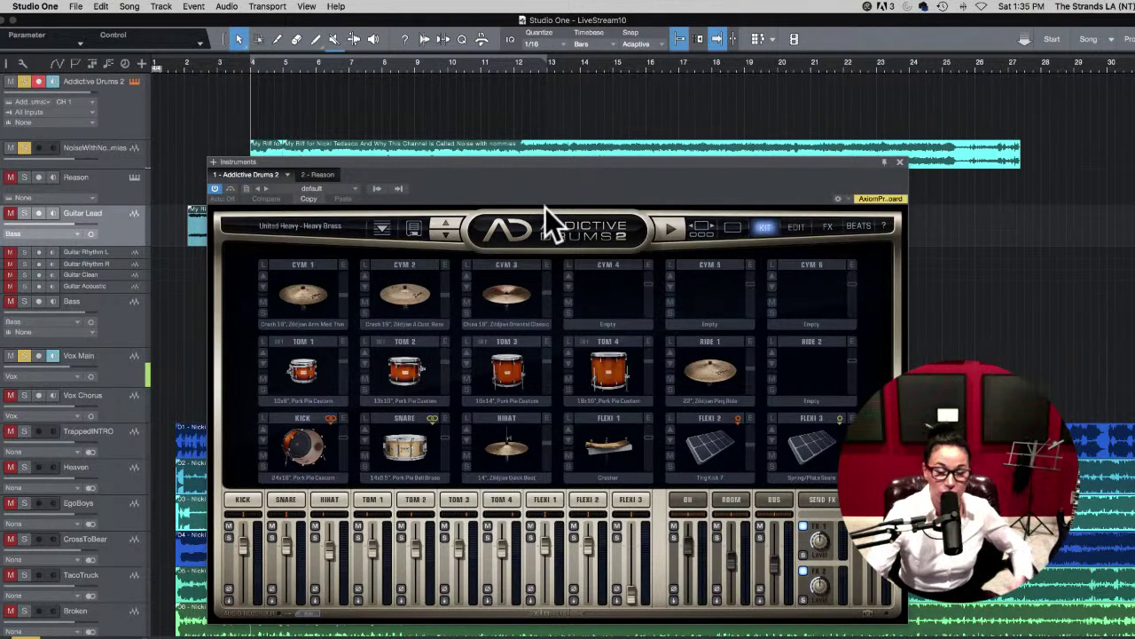
# Step: Show the Addictive Drums 2 beats library and search it for rock
pyautogui.click(858, 227)
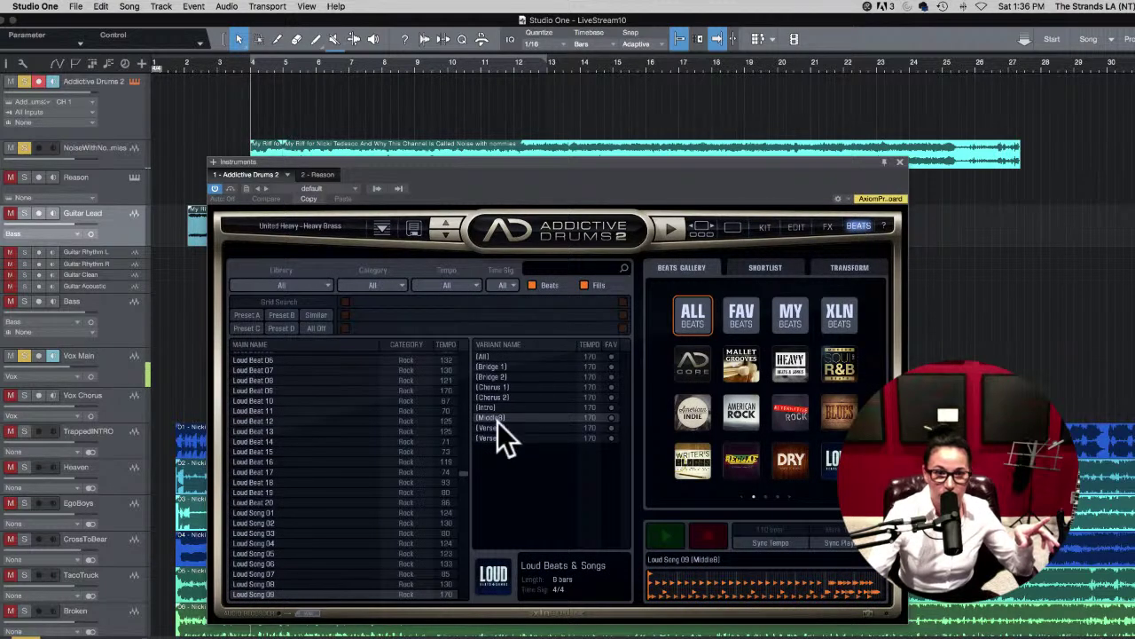
pyautogui.click(553, 270)
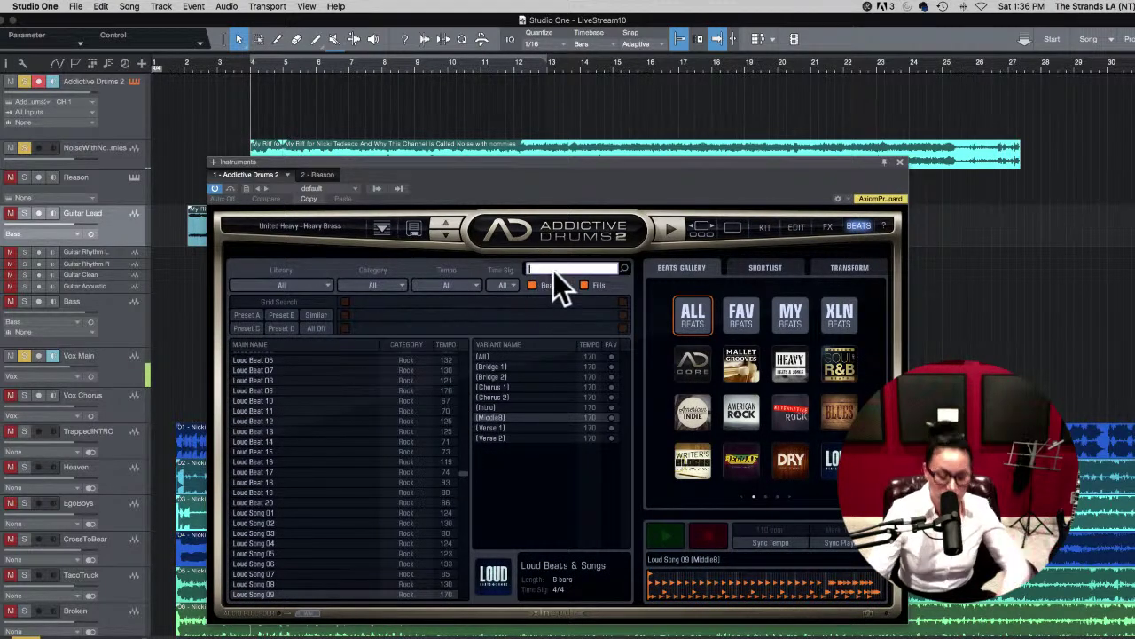
pyautogui.write('rock')
pyautogui.press('Return')
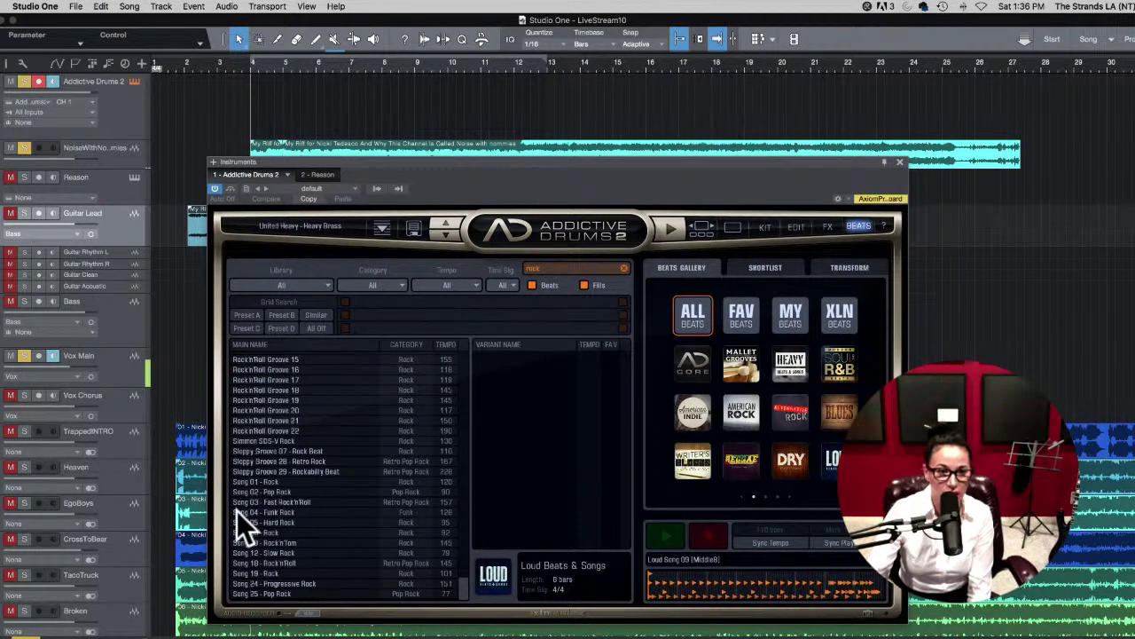
# Step: Enable Sync Tempo for the beats and audition Sloppy Groove 07 - Rock Beat and Song 01 - Rock
pyautogui.click(272, 451)
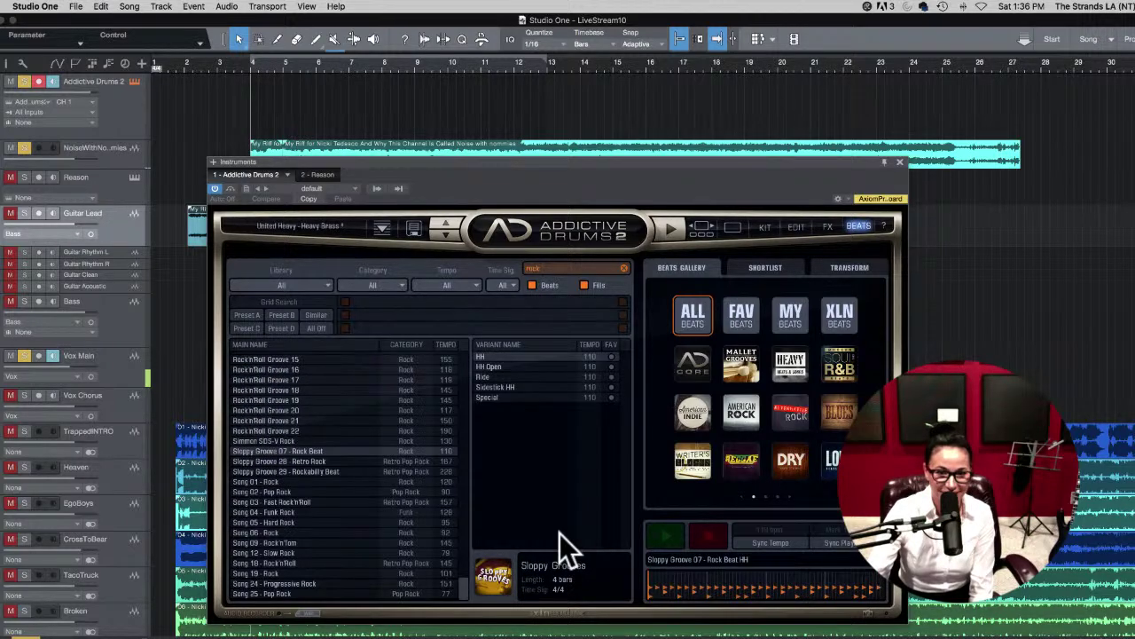
pyautogui.click(770, 541)
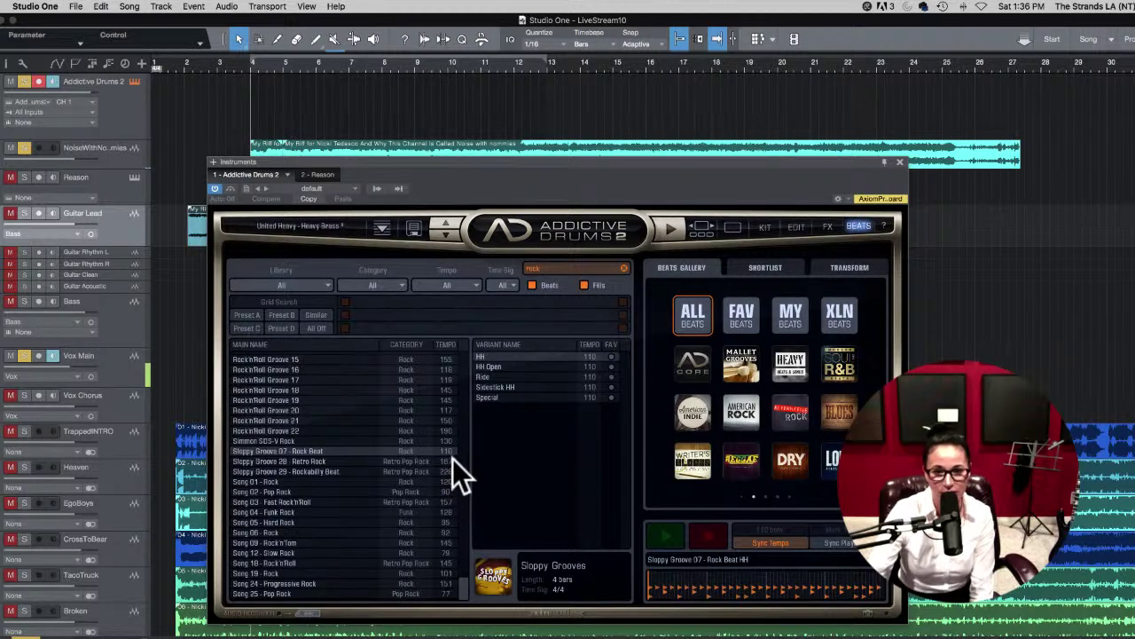
pyautogui.click(662, 536)
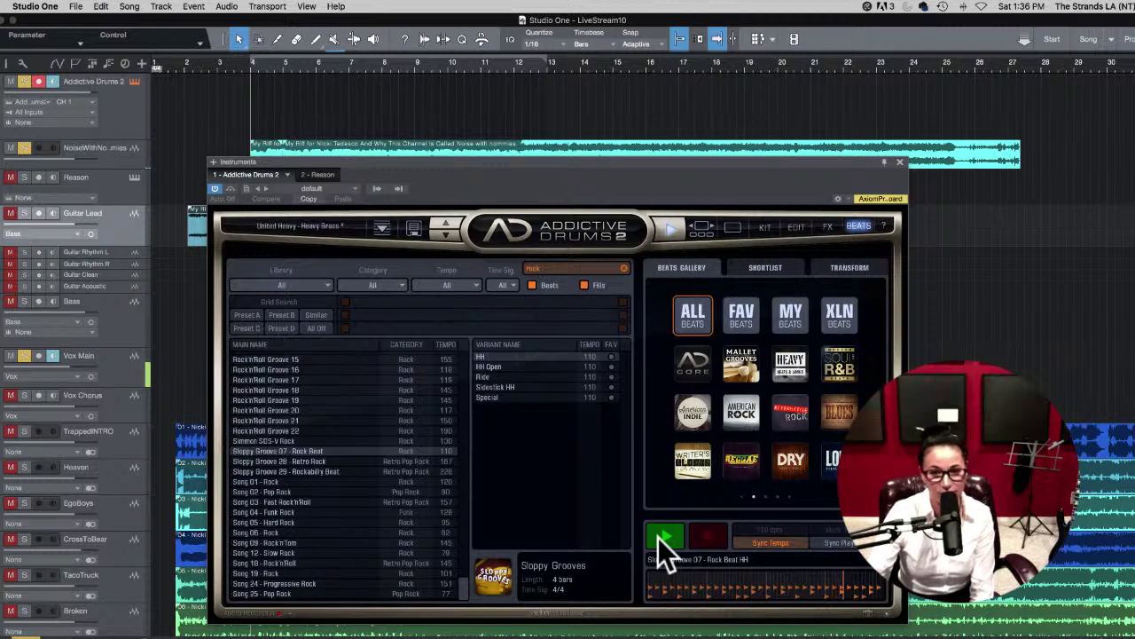
pyautogui.click(659, 538)
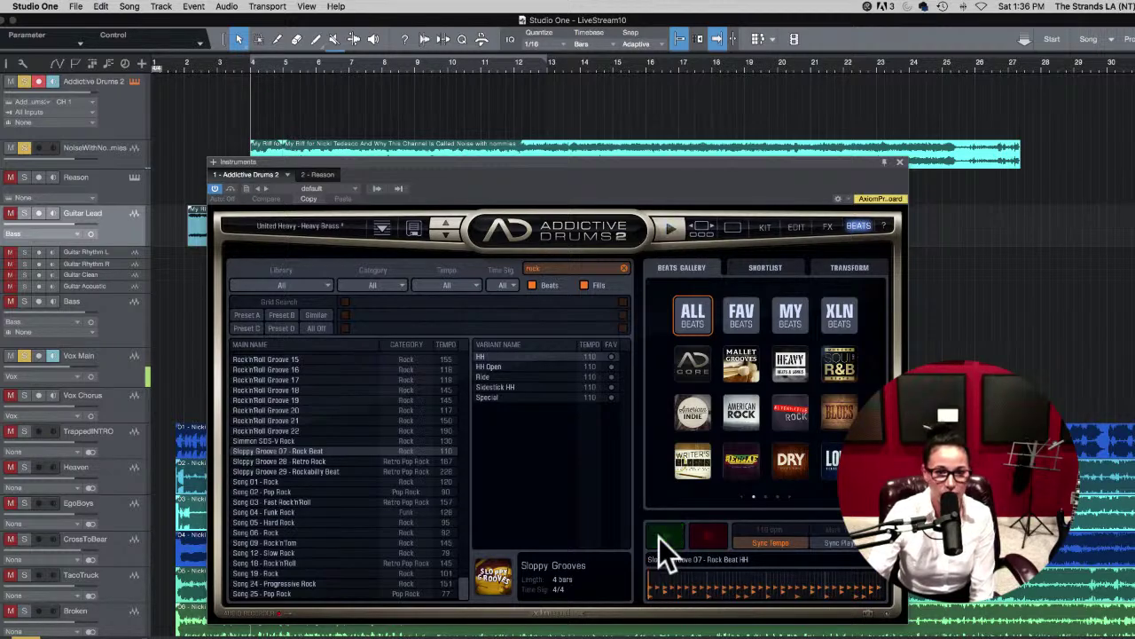
pyautogui.click(264, 484)
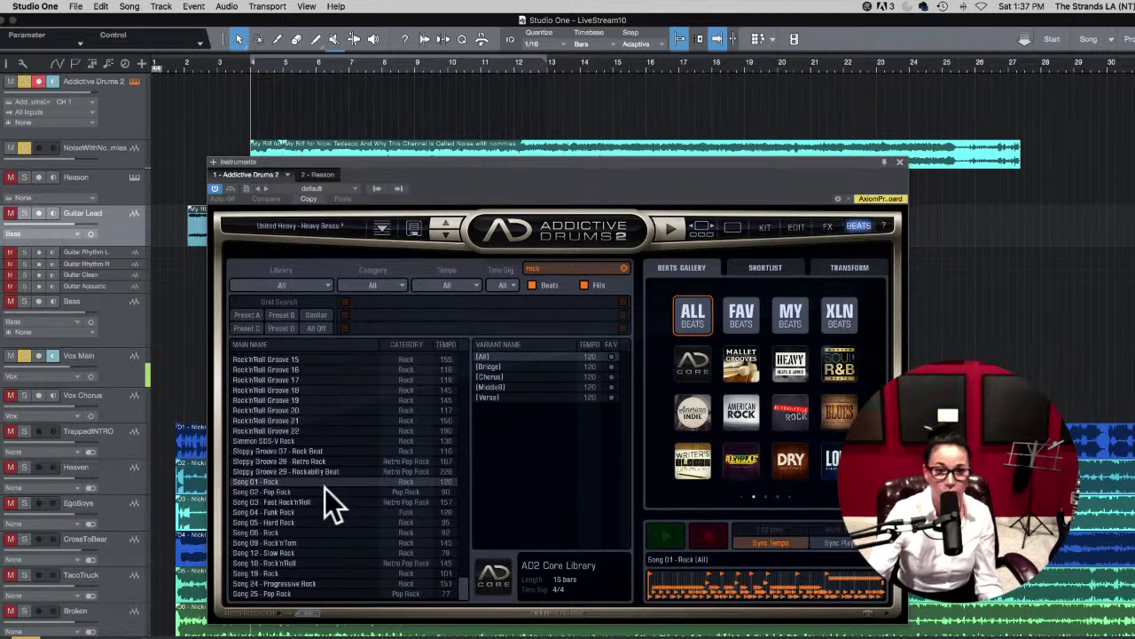
pyautogui.click(665, 536)
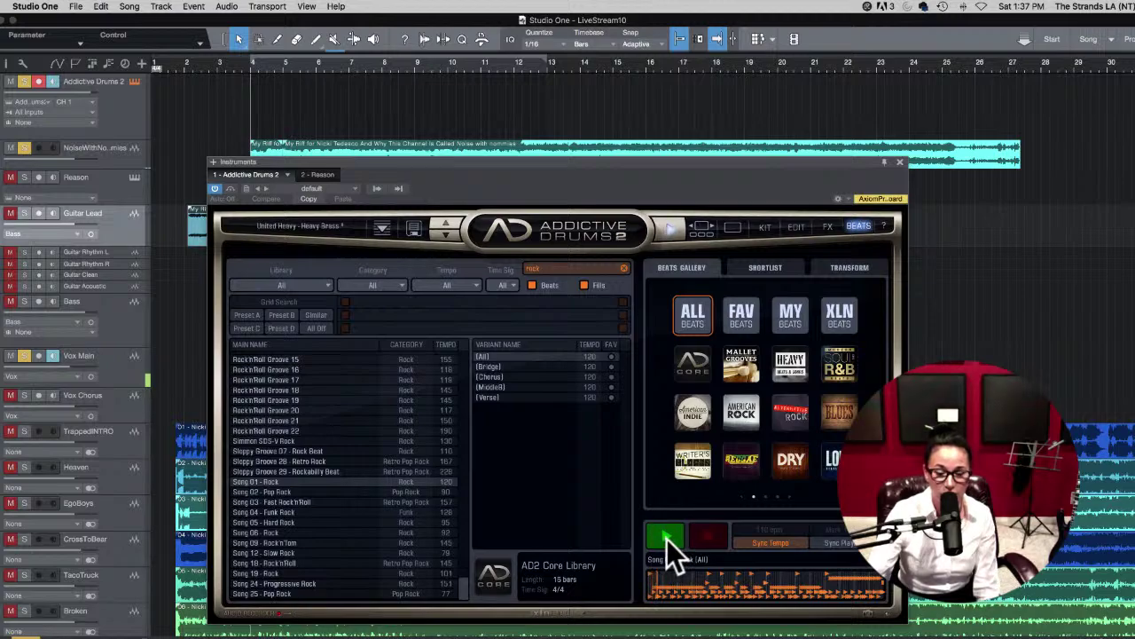
# Step: Audition Song 05 - Hard Rock, place it on the Addictive Drums 2 track starting at bar 4, and close the instrument window
pyautogui.click(248, 521)
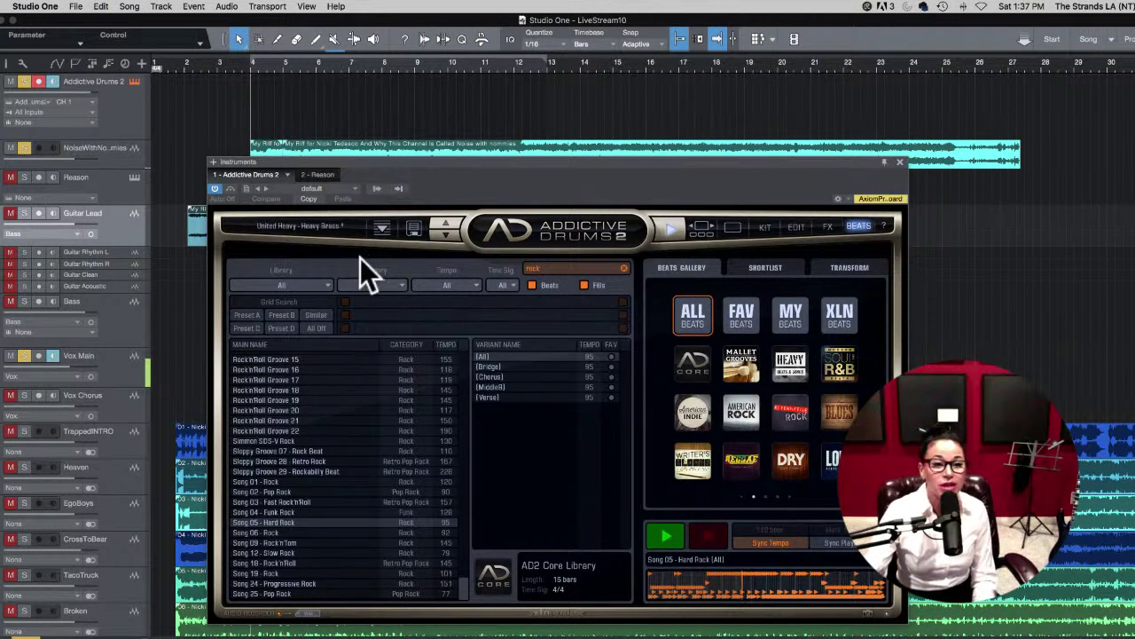
pyautogui.click(663, 532)
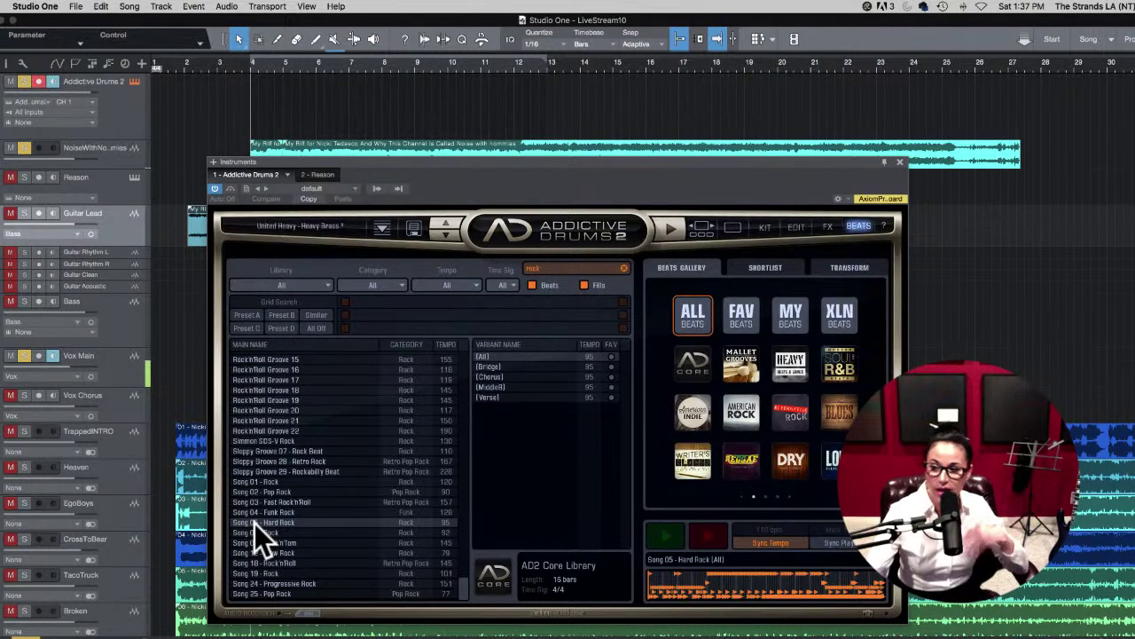
pyautogui.moveTo(255, 524); pyautogui.dragTo(275, 115)
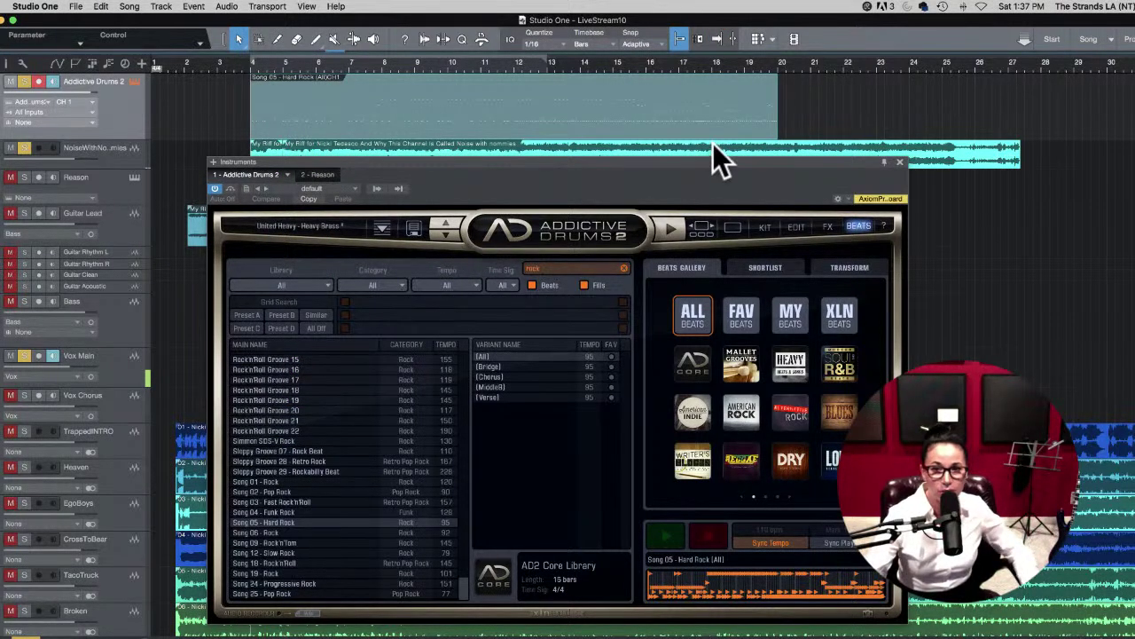
pyautogui.click(898, 161)
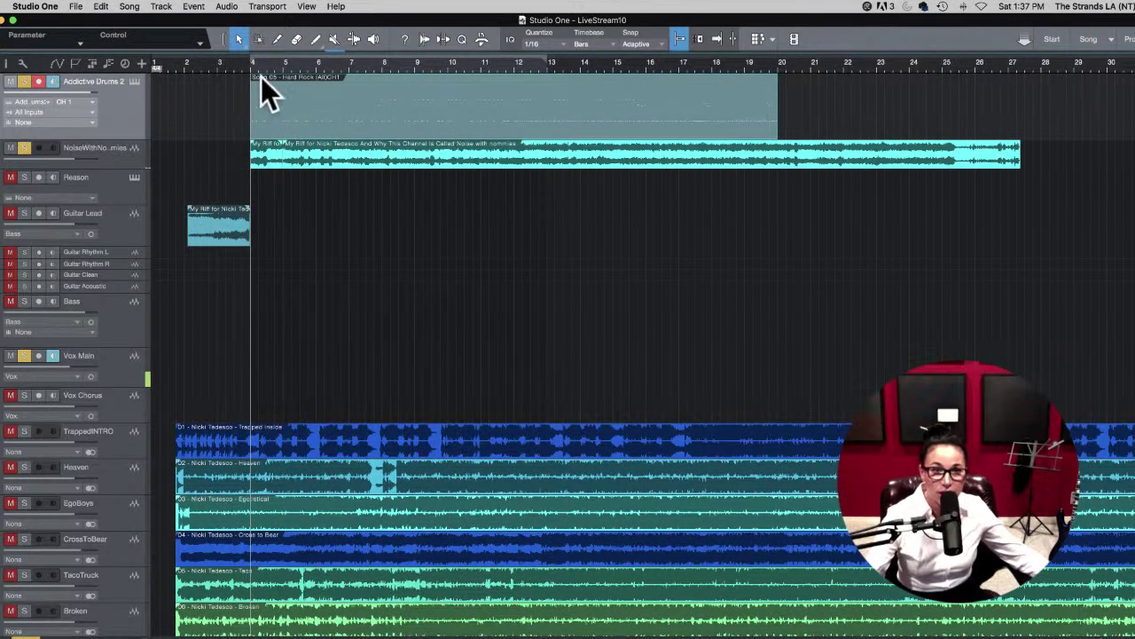
# Step: Open the Song 05 - Hard Rock clip in the note editor, detach the editor and enlarge it across the arrangement
pyautogui.doubleClick(278, 122)
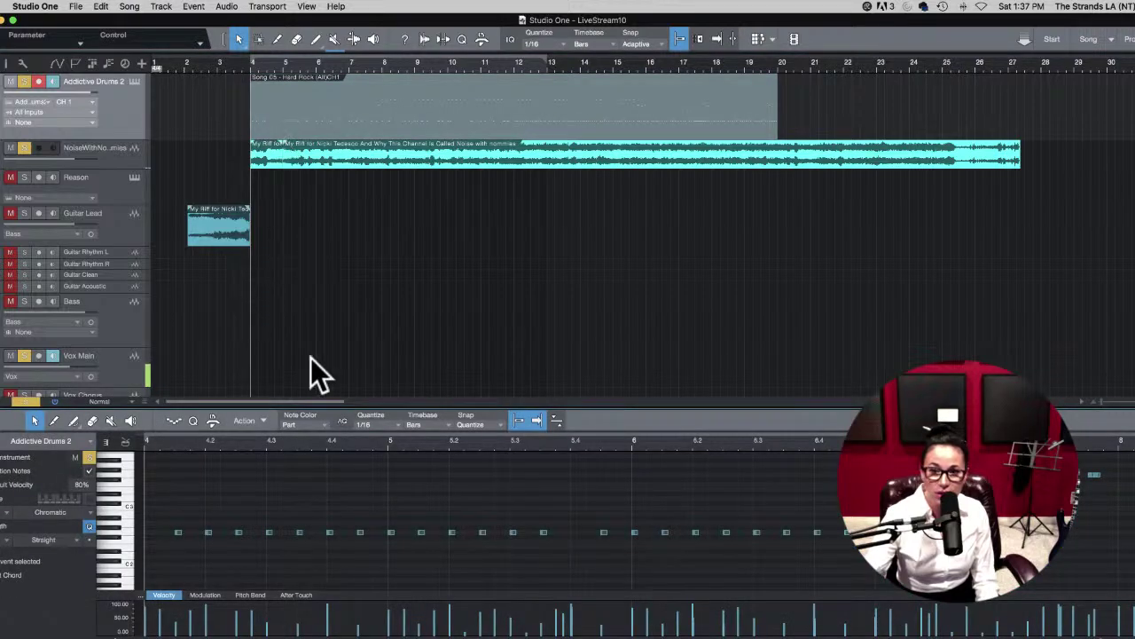
pyautogui.click(1123, 417)
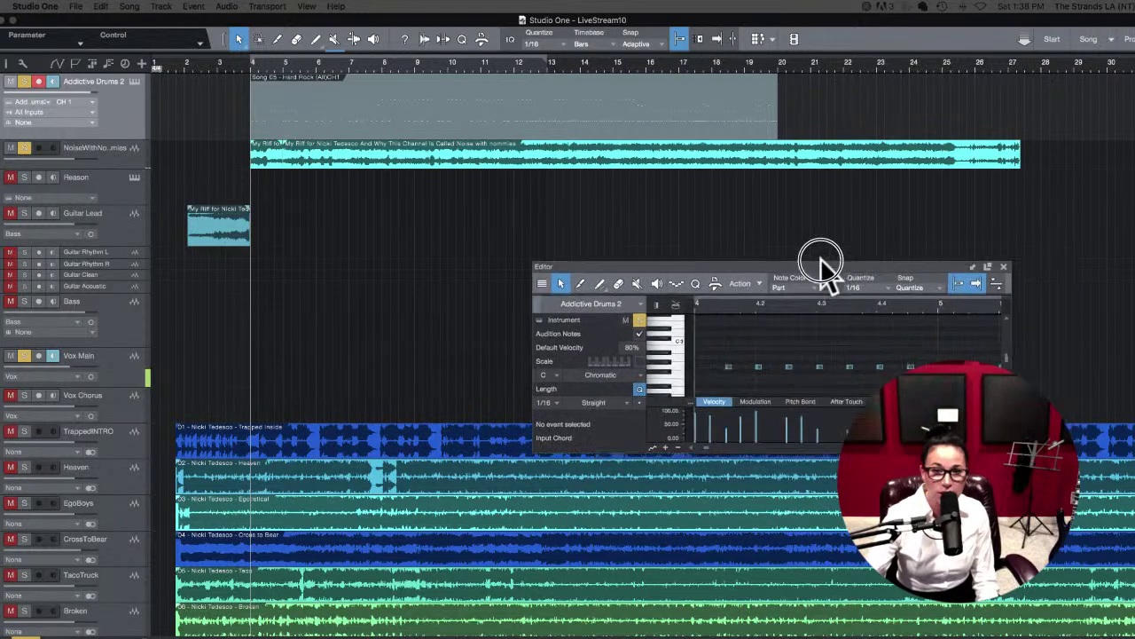
pyautogui.moveTo(818, 252); pyautogui.dragTo(555, 168)
pyautogui.moveTo(720, 354); pyautogui.dragTo(1056, 554)
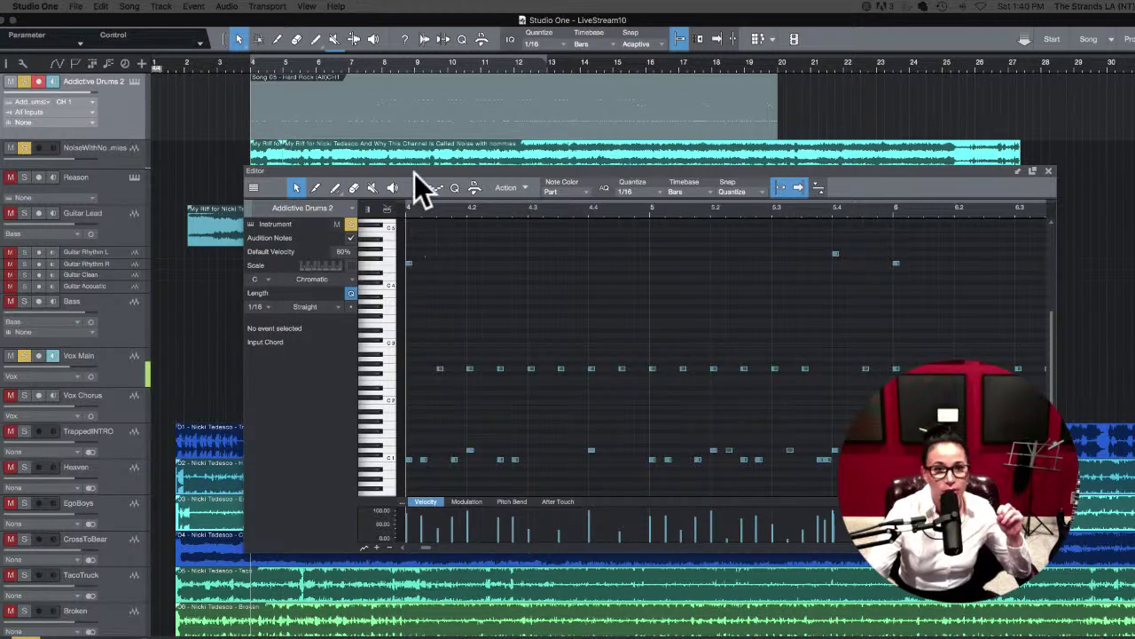
pyautogui.moveTo(414, 173); pyautogui.dragTo(321, 103)
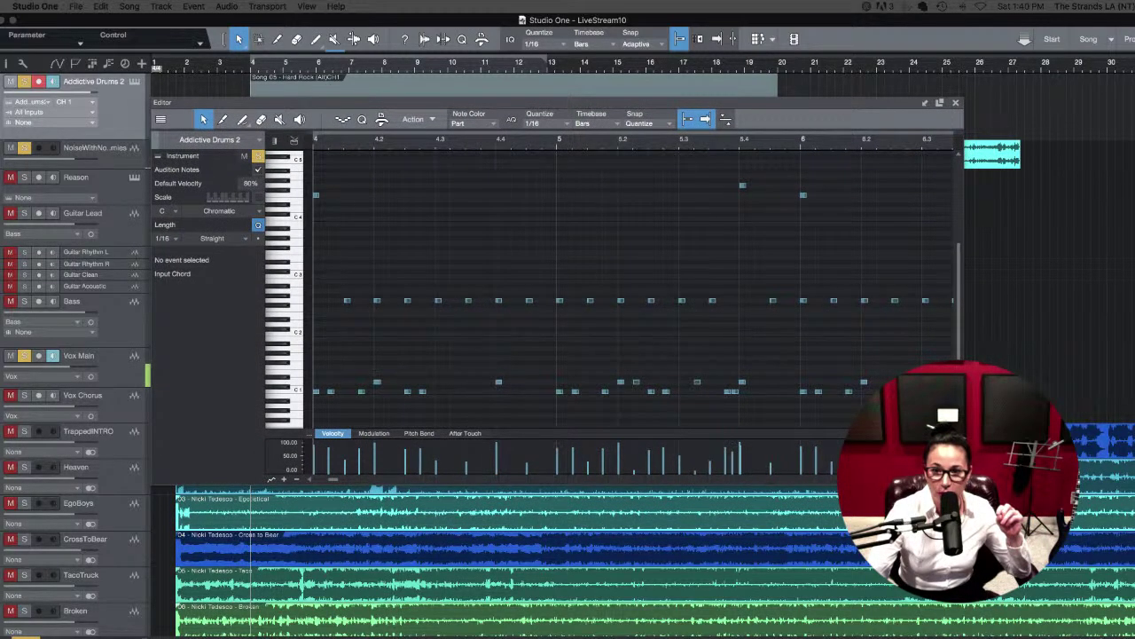
pyautogui.moveTo(961, 481); pyautogui.dragTo(1085, 614)
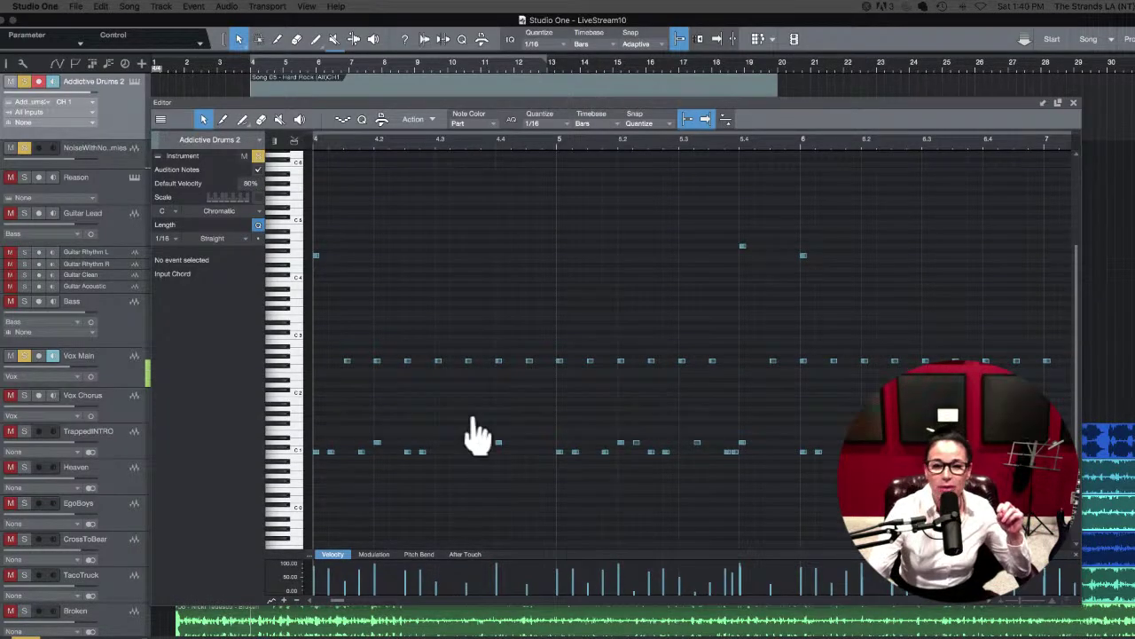
# Step: Inspect individual G 2, C 1 and D 1 hits of the drum pattern in bars 4 and 5
pyautogui.click(346, 360)
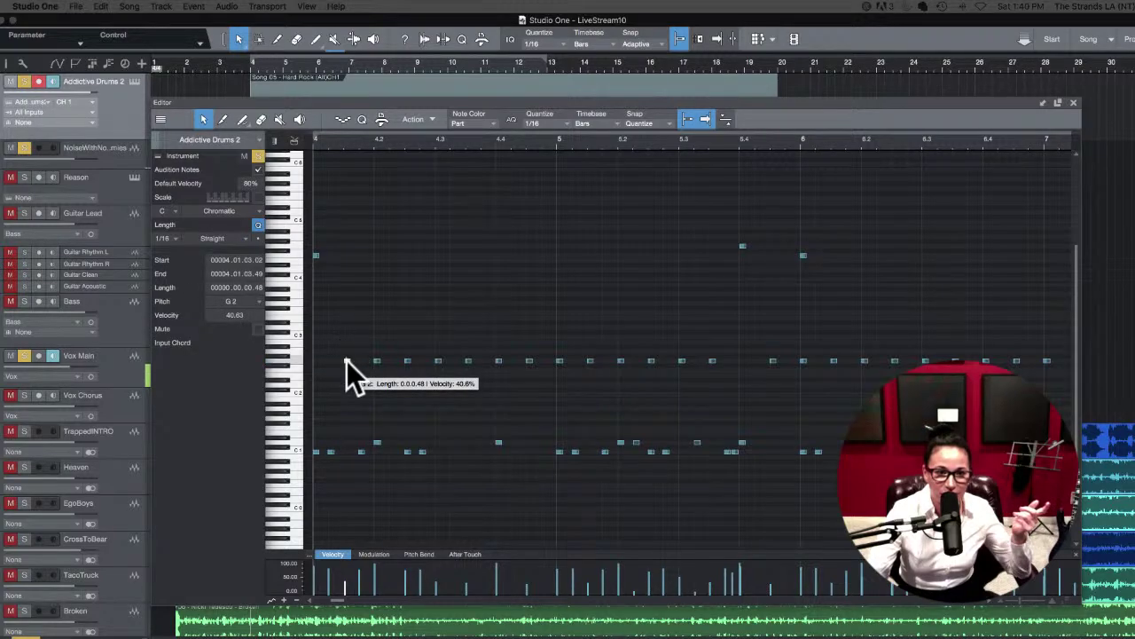
pyautogui.click(363, 452)
pyautogui.click(377, 443)
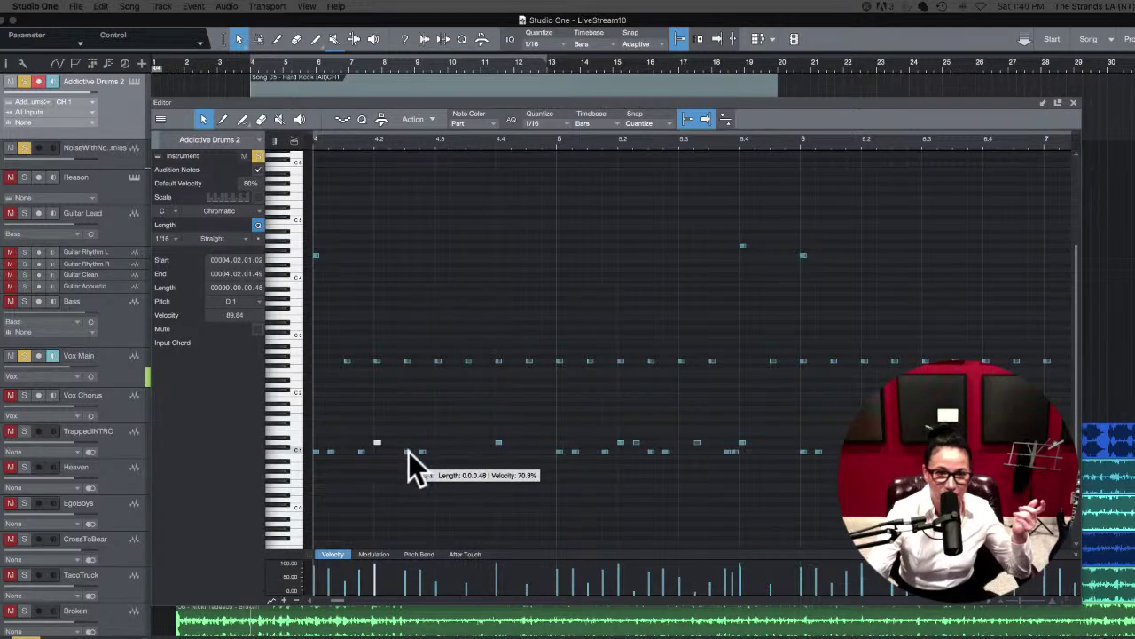
pyautogui.click(422, 453)
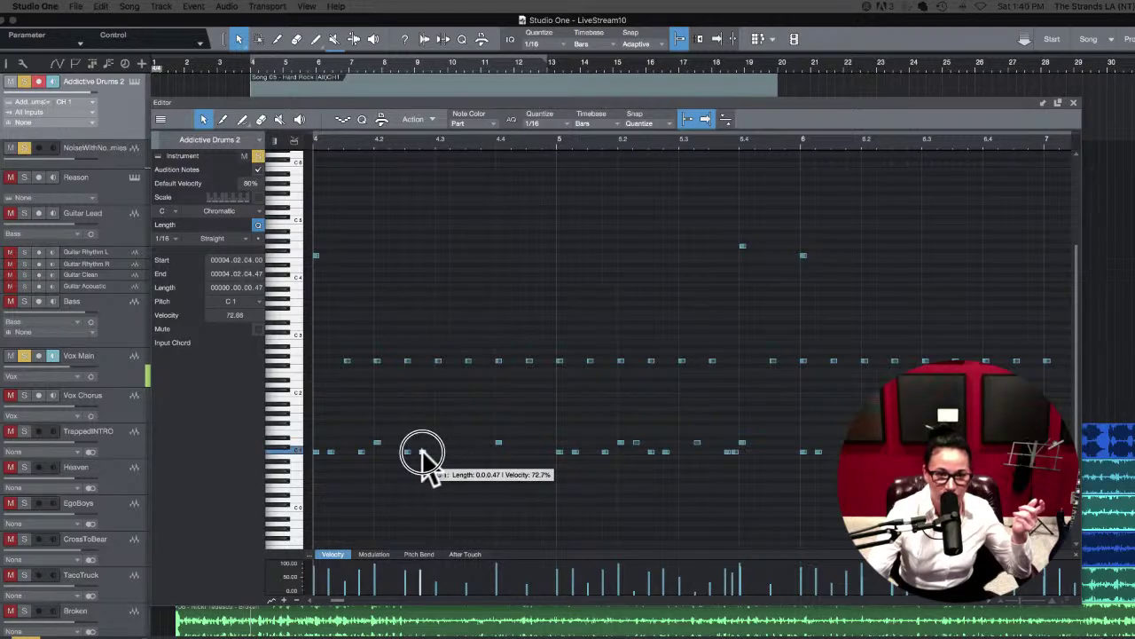
pyautogui.click(498, 442)
pyautogui.click(560, 453)
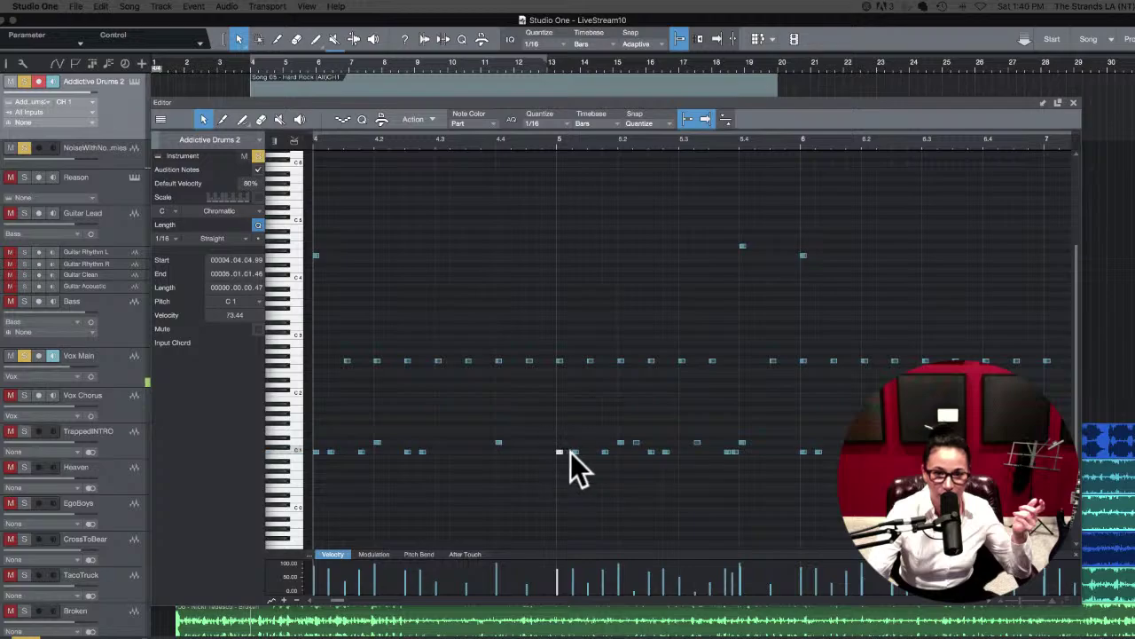
pyautogui.click(576, 452)
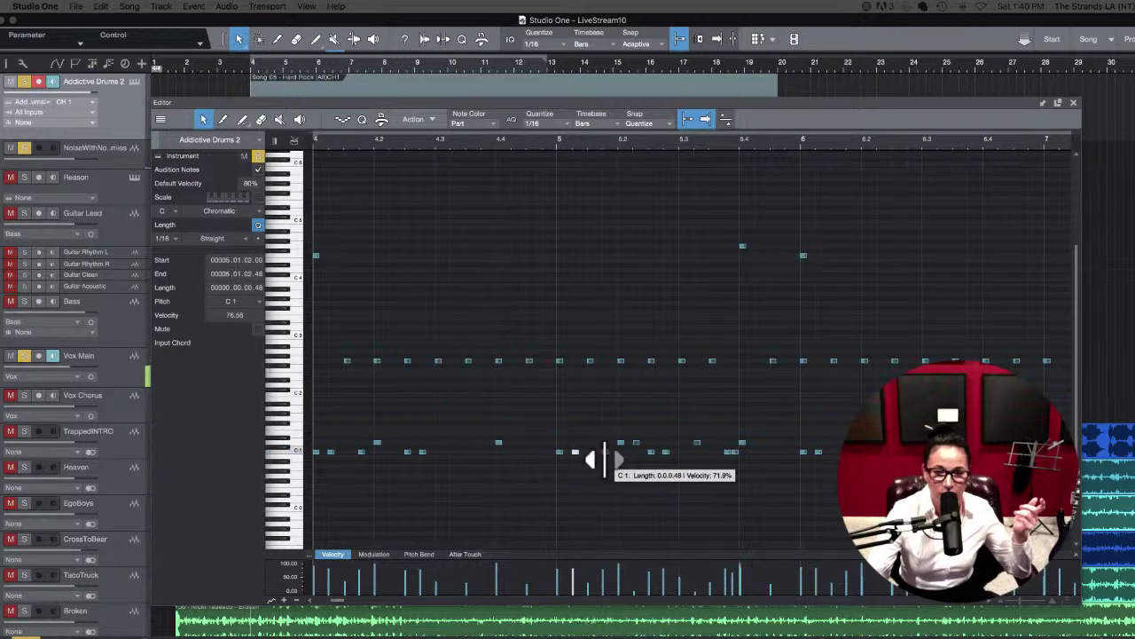
pyautogui.click(621, 443)
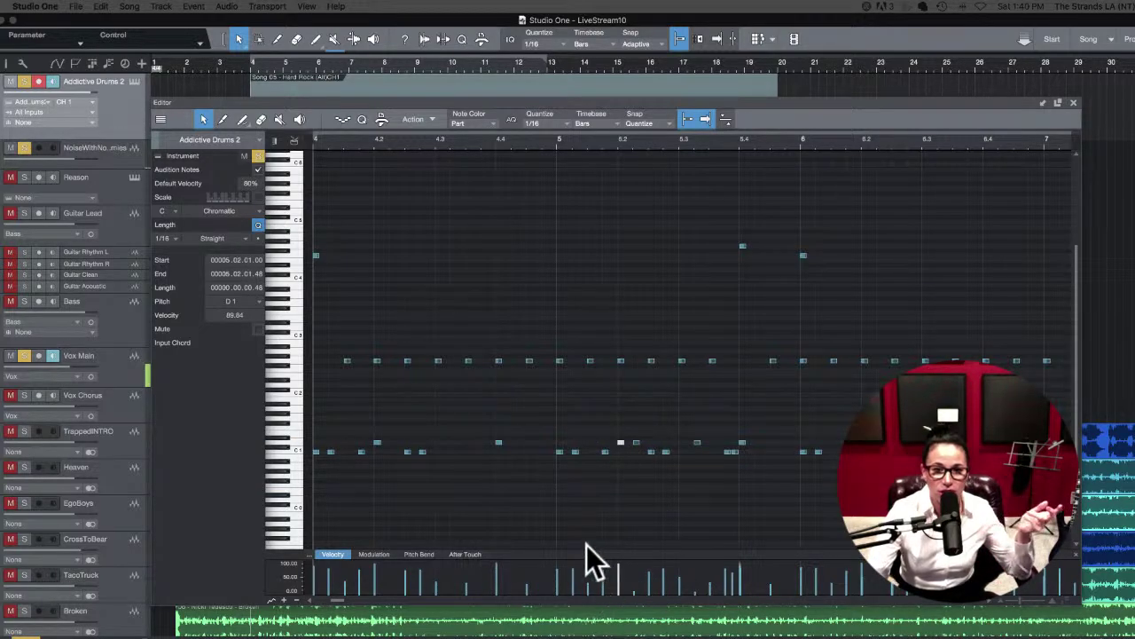
# Step: Try out five consecutive 1/16 notes on G 3 from 4.3.4 to the end of bar 4, and delete them
pyautogui.click(490, 301)
pyautogui.doubleClick(487, 302)
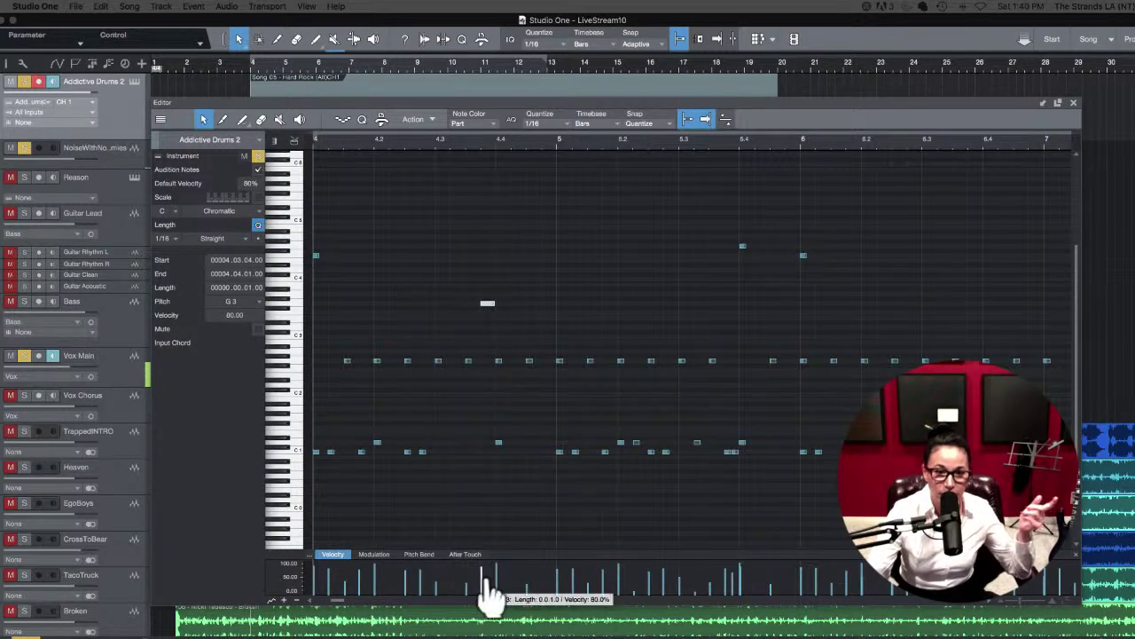
pyautogui.doubleClick(500, 303)
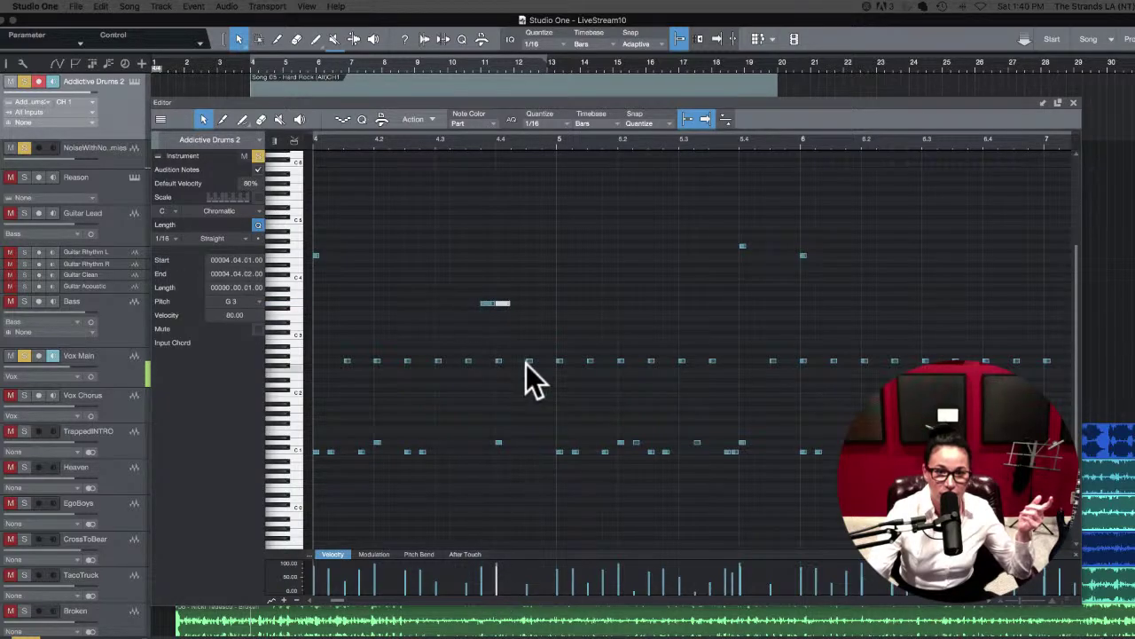
pyautogui.doubleClick(521, 302)
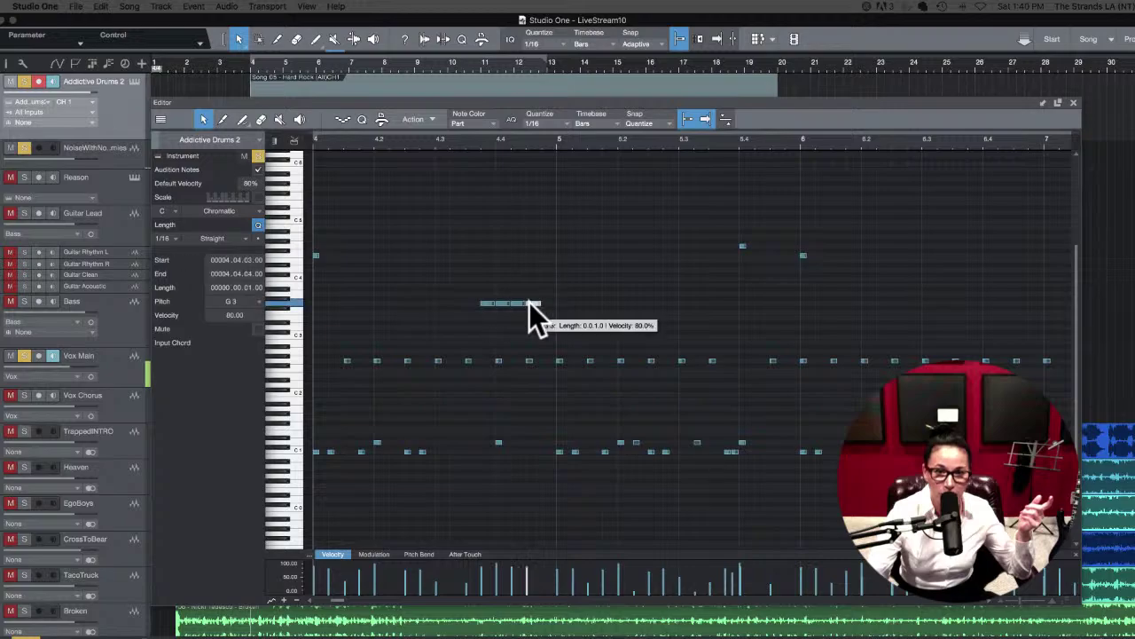
pyautogui.doubleClick(529, 302)
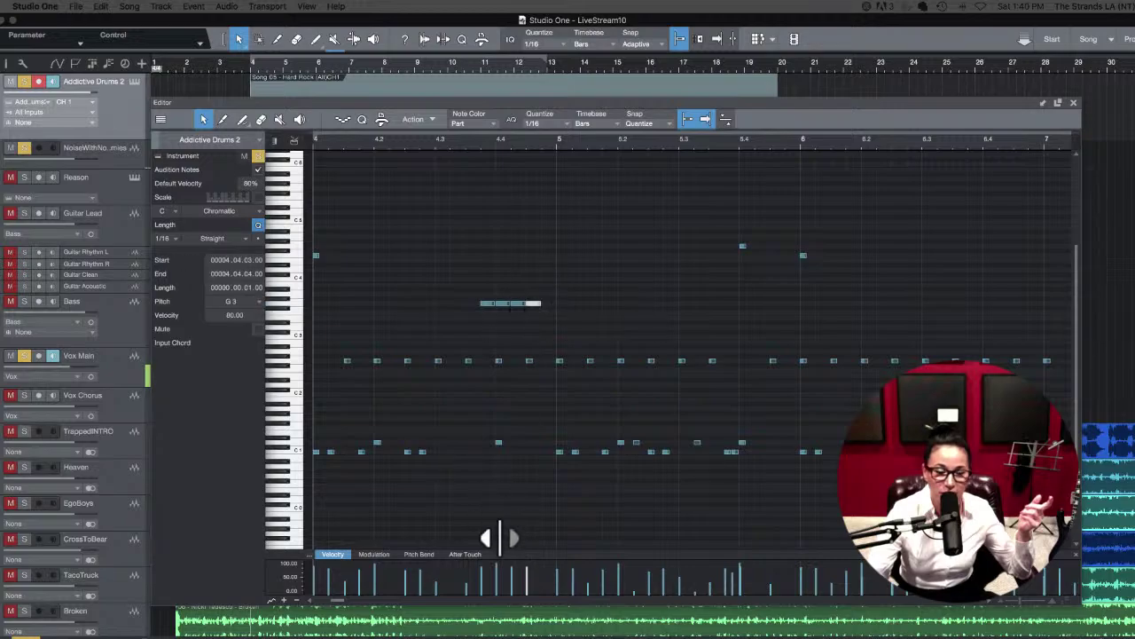
pyautogui.doubleClick(547, 302)
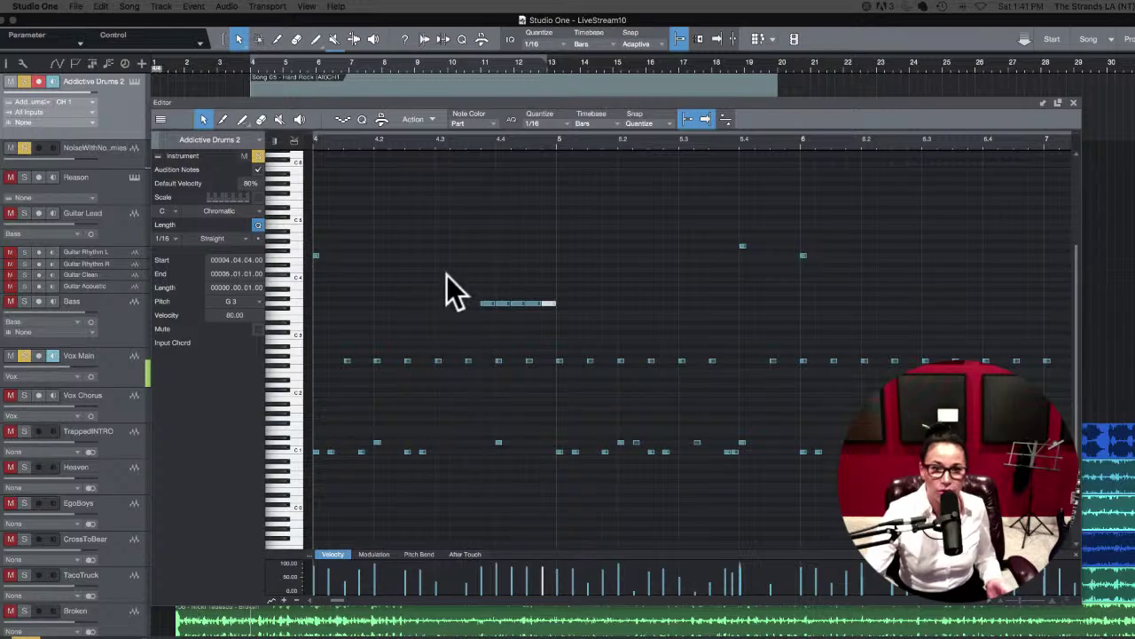
pyautogui.moveTo(449, 273); pyautogui.dragTo(562, 317)
pyautogui.press('Delete')
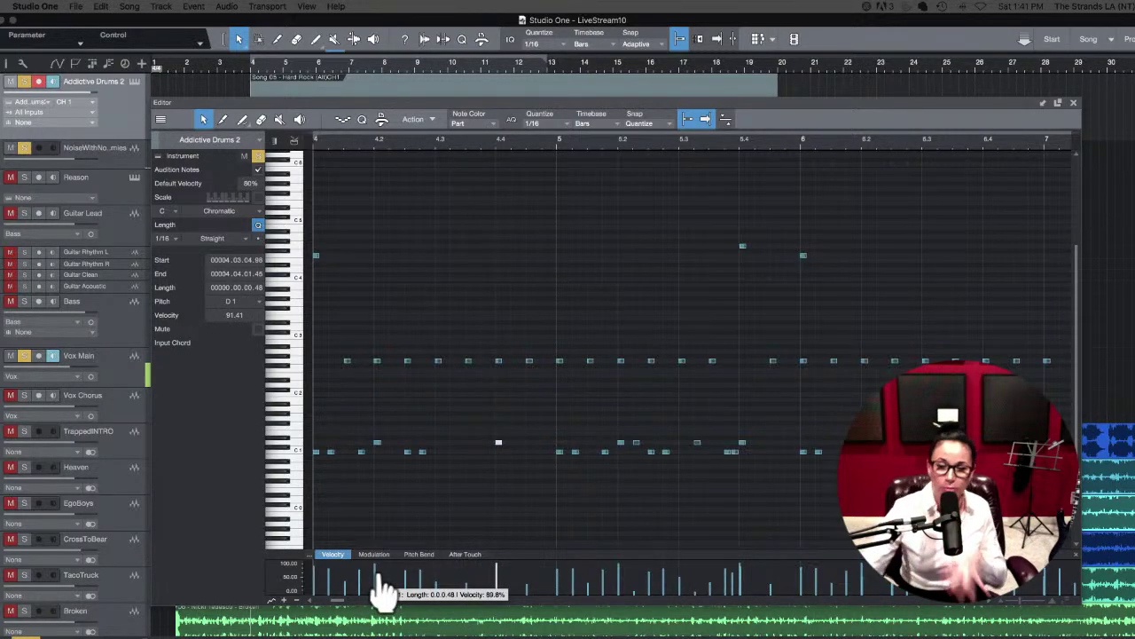
# Step: Close the note editor, and view the kit and beats pages of Addictive Drums 2 before closing the instrument window
pyautogui.click(1073, 102)
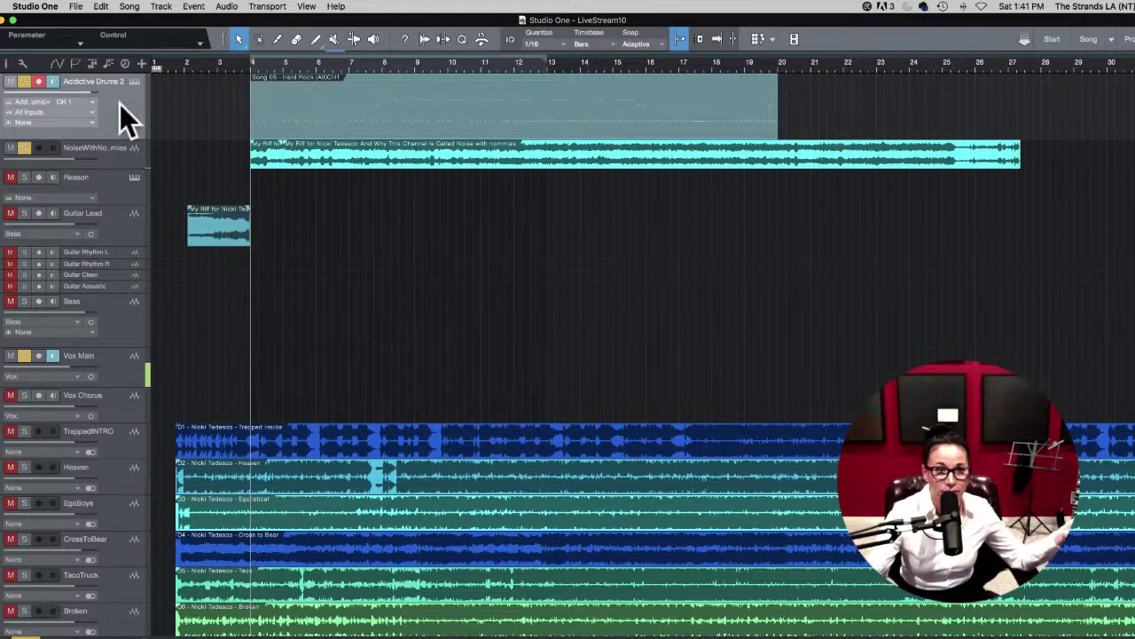
pyautogui.click(134, 81)
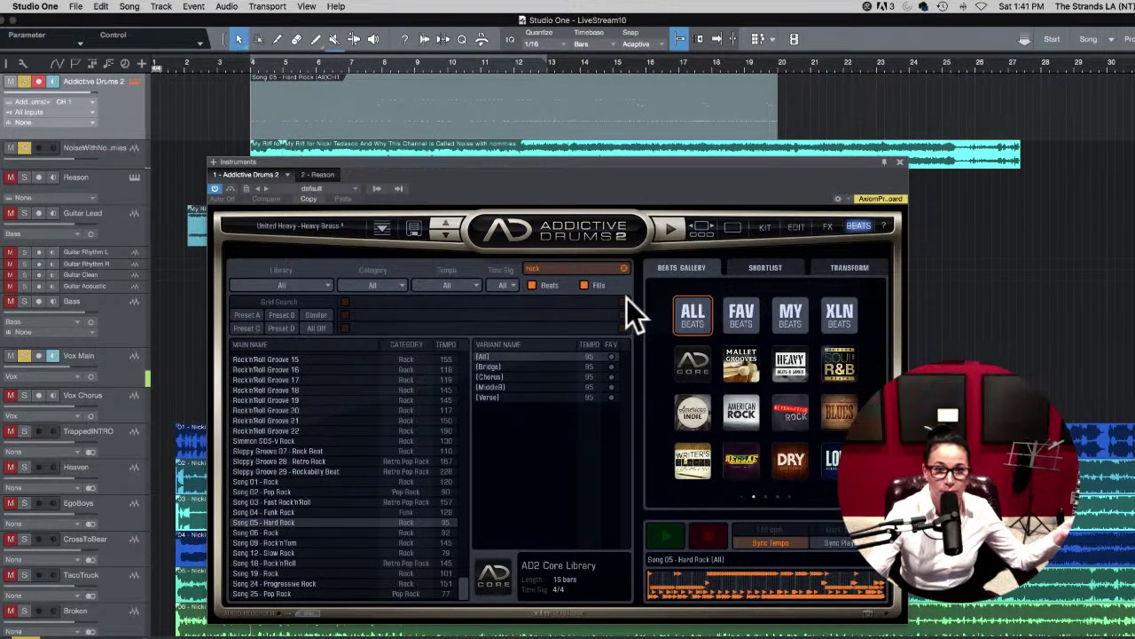
pyautogui.click(764, 228)
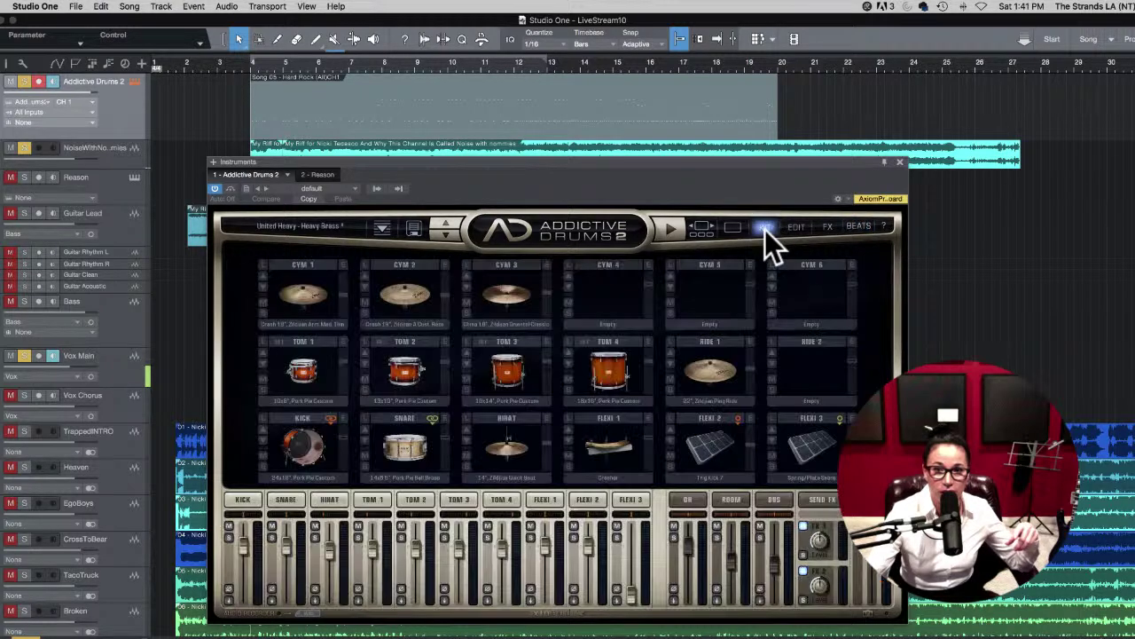
pyautogui.click(853, 226)
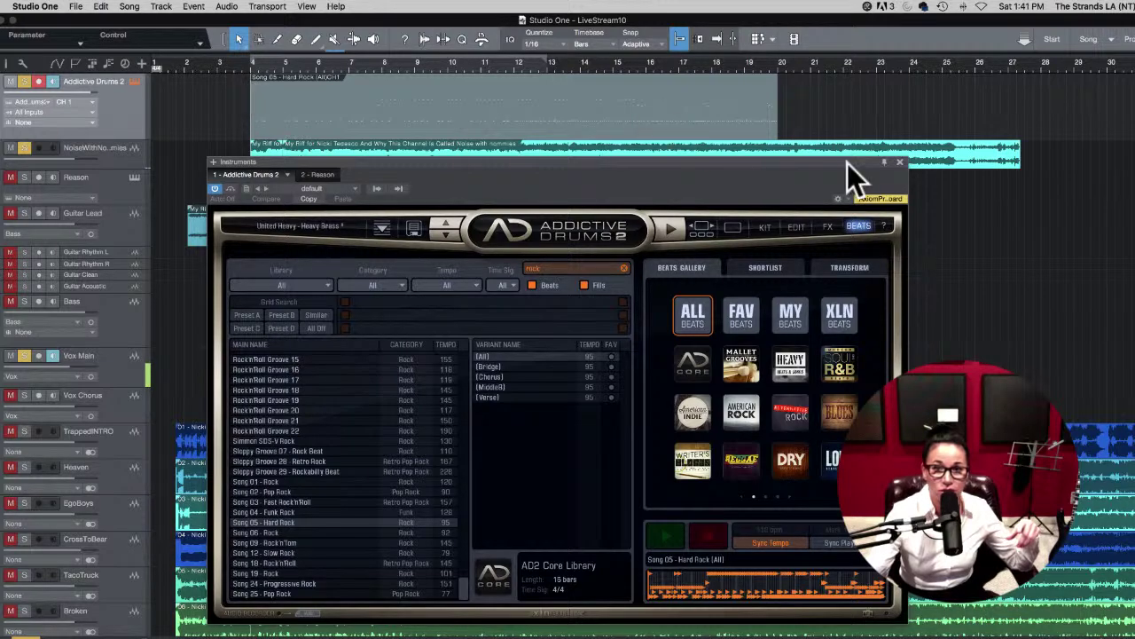
pyautogui.click(884, 162)
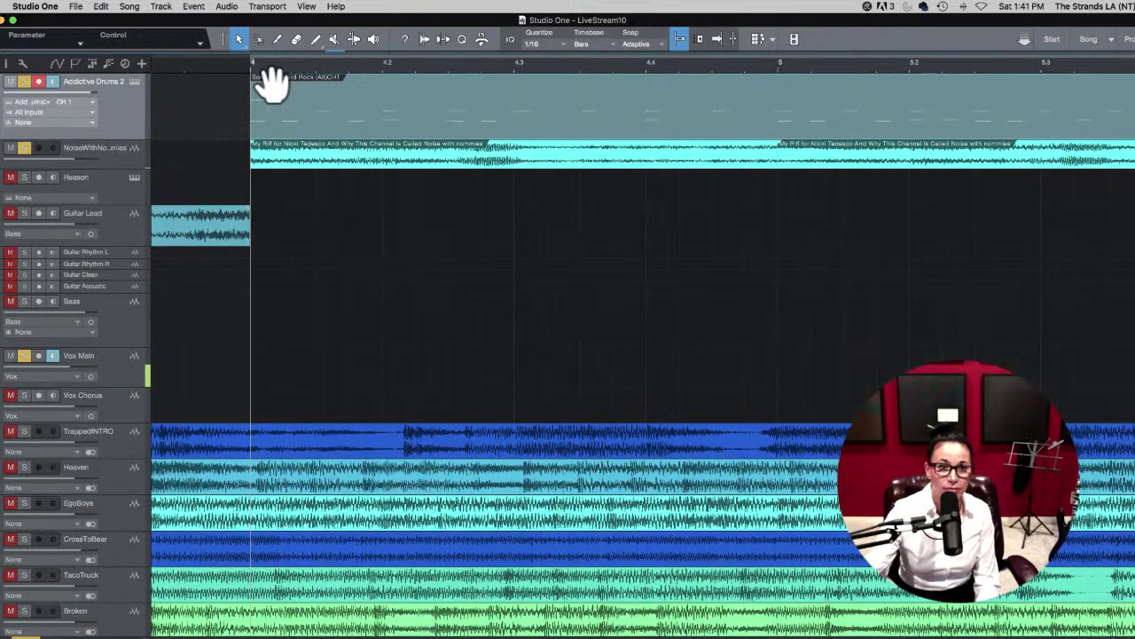
# Step: Play the drum pattern together with the guitar riff from bar 4, and stop playback
pyautogui.scroll(-1, 397, 211)
pyautogui.press('e')
pyautogui.scroll(1, 401, 248)
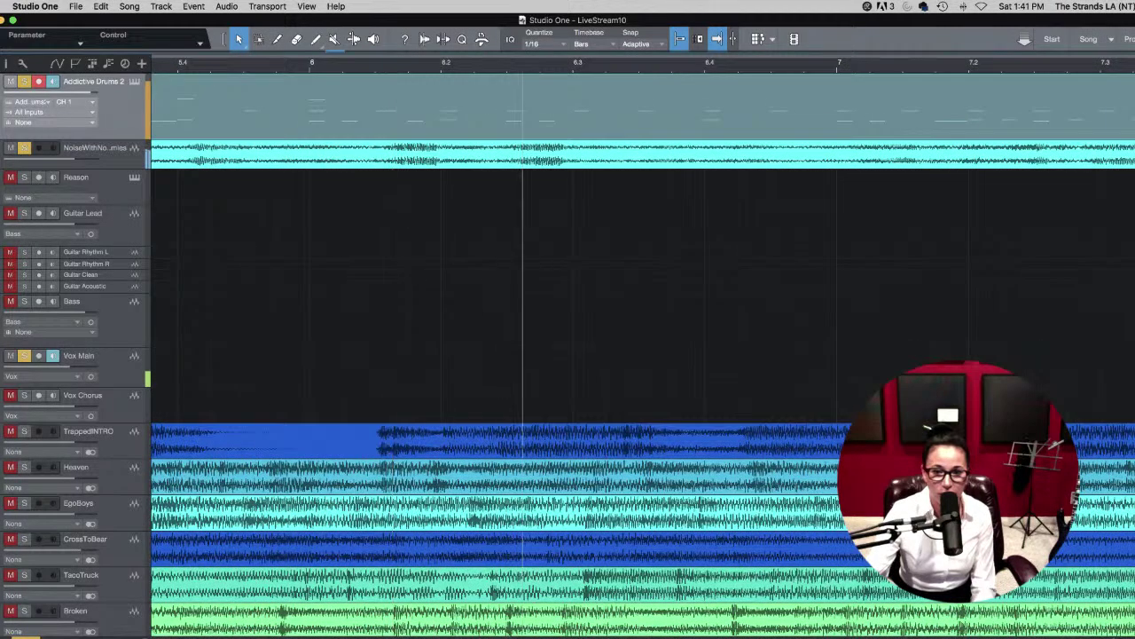
pyautogui.press('space')
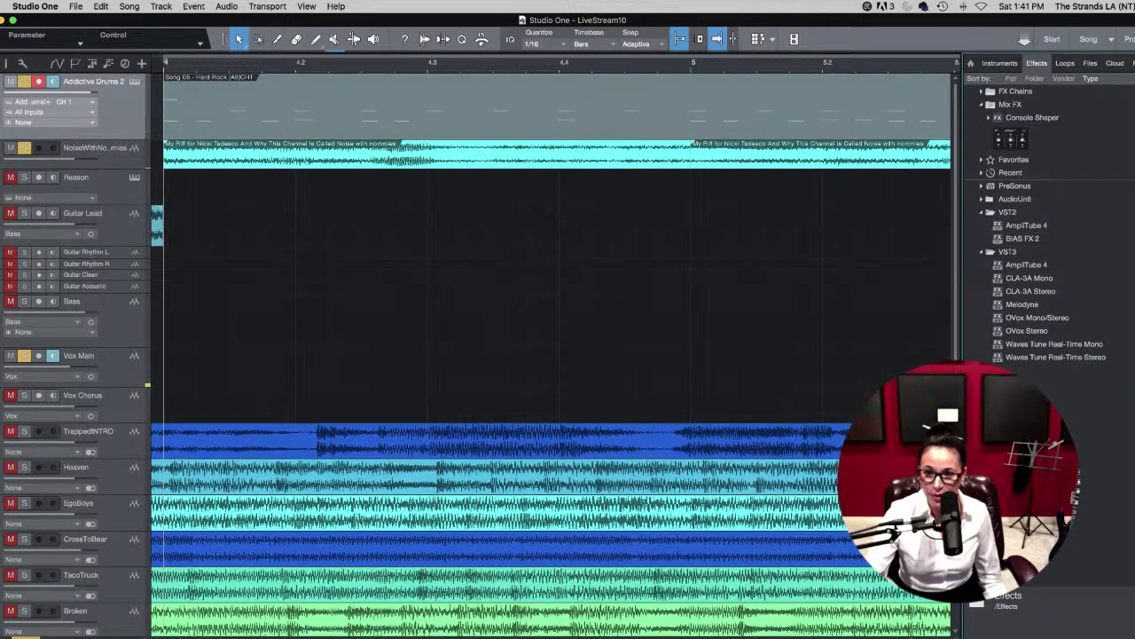
# Step: Lower the NoiseWithNommies channel volume to -9.8 dB in the mixing console, and close the console
pyautogui.press('F3')
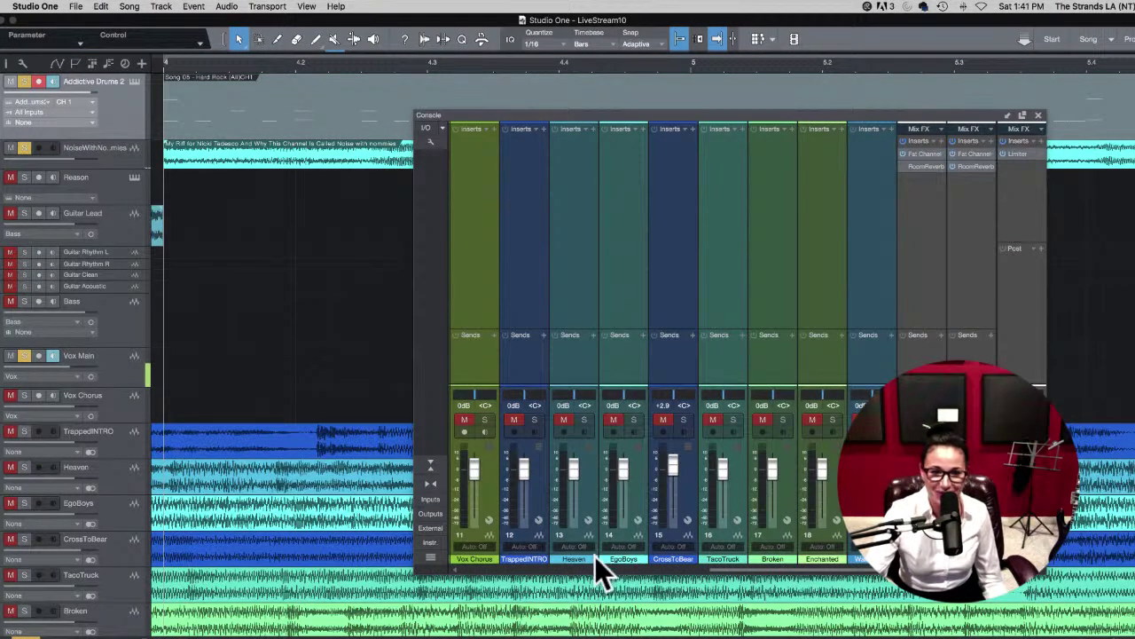
pyautogui.hscroll(-10, 480, 508)
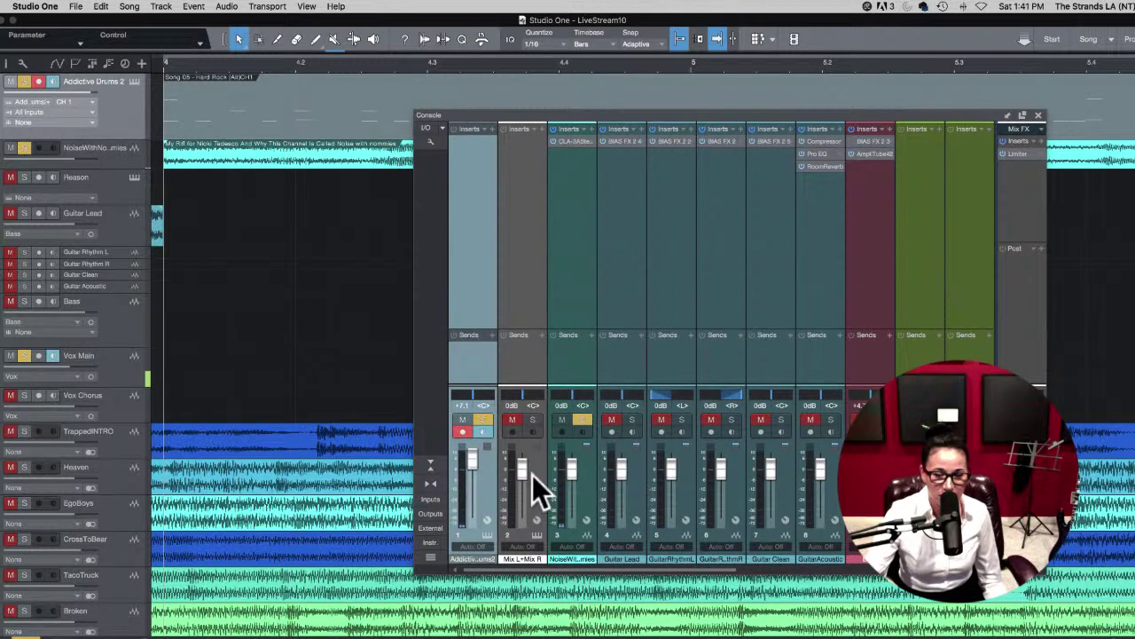
pyautogui.hscroll(3, 576, 487)
pyautogui.hscroll(2, 615, 492)
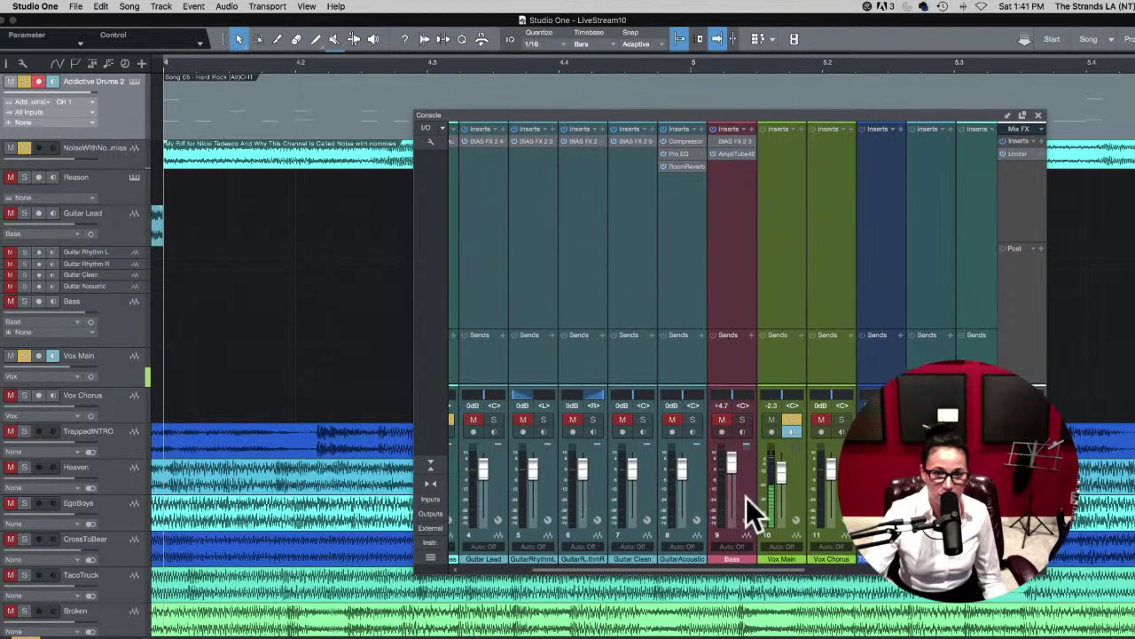
pyautogui.hscroll(8, 718, 499)
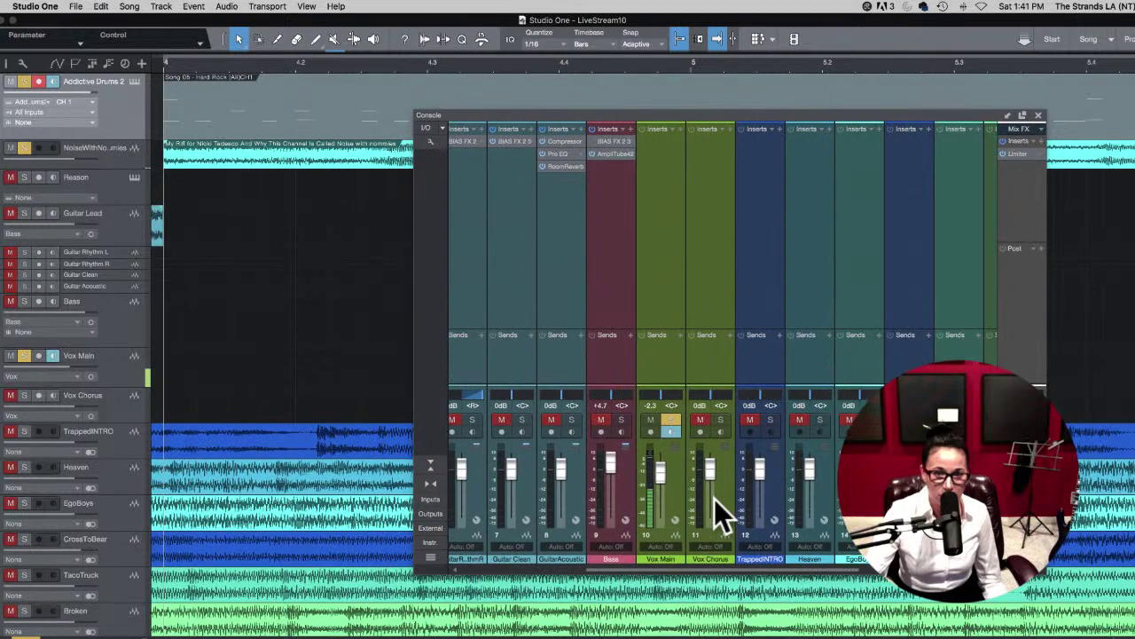
pyautogui.hscroll(-9, 714, 499)
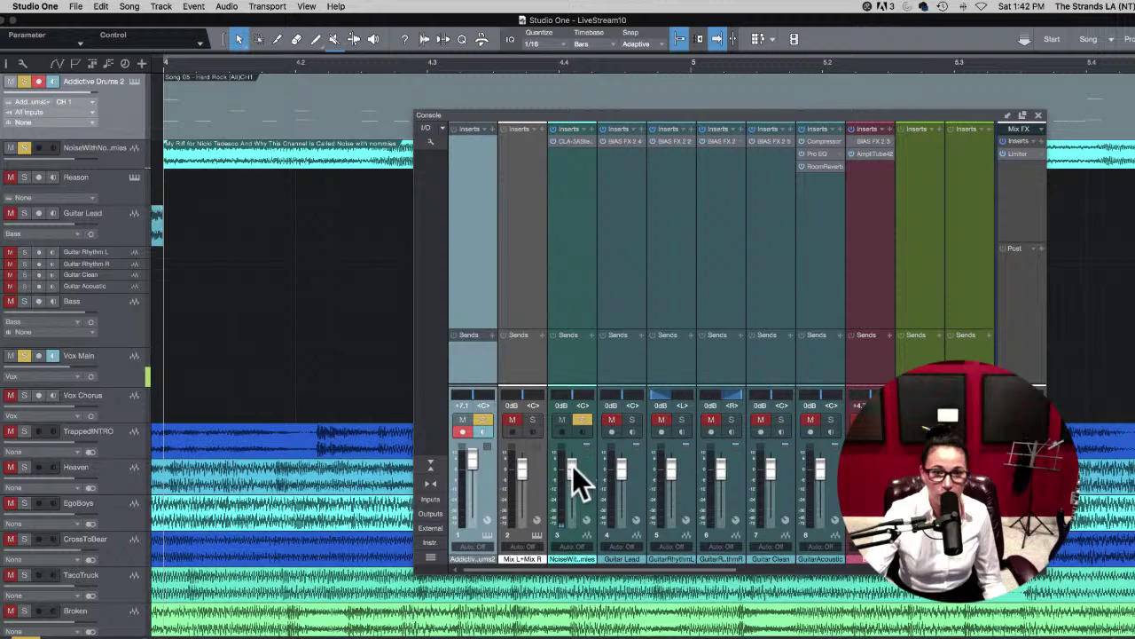
pyautogui.moveTo(573, 466); pyautogui.dragTo(573, 486)
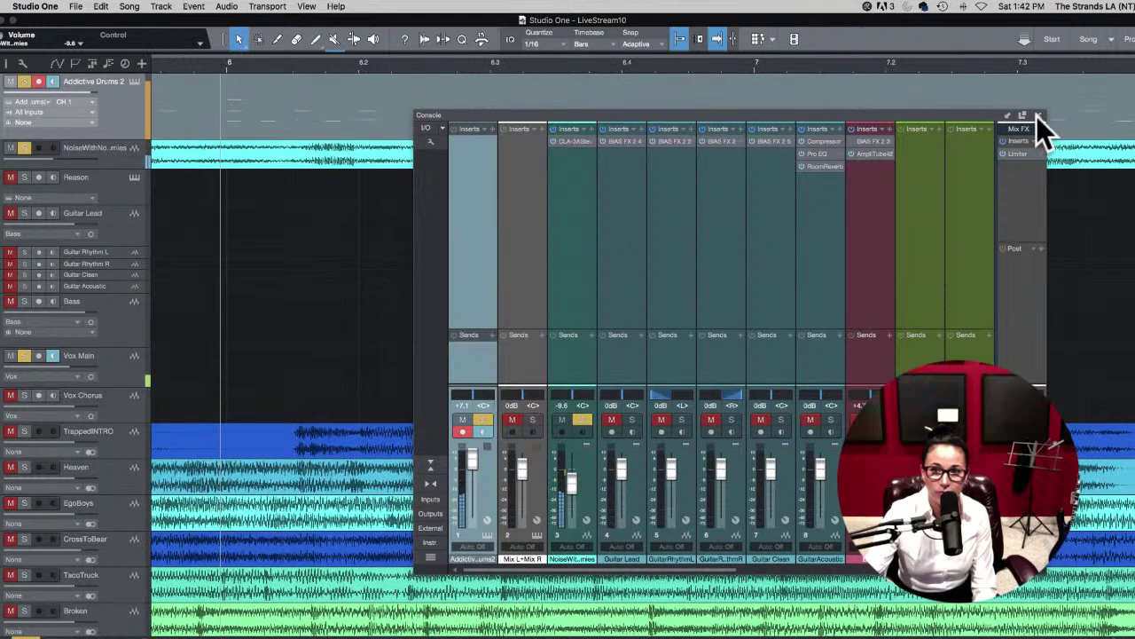
pyautogui.click(1037, 115)
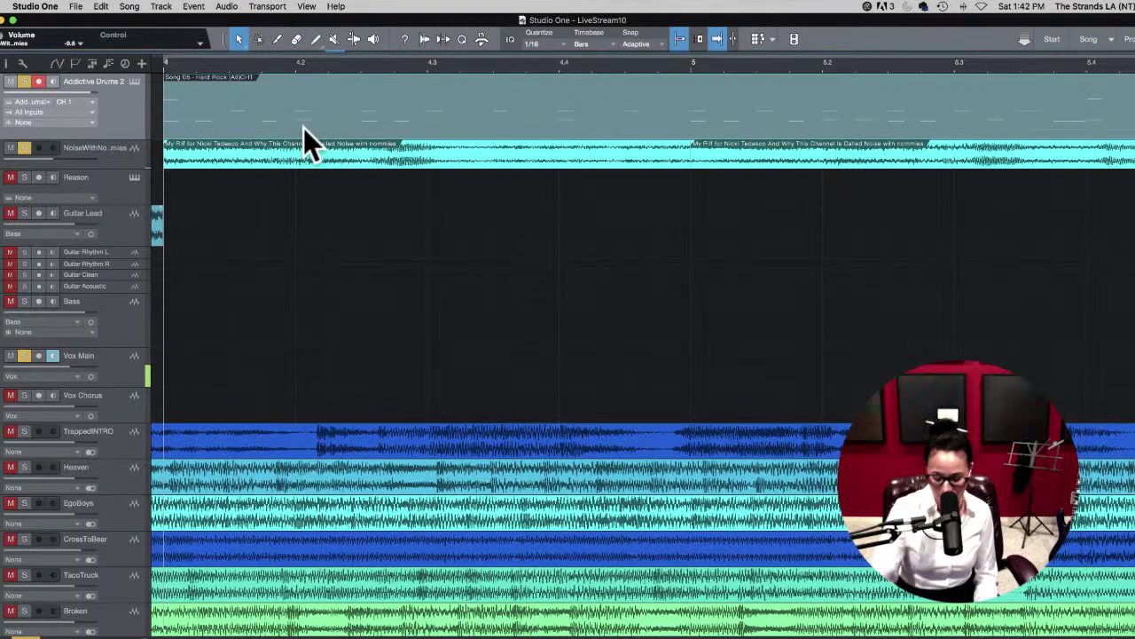
# Step: Replace the Song 05 - Hard Rock clip on the Addictive Drums 2 track with the Song 01 - Rock beat, auditioning it first
pyautogui.press('Delete')
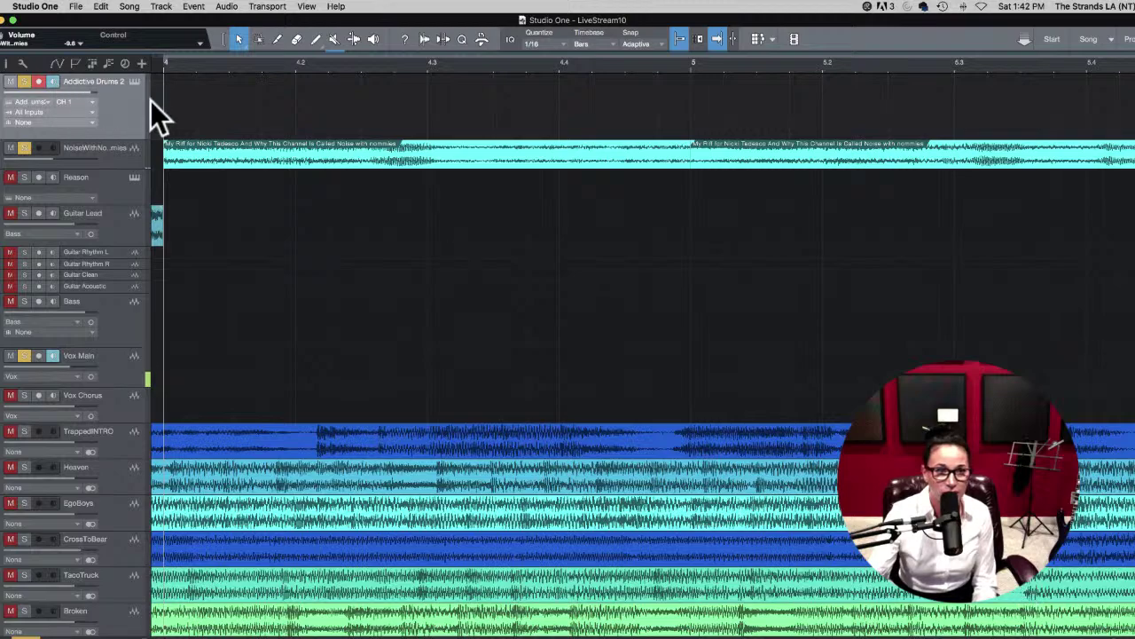
pyautogui.click(136, 81)
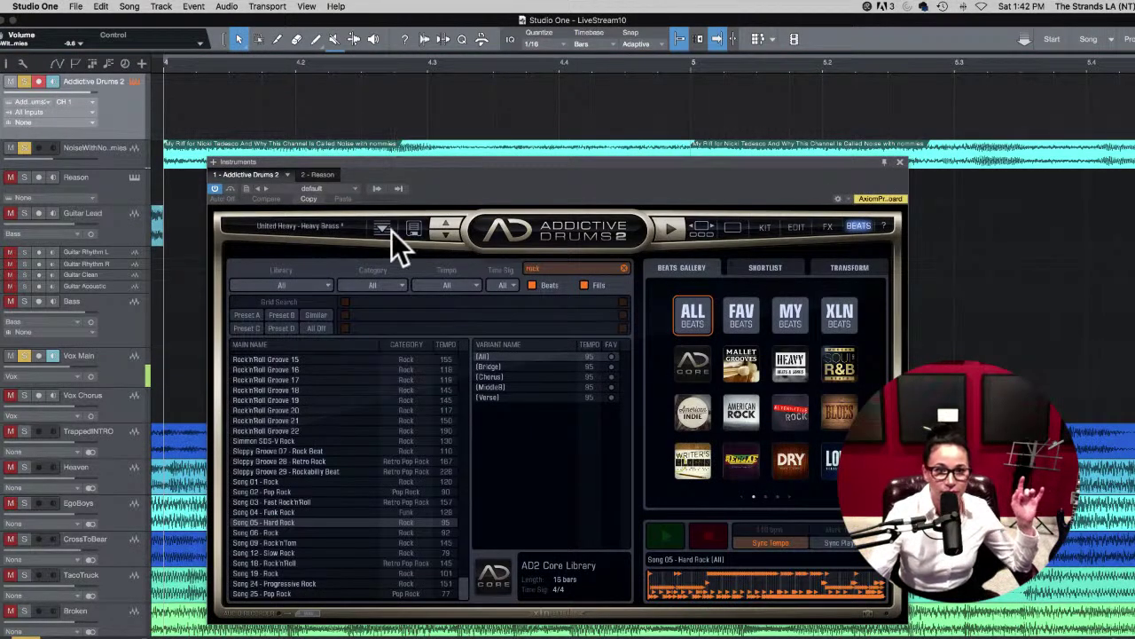
pyautogui.click(285, 491)
pyautogui.click(286, 480)
pyautogui.click(666, 539)
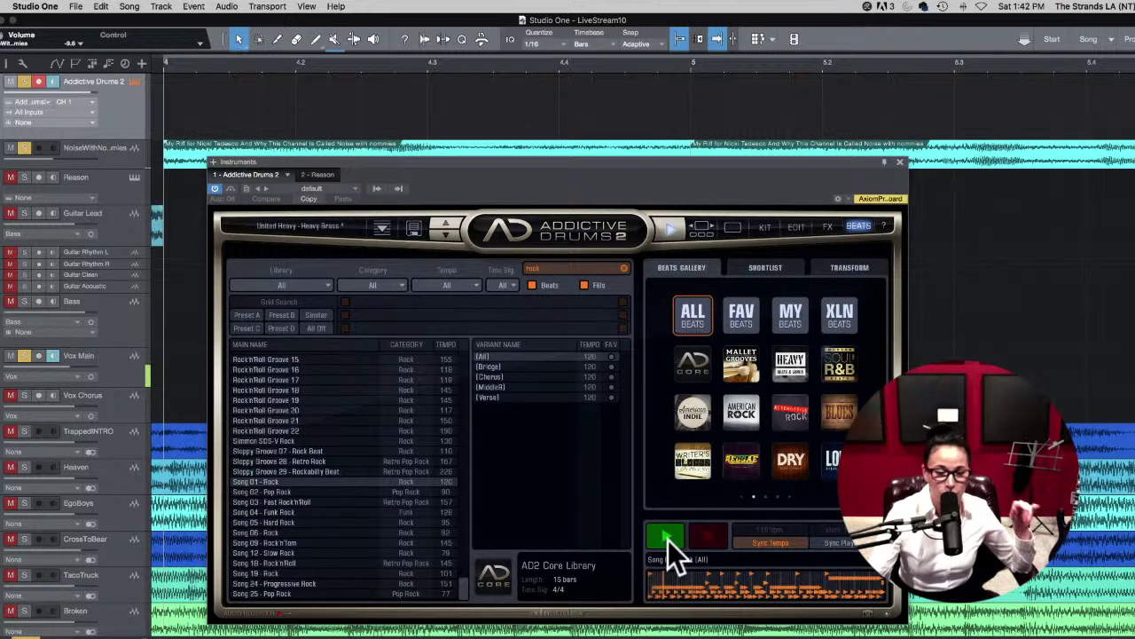
pyautogui.moveTo(277, 482); pyautogui.dragTo(918, 177)
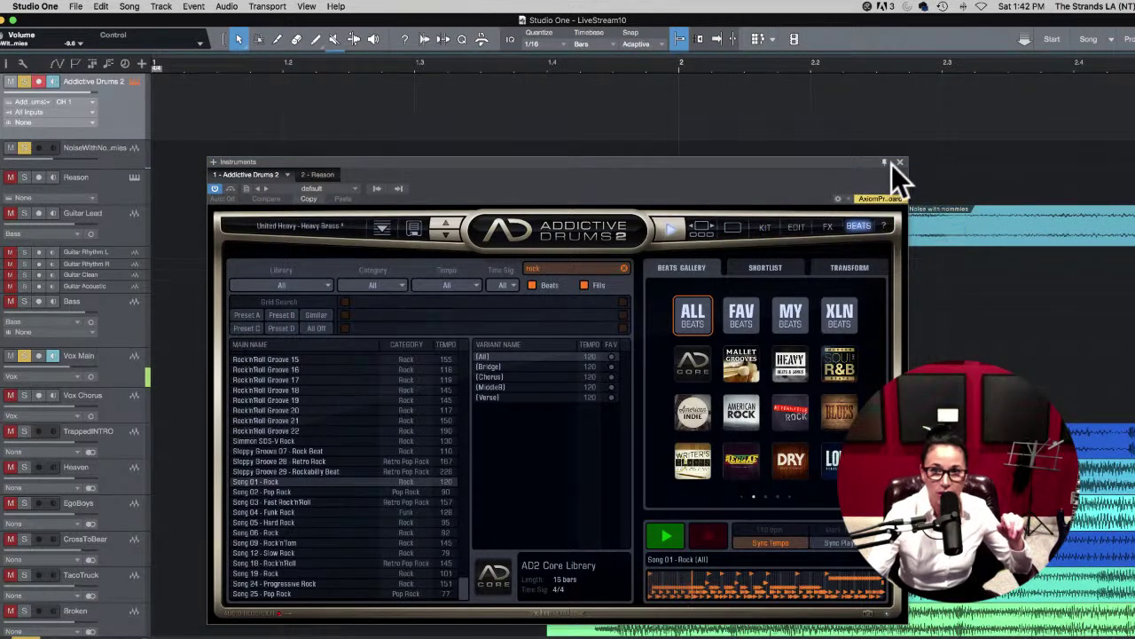
pyautogui.click(900, 161)
# Step: Move the Song 01 - Rock clip so that it starts at bar 4, aligned with the riff
pyautogui.hscroll(10, 742, 291)
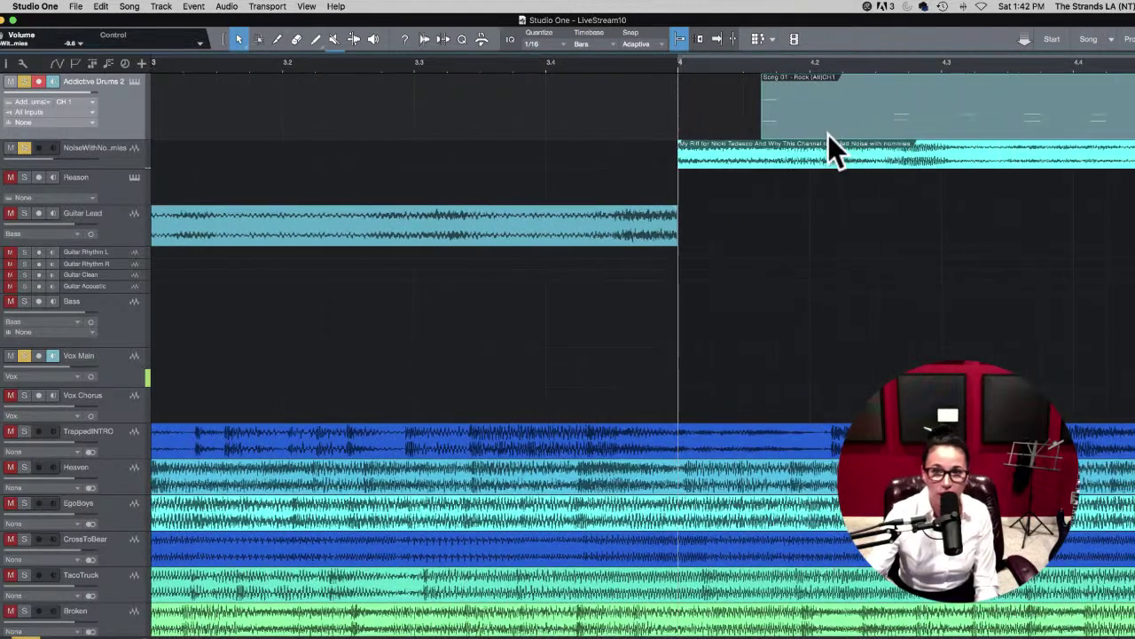
pyautogui.moveTo(827, 141); pyautogui.dragTo(677, 97)
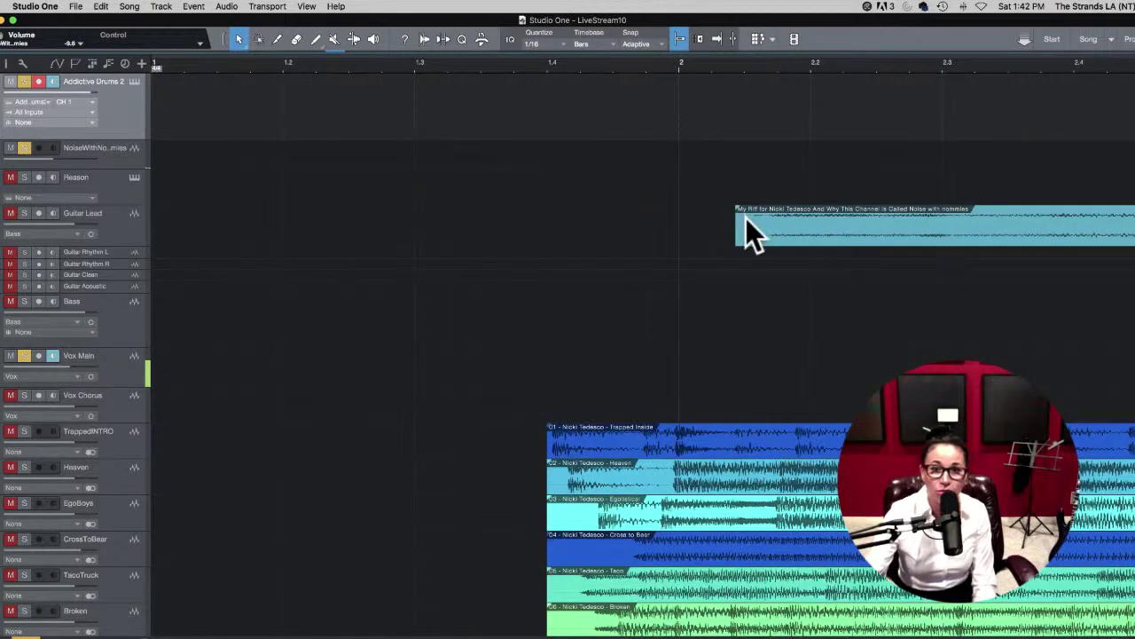
pyautogui.scroll(-3, 750, 218)
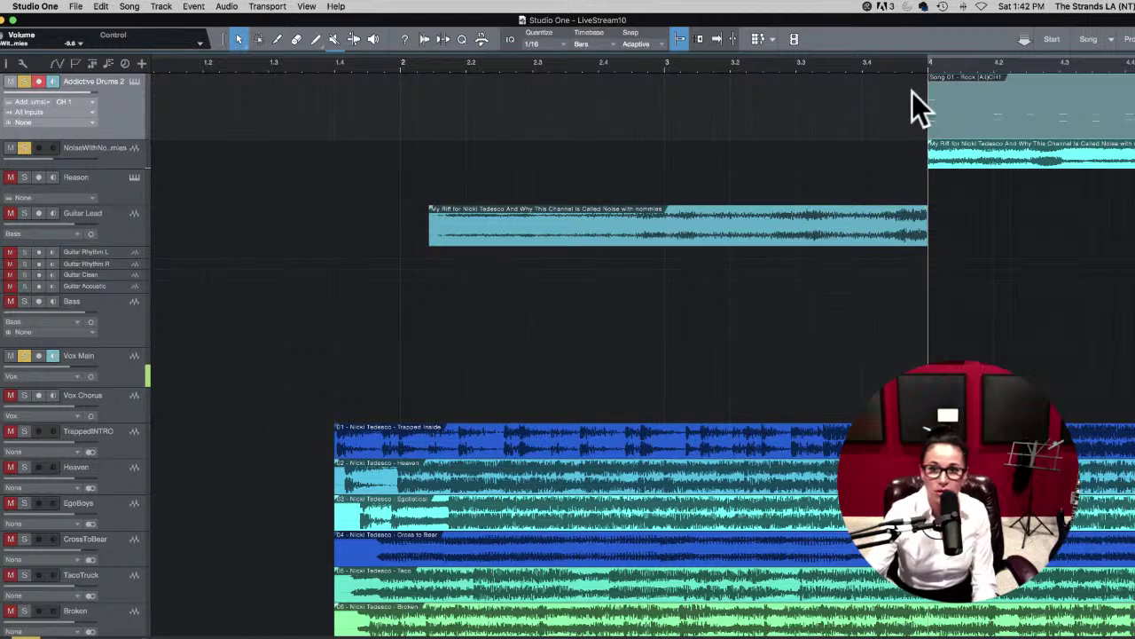
# Step: Play the Song 01 - Rock beat with the riff from bar 4, and briefly view the Addictive Drums 2 window
pyautogui.hscroll(5, 914, 92)
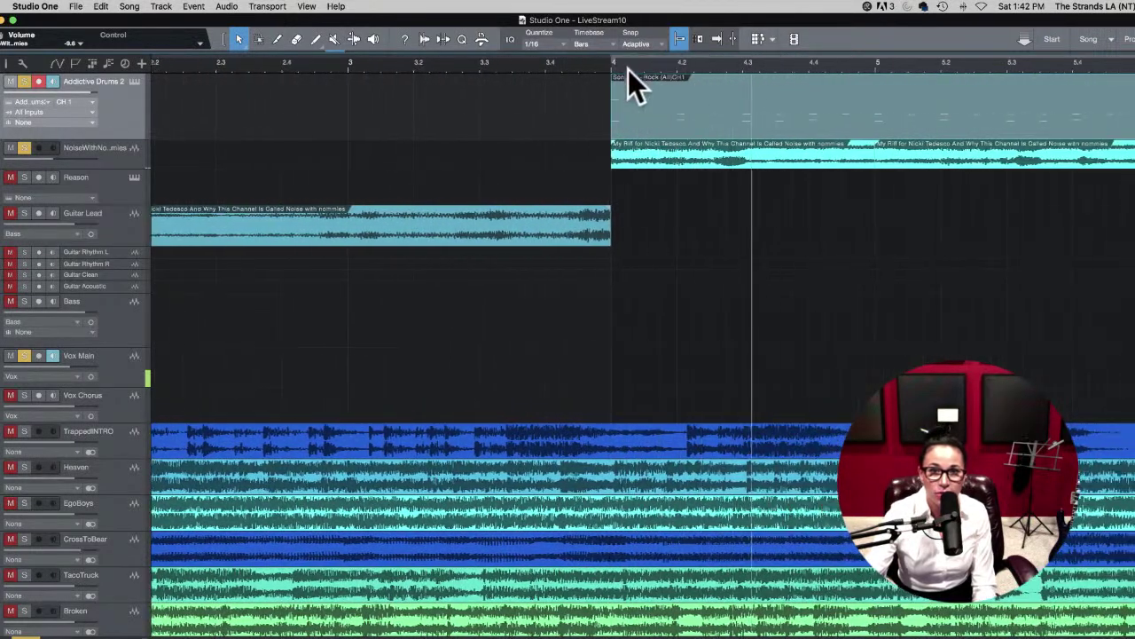
pyautogui.click(613, 65)
pyautogui.press('space')
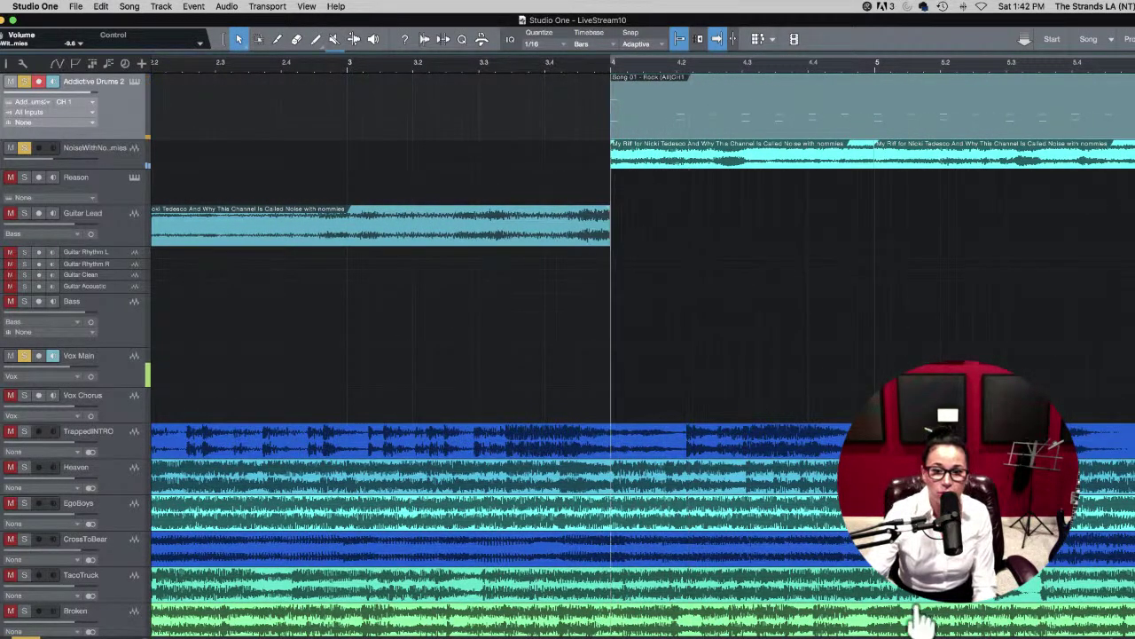
pyautogui.click(134, 82)
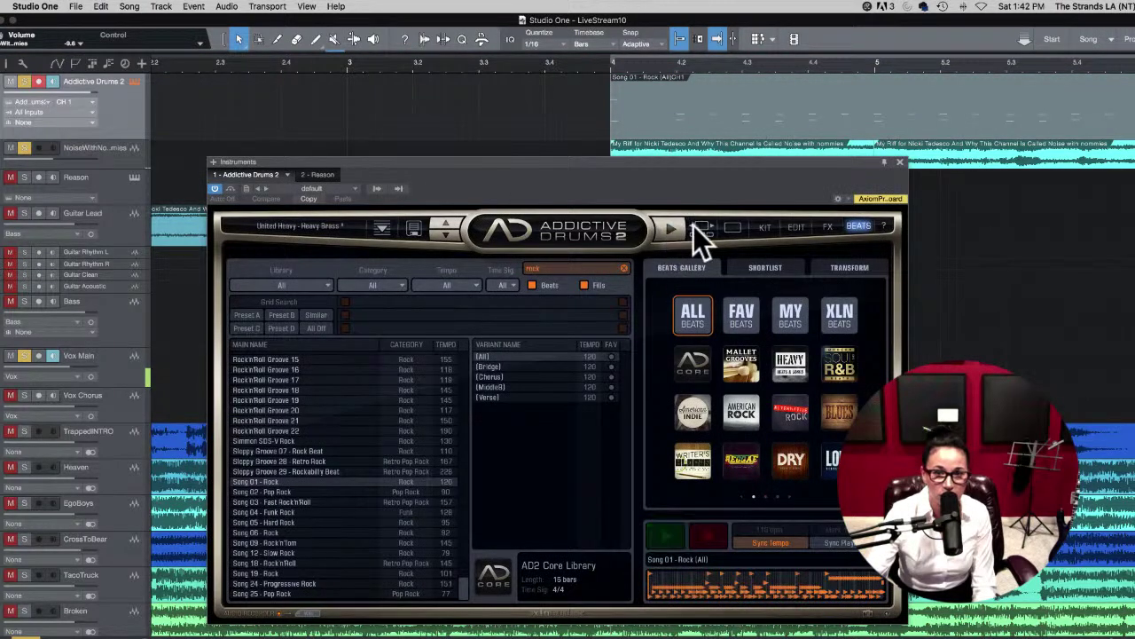
pyautogui.click(890, 159)
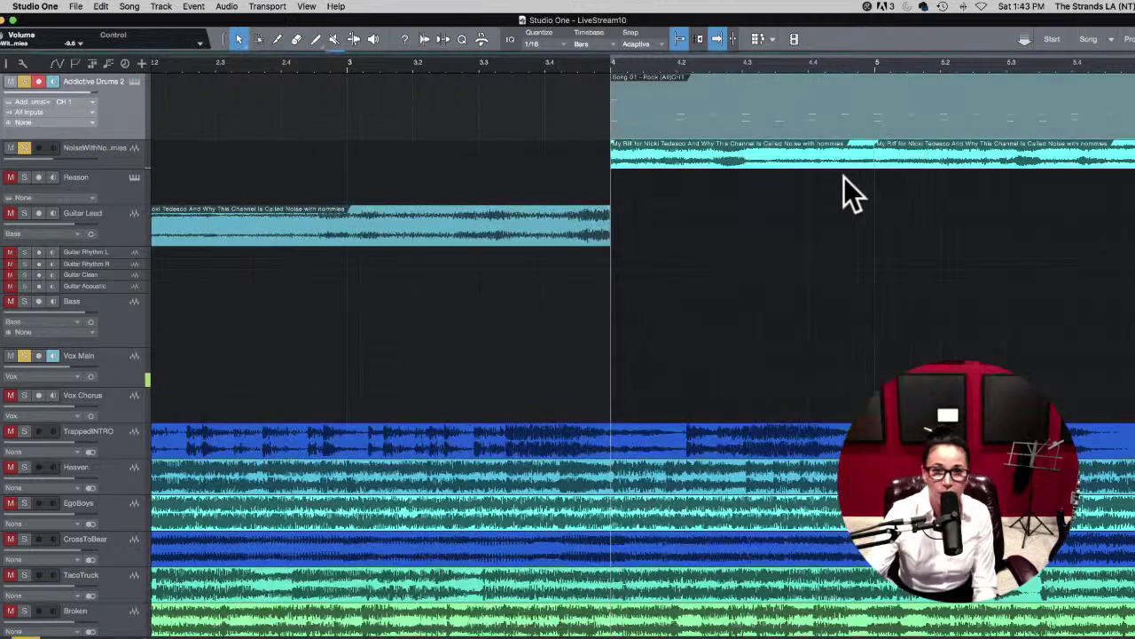
# Step: Replay the riff against the Song 01 - Rock beat from bar 4, and listen across the following bars
pyautogui.hscroll(3, 632, 86)
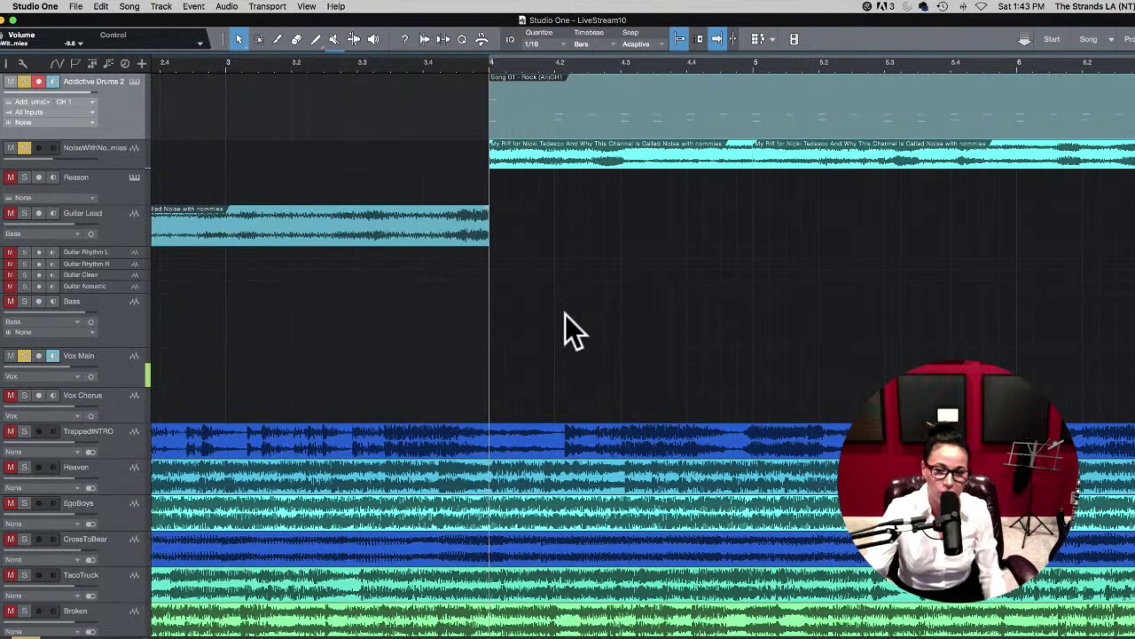
pyautogui.hscroll(1, 565, 314)
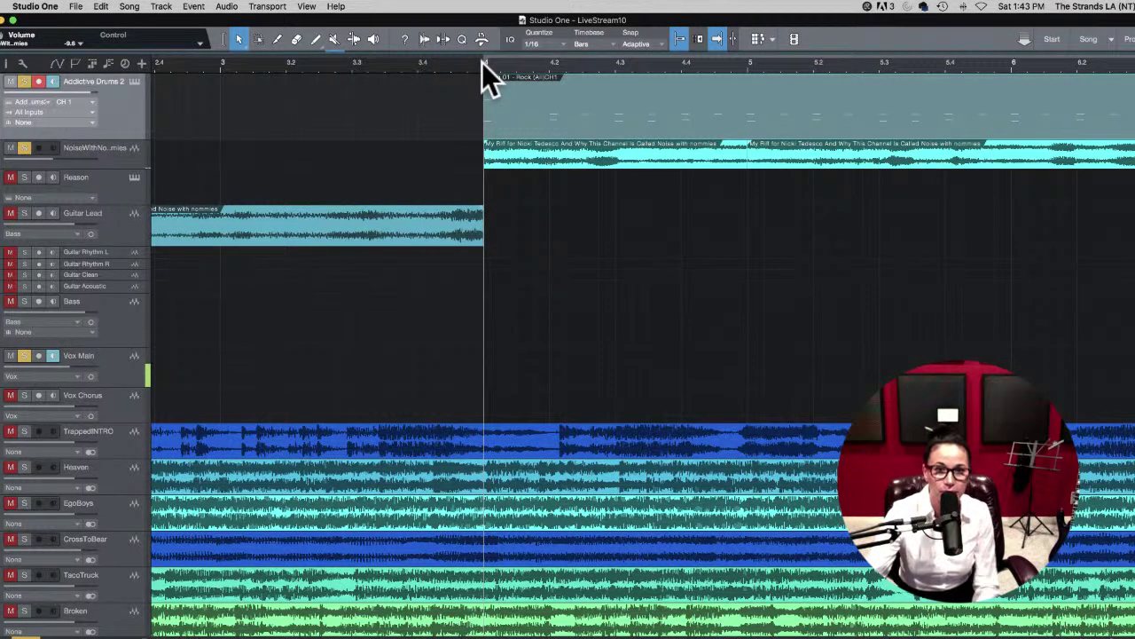
pyautogui.press('space')
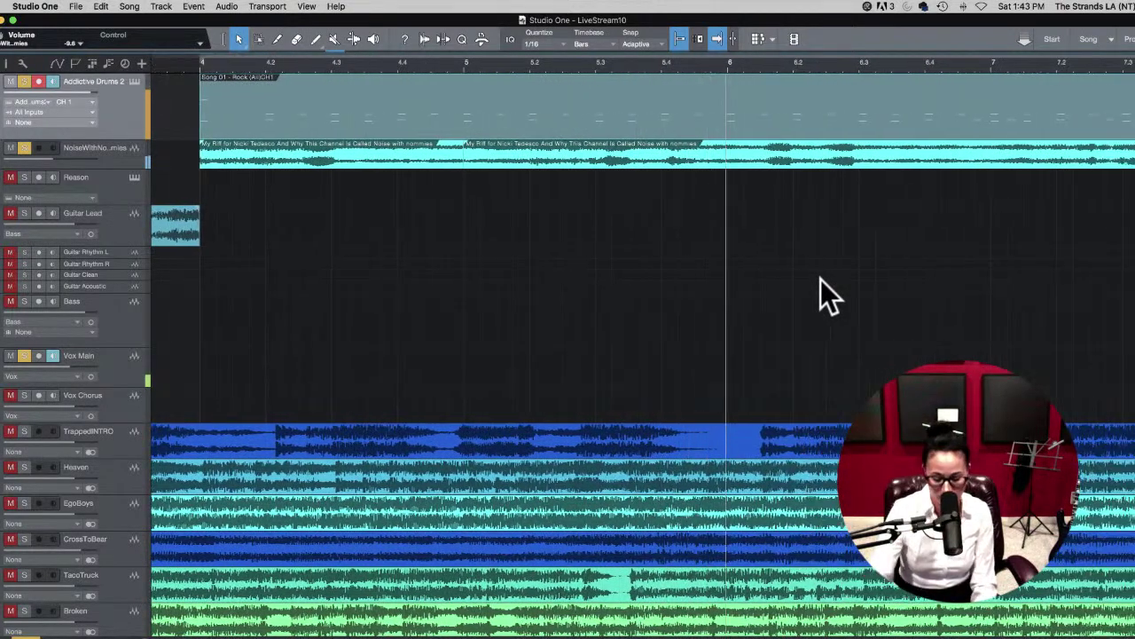
pyautogui.press('w')
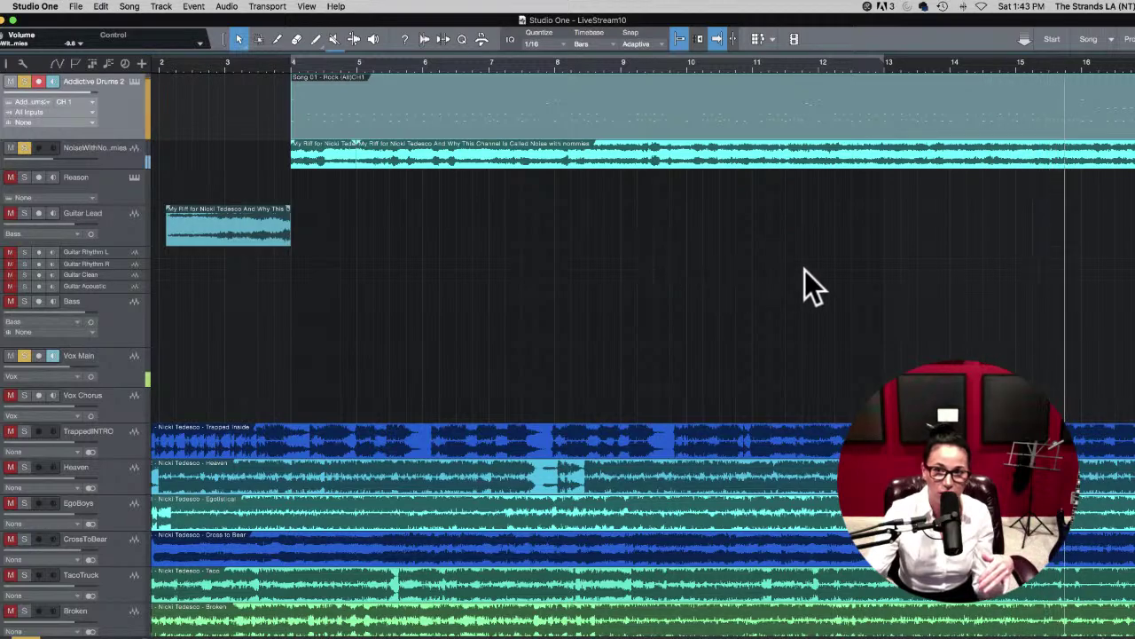
pyautogui.hscroll(2, 850, 262)
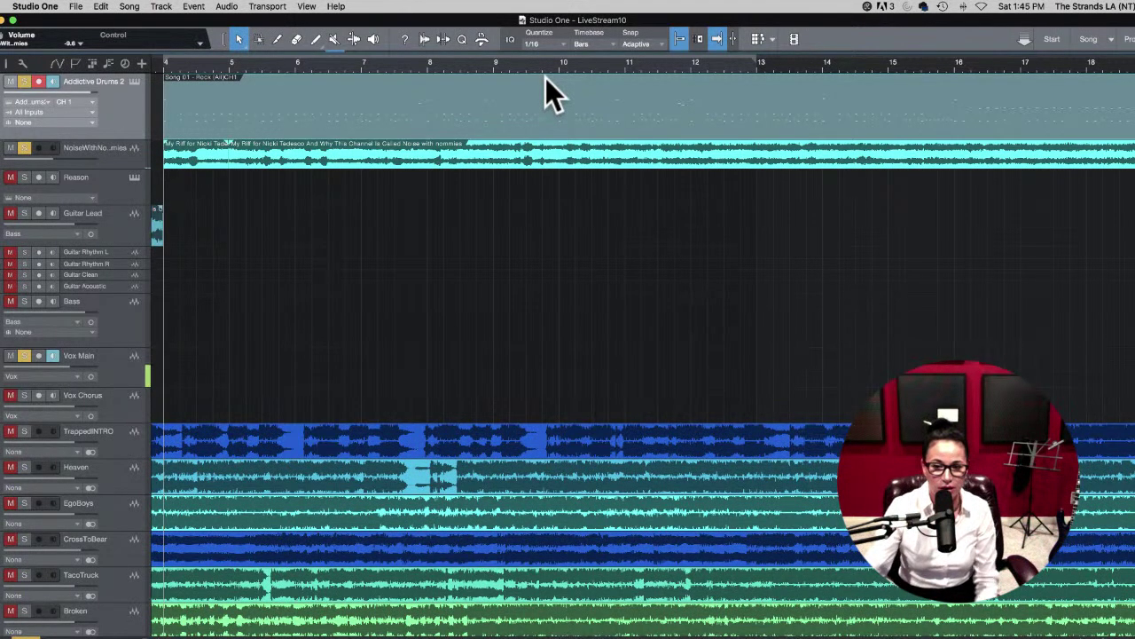
pyautogui.press('space')
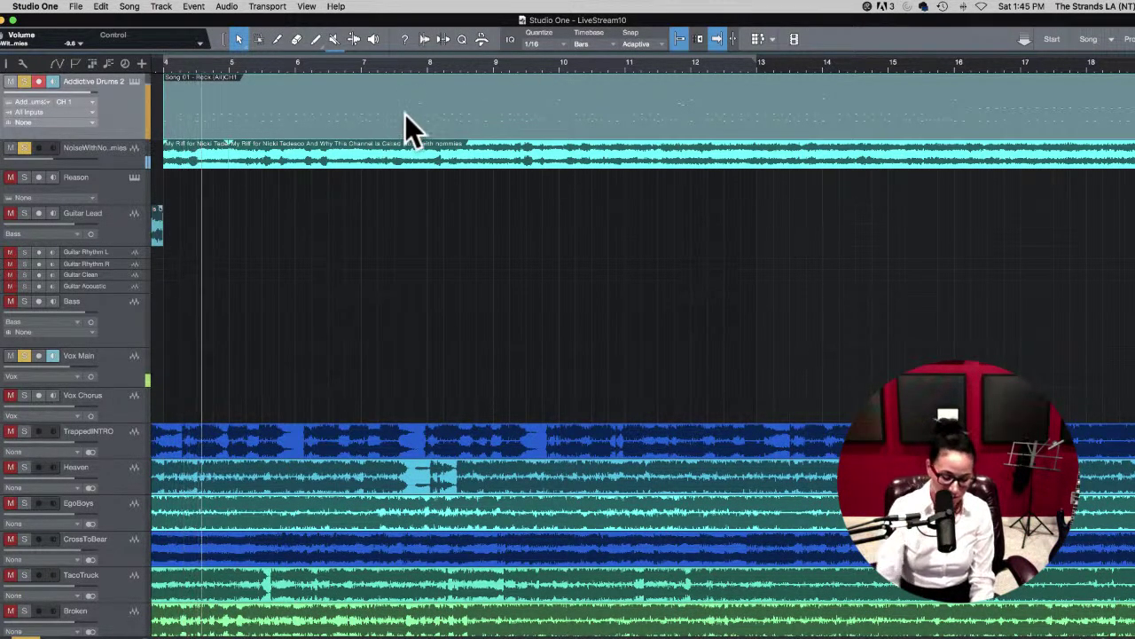
# Step: Set the playhead to bar 9 and split the riff clip on the NoiseWithNommies track there
pyautogui.press('e')
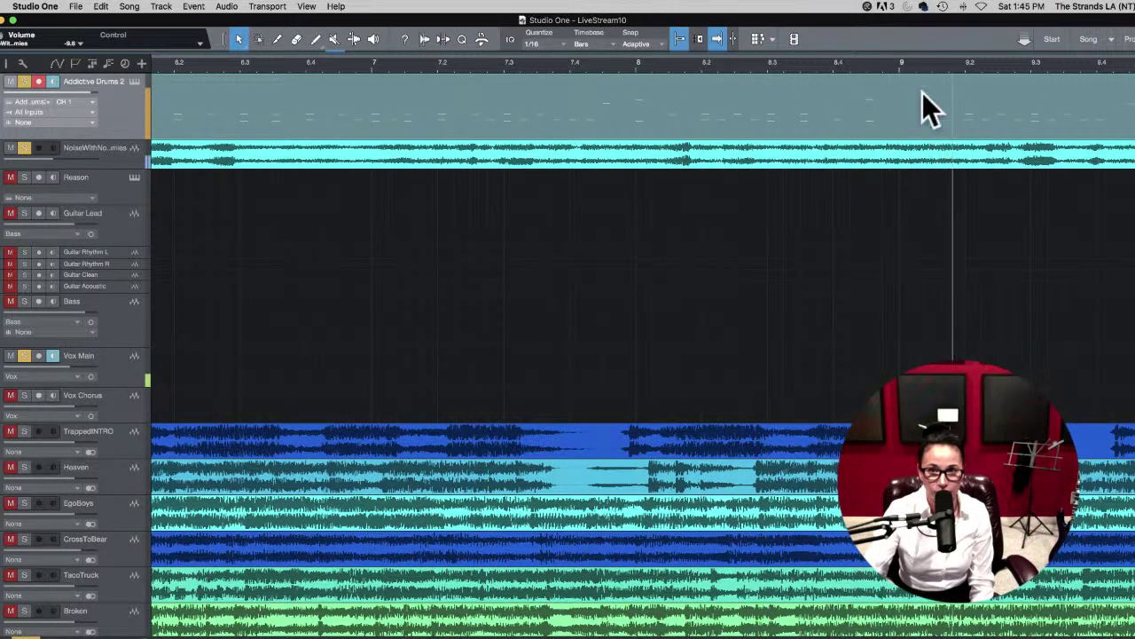
pyautogui.click(899, 68)
pyautogui.press('space')
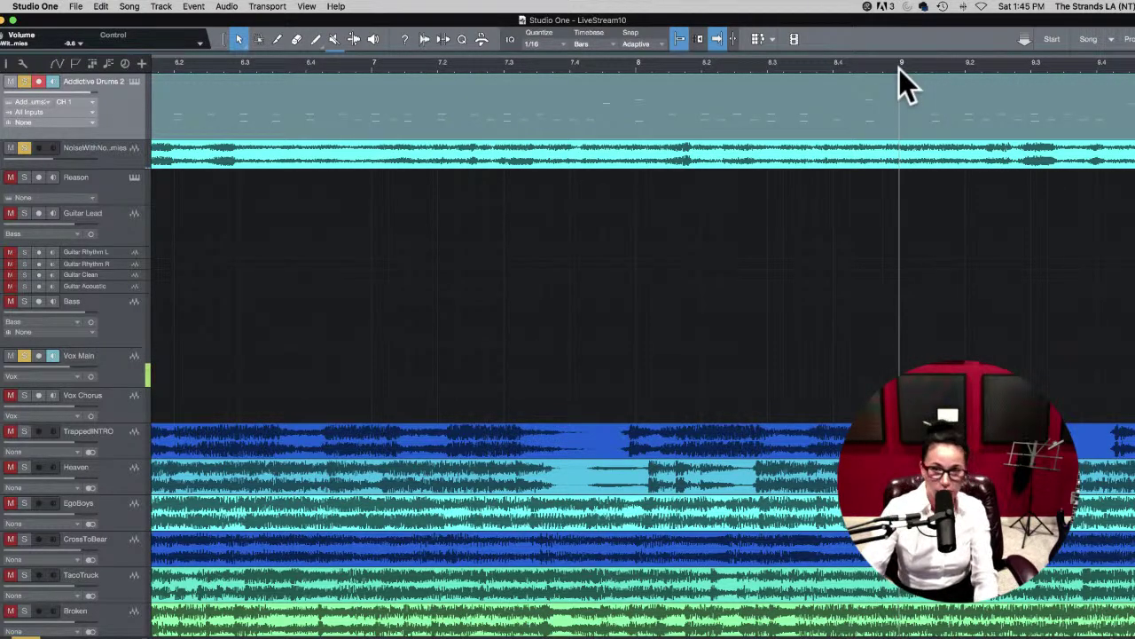
pyautogui.press('3')
pyautogui.click(900, 159)
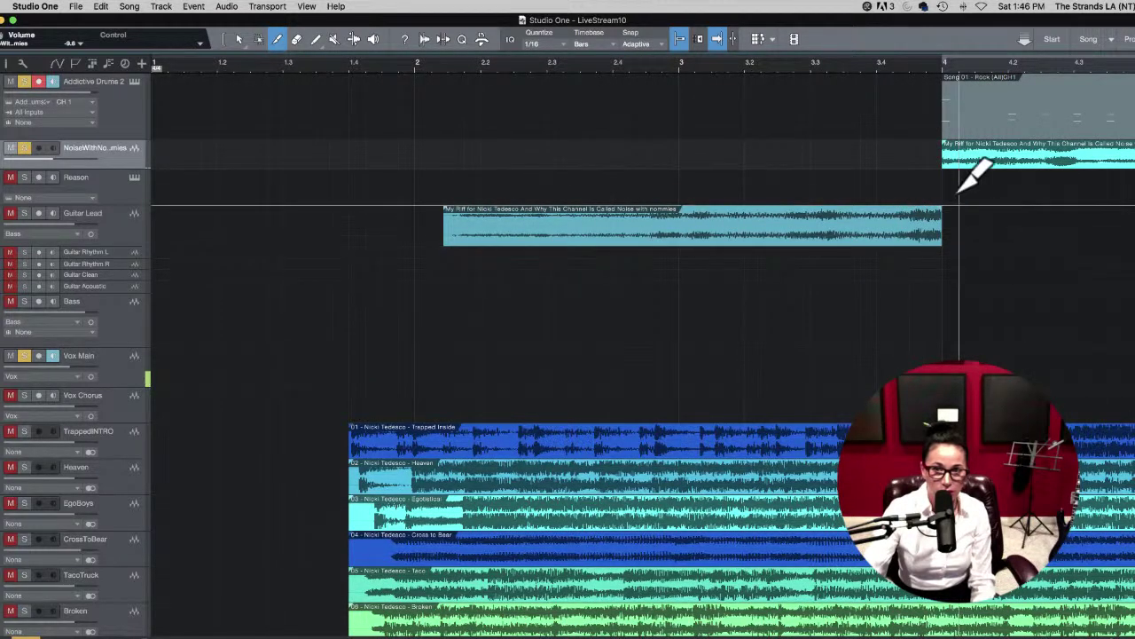
# Step: Play the riff and drums from the bar 9 split, and examine the waveform around the cut
pyautogui.hscroll(10, 936, 204)
pyautogui.scroll(-8, 939, 182)
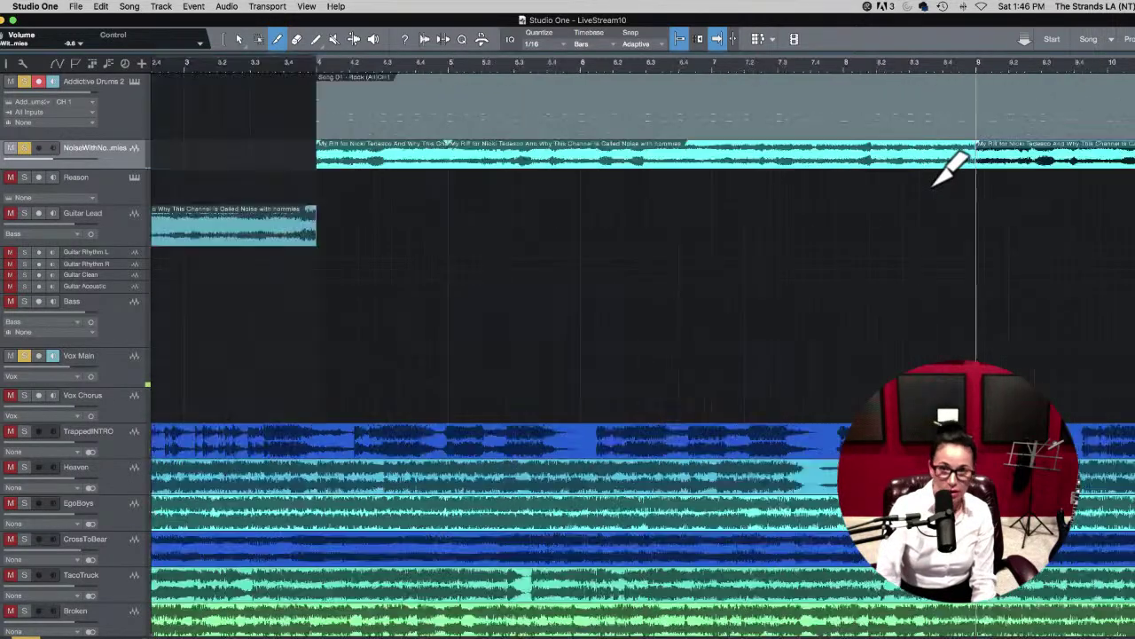
pyautogui.scroll(6, 359, 134)
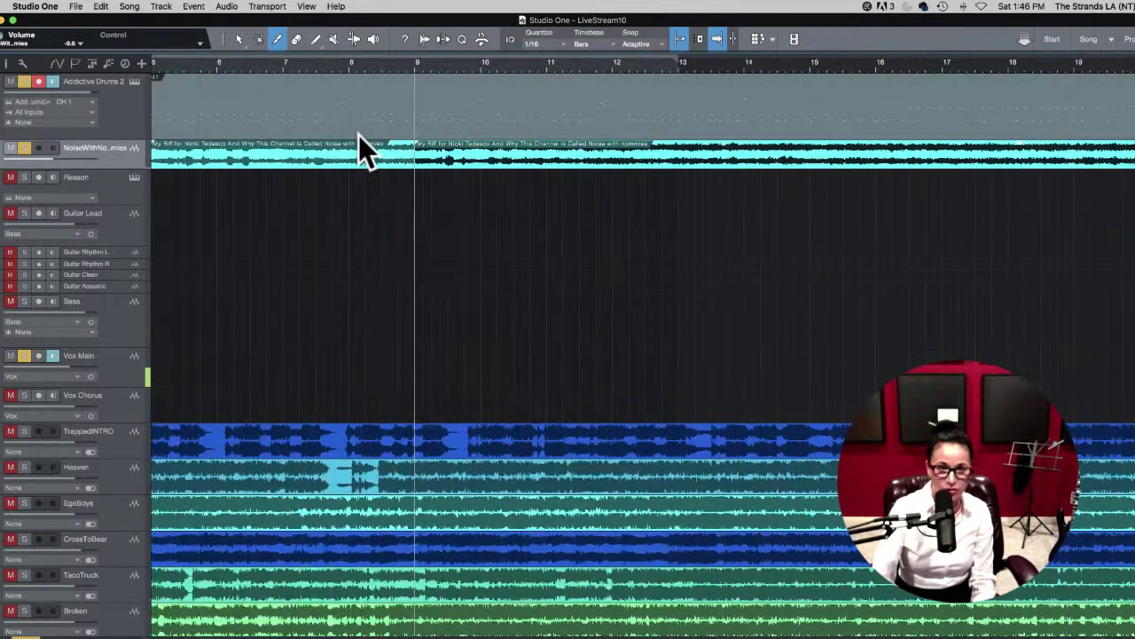
pyautogui.scroll(2, 488, 119)
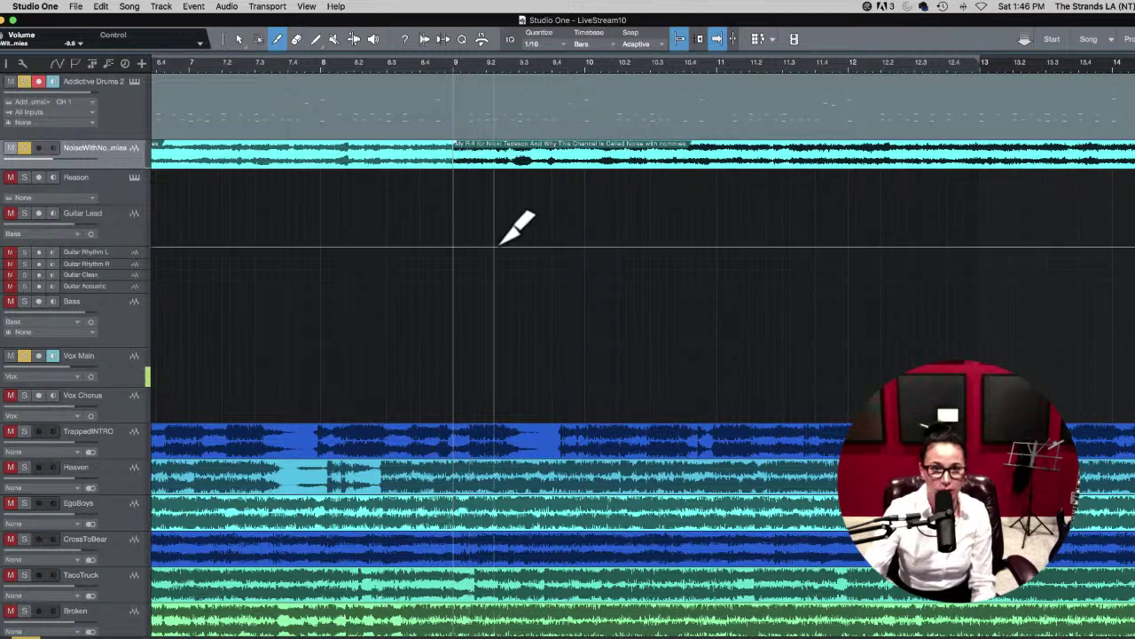
pyautogui.press('1')
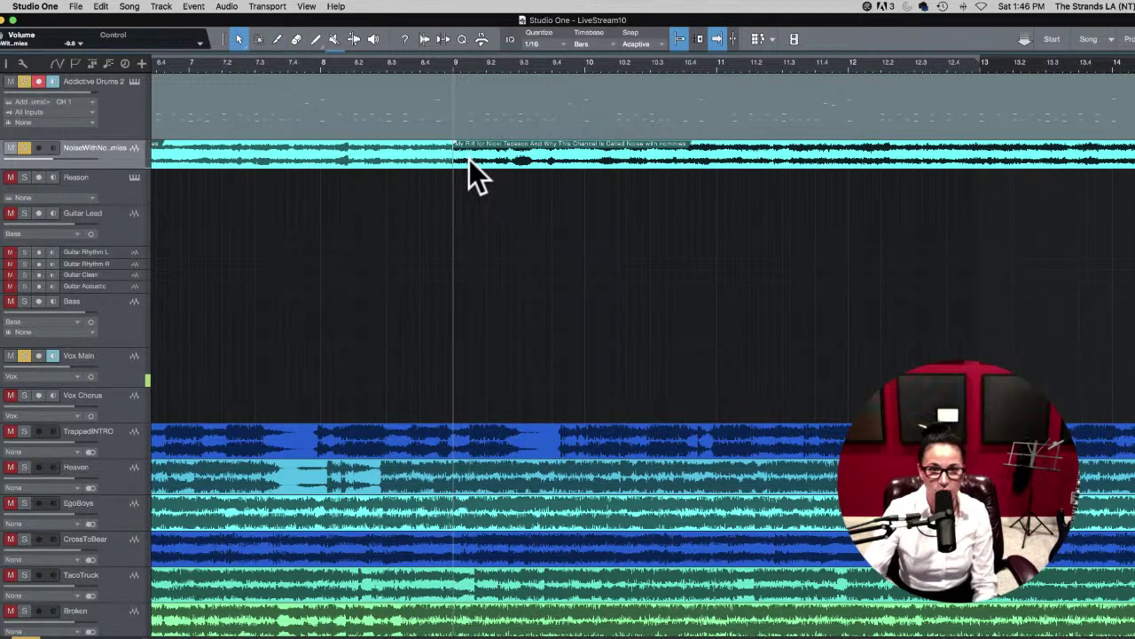
pyautogui.press('space')
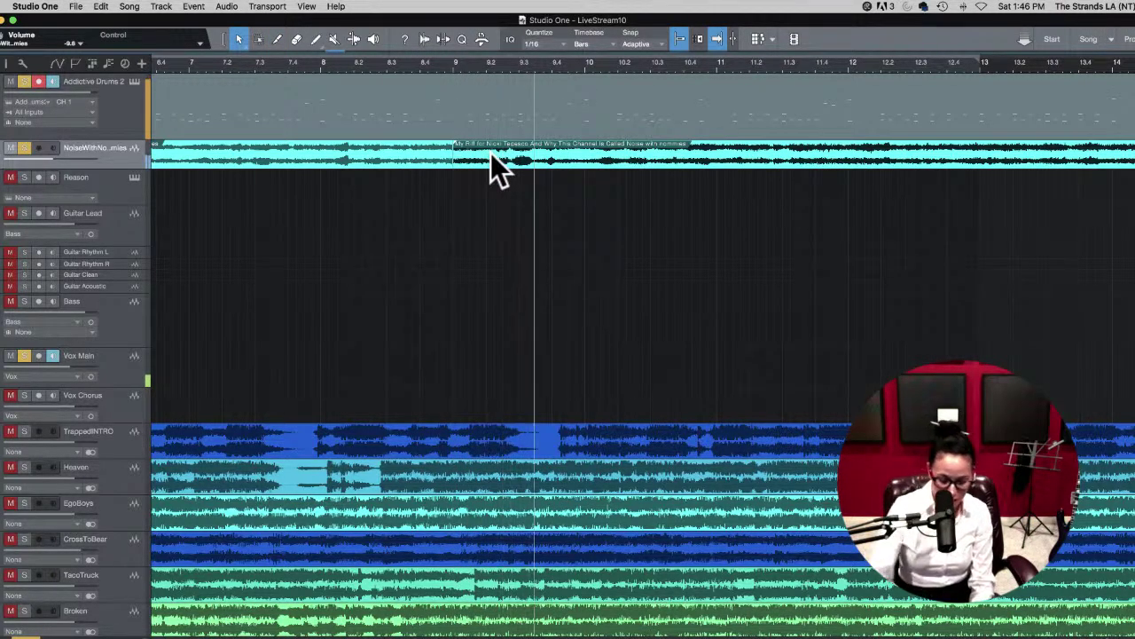
pyautogui.press('space')
pyautogui.press('e')
pyautogui.press('e')
pyautogui.press('e')
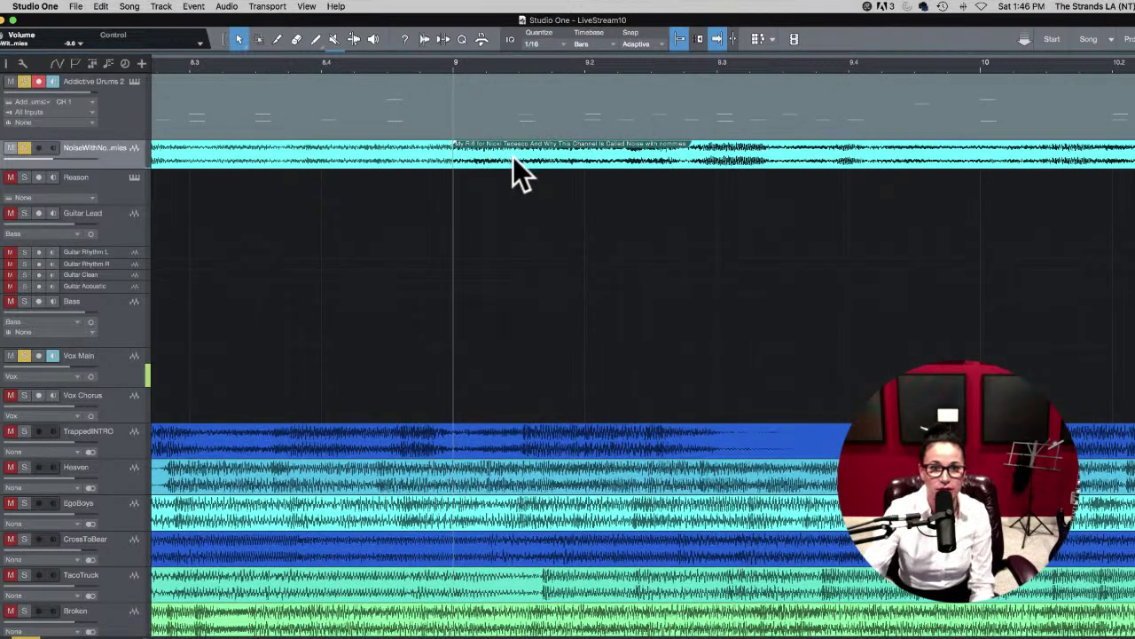
# Step: Try the riff clip after the bar 9 split half a beat later, listen to it against the drums, and undo the shift
pyautogui.press('space')
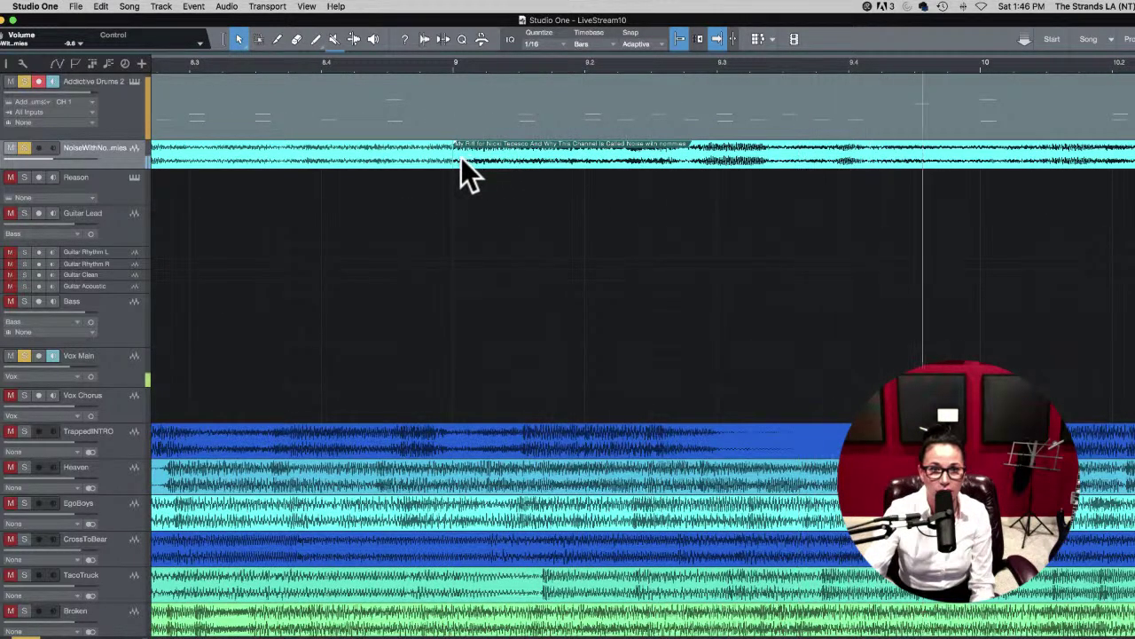
pyautogui.press('space')
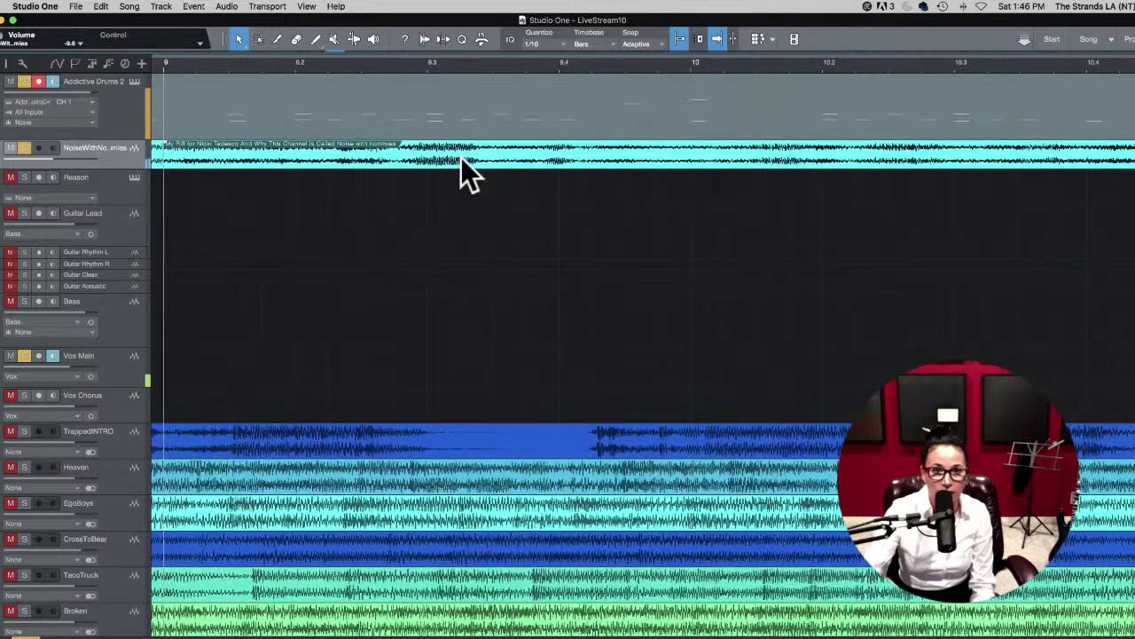
pyautogui.hscroll(-3, 299, 157)
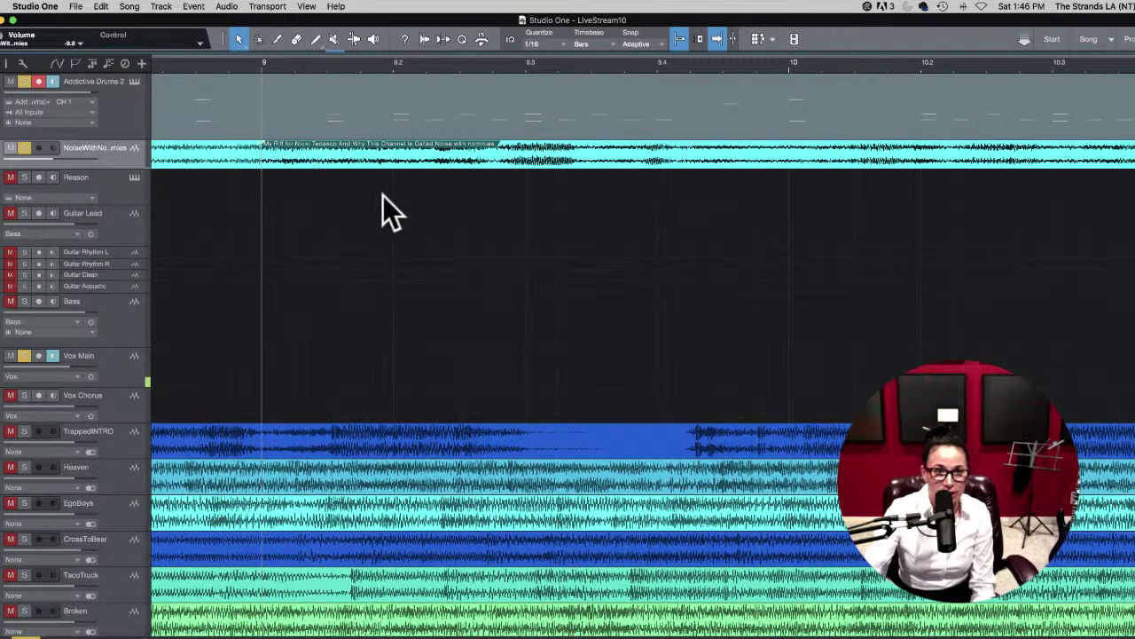
pyautogui.moveTo(309, 168); pyautogui.dragTo(362, 175)
pyautogui.hotkey('ctrl', 'z')
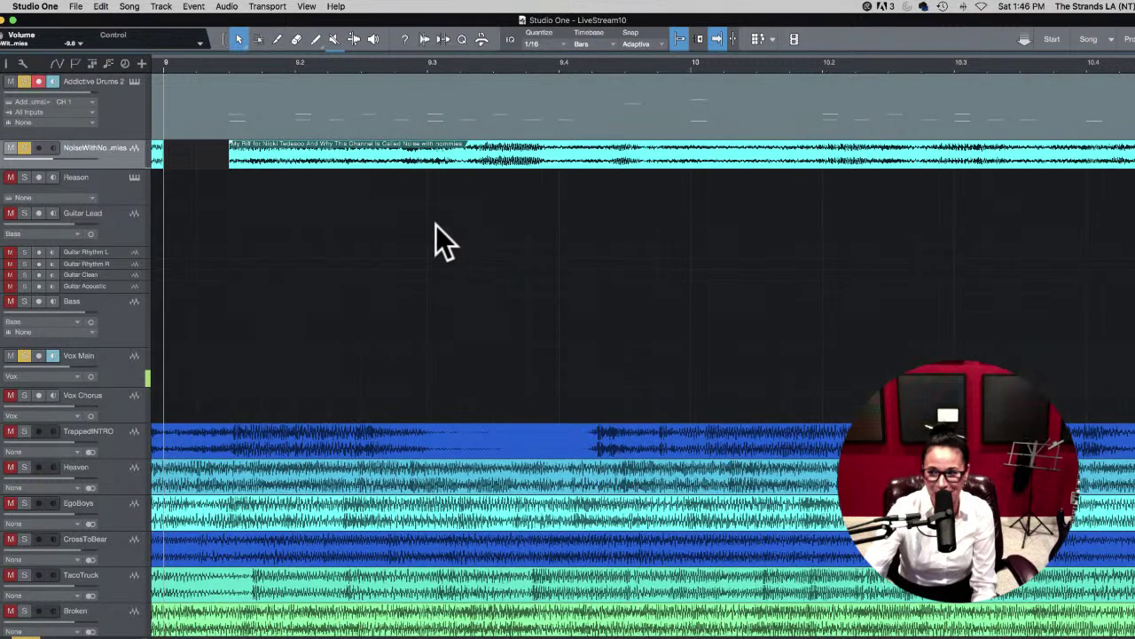
pyautogui.press('space')
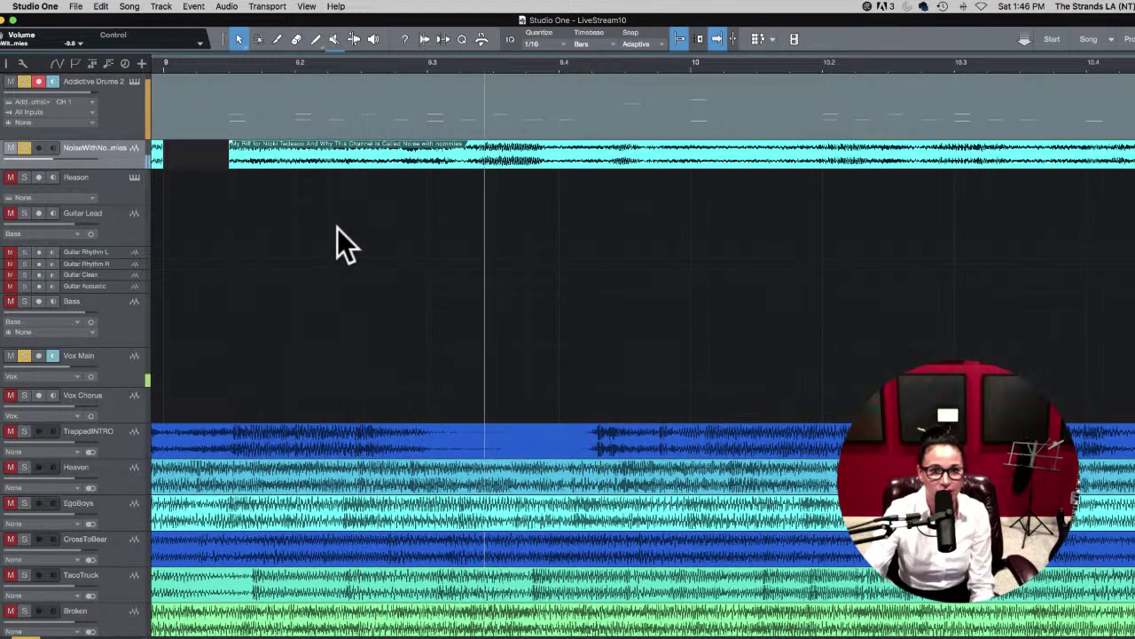
pyautogui.press('space')
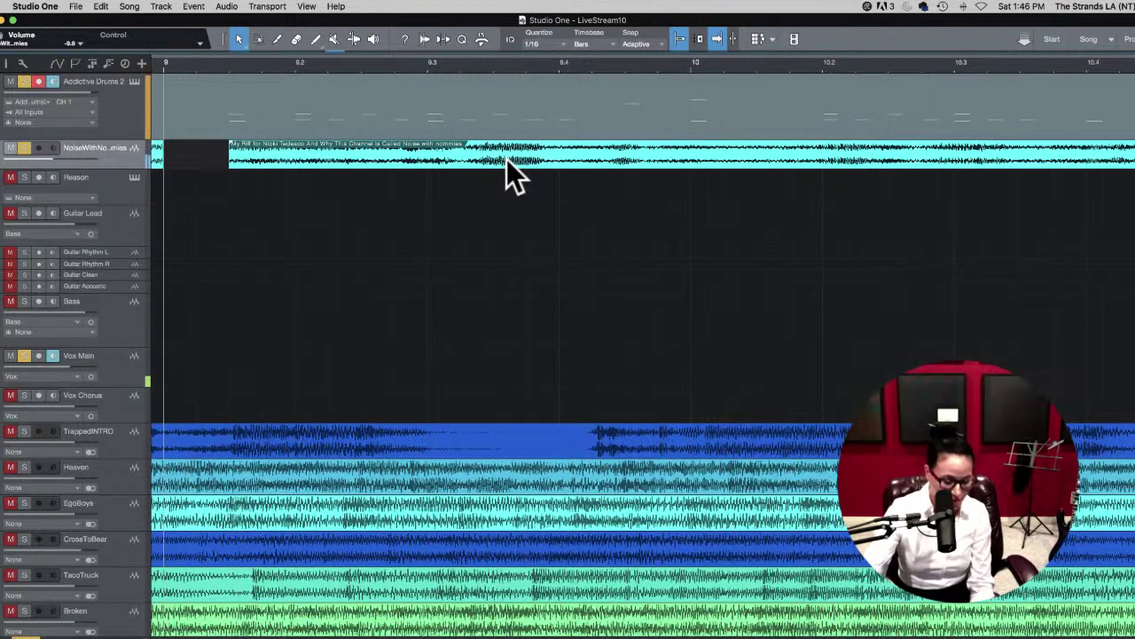
pyautogui.hotkey('ctrl', 'y')
# Step: Move the riff clip at the bar 9 split a sixteenth note later, and play it against the drums
pyautogui.hscroll(10, 727, 205)
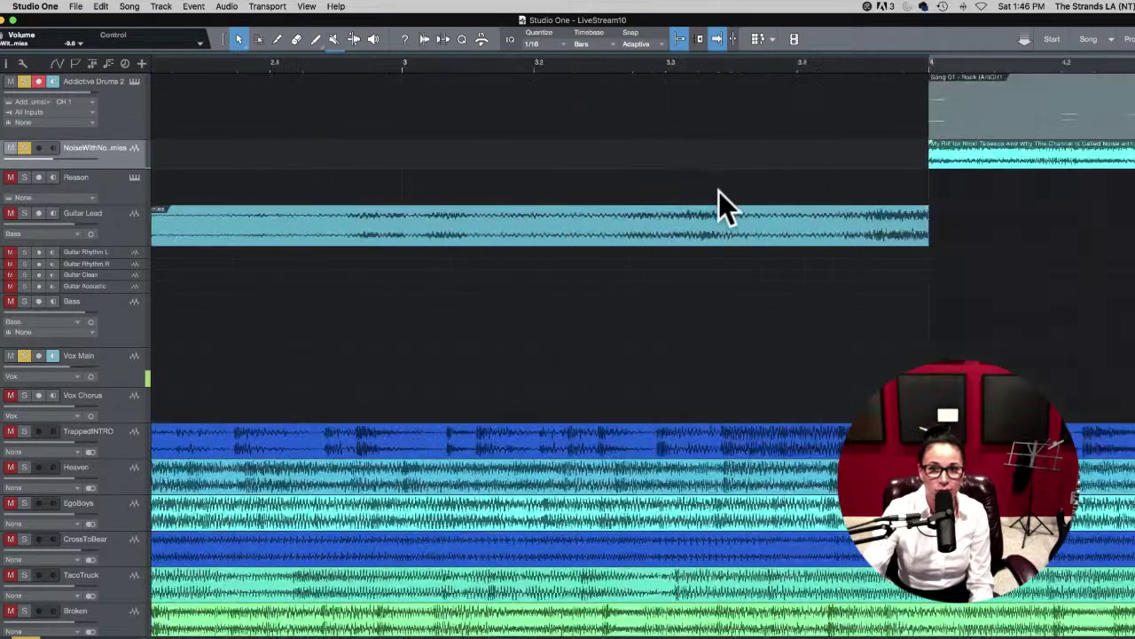
pyautogui.hscroll(10, 718, 191)
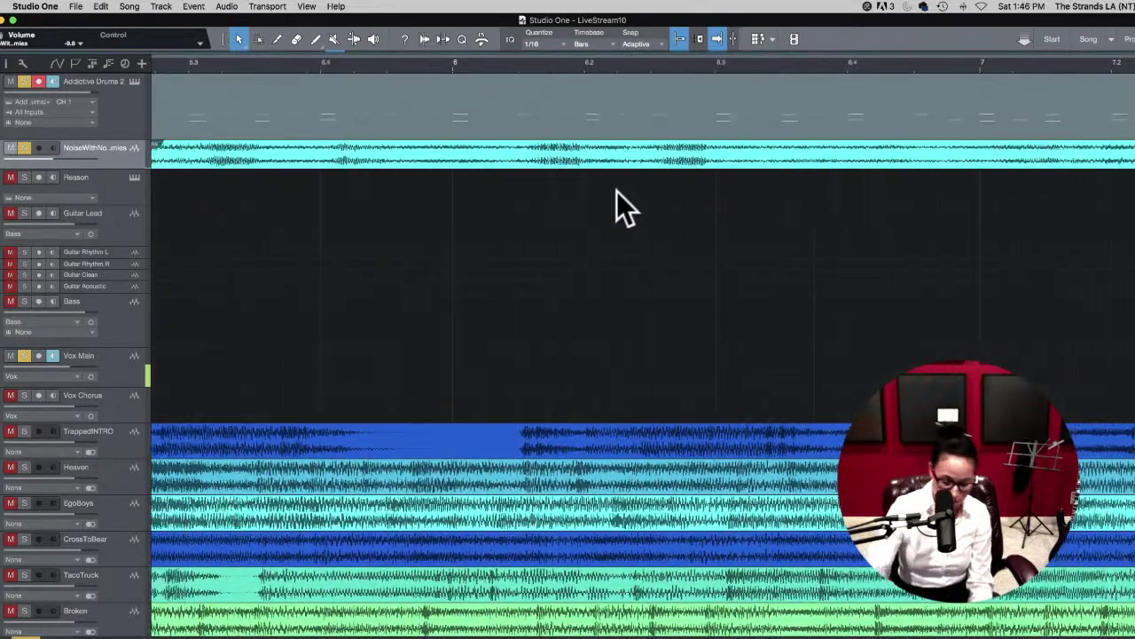
pyautogui.scroll(-4, 625, 209)
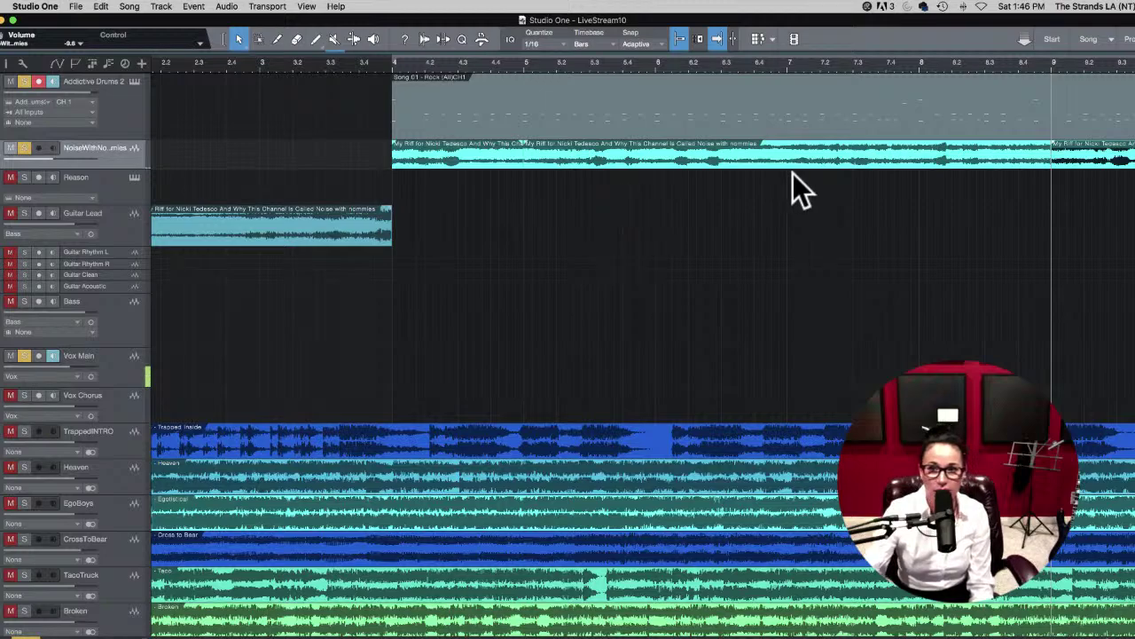
pyautogui.hscroll(3, 798, 190)
pyautogui.hscroll(1, 834, 158)
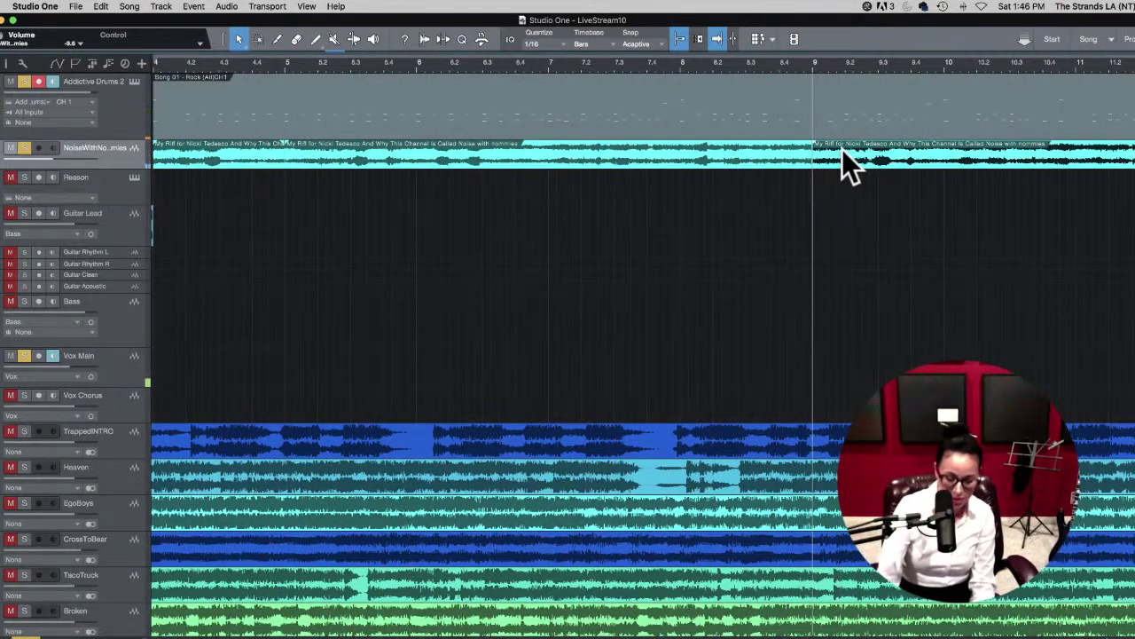
pyautogui.scroll(3, 841, 149)
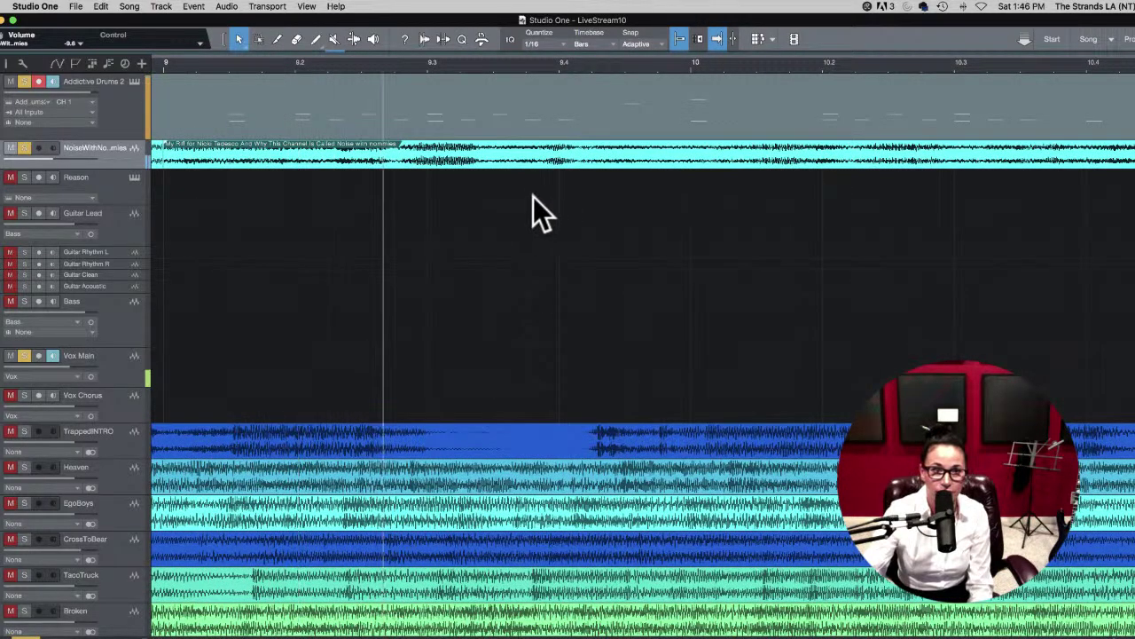
pyautogui.click(346, 165)
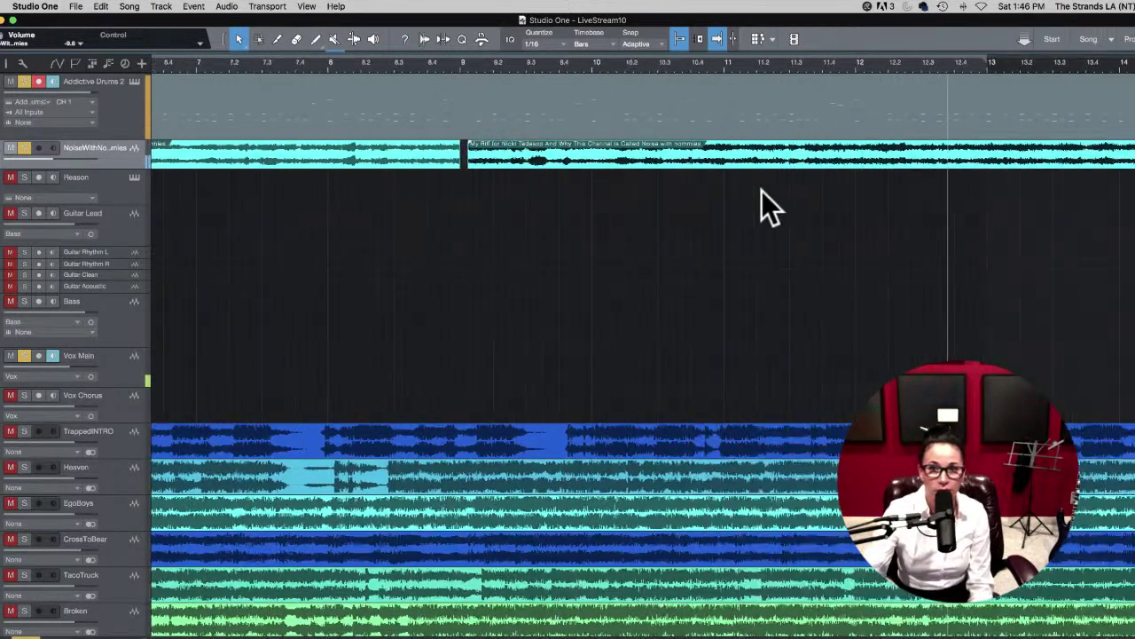
pyautogui.press('w')
pyautogui.hscroll(5, 763, 200)
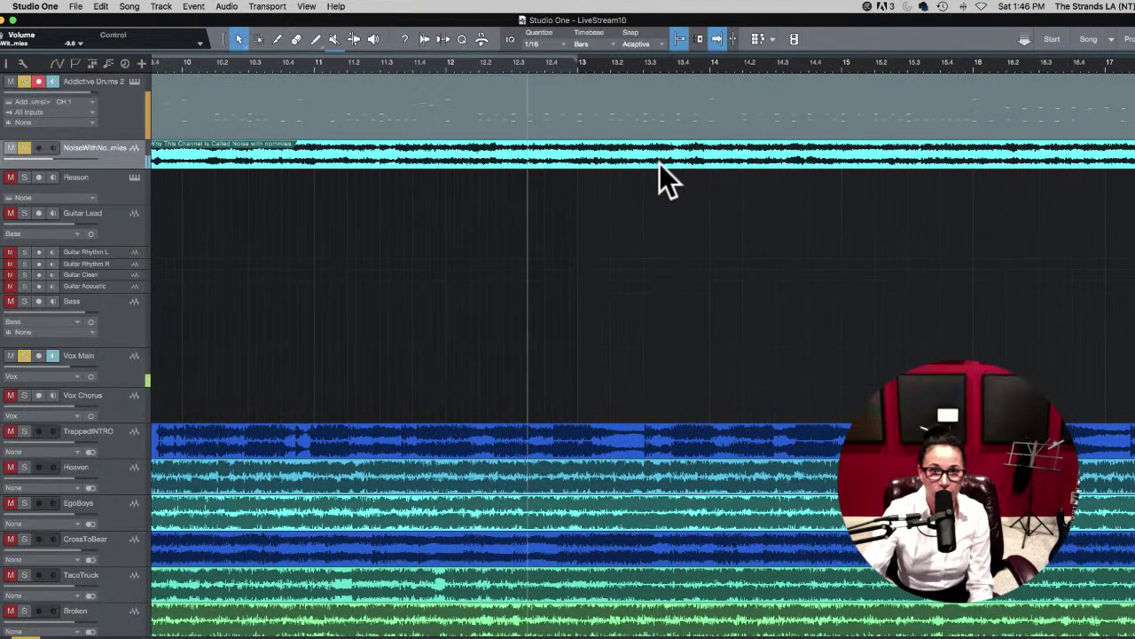
# Step: Set the playhead to bar 13 and split the riff clip on the NoiseWithNommies track there
pyautogui.click(580, 64)
pyautogui.press('space')
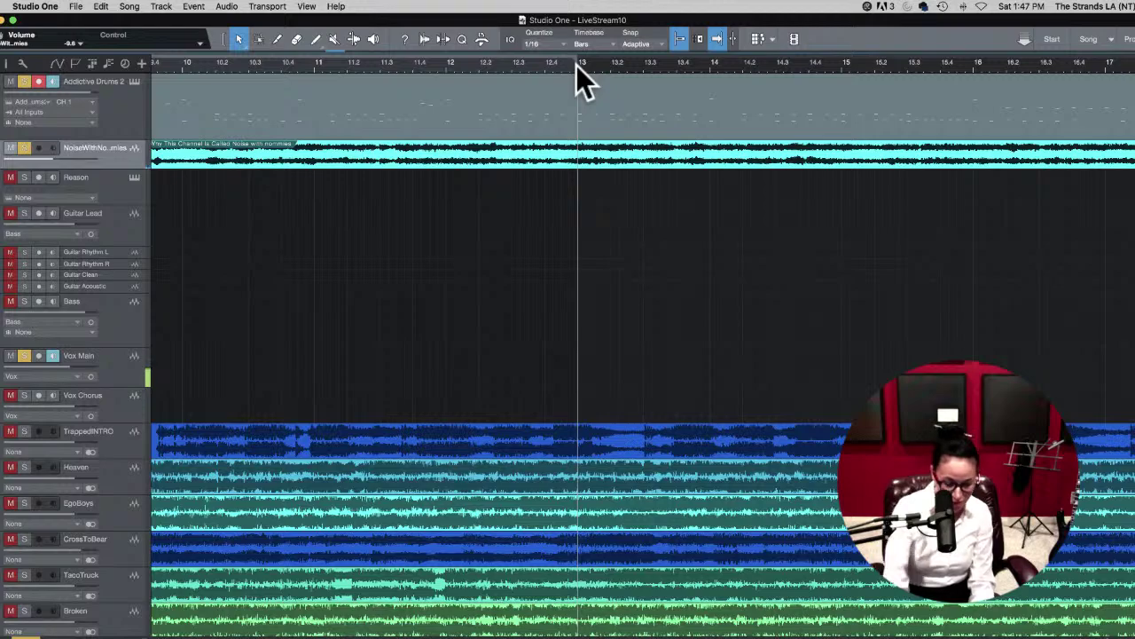
pyautogui.press('5')
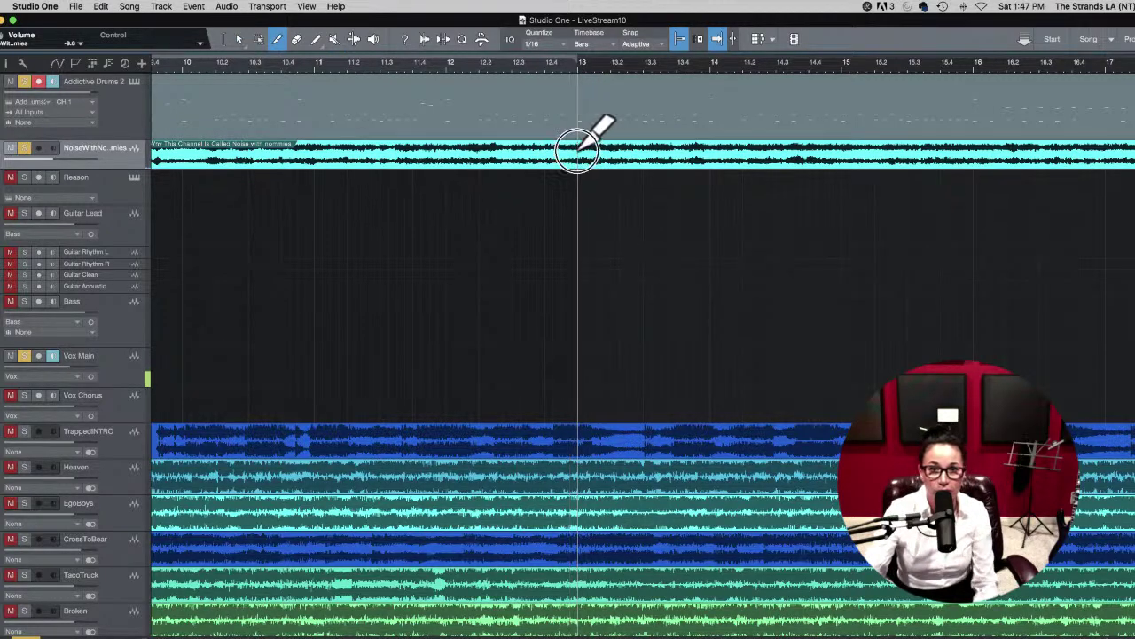
pyautogui.hscroll(5, 395, 258)
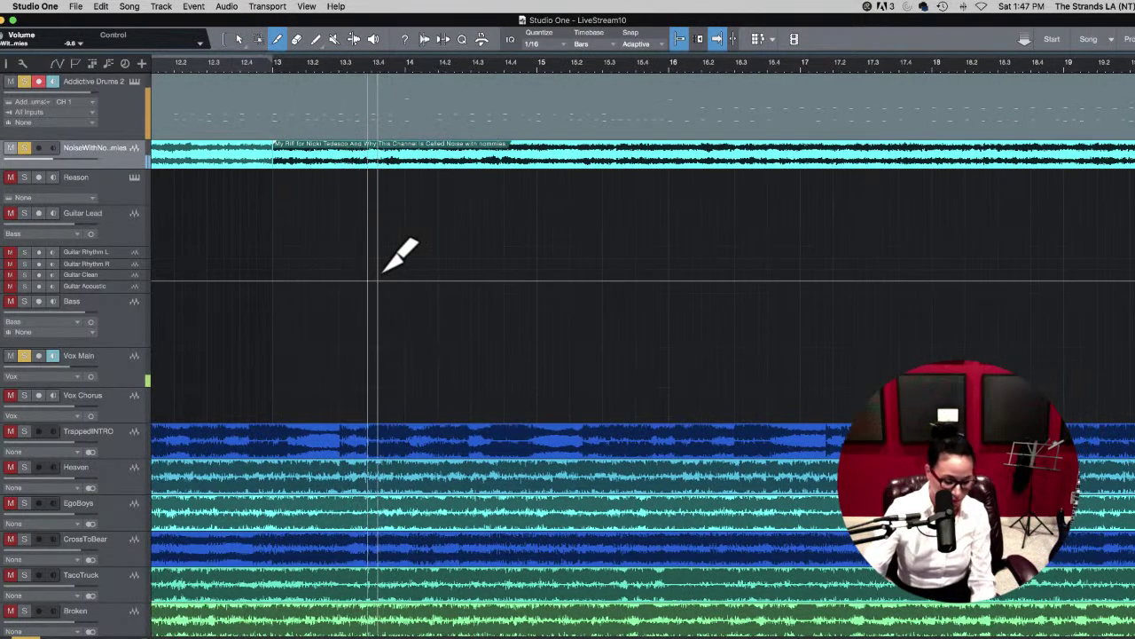
# Step: Listen to the riff and drums after the bar 13 split, and examine the waveform around the cut
pyautogui.press('1')
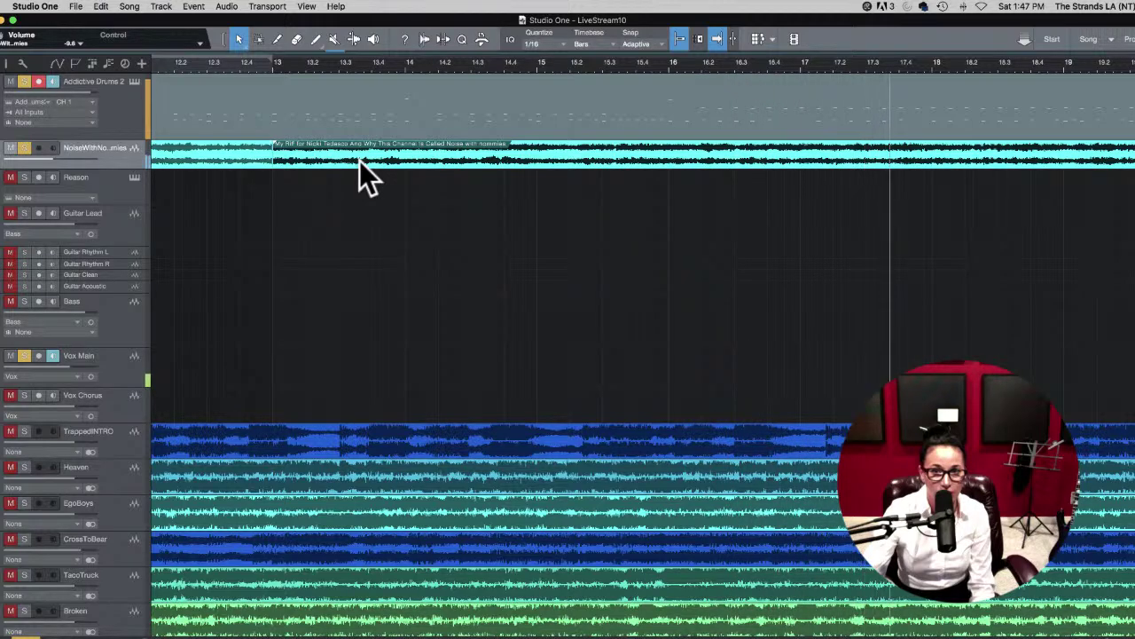
pyautogui.press('space')
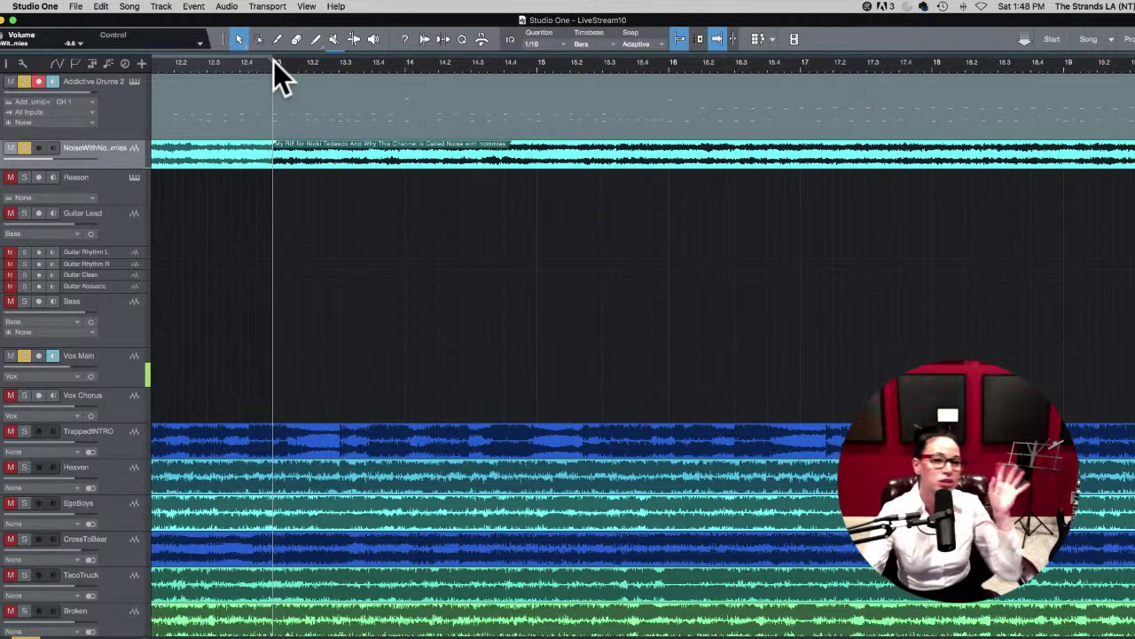
pyautogui.press('e')
pyautogui.press('e')
pyautogui.press('e')
pyautogui.press('e')
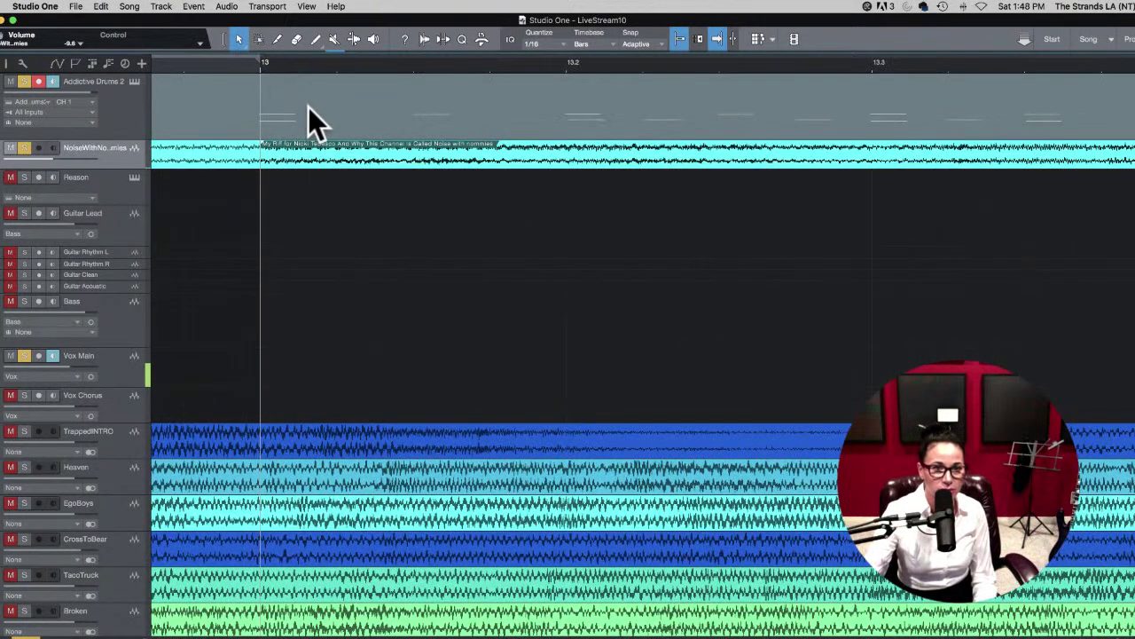
pyautogui.press('w')
pyautogui.press('w')
pyautogui.press('w')
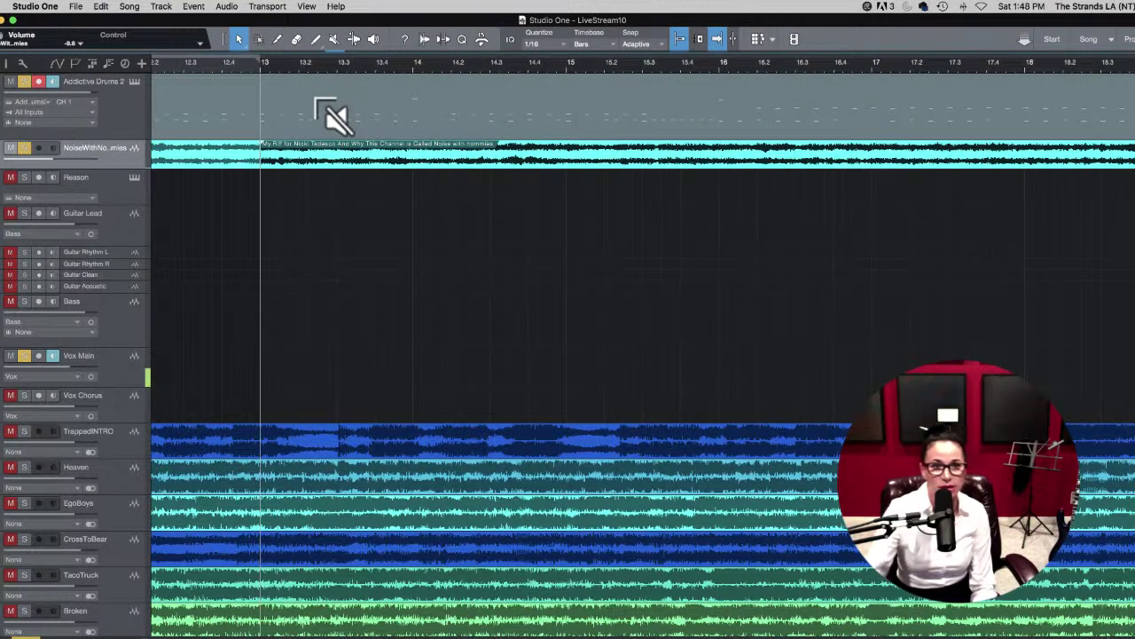
# Step: Show the tempo track and briefly play the riff and drums from bar 13
pyautogui.click(125, 64)
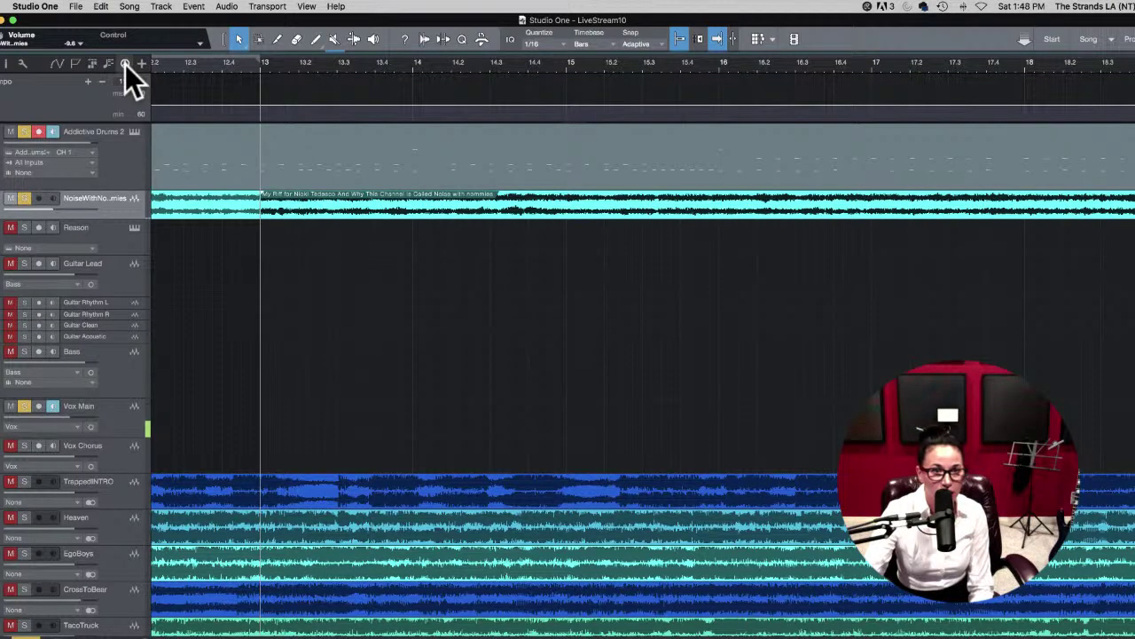
pyautogui.press('space')
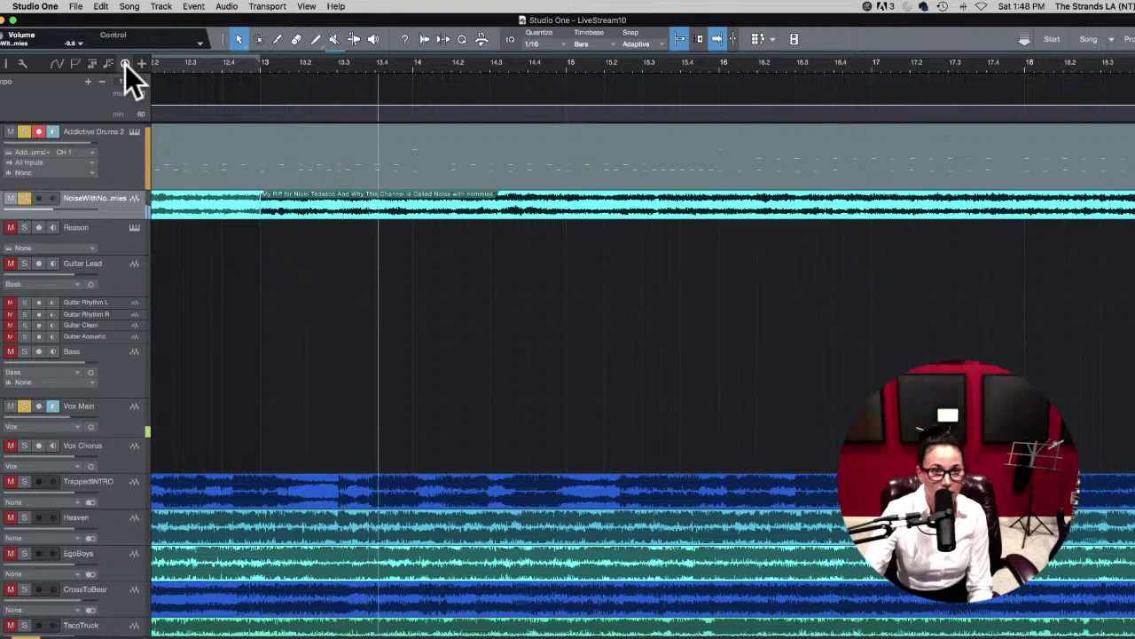
pyautogui.press('space')
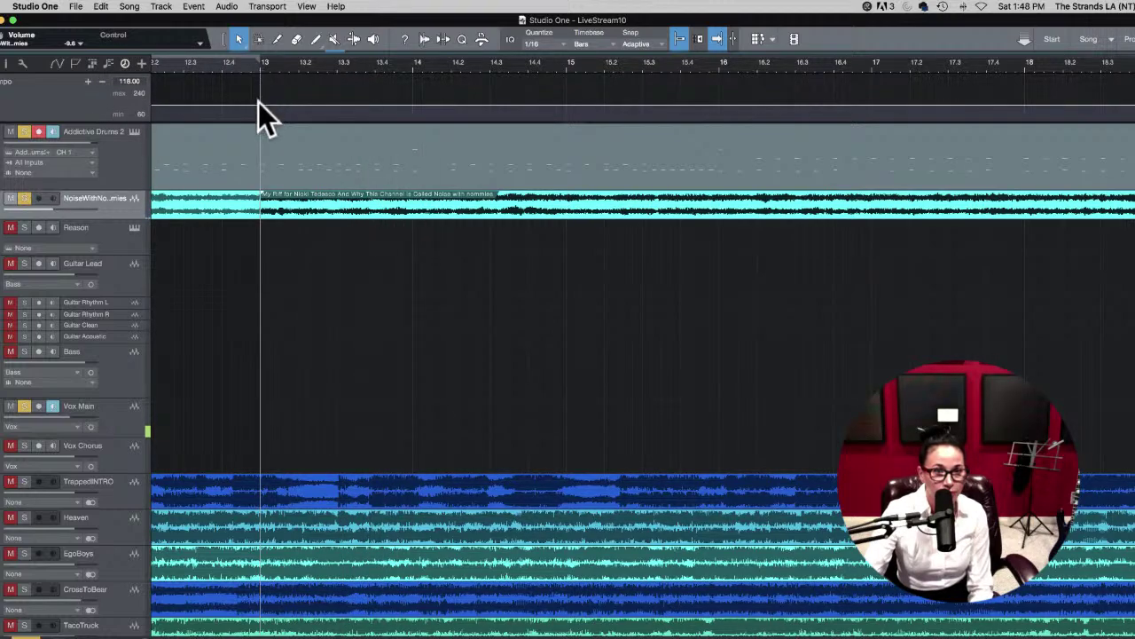
# Step: Return the playhead to bar 13 and play the riff with the drums twice to judge their timing
pyautogui.press('3')
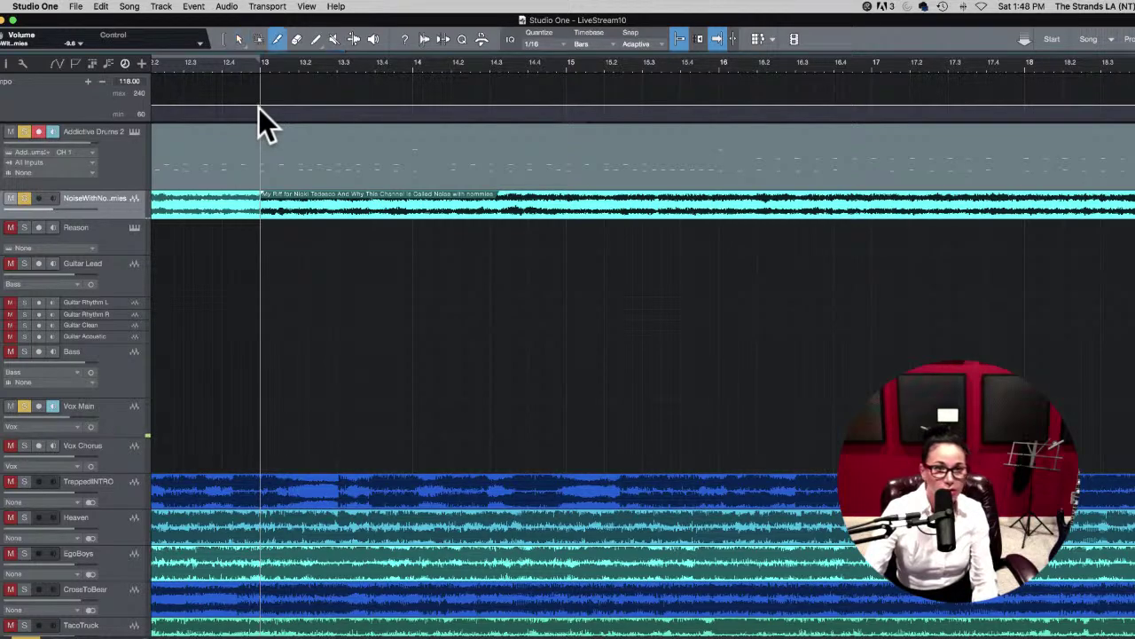
pyautogui.press('1')
pyautogui.click(277, 64)
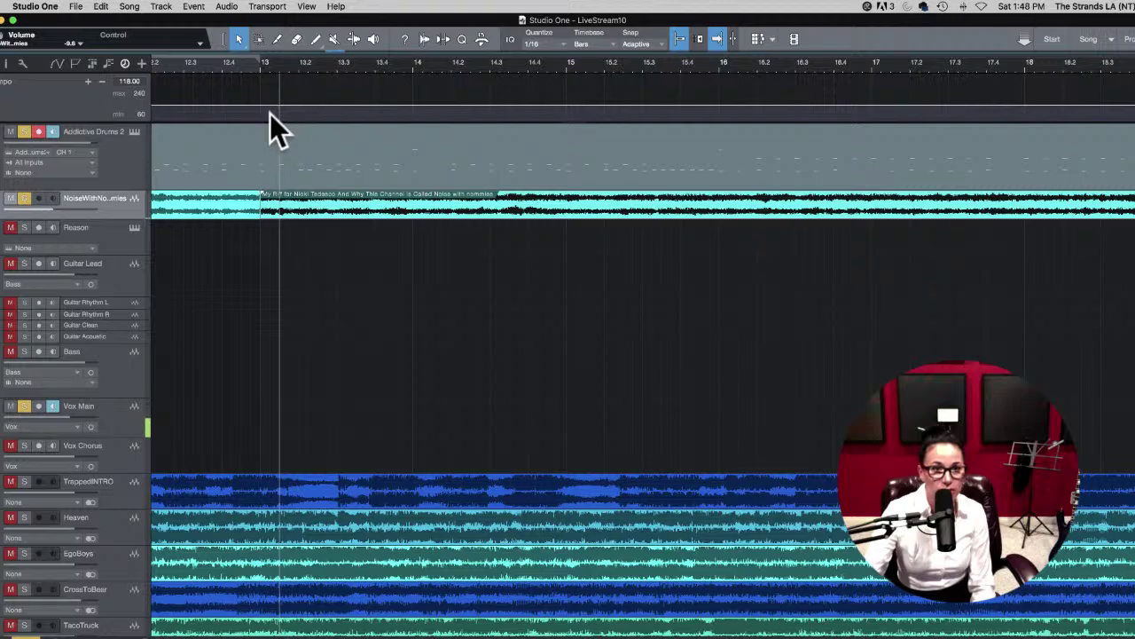
pyautogui.click(264, 62)
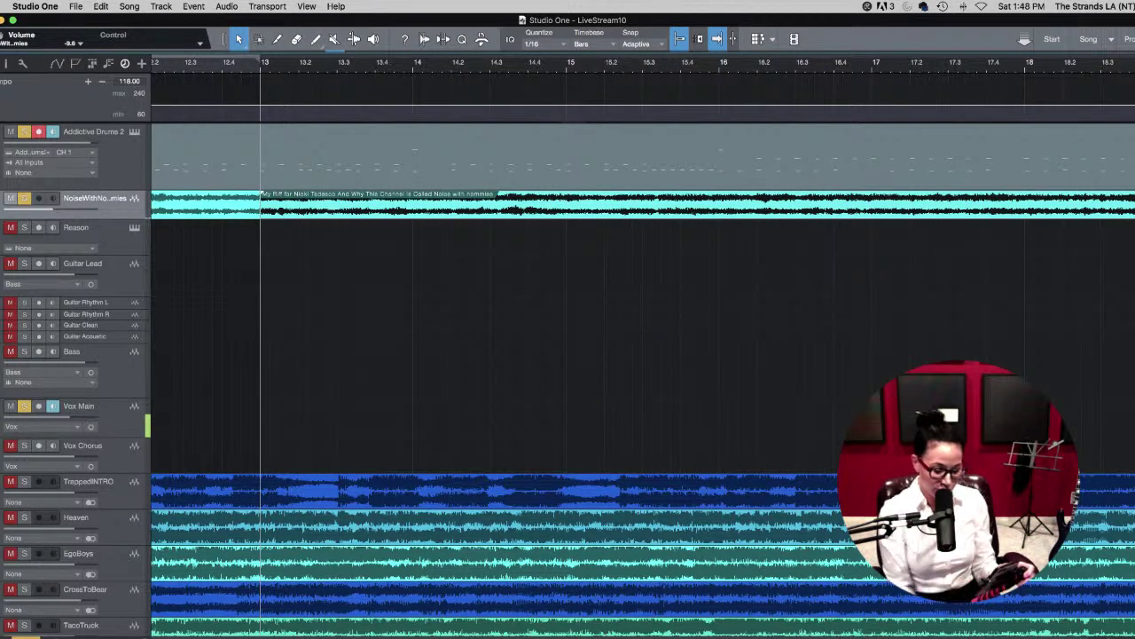
pyautogui.press('space')
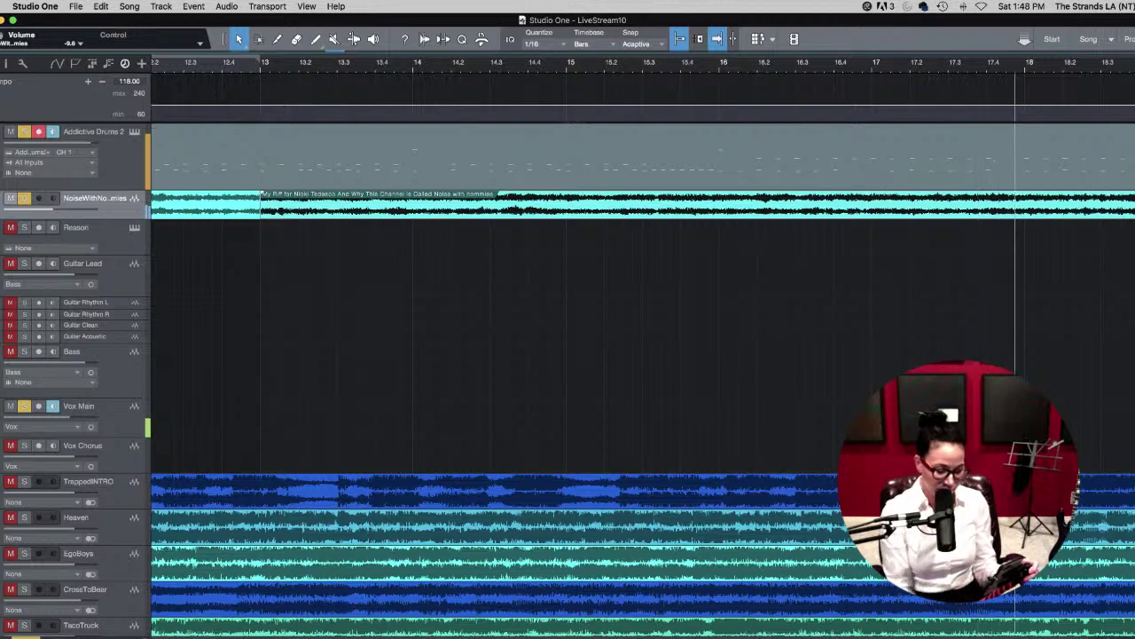
pyautogui.press('space')
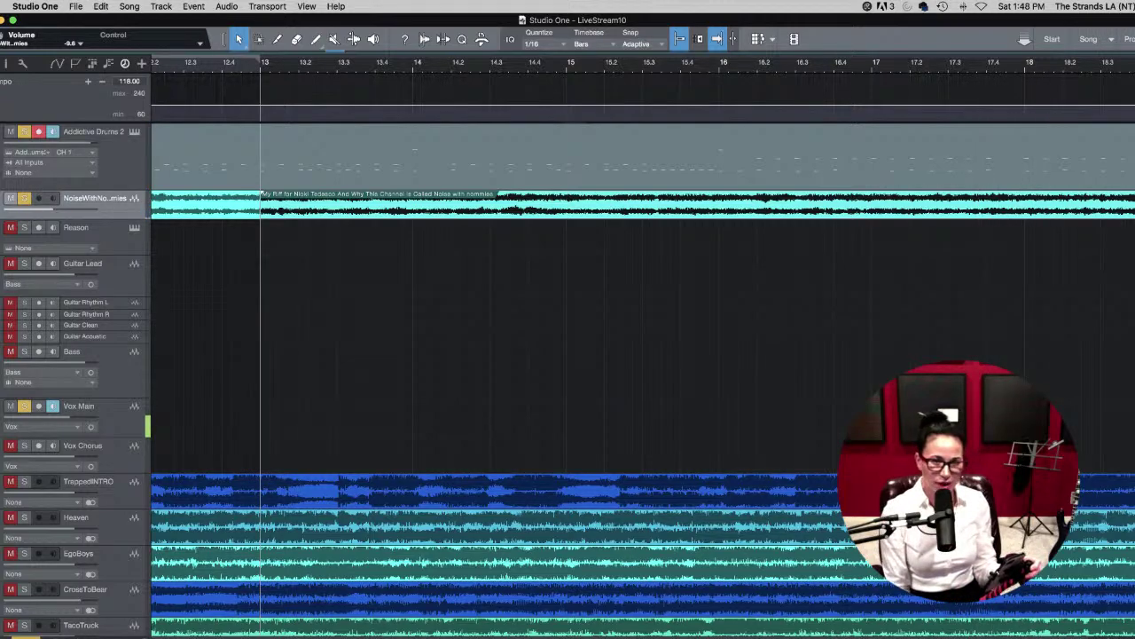
pyautogui.press('space')
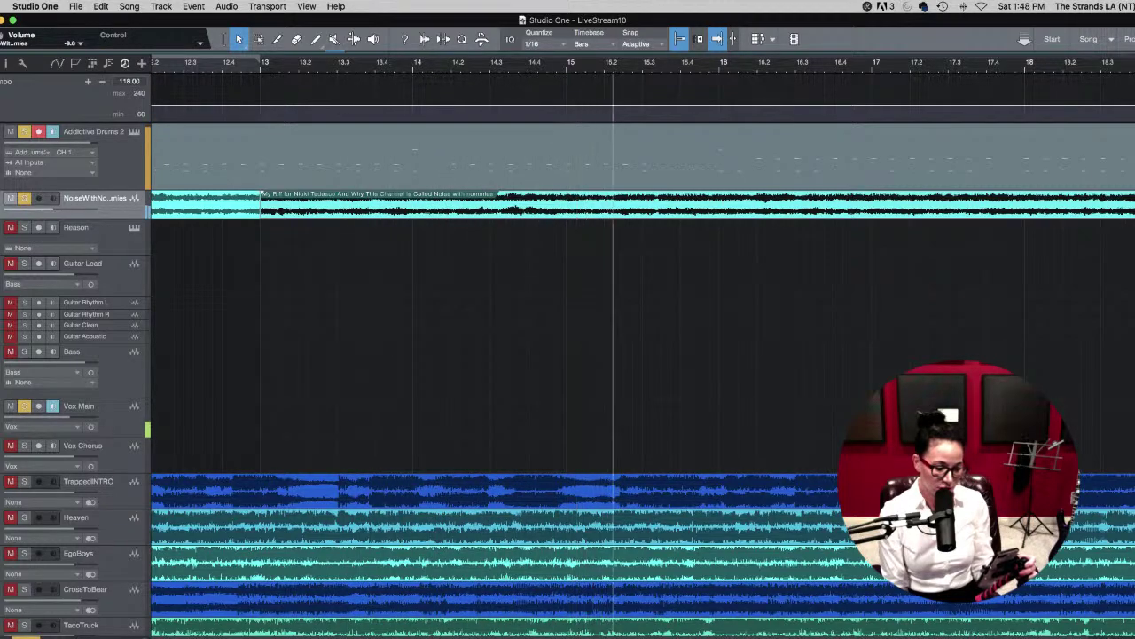
pyautogui.press('space')
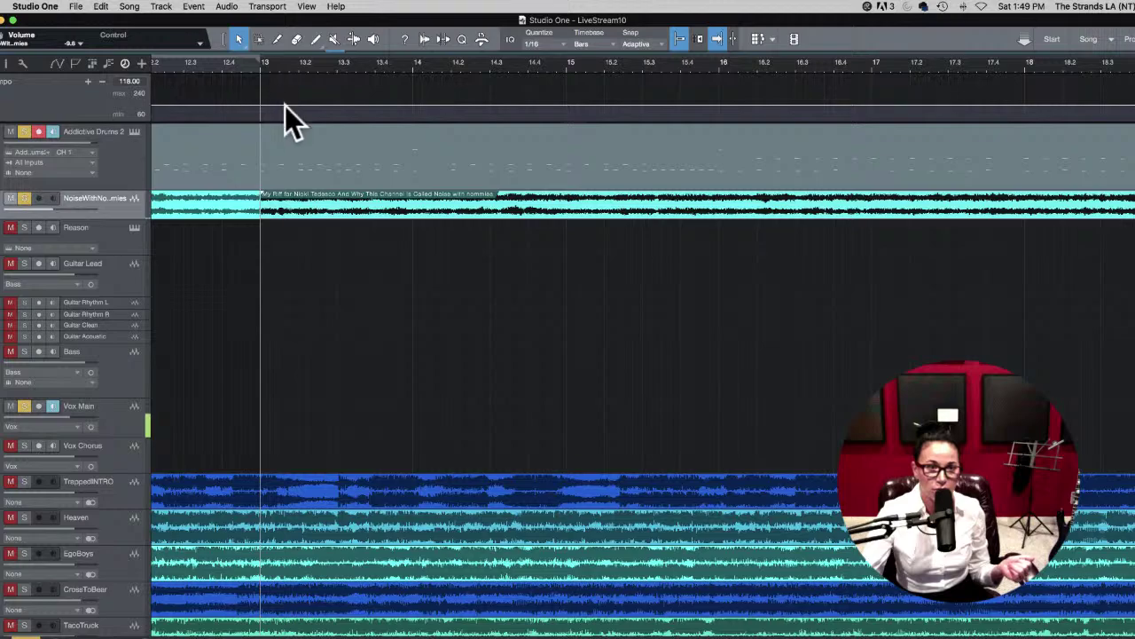
# Step: Set the song tempo to 116 BPM and bring the full length of the riff and drum clips into view
pyautogui.hscroll(1, 285, 106)
pyautogui.click(288, 63)
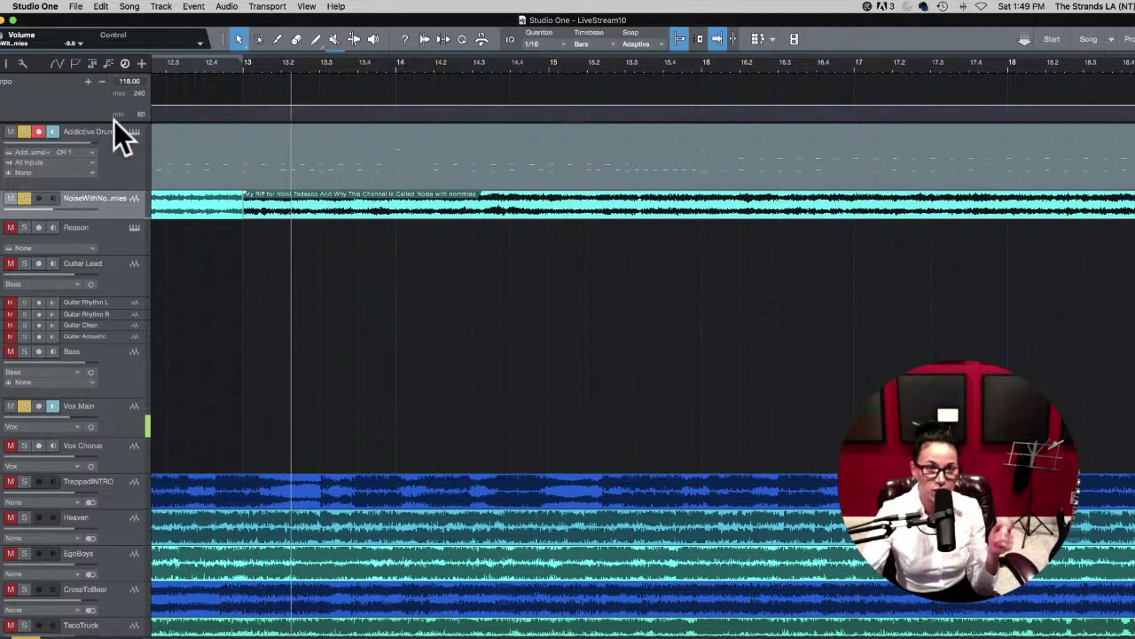
pyautogui.moveTo(130, 88)
pyautogui.mouseDown()
pyautogui.moveTo(143, 97)
pyautogui.moveTo(125, 93)
pyautogui.mouseUp()
pyautogui.write('16')
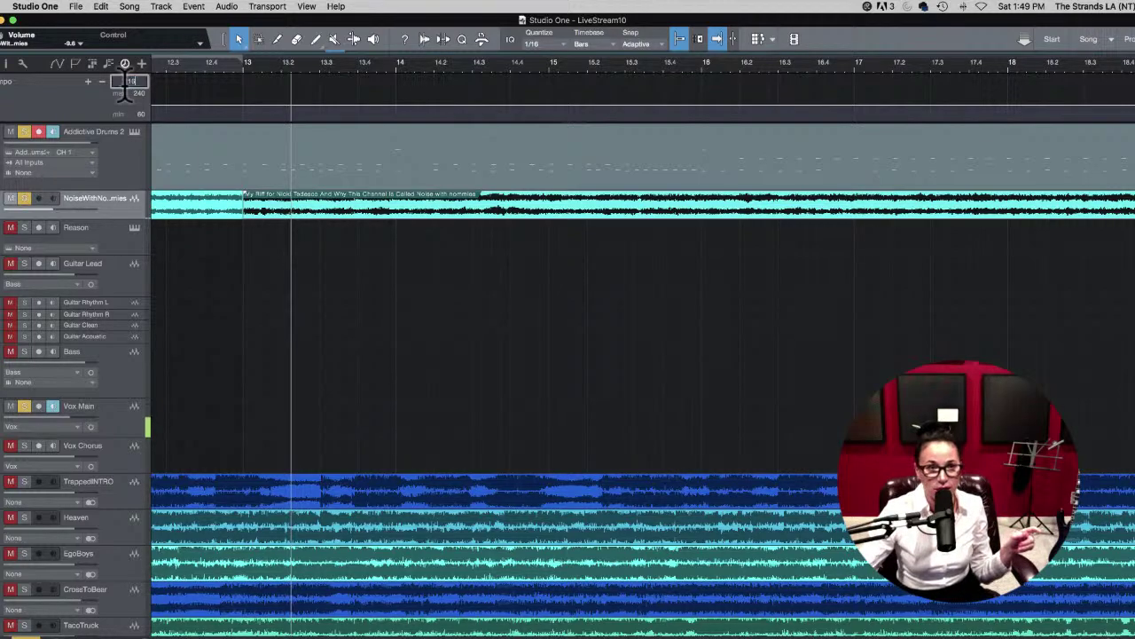
pyautogui.press('Return')
pyautogui.hscroll(-5, 273, 159)
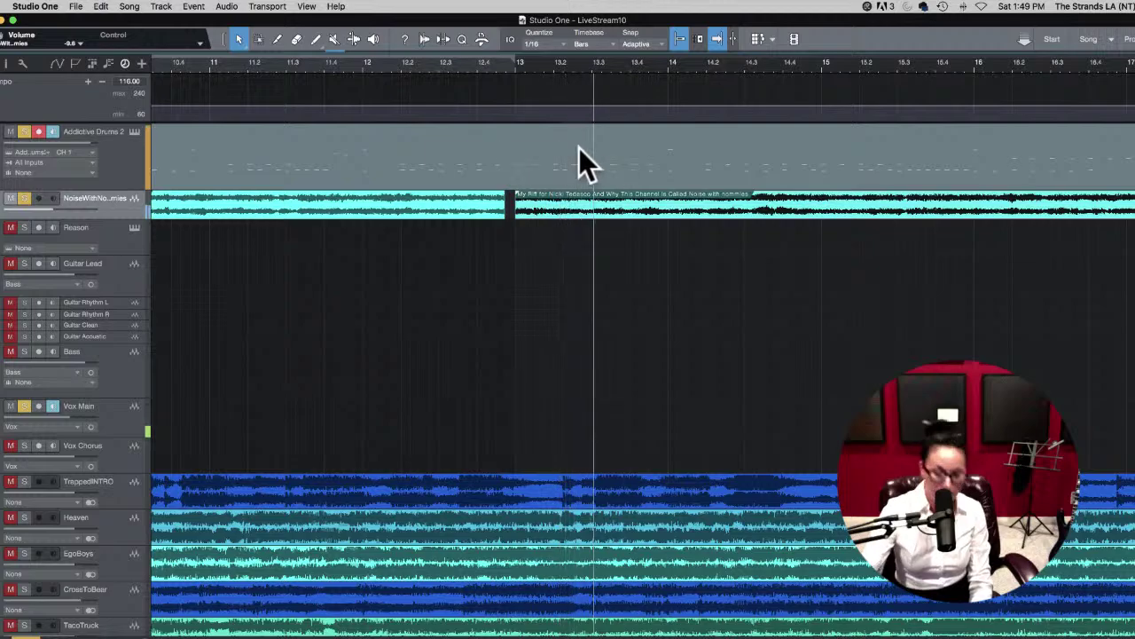
pyautogui.press('w')
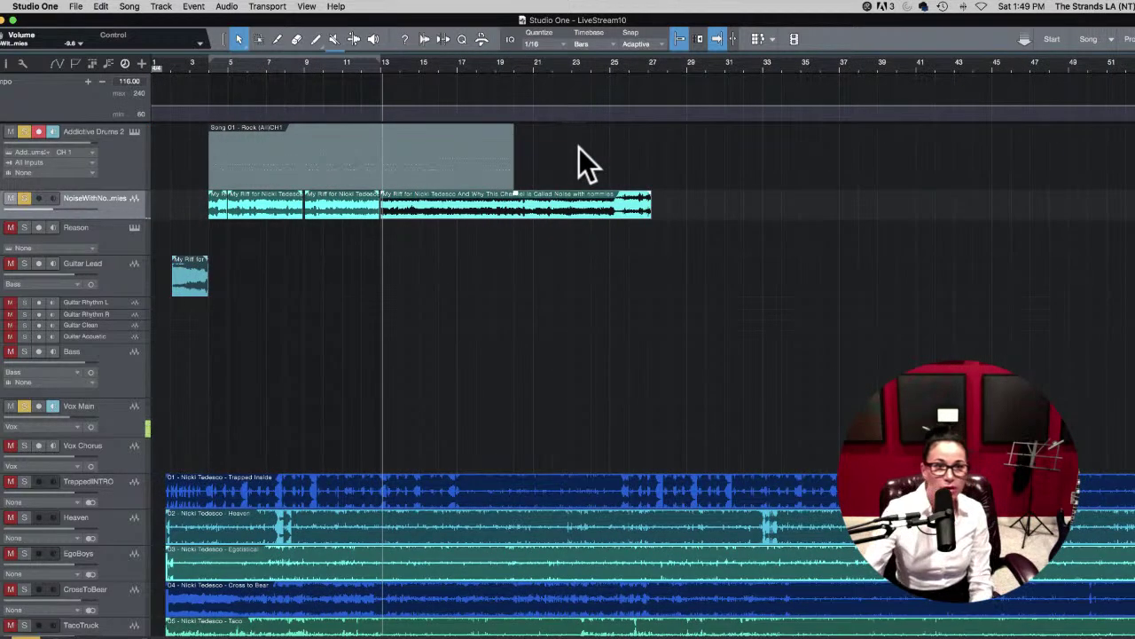
pyautogui.scroll(-1, 177, 109)
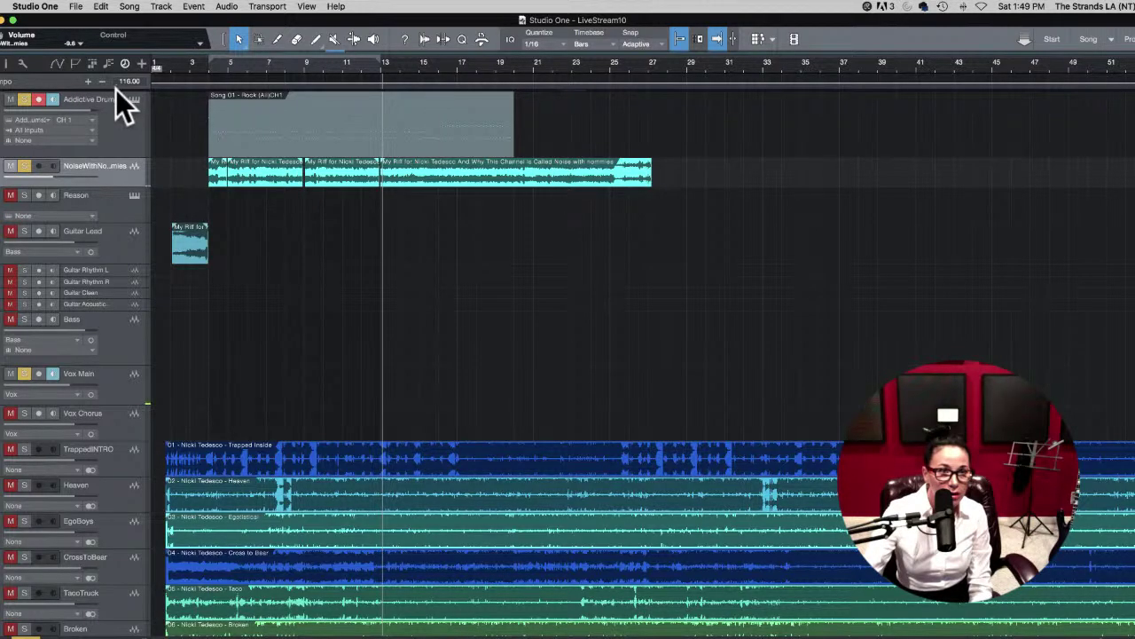
# Step: Enlarge the tempo track and set the song tempo to 118 BPM
pyautogui.moveTo(119, 91); pyautogui.dragTo(123, 124)
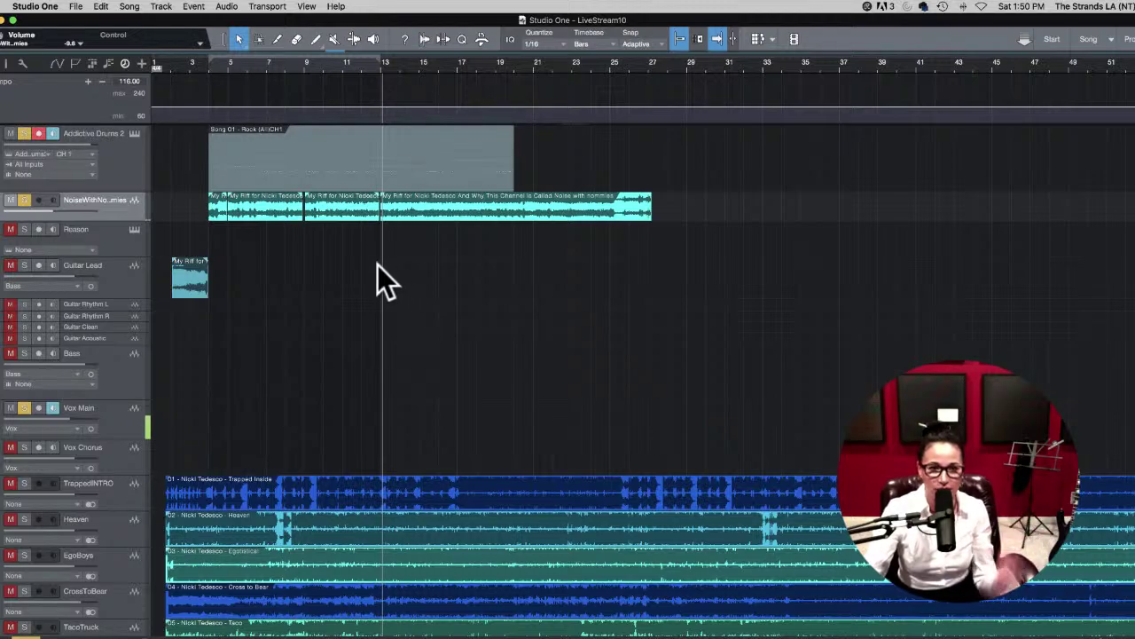
pyautogui.click(376, 64)
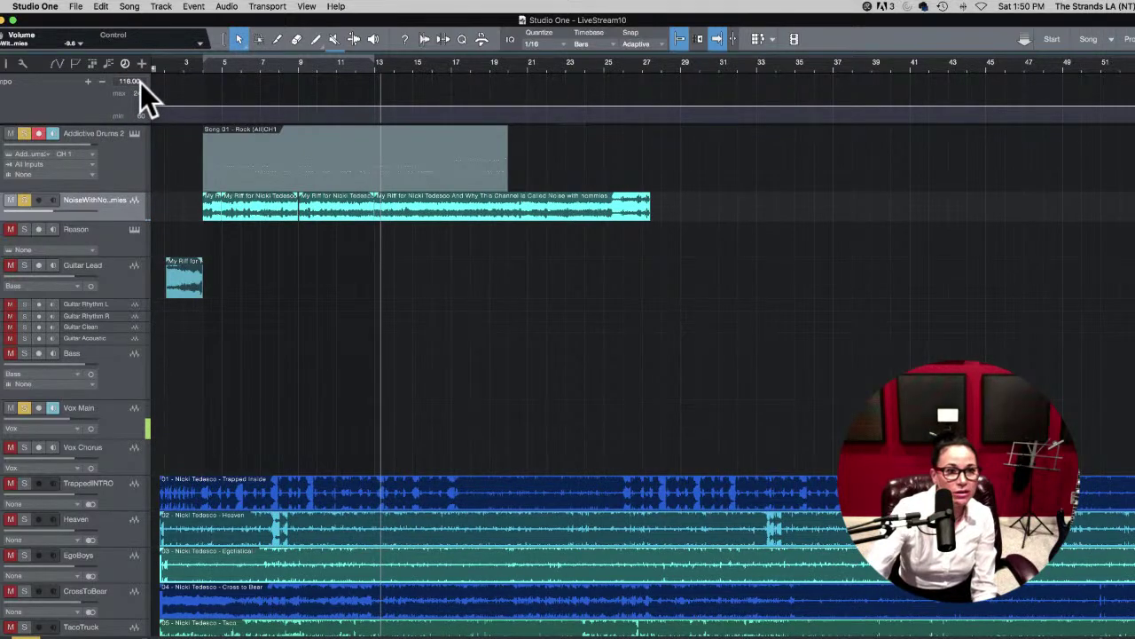
pyautogui.scroll(5, 379, 58)
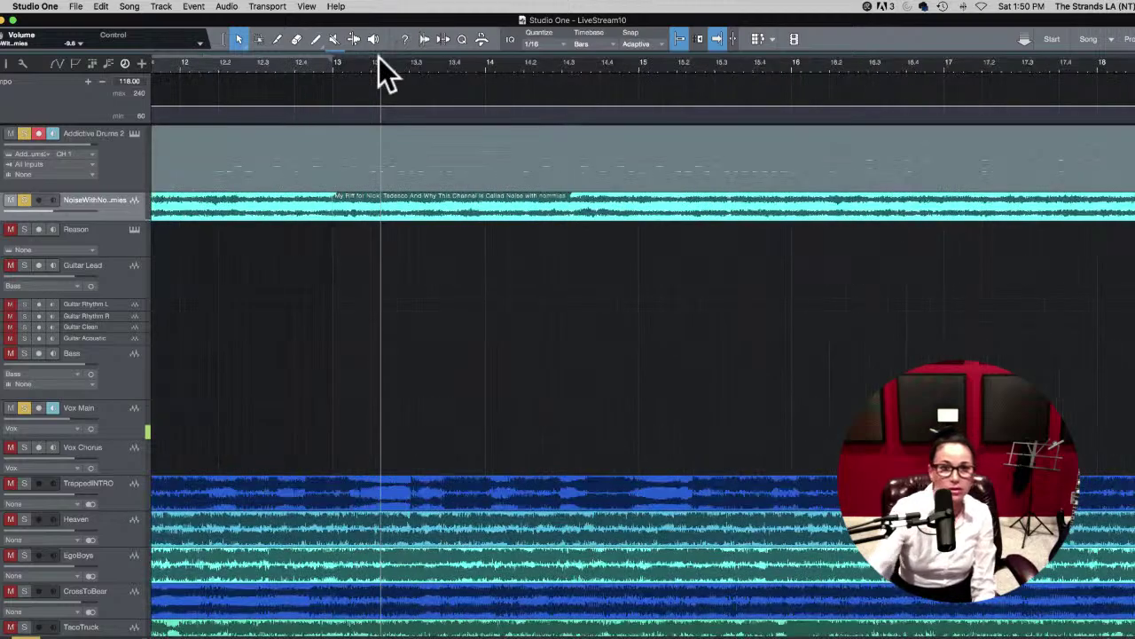
# Step: Add a tempo point at bar 13 and set the tempo from there to 116 BPM
pyautogui.click(333, 67)
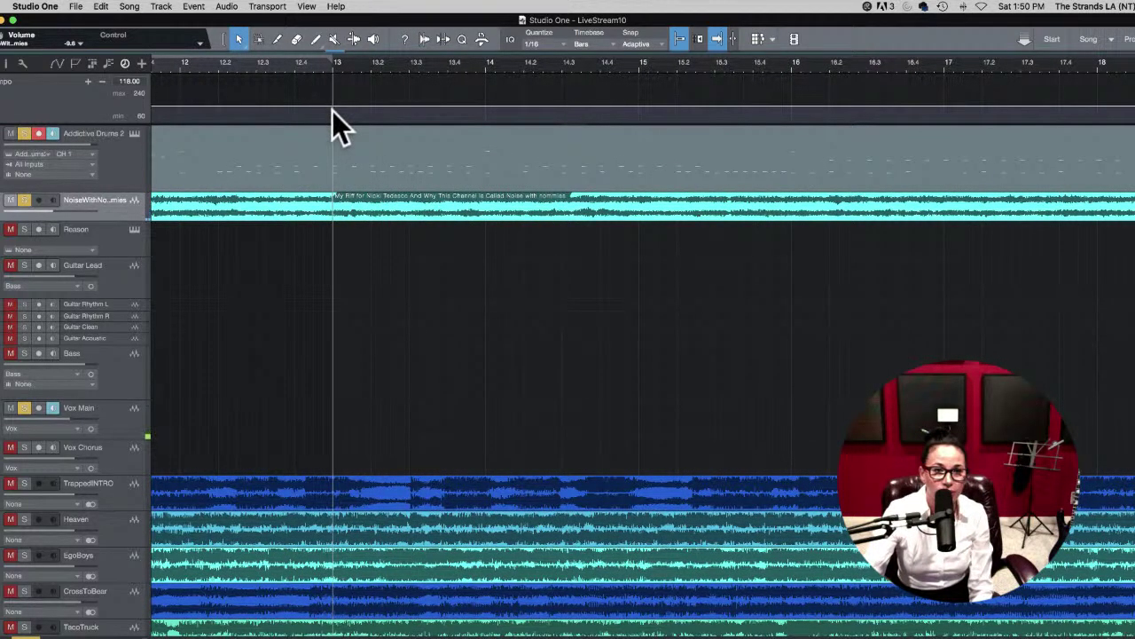
pyautogui.click(87, 82)
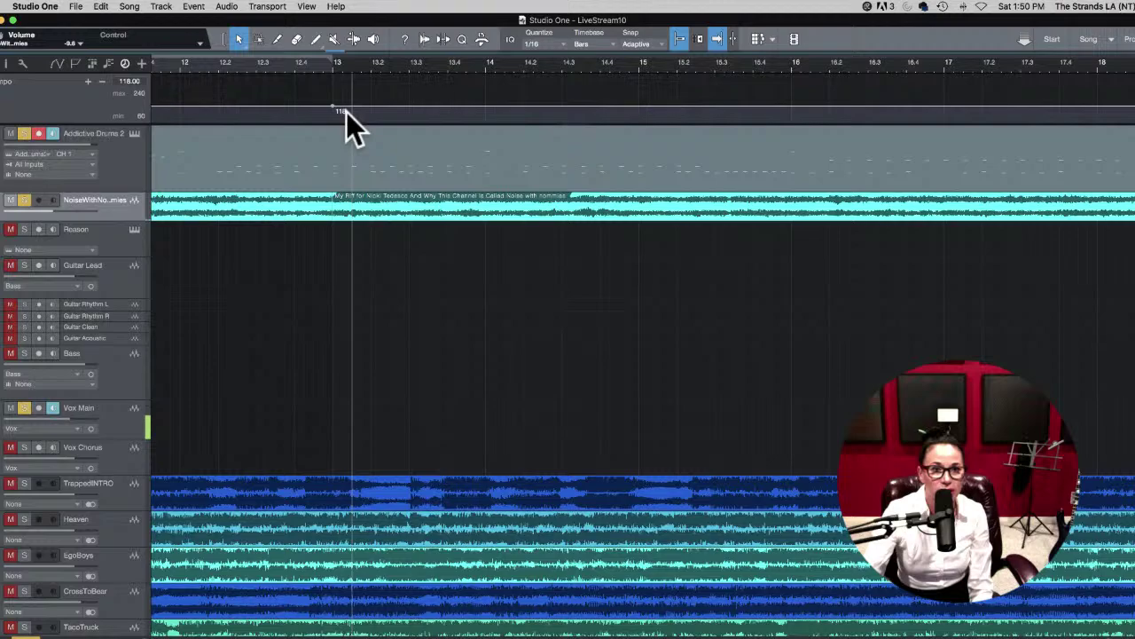
pyautogui.scroll(-2, 122, 80)
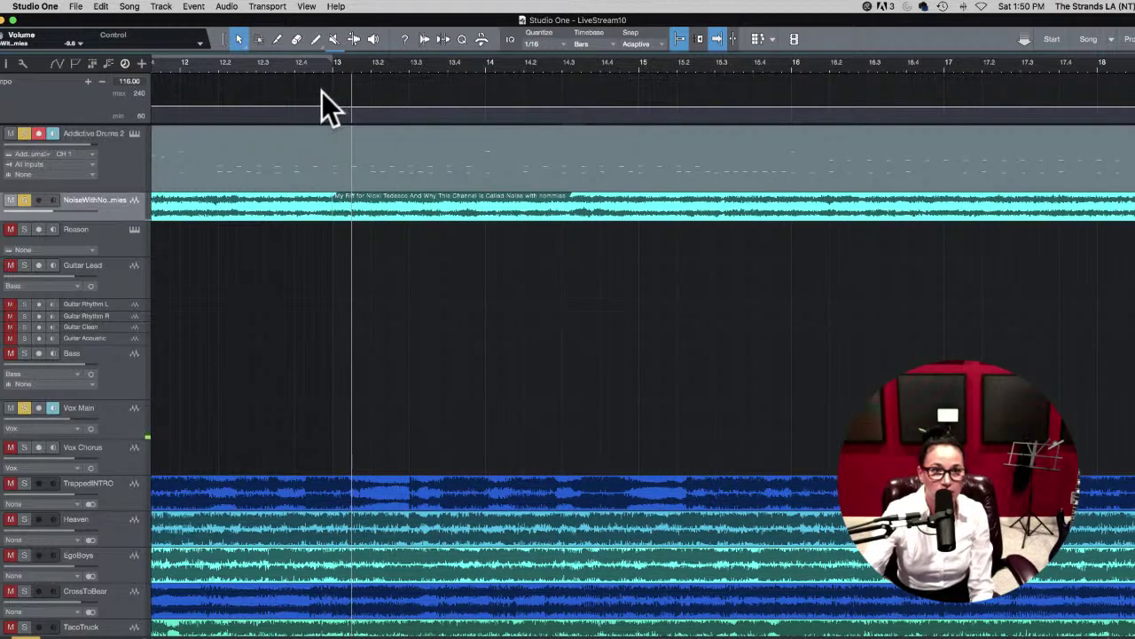
# Step: Check the tempo on both sides of bar 13 and play the riff with the drums from bar 13
pyautogui.hscroll(-2, 322, 93)
pyautogui.click(293, 66)
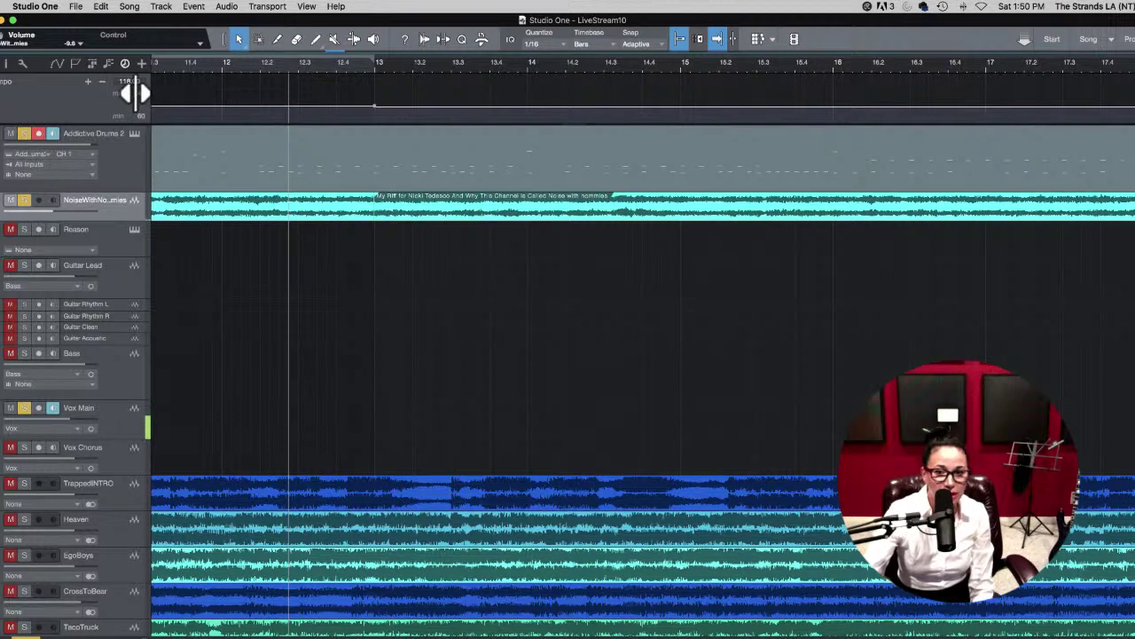
pyautogui.click(441, 65)
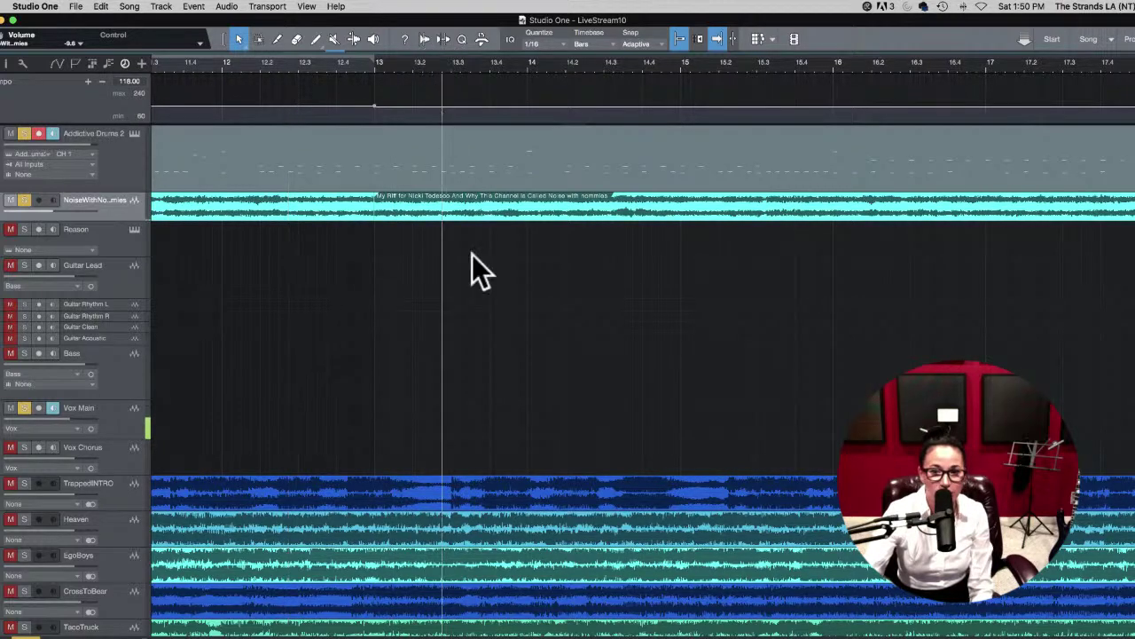
pyautogui.click(375, 66)
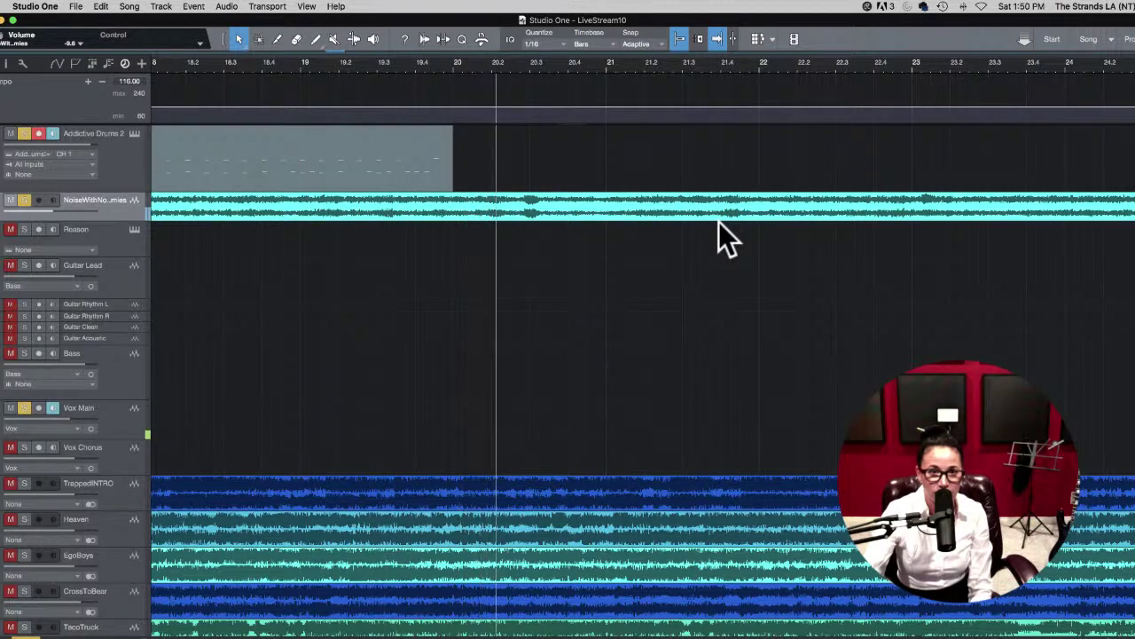
pyautogui.press('space')
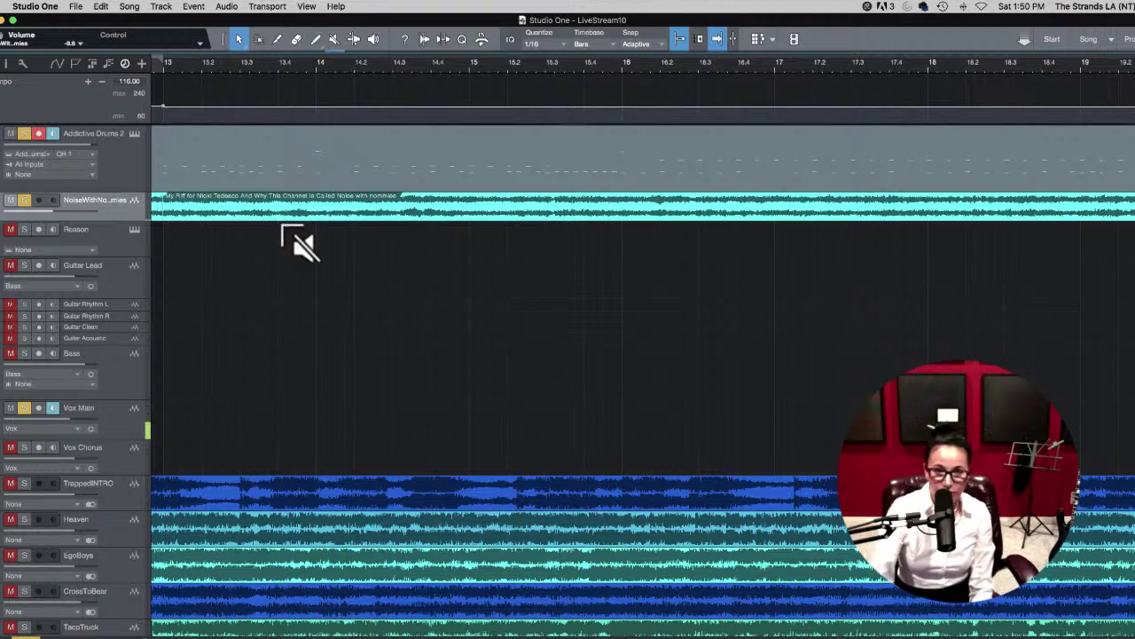
# Step: Play the riff with the drums from bar 4 twice to judge their timing across the aligned sections
pyautogui.scroll(-3, 278, 220)
pyautogui.hscroll(-5, 495, 201)
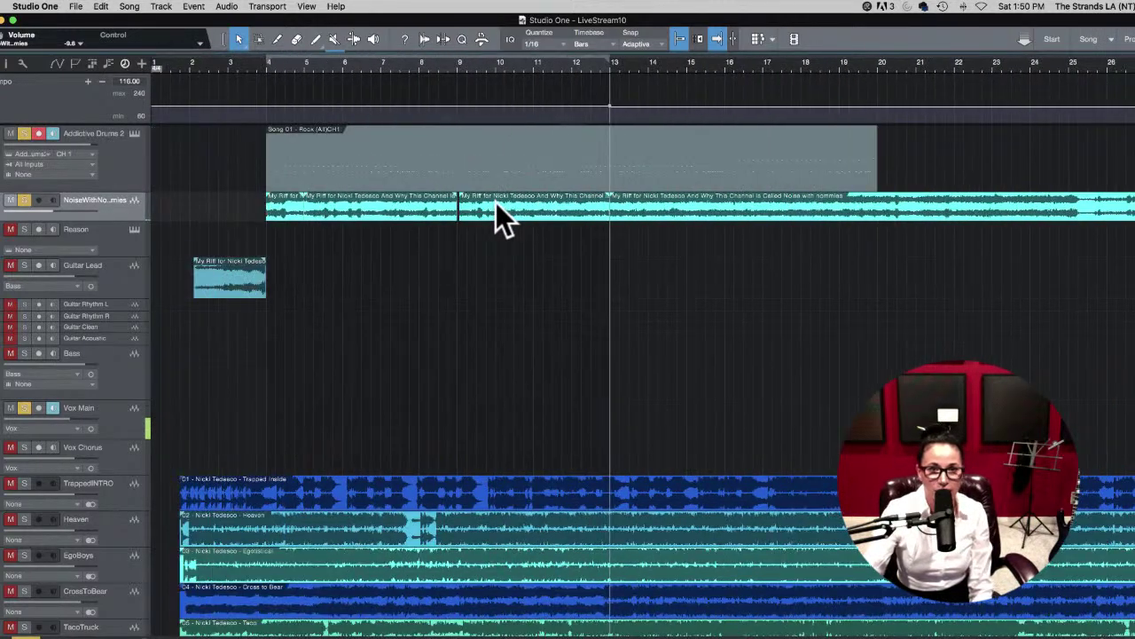
pyautogui.click(264, 64)
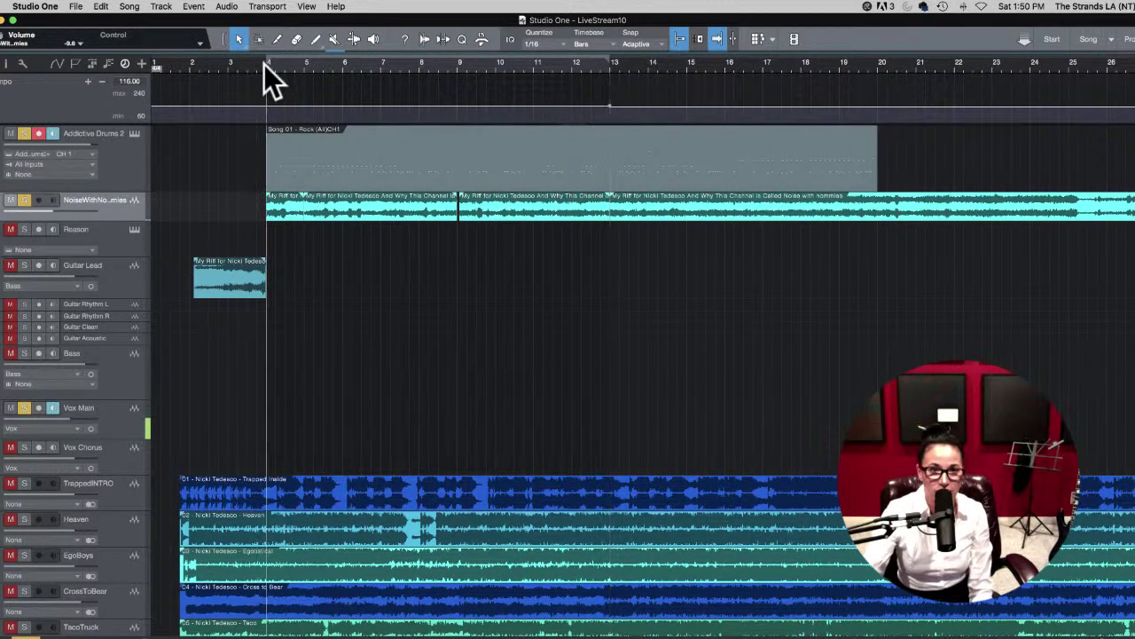
pyautogui.press('space')
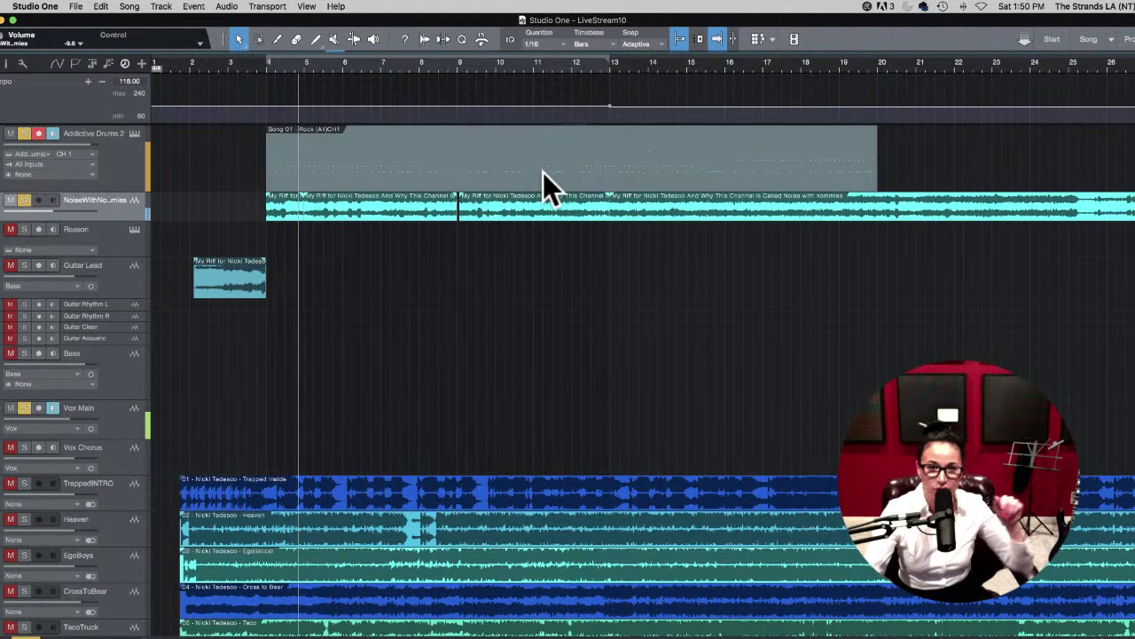
pyautogui.press('space')
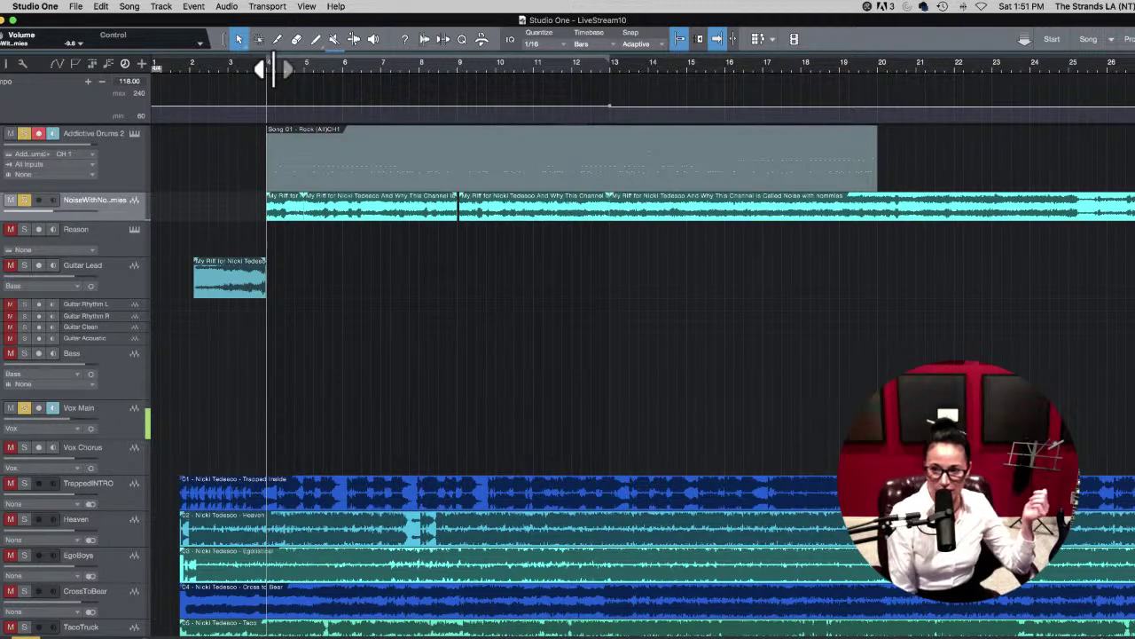
pyautogui.press('space')
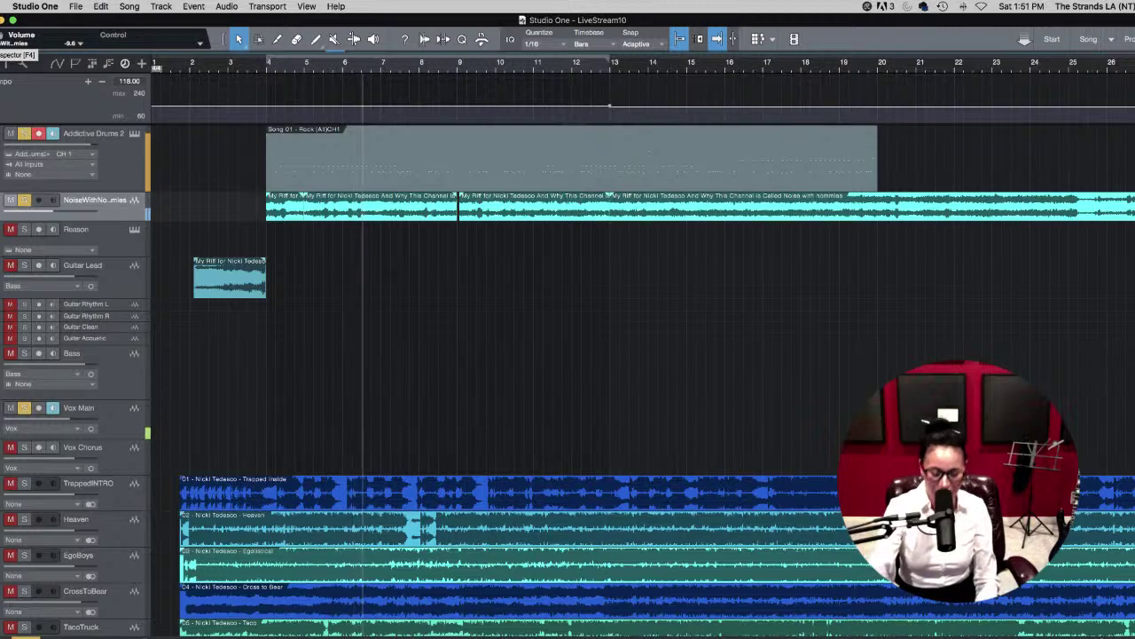
pyautogui.press('e')
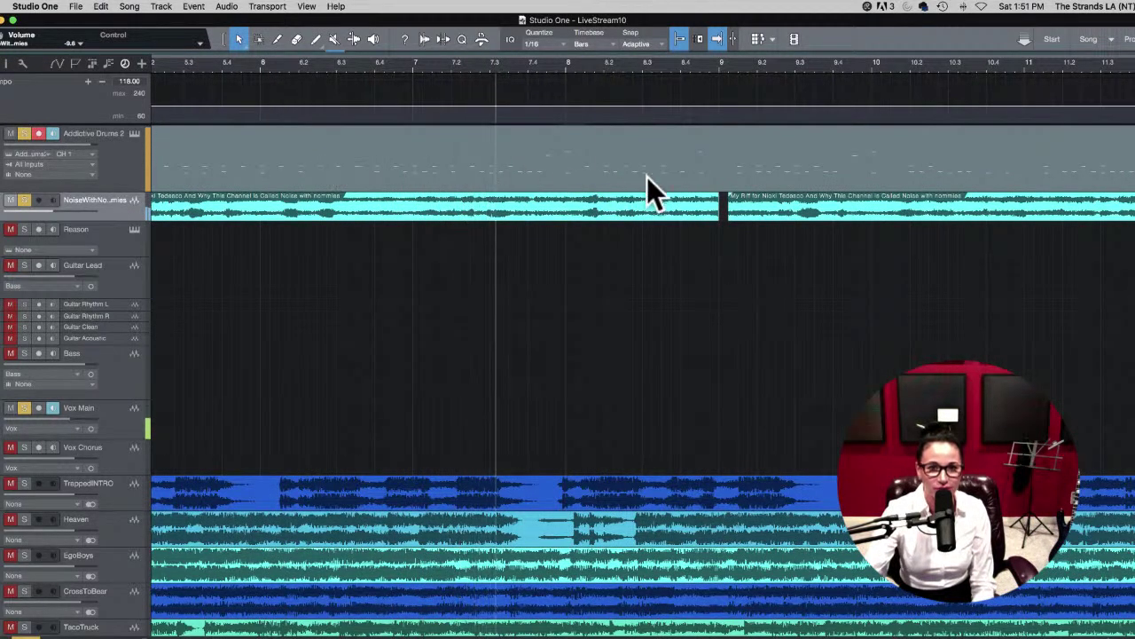
pyautogui.press('space')
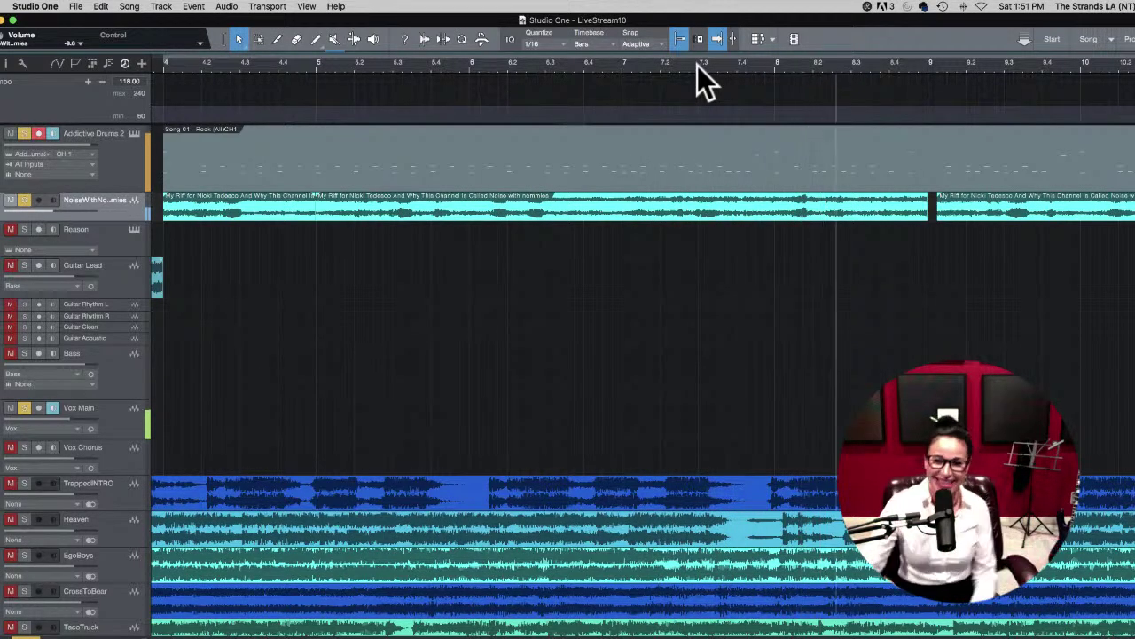
pyautogui.press('space')
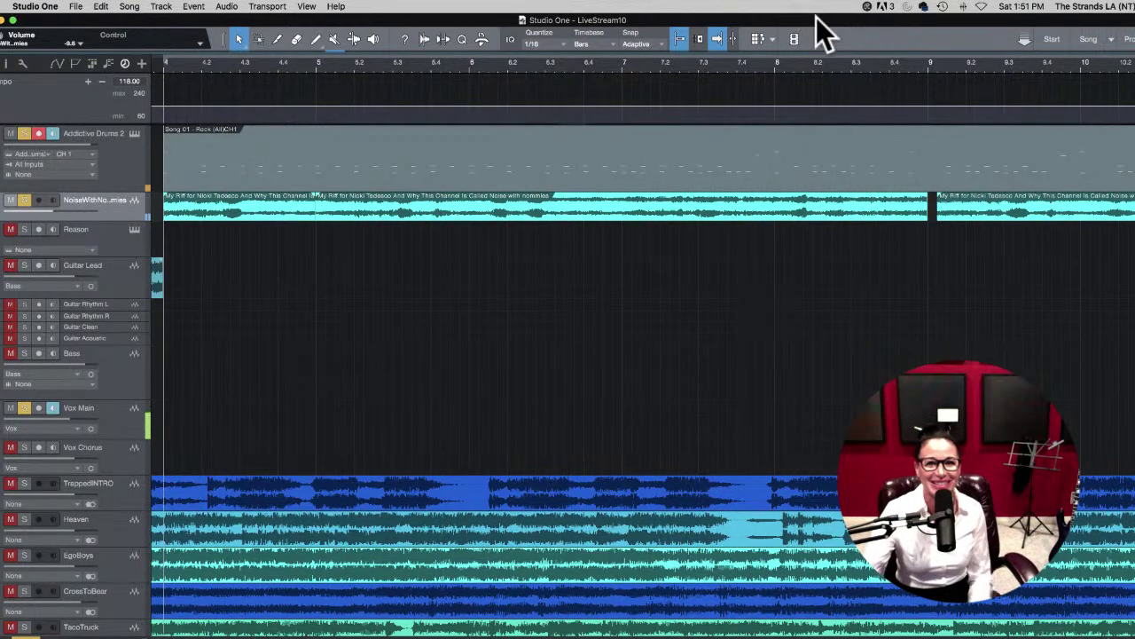
# Step: Open the Addictive Drums 2 instrument and limit its rock search to fills only
pyautogui.click(698, 68)
pyautogui.click(135, 134)
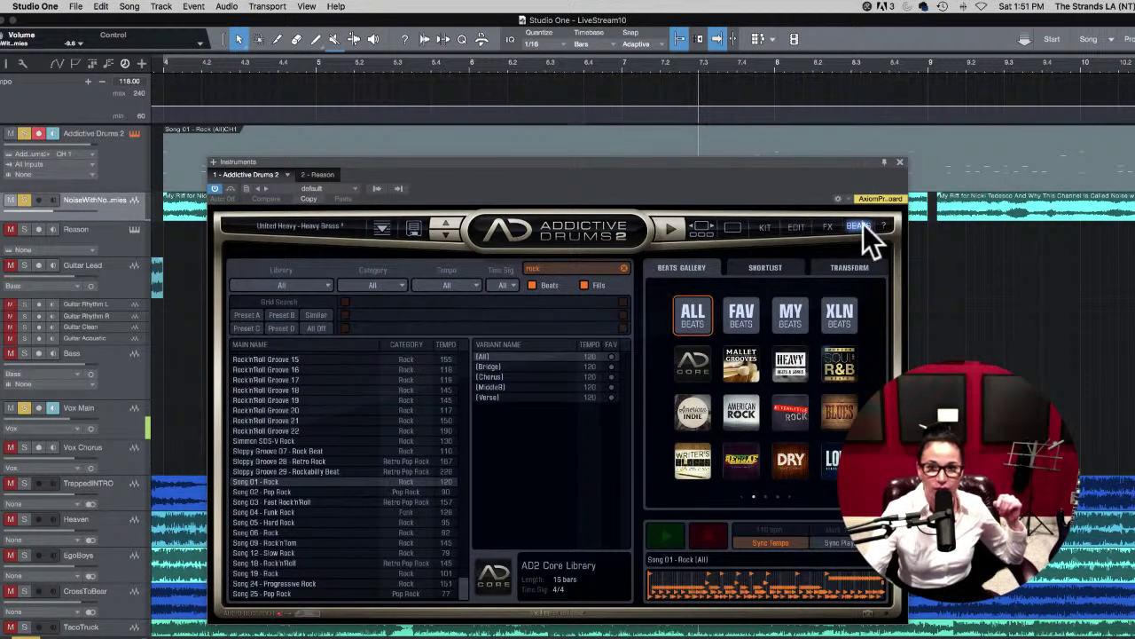
pyautogui.click(532, 285)
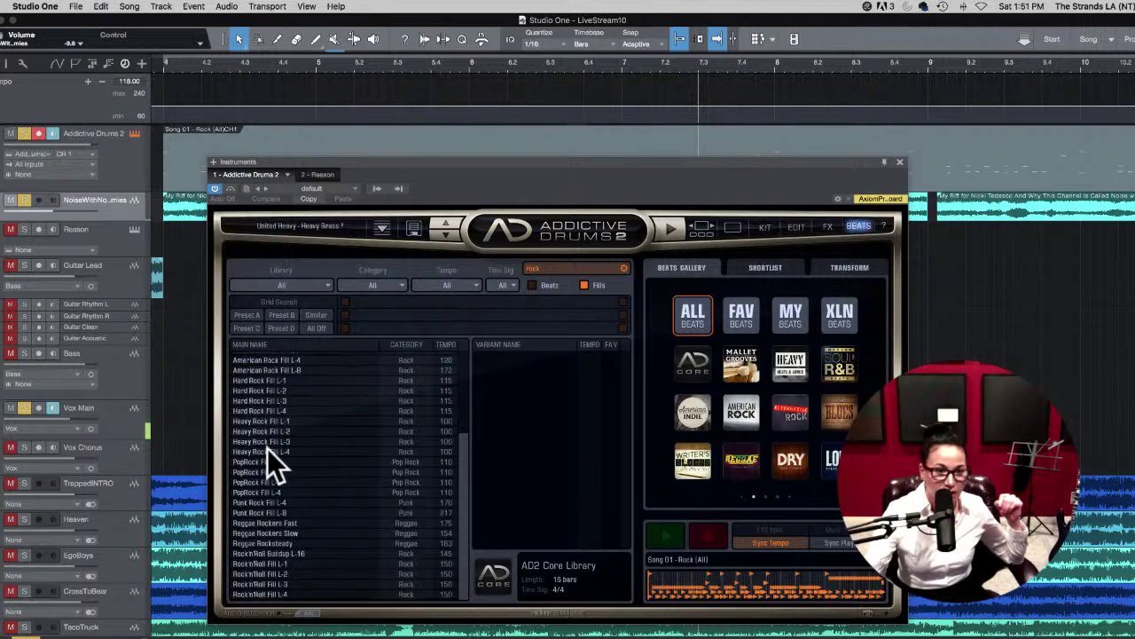
# Step: Audition Rock'n'Roll Fill L-1 01 along with the song and return the playhead to just before bar 7
pyautogui.click(268, 562)
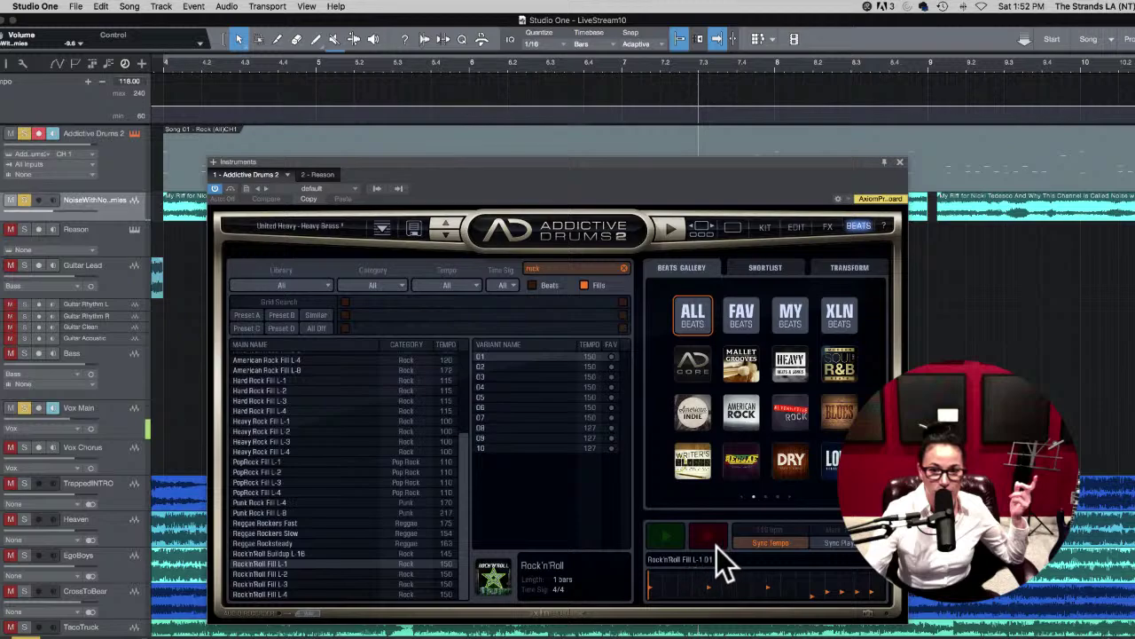
pyautogui.click(670, 539)
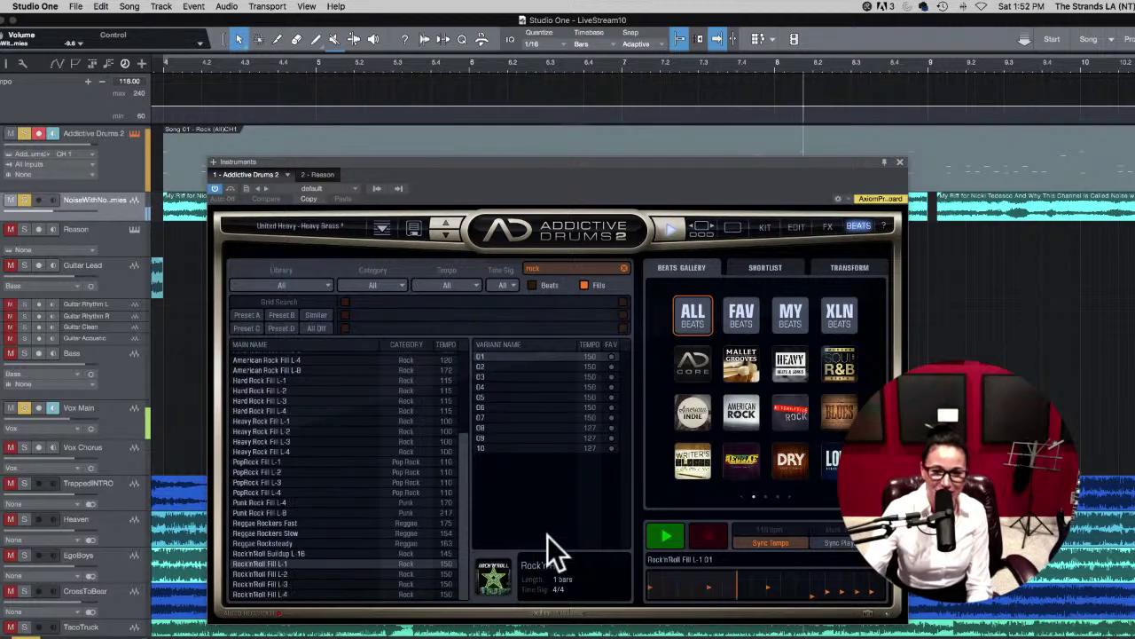
pyautogui.click(670, 537)
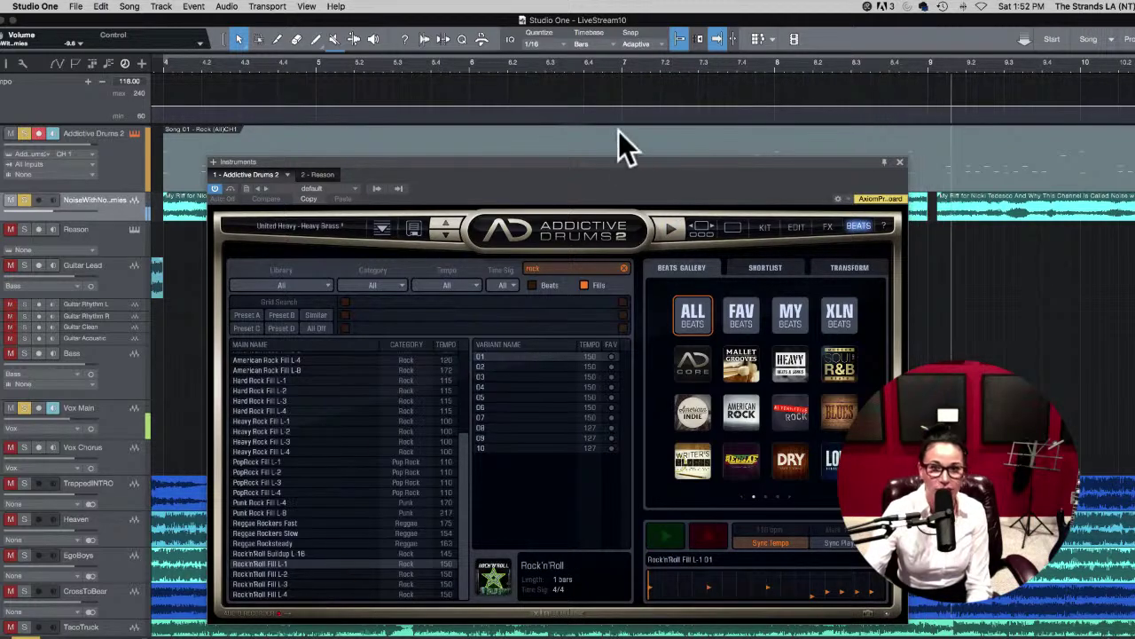
pyautogui.click(616, 61)
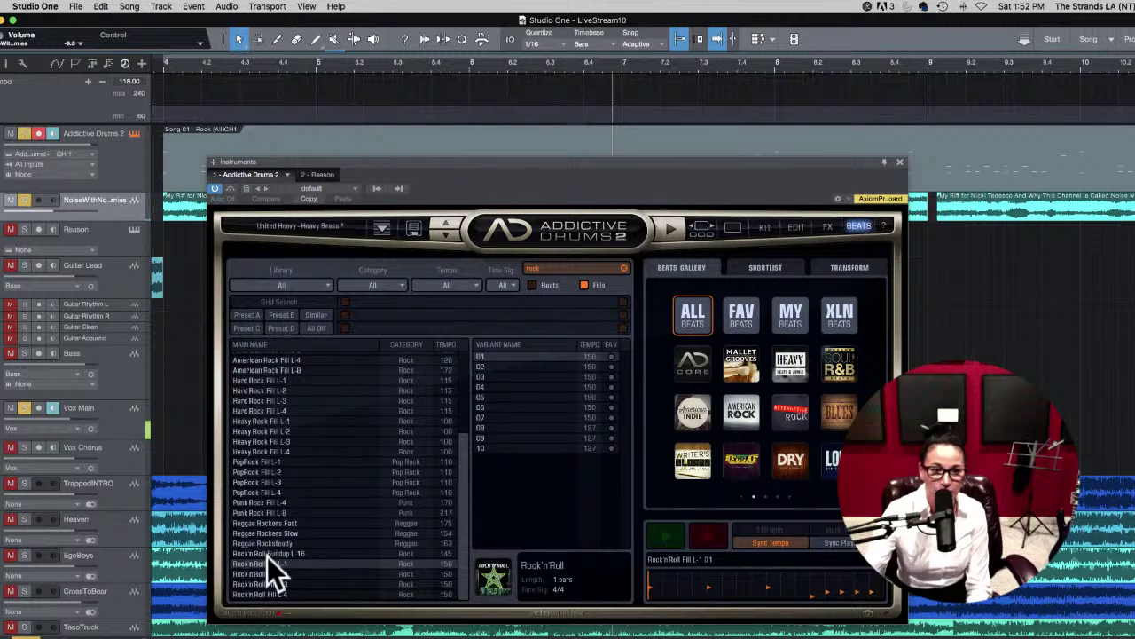
# Step: Audition the first variants of Rock'n'Roll Fill L-2, L-3 and L-4
pyautogui.click(314, 572)
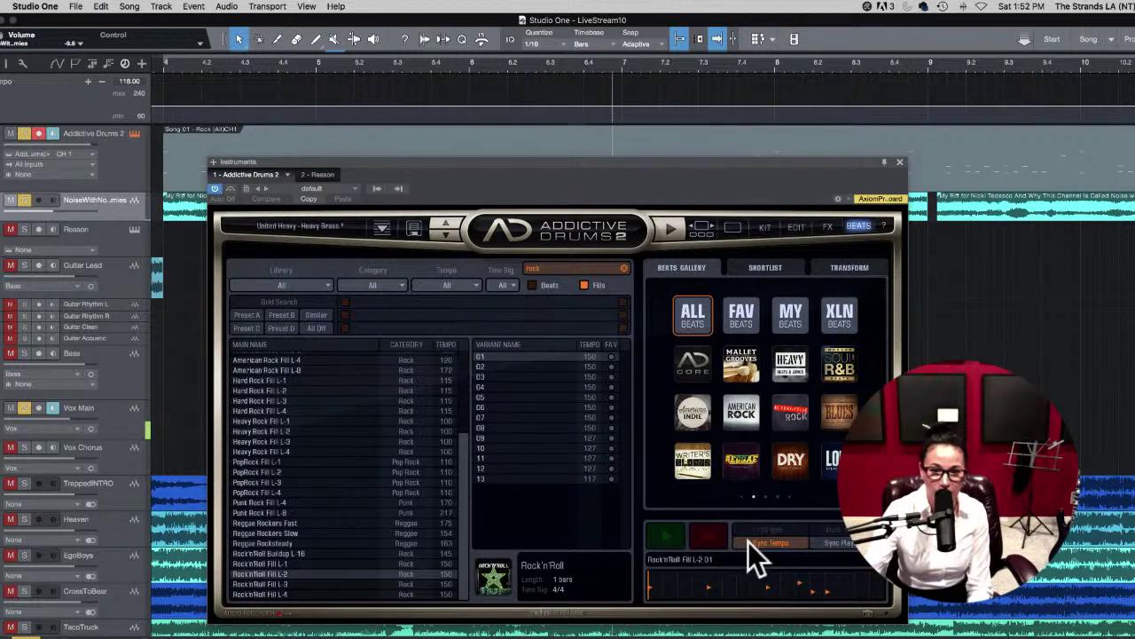
pyautogui.click(668, 539)
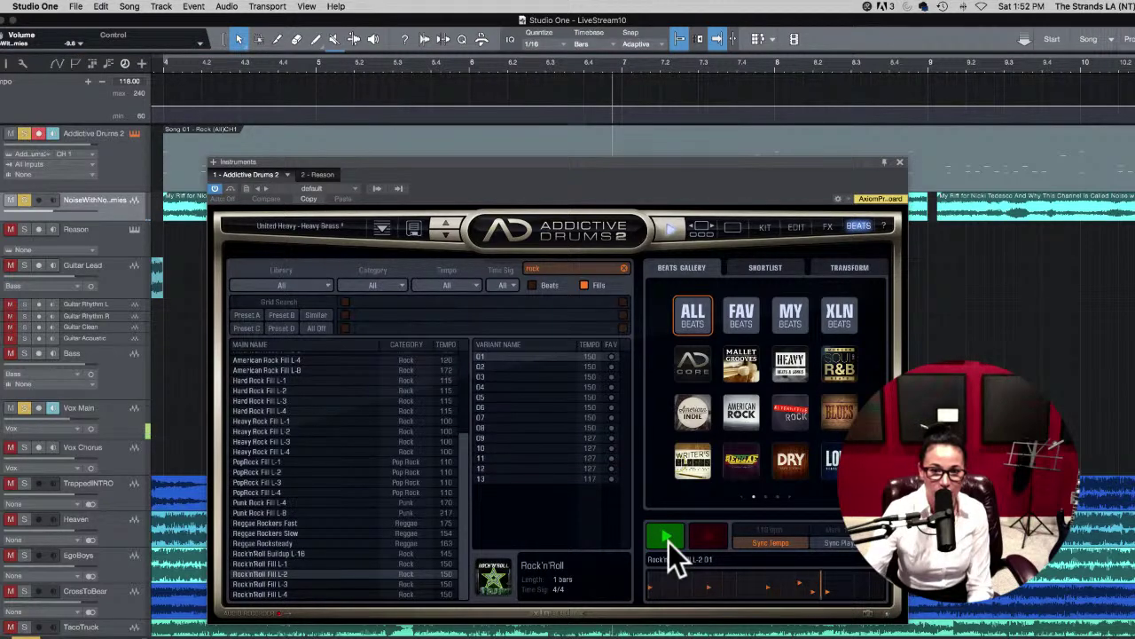
pyautogui.click(276, 585)
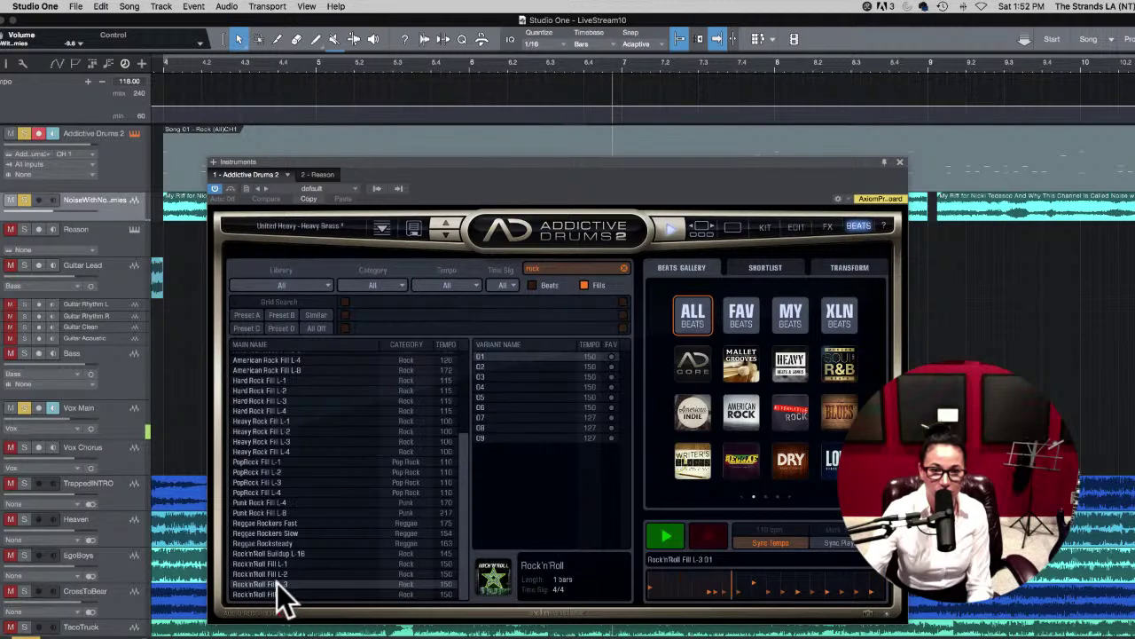
pyautogui.click(283, 591)
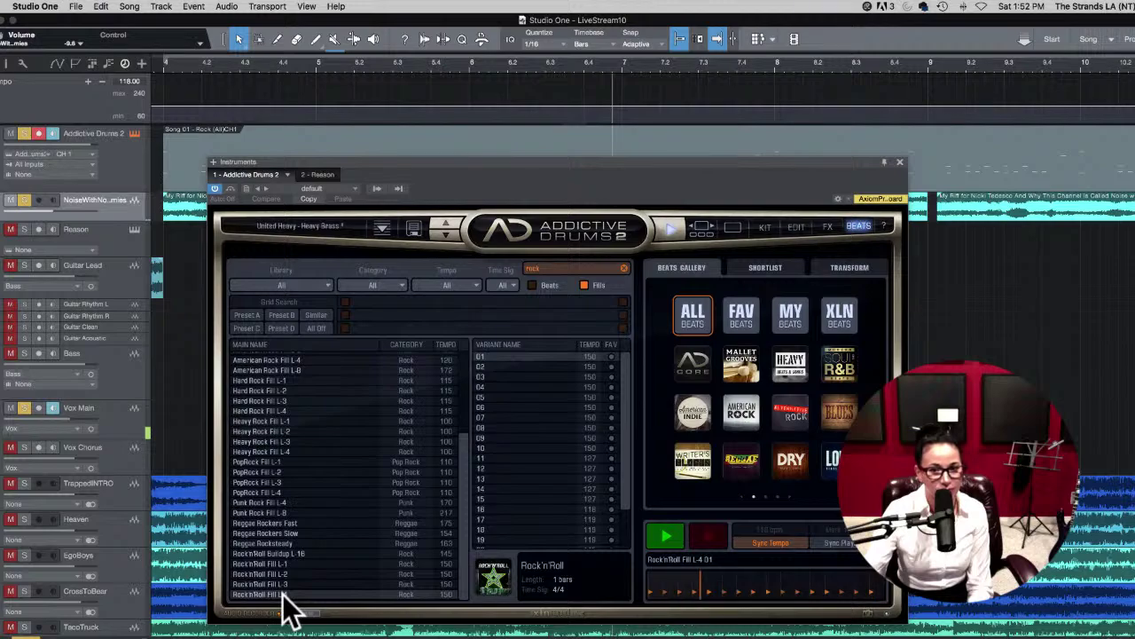
pyautogui.click(665, 534)
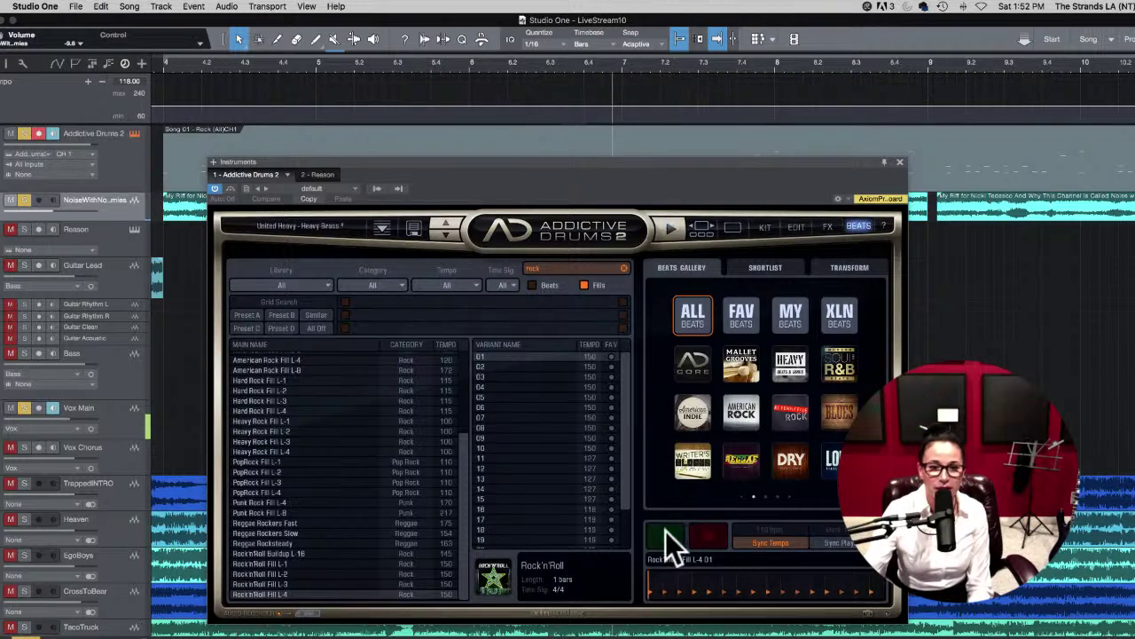
# Step: Reselect Rock'n'Roll Fill L-1 and audition its variant 01 along with the song from bar 7
pyautogui.scroll(1, 257, 532)
pyautogui.click(281, 571)
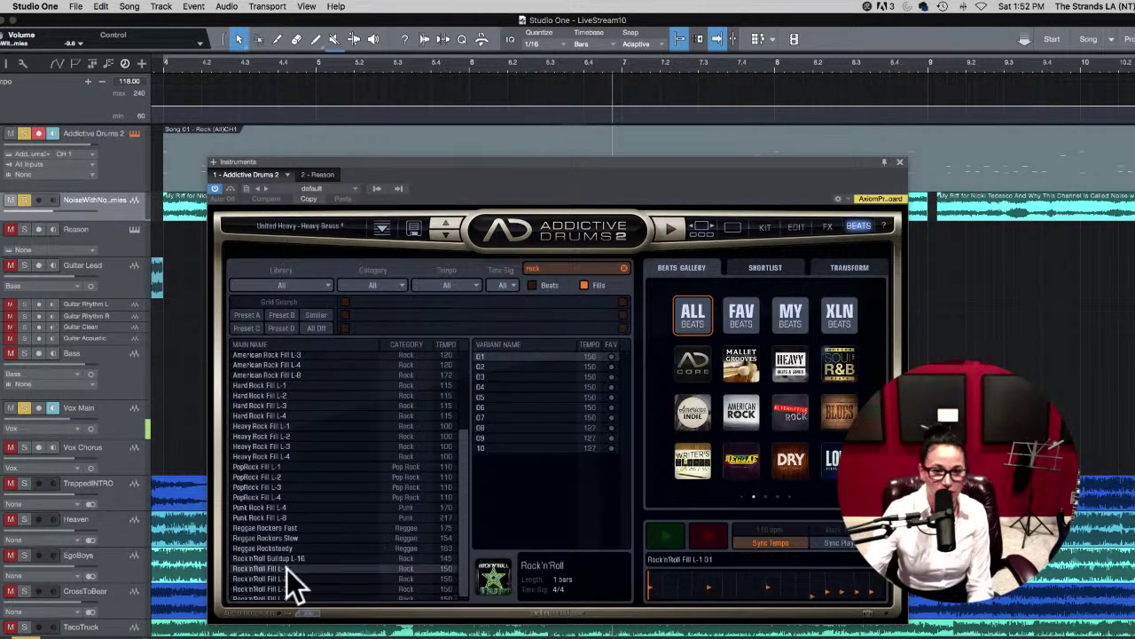
pyautogui.click(619, 64)
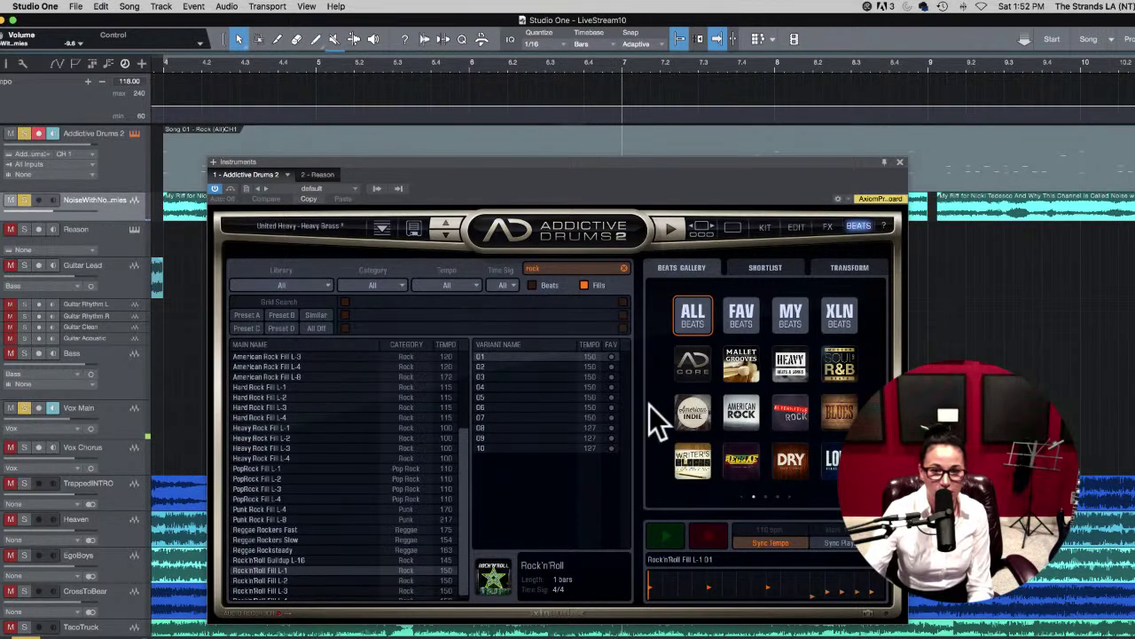
pyautogui.click(663, 532)
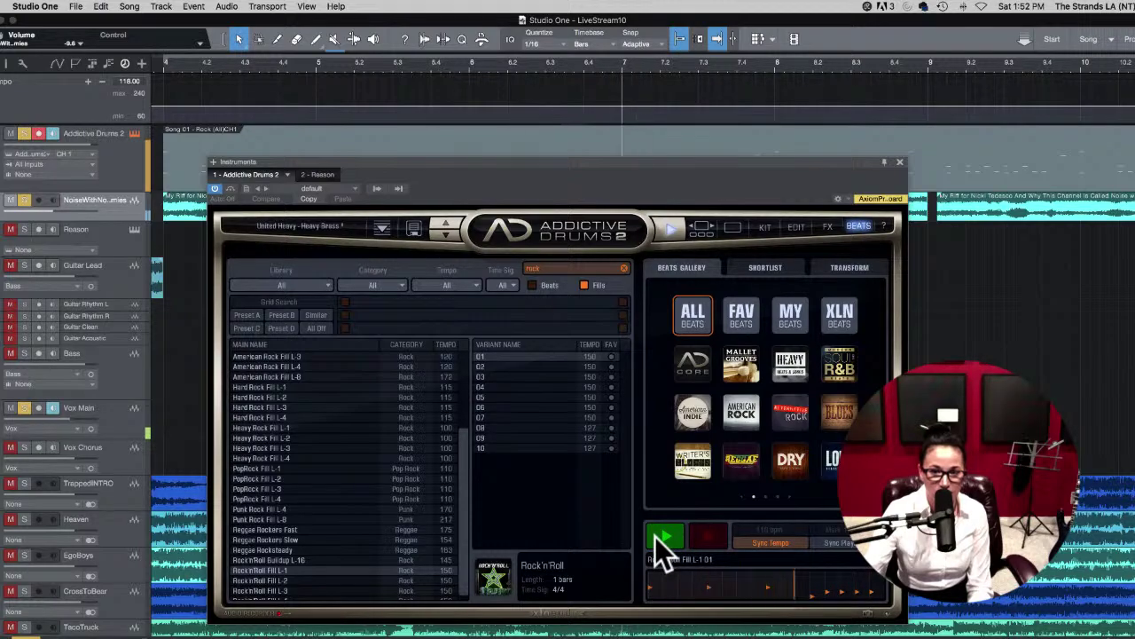
pyautogui.click(650, 538)
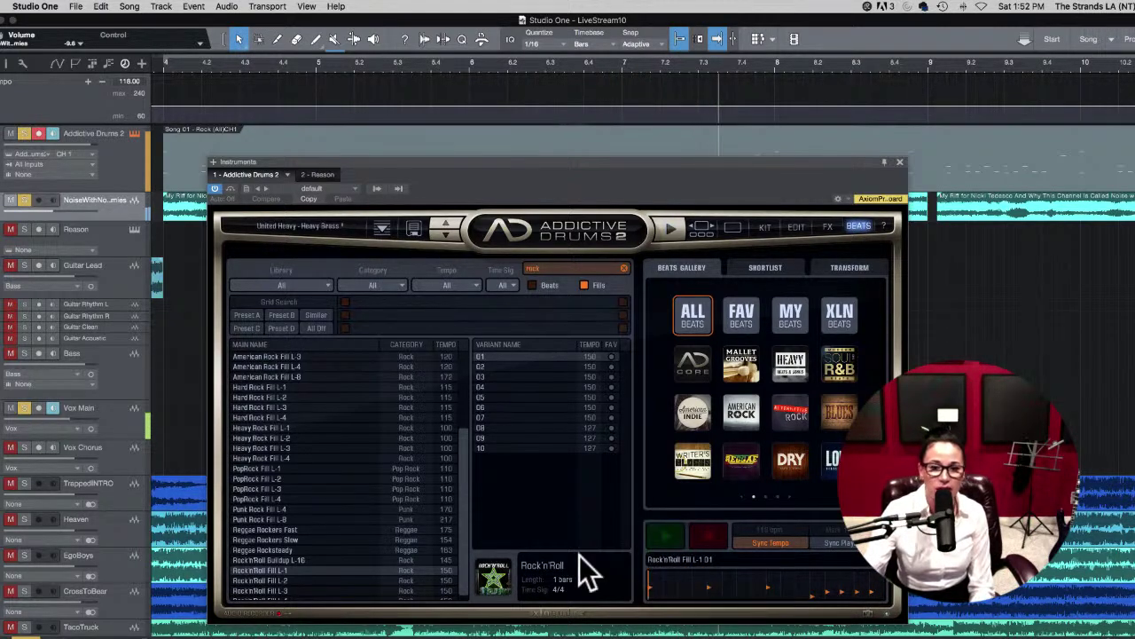
pyautogui.click(639, 62)
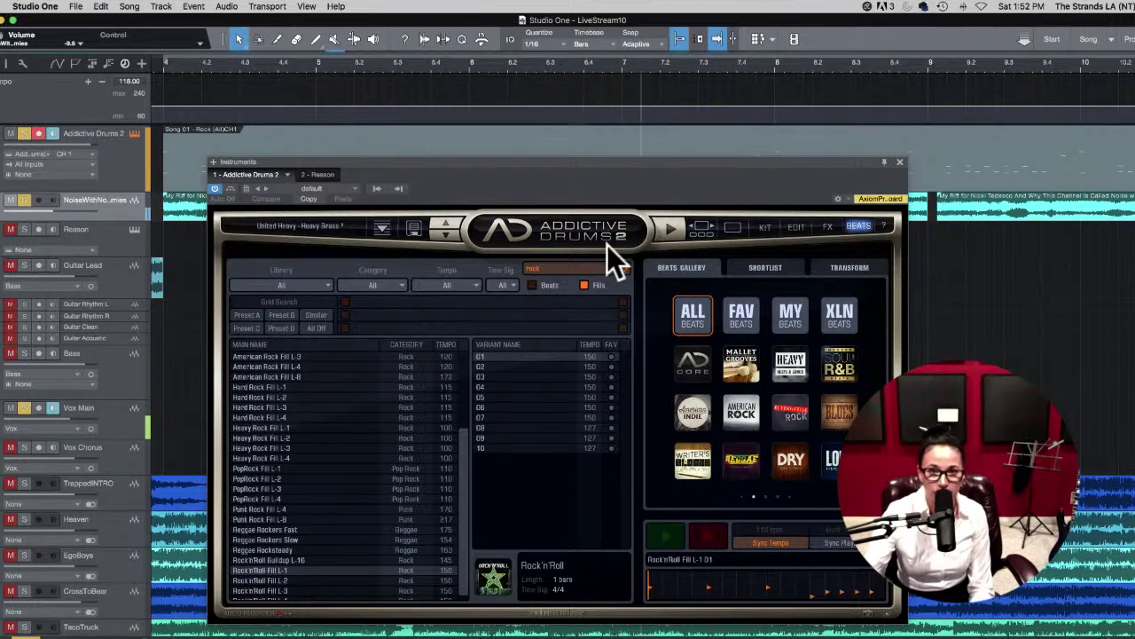
pyautogui.click(279, 571)
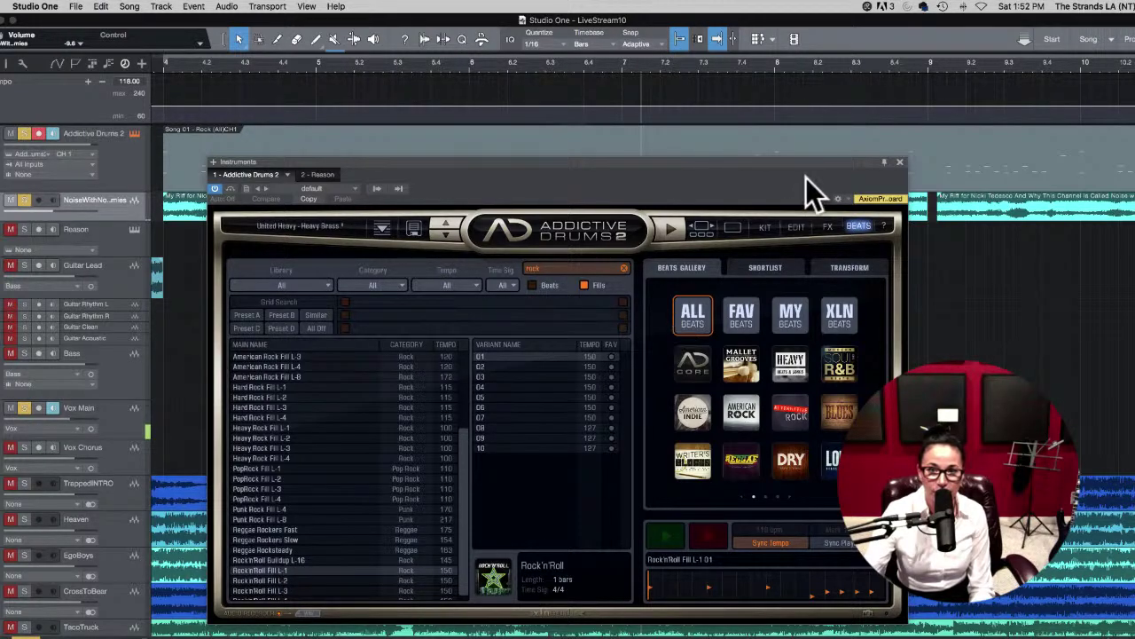
# Step: Close the instrument window and listen to the song from bar 7, then again from beat 7.4
pyautogui.click(685, 135)
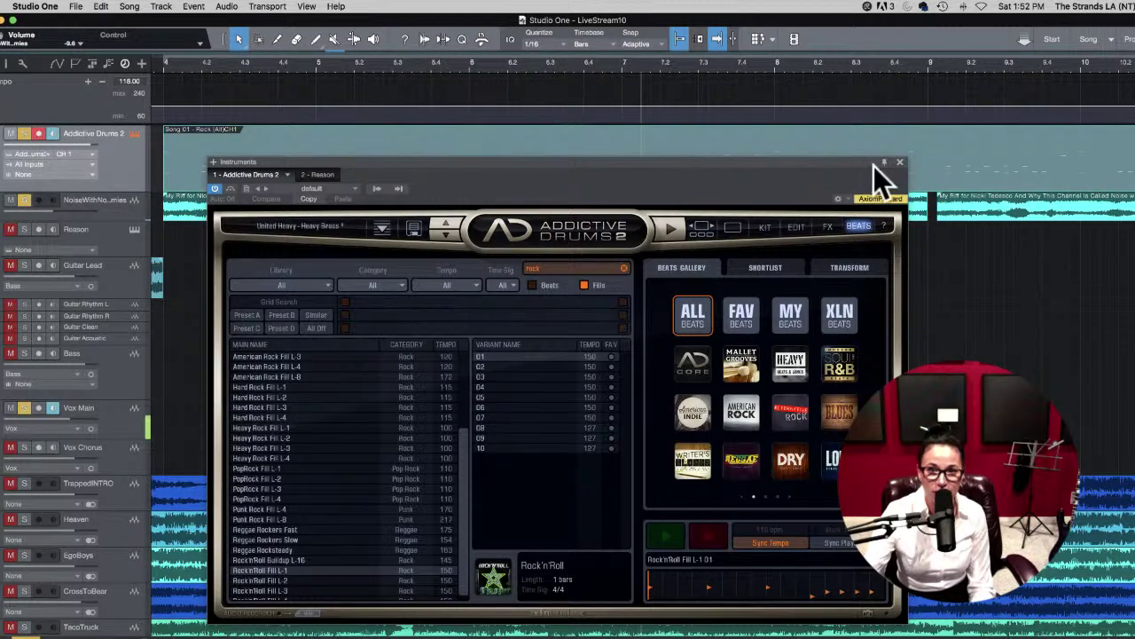
pyautogui.click(900, 160)
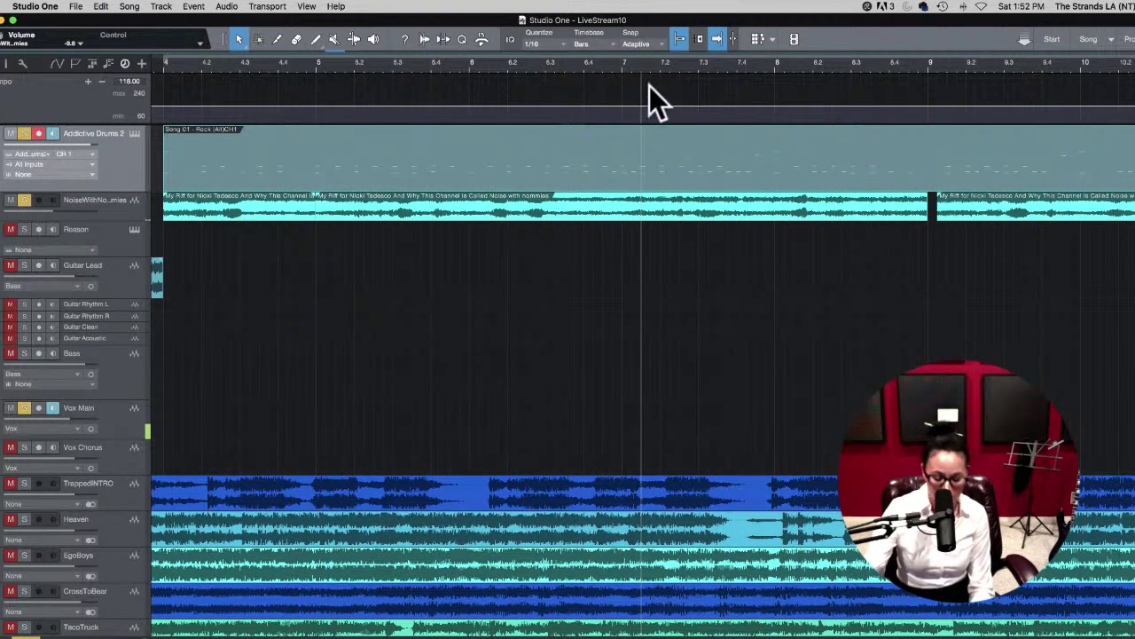
pyautogui.press('space')
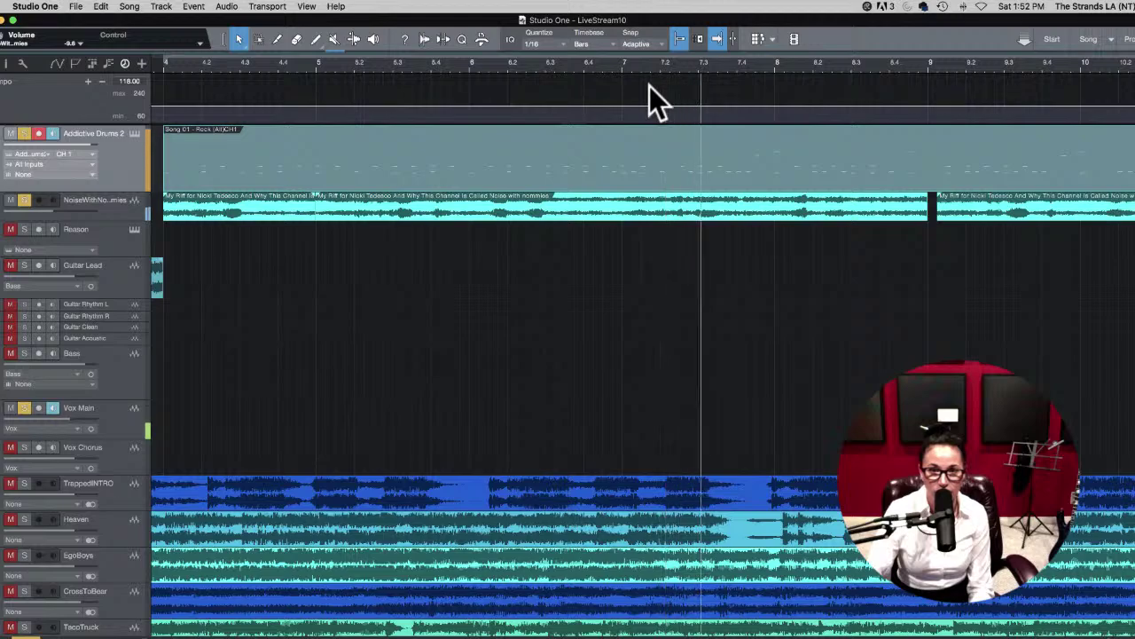
pyautogui.press('space')
pyautogui.click(736, 69)
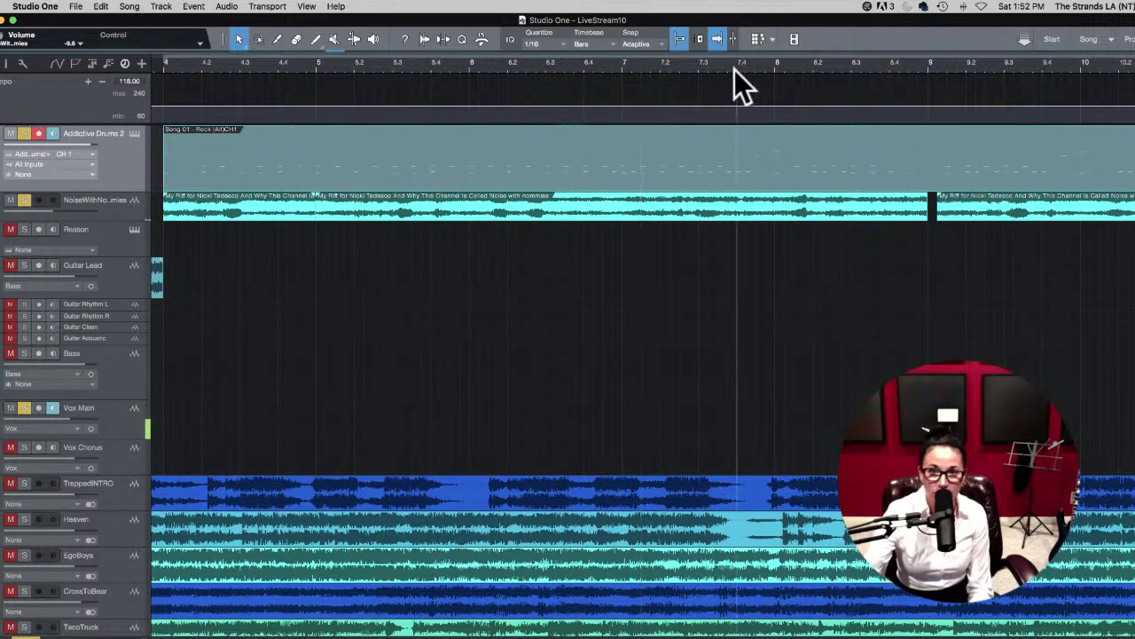
pyautogui.press('space')
pyautogui.press('space')
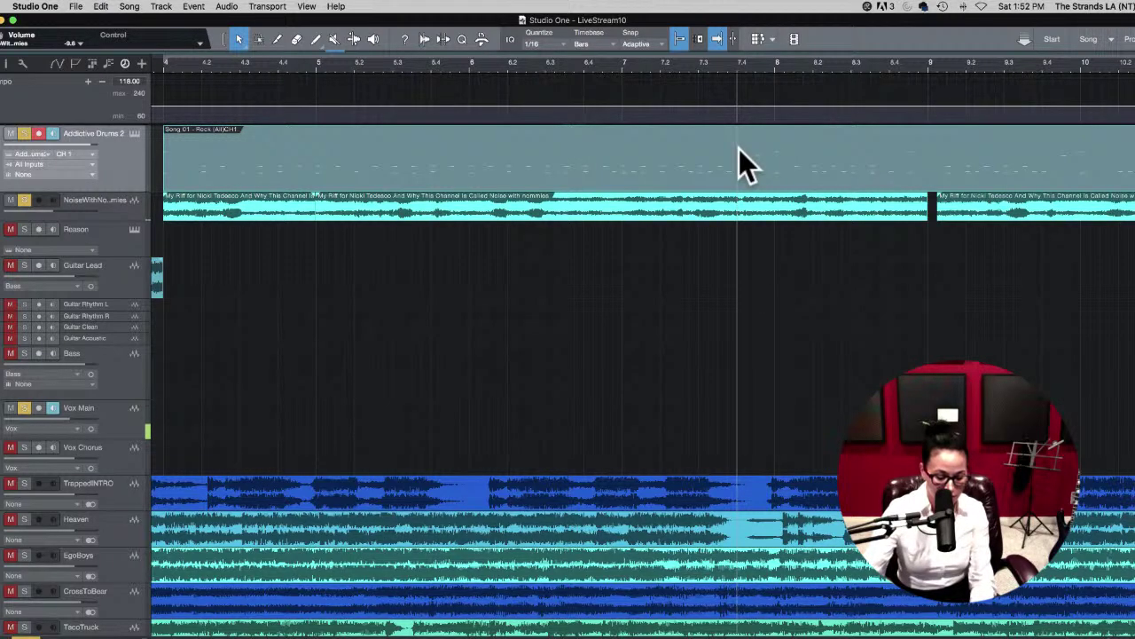
# Step: Split the Song 01 - Rock drum part at beat 7.4 and at bar 8, and delete the piece between the cuts
pyautogui.press('3')
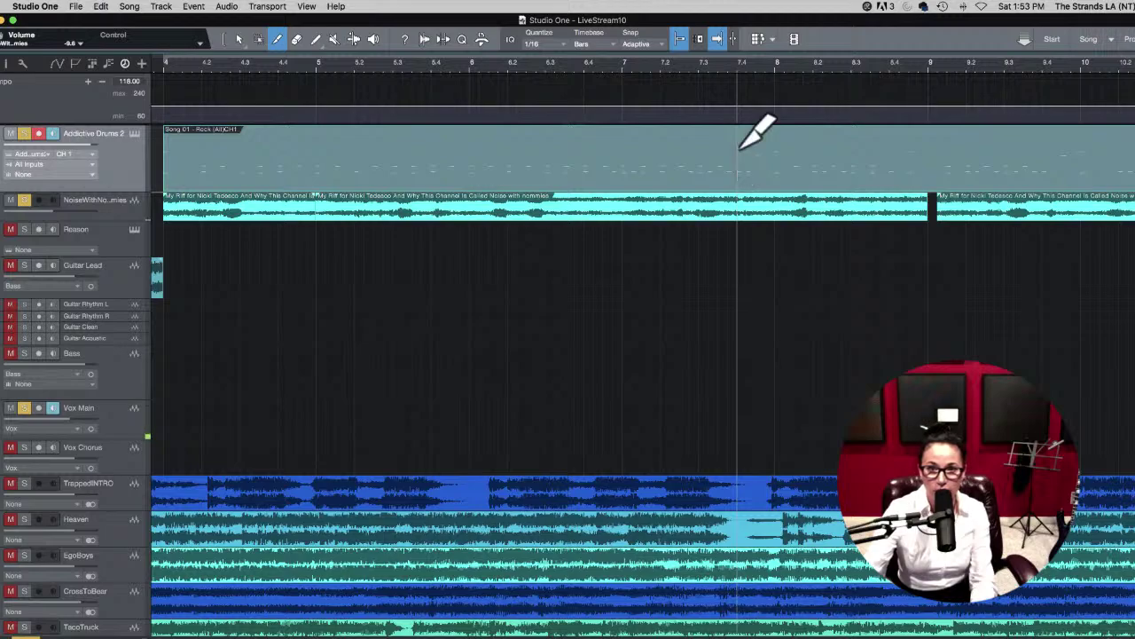
pyautogui.hscroll(5, 772, 146)
pyautogui.hscroll(-5, 621, 142)
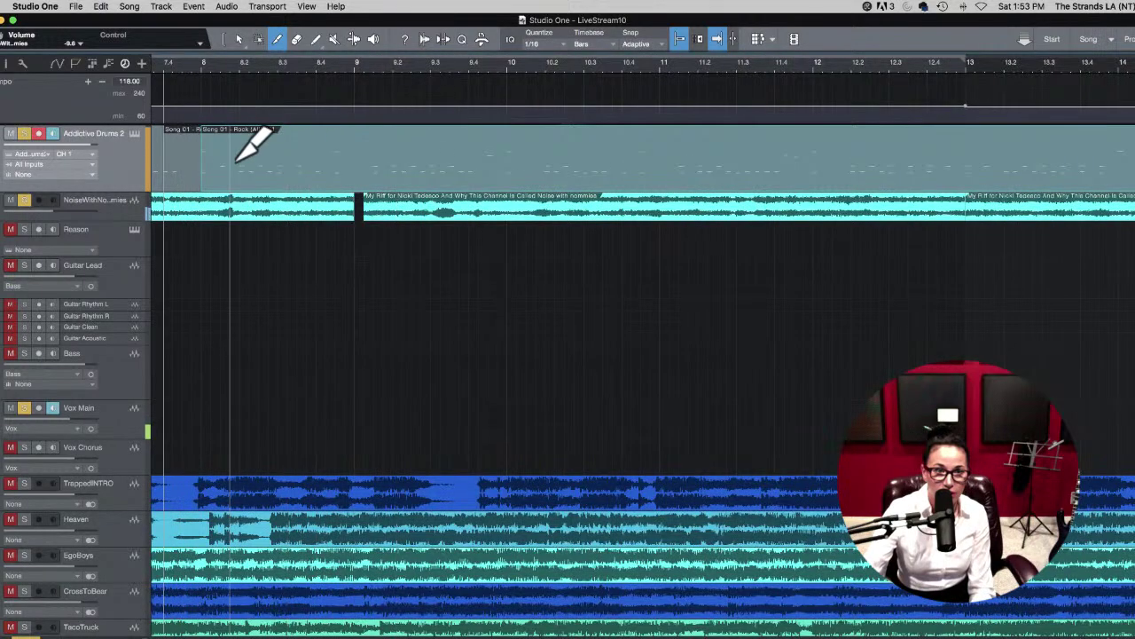
pyautogui.click(192, 159)
pyautogui.press('1')
pyautogui.click(187, 165)
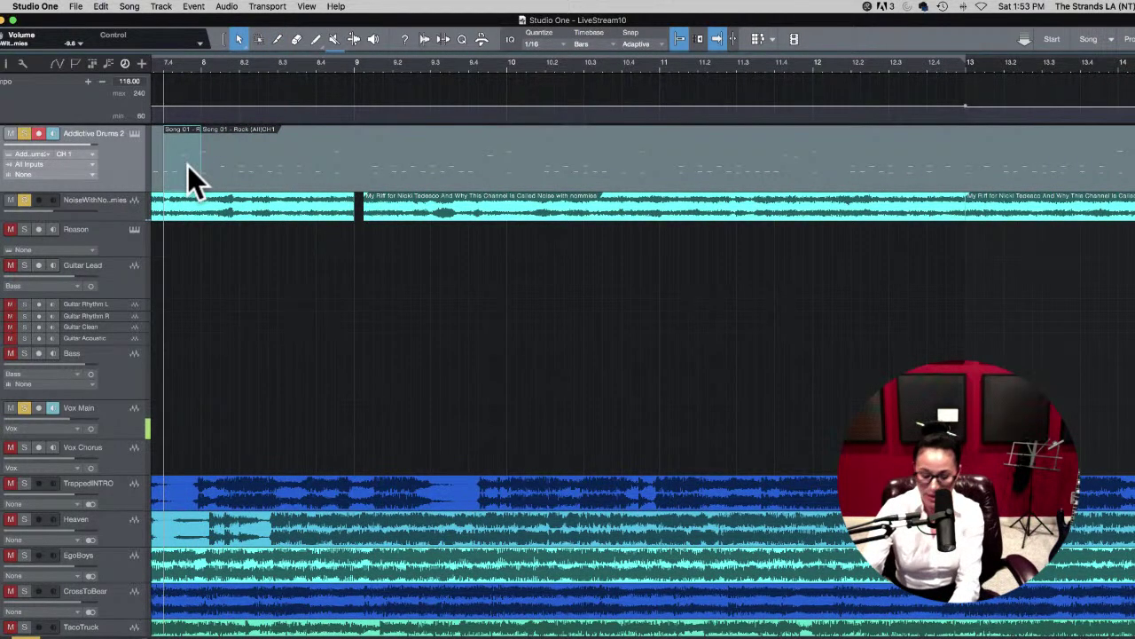
pyautogui.press('Delete')
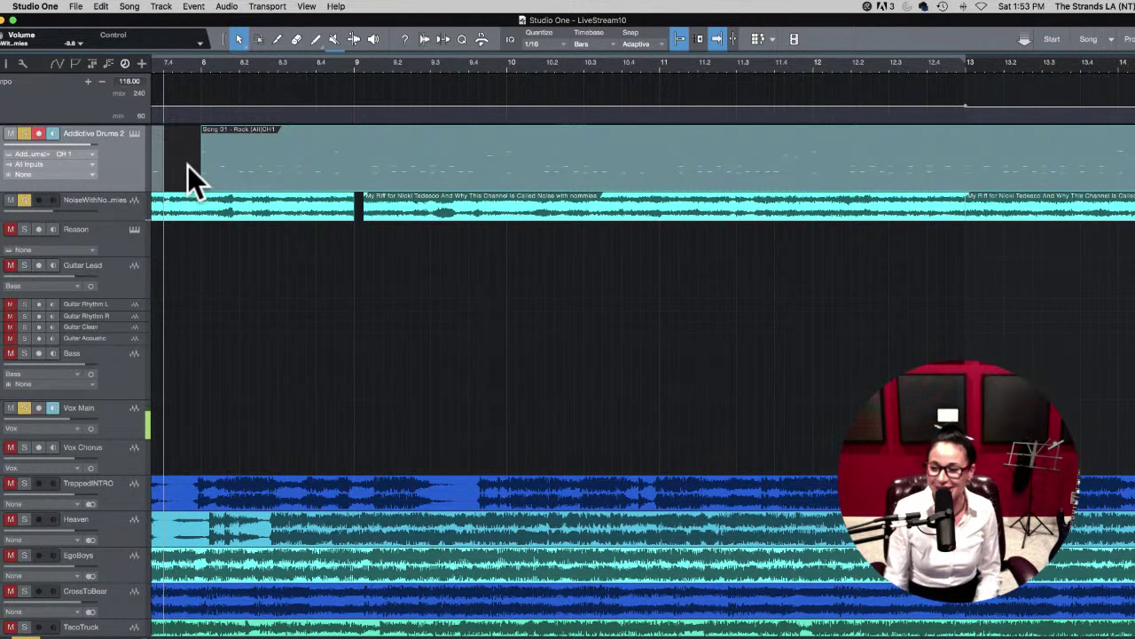
pyautogui.press('F4')
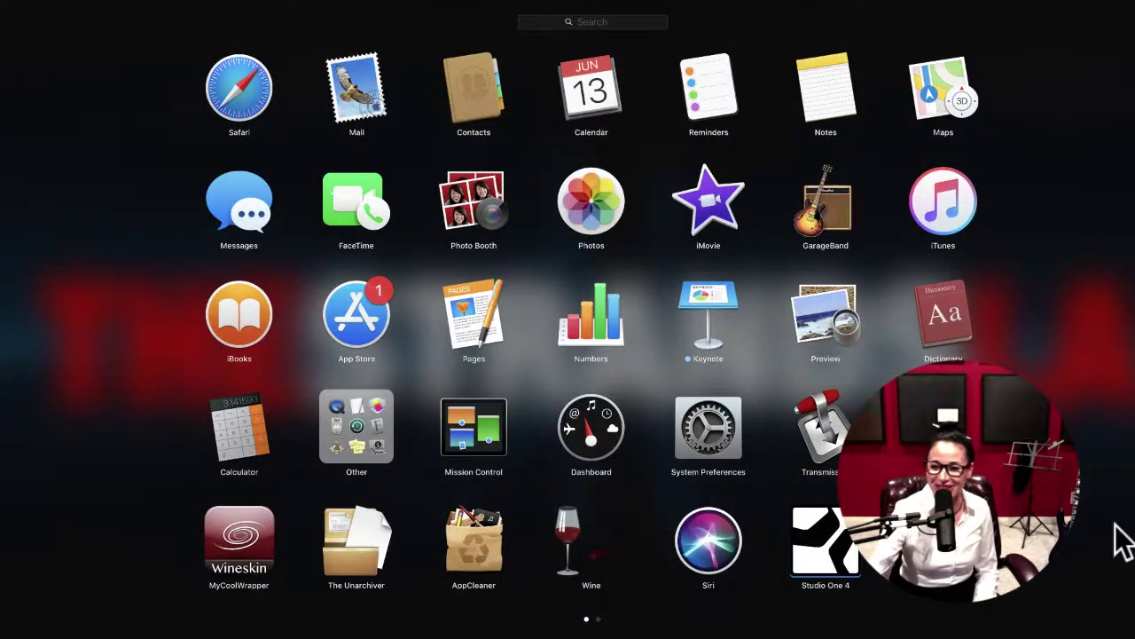
pyautogui.press('F4')
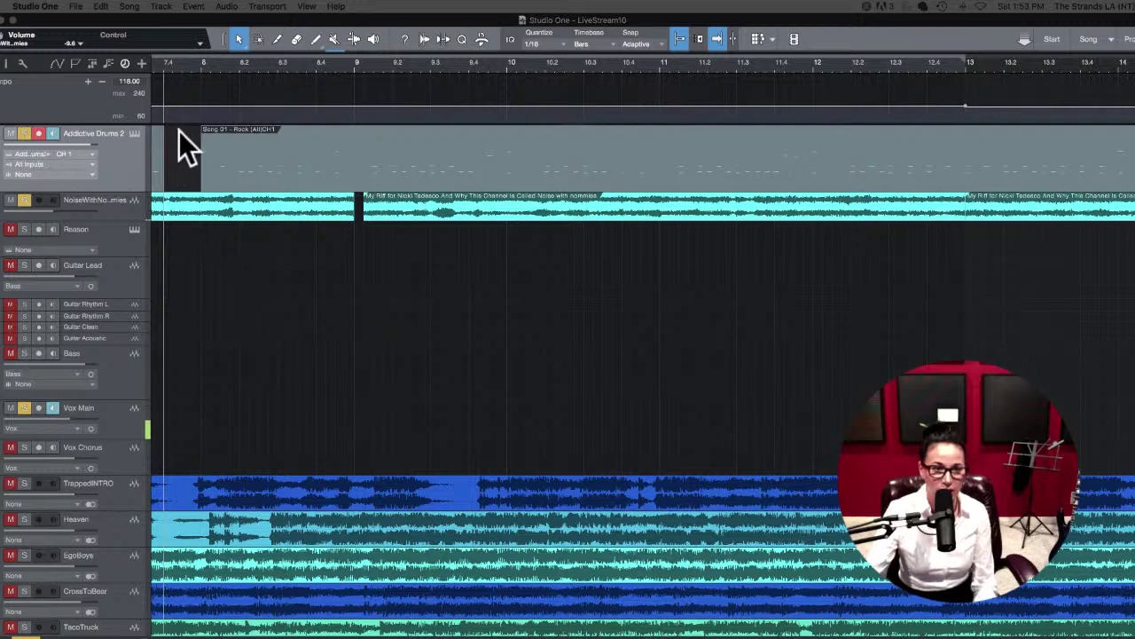
# Step: Add the Rock'n'Roll Fill L-1 01 from Addictive Drums 2 to the drum track at bar 7 and close the instrument window
pyautogui.click(162, 66)
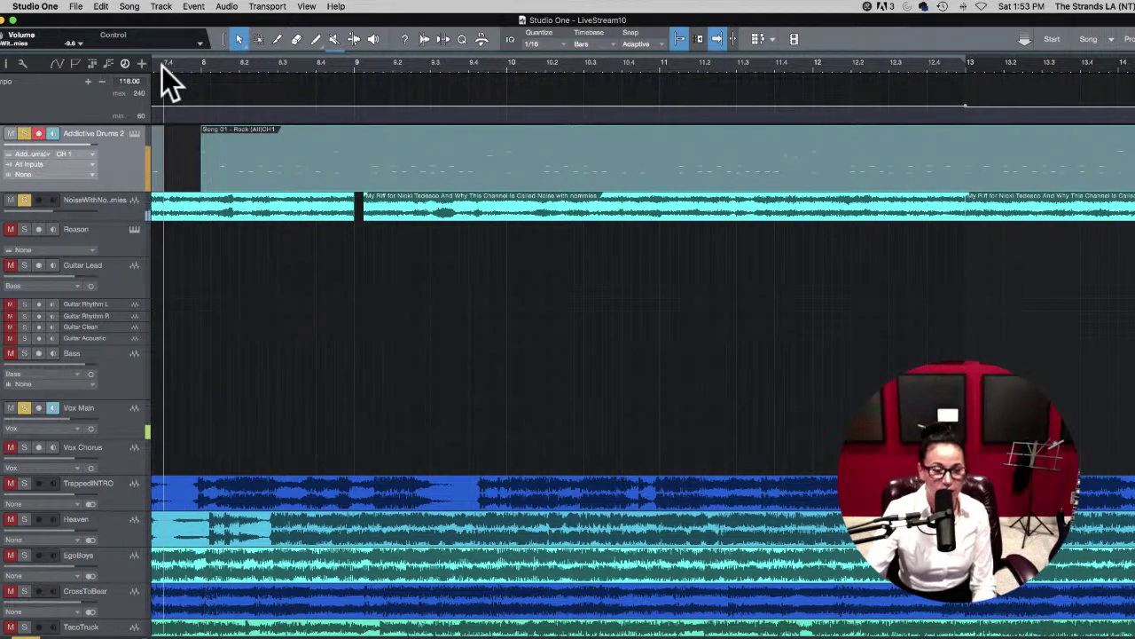
pyautogui.hscroll(-3, 231, 251)
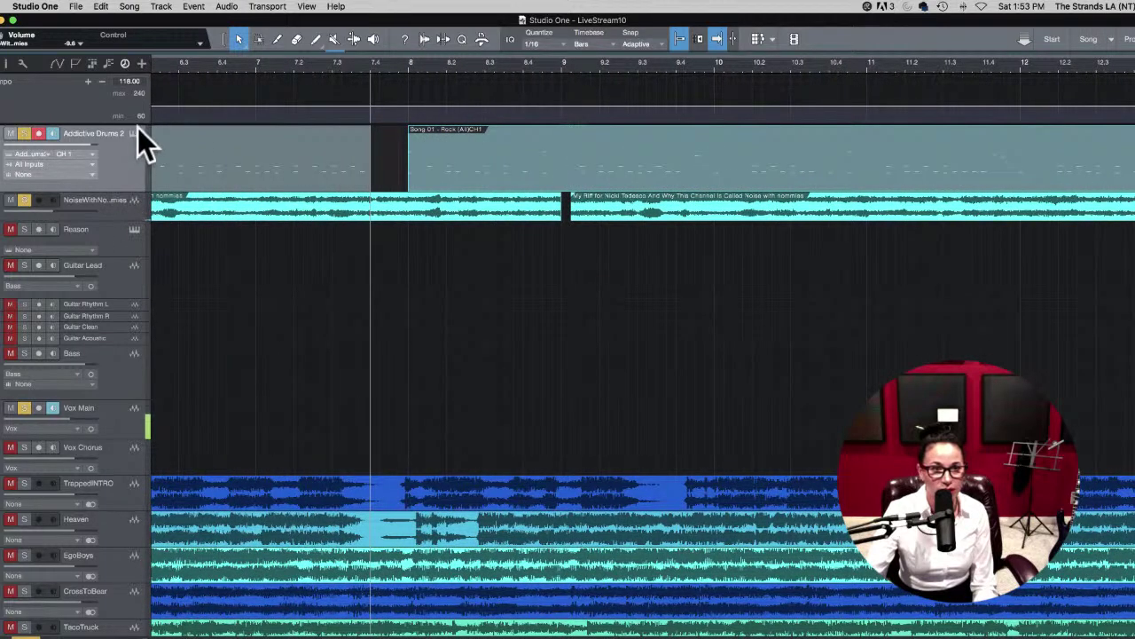
pyautogui.click(134, 133)
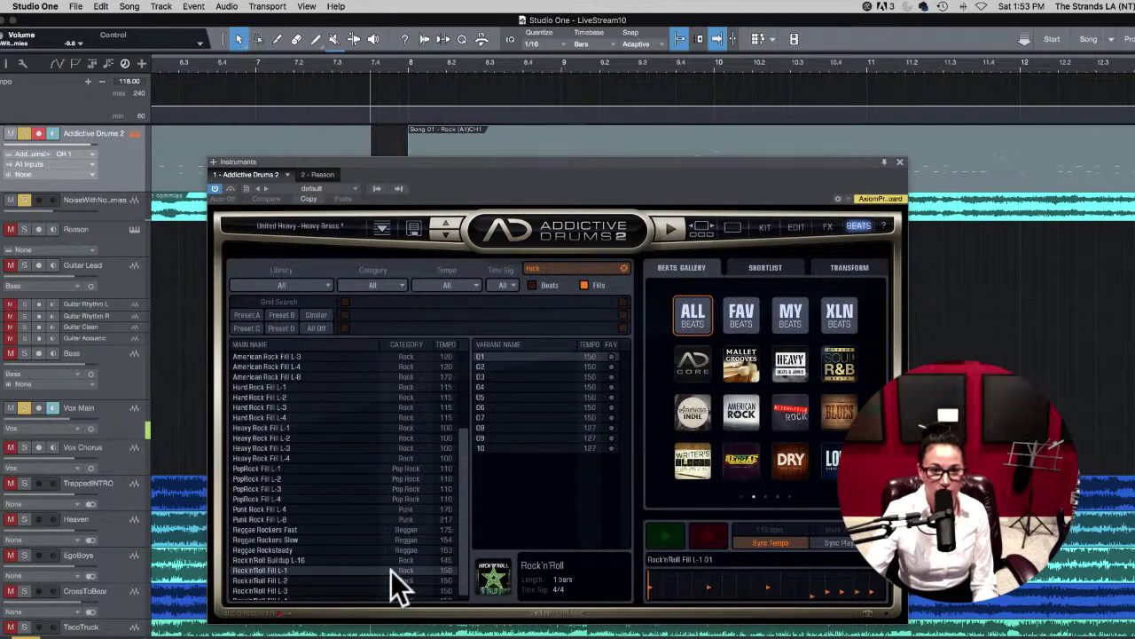
pyautogui.moveTo(391, 571); pyautogui.dragTo(281, 129)
pyautogui.click(899, 163)
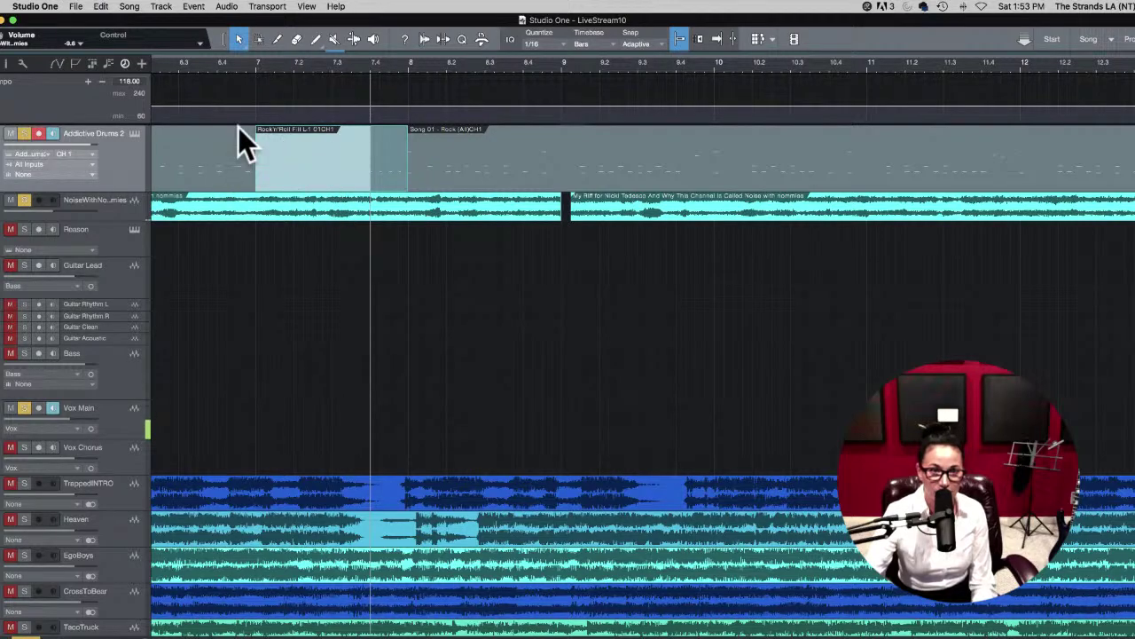
# Step: Open the drum part around bar 7 in the note editor and delete the fill's C2 notes at beats 7.1, 7.2 and 7.3
pyautogui.doubleClick(248, 177)
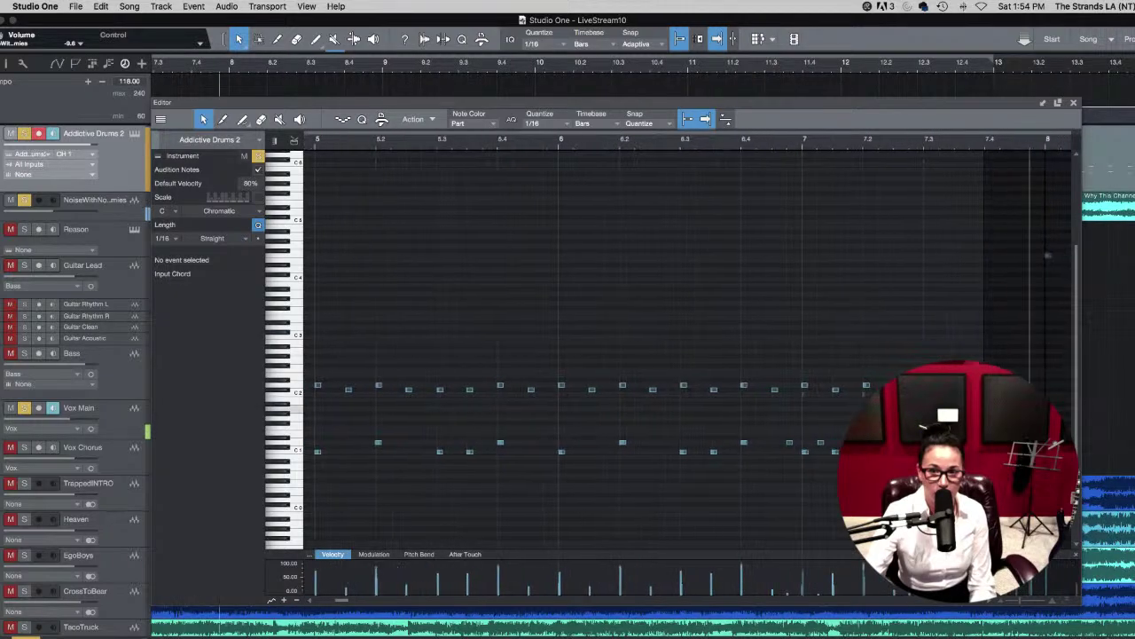
pyautogui.press('e')
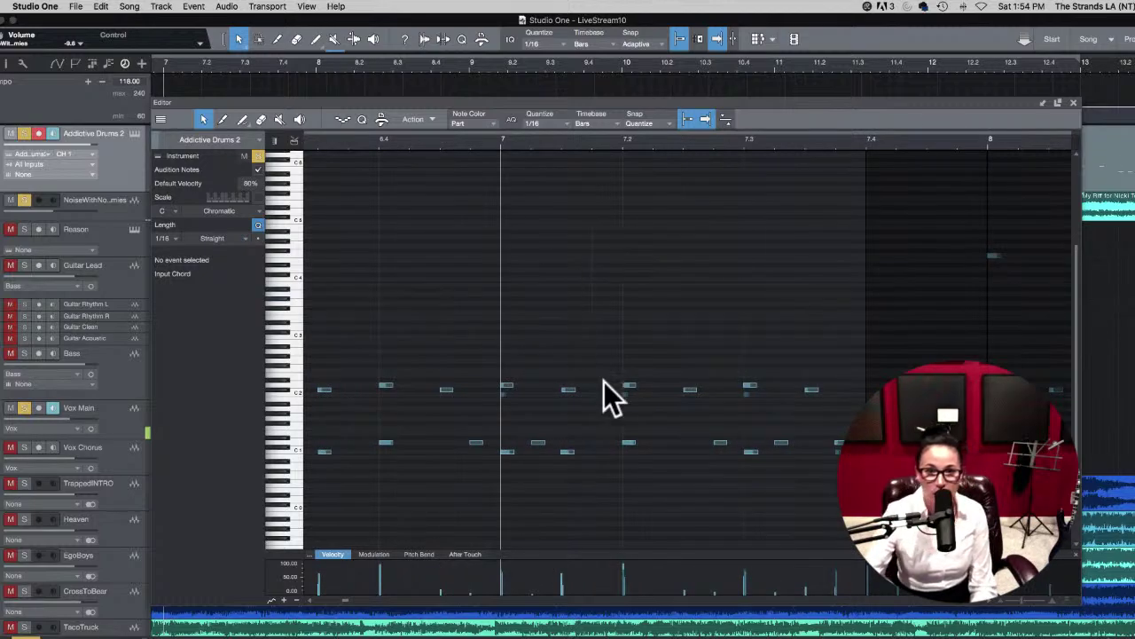
pyautogui.click(502, 394)
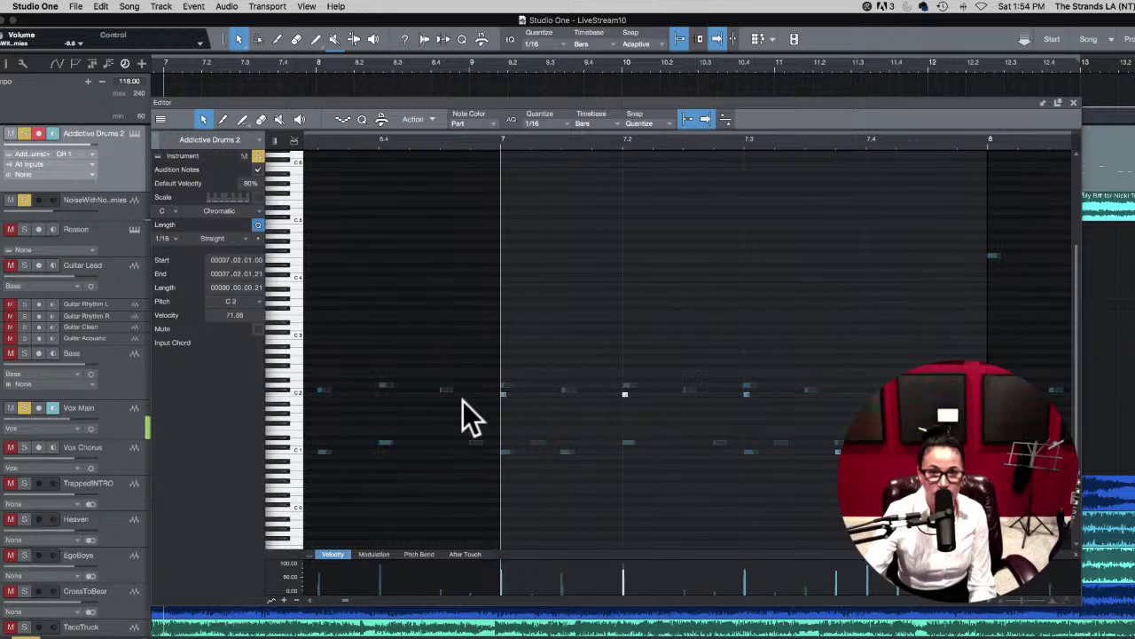
pyautogui.click(477, 417)
pyautogui.moveTo(471, 395)
pyautogui.mouseDown()
pyautogui.moveTo(756, 397)
pyautogui.moveTo(458, 398)
pyautogui.mouseUp()
pyautogui.press('Right')
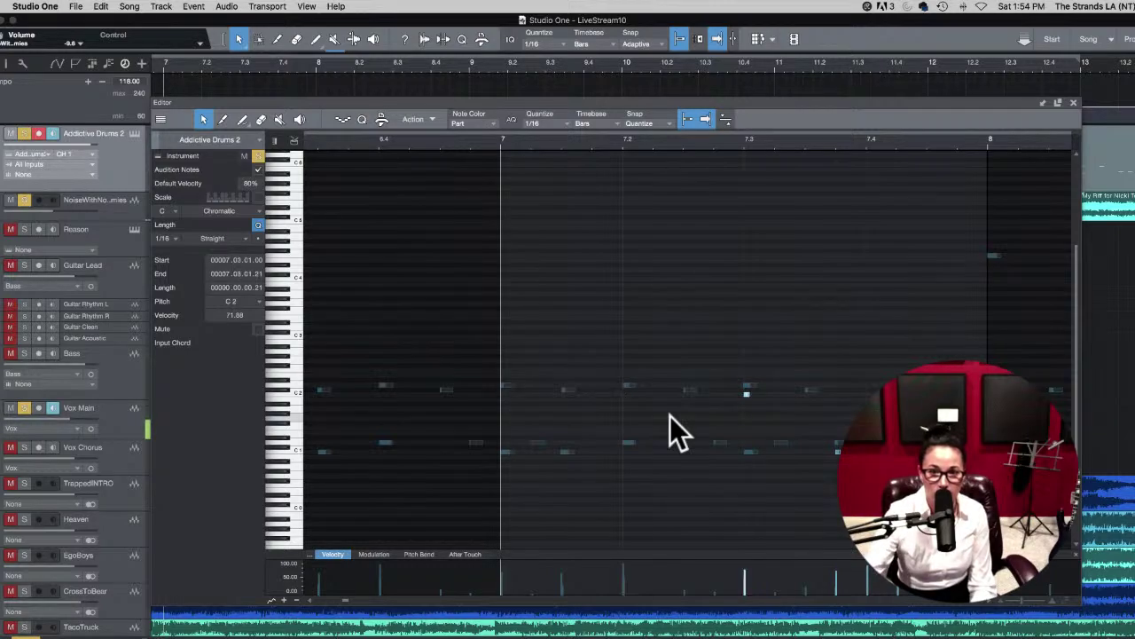
pyautogui.click(748, 397)
pyautogui.click(747, 396)
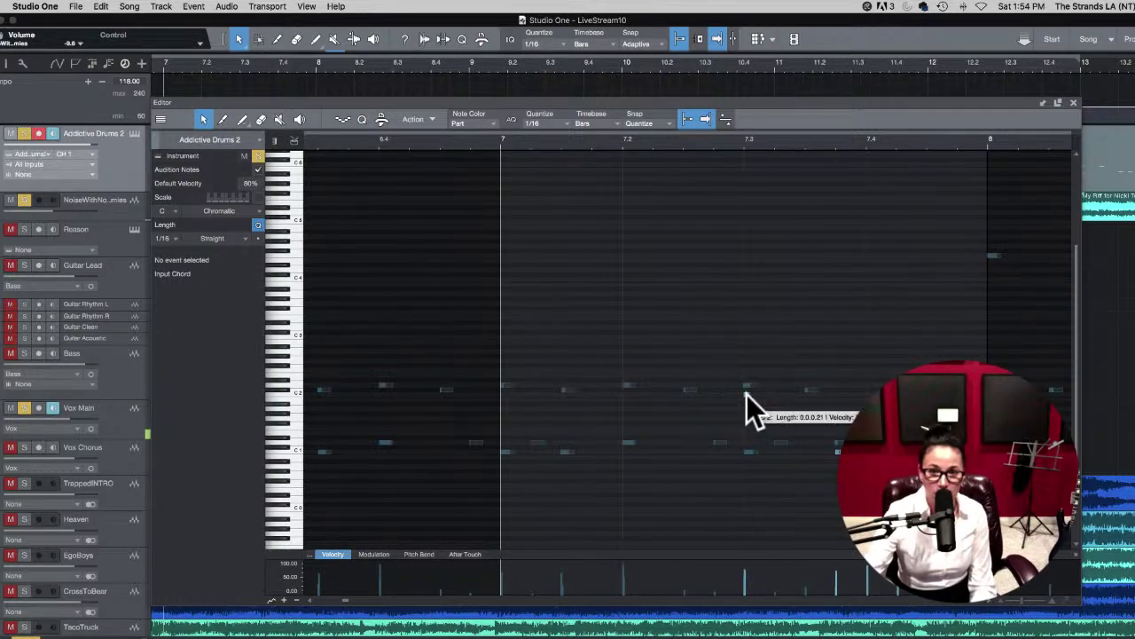
# Step: Audition the edited fill from bar 7 through the start of bar 8 with the song
pyautogui.press('space')
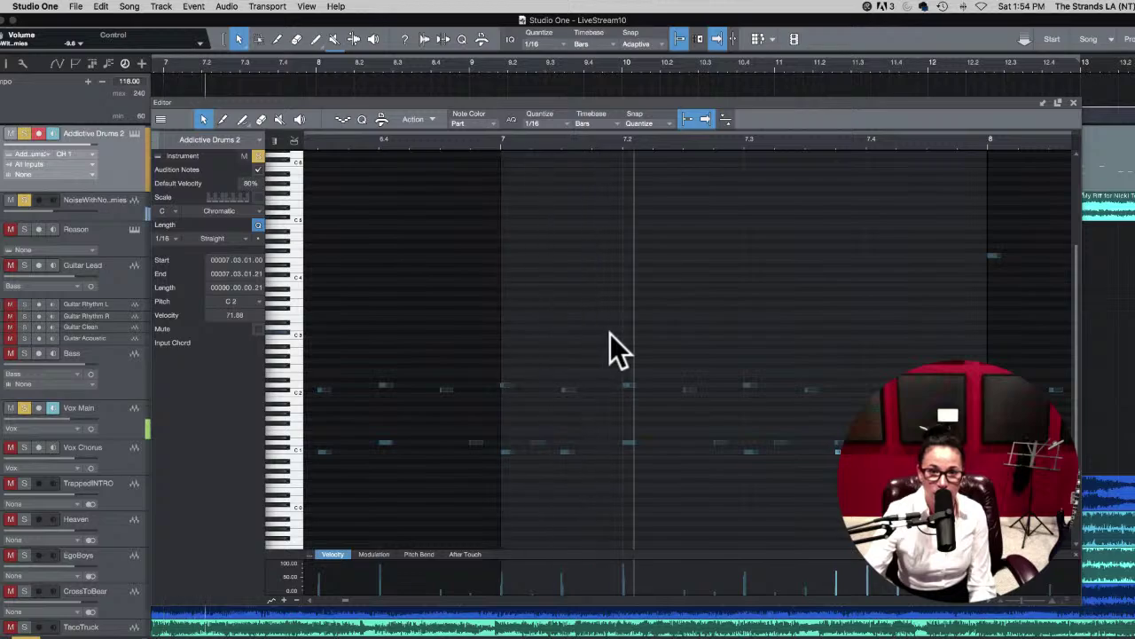
pyautogui.press('space')
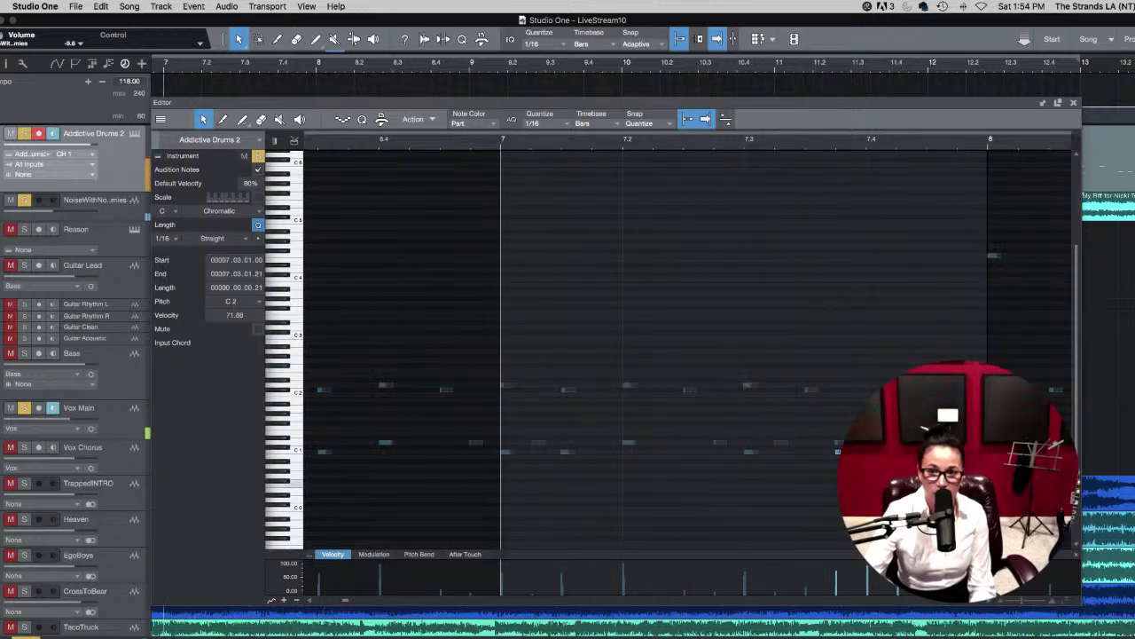
pyautogui.press('Right')
pyautogui.press('space')
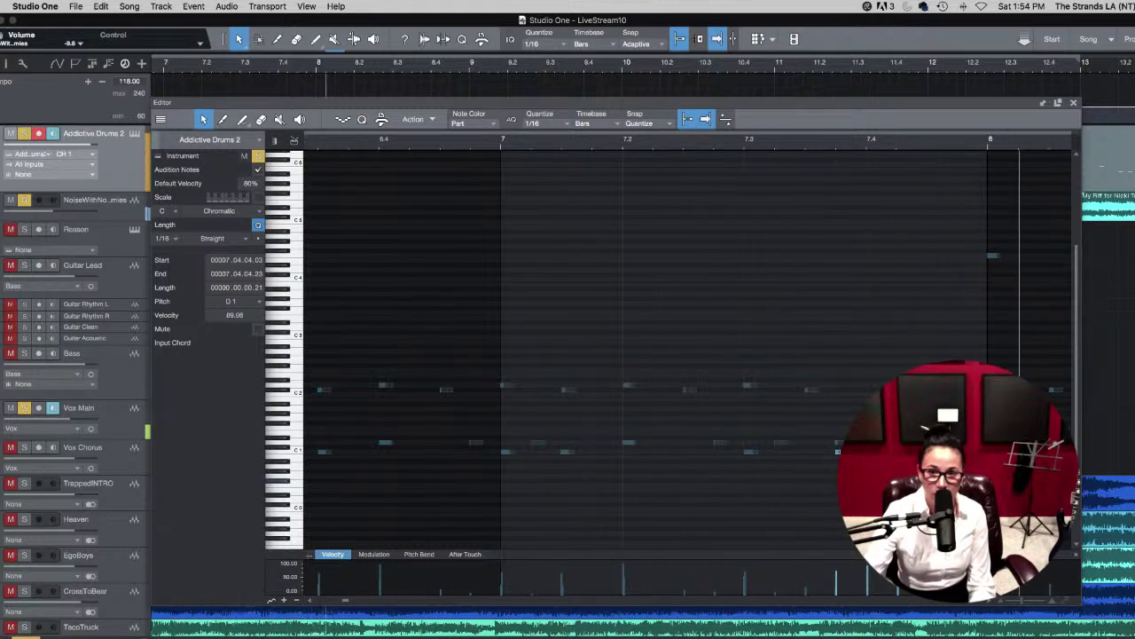
pyautogui.press('space')
pyautogui.press('space')
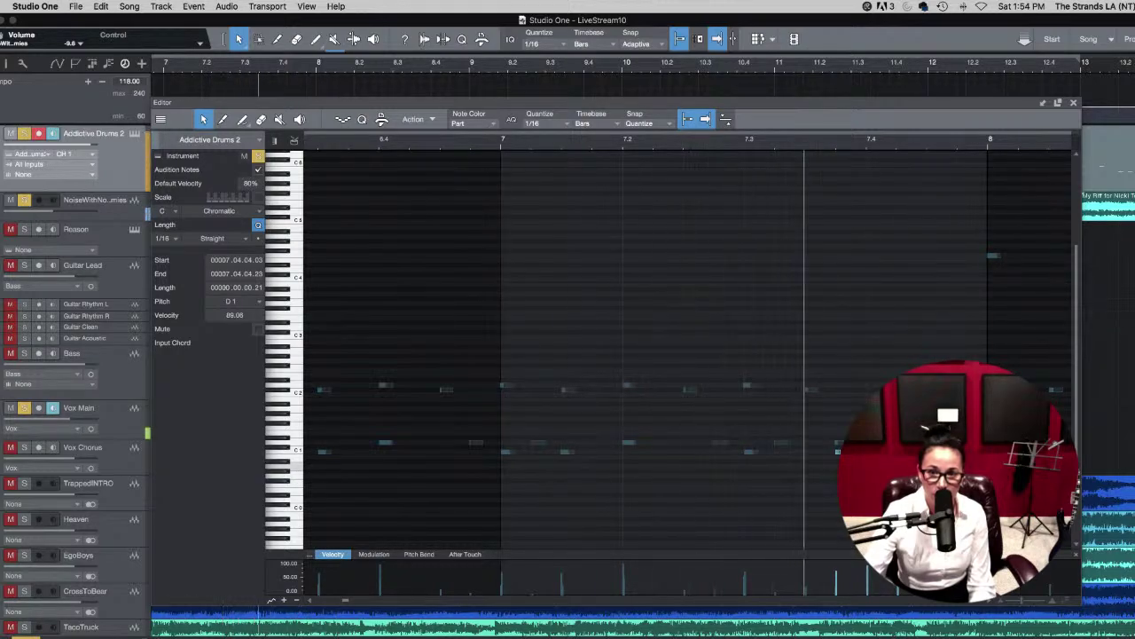
pyautogui.press('space')
# Step: Add a D#1 note at 7.3.4.49 to the fill, lower its velocity to about 50 and audition it
pyautogui.click(838, 450)
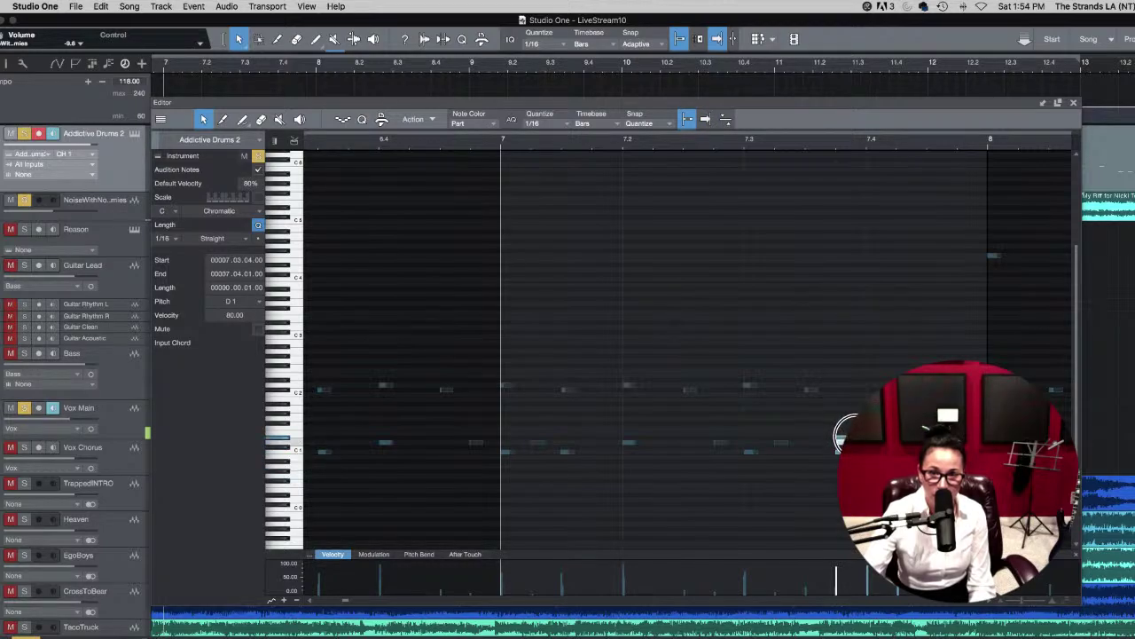
pyautogui.moveTo(839, 451); pyautogui.dragTo(850, 433)
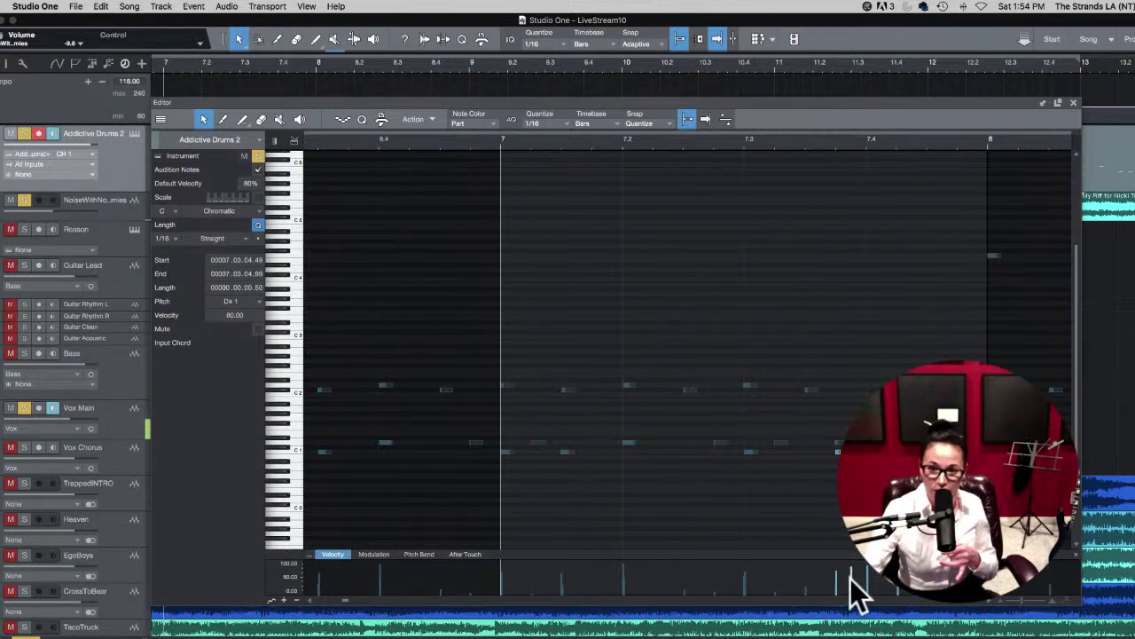
pyautogui.moveTo(852, 577); pyautogui.dragTo(850, 581)
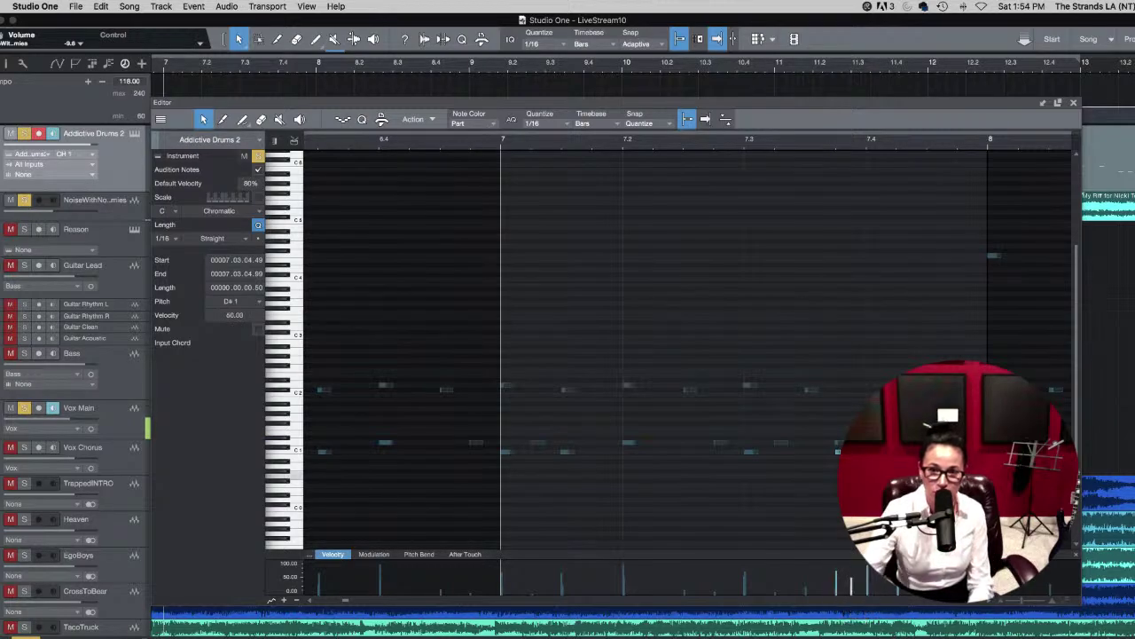
pyautogui.press('space')
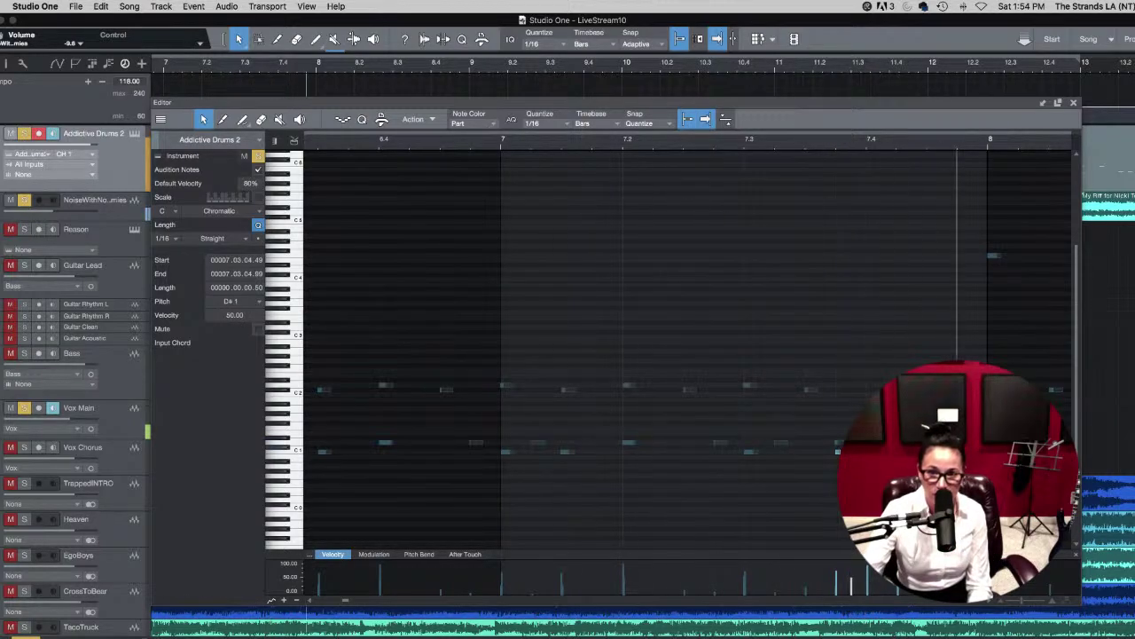
pyautogui.press('space')
# Step: Lower the added D#1 note's velocity to 38.33 and audition the fill from bar 7
pyautogui.moveTo(851, 582); pyautogui.dragTo(851, 587)
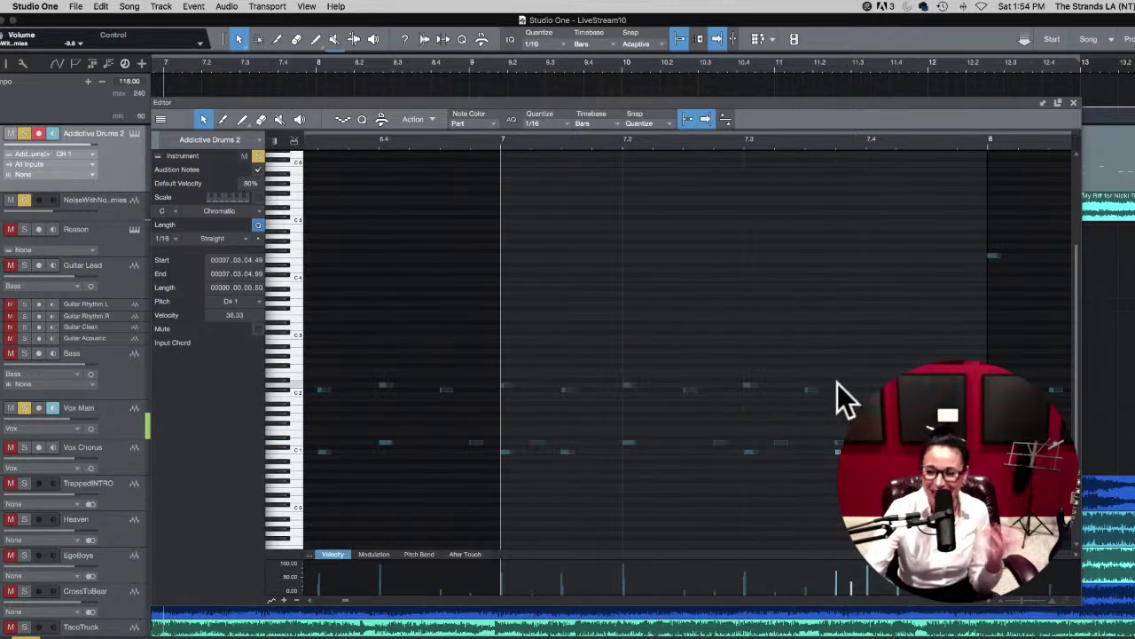
pyautogui.press('space')
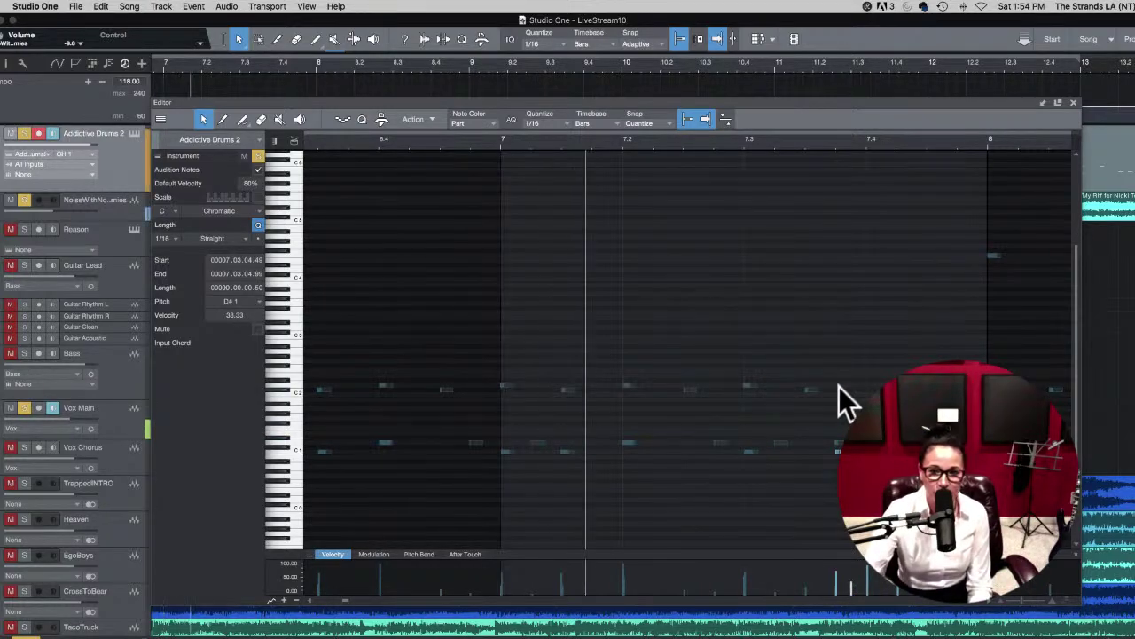
pyautogui.press('space')
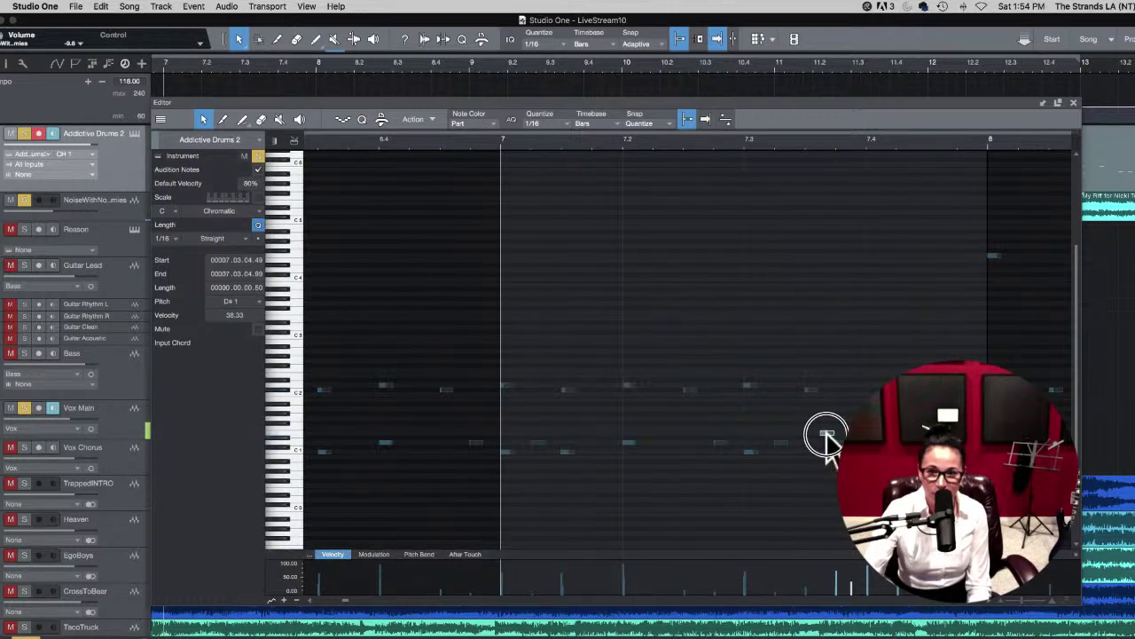
# Step: Move the added note to 7.3.3.49 and change its pitch to D1, auditioning the fill after each change
pyautogui.press('space')
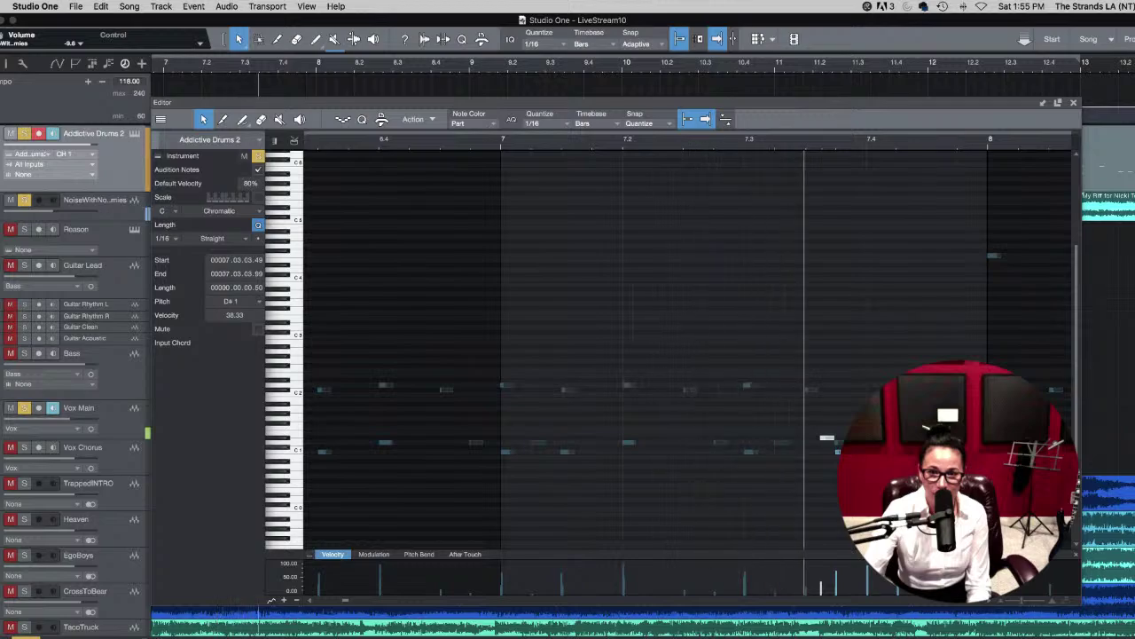
pyautogui.press('space')
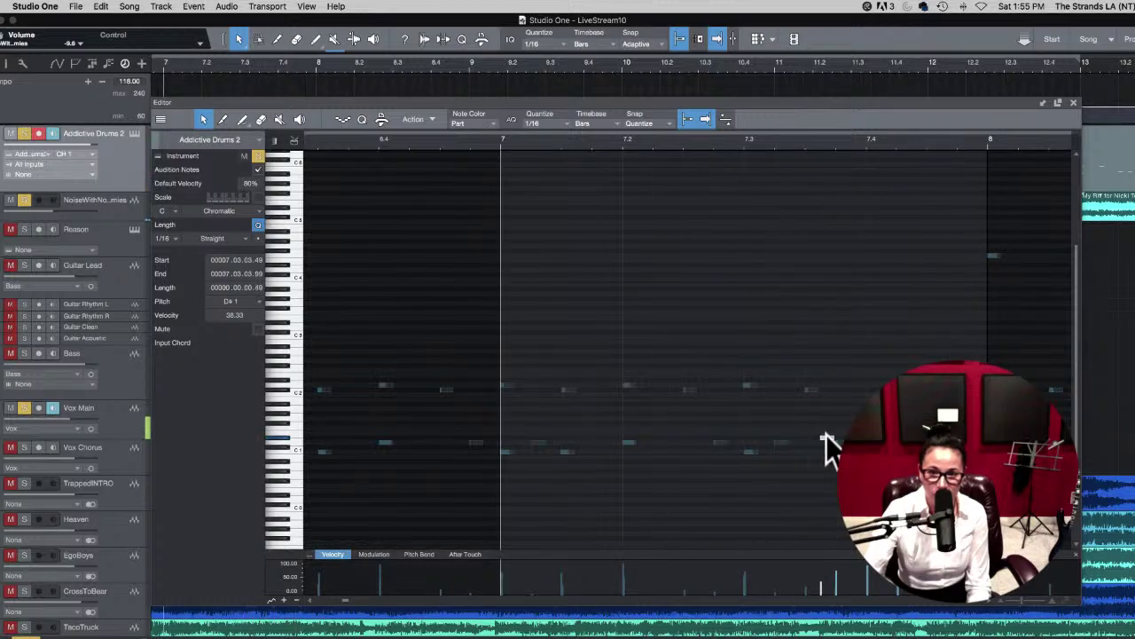
pyautogui.click(829, 443)
pyautogui.press('space')
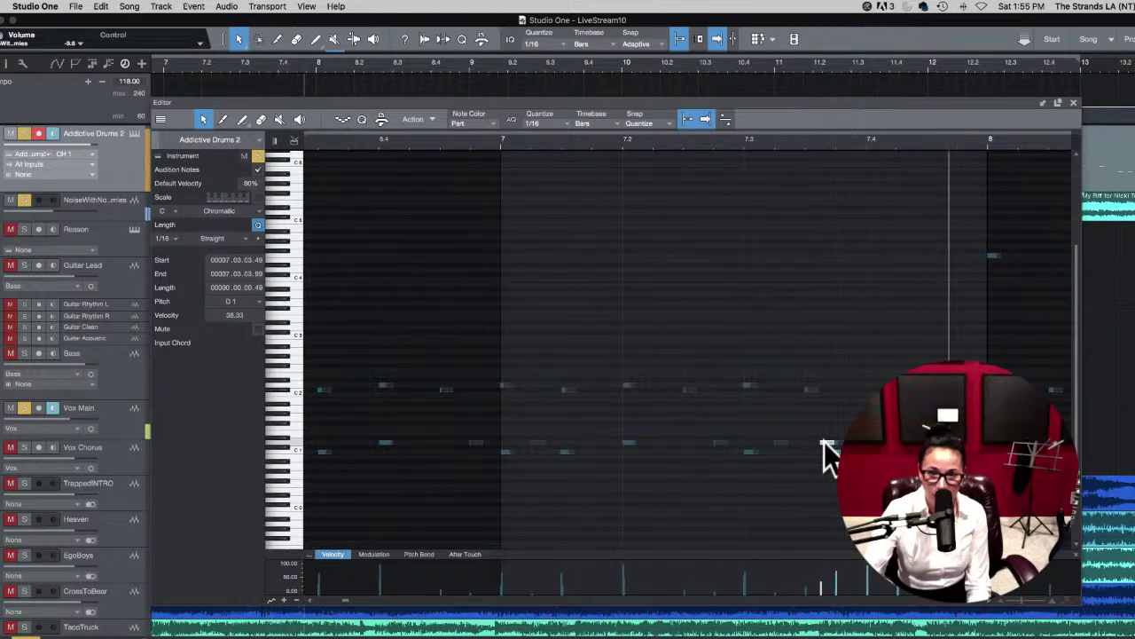
pyautogui.press('space')
pyautogui.click(825, 442)
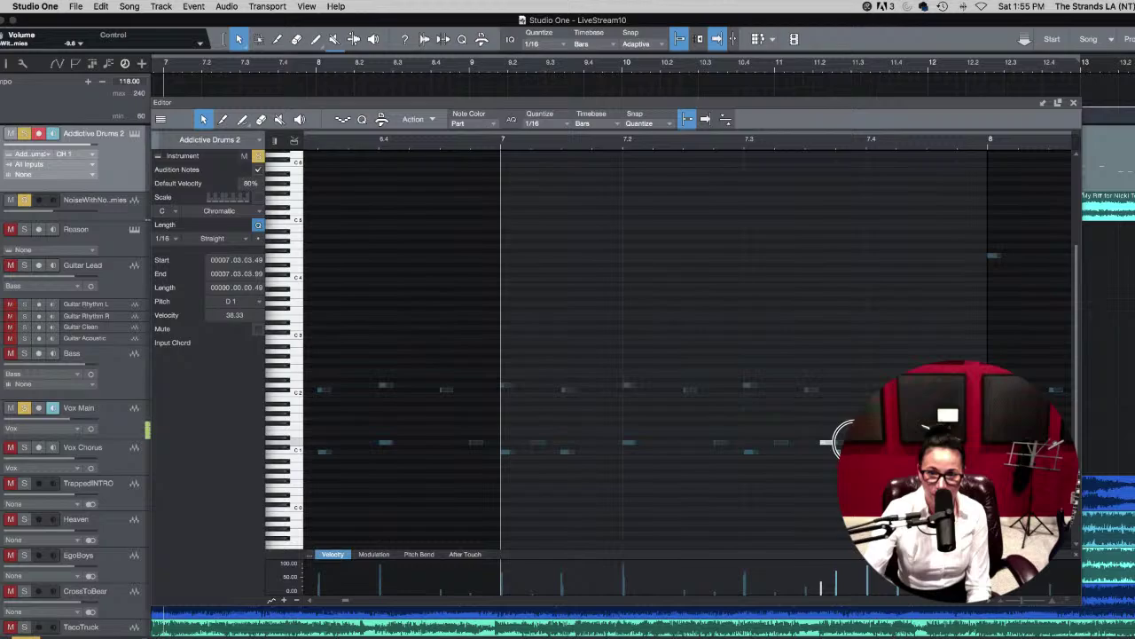
# Step: Audition the edited fill twice from bar 7 through beat 4
pyautogui.press('space')
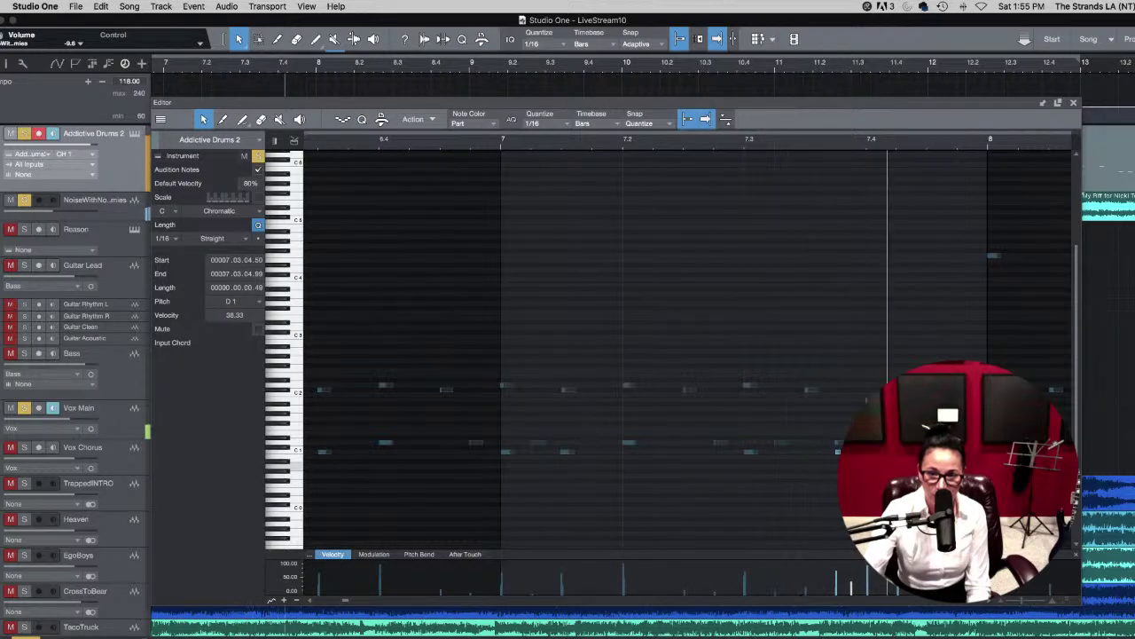
pyautogui.press('space')
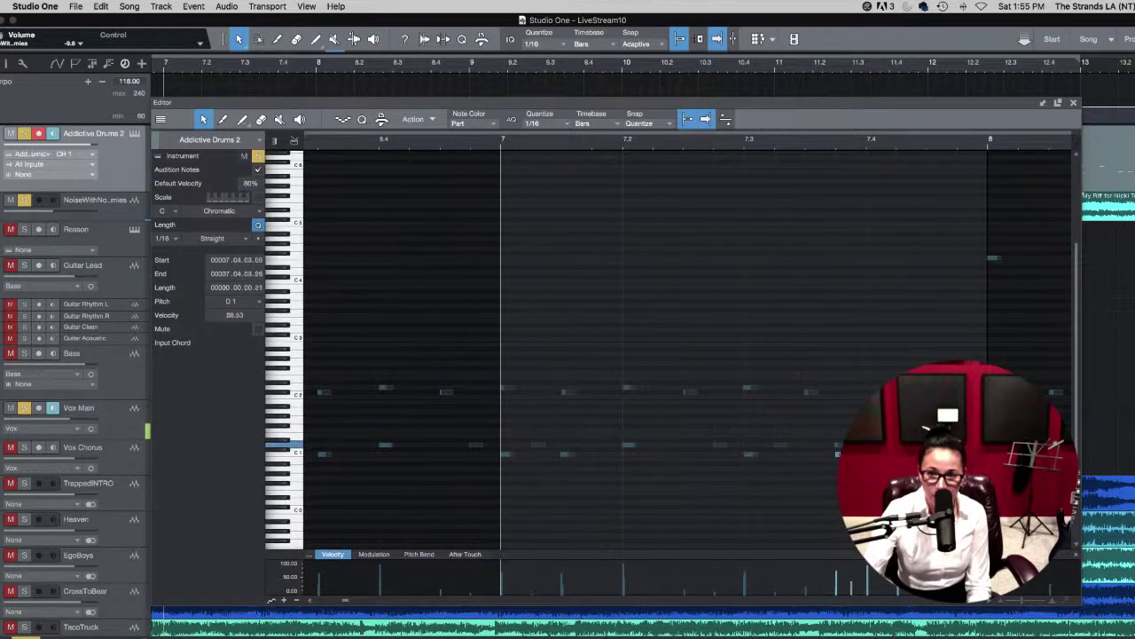
pyautogui.press('space')
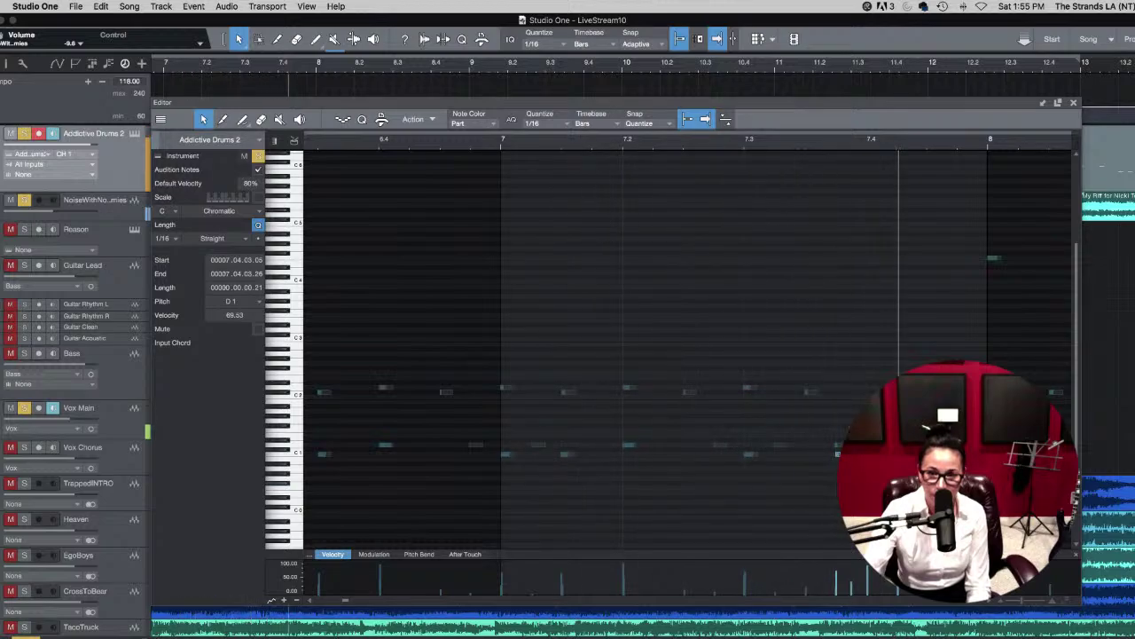
pyautogui.press('space')
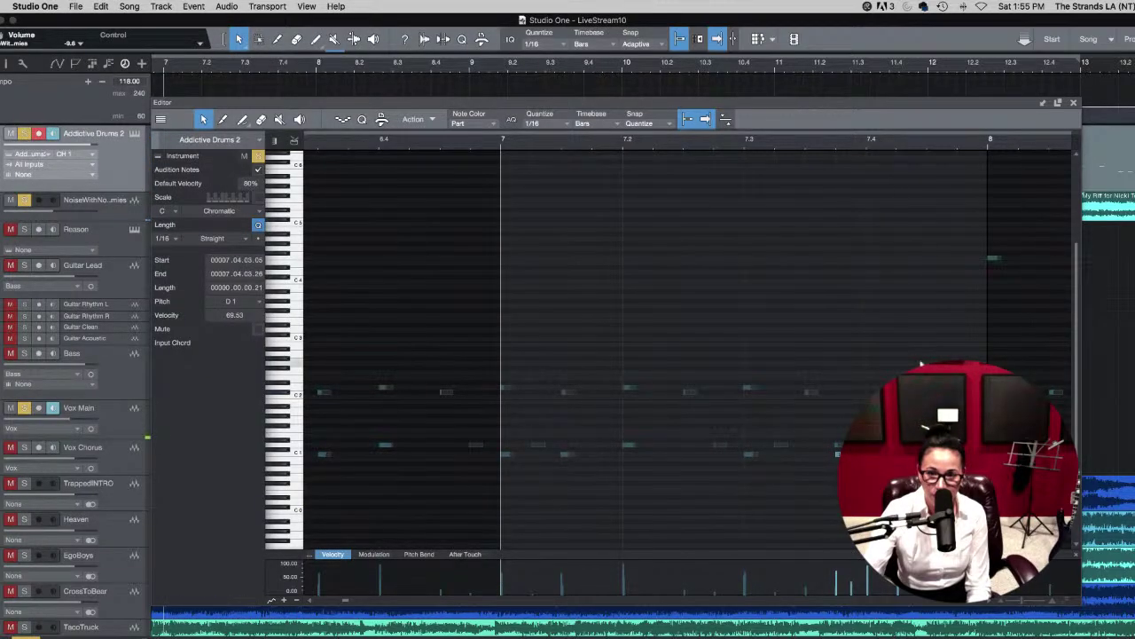
# Step: Add an F4 note and a C1 note, each one sixteenth long, at 7.4.3.00 near the end of the fill, and audition the result
pyautogui.doubleClick(922, 359)
pyautogui.moveTo(927, 358); pyautogui.dragTo(940, 266)
pyautogui.press('space')
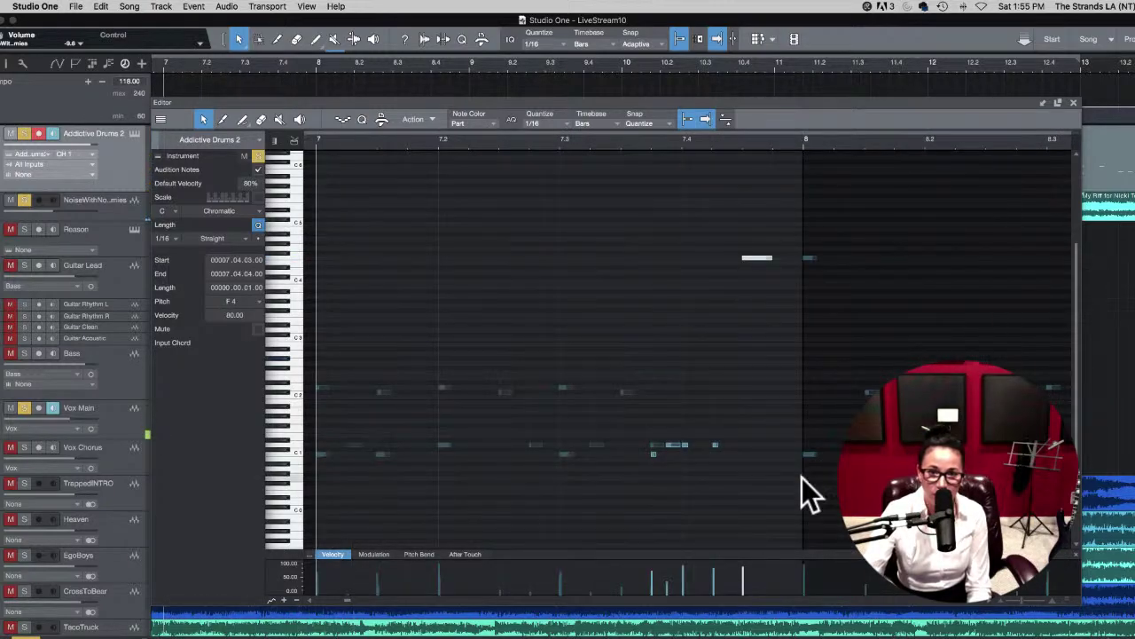
pyautogui.click(752, 449)
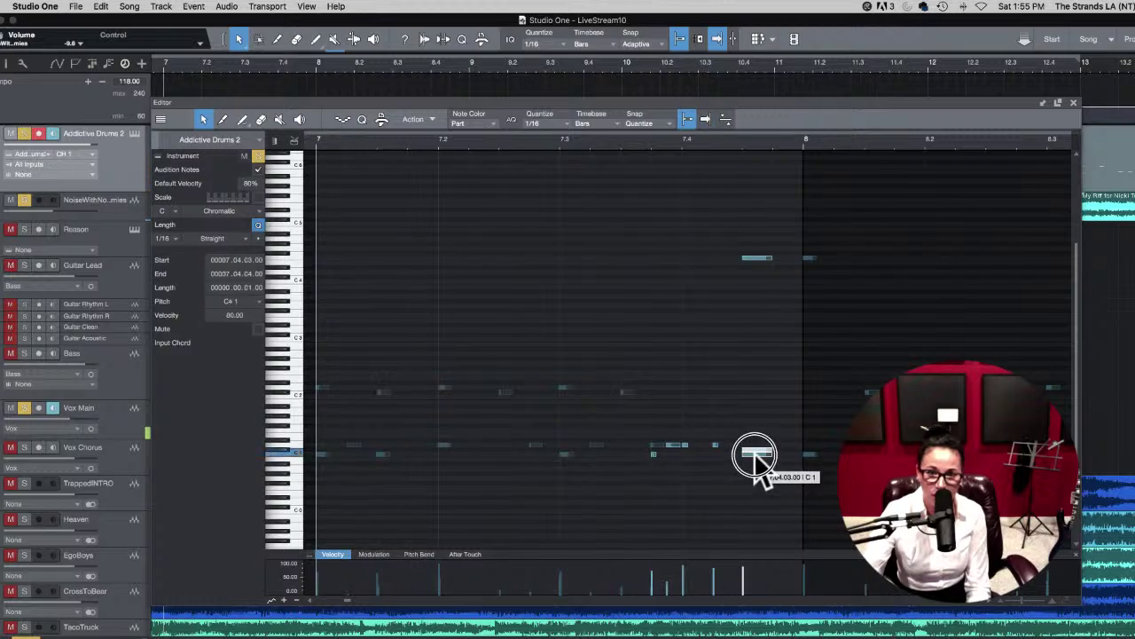
pyautogui.moveTo(756, 454); pyautogui.dragTo(756, 455)
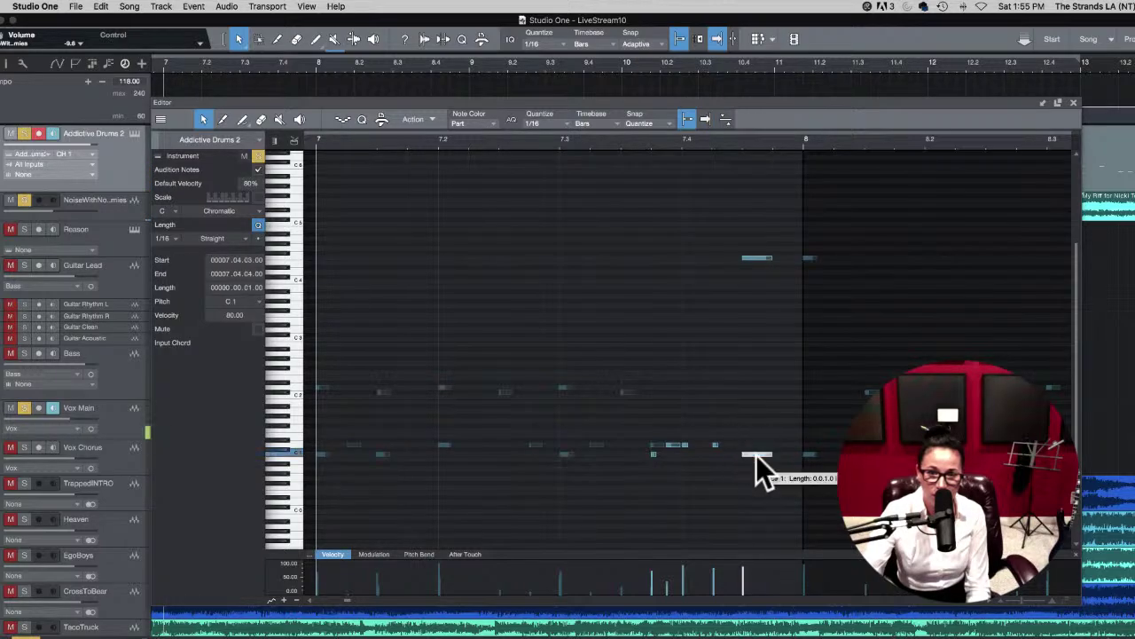
# Step: Audition the added F4 and C1 hits from 7.4.3, and play the fill again from 7.2.3
pyautogui.click(735, 147)
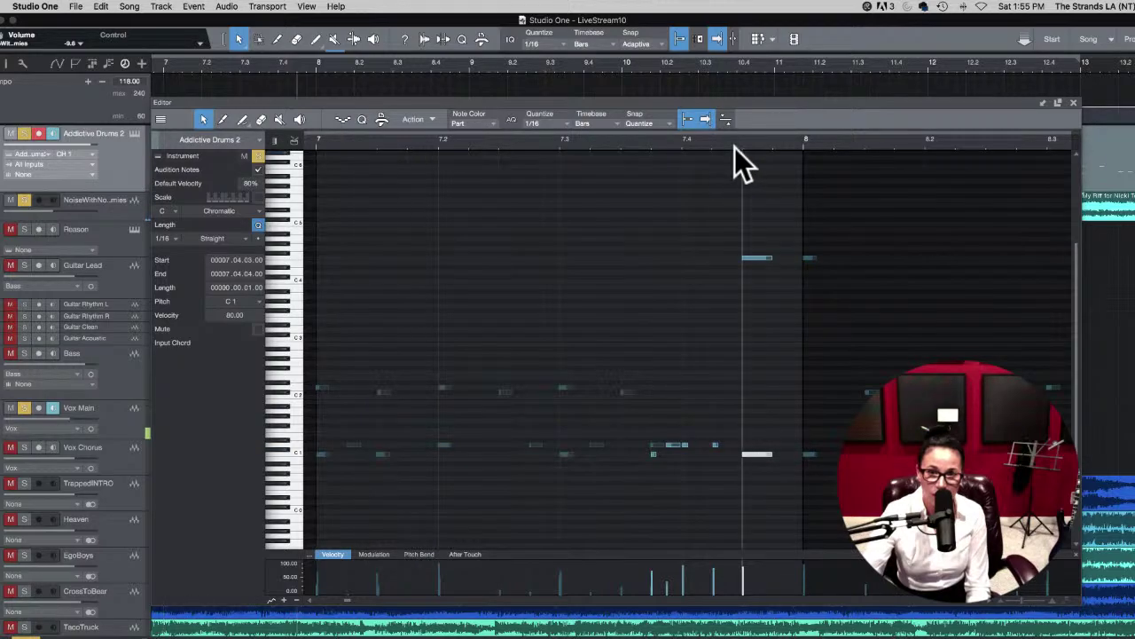
pyautogui.press('space')
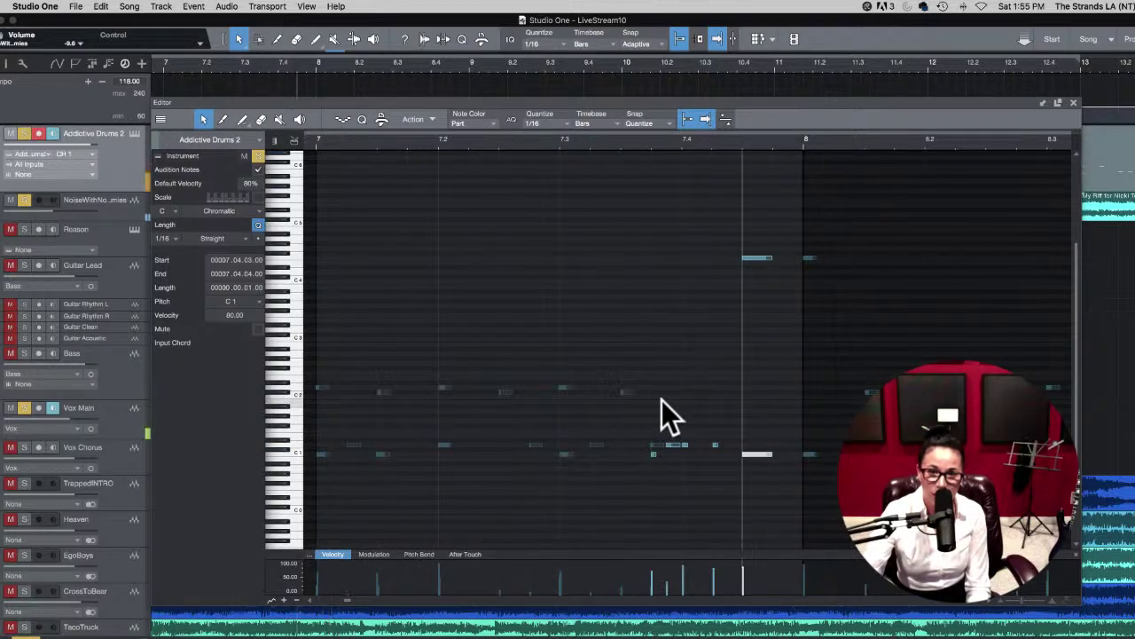
pyautogui.click(489, 149)
pyautogui.click(492, 145)
pyautogui.press('space')
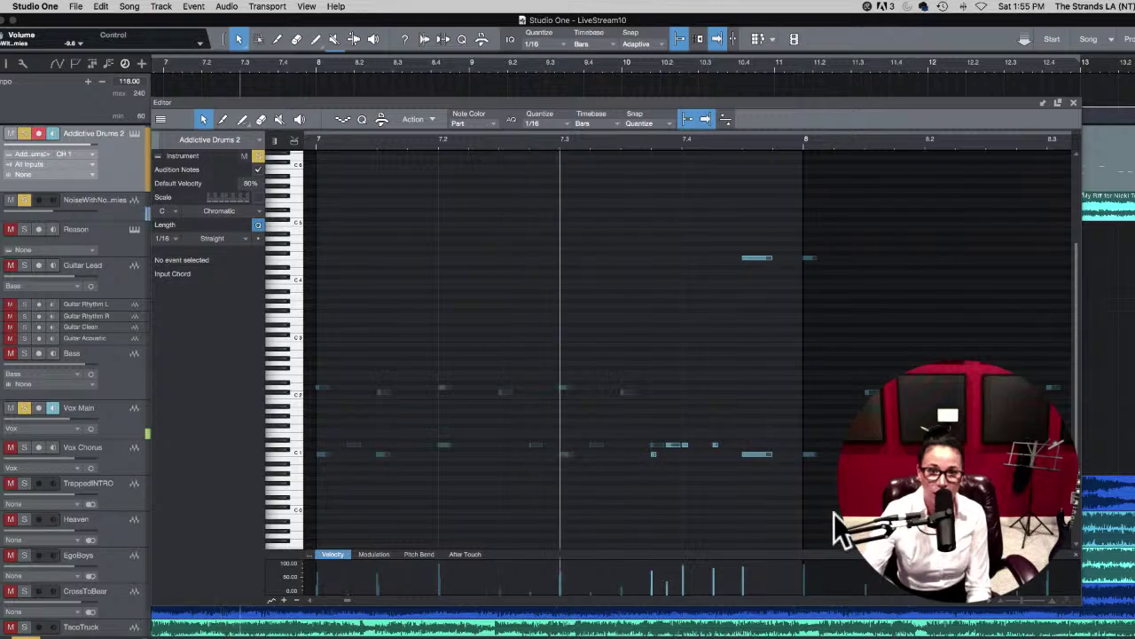
pyautogui.press('space')
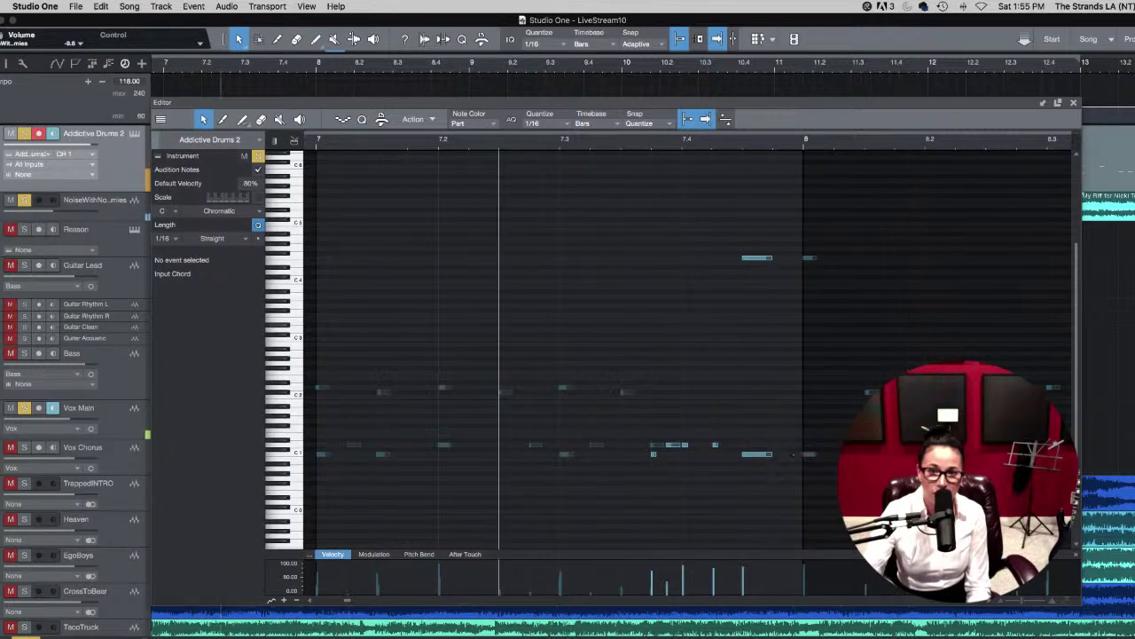
# Step: Delete the C1 note at the start of bar 8 and audition the transition repeatedly from 7.2.3
pyautogui.click(809, 455)
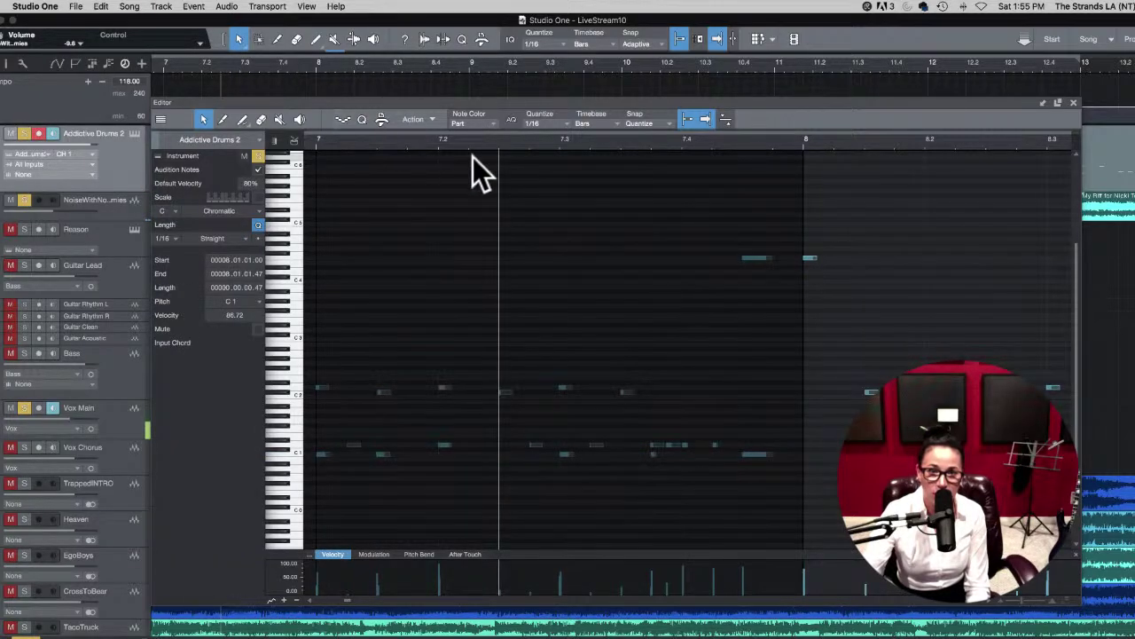
pyautogui.press('space')
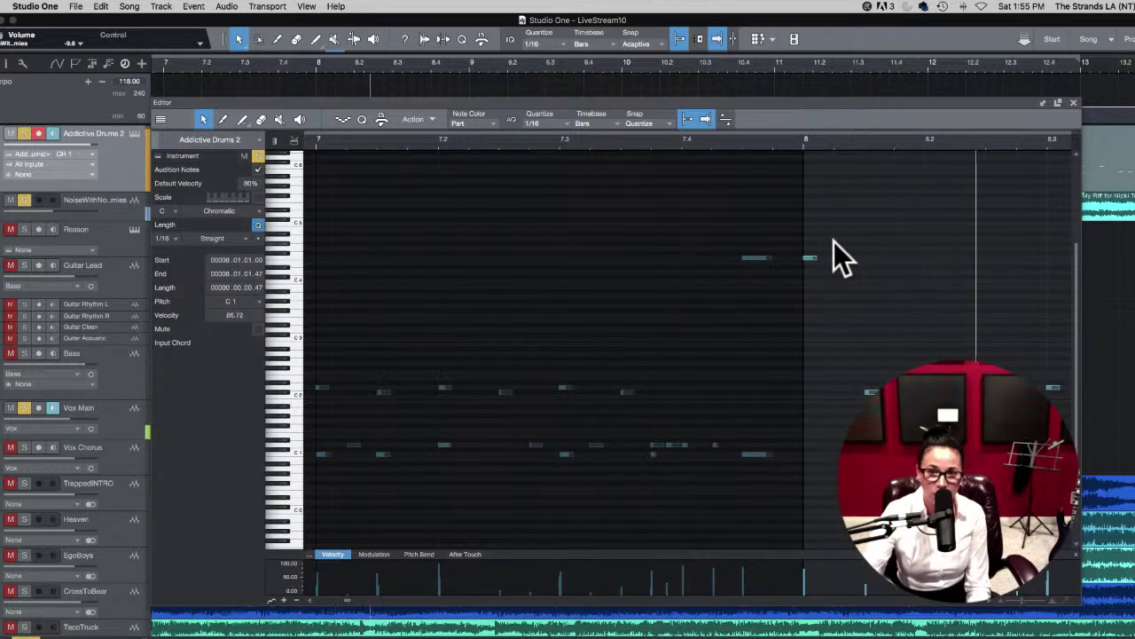
pyautogui.press('space')
pyautogui.press('space')
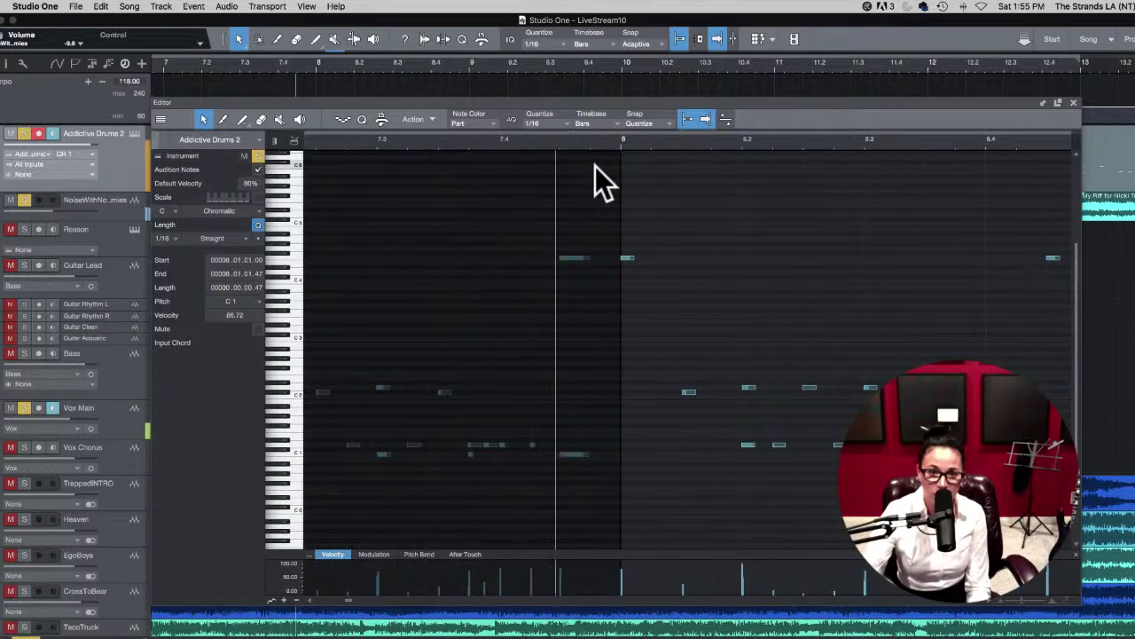
pyautogui.press('space')
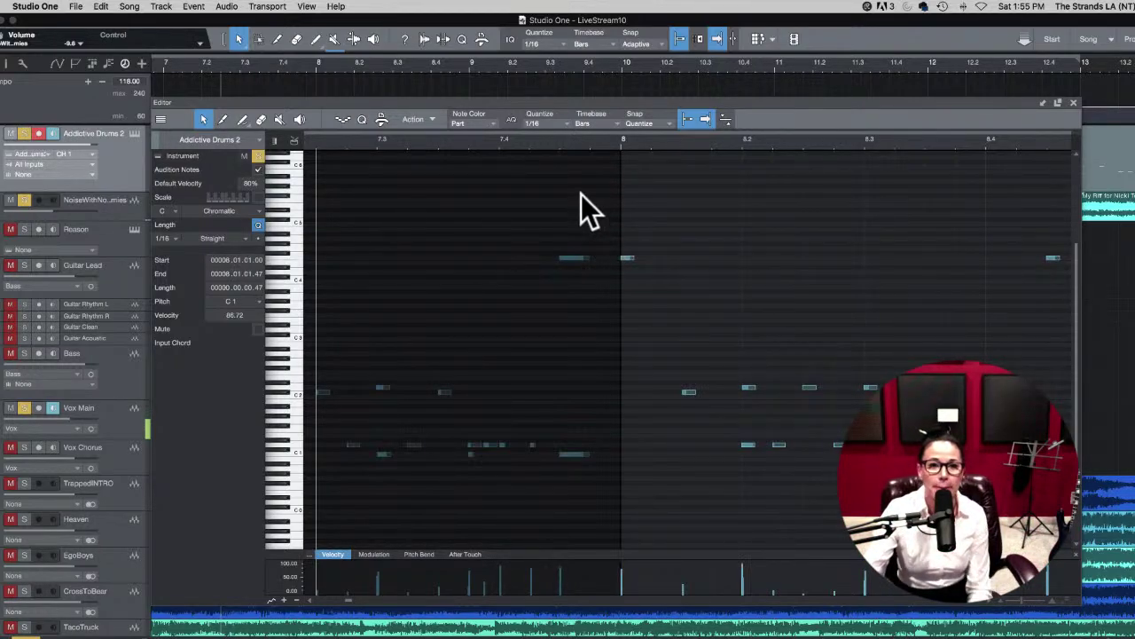
pyautogui.press('space')
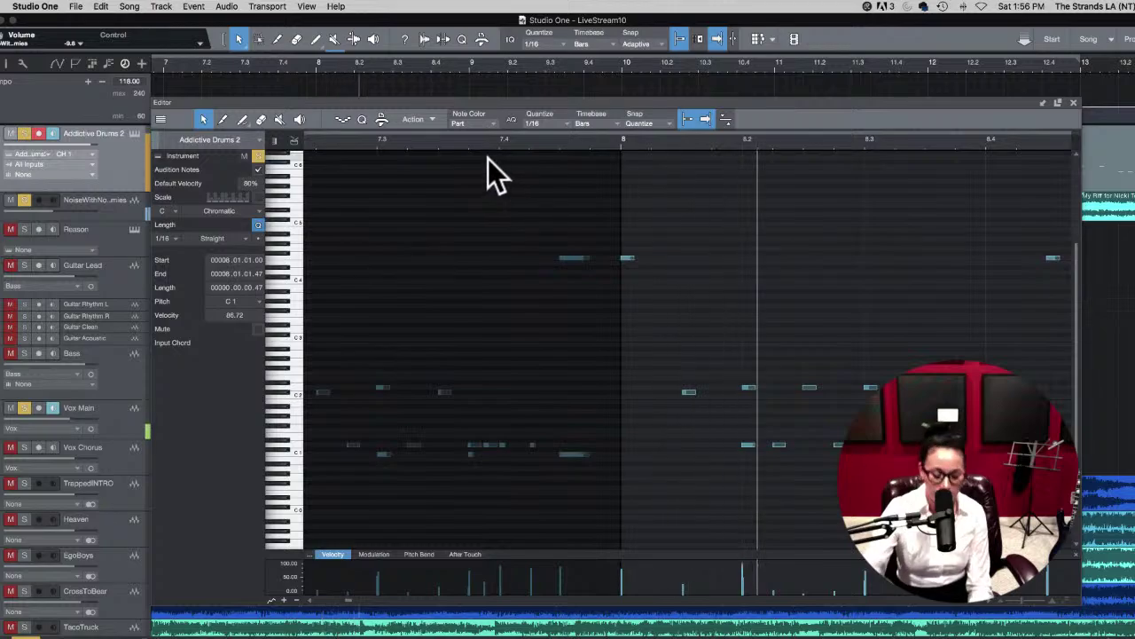
pyautogui.press('space')
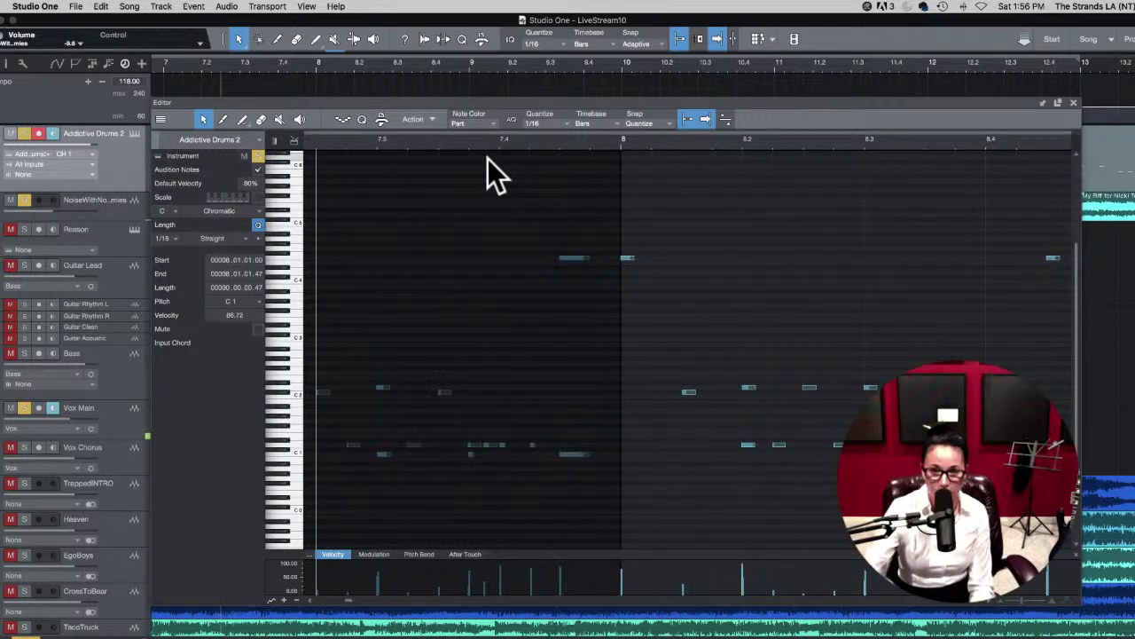
pyautogui.press('space')
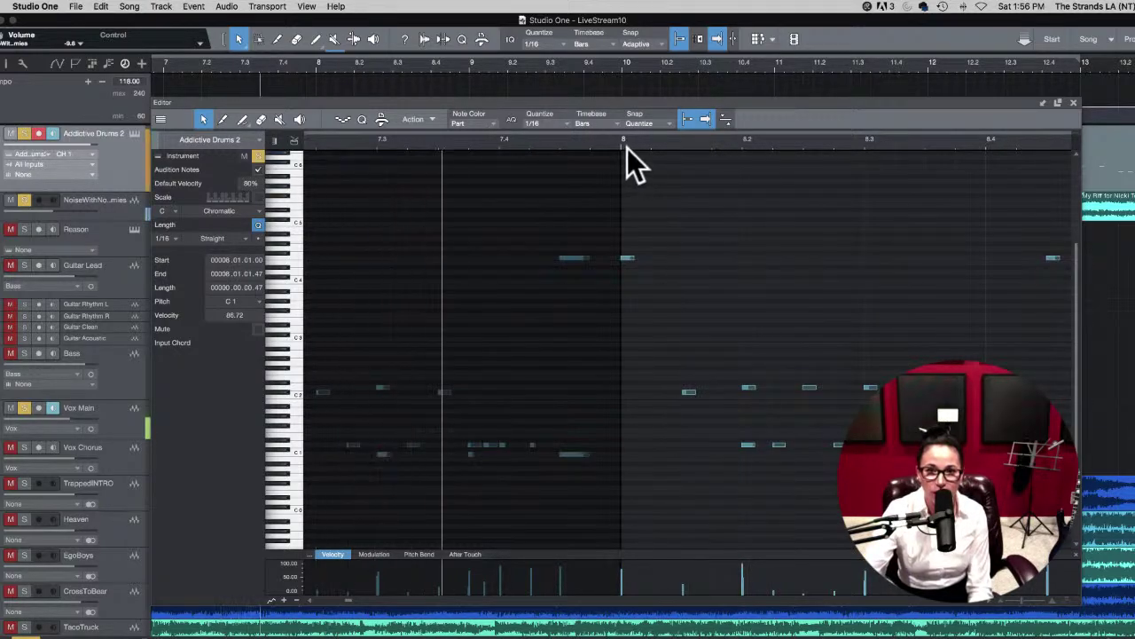
pyautogui.press('space')
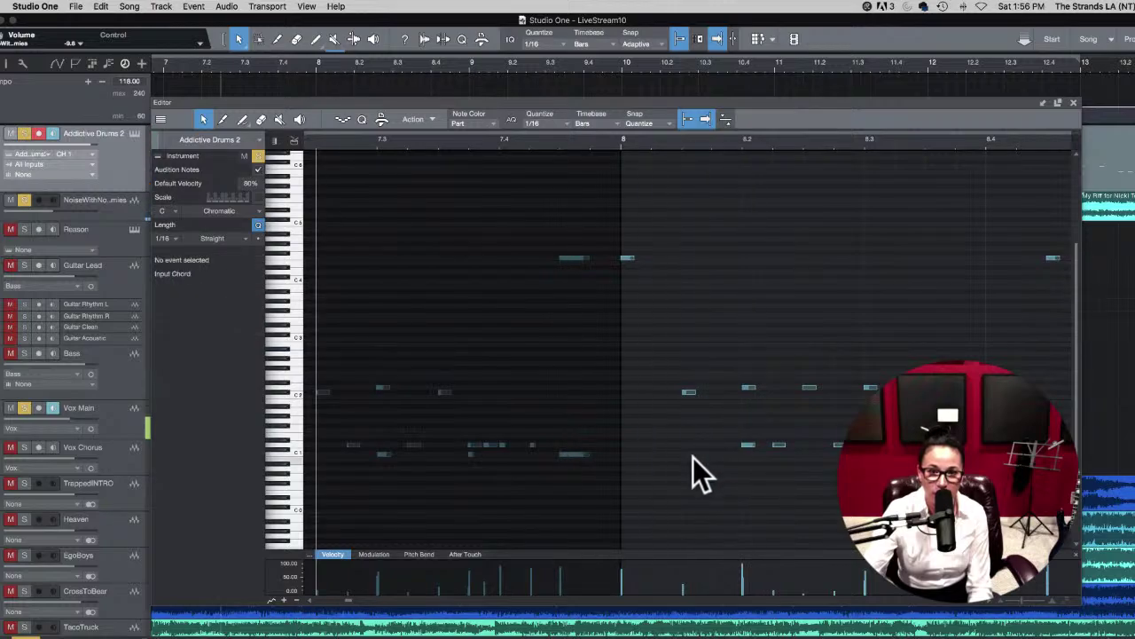
# Step: Add C1 notes at 8.1.3.00 and 8.1.4.00 and audition them with the transition from the fill
pyautogui.click(697, 455)
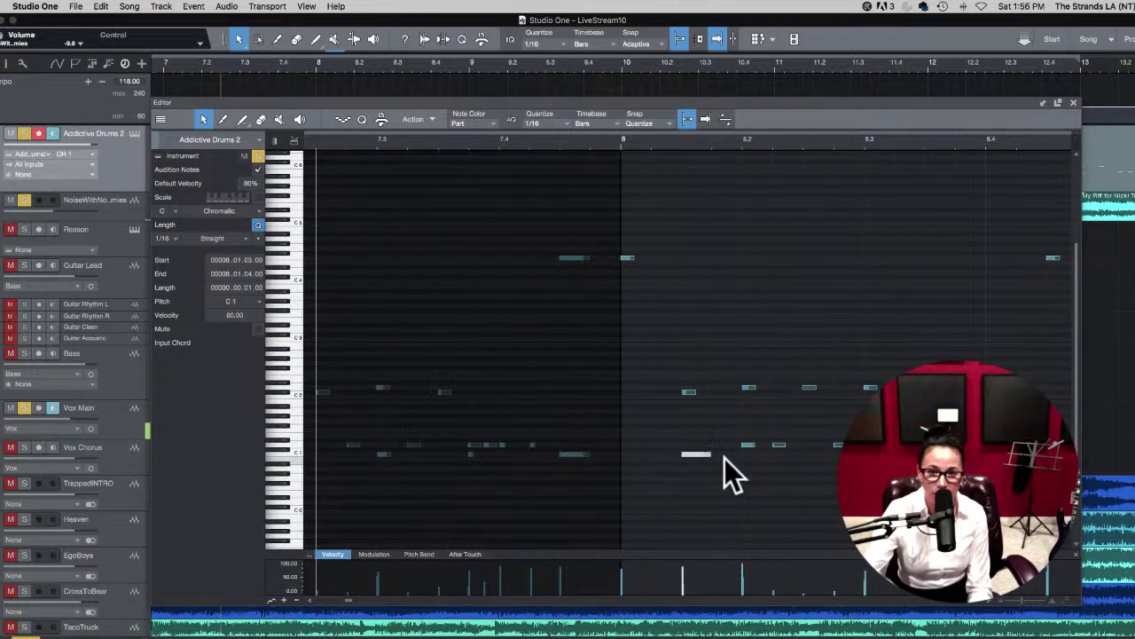
pyautogui.click(724, 454)
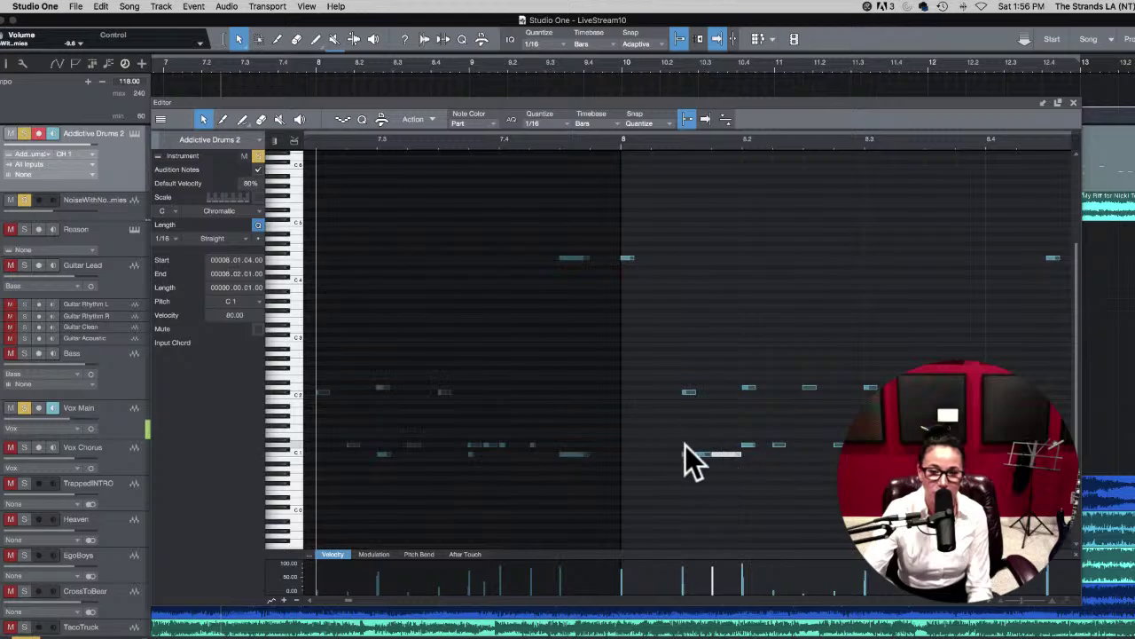
pyautogui.press('space')
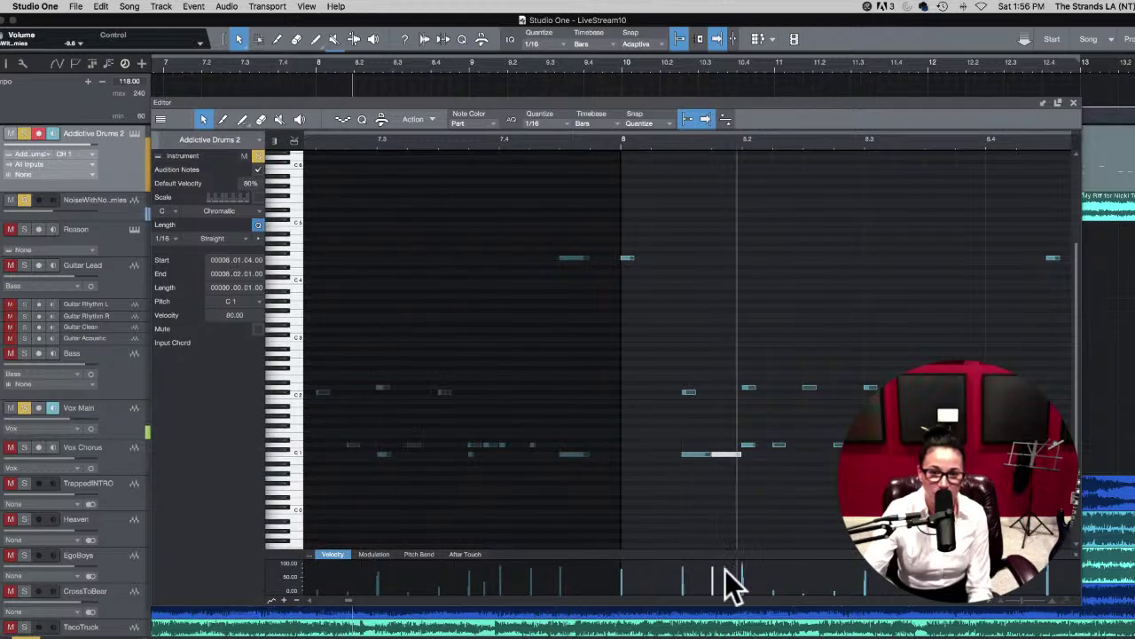
# Step: Try a C1 note at 8.2.1.00 in place of the one at 8.1.4.00, audition it and delete it
pyautogui.click(754, 454)
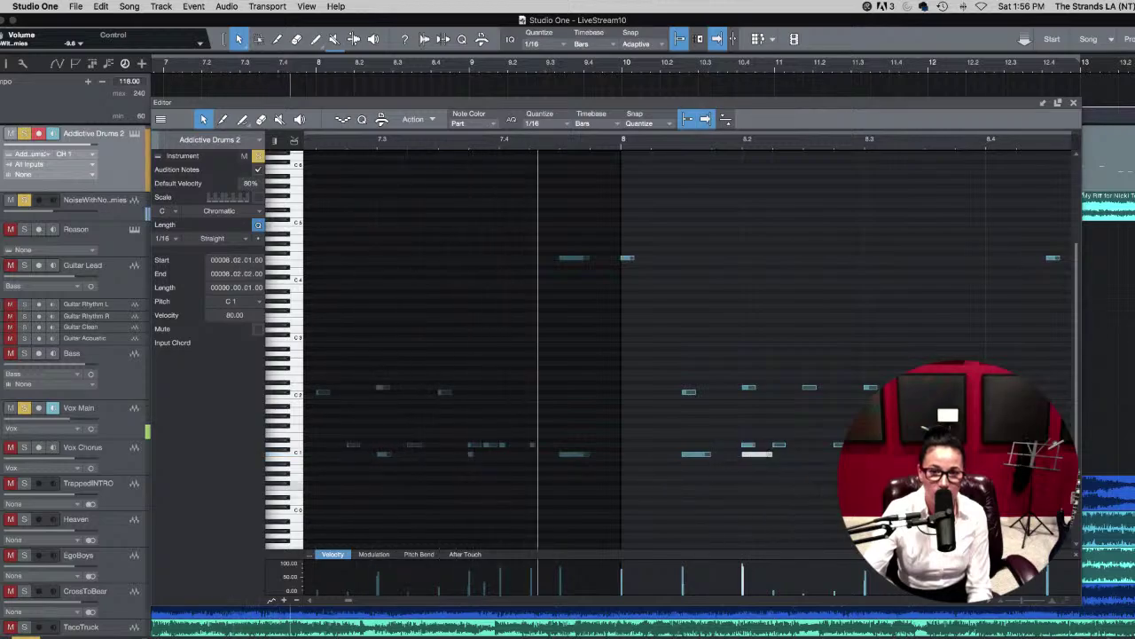
pyautogui.click(749, 454)
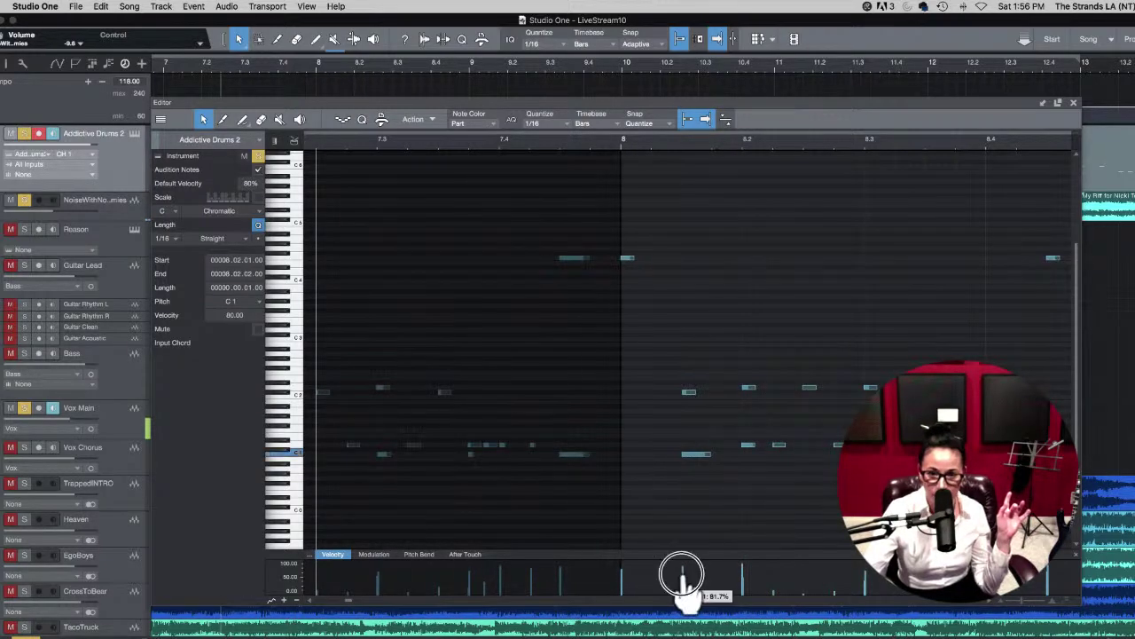
# Step: Set the velocity of the C1 note at 8.1.3.00 to 70 and audition the transition into bar 8
pyautogui.click(693, 453)
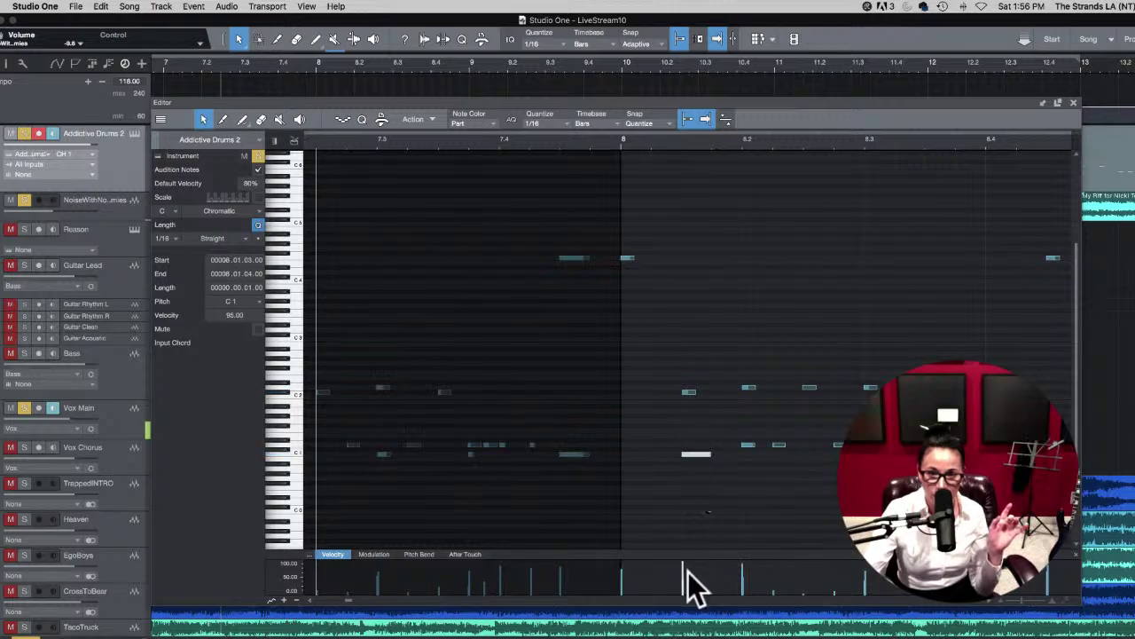
pyautogui.moveTo(684, 571); pyautogui.dragTo(684, 583)
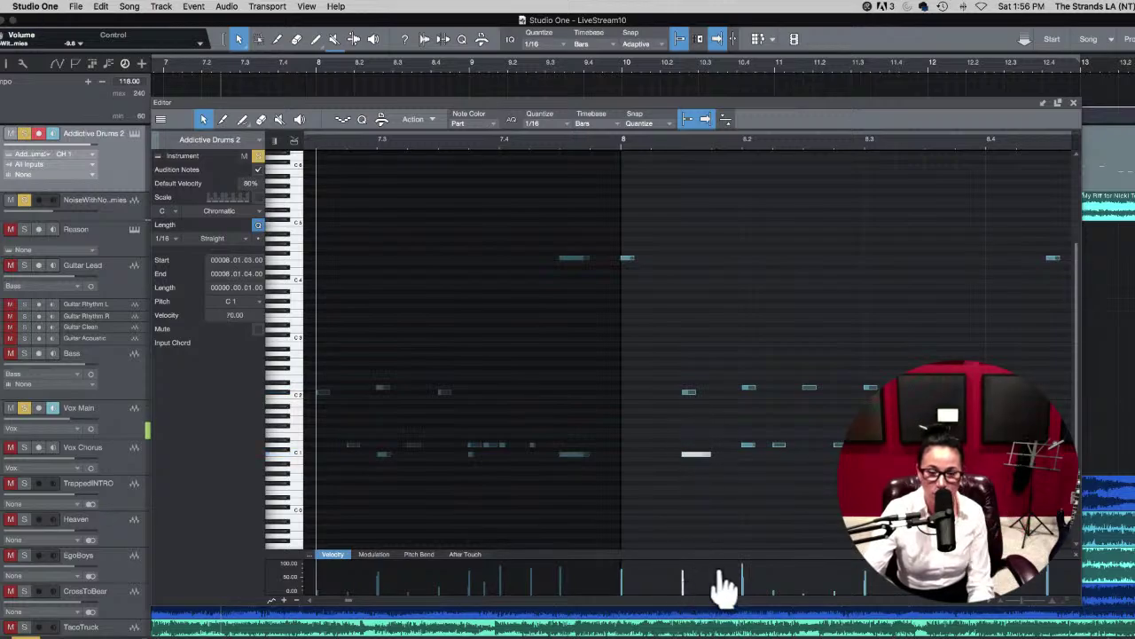
pyautogui.press('space')
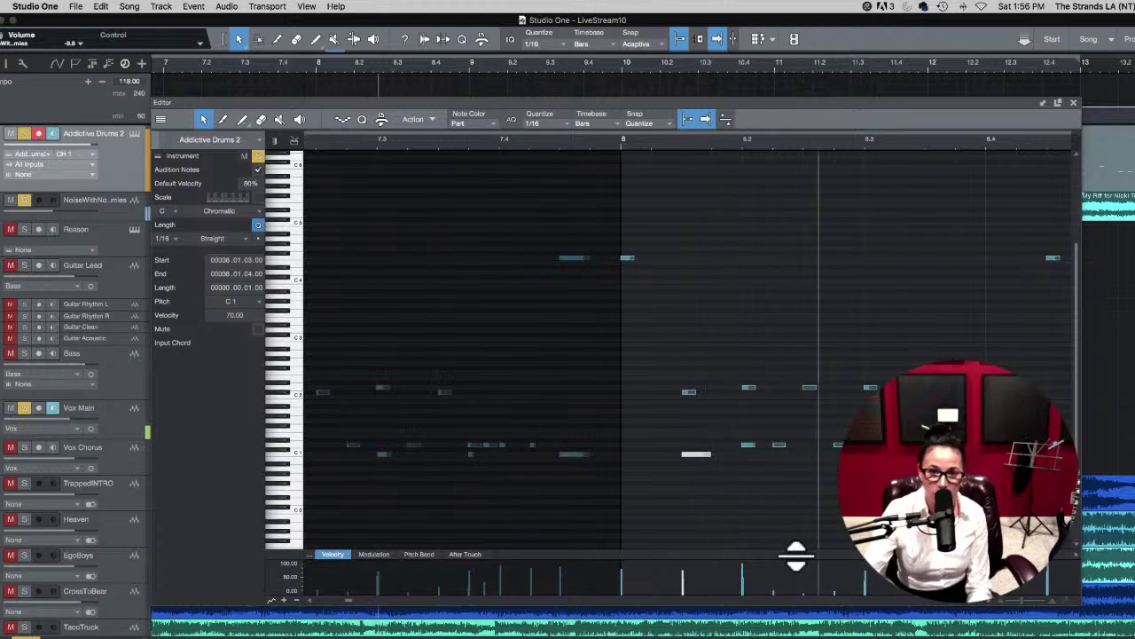
# Step: Close the note editor and play the arrangement from bar 4
pyautogui.press('w')
pyautogui.press('w')
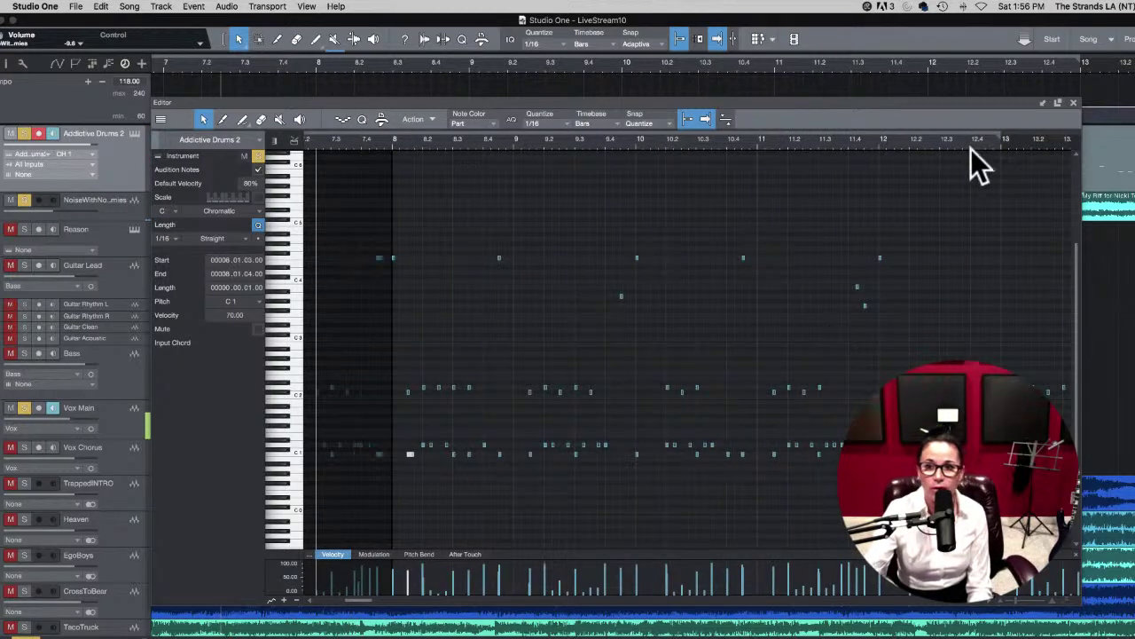
pyautogui.click(1073, 103)
pyautogui.hscroll(-5, 168, 189)
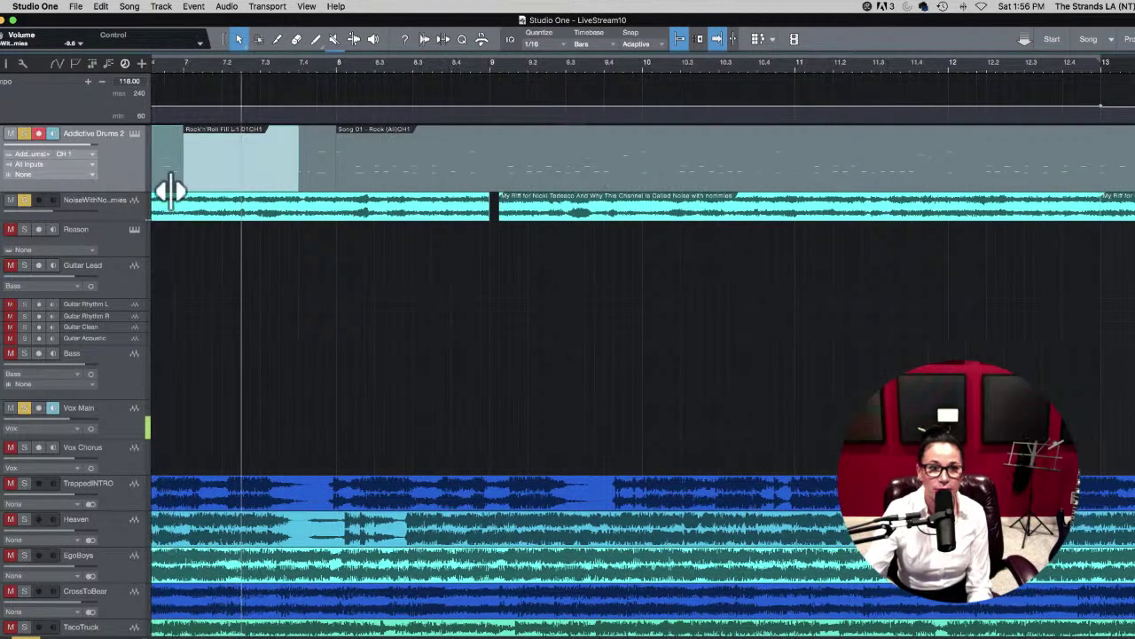
pyautogui.hscroll(-7, 642, 346)
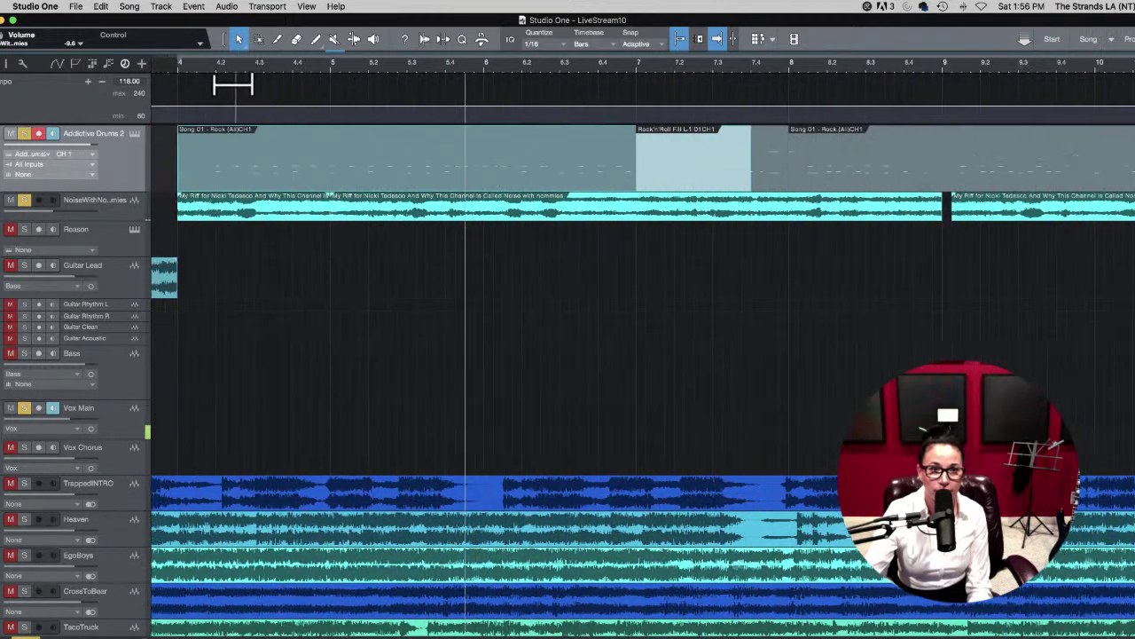
pyautogui.click(264, 62)
pyautogui.press('space')
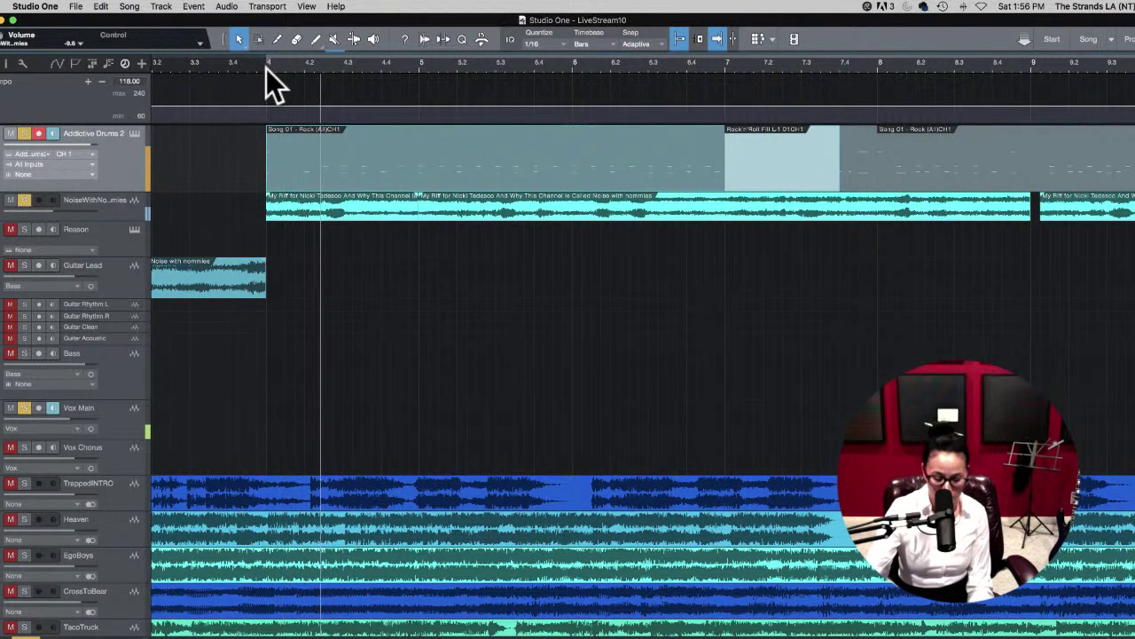
# Step: Replay the opening of the rock beat and guitar riff from bar 4 several times
pyautogui.hscroll(2, 572, 316)
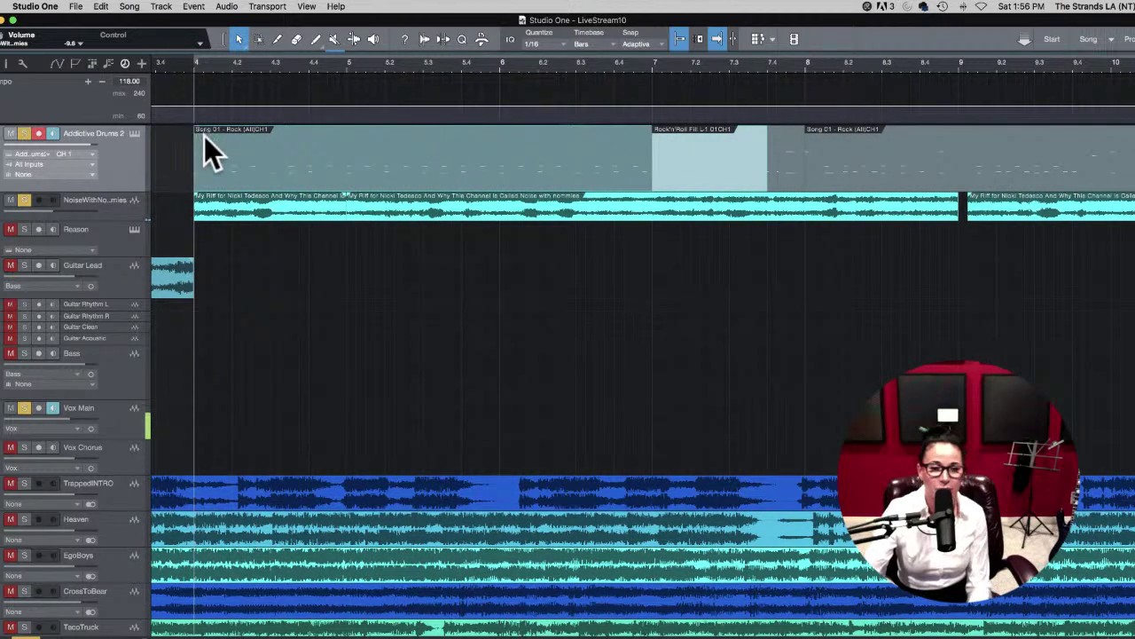
pyautogui.press('space')
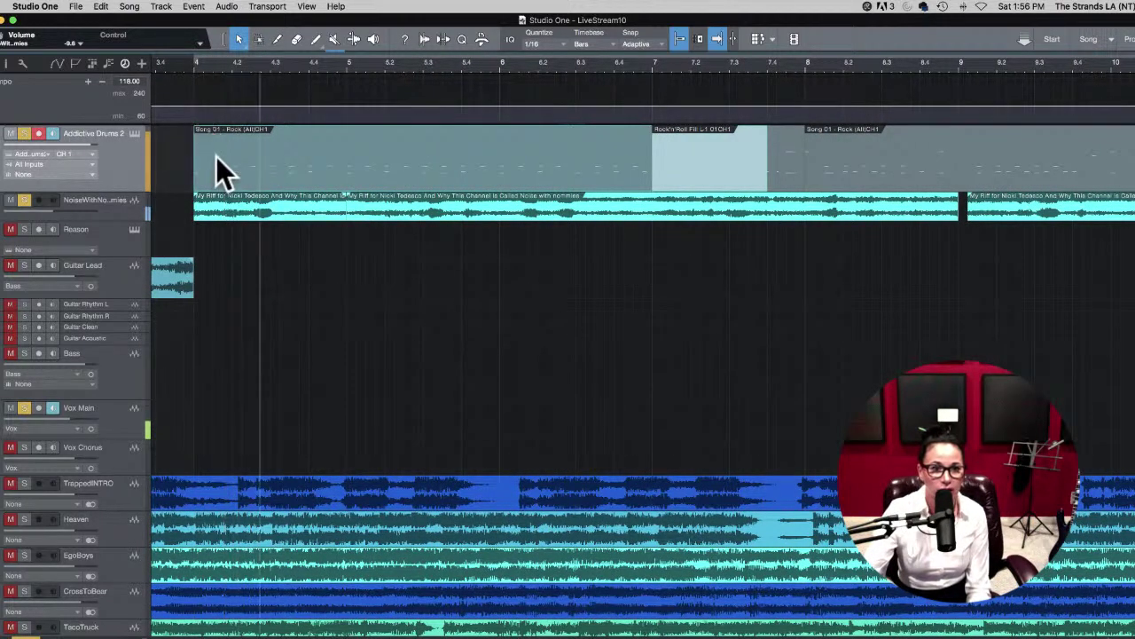
pyautogui.press('space')
pyautogui.press('space')
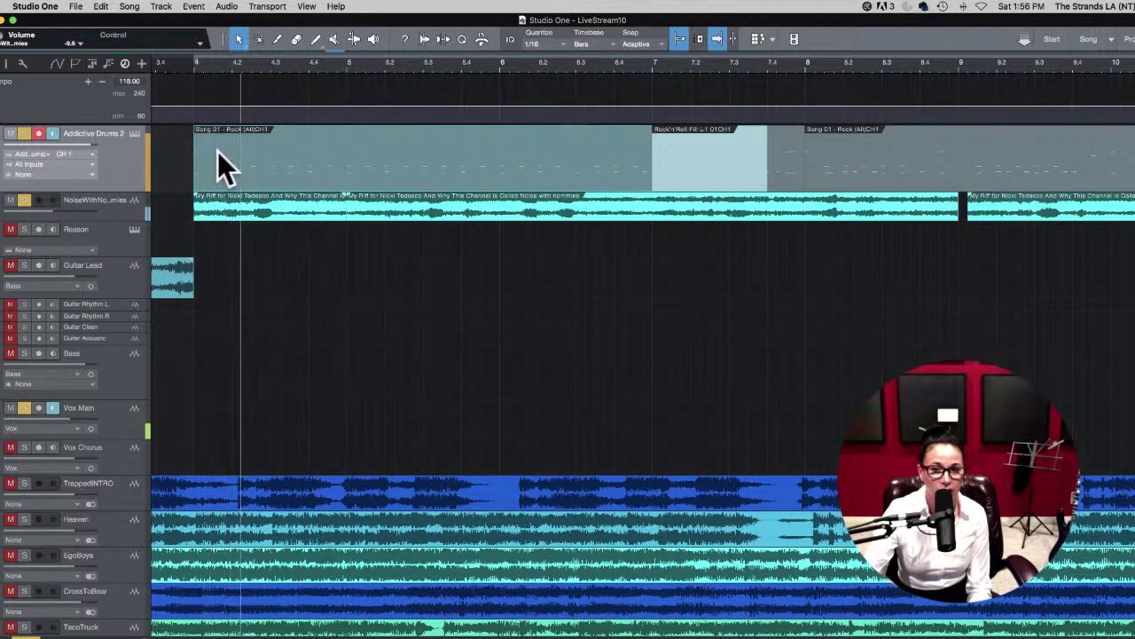
pyautogui.press('space')
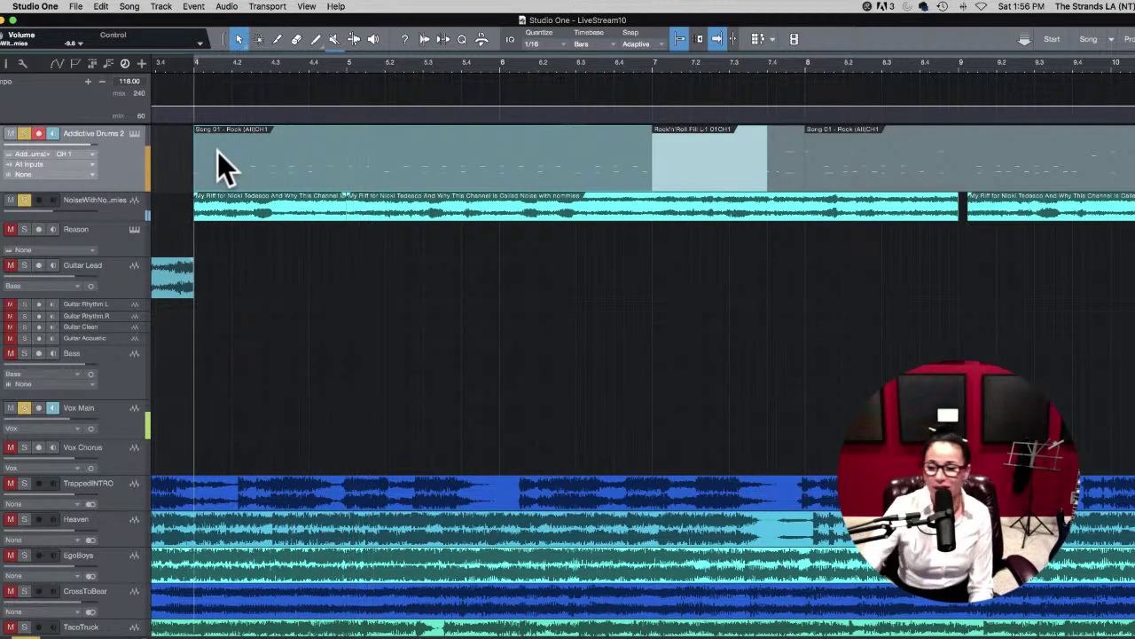
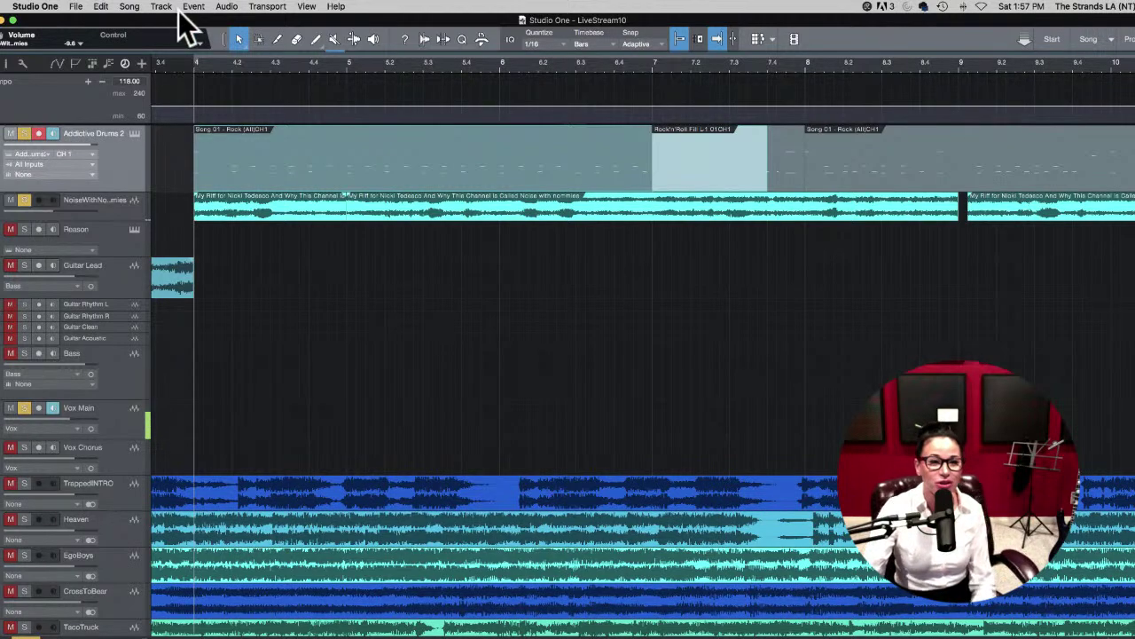
# Step: Add a sixteenth-long G#5 note at 4.1.2.00 in the rock beat part starting at bar 4 and close the note editor
pyautogui.doubleClick(205, 144)
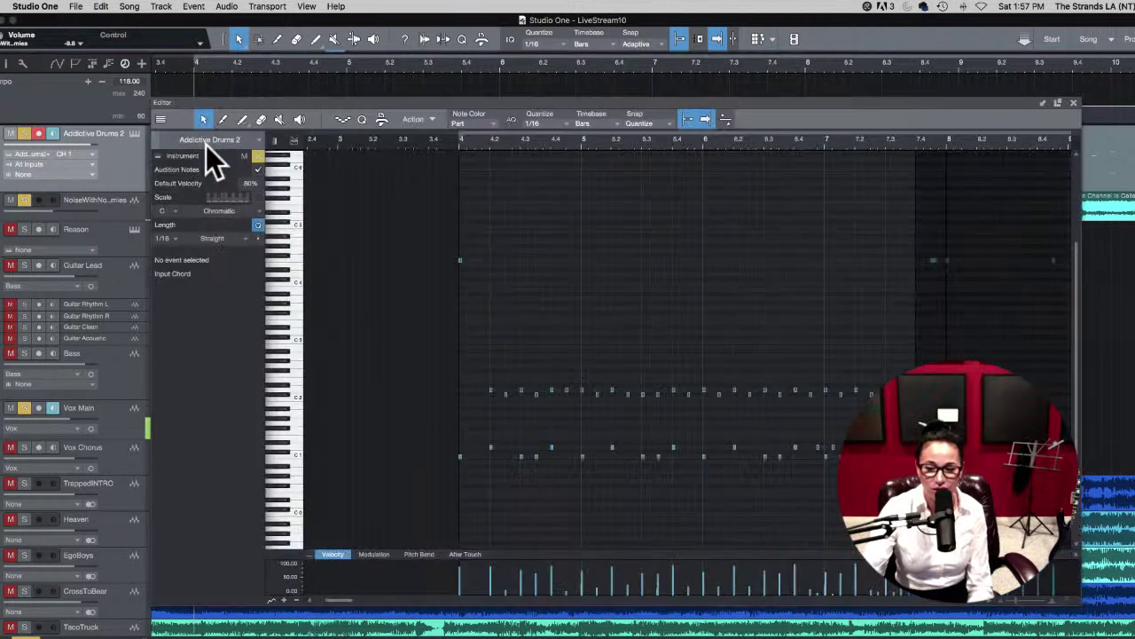
pyautogui.click(464, 187)
pyautogui.press('e')
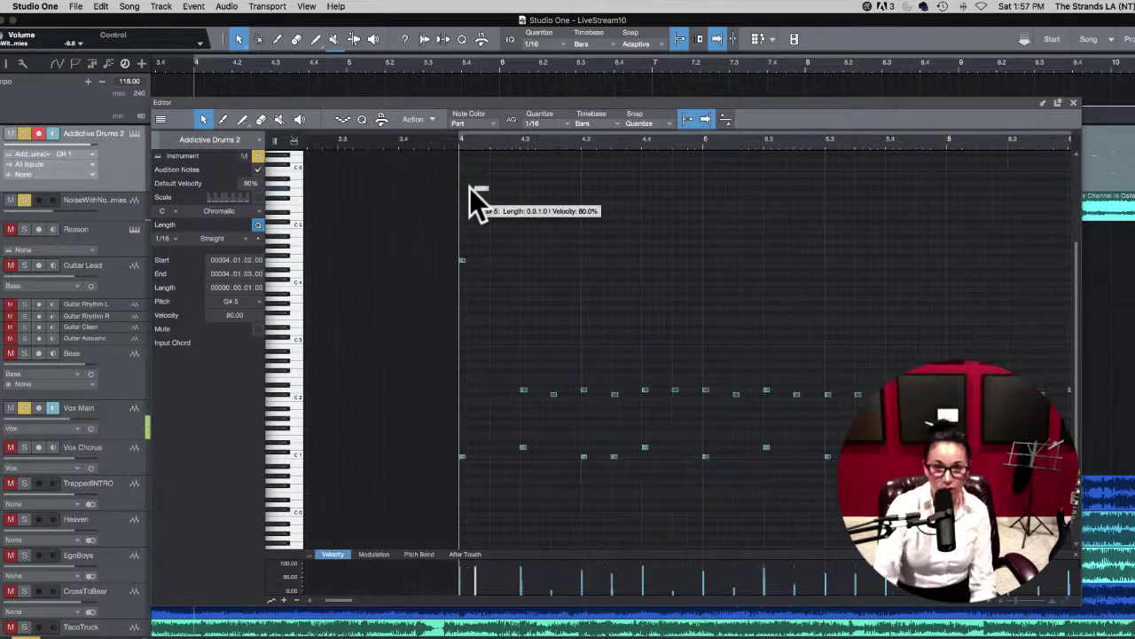
pyautogui.press('e')
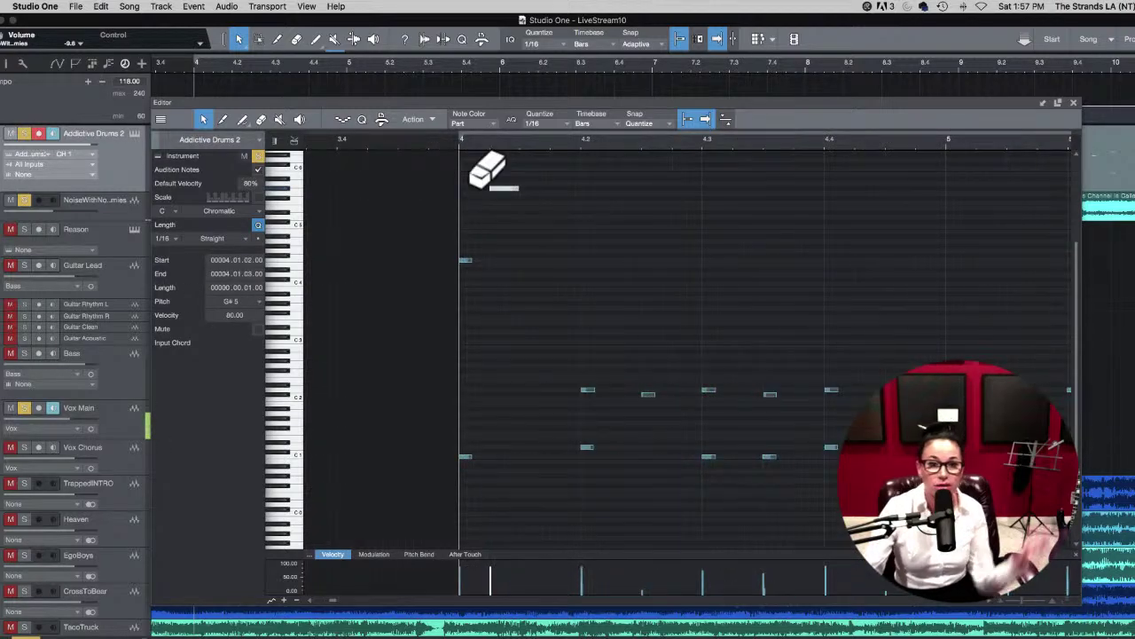
pyautogui.click(1075, 102)
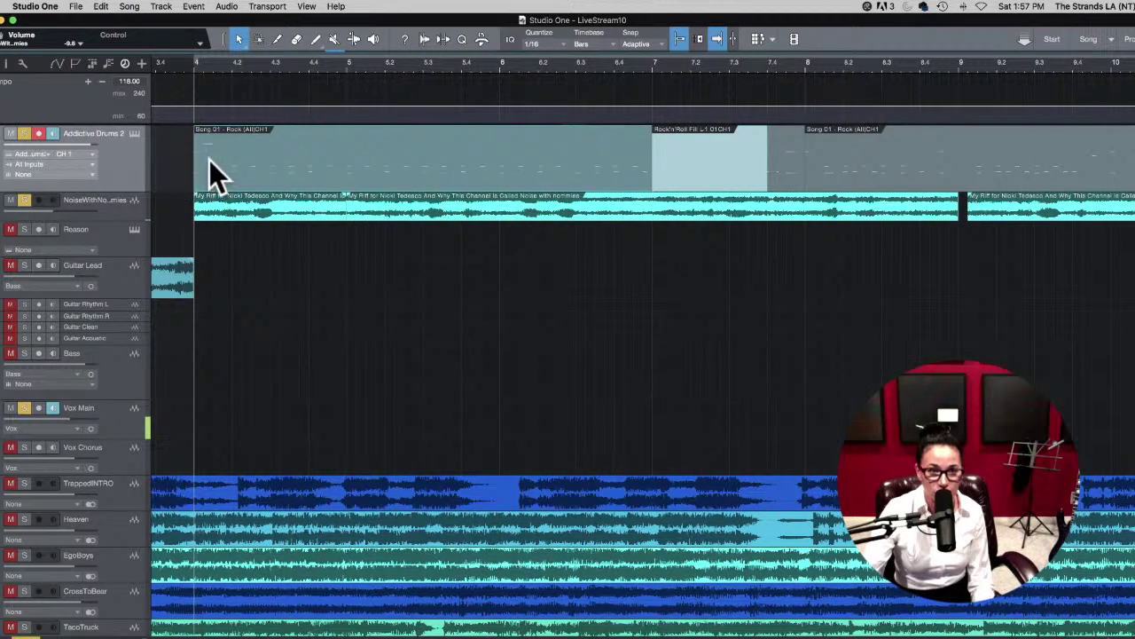
# Step: Reopen the rock beat part, move the G#5 note to A4 at 4.1.1.00 and set its velocity to 85
pyautogui.doubleClick(209, 160)
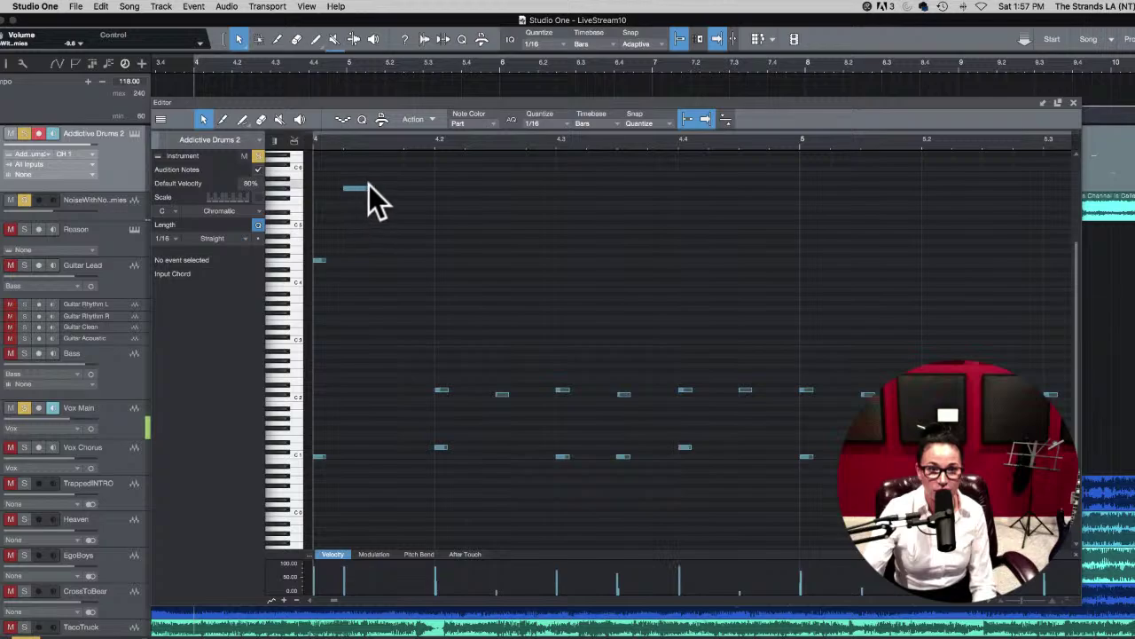
pyautogui.hscroll(-2, 369, 185)
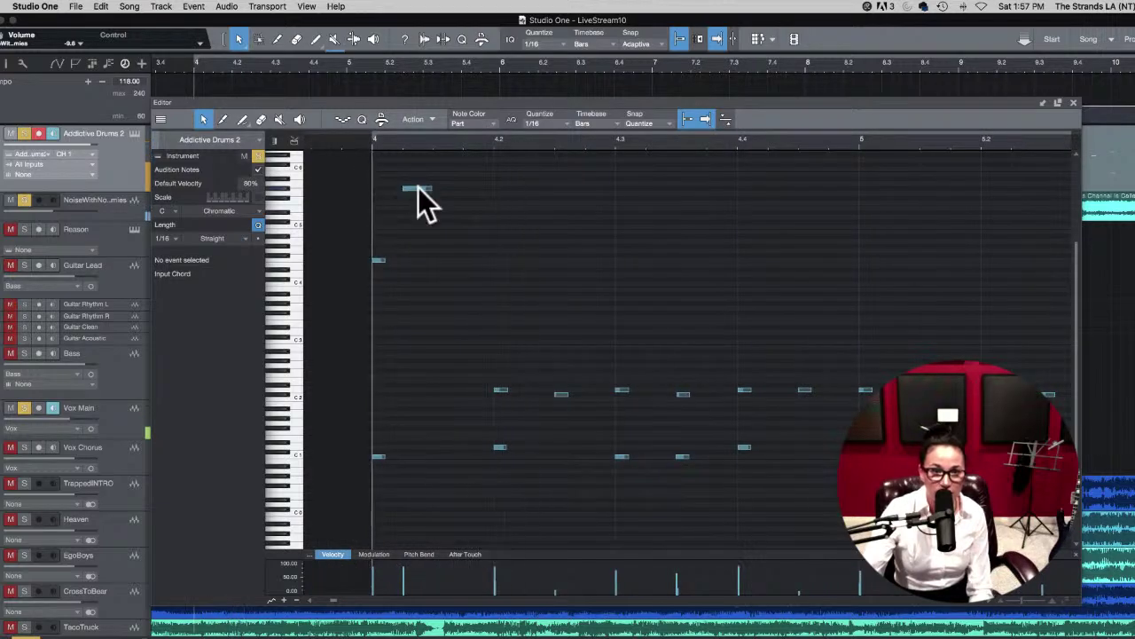
pyautogui.moveTo(418, 188); pyautogui.dragTo(416, 238)
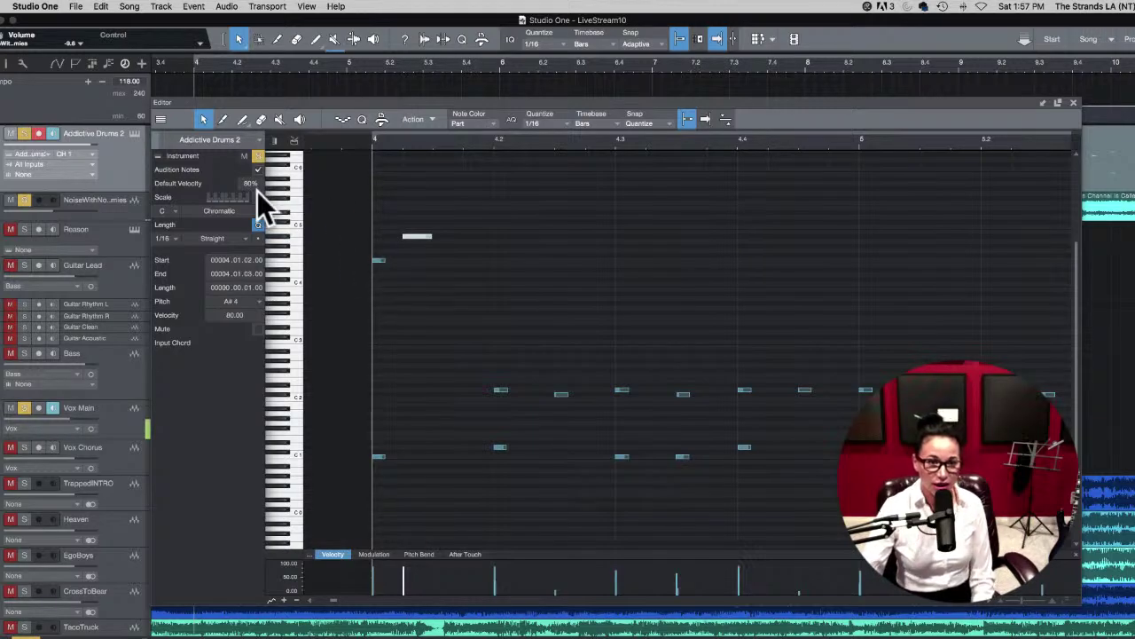
pyautogui.click(417, 237)
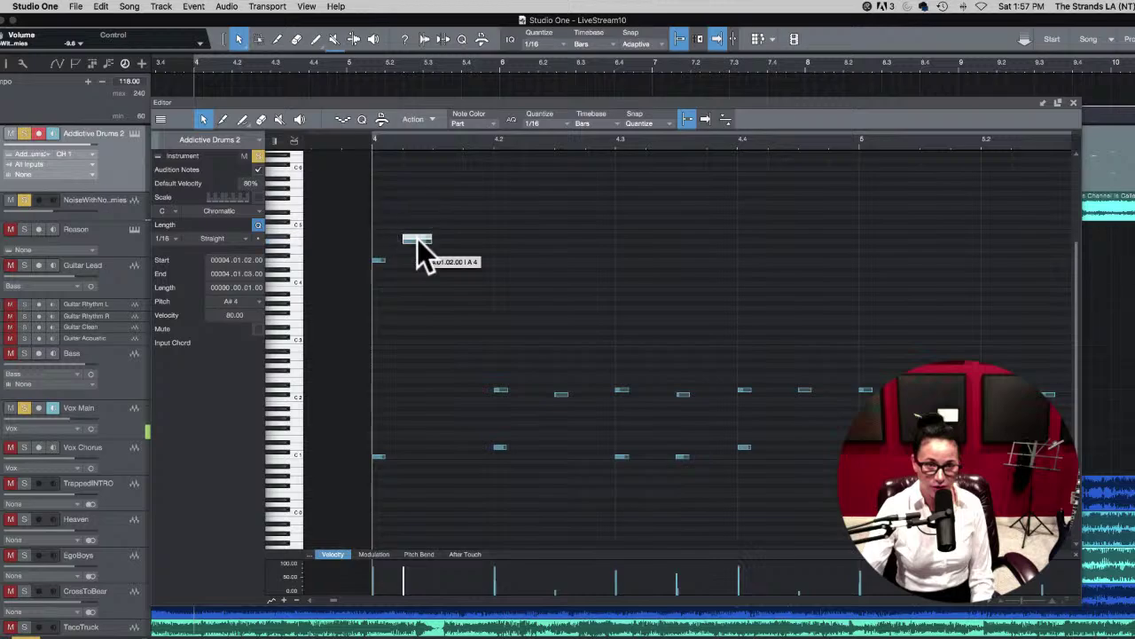
pyautogui.moveTo(418, 254); pyautogui.dragTo(388, 252)
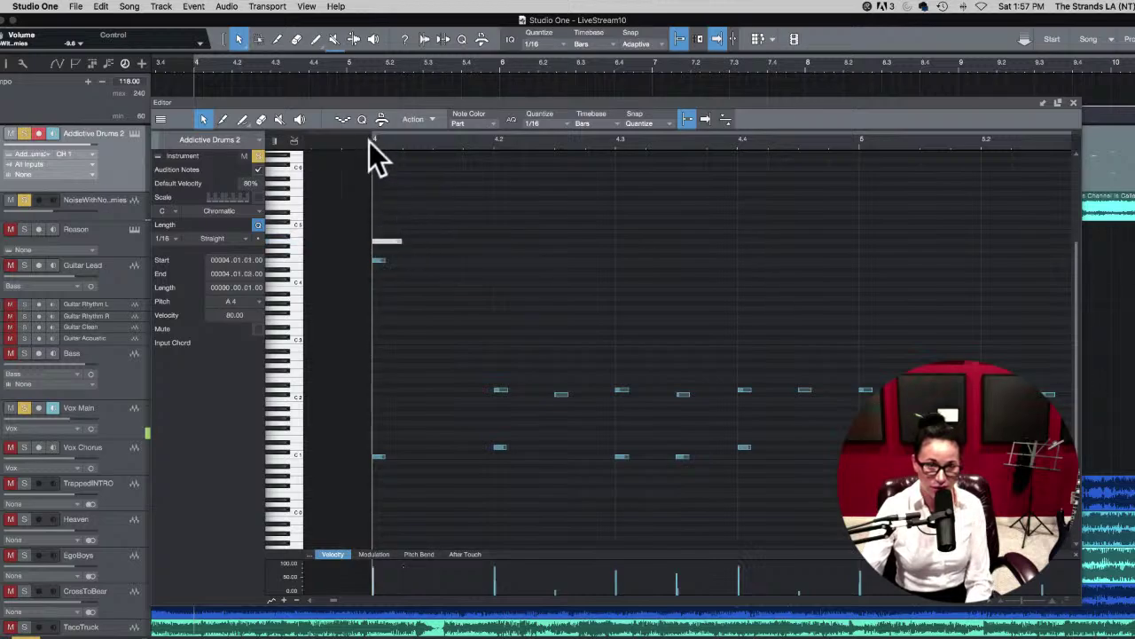
pyautogui.press('space')
pyautogui.press('space')
pyautogui.click(386, 240)
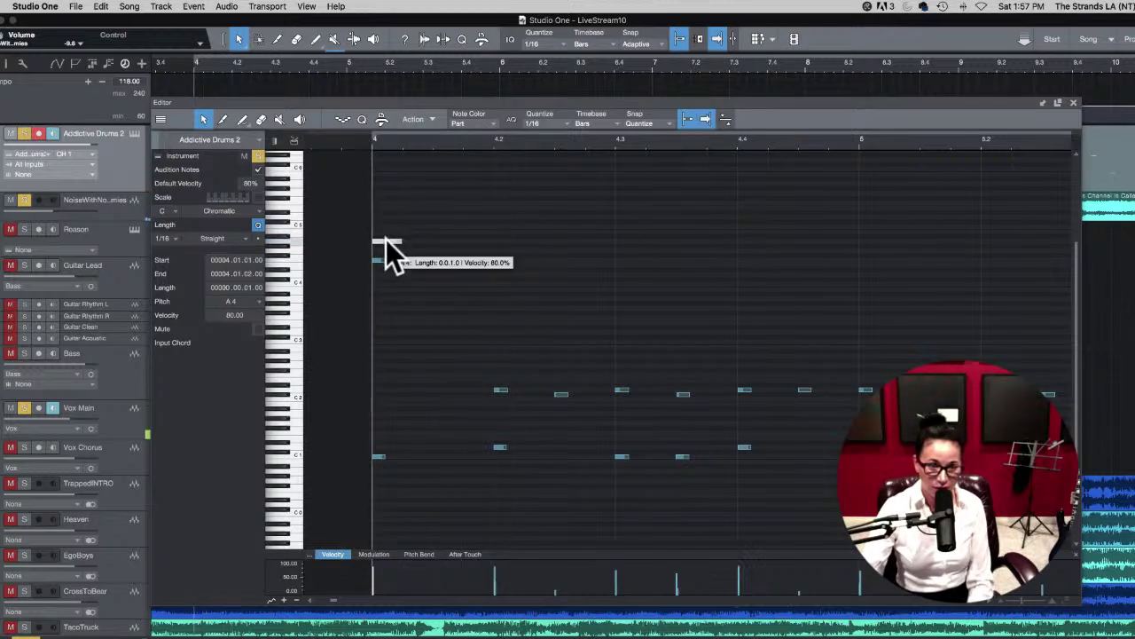
pyautogui.click(375, 588)
# Step: Replace the short C1 note at 4.1.1.00 with a C1 note 0.0.1.0 long, auditioning it on C#1 on the way
pyautogui.click(376, 470)
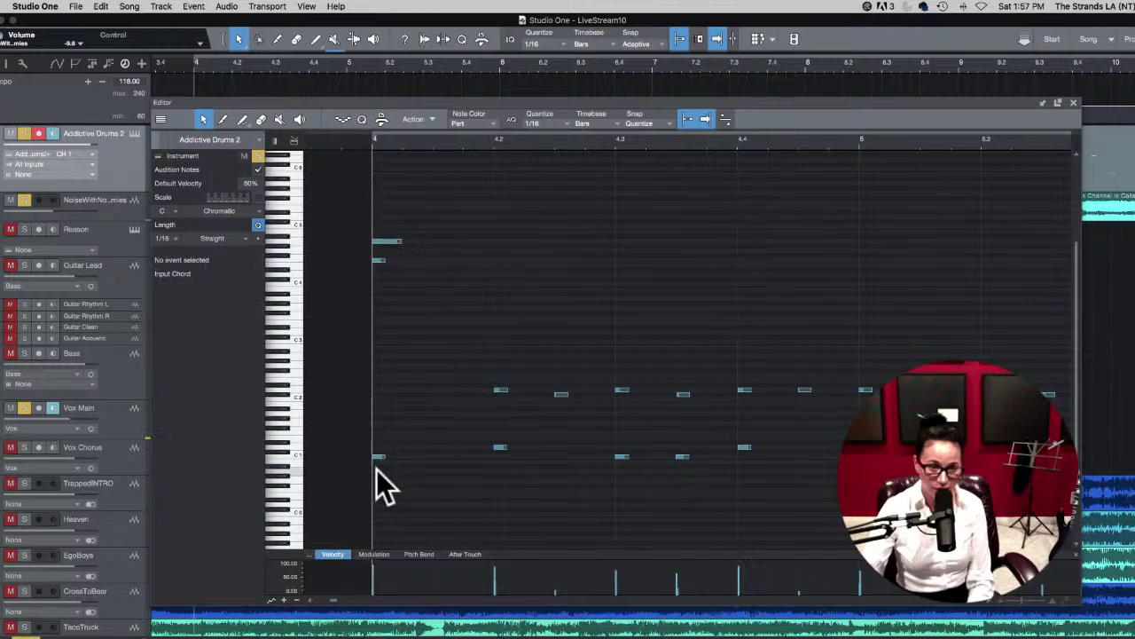
pyautogui.click(376, 469)
pyautogui.click(377, 456)
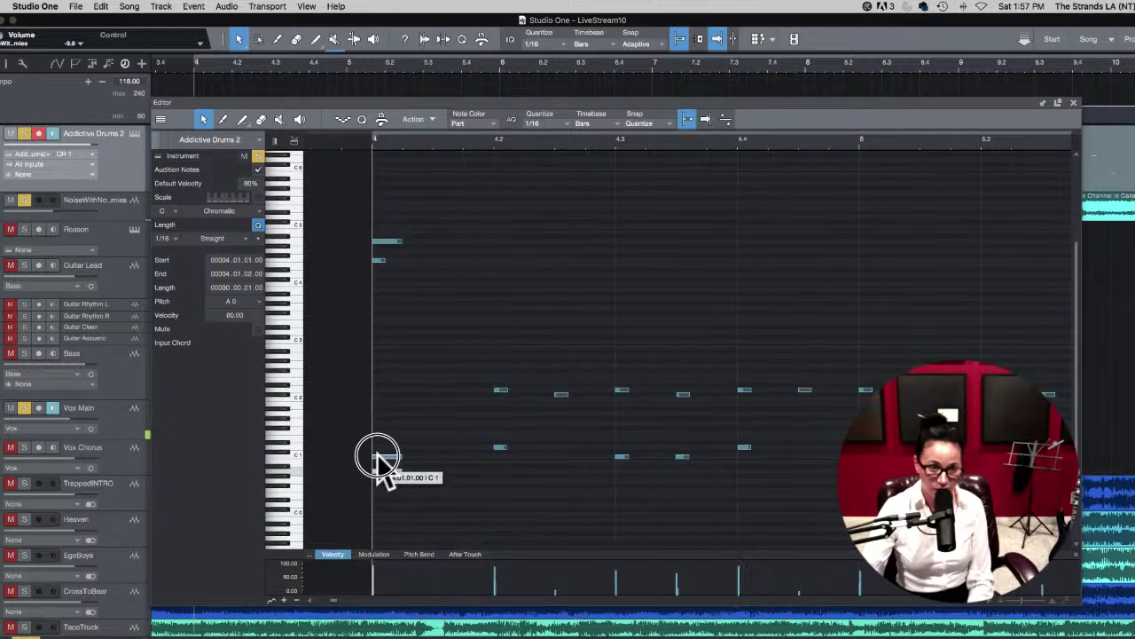
pyautogui.moveTo(377, 456); pyautogui.dragTo(378, 454)
pyautogui.press('space')
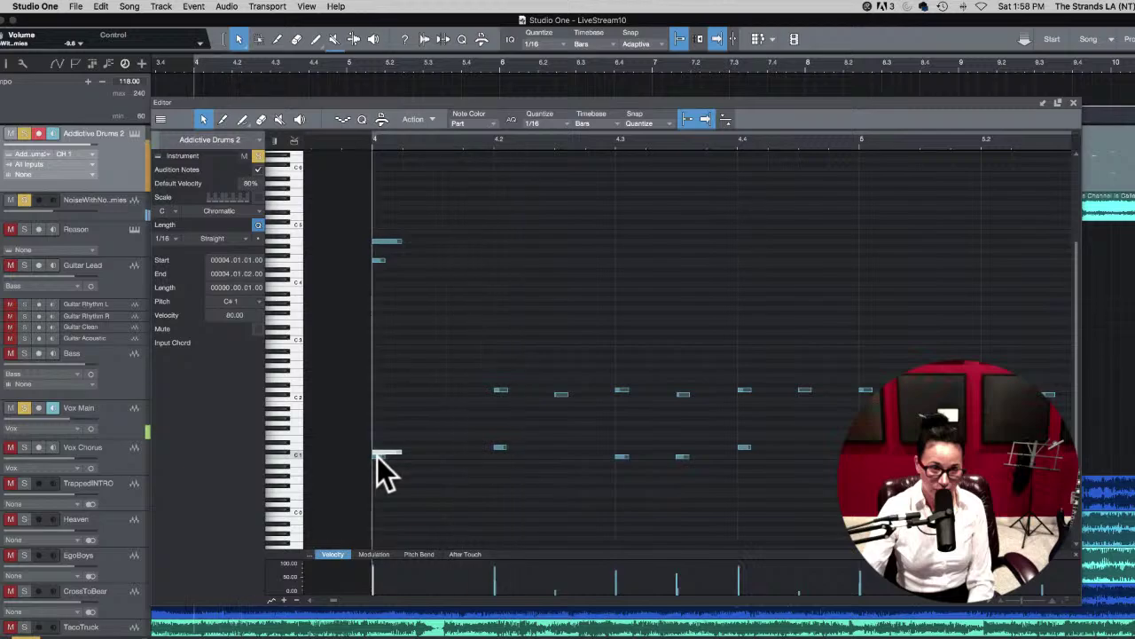
pyautogui.click(377, 456)
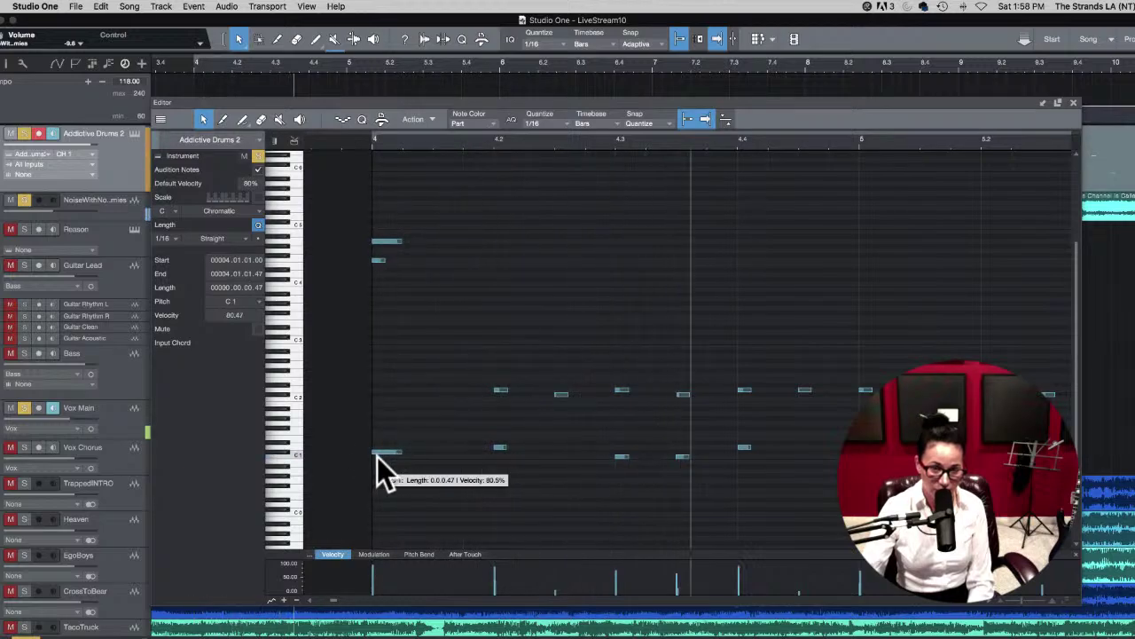
pyautogui.doubleClick(377, 456)
pyautogui.doubleClick(380, 455)
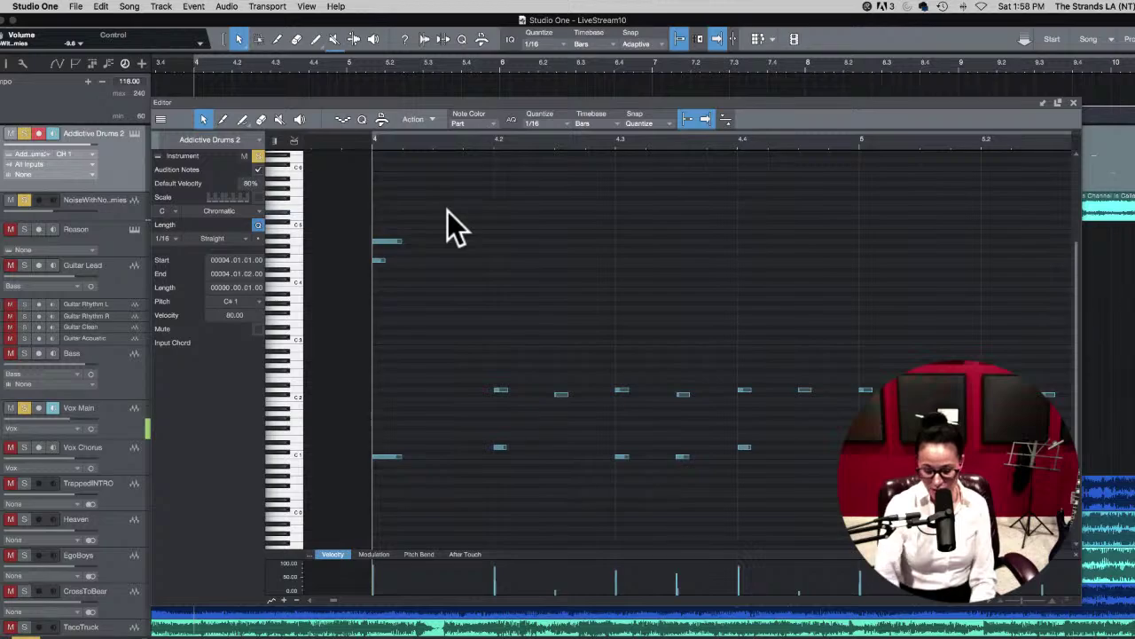
# Step: Play the opening of bar 4 and close the note editor
pyautogui.press('w')
pyautogui.press('space')
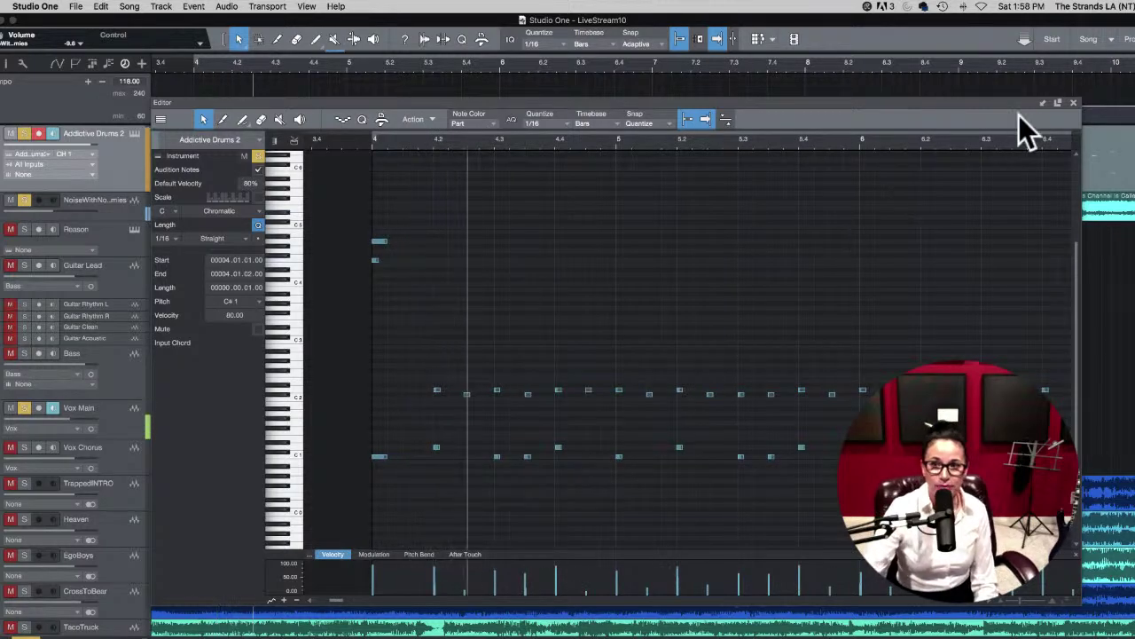
pyautogui.click(1073, 103)
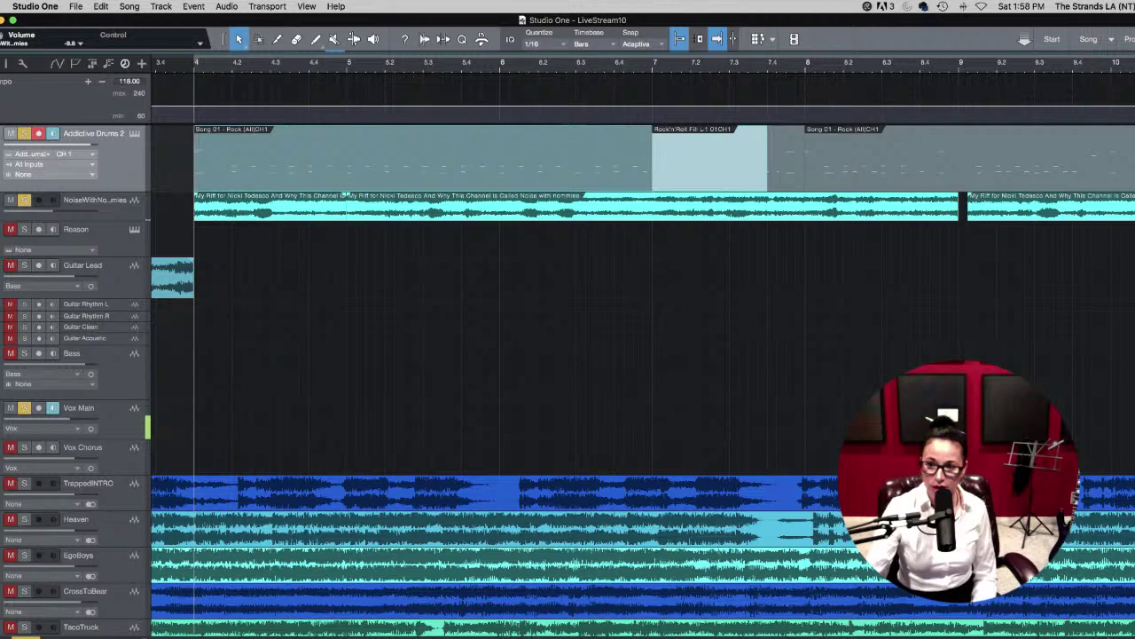
# Step: Reopen the rock beat part and move the A4 note ahead of bar 4 to 3.4.2.00
pyautogui.doubleClick(230, 160)
pyautogui.hscroll(-3, 347, 248)
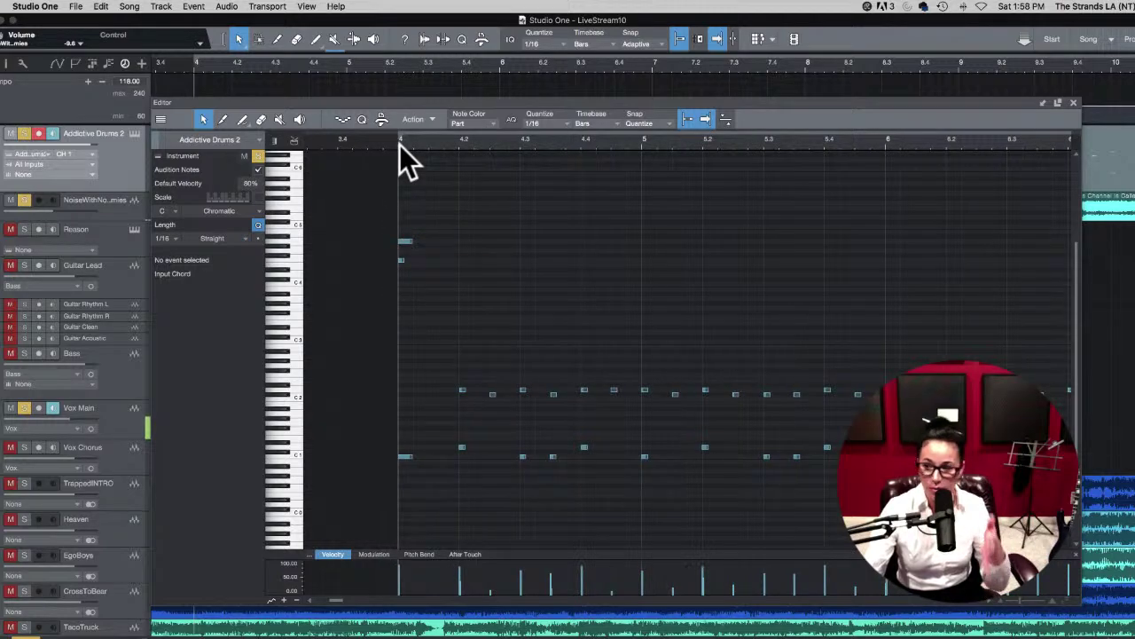
pyautogui.click(399, 241)
pyautogui.moveTo(393, 239); pyautogui.dragTo(355, 244)
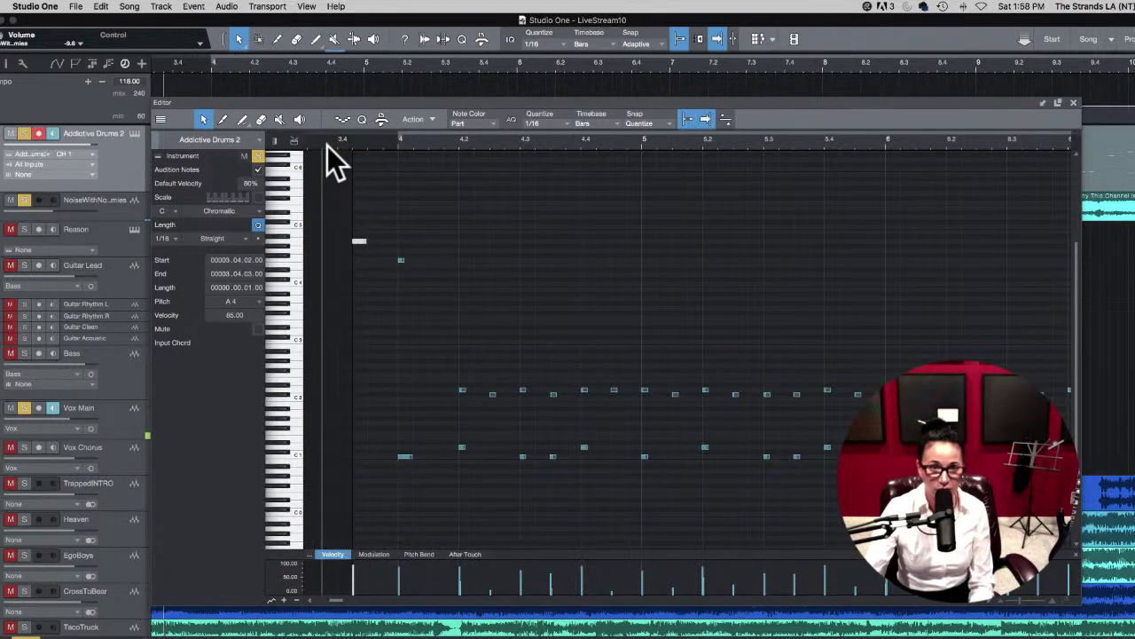
# Step: Try a G4 note at 3.4.4.00, audition the pickup and shift the A4 note to 3.4.3.00
pyautogui.click(376, 239)
pyautogui.click(377, 241)
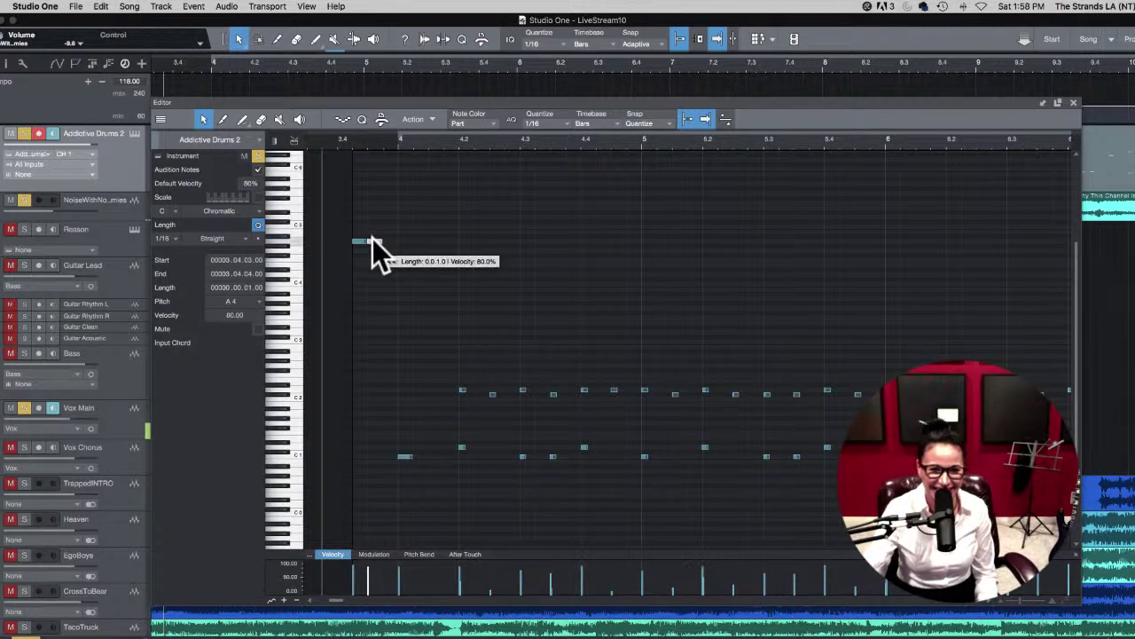
pyautogui.click(375, 241)
pyautogui.click(387, 240)
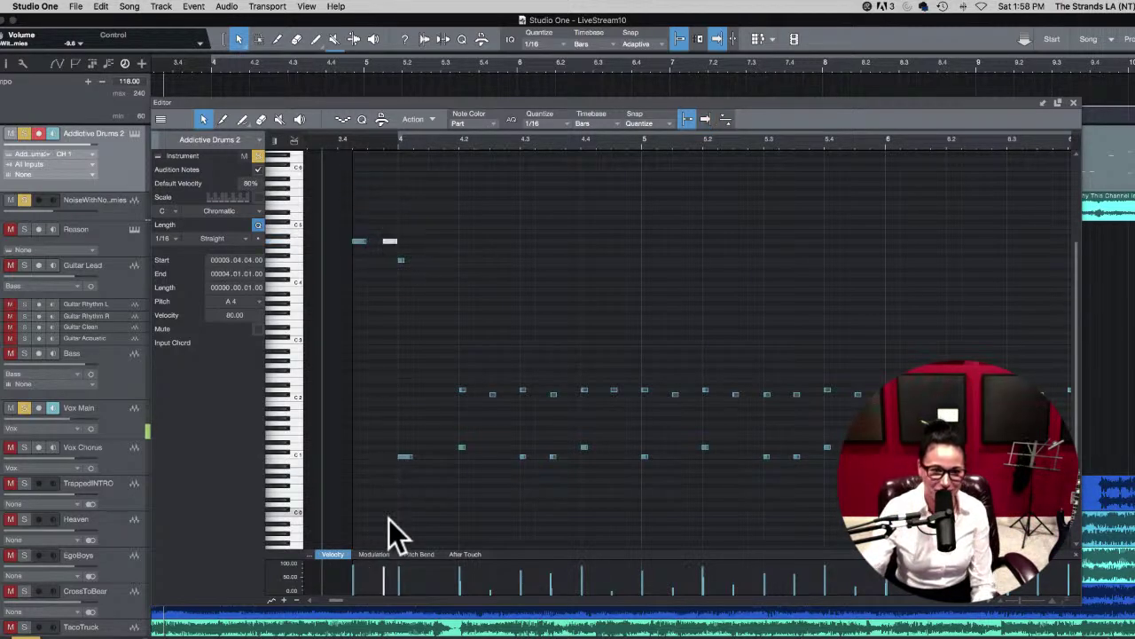
pyautogui.moveTo(391, 239); pyautogui.dragTo(391, 249)
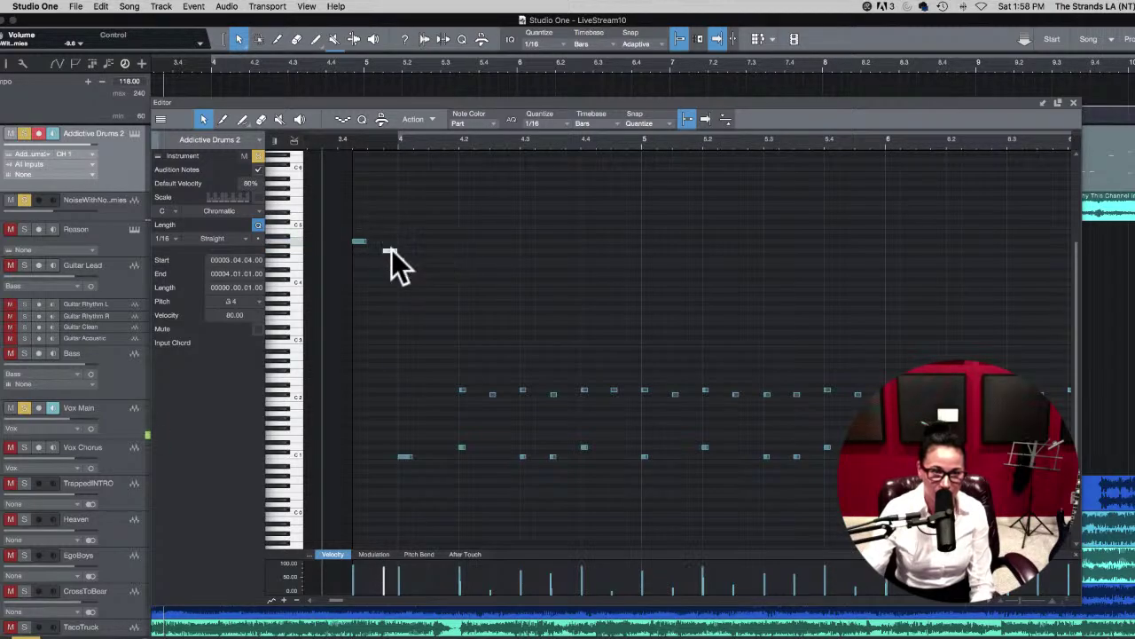
pyautogui.press('space')
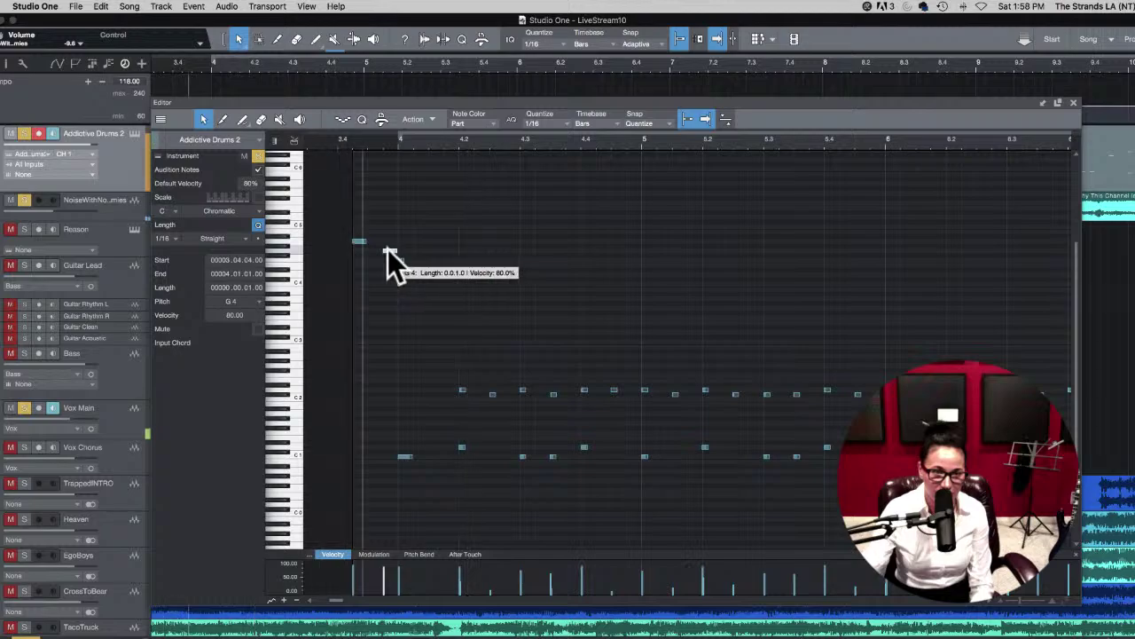
pyautogui.moveTo(361, 241); pyautogui.dragTo(369, 241)
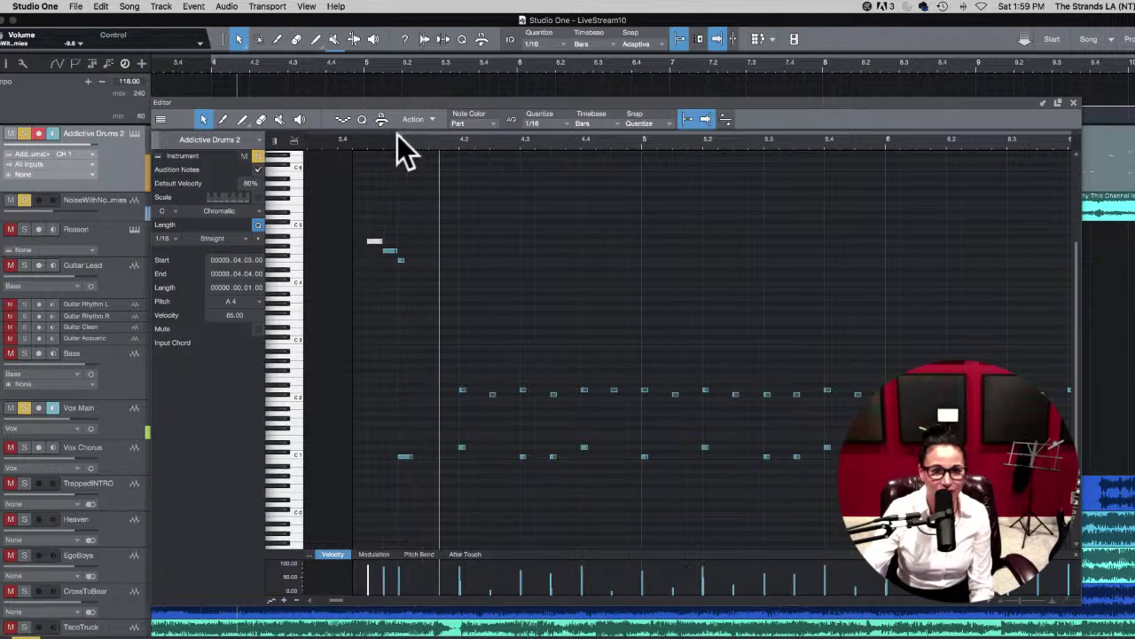
# Step: Try a C1 note at 3.4.2.00, delete it with the A4 and G4 pickup notes, and close the note editor
pyautogui.doubleClick(364, 456)
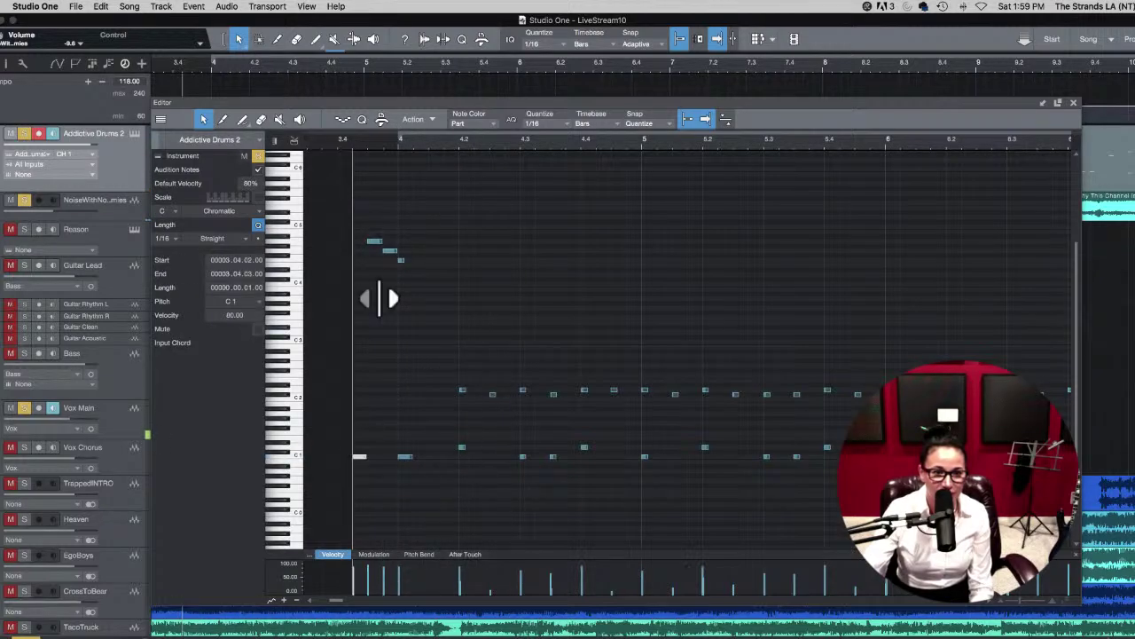
pyautogui.doubleClick(376, 241)
pyautogui.doubleClick(360, 455)
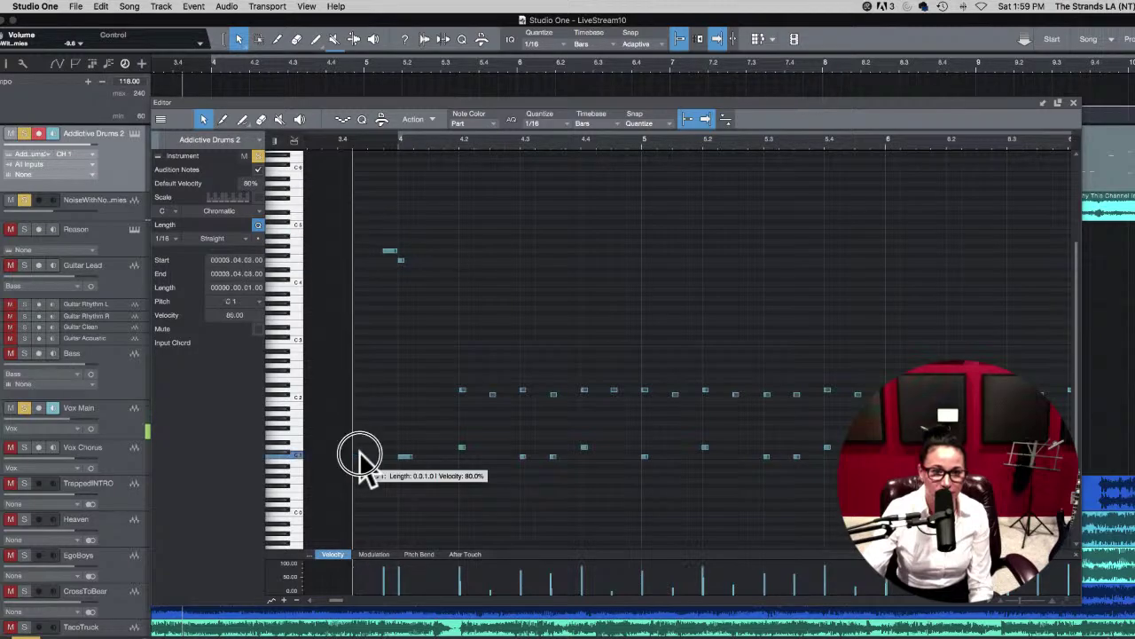
pyautogui.doubleClick(389, 250)
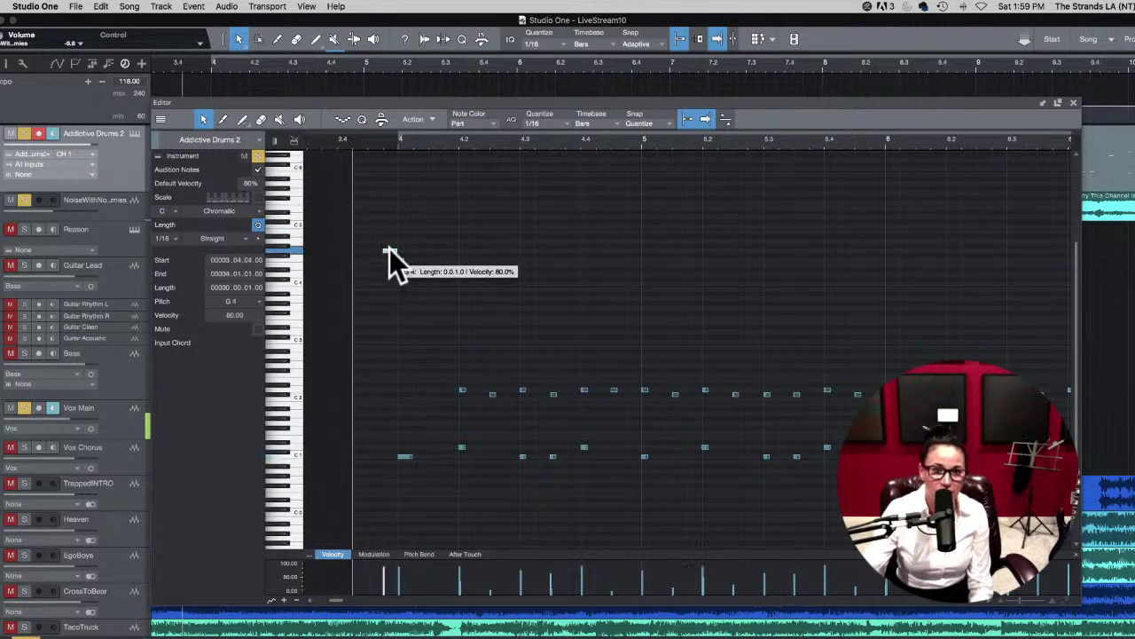
pyautogui.click(1072, 103)
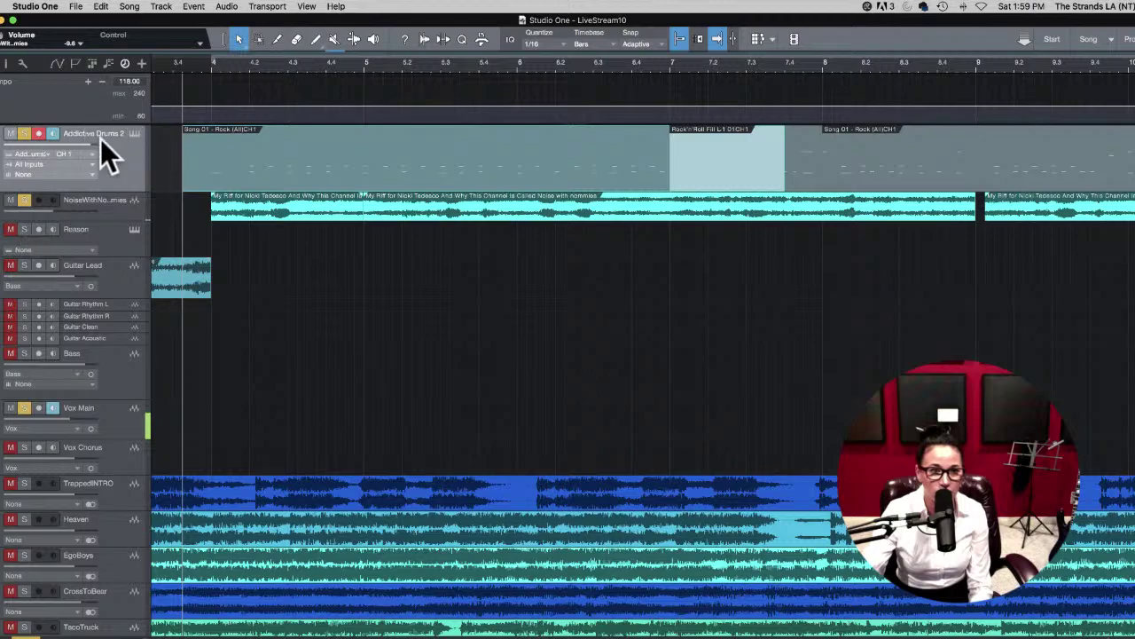
# Step: Open Addictive Drums 2 and audition the Alternative Rock Break patterns L-4 to L-9 and the Alternative Rock Fills L-1 and L-2
pyautogui.click(135, 133)
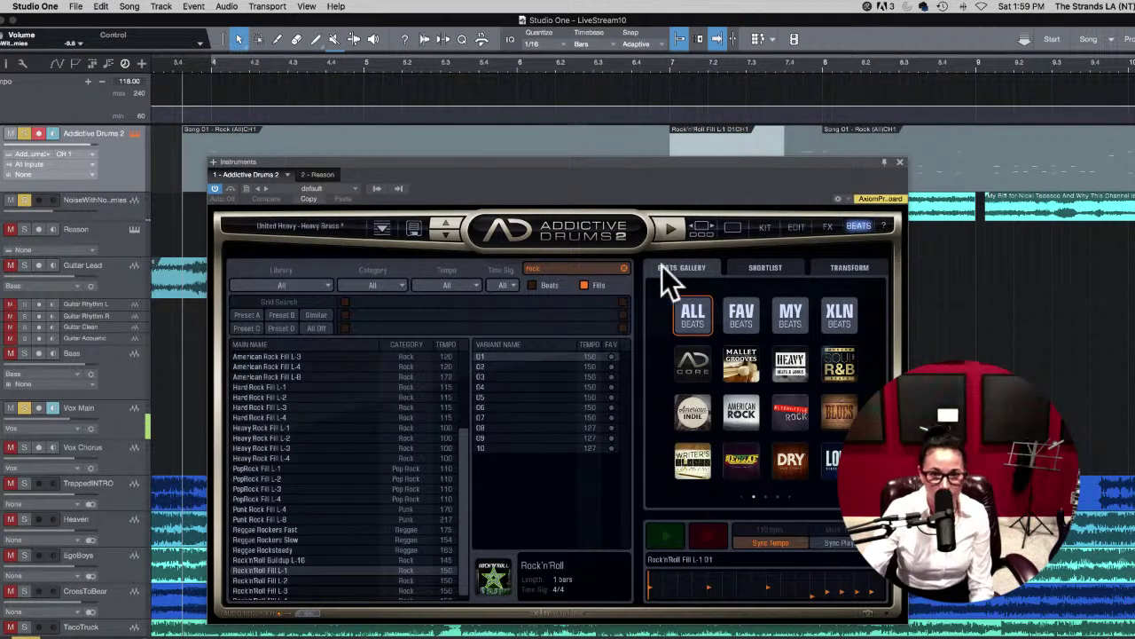
pyautogui.scroll(5, 300, 532)
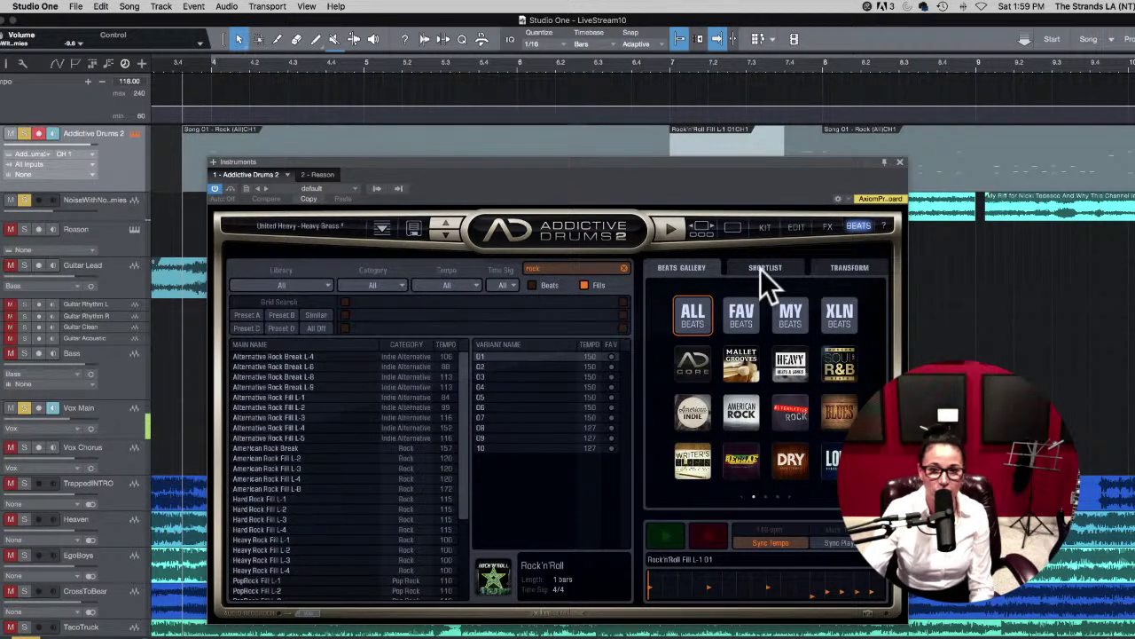
pyautogui.click(295, 357)
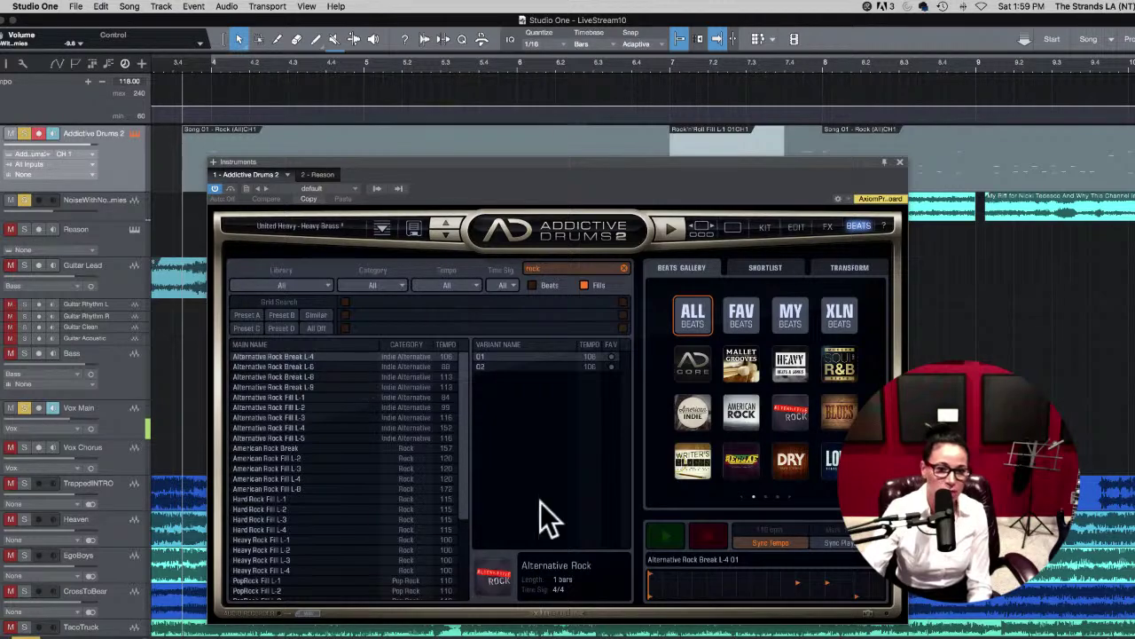
pyautogui.click(665, 533)
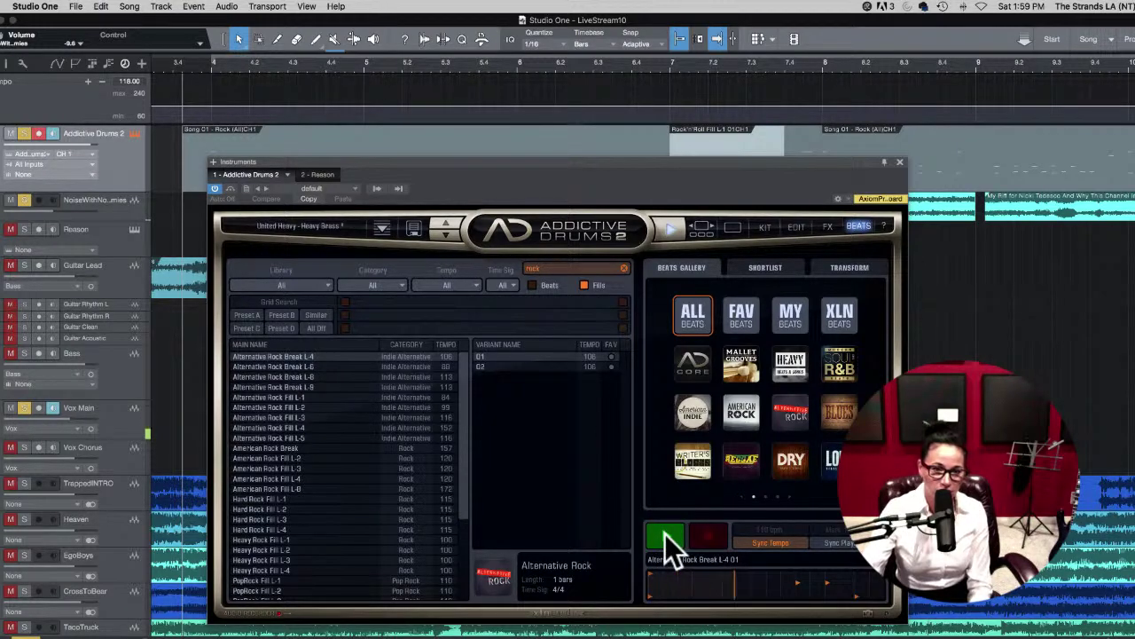
pyautogui.click(317, 365)
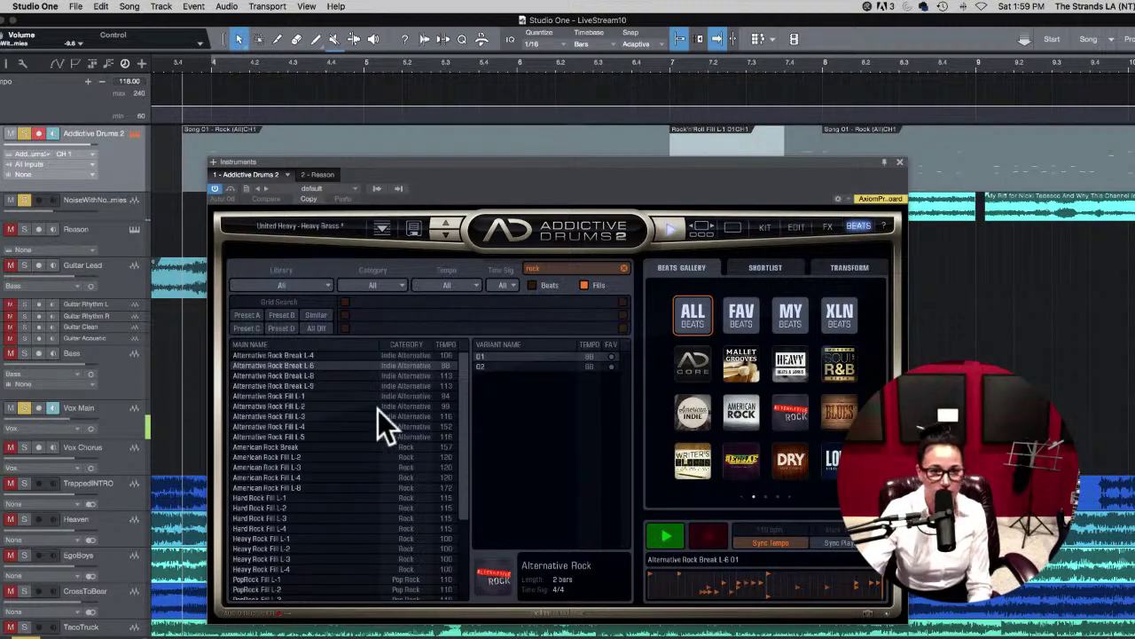
pyautogui.click(309, 375)
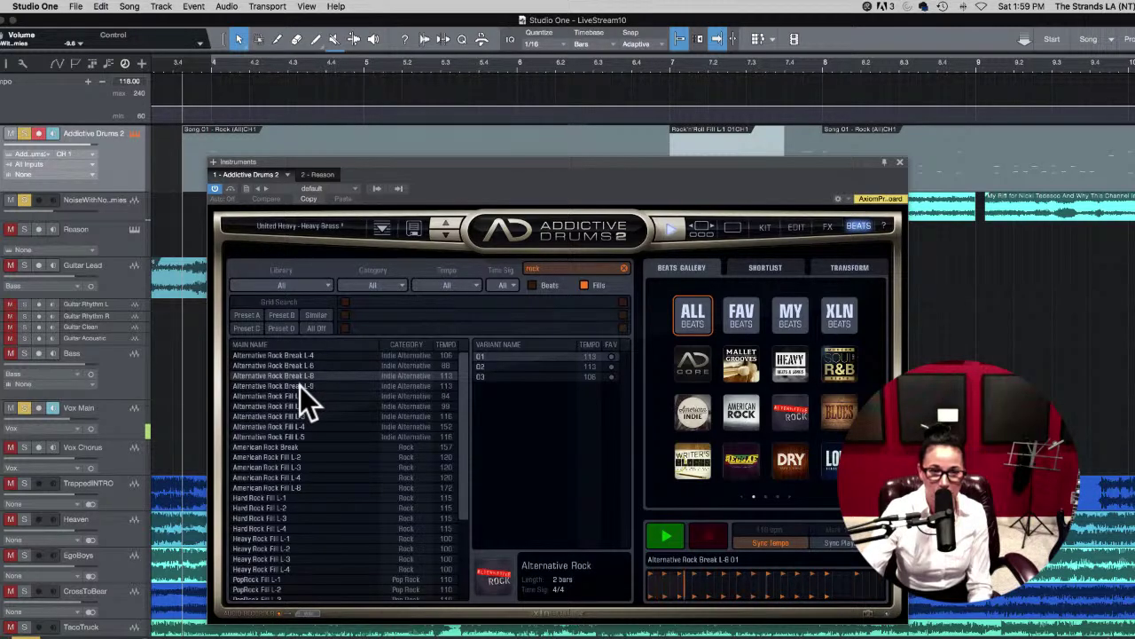
pyautogui.click(300, 386)
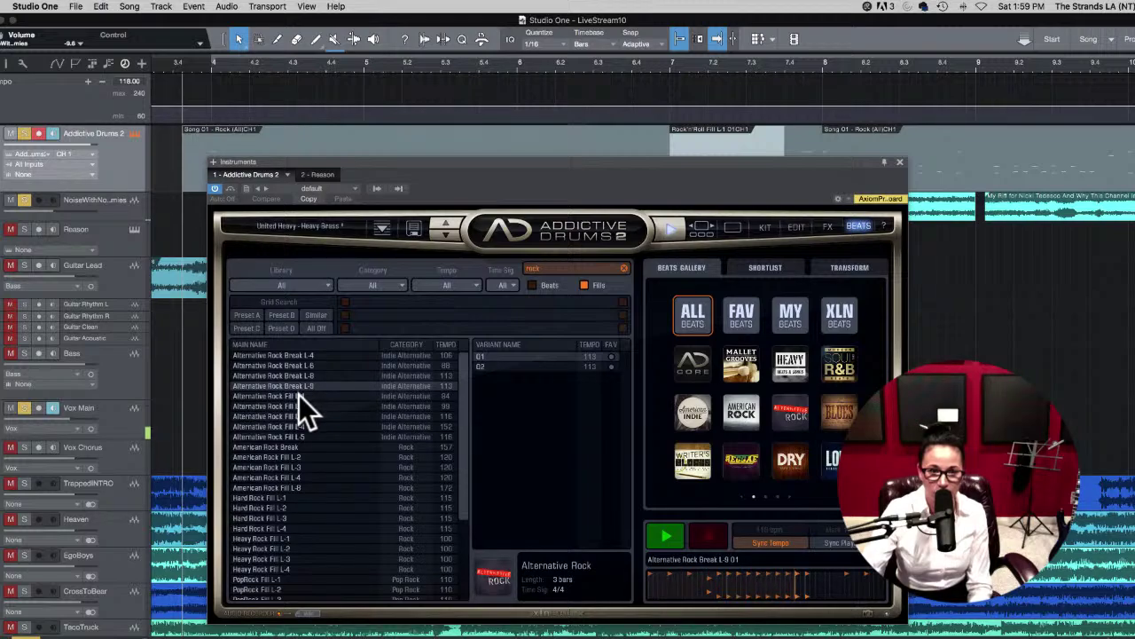
pyautogui.click(299, 396)
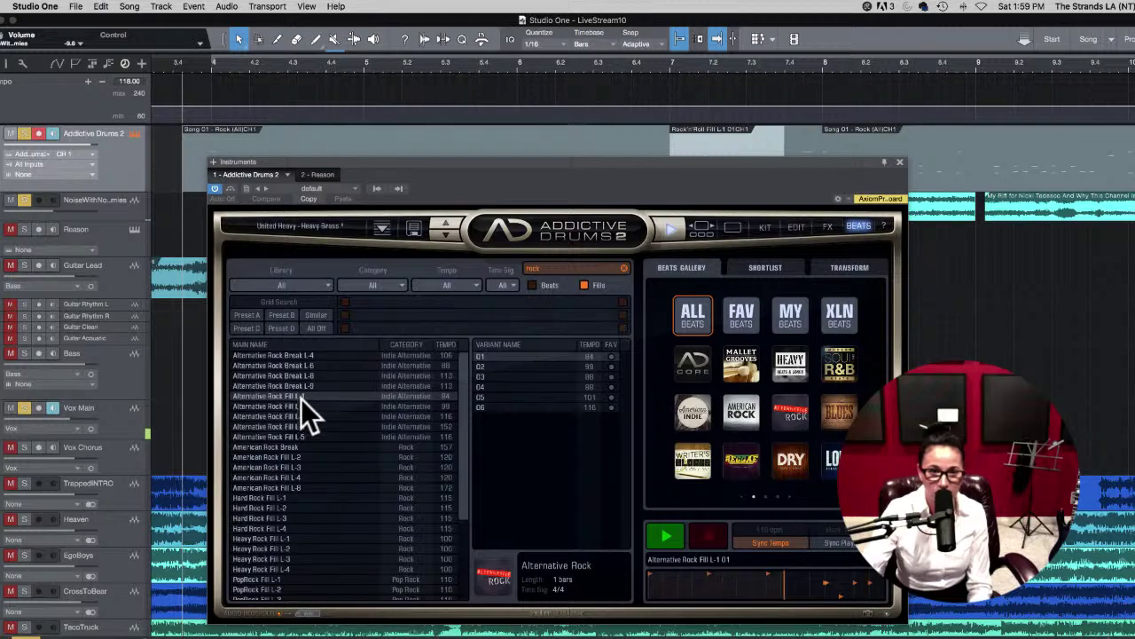
pyautogui.click(302, 406)
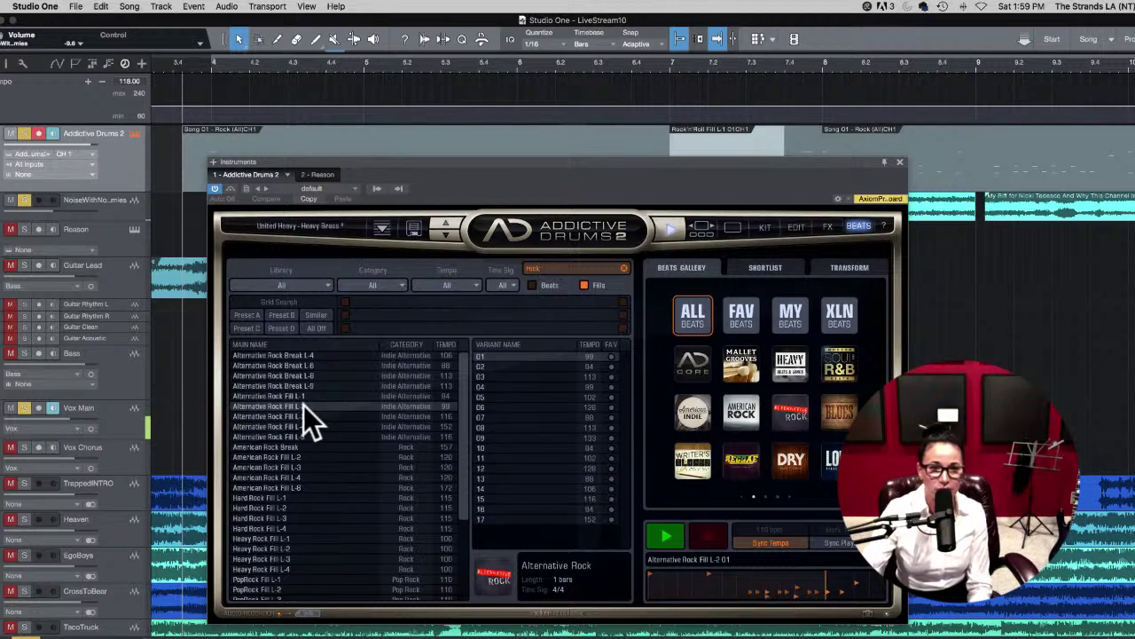
# Step: Insert Alternative Rock Fill L-2 01 on the drum track, close the instrument, and shift the fill to end where the rock beat begins
pyautogui.moveTo(303, 404); pyautogui.dragTo(169, 161)
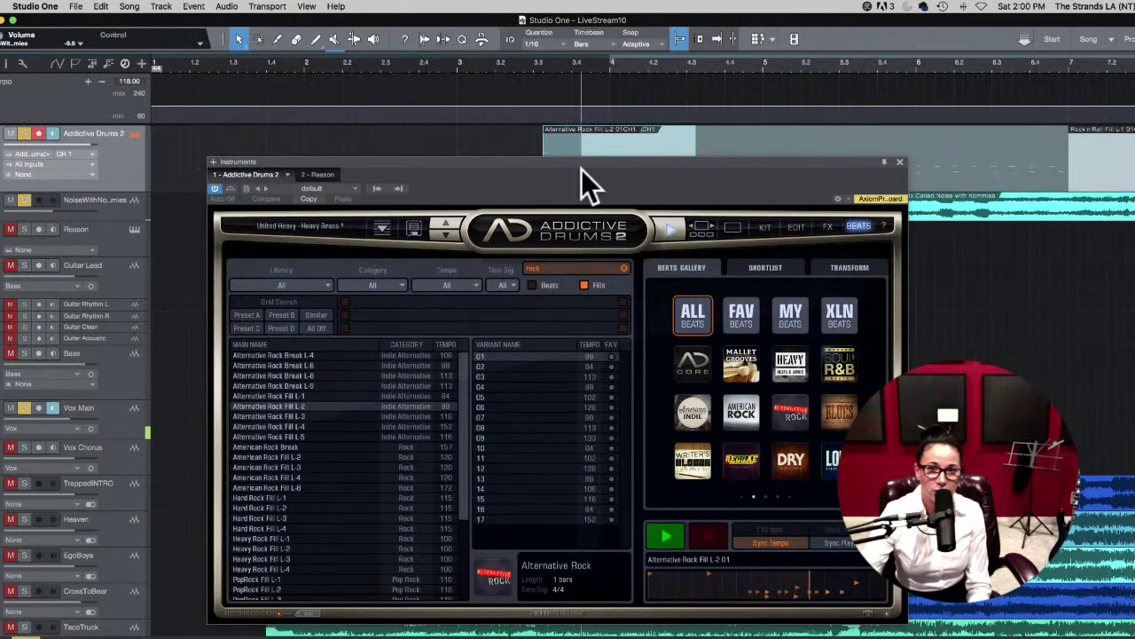
pyautogui.click(672, 541)
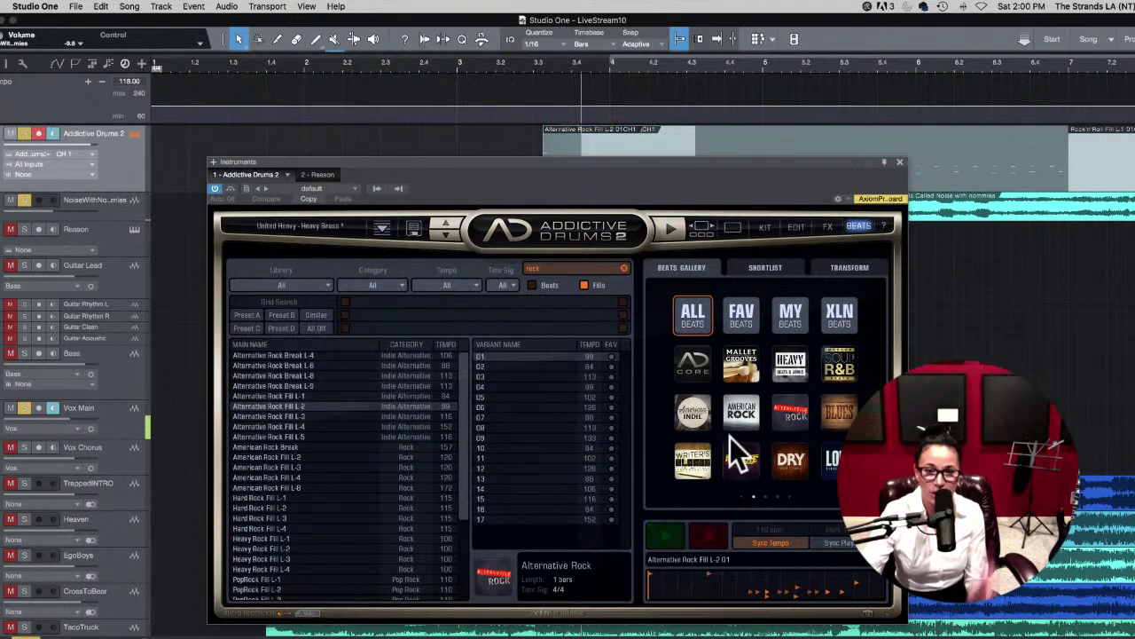
pyautogui.click(899, 162)
pyautogui.moveTo(564, 180); pyautogui.dragTo(447, 184)
pyautogui.press('space')
pyautogui.click(436, 63)
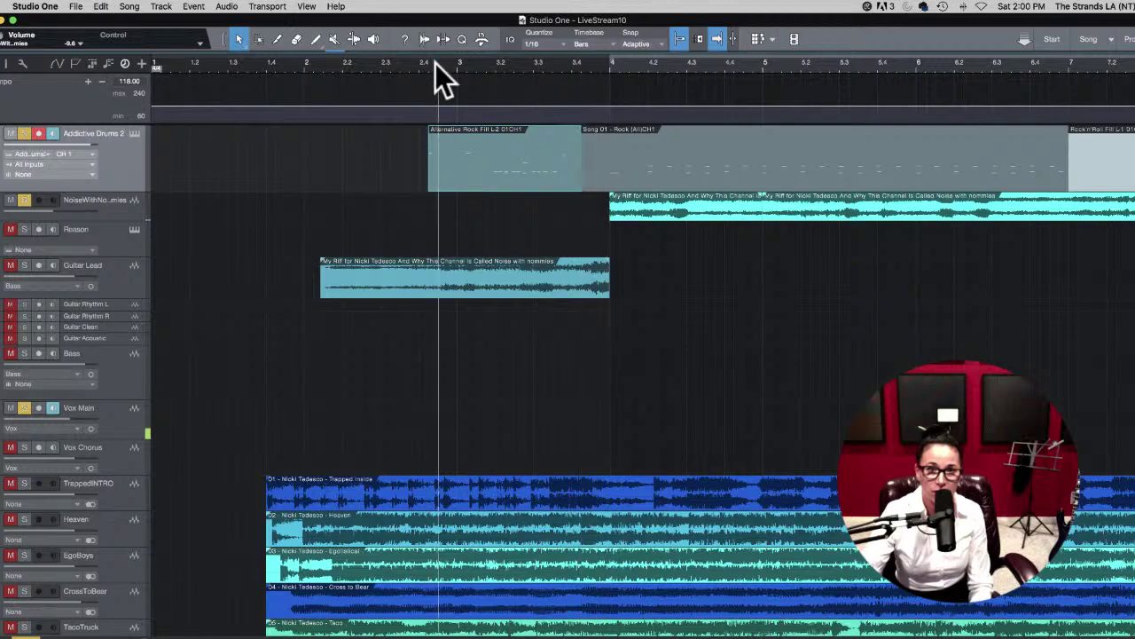
# Step: Trim the start of the first rock beat part to bar 4
pyautogui.press('e')
pyautogui.press('e')
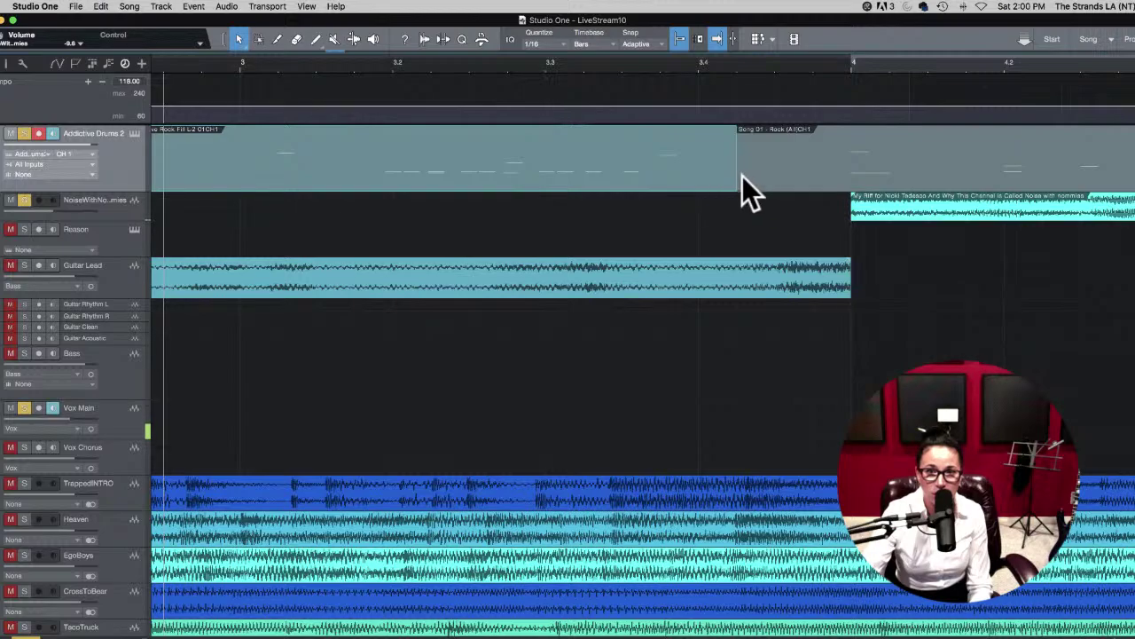
pyautogui.click(753, 175)
pyautogui.moveTo(740, 180); pyautogui.dragTo(843, 174)
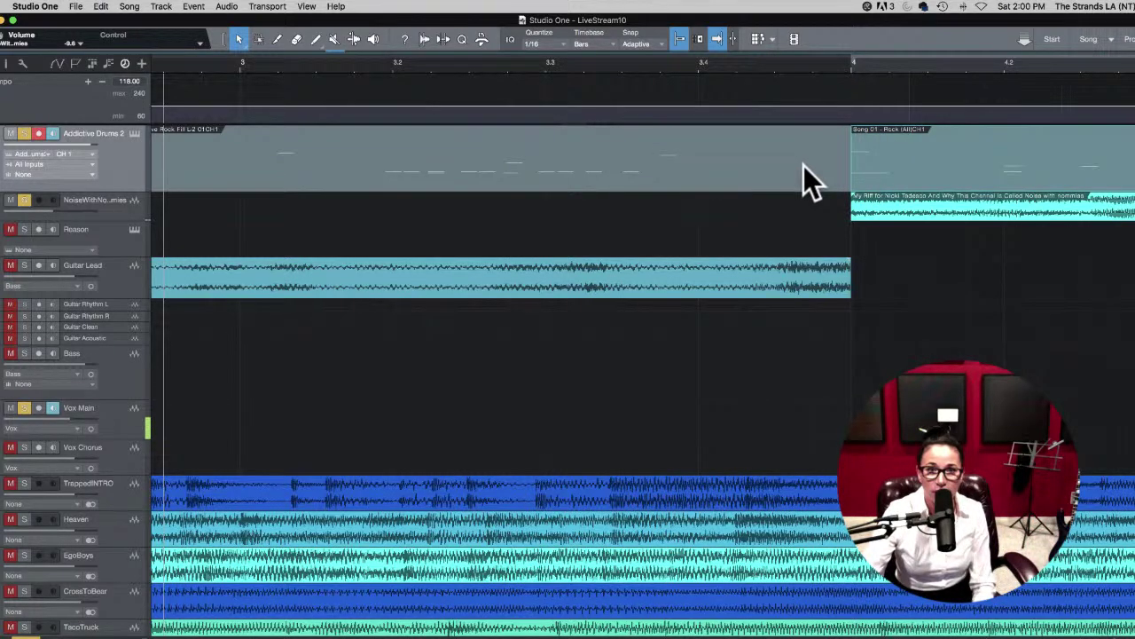
# Step: Move the Alternative Rock fill to start at bar 3 and play the transition into bar 4
pyautogui.moveTo(576, 184); pyautogui.dragTo(689, 189)
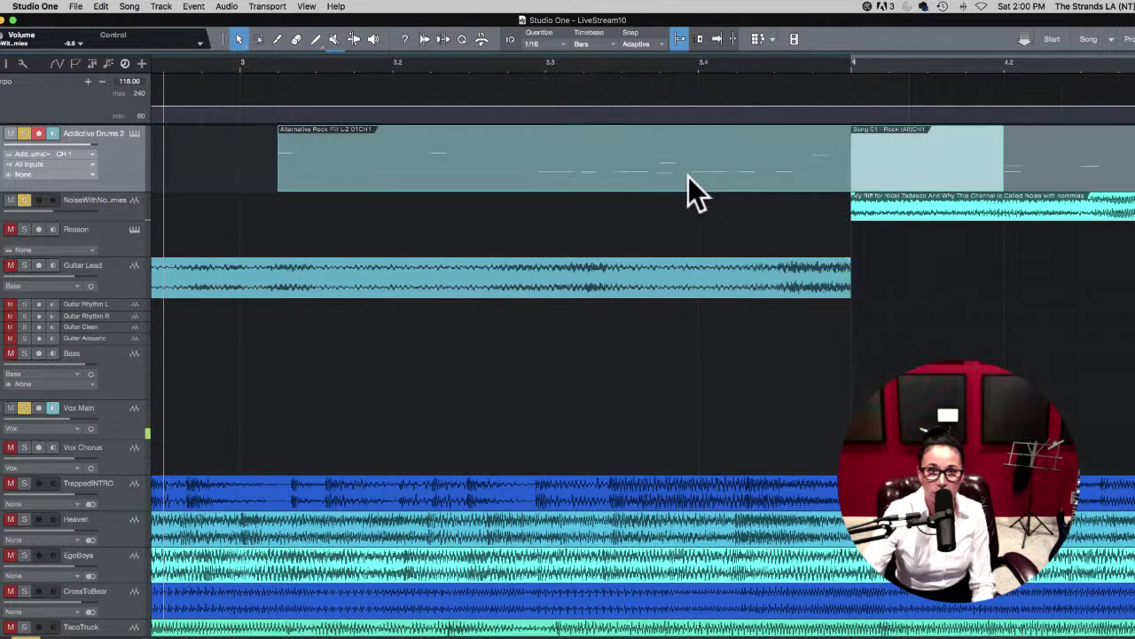
pyautogui.hscroll(-2, 671, 171)
pyautogui.press('space')
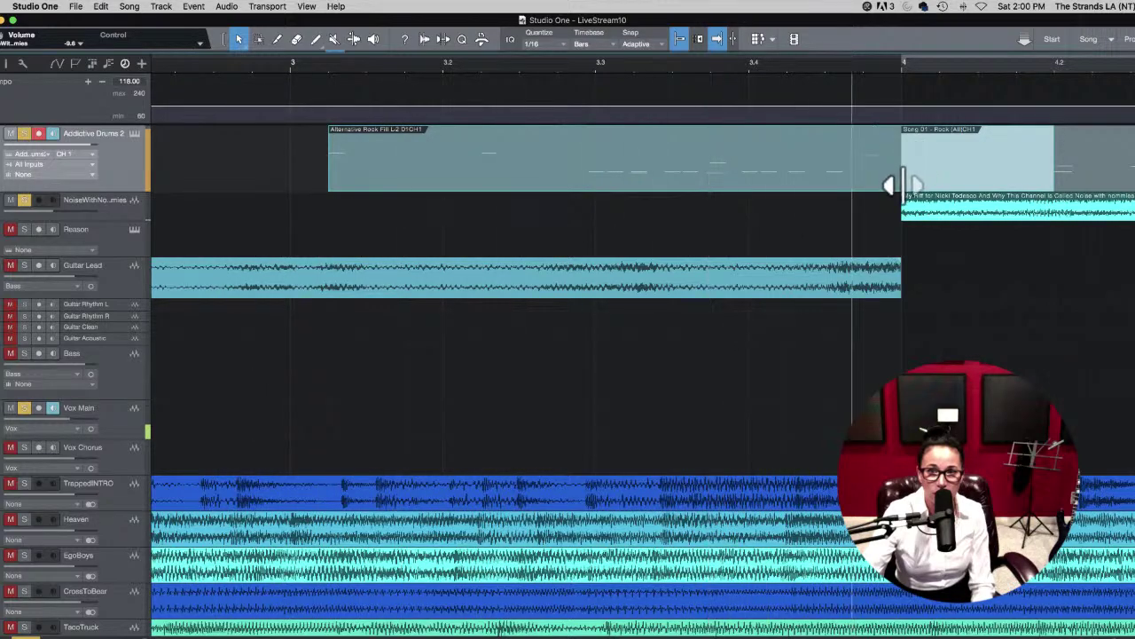
pyautogui.click(854, 182)
pyautogui.moveTo(854, 182); pyautogui.dragTo(831, 194)
pyautogui.press('space')
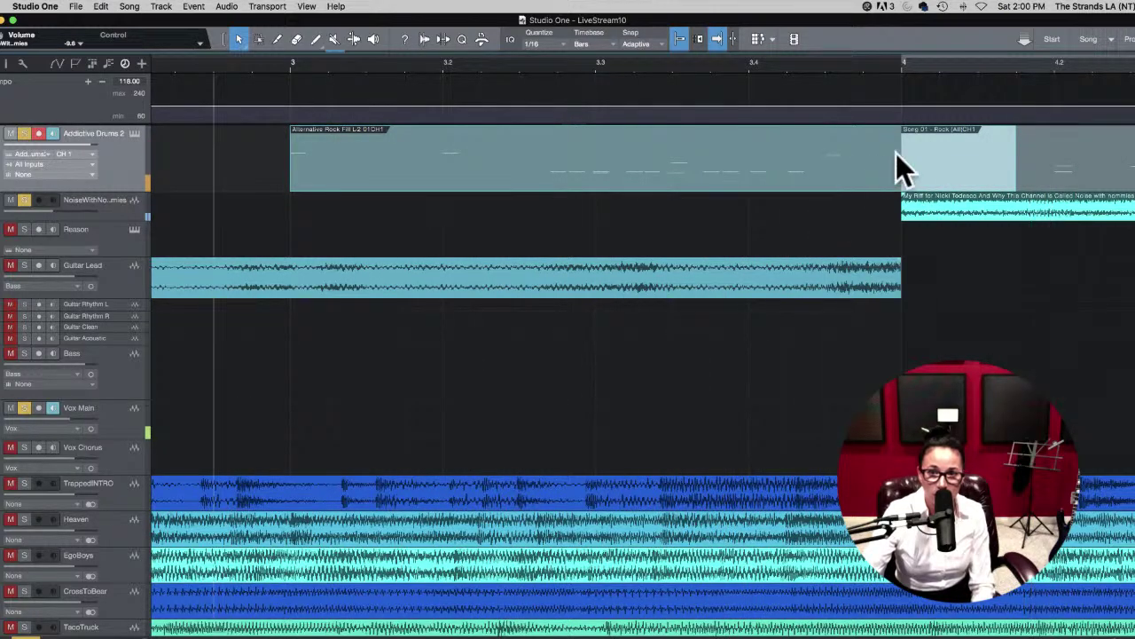
# Step: Open the drum notes, add a C1 note at 4.1.1.00, and set its velocity to 93.33
pyautogui.doubleClick(957, 168)
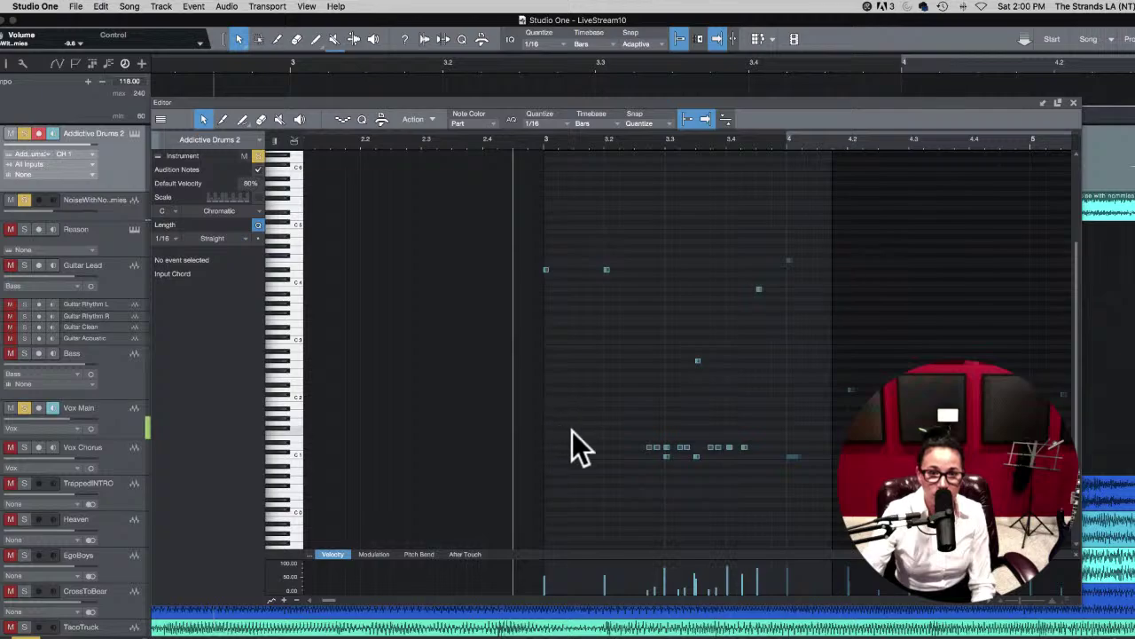
pyautogui.click(549, 456)
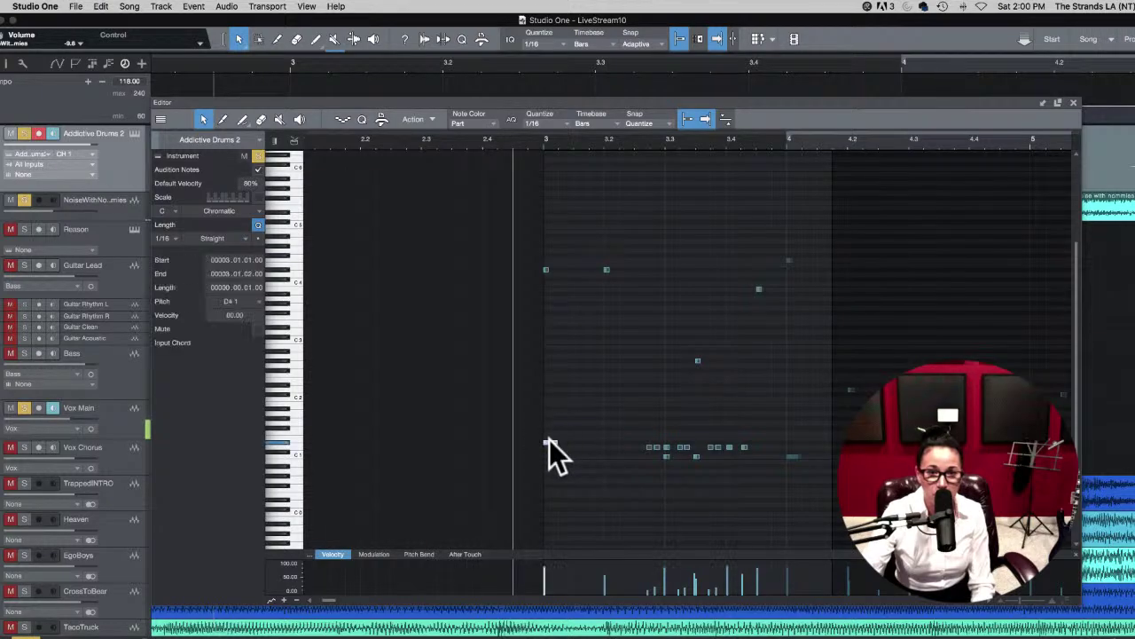
pyautogui.moveTo(549, 456); pyautogui.dragTo(808, 460)
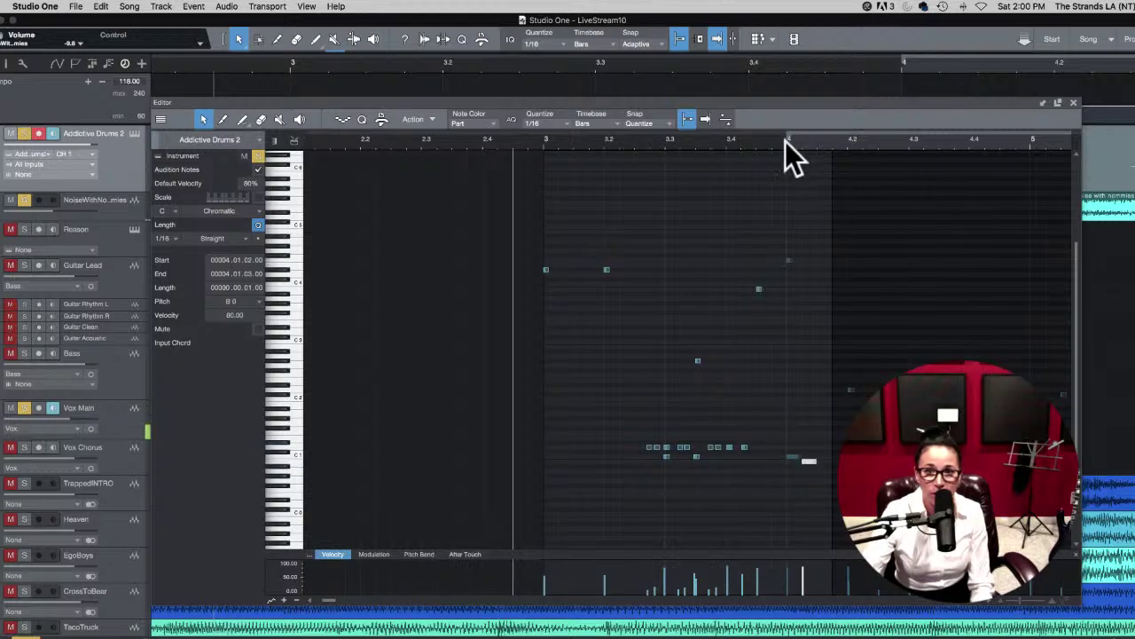
pyautogui.click(786, 141)
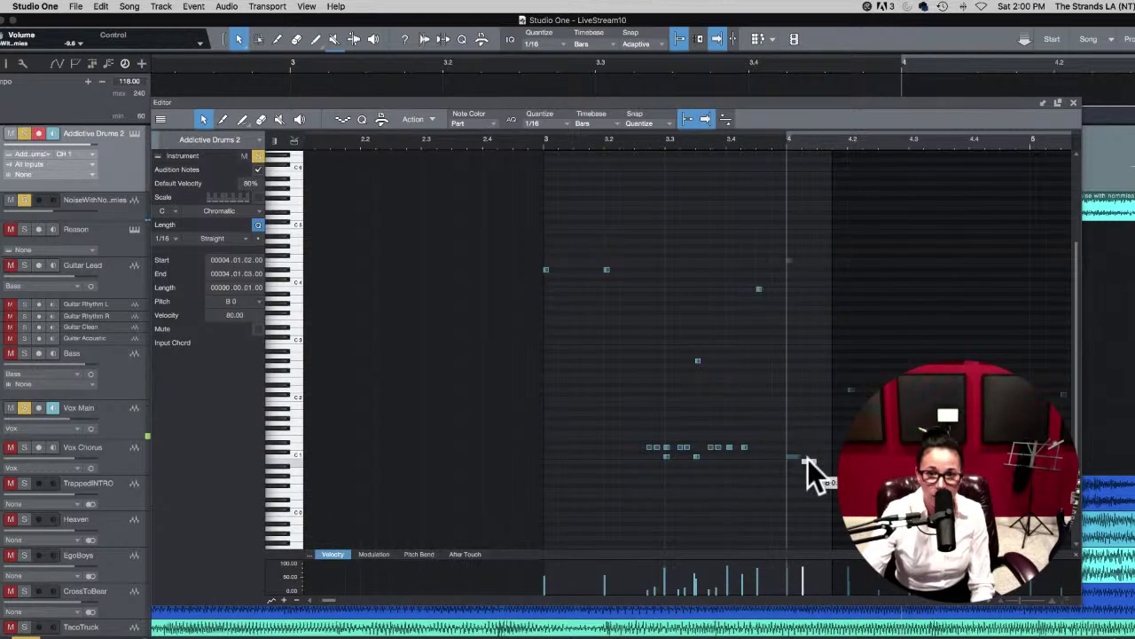
pyautogui.moveTo(809, 465); pyautogui.dragTo(795, 459)
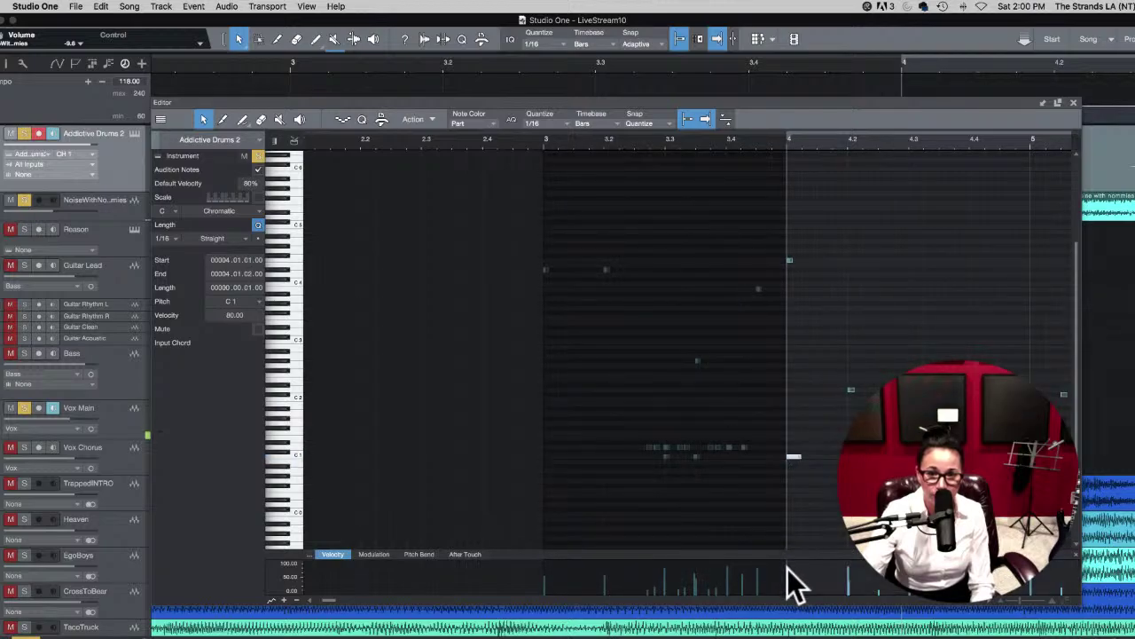
pyautogui.moveTo(787, 569); pyautogui.dragTo(789, 567)
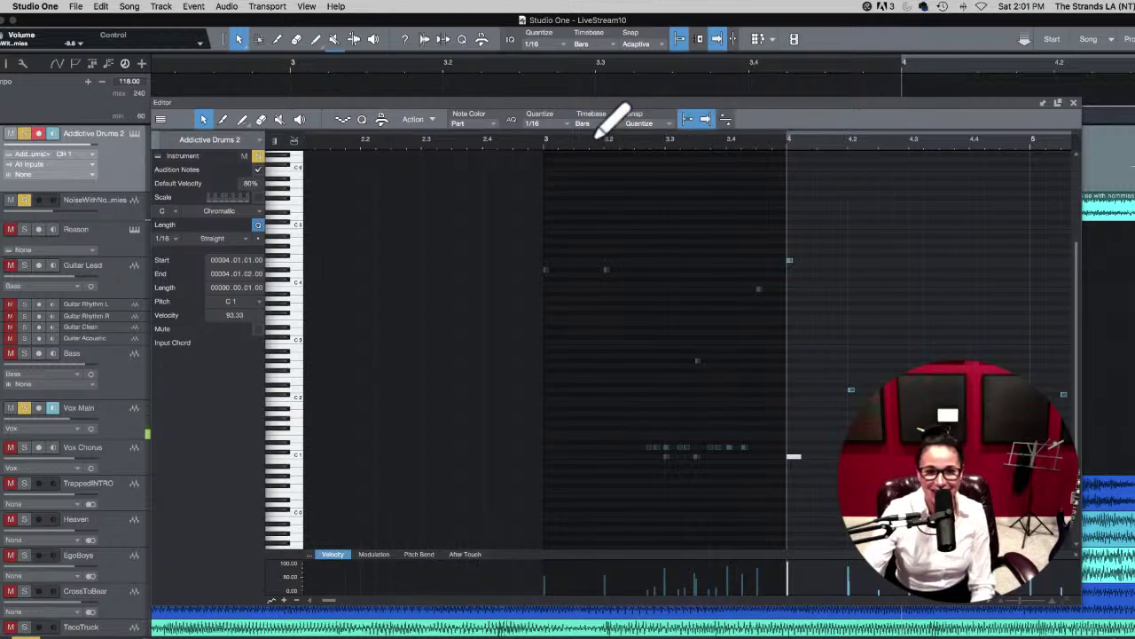
# Step: Play from bar 3 through the lead-in and following beat, closing the note editor
pyautogui.click(549, 140)
pyautogui.press('w')
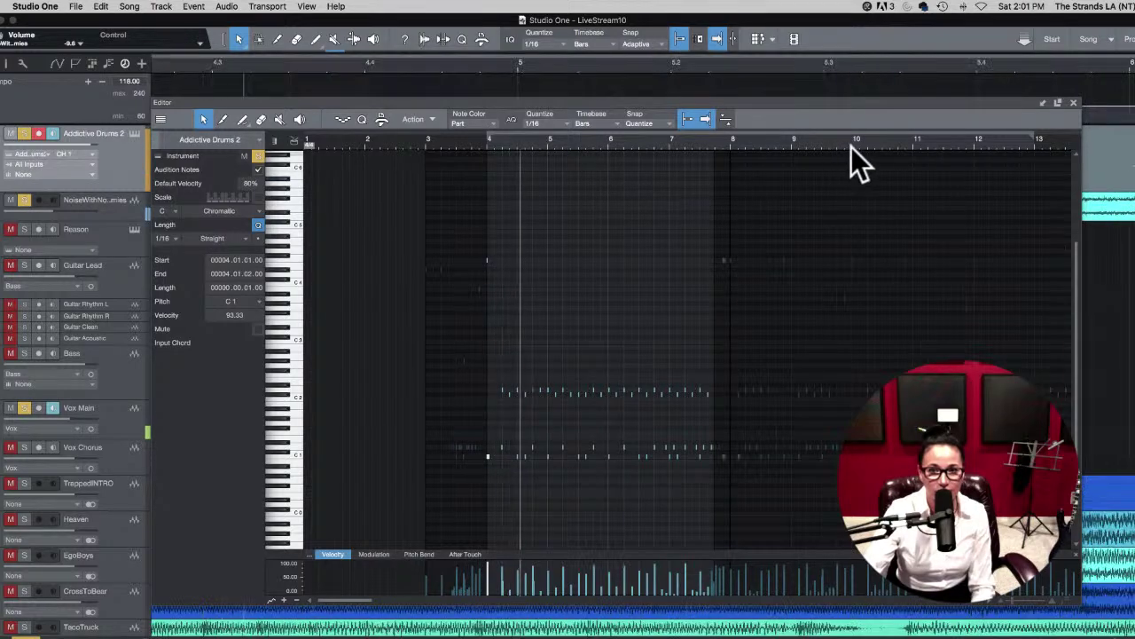
pyautogui.click(1073, 103)
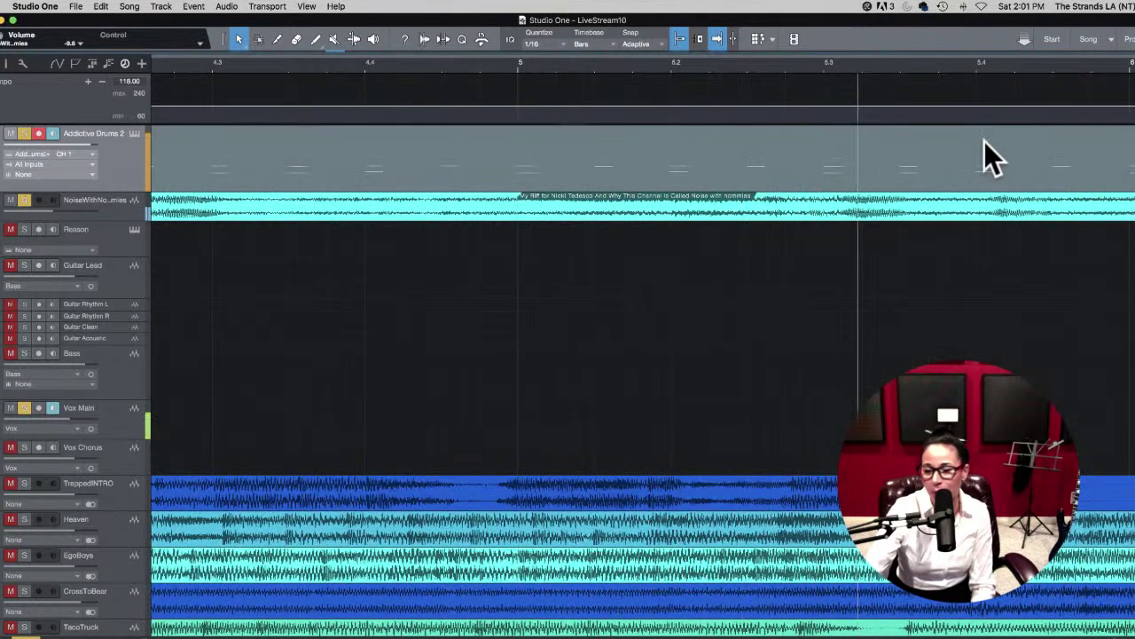
pyautogui.press('w')
pyautogui.press('w')
pyautogui.press('w')
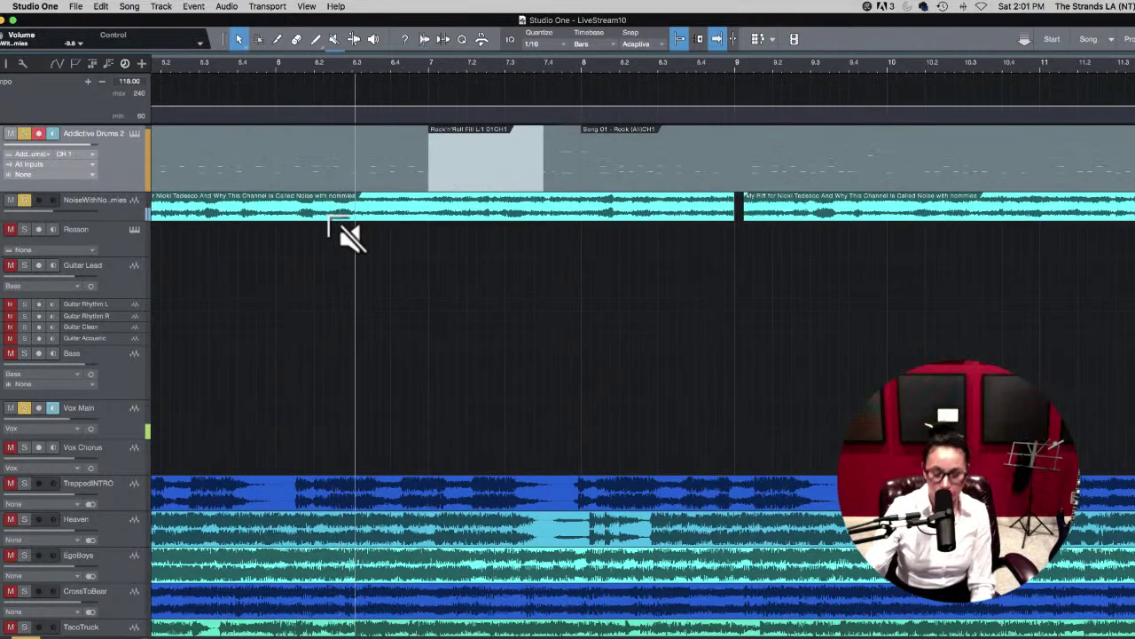
pyautogui.press('w')
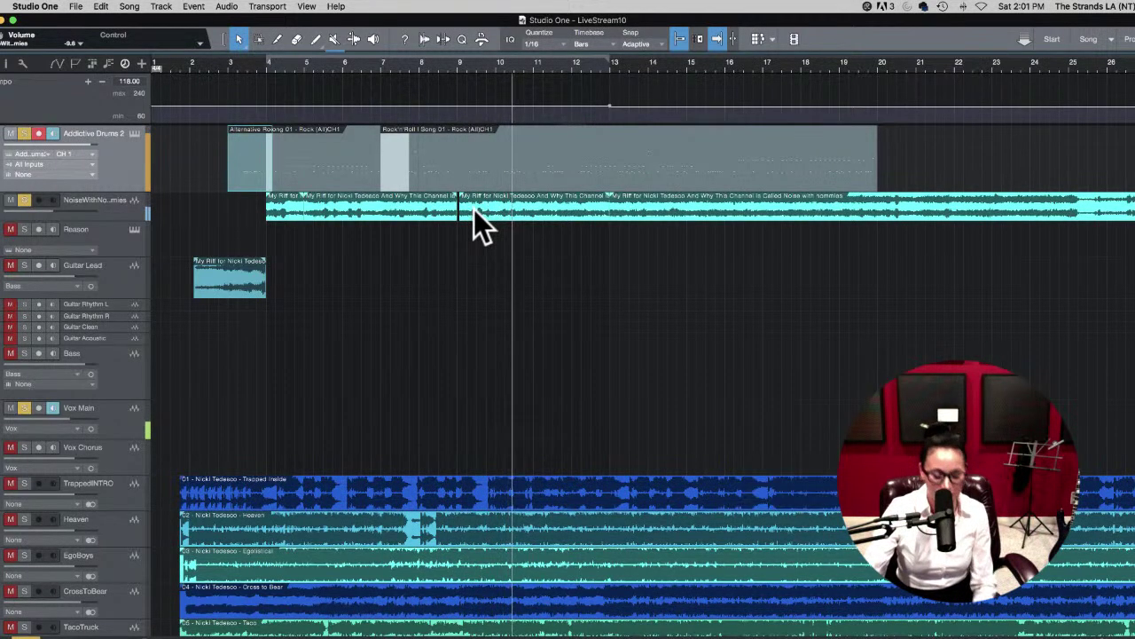
pyautogui.press('space')
# Step: Extend the end of the riff clip near bar 9 to meet the next clip and play the join from just before bar 8
pyautogui.press('e')
pyautogui.press('e')
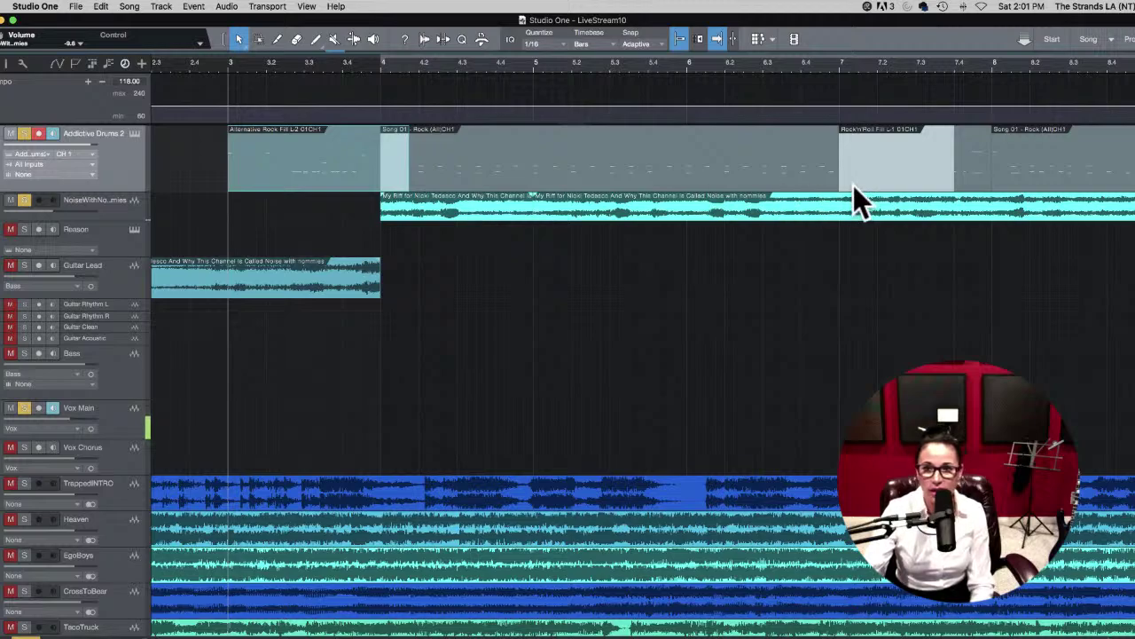
pyautogui.hscroll(5, 878, 213)
pyautogui.moveTo(855, 215); pyautogui.dragTo(862, 220)
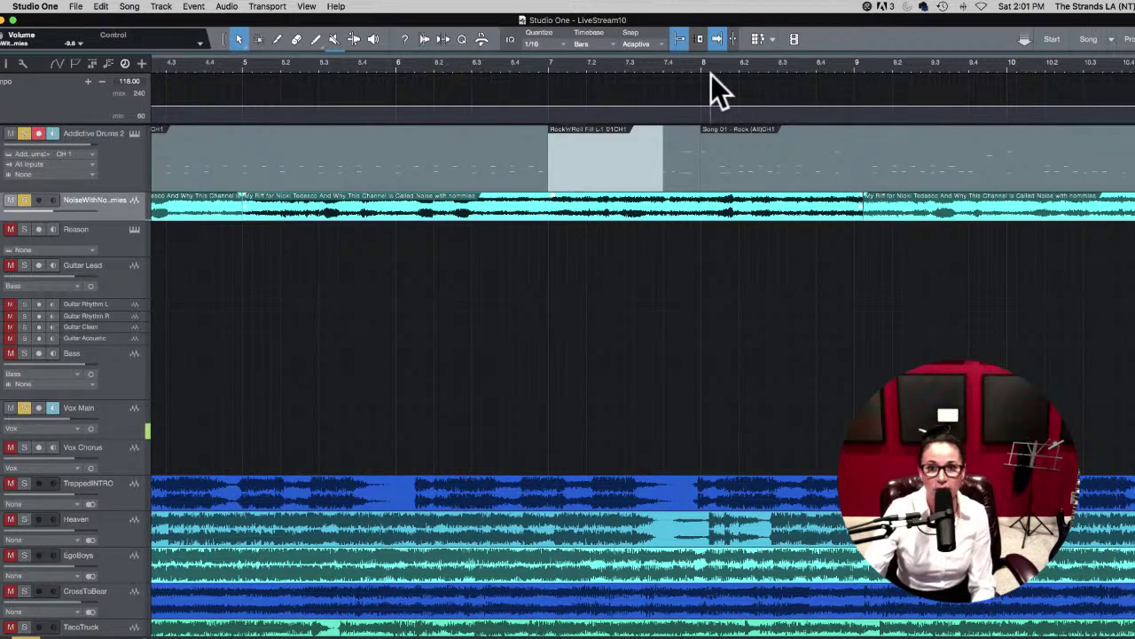
pyautogui.click(690, 64)
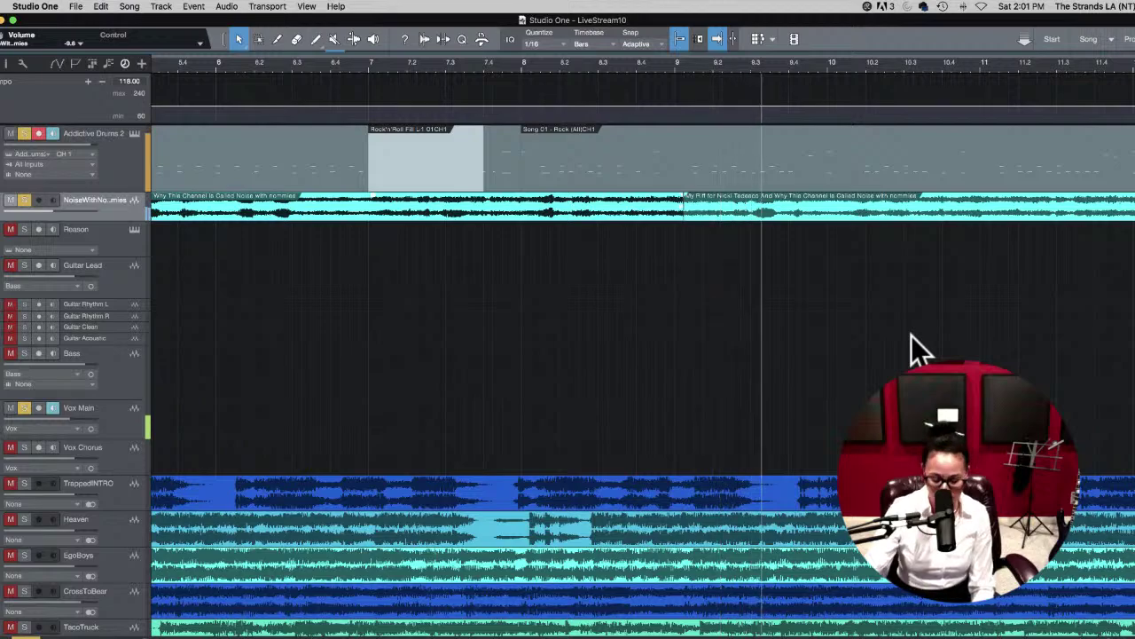
# Step: Increase the heights of the riff audio track and the Addictive Drums 2 track
pyautogui.press('w')
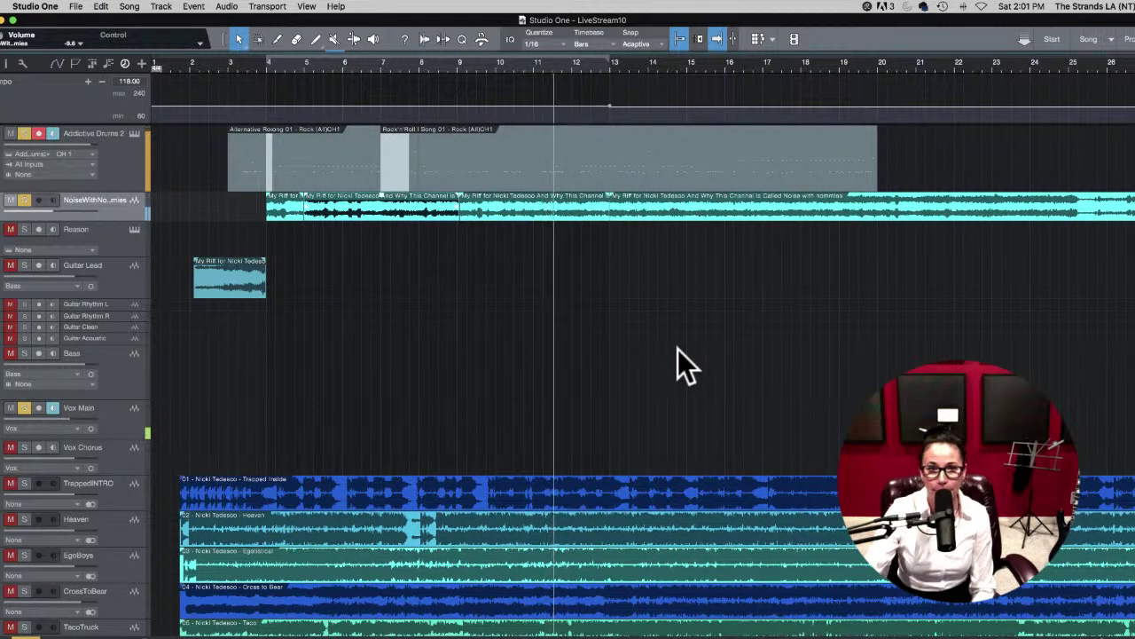
pyautogui.moveTo(111, 221); pyautogui.dragTo(102, 325)
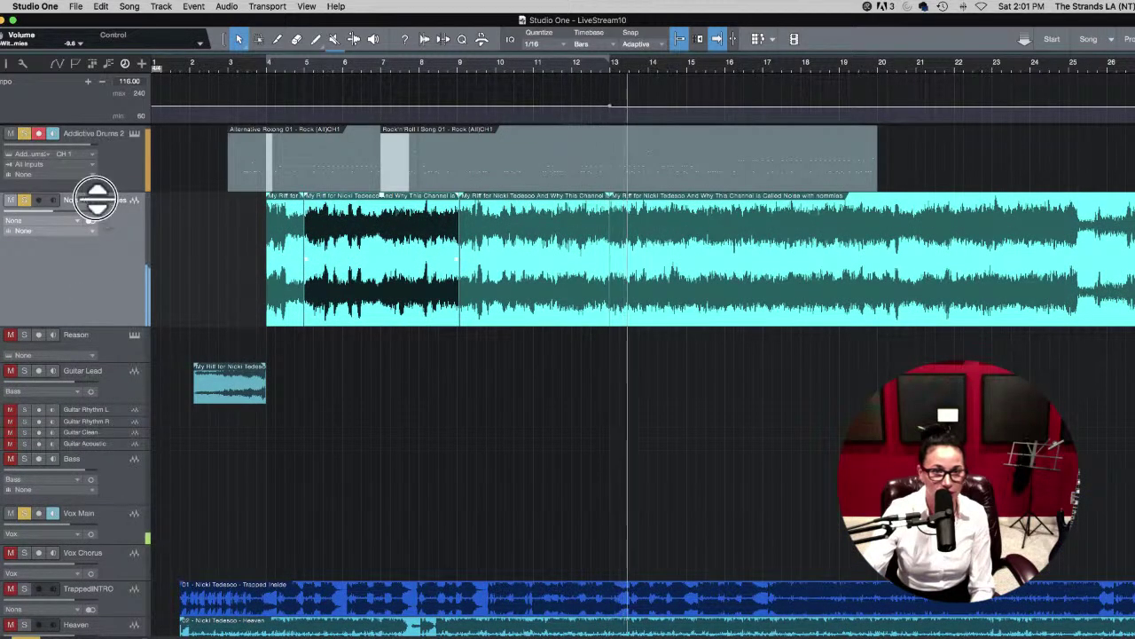
pyautogui.moveTo(95, 193); pyautogui.dragTo(94, 246)
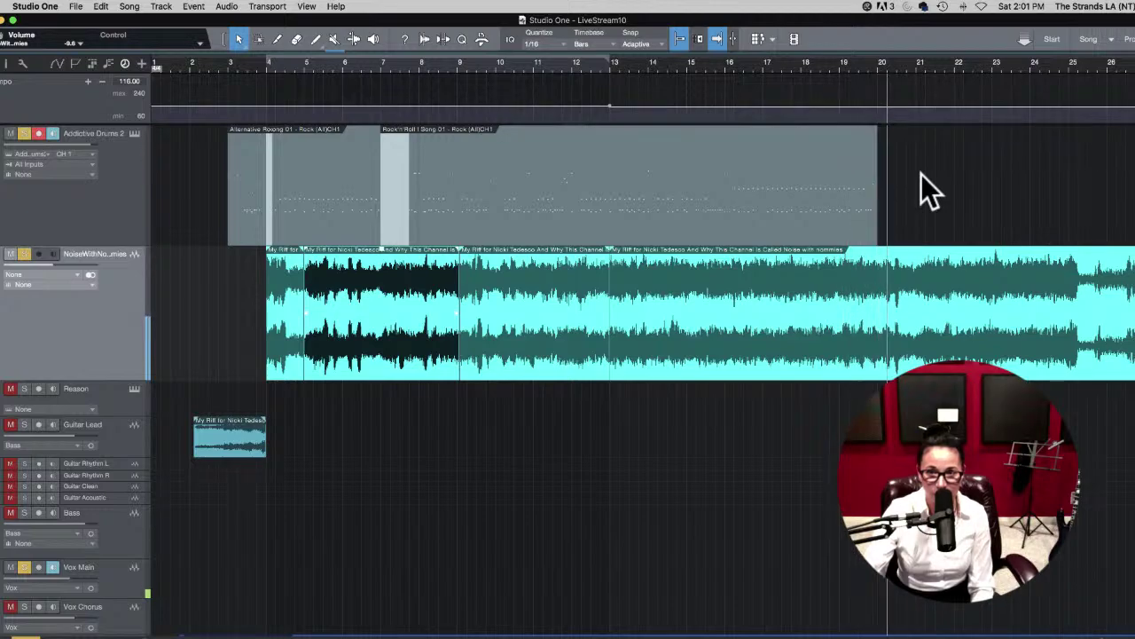
# Step: Stop playback and place the playback cursor at bar 20, where the drum part ends
pyautogui.press('space')
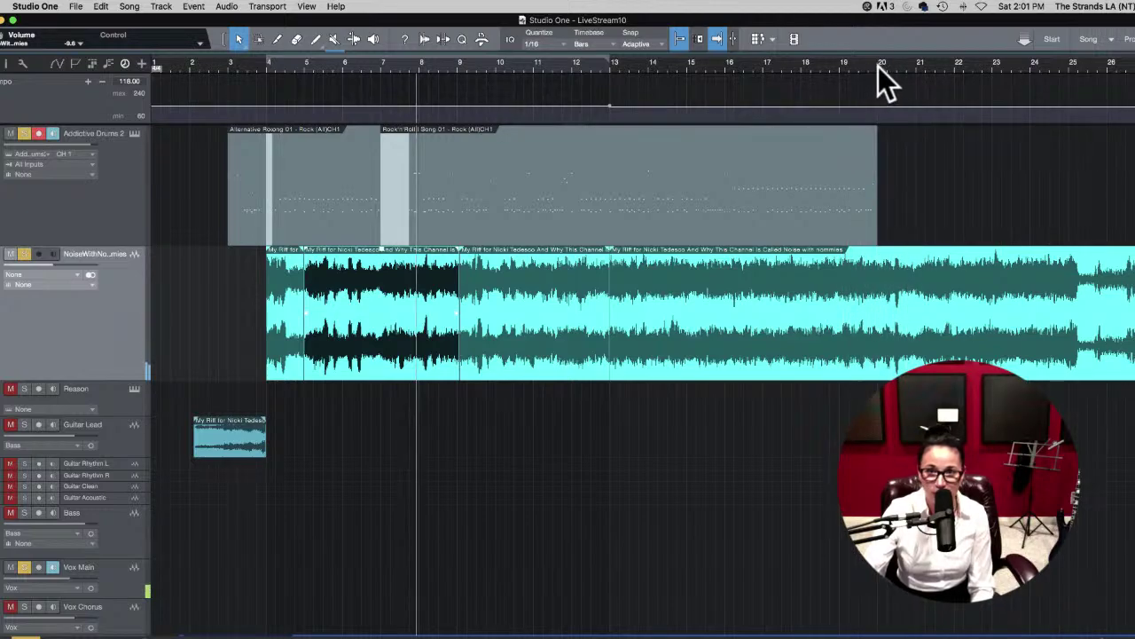
pyautogui.click(878, 66)
pyautogui.press('w')
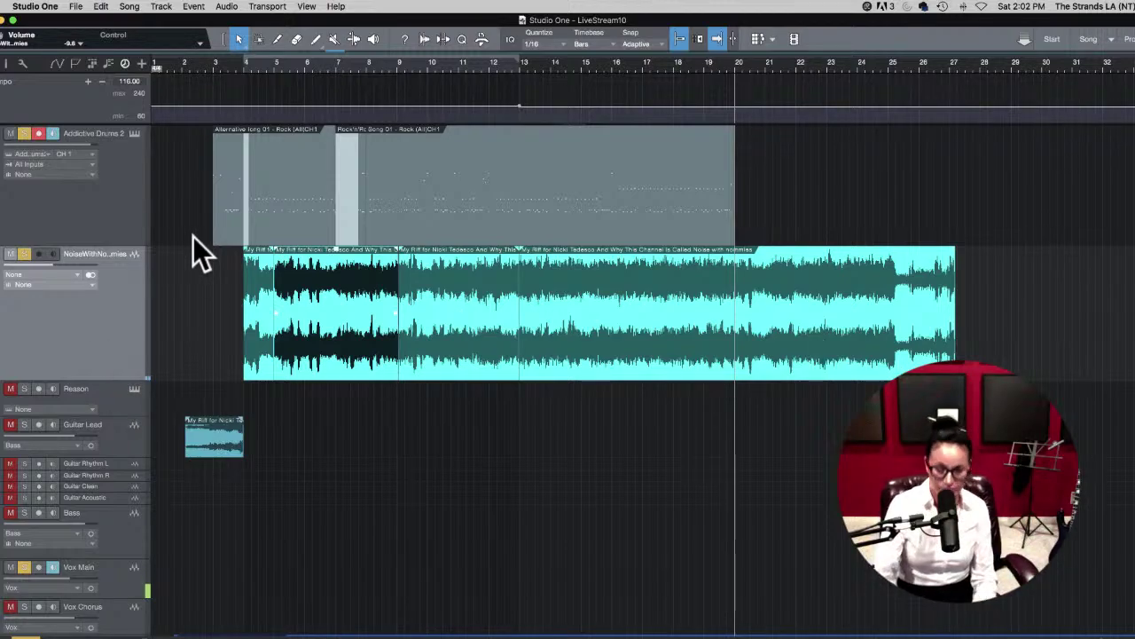
# Step: Play the drums and riff together from about the middle of bar 15, then stop playback
pyautogui.press('e')
pyautogui.hscroll(-3, 568, 249)
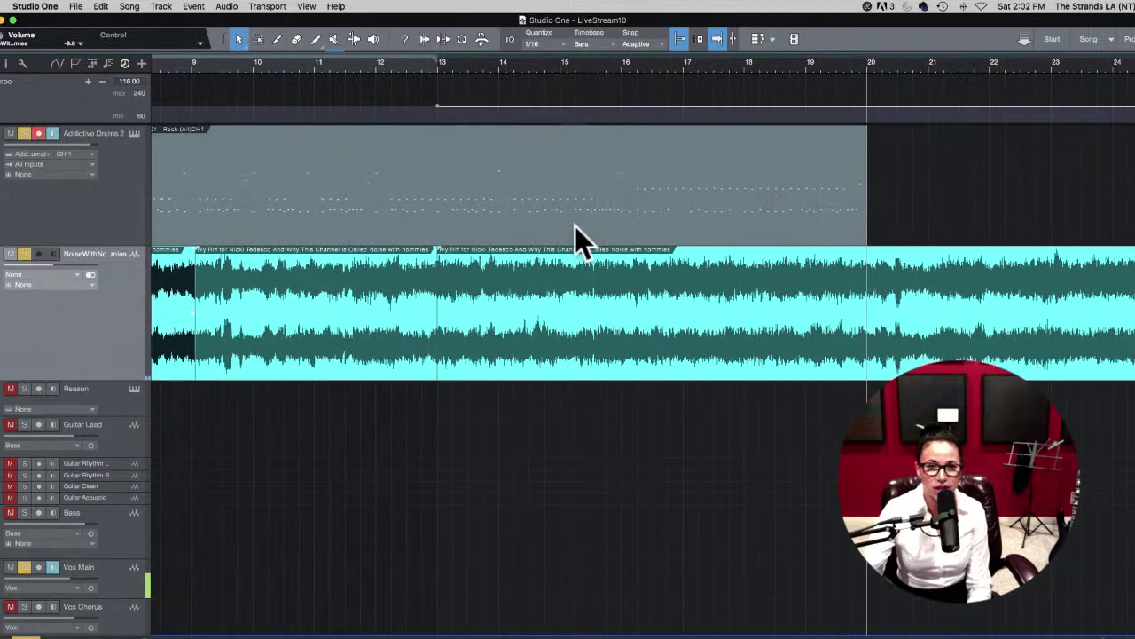
pyautogui.click(594, 68)
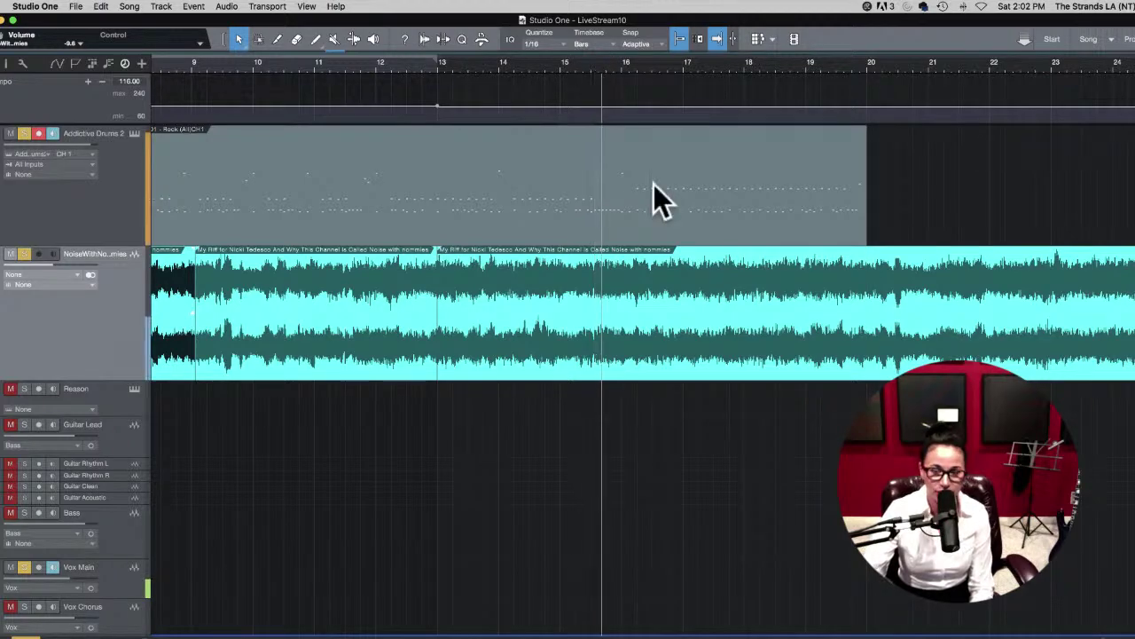
pyautogui.hscroll(1, 958, 191)
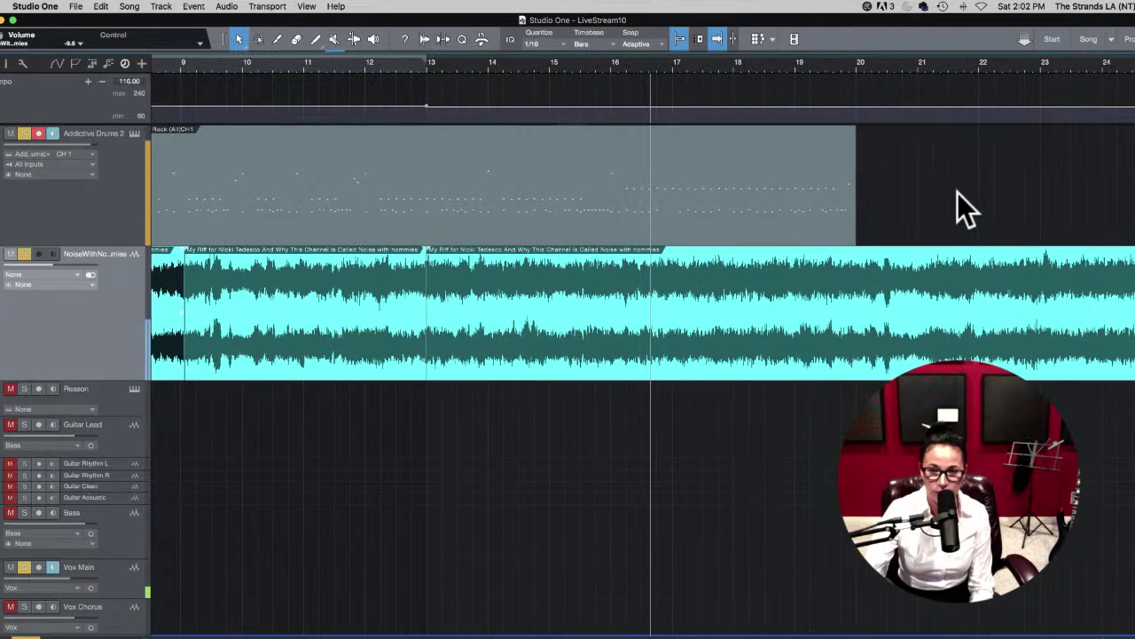
pyautogui.hscroll(1, 941, 200)
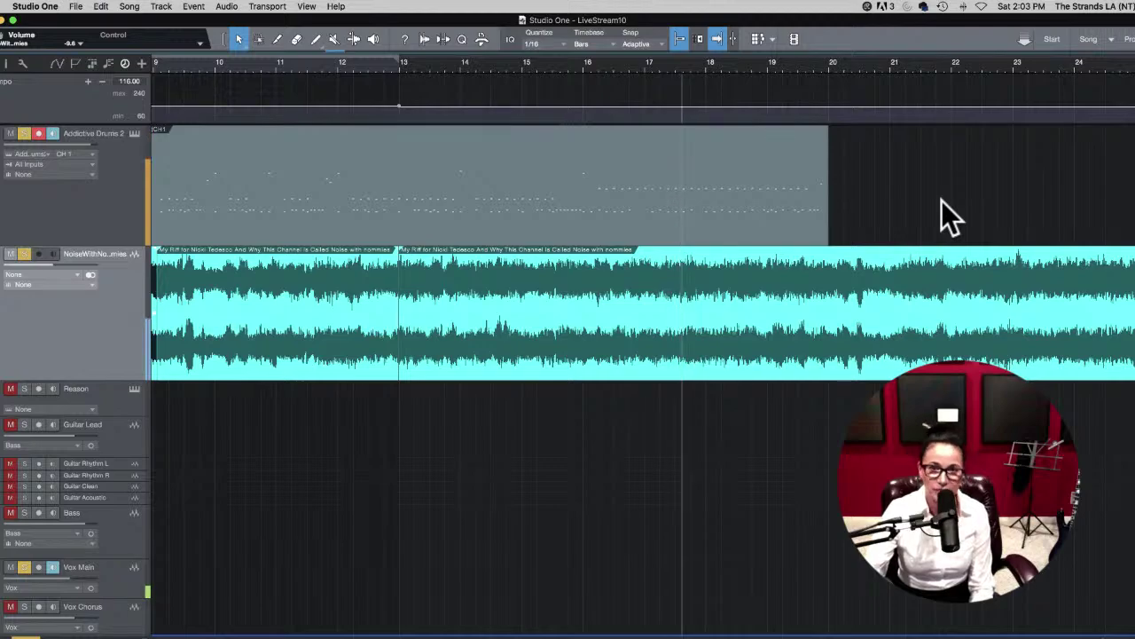
pyautogui.press('space')
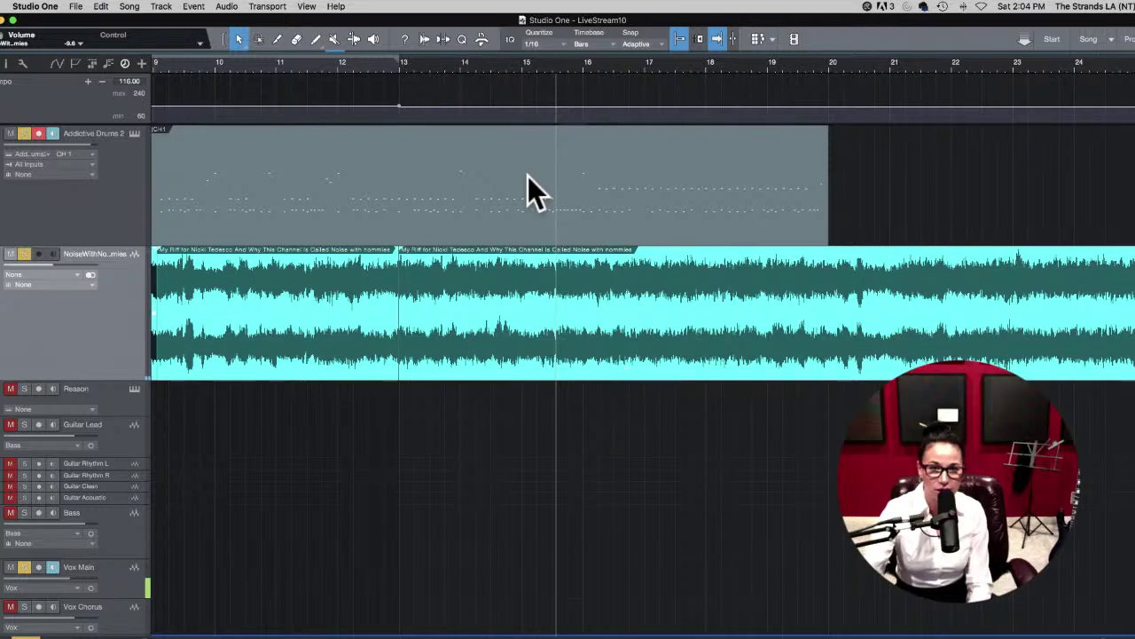
# Step: Replay the drums and riff from mid-bar 15 and again from bar 17, and place the playback cursor at bar 21
pyautogui.press('space')
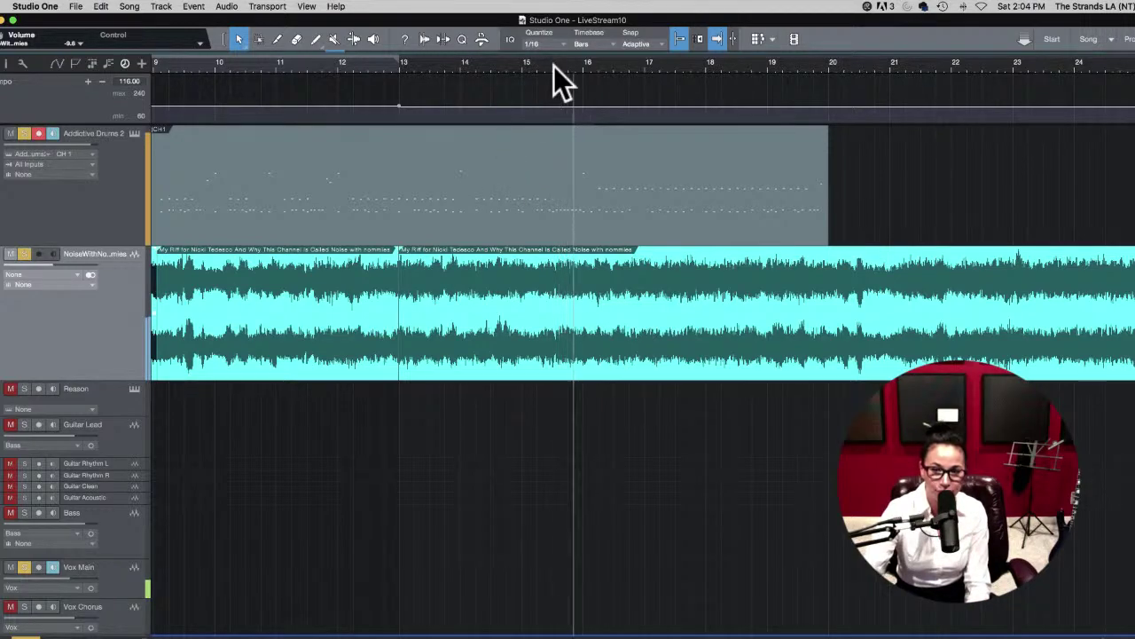
pyautogui.hscroll(2, 754, 162)
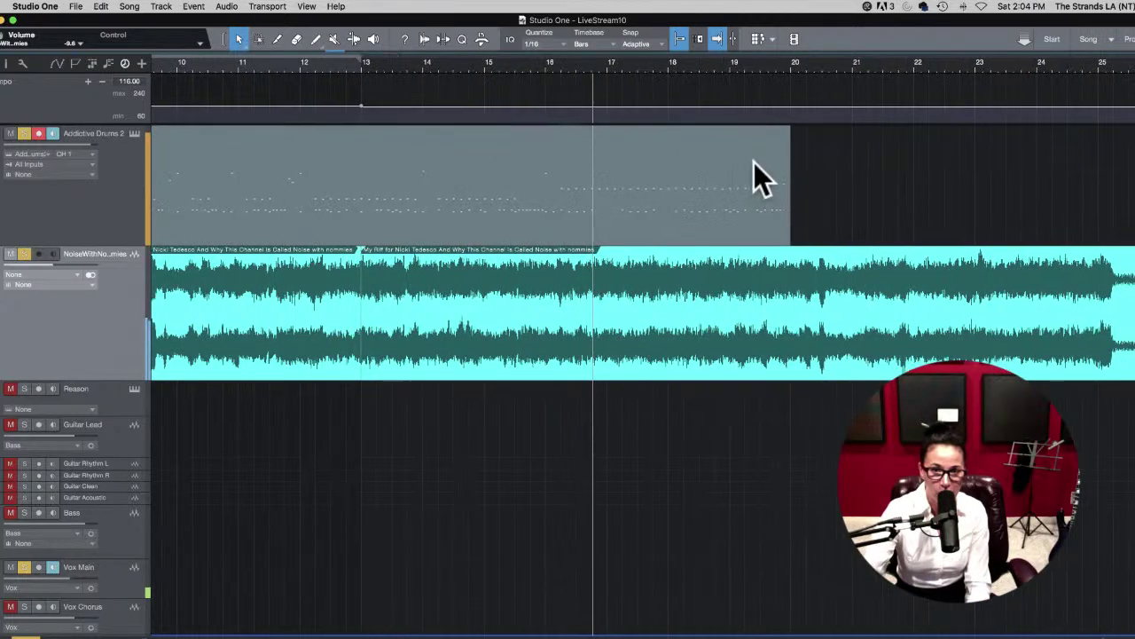
pyautogui.hscroll(10, 754, 162)
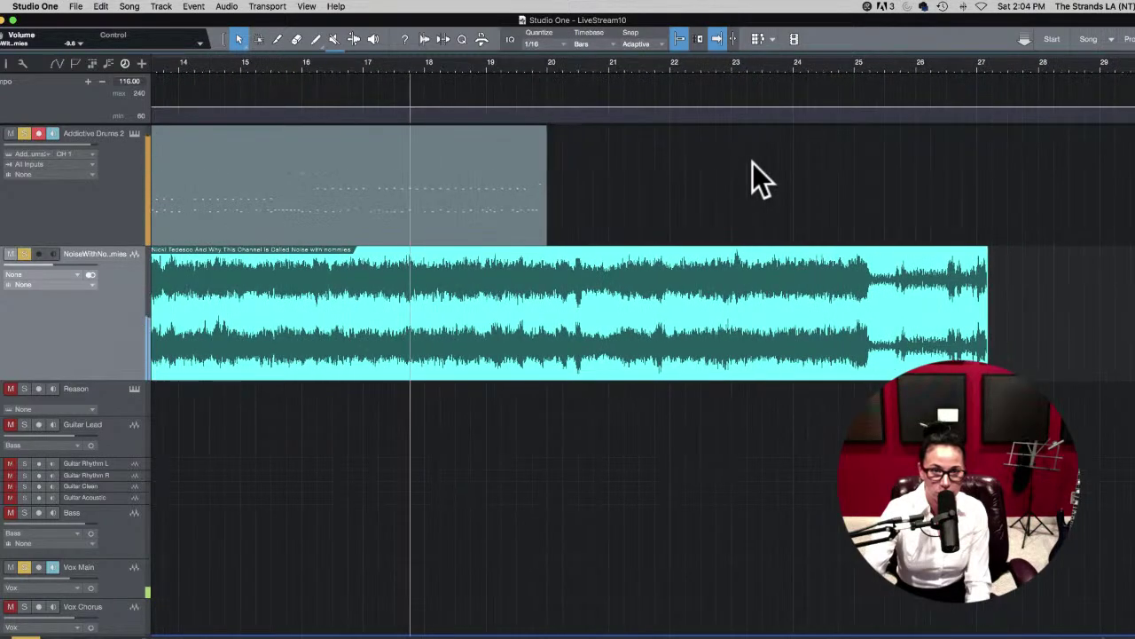
pyautogui.click(366, 66)
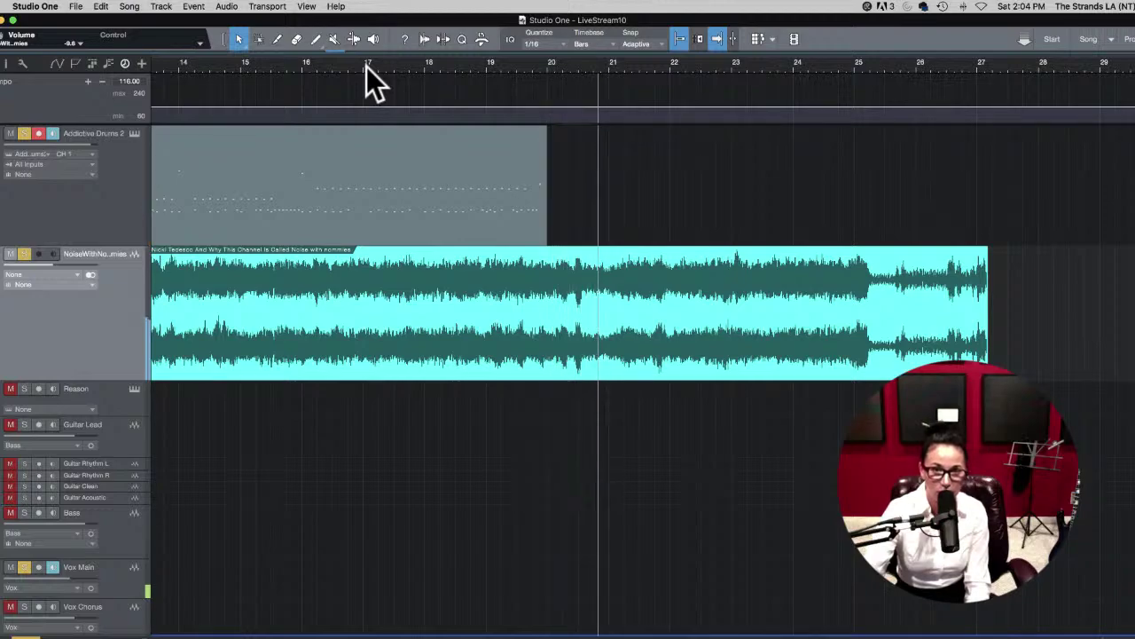
pyautogui.click(609, 69)
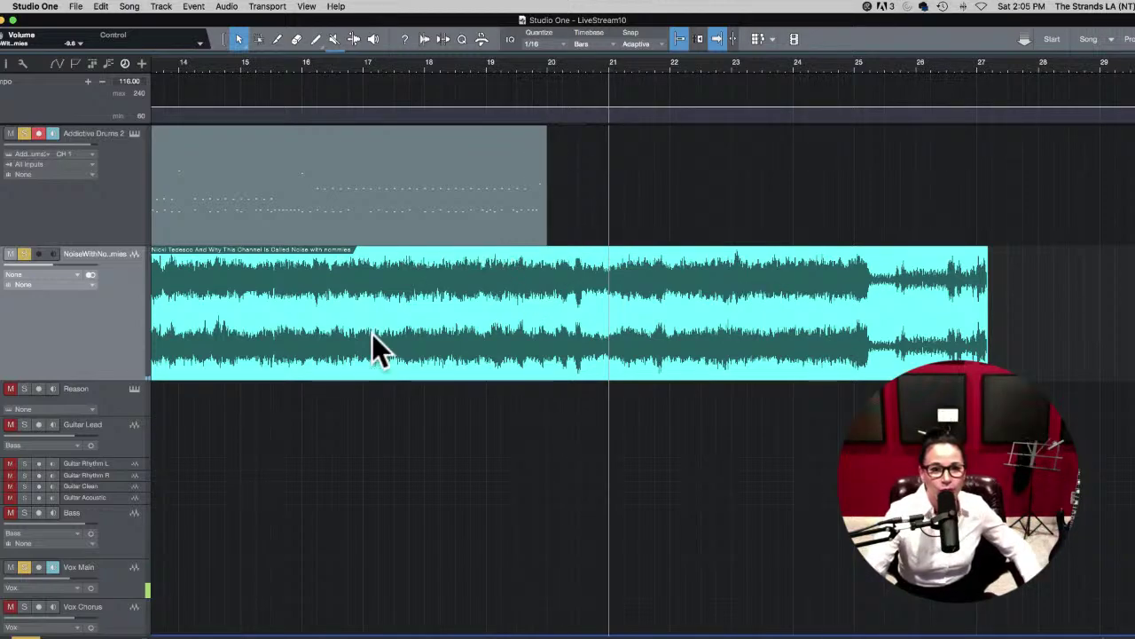
# Step: Open the Addictive Drums 2 instrument and select the Alternative Rock Break L-9 fill in its beat browser
pyautogui.click(134, 133)
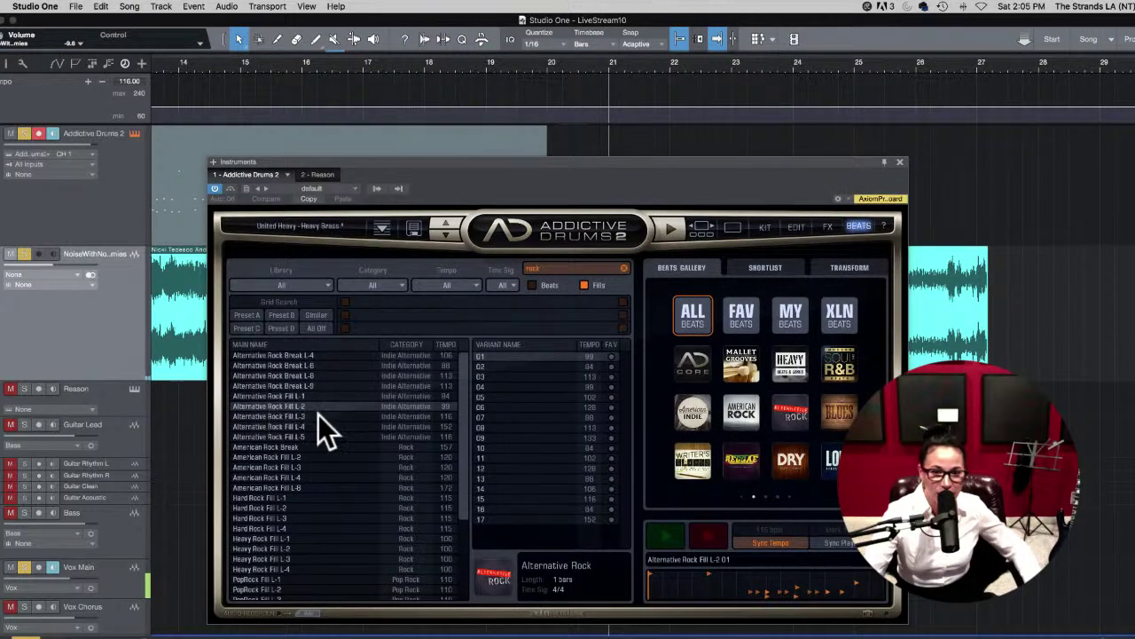
pyautogui.click(315, 387)
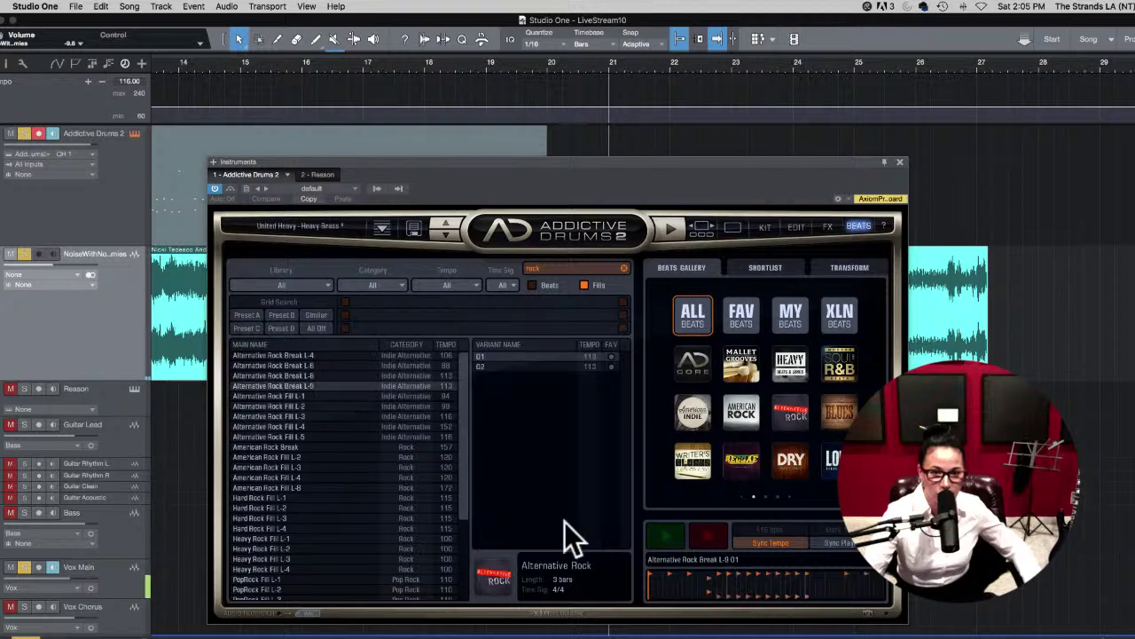
# Step: Audition the Alternative Rock Break L-9, L-8 and L-6 fills in the beats browser
pyautogui.click(663, 539)
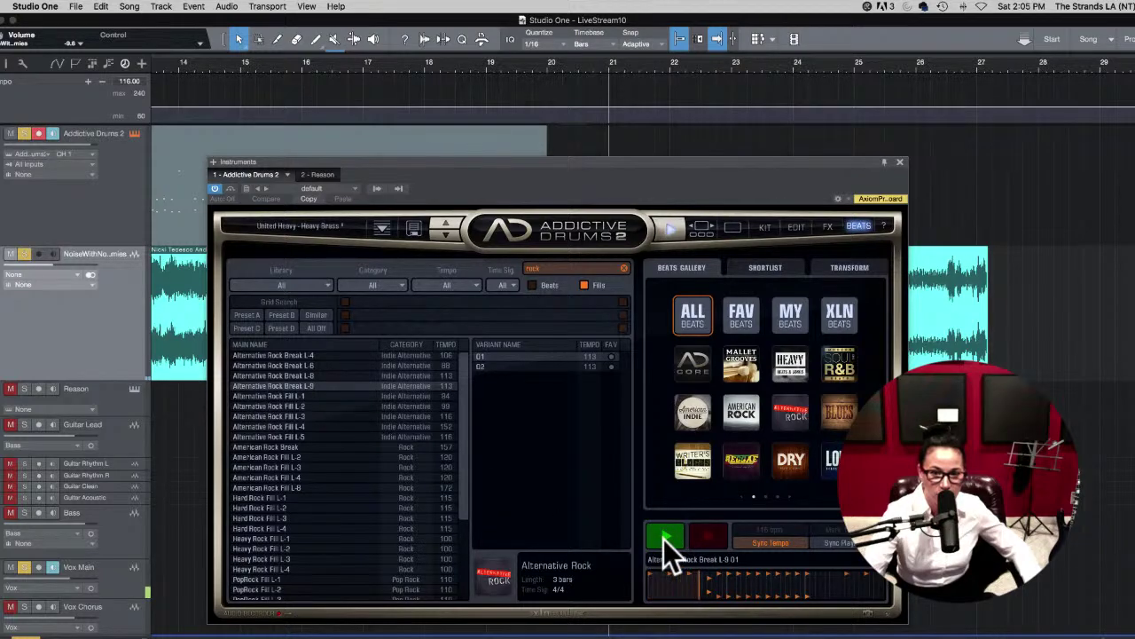
pyautogui.click(303, 376)
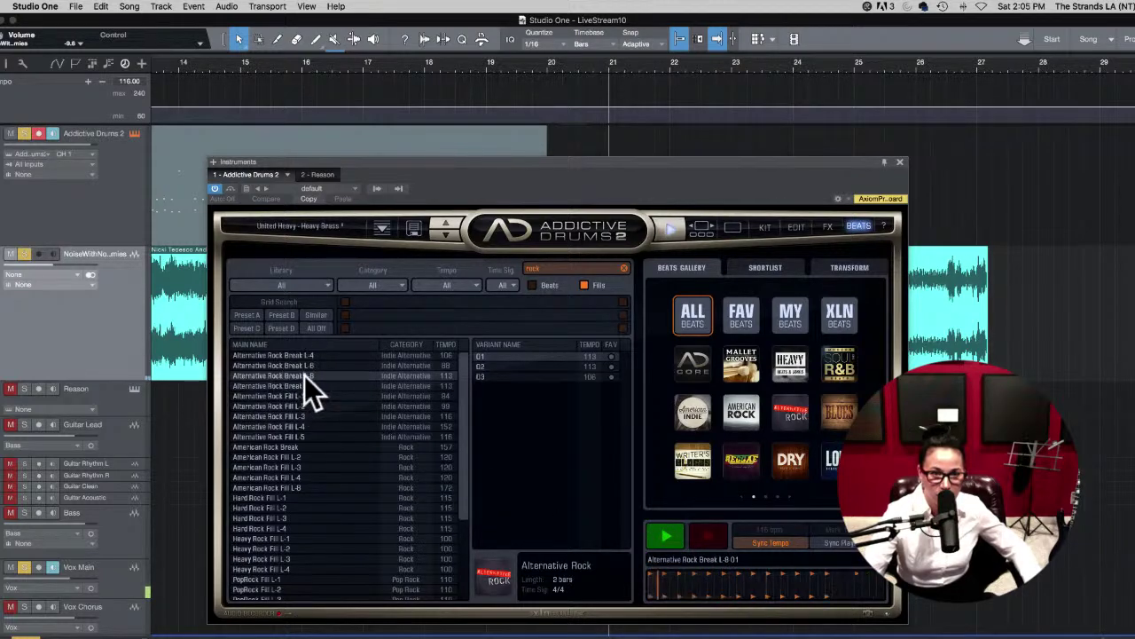
pyautogui.click(304, 365)
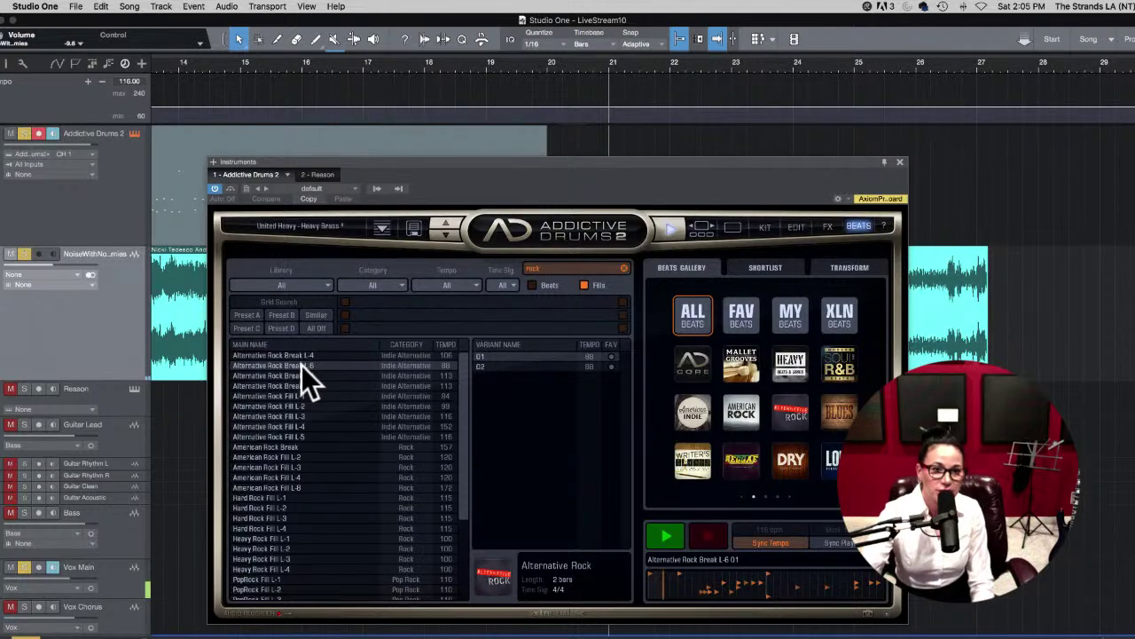
# Step: Place Alternative Rock Break L-6 01 on the Addictive Drums 2 track just after bar 20, and move the playhead past the new clip
pyautogui.moveTo(301, 365); pyautogui.dragTo(589, 143)
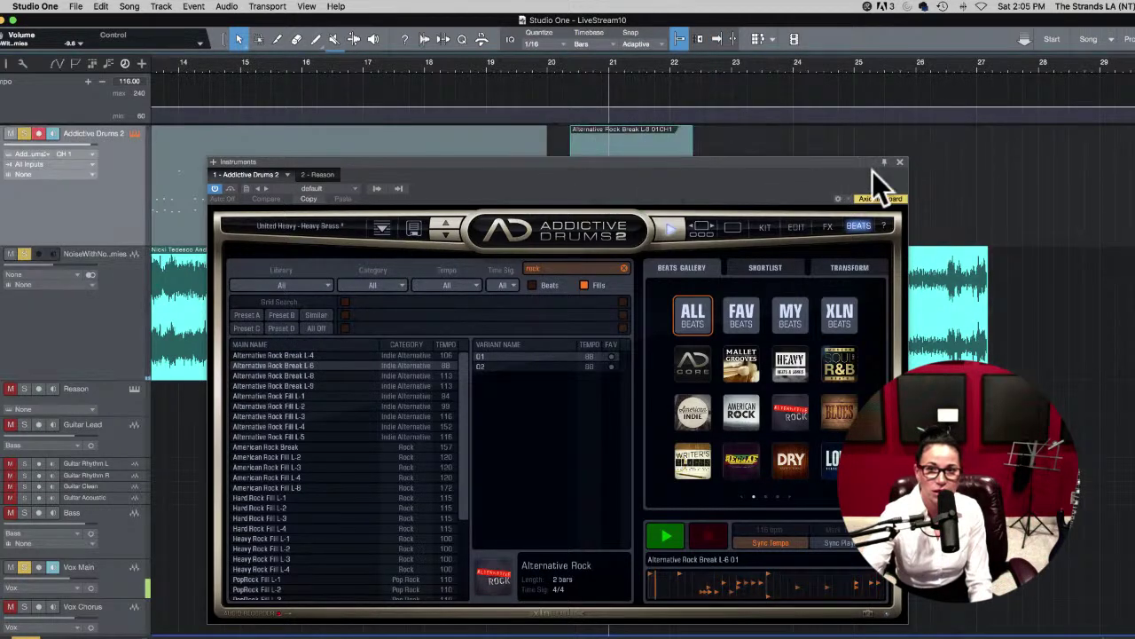
pyautogui.click(661, 534)
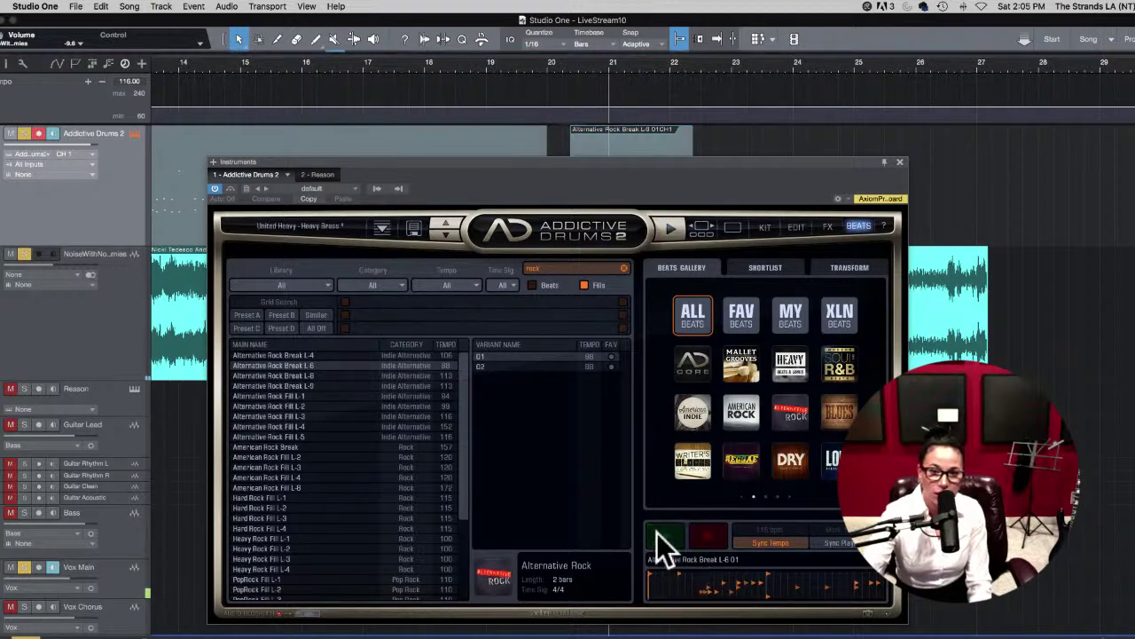
pyautogui.click(902, 163)
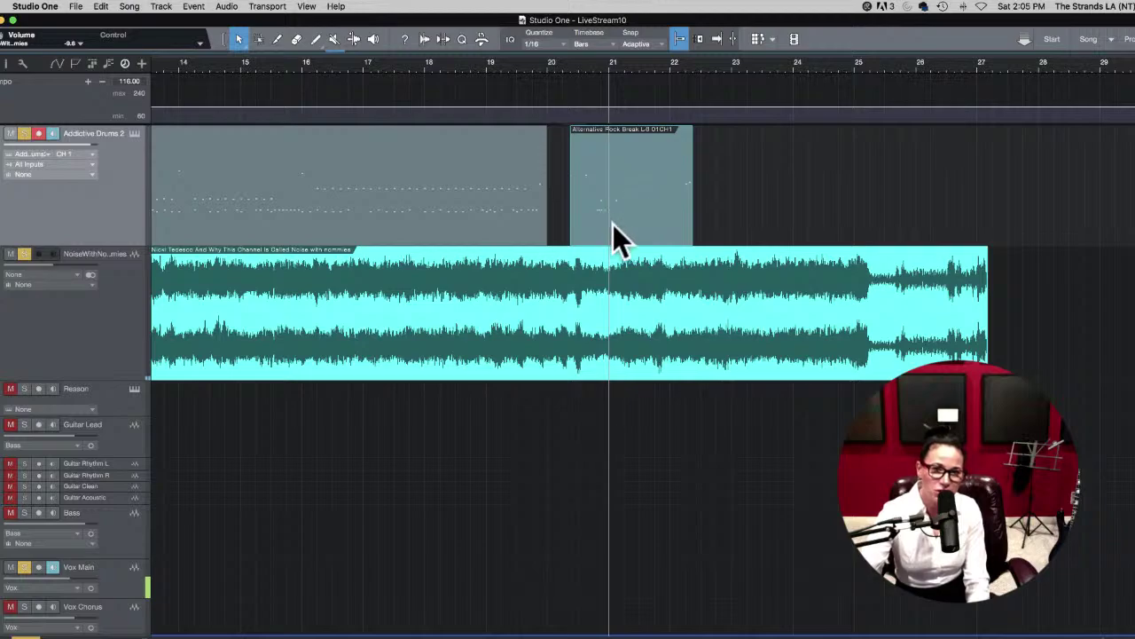
pyautogui.click(714, 67)
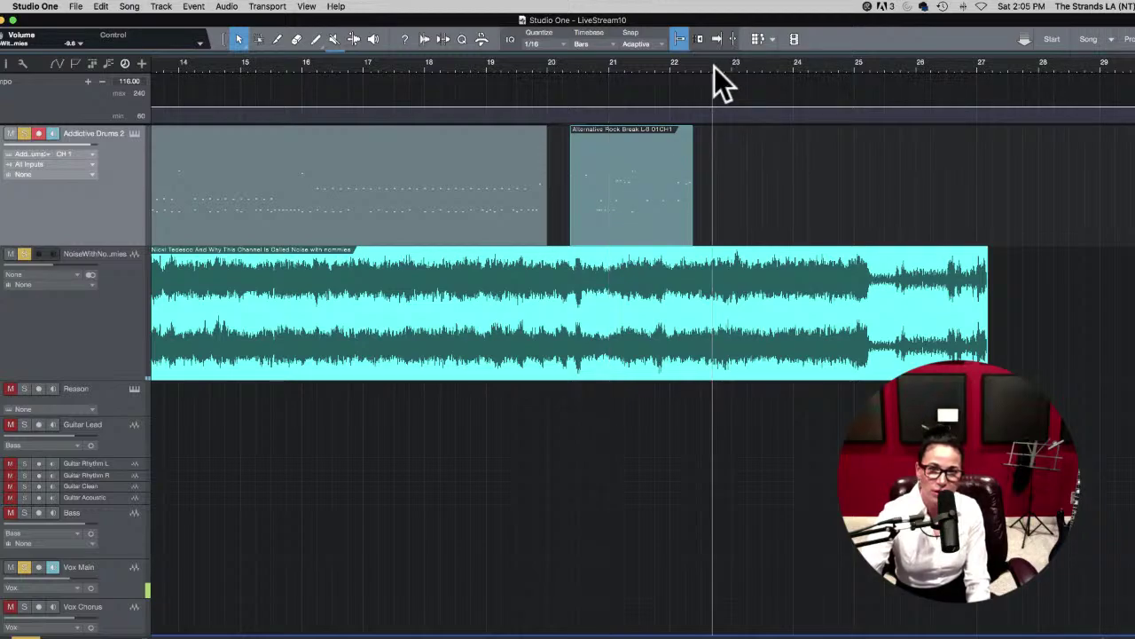
# Step: Reopen the Addictive Drums 2 beats browser and search the fills for jazz
pyautogui.click(134, 133)
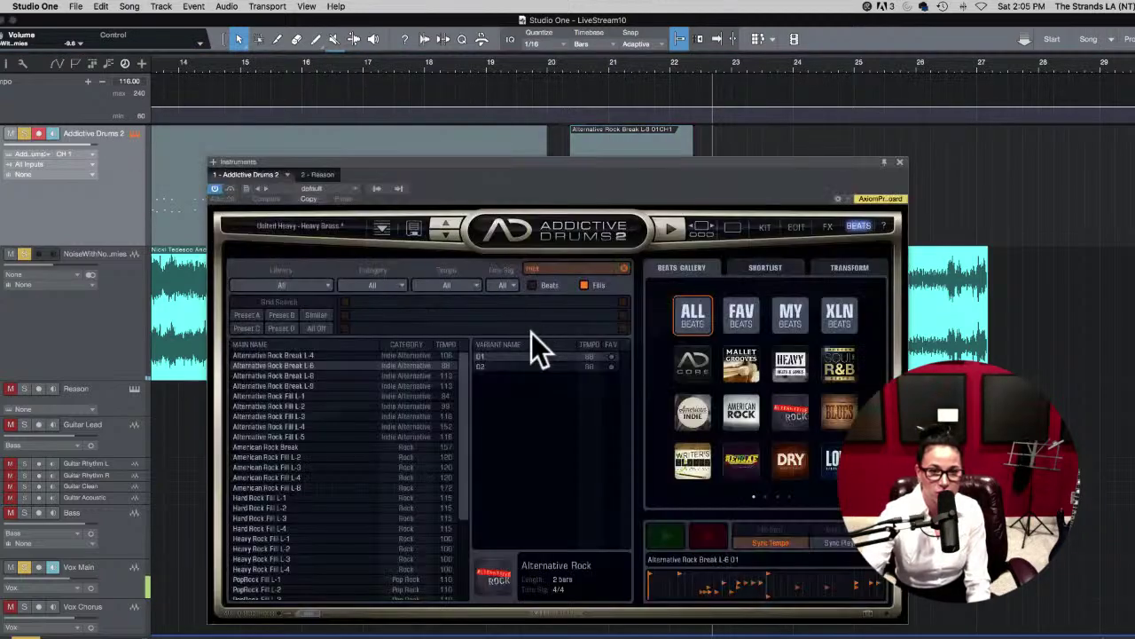
pyautogui.click(546, 269)
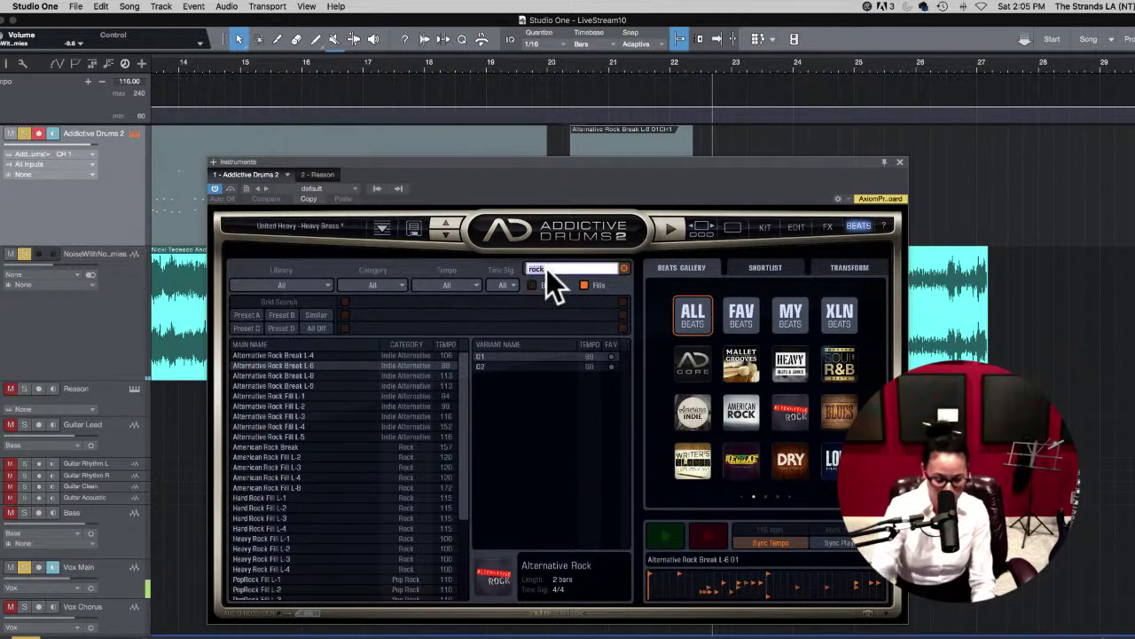
pyautogui.write('jazz')
pyautogui.press('Return')
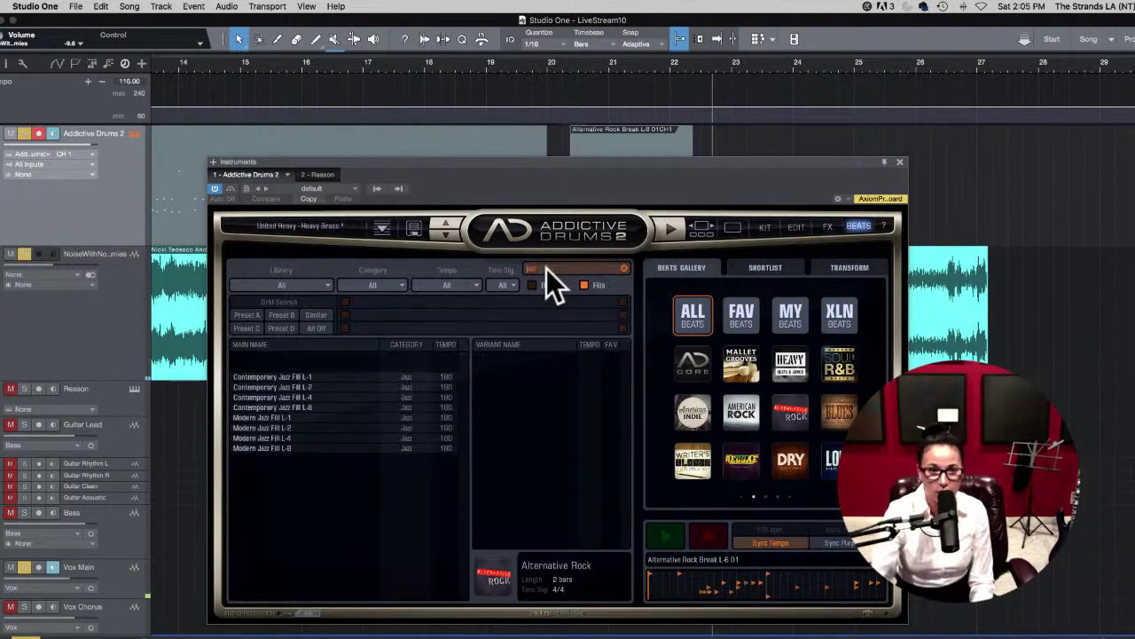
# Step: Audition the Modern Jazz fills L-1, L-2, L-4 and L-8, plus the four Contemporary Jazz fills, ending the preview when done
pyautogui.click(281, 398)
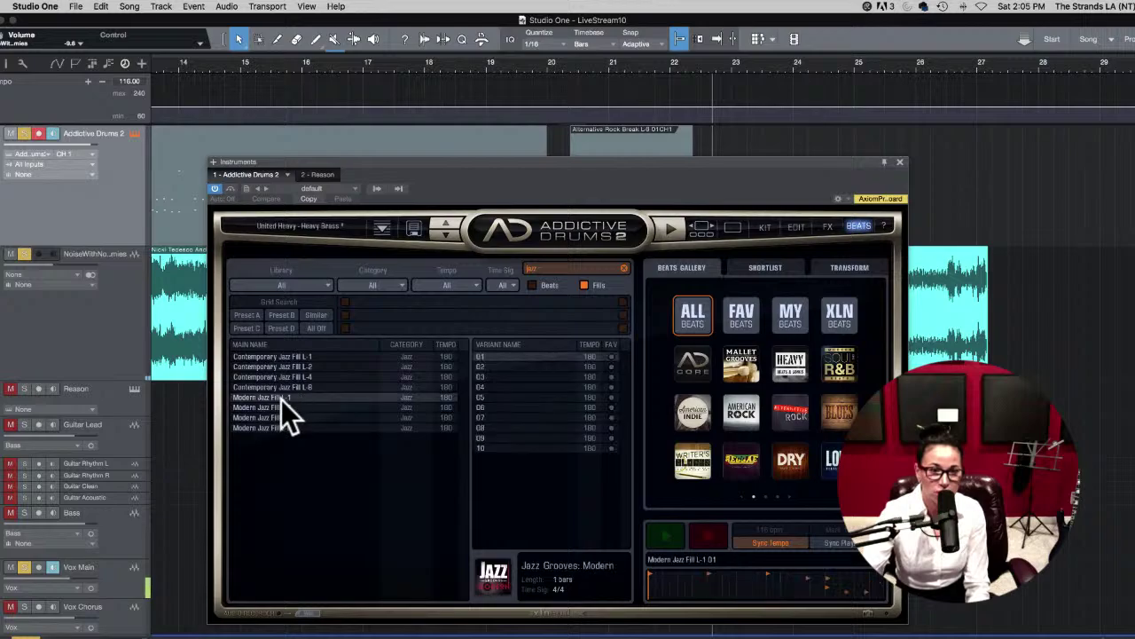
pyautogui.click(675, 534)
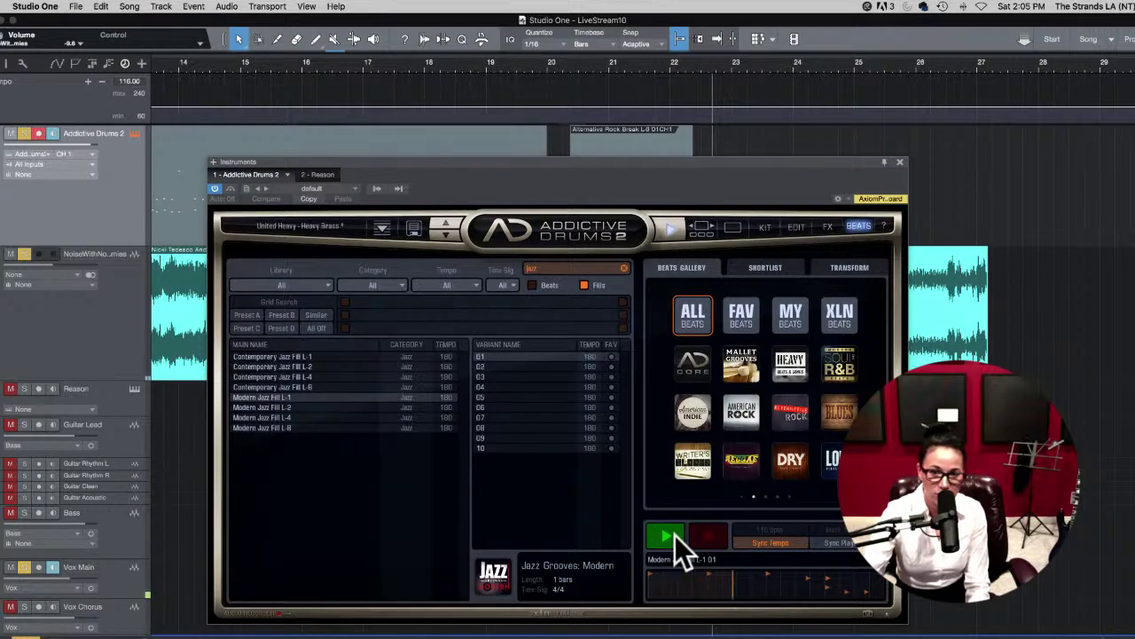
pyautogui.click(268, 407)
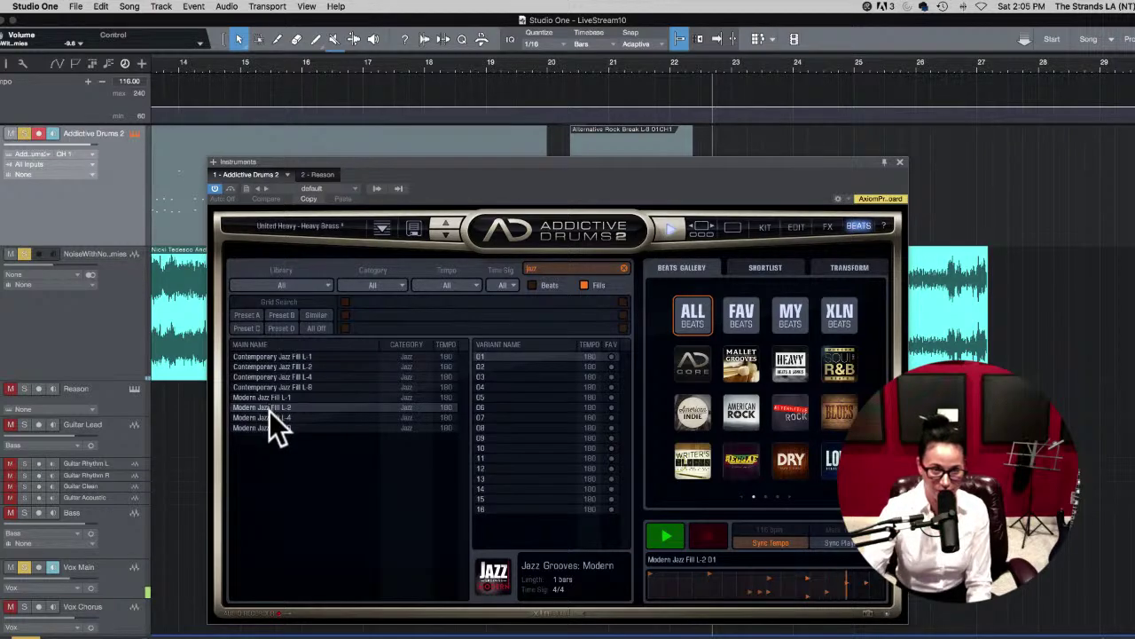
pyautogui.click(270, 416)
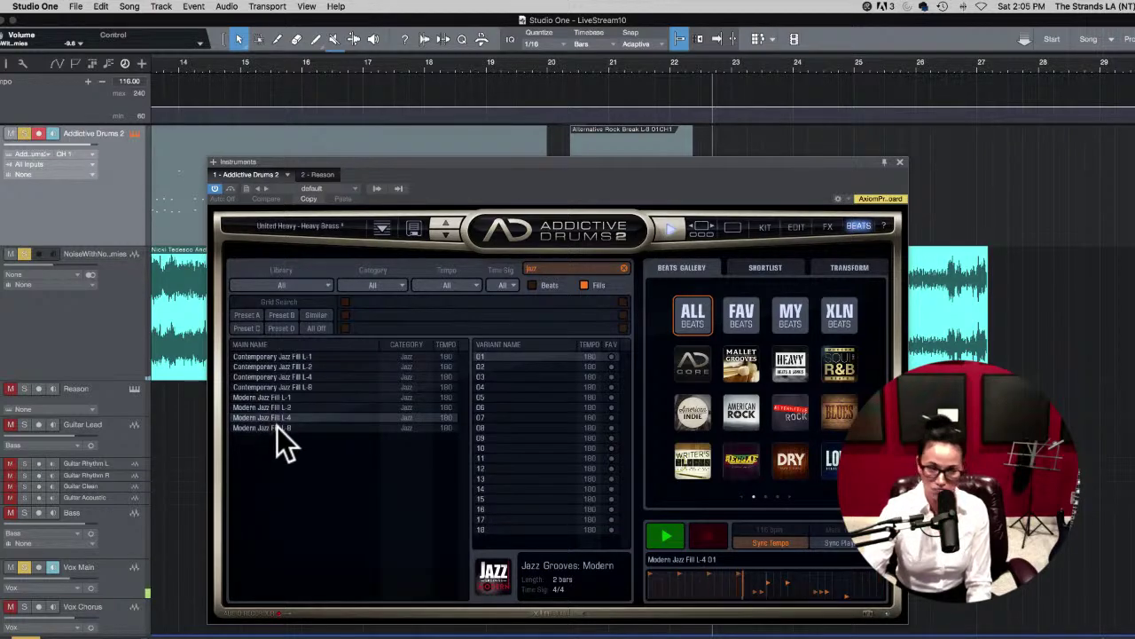
pyautogui.click(277, 427)
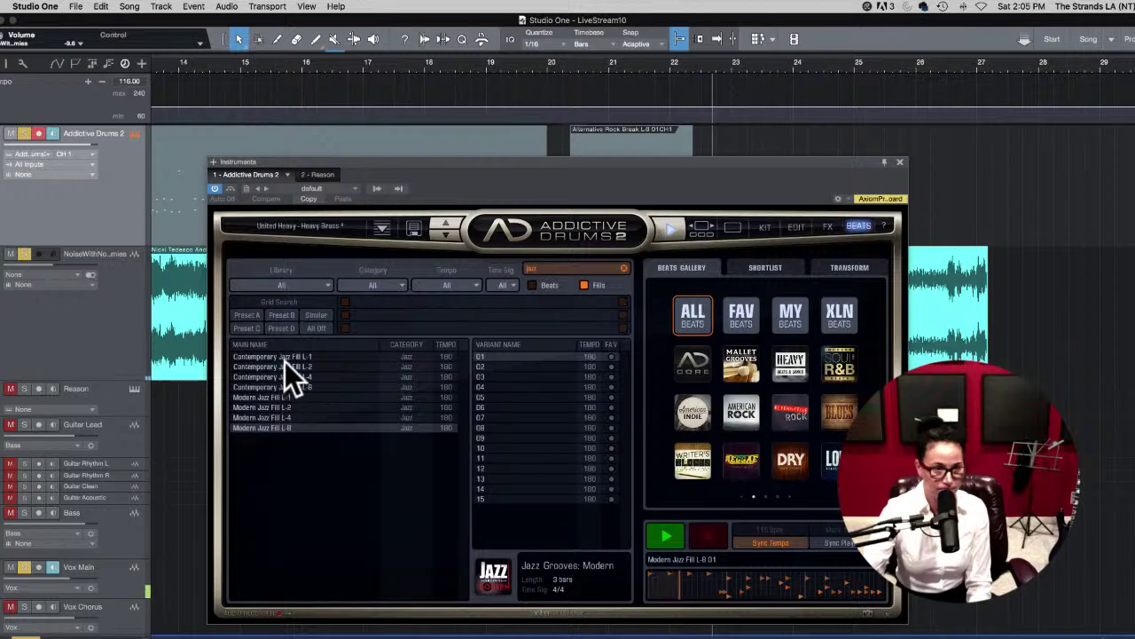
pyautogui.click(285, 357)
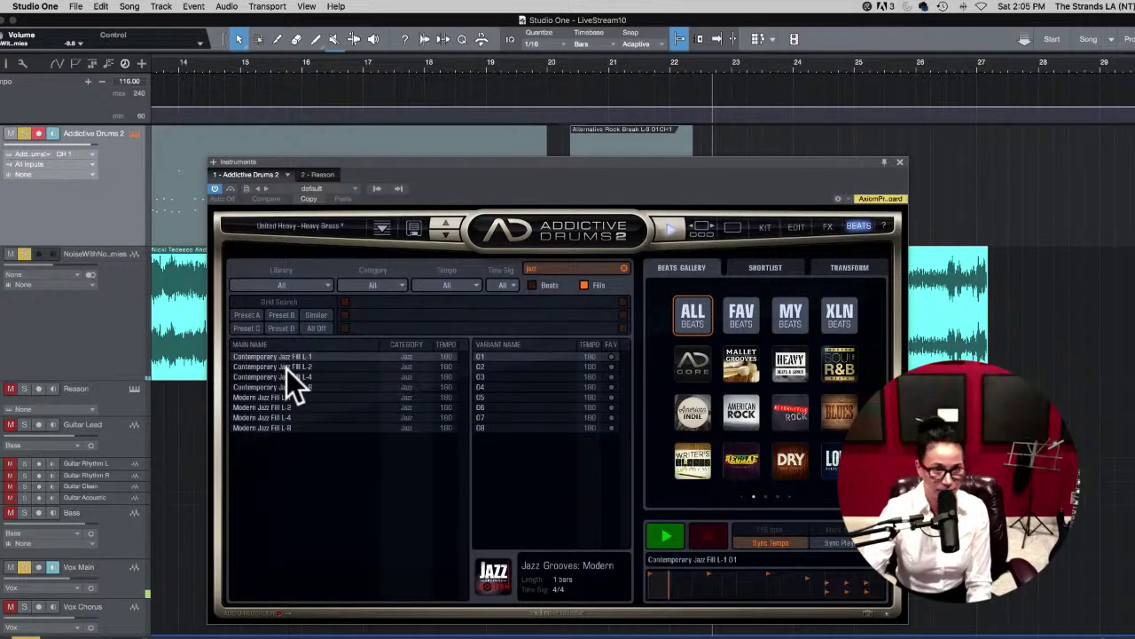
pyautogui.click(287, 368)
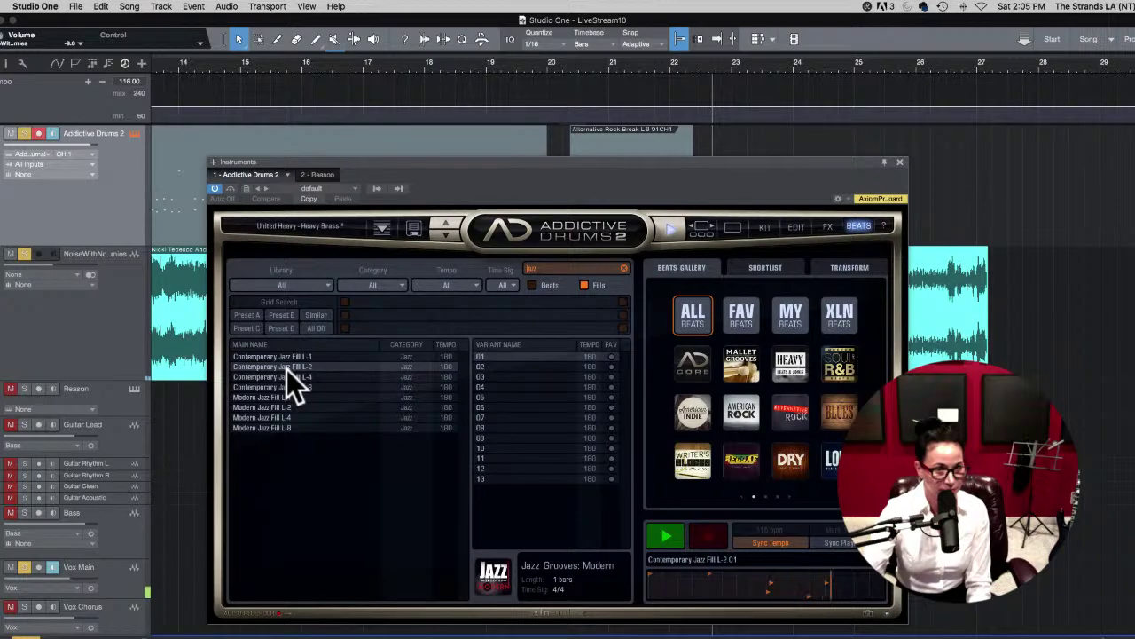
pyautogui.click(288, 377)
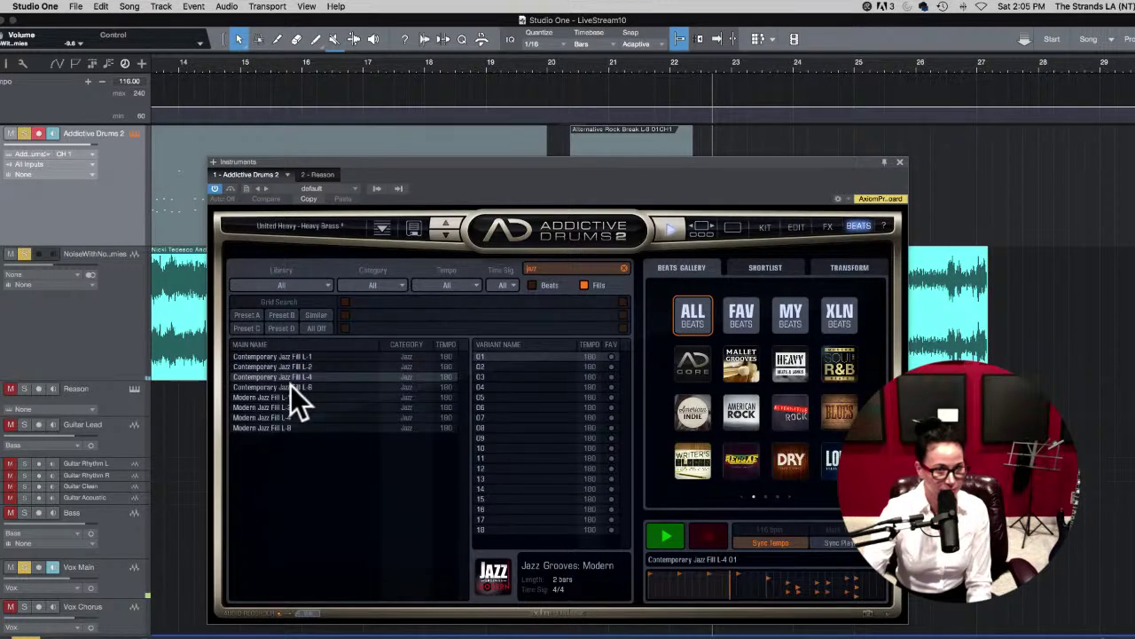
pyautogui.click(290, 387)
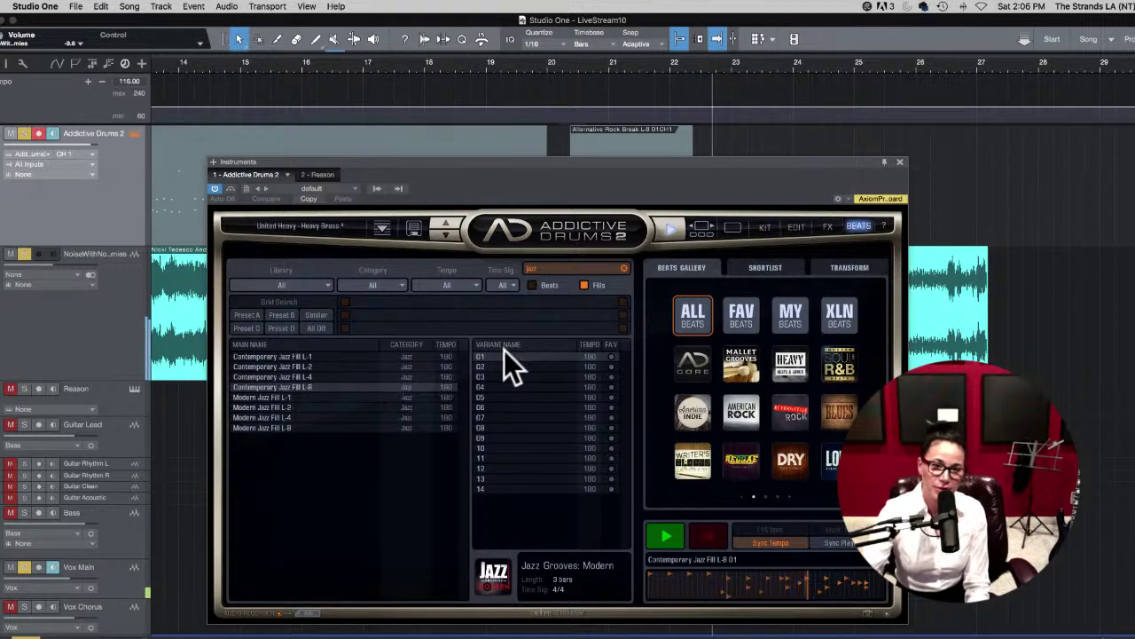
pyautogui.click(673, 537)
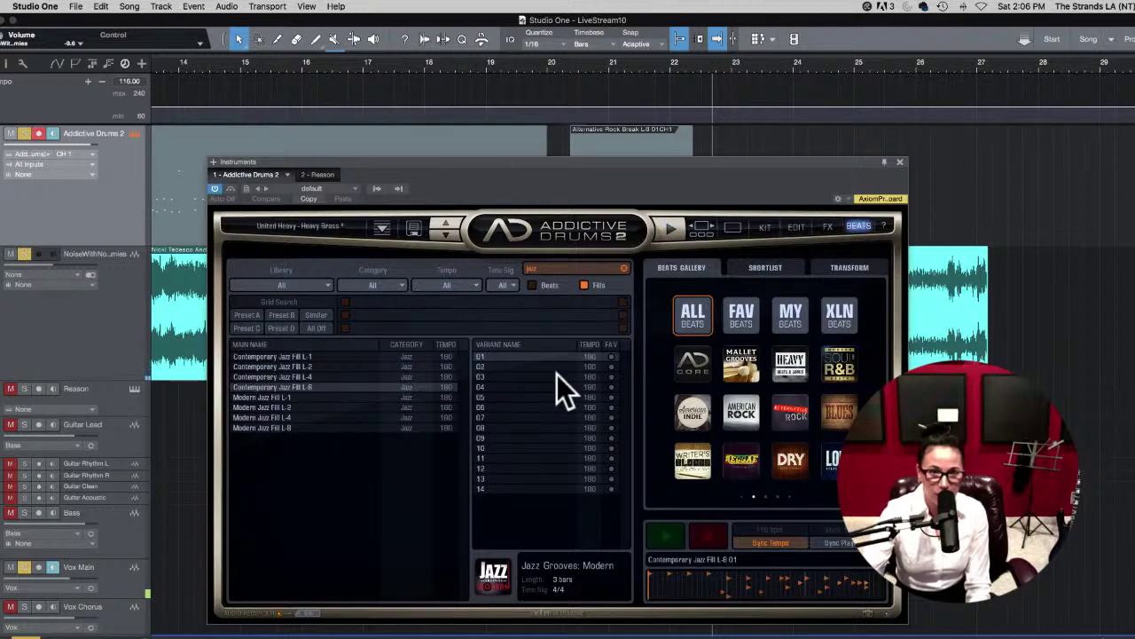
# Step: Replace the beats search term with metal to list the metal fills
pyautogui.doubleClick(548, 270)
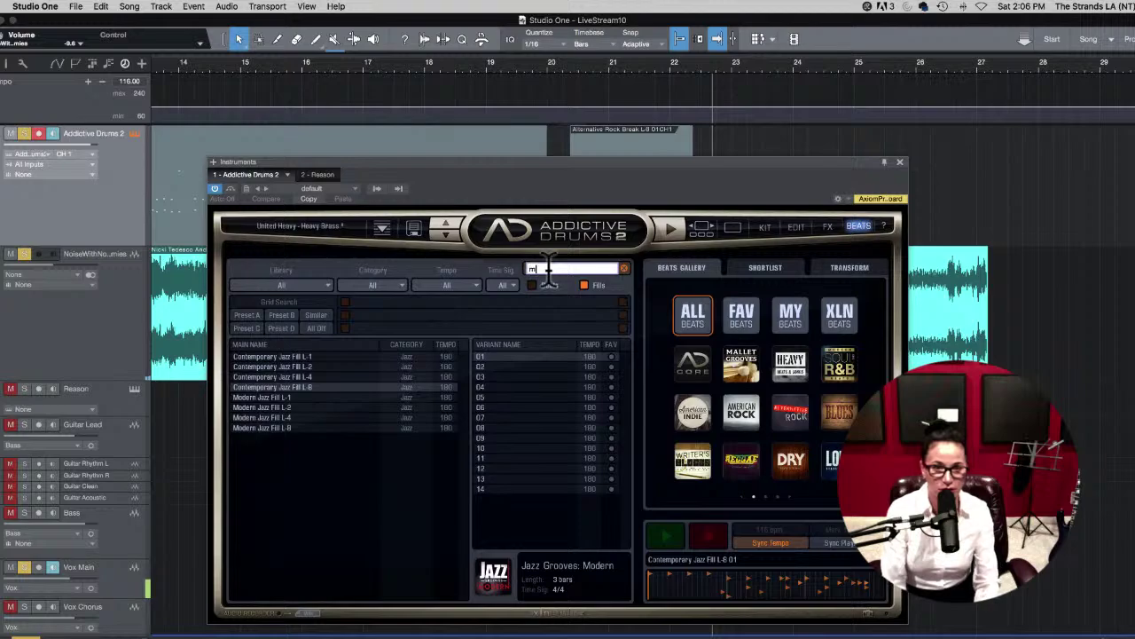
pyautogui.write('metal')
pyautogui.press('Return')
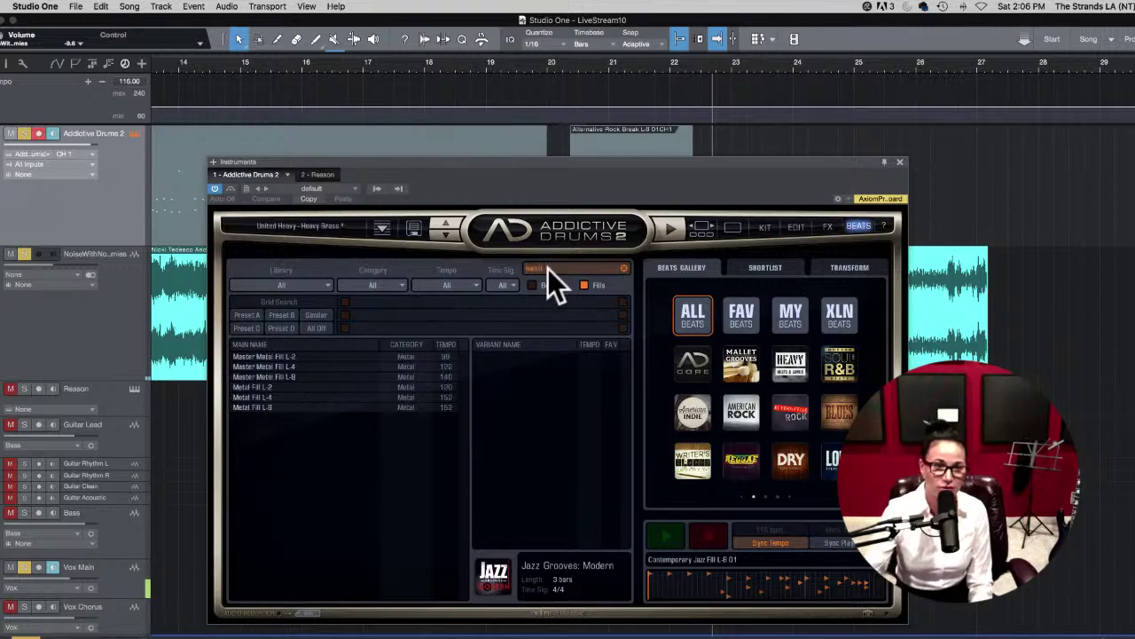
# Step: Audition Master Metal Fill L-2, L-4 and L-8, and place L-8 01 on the Addictive Drums 2 track just before bar 23
pyautogui.click(286, 356)
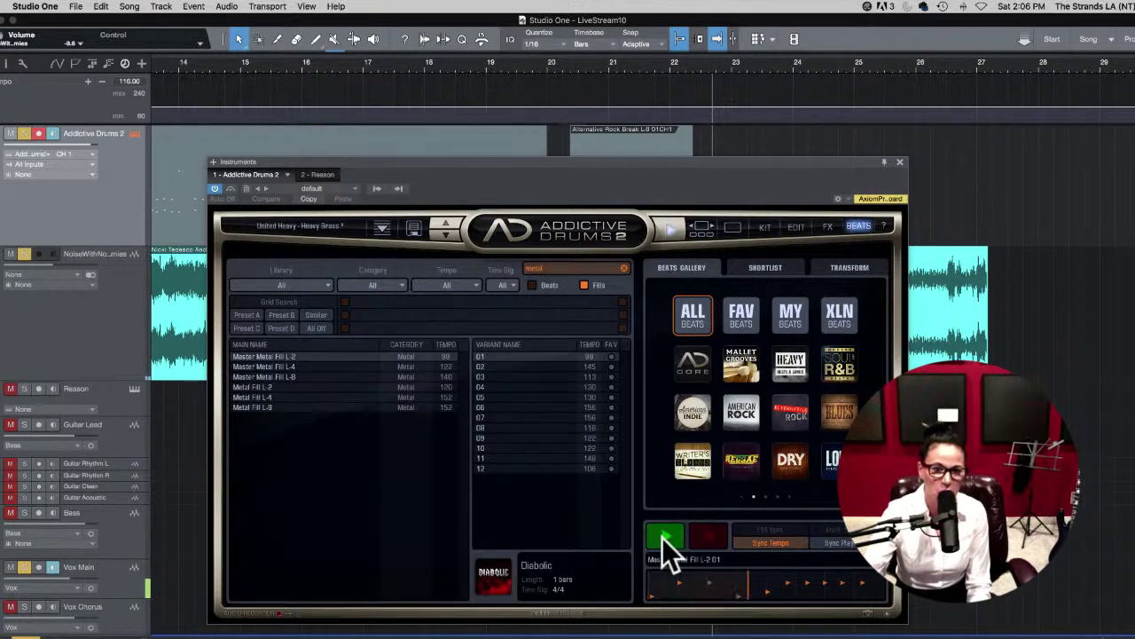
pyautogui.click(291, 367)
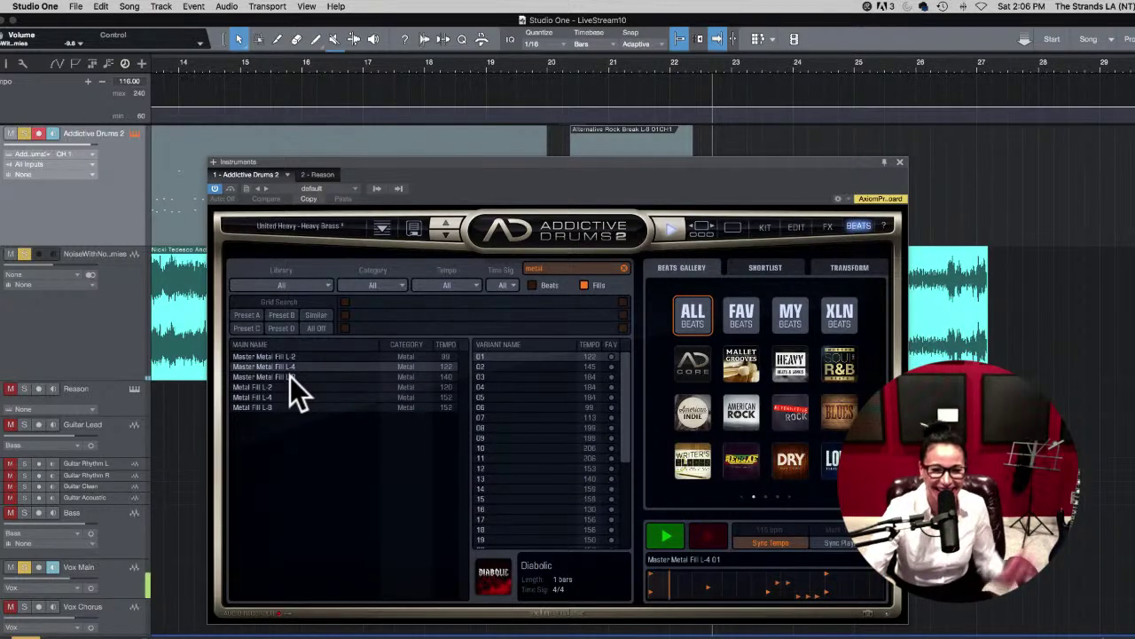
pyautogui.click(290, 376)
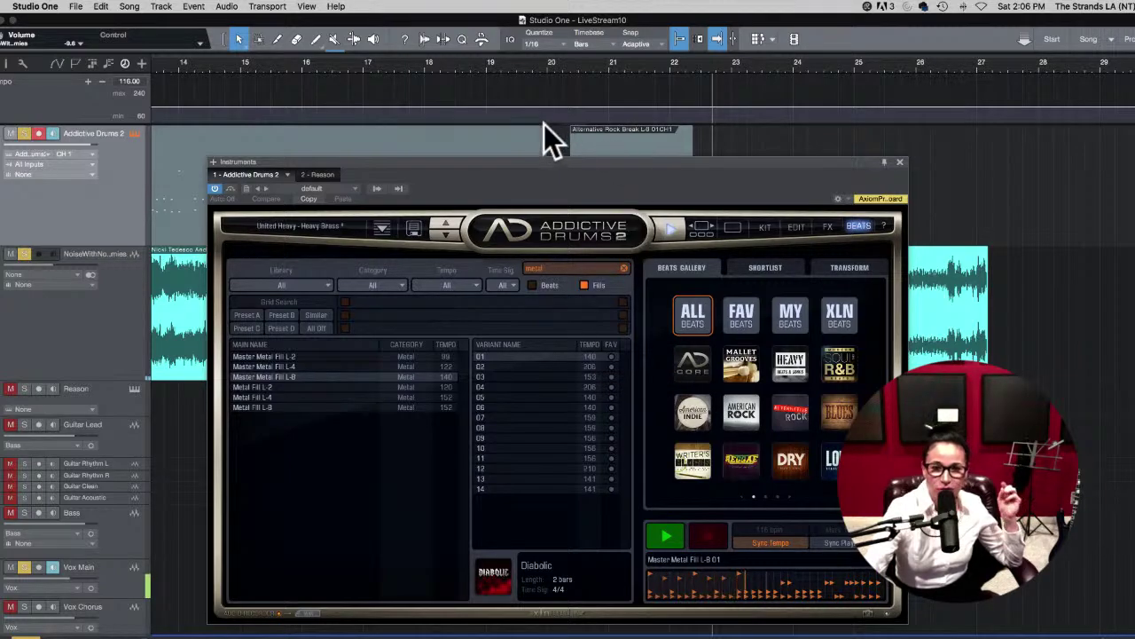
pyautogui.click(665, 532)
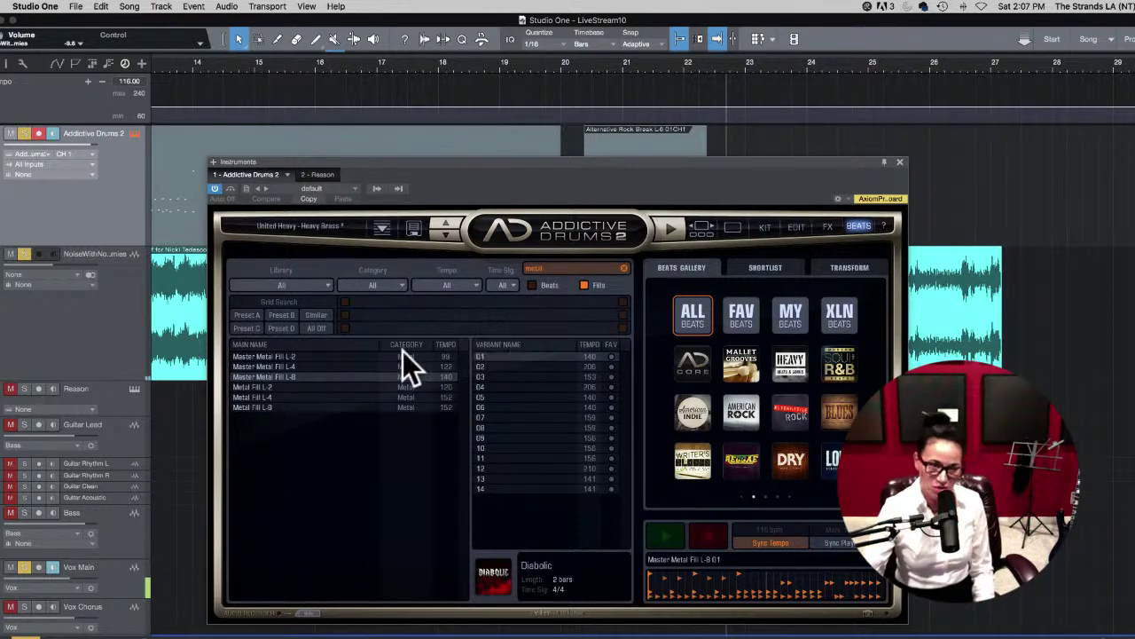
pyautogui.moveTo(293, 376); pyautogui.dragTo(752, 143)
pyautogui.click(900, 162)
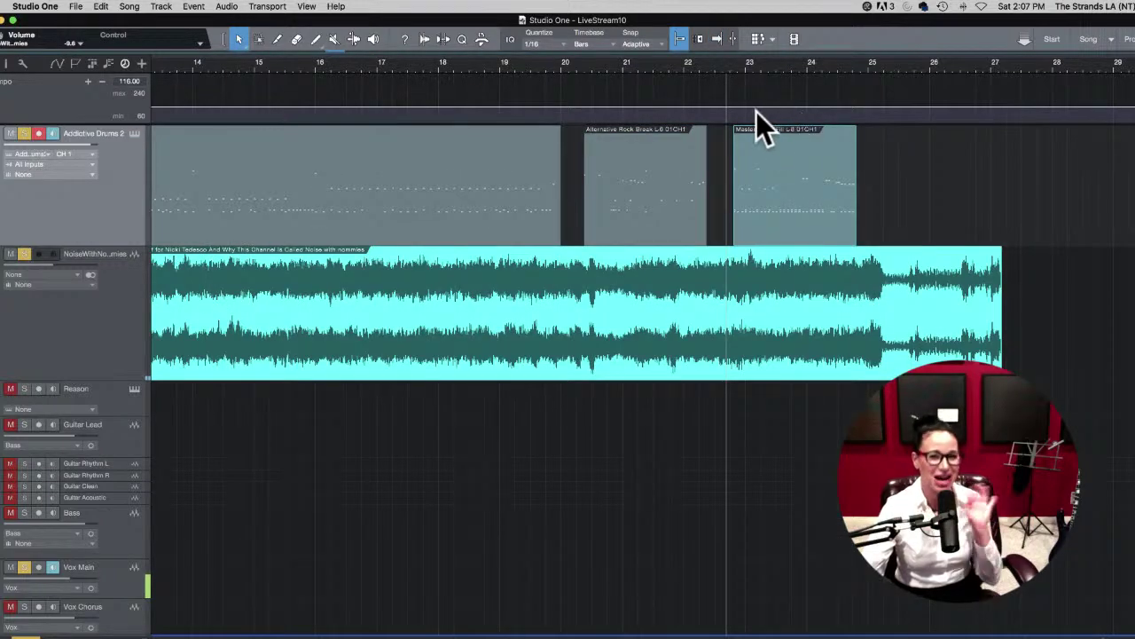
# Step: Mute the NoiseWithNo..mies audio track and play back the Master Metal Fill clip from just before its start
pyautogui.press('space')
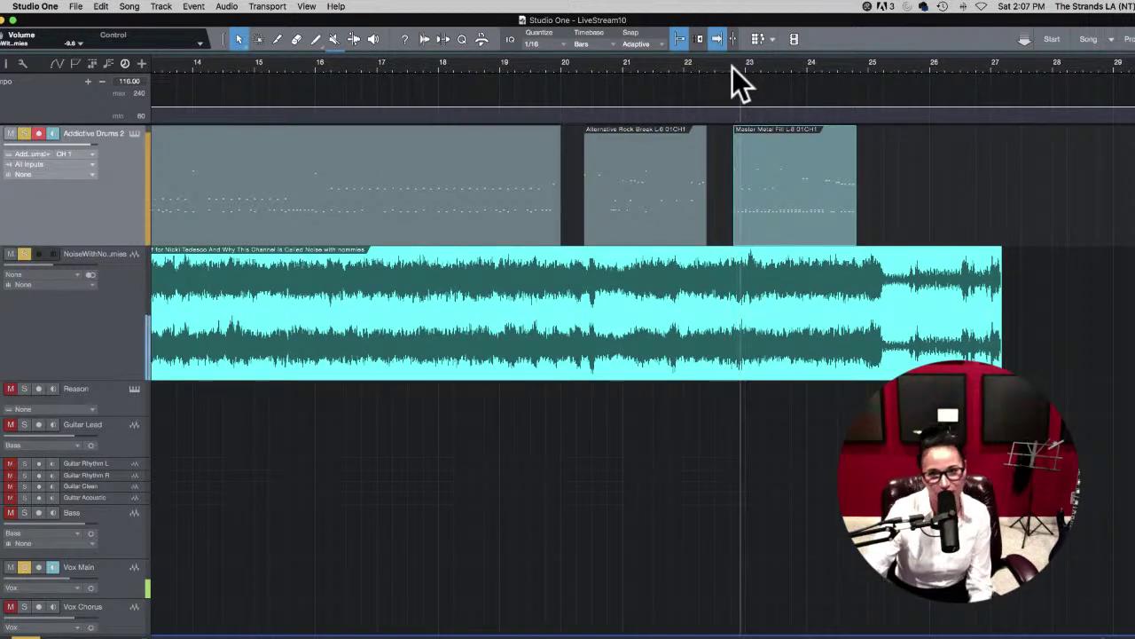
pyautogui.press('space')
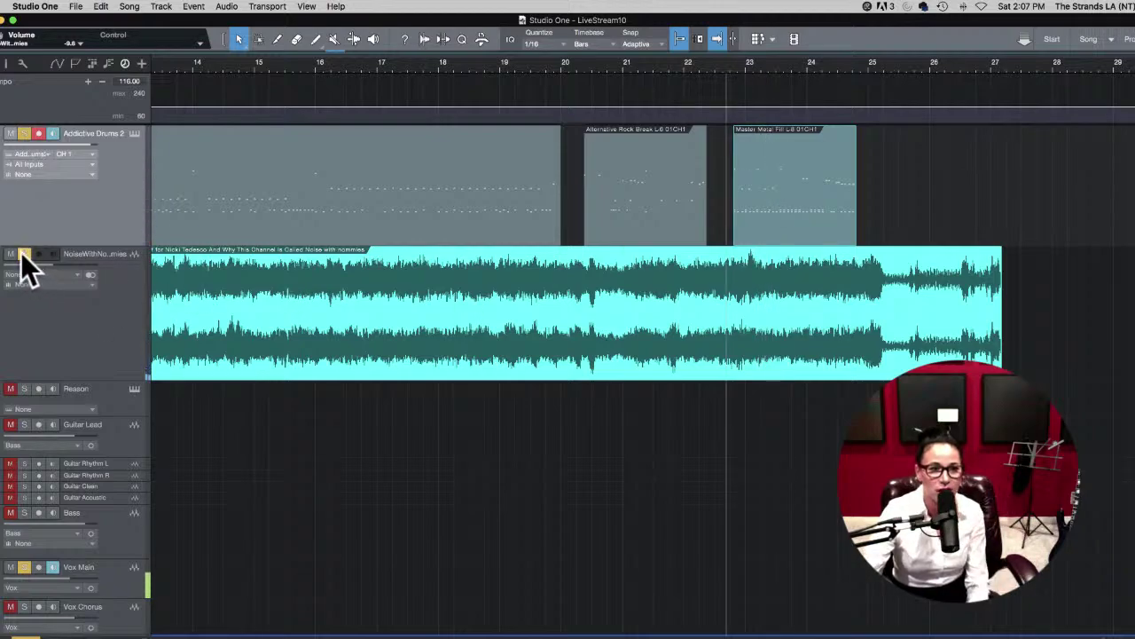
pyautogui.press('space')
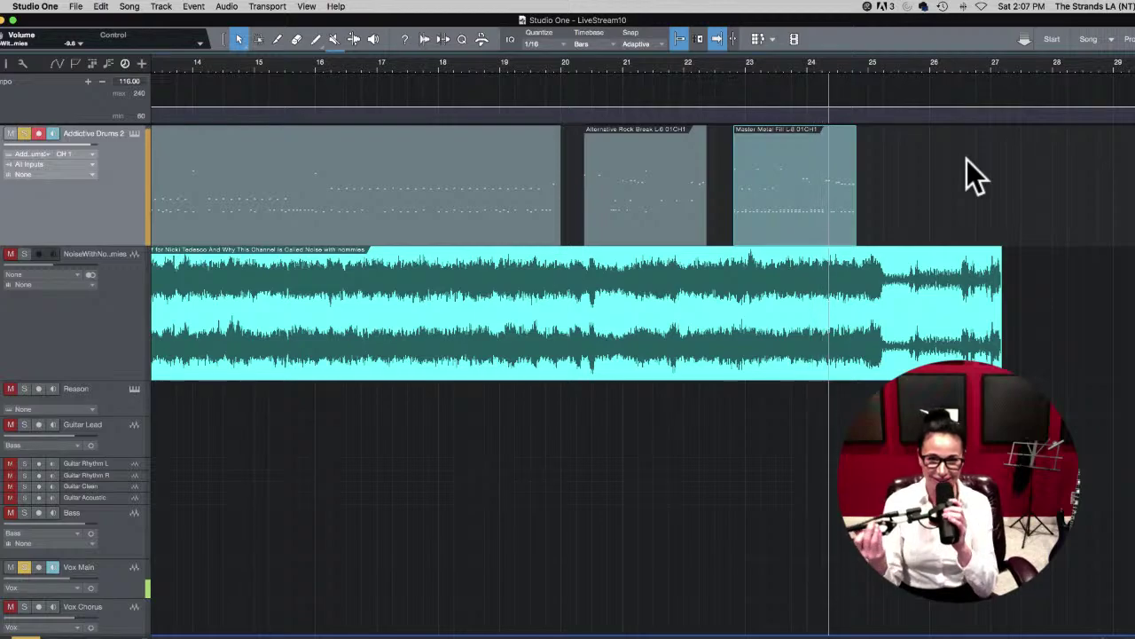
pyautogui.press('space')
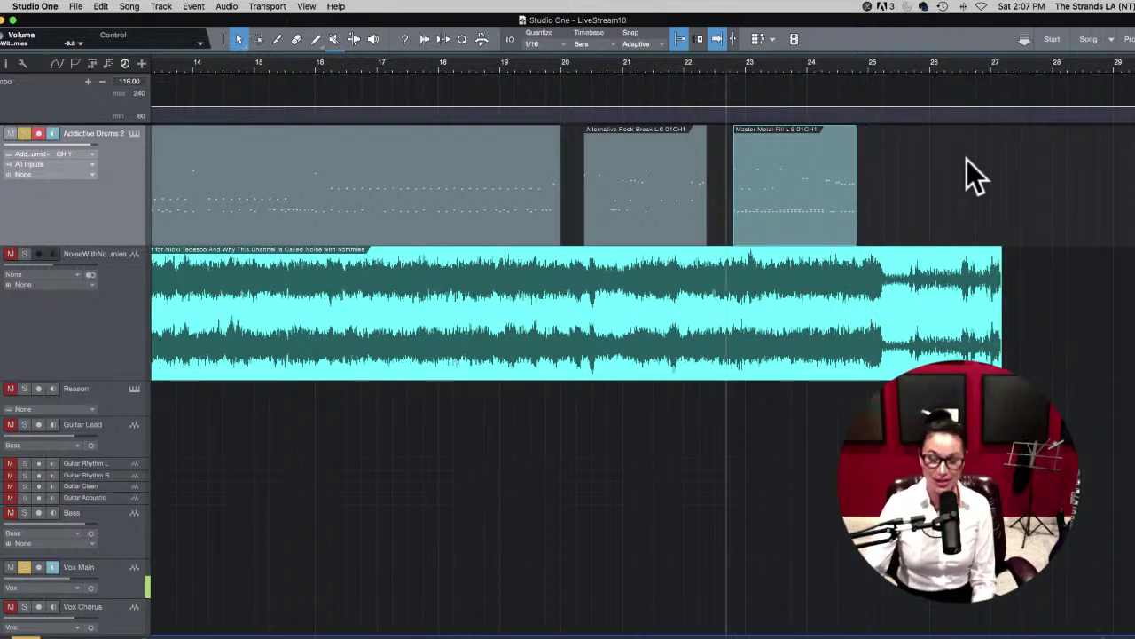
pyautogui.press('space')
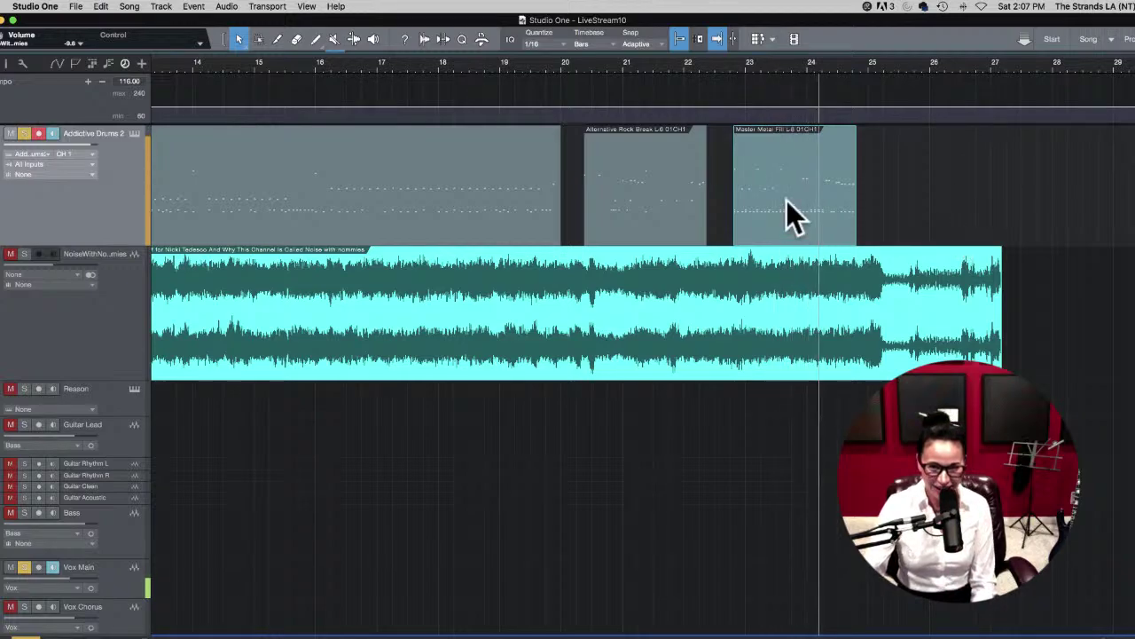
pyautogui.press('space')
pyautogui.press('space')
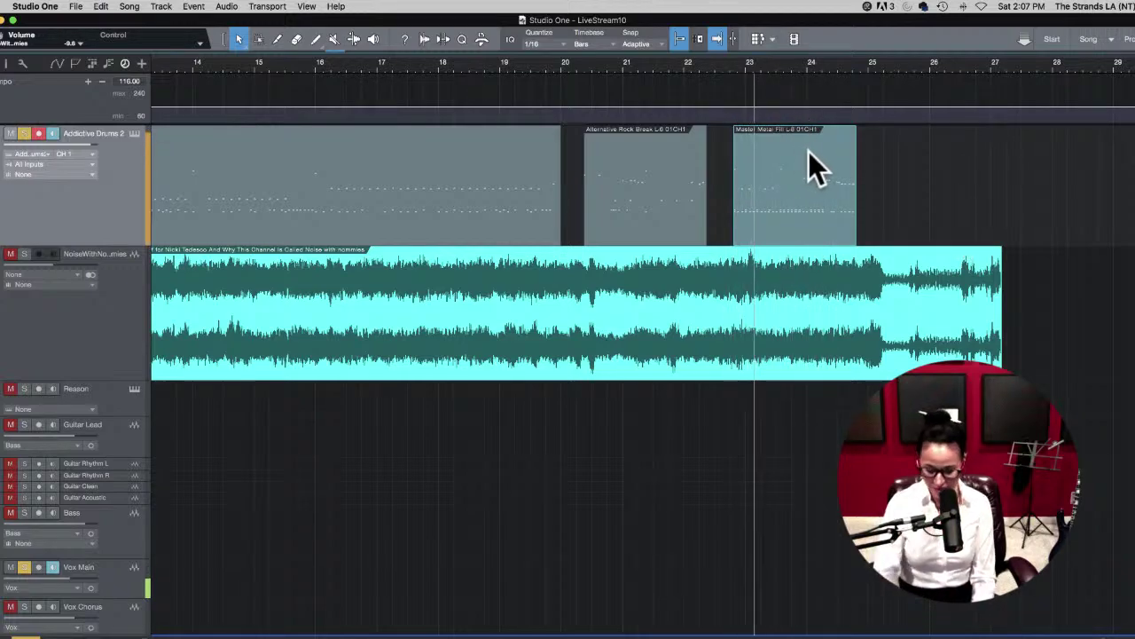
# Step: Move the Master Metal Fill L-8 clip slightly earlier to start at 22.4, and set the playhead at its start
pyautogui.press('e')
pyautogui.press('space')
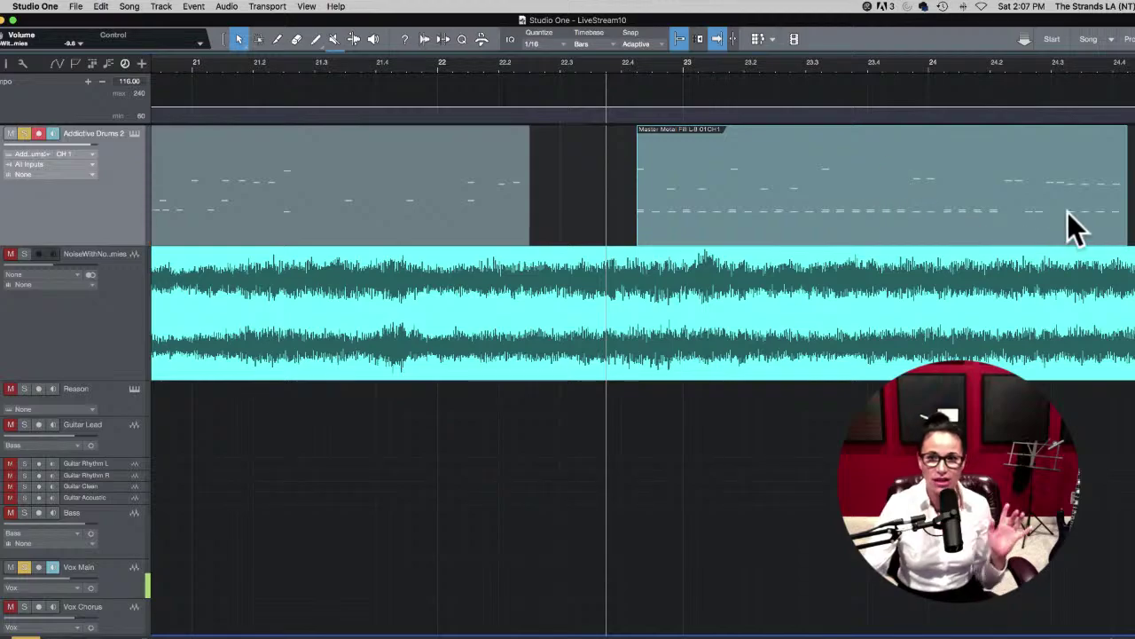
pyautogui.moveTo(680, 212); pyautogui.dragTo(667, 218)
pyautogui.click(619, 64)
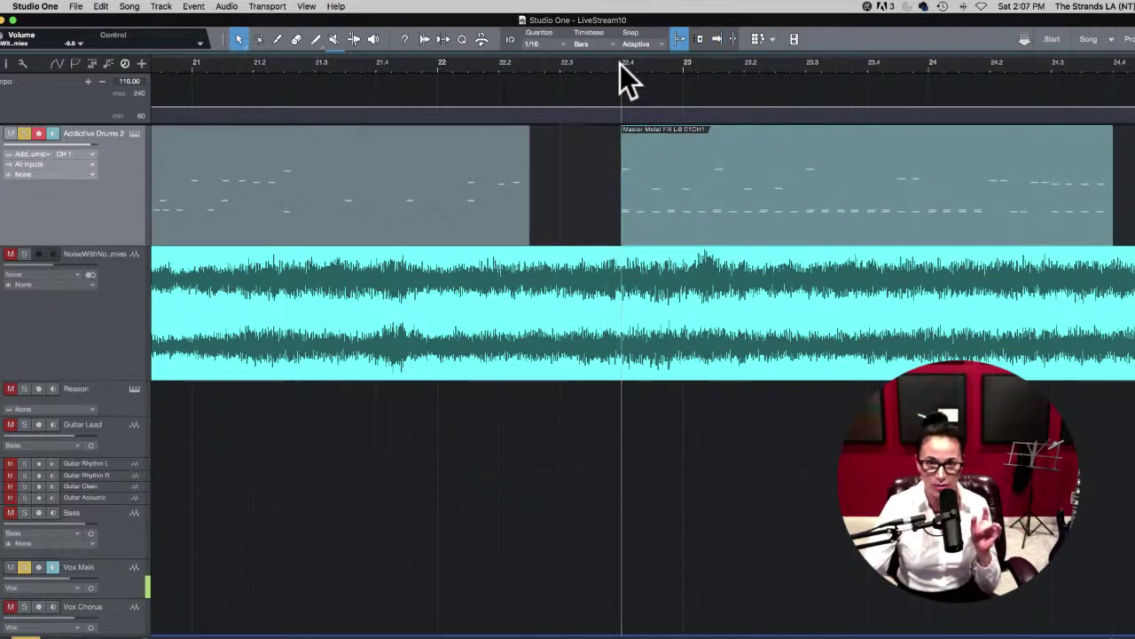
# Step: Step the playhead through the beats from bar 23 to 23.4, and play back the Master Metal Fill clip from just before its start
pyautogui.click(684, 64)
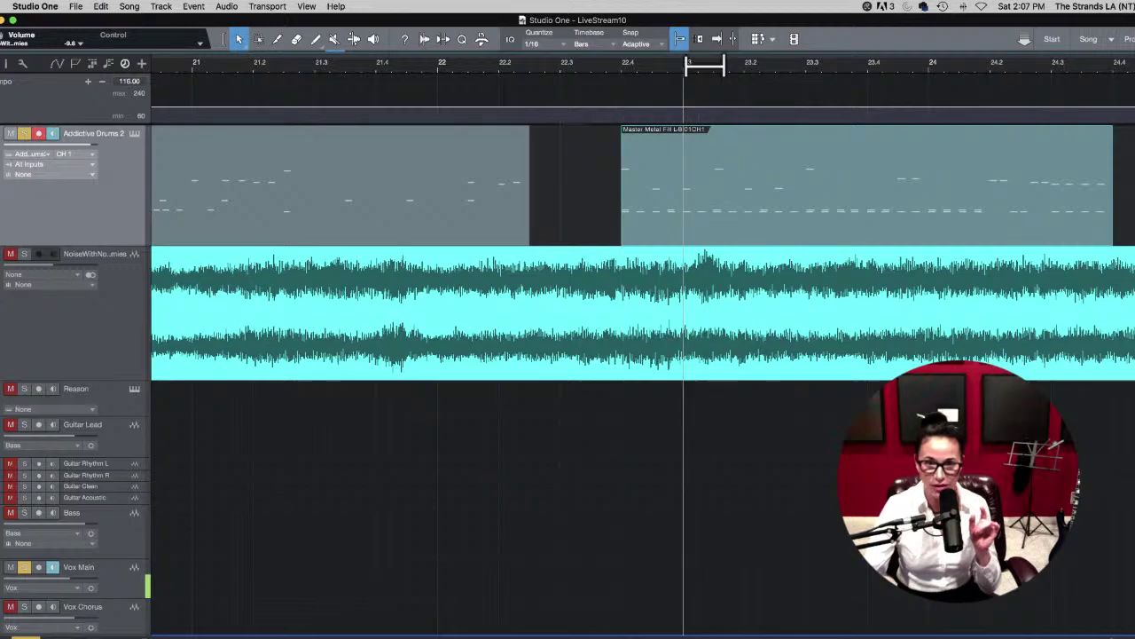
pyautogui.click(744, 65)
pyautogui.click(805, 67)
pyautogui.click(867, 77)
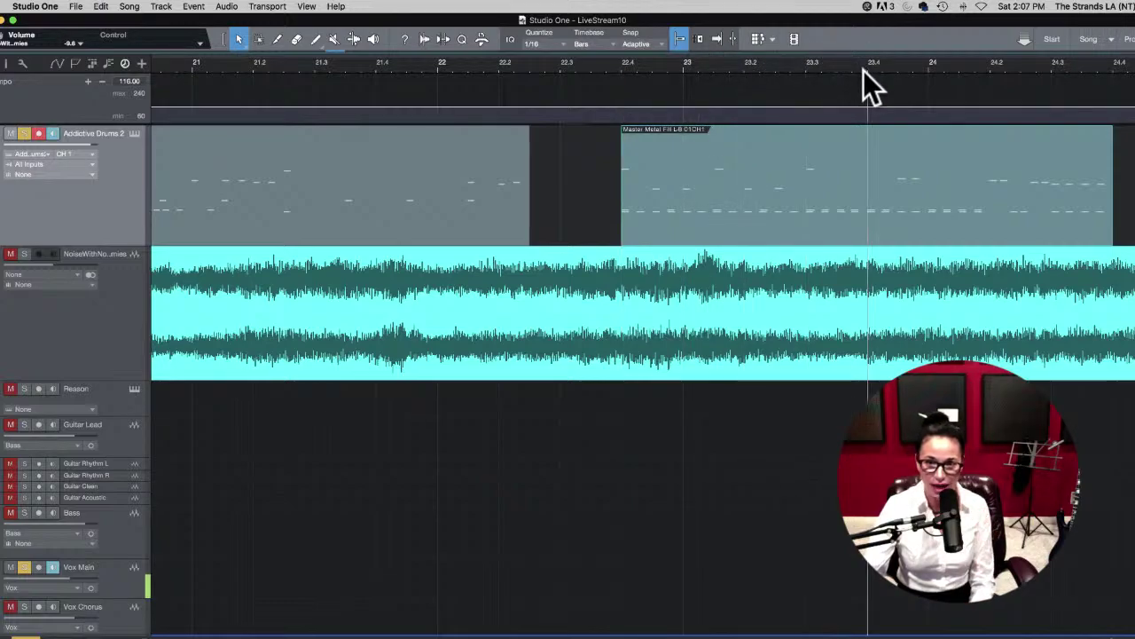
pyautogui.press('space')
pyautogui.press('space')
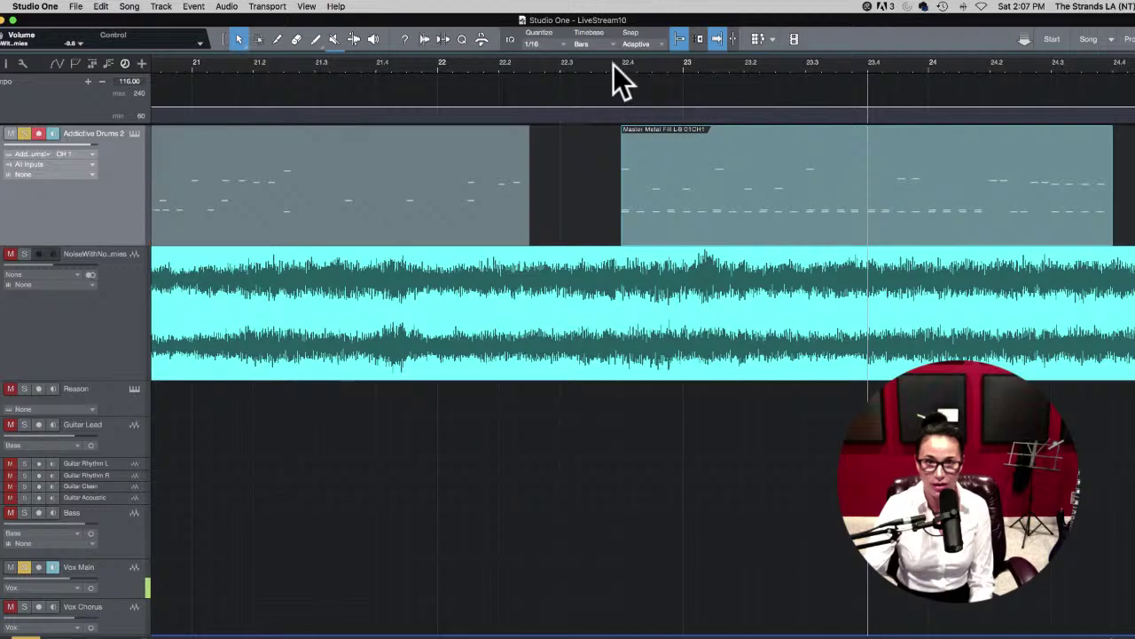
pyautogui.click(615, 63)
pyautogui.press('space')
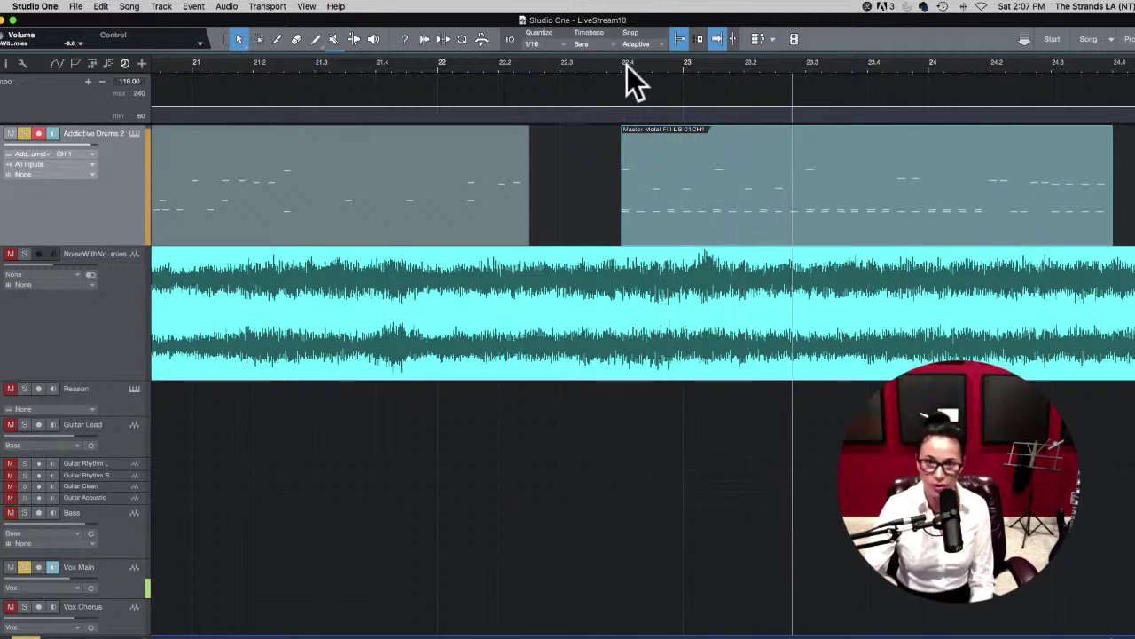
pyautogui.press('space')
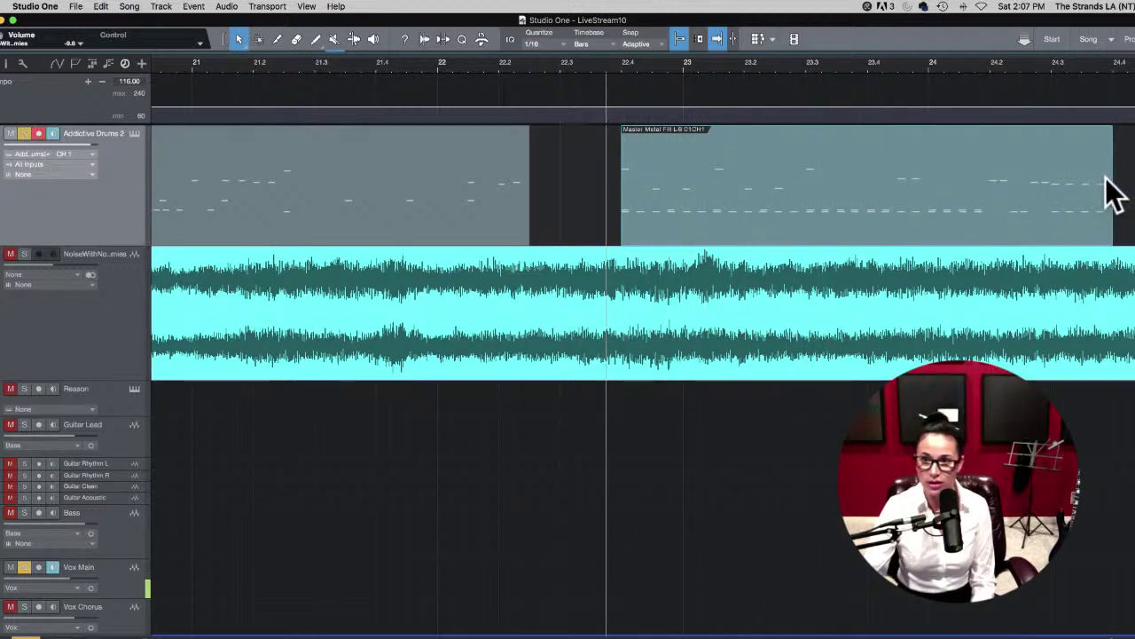
# Step: Trim the end of the Master Metal Fill clip back to 23.4 and play back the shortened fill
pyautogui.moveTo(1111, 177); pyautogui.dragTo(872, 181)
pyautogui.press('space')
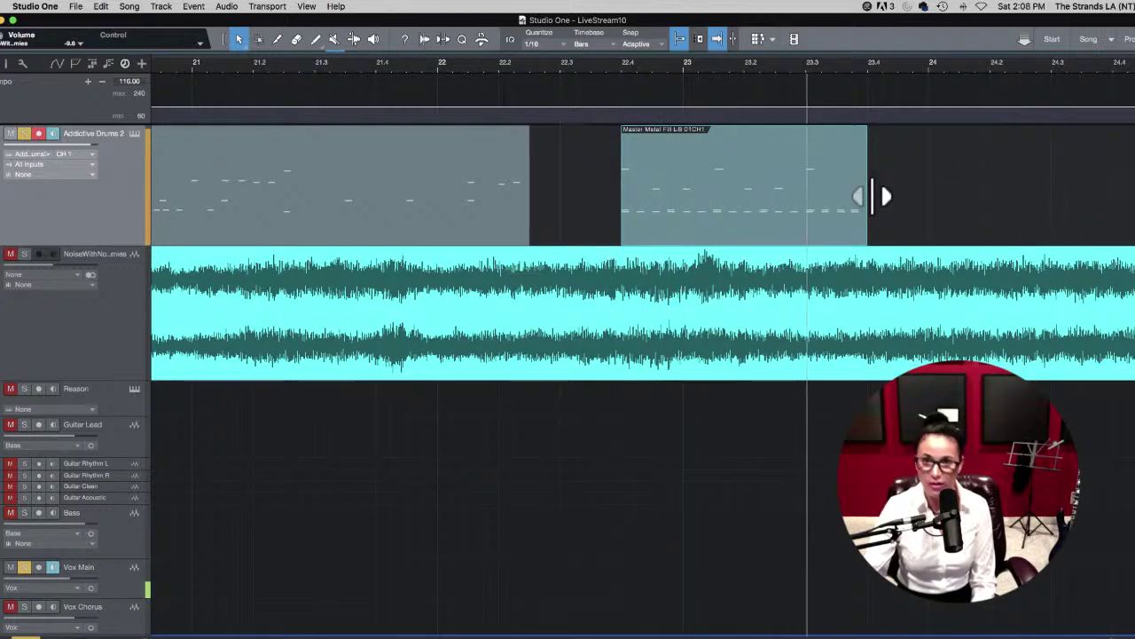
pyautogui.press('space')
pyautogui.press('w')
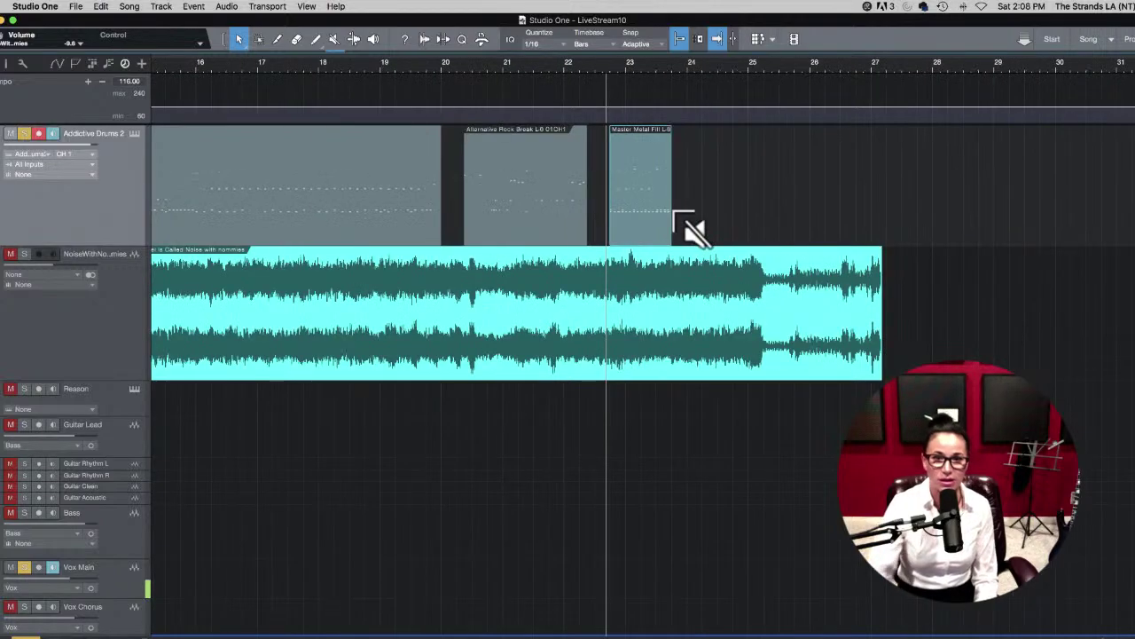
# Step: Play the song from just before bar 17 and unmute the NoiseWithNo..mies audio track
pyautogui.click(239, 69)
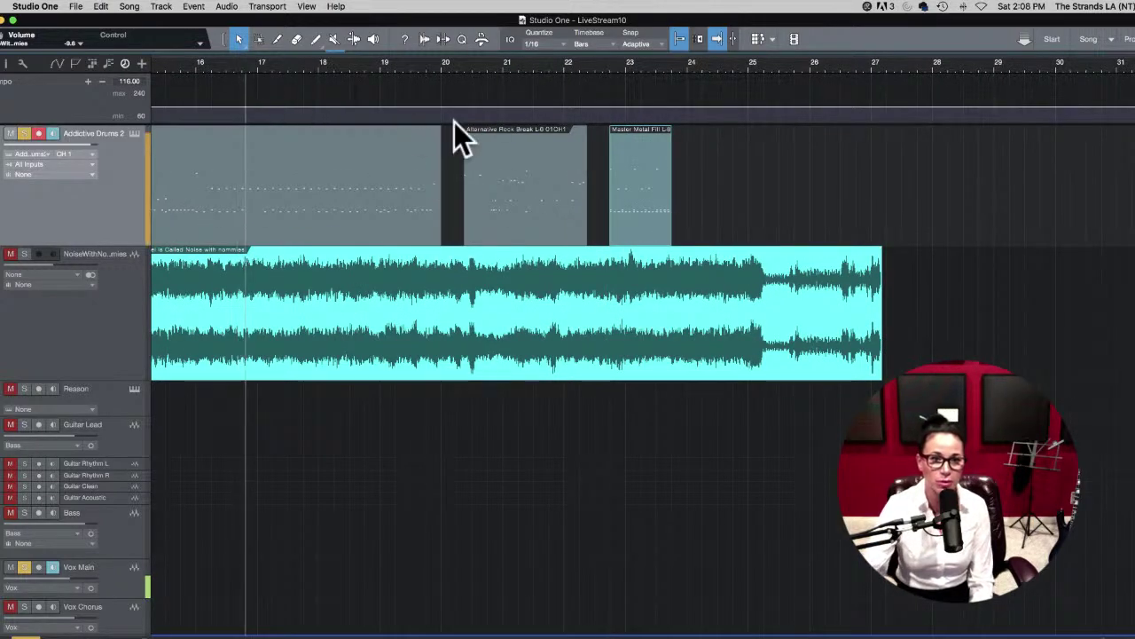
pyautogui.press('space')
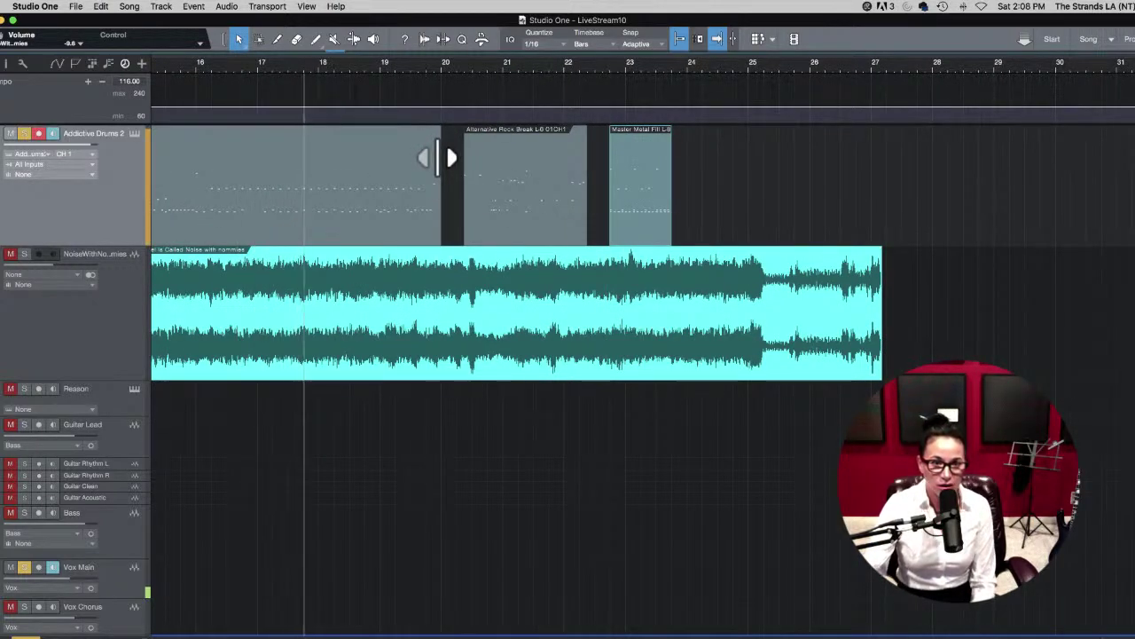
pyautogui.click(10, 254)
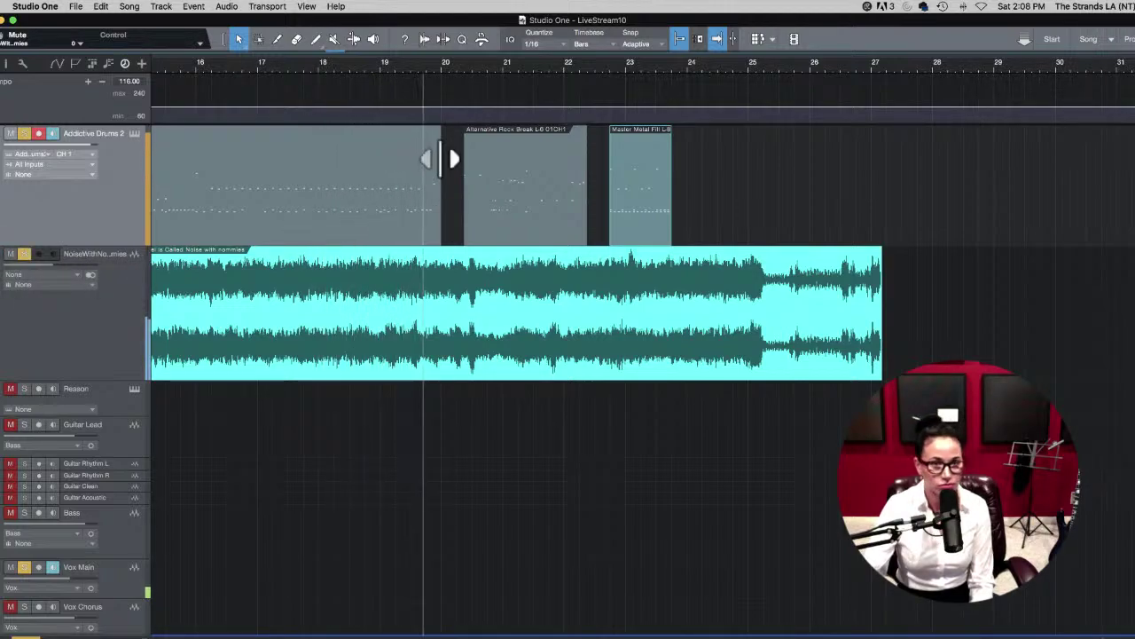
# Step: Move the Alternative Rock Break clip to just before bar 25 and the Master Metal Fill clip to start at bar 20
pyautogui.click(441, 84)
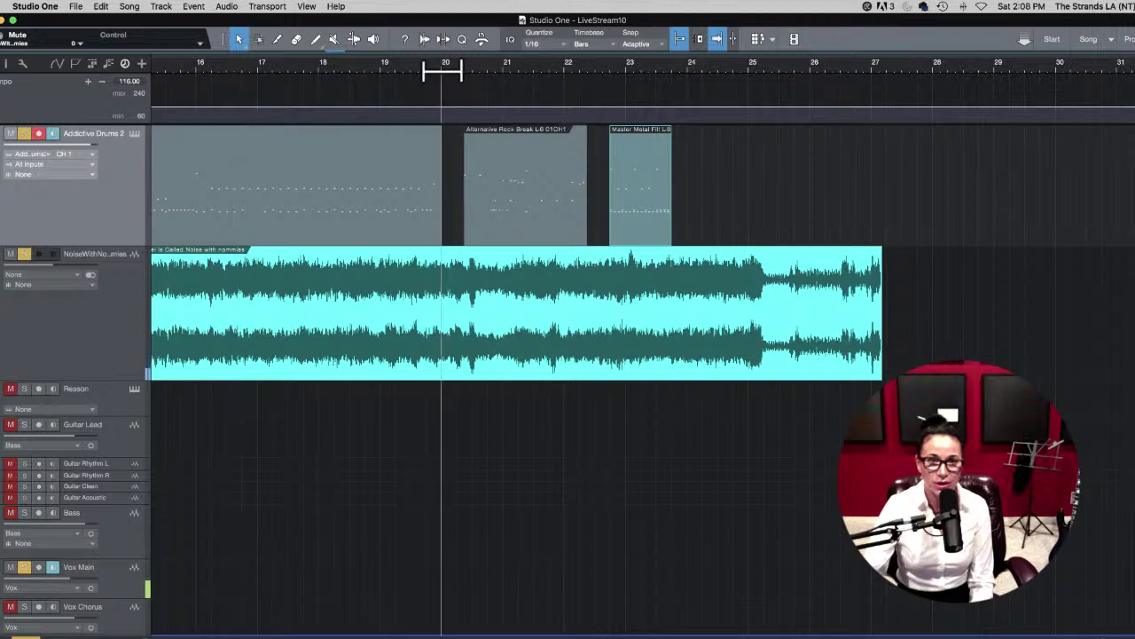
pyautogui.moveTo(551, 230); pyautogui.dragTo(815, 221)
pyautogui.moveTo(664, 215); pyautogui.dragTo(475, 224)
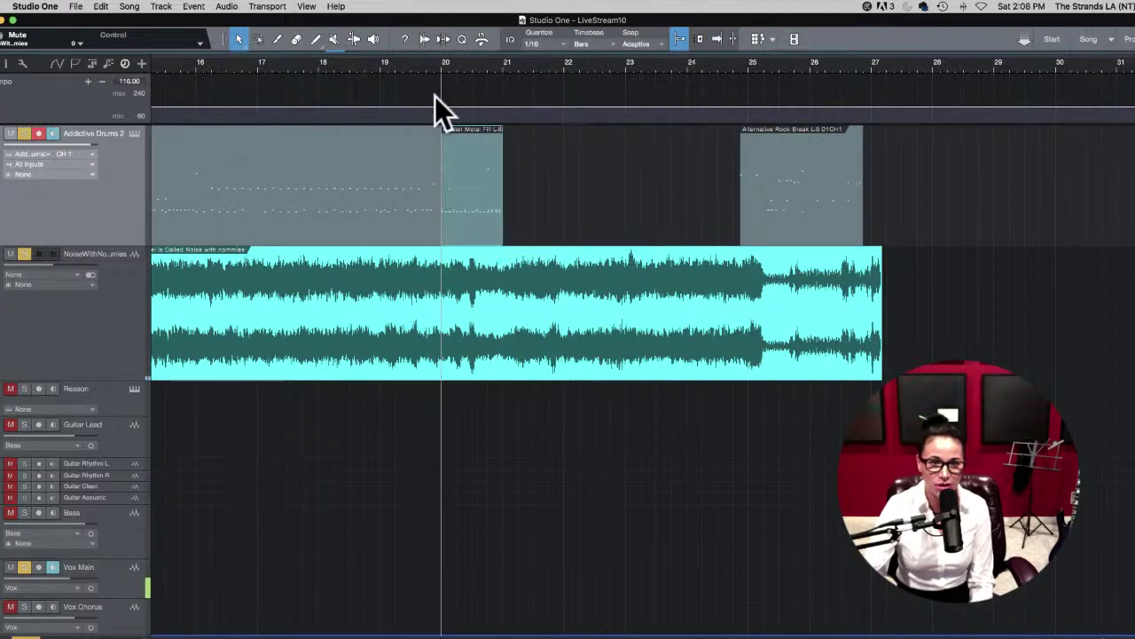
# Step: Play back the Master Metal Fill with the audio track repeatedly from bar 20, and briefly from bar 21
pyautogui.press('space')
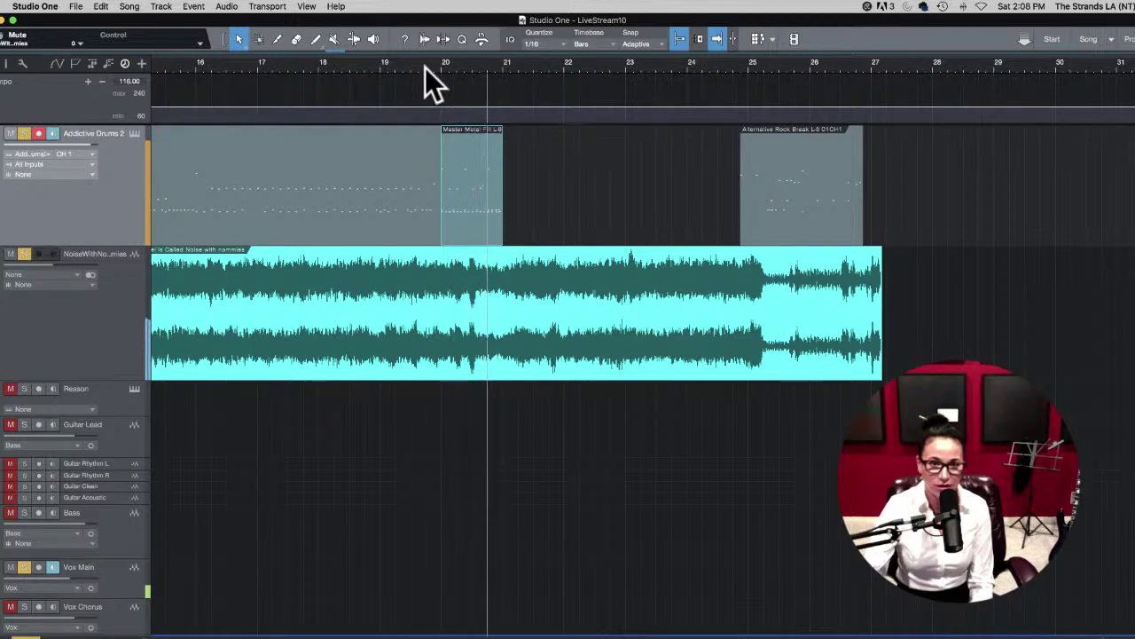
pyautogui.press('space')
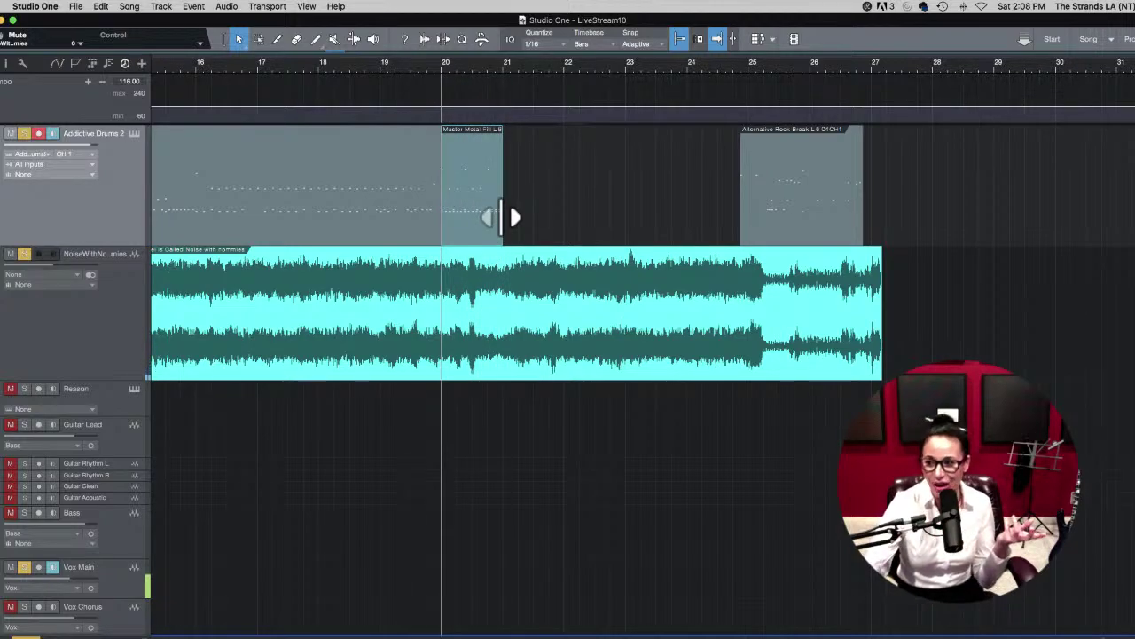
pyautogui.click(479, 236)
pyautogui.press('space')
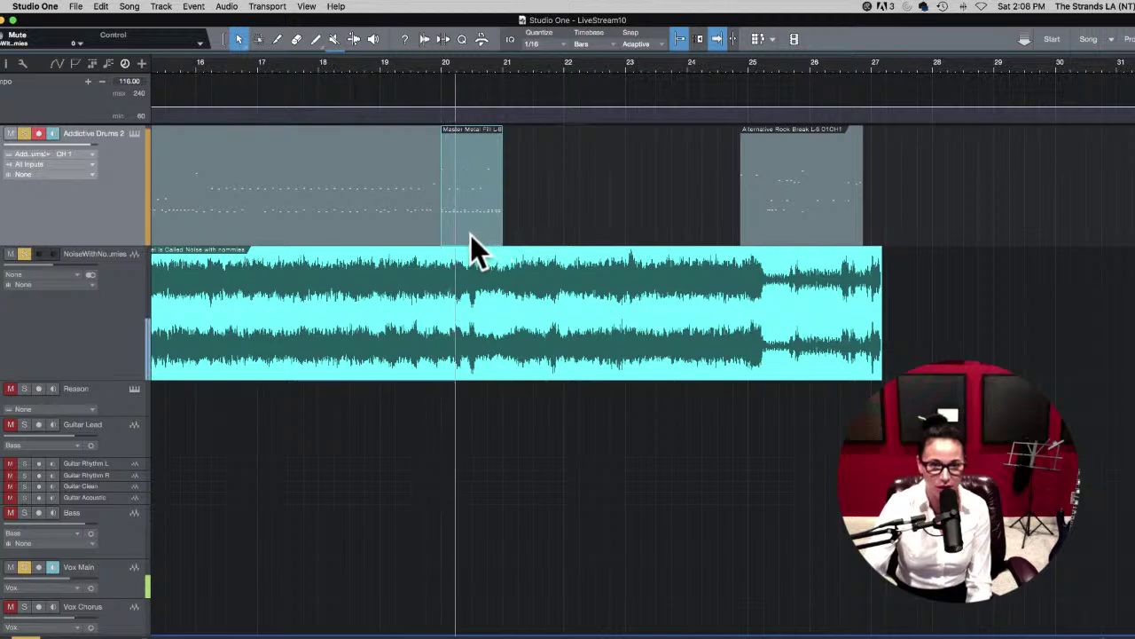
pyautogui.press('space')
pyautogui.press('space')
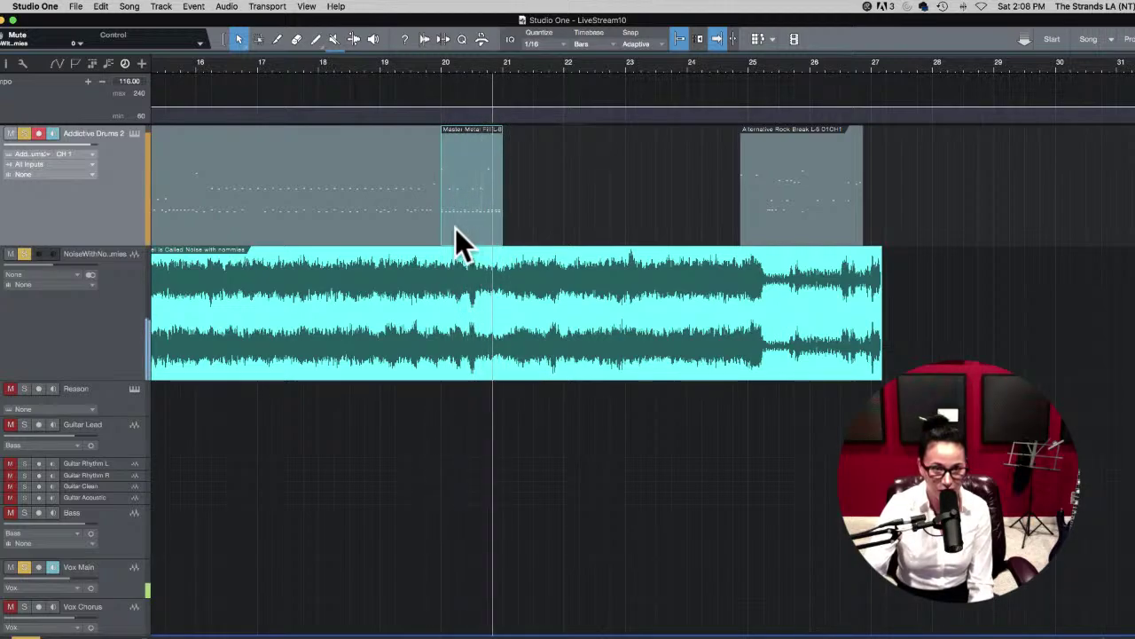
pyautogui.press('space')
pyautogui.press('space')
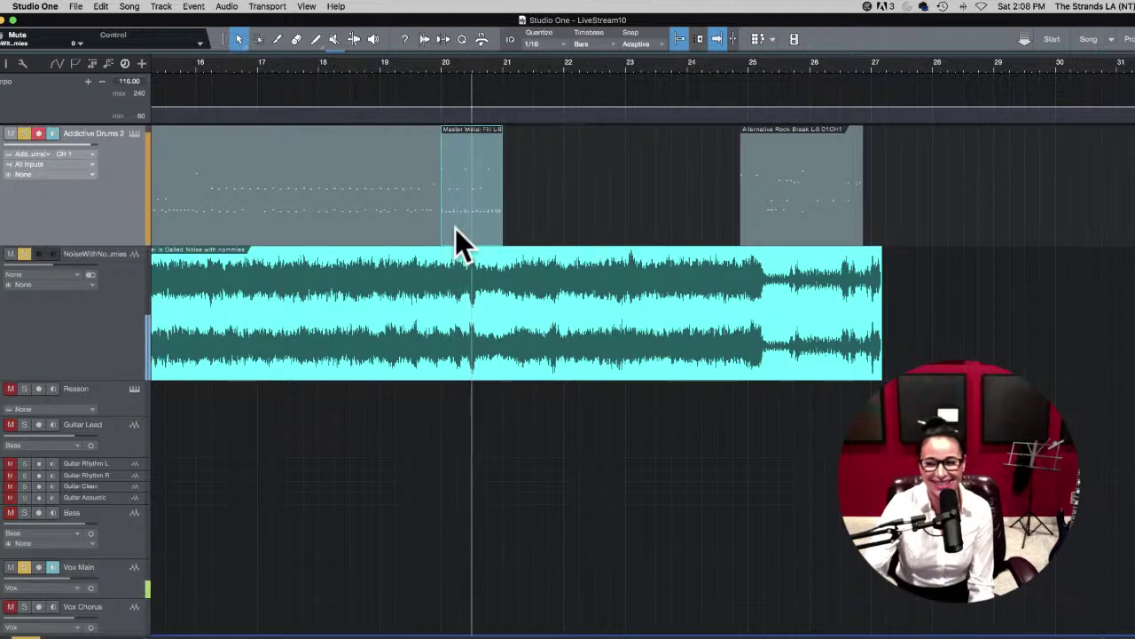
pyautogui.press('space')
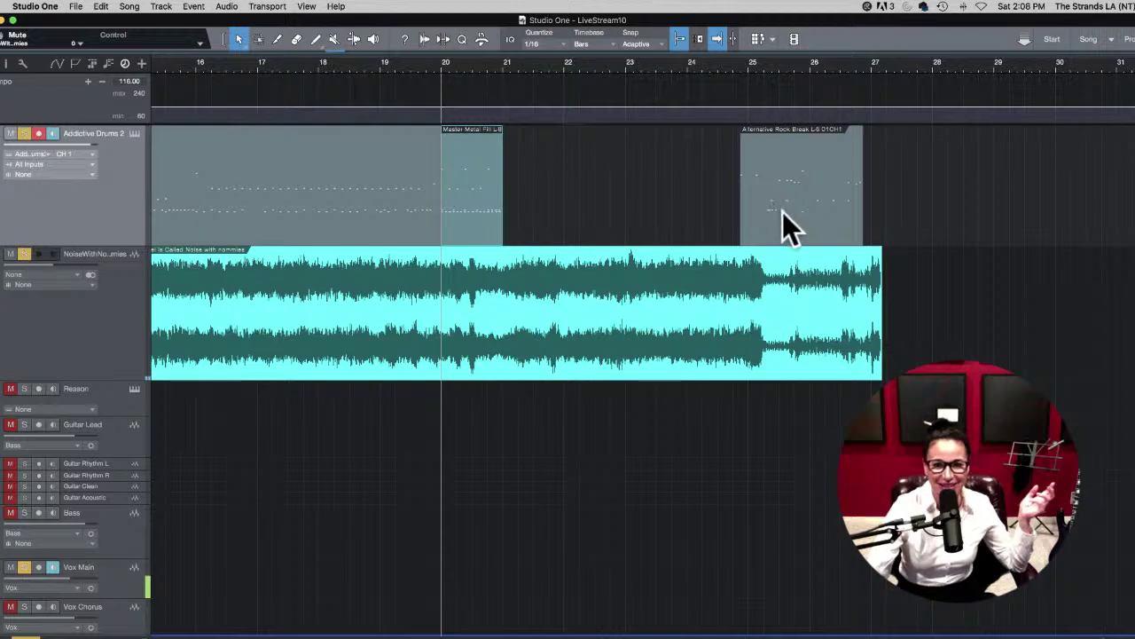
pyautogui.click(505, 71)
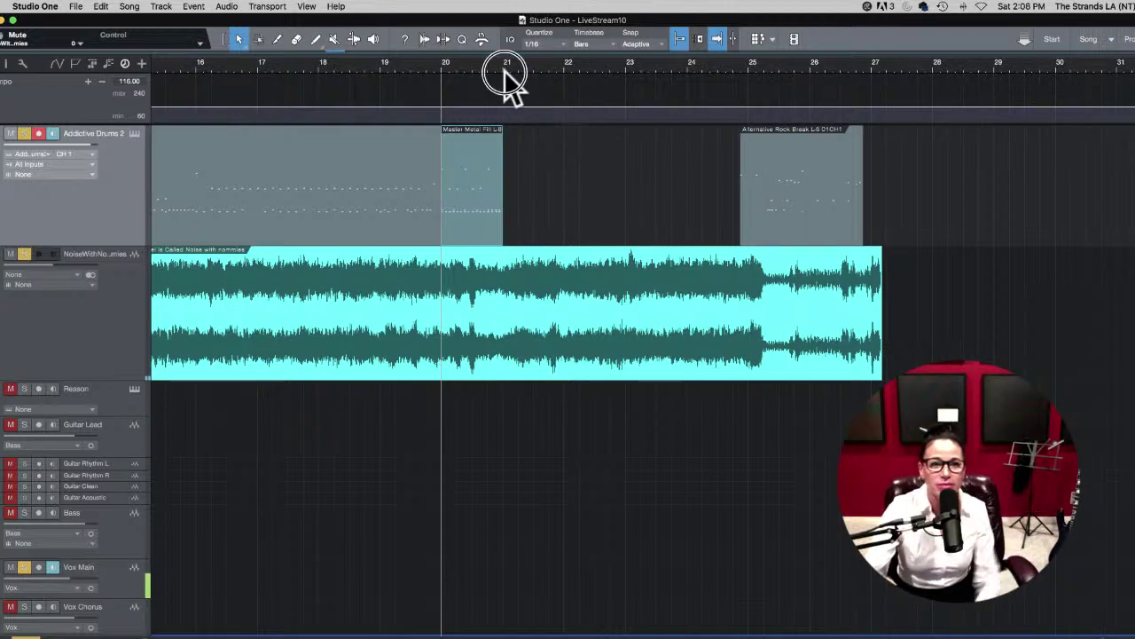
pyautogui.press('space')
pyautogui.press('space')
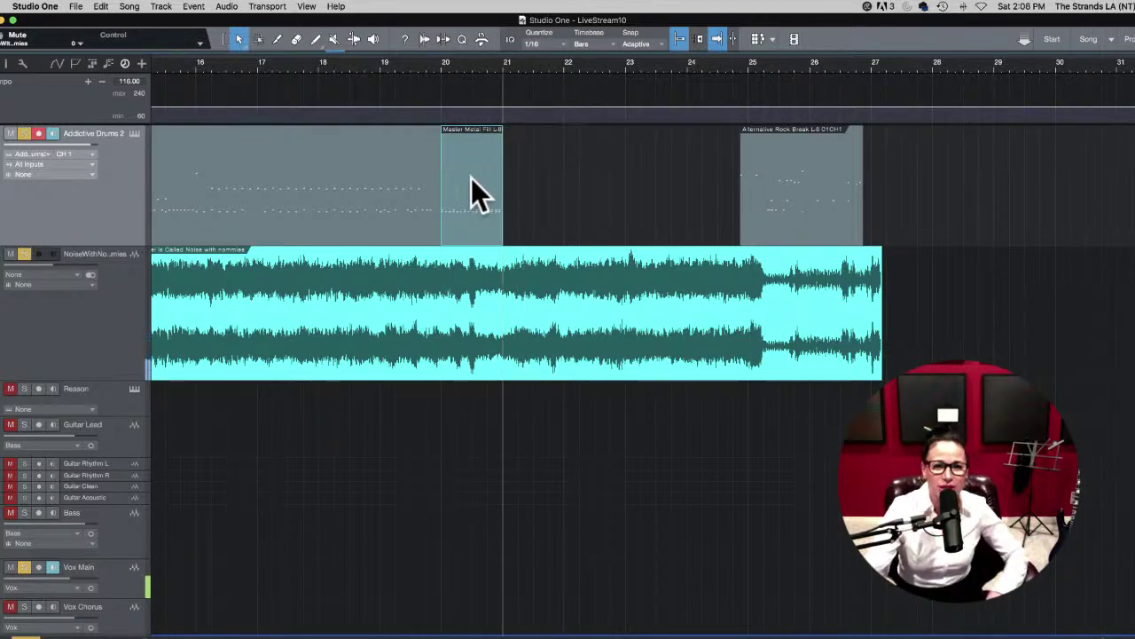
# Step: Open the Master Metal Fill clip in the note editor and play its notes from bar 20
pyautogui.doubleClick(472, 177)
pyautogui.scroll(5, 695, 206)
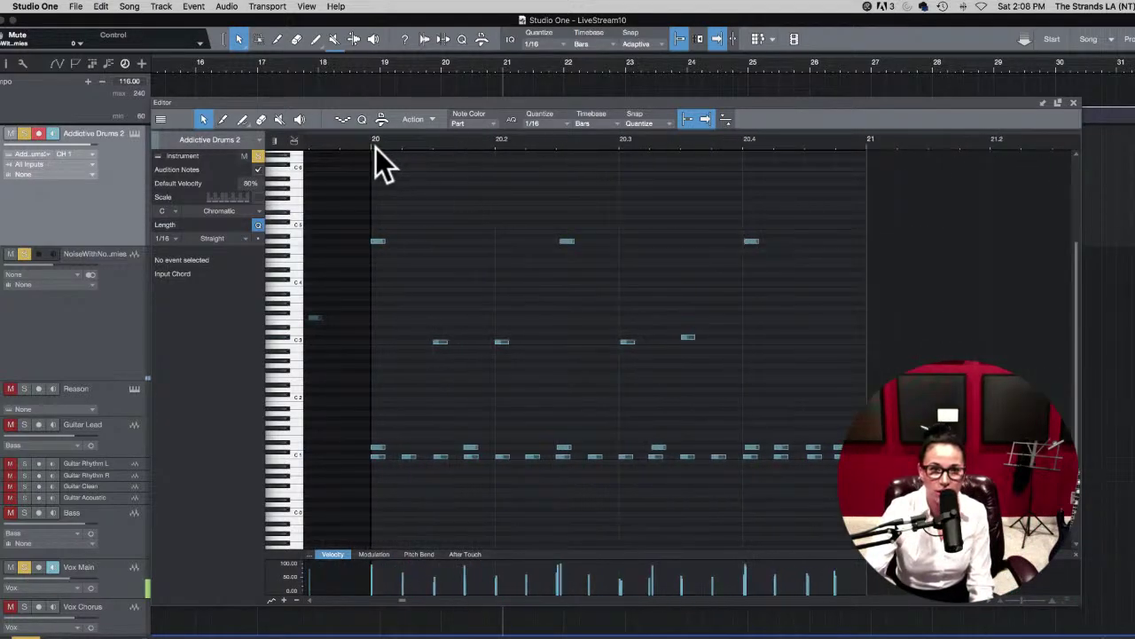
pyautogui.click(375, 144)
pyautogui.press('space')
pyautogui.press('space')
pyautogui.press('space')
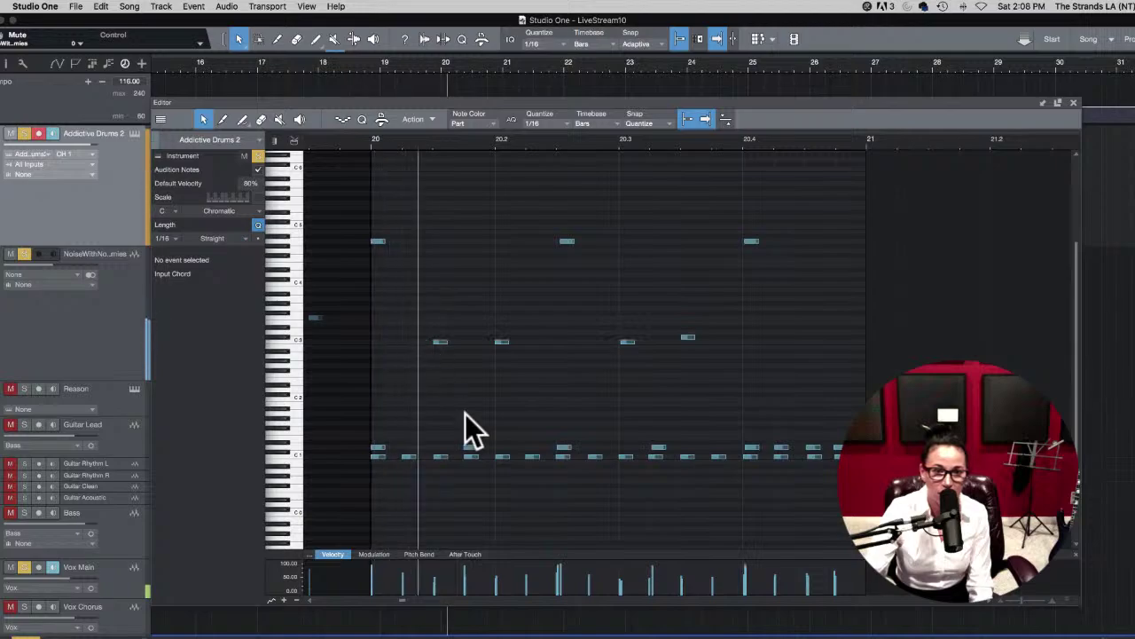
pyautogui.press('space')
# Step: Delete the D1 note at 20.1.4, play back the fill, and select the C1 note at 20.2
pyautogui.click(470, 447)
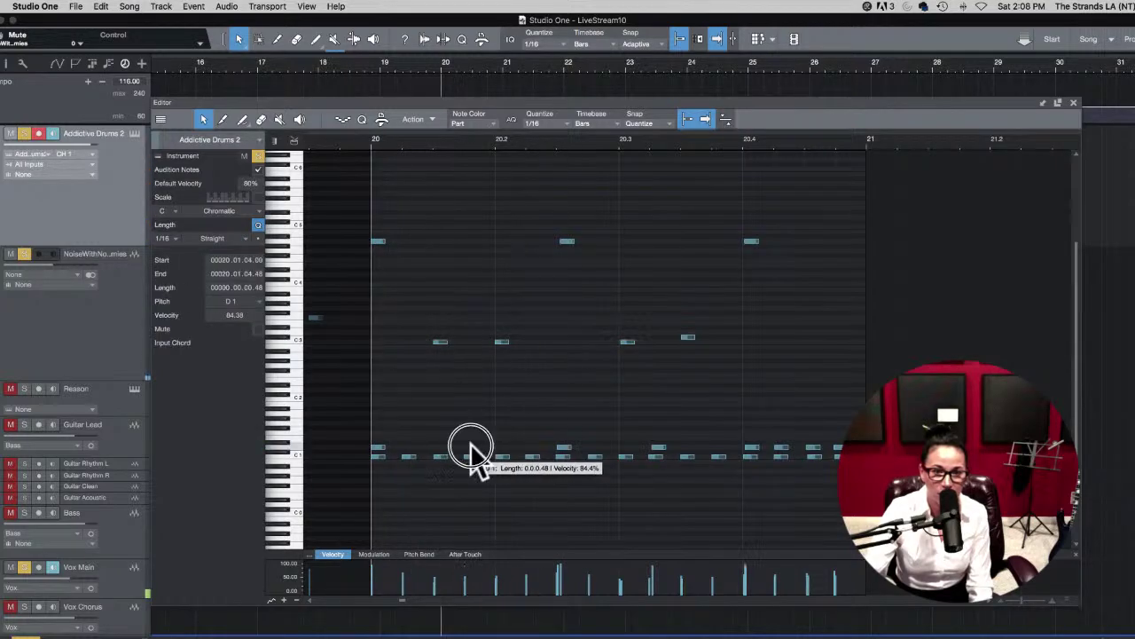
pyautogui.press('space')
pyautogui.press('space')
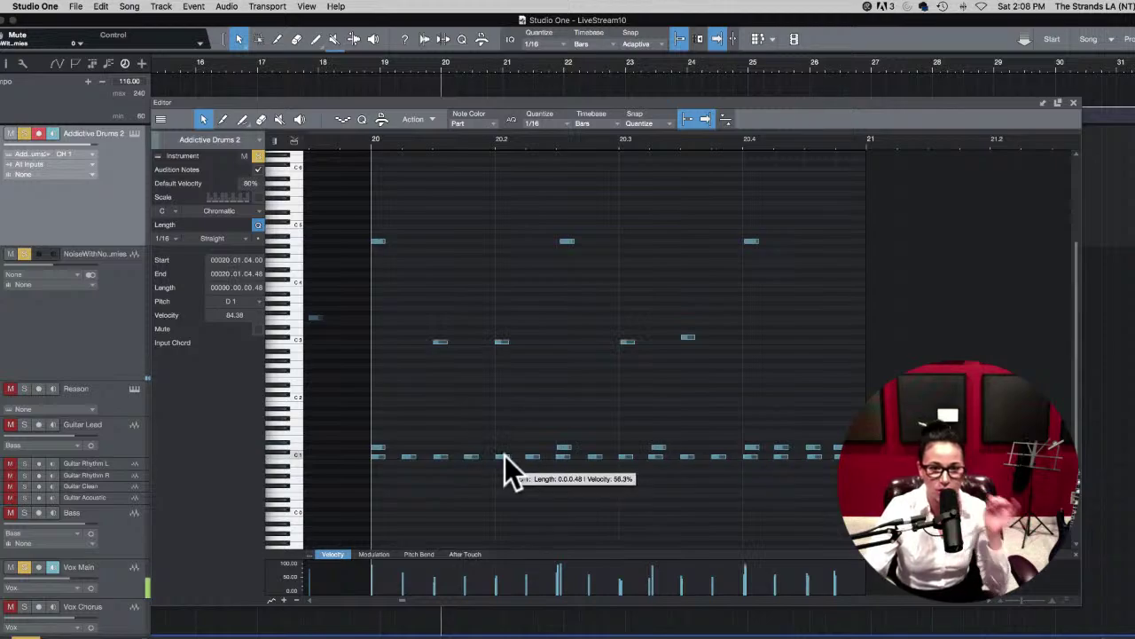
pyautogui.press('space')
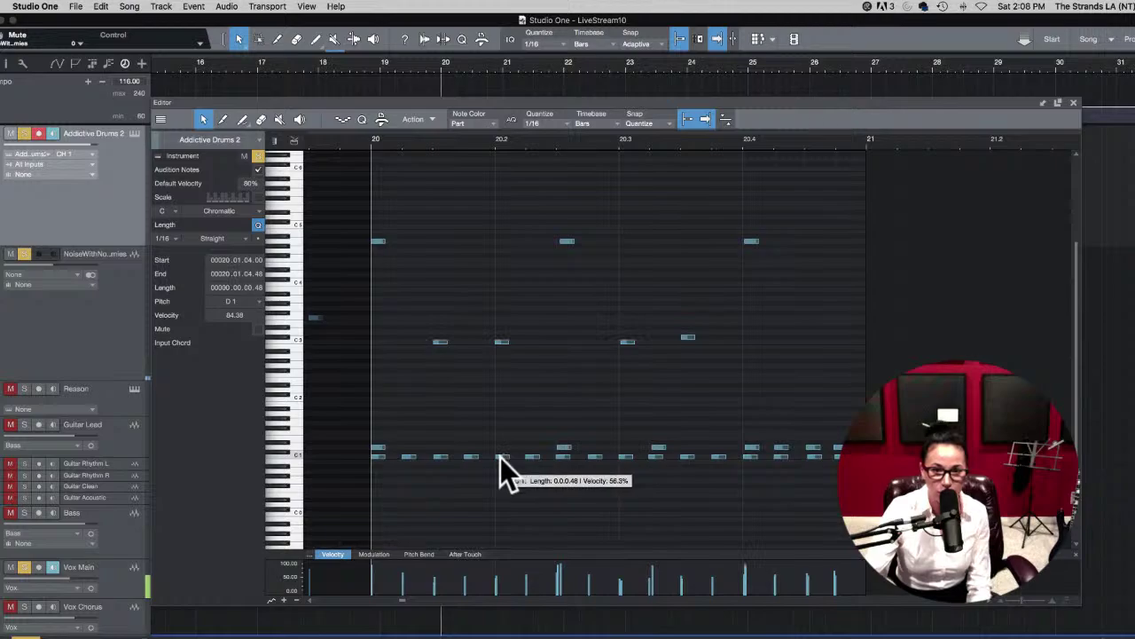
pyautogui.click(500, 457)
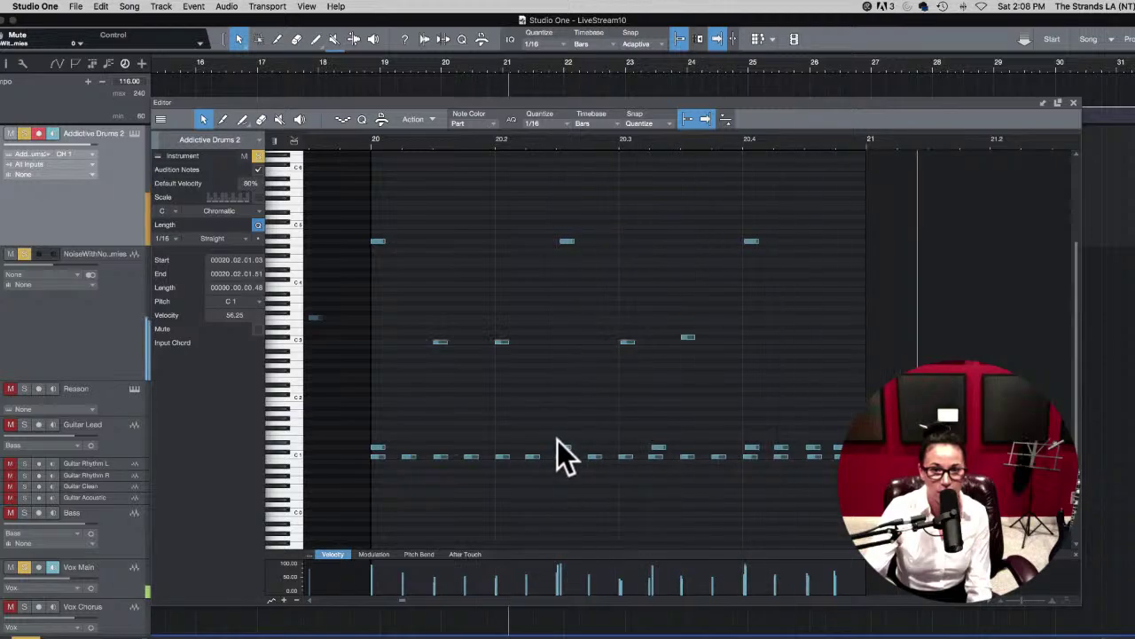
# Step: Add a D1 note at 20.2 and shorten it to a length of 0.00.00.51
pyautogui.click(504, 446)
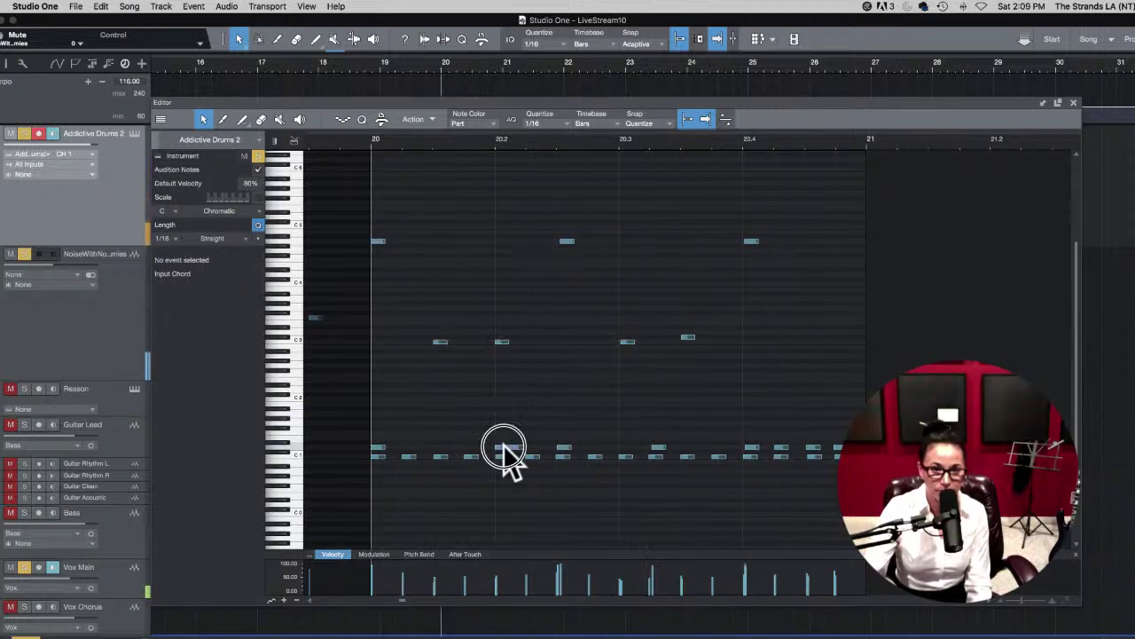
pyautogui.click(515, 447)
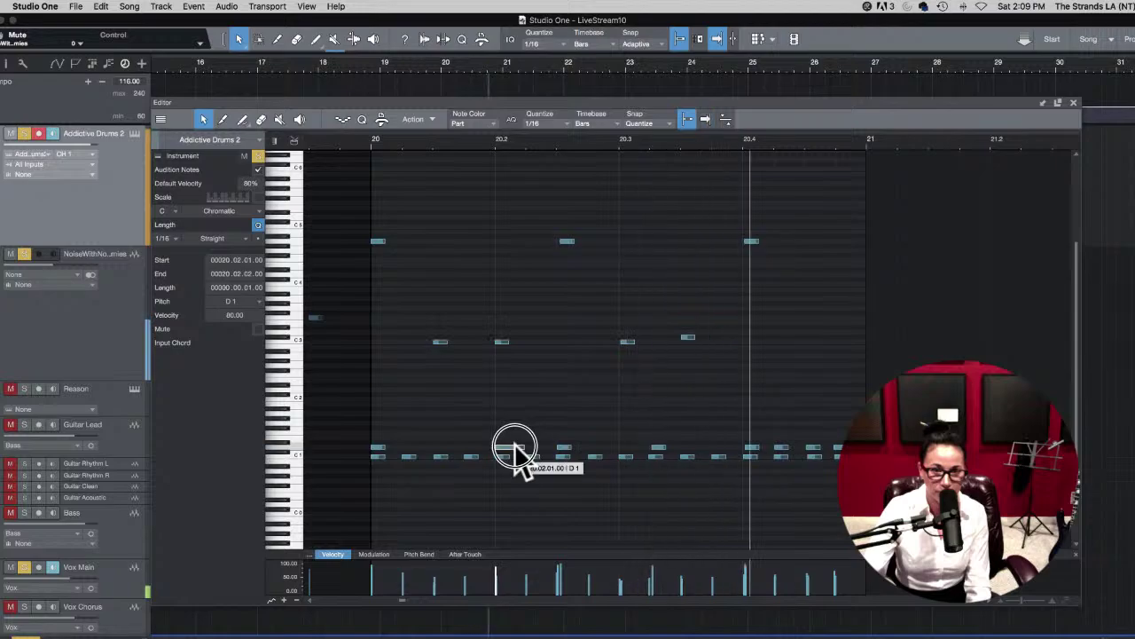
pyautogui.moveTo(513, 448); pyautogui.dragTo(506, 449)
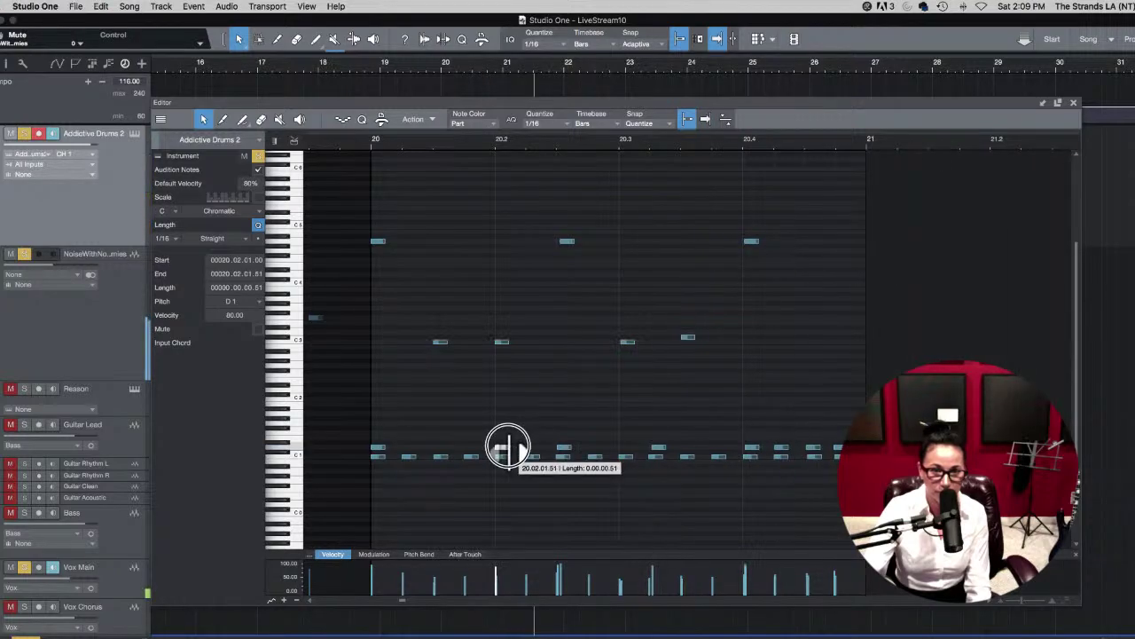
# Step: Delete the D1 note at 20.2.3, move the D1 note at 20.2 to 20.1.4, and close the note editor
pyautogui.click(562, 456)
pyautogui.press('space')
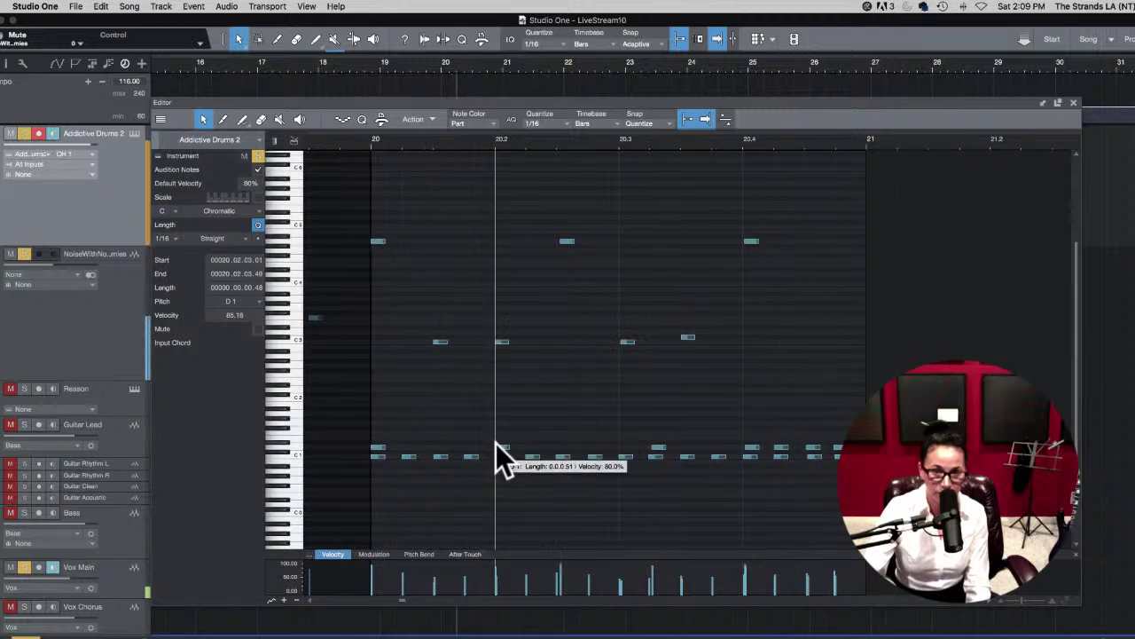
pyautogui.moveTo(498, 448); pyautogui.dragTo(465, 445)
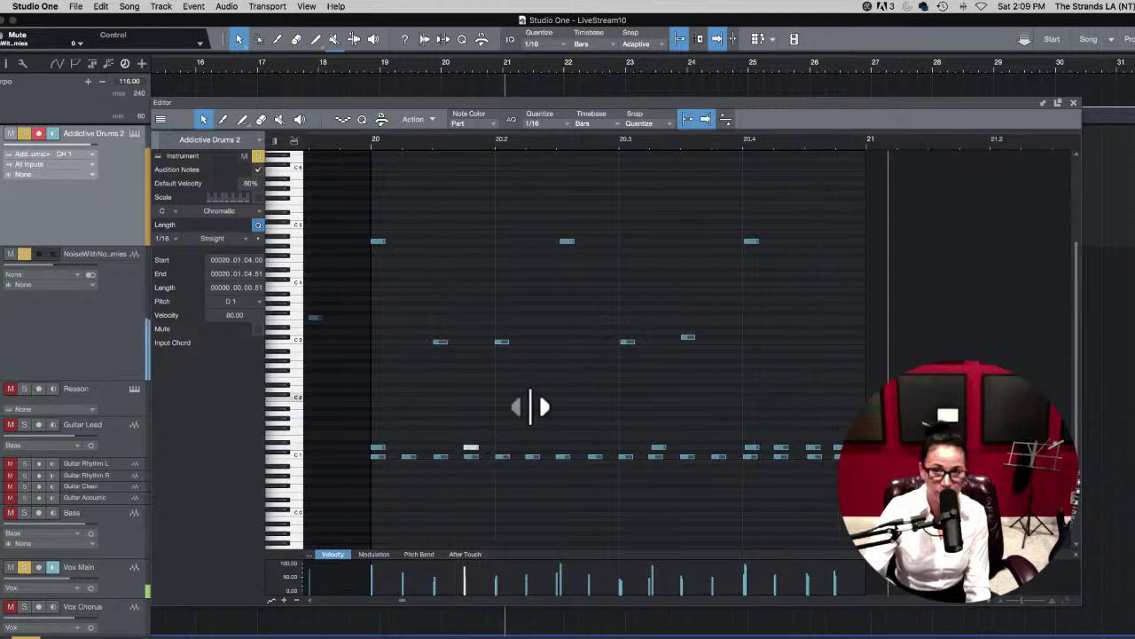
pyautogui.click(1072, 104)
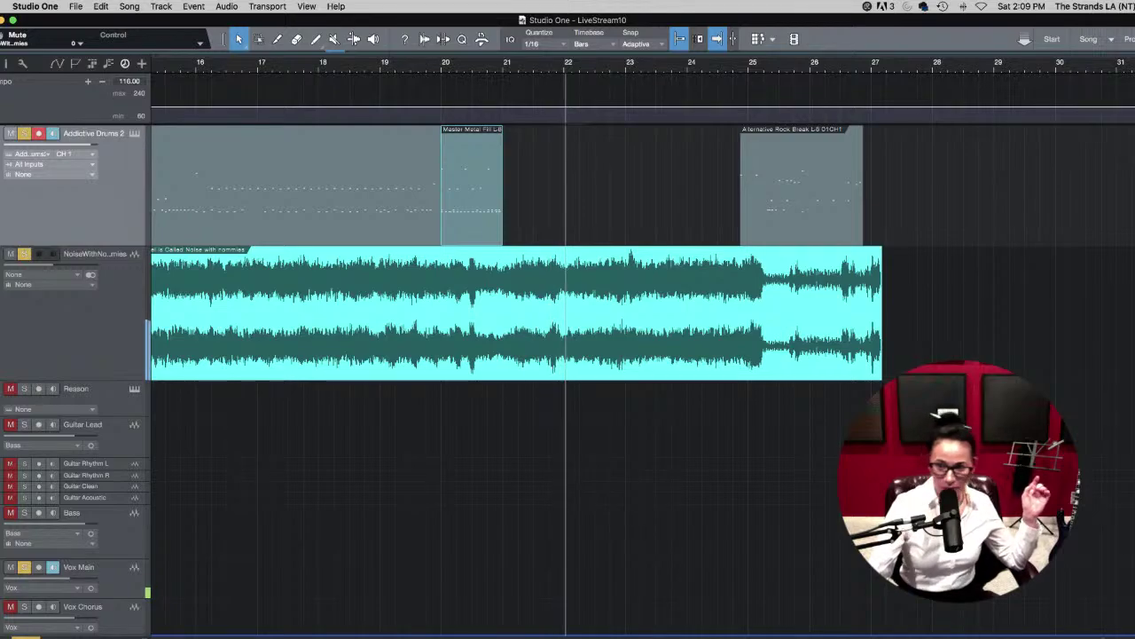
# Step: Play back the edited Master Metal Fill with the audio track from bar 20
pyautogui.press('space')
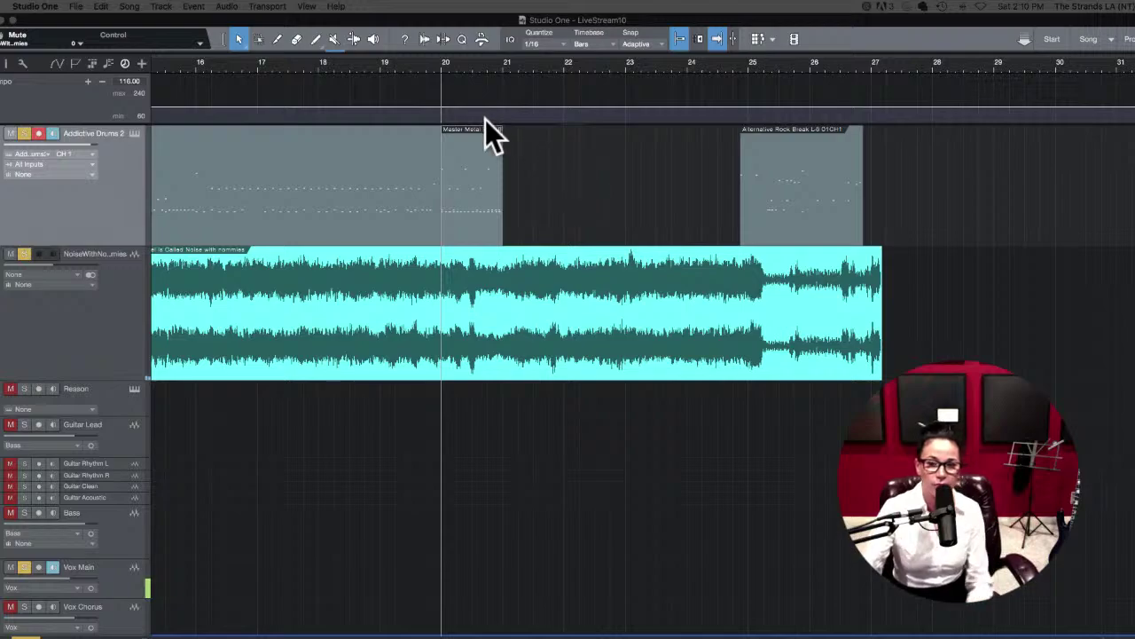
pyautogui.click(441, 64)
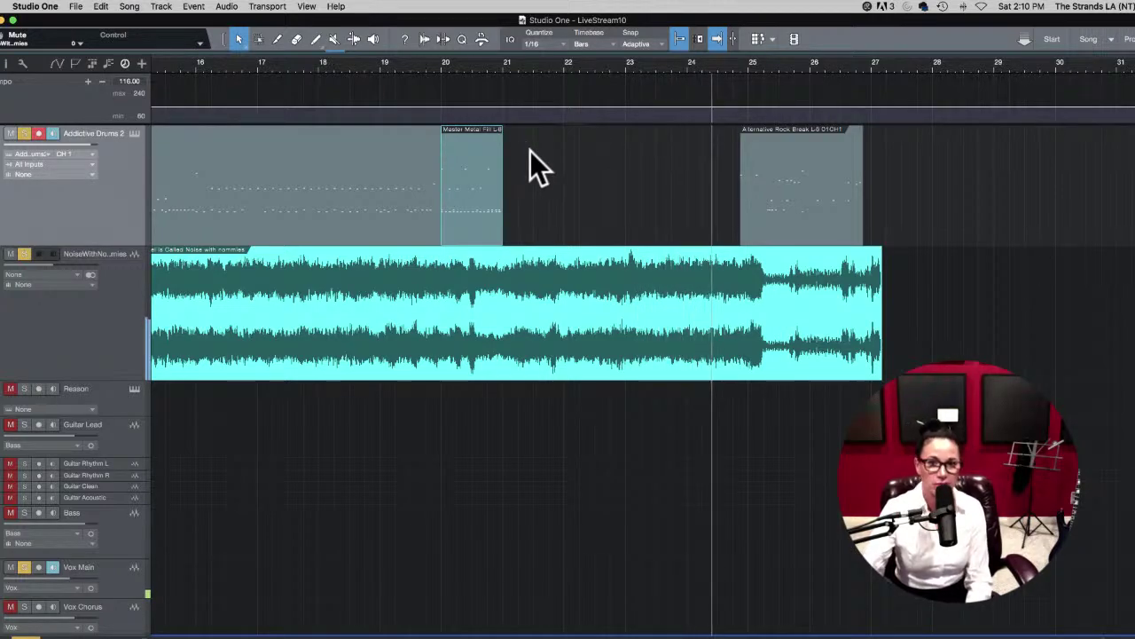
pyautogui.press('space')
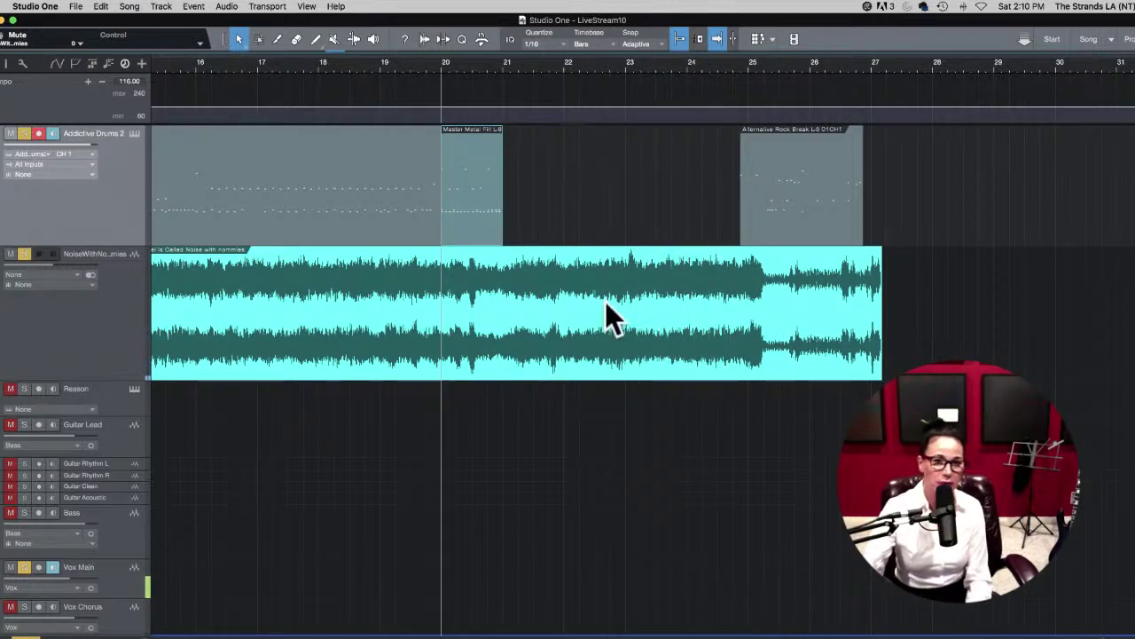
# Step: Play back the song from bar 21 to hear the section following the Master Metal Fill
pyautogui.click(507, 65)
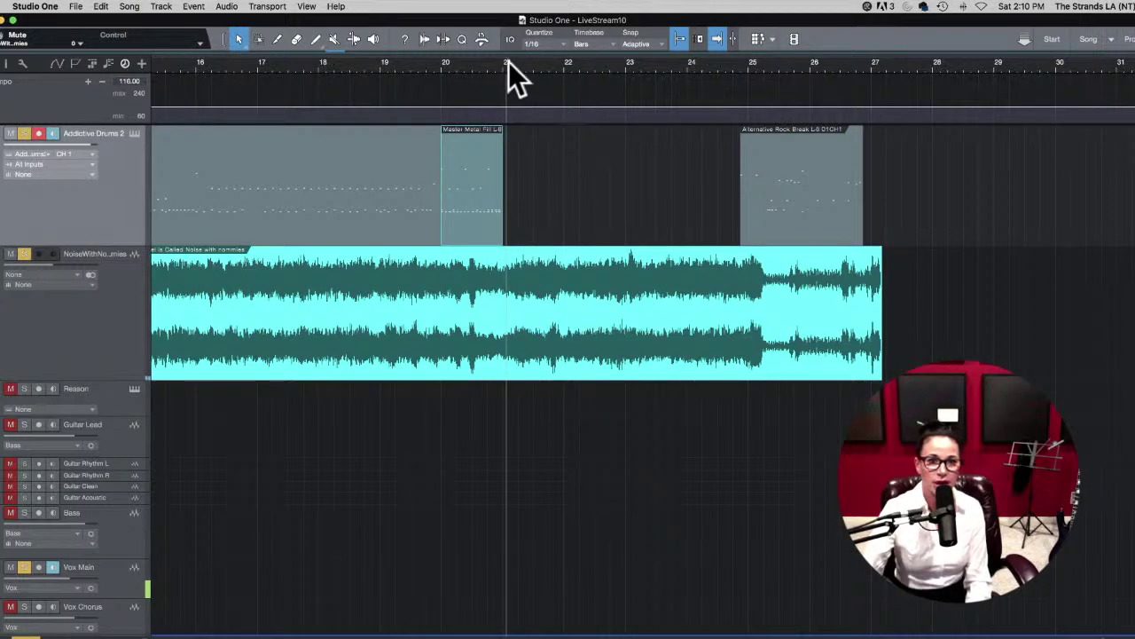
pyautogui.click(504, 62)
pyautogui.press('space')
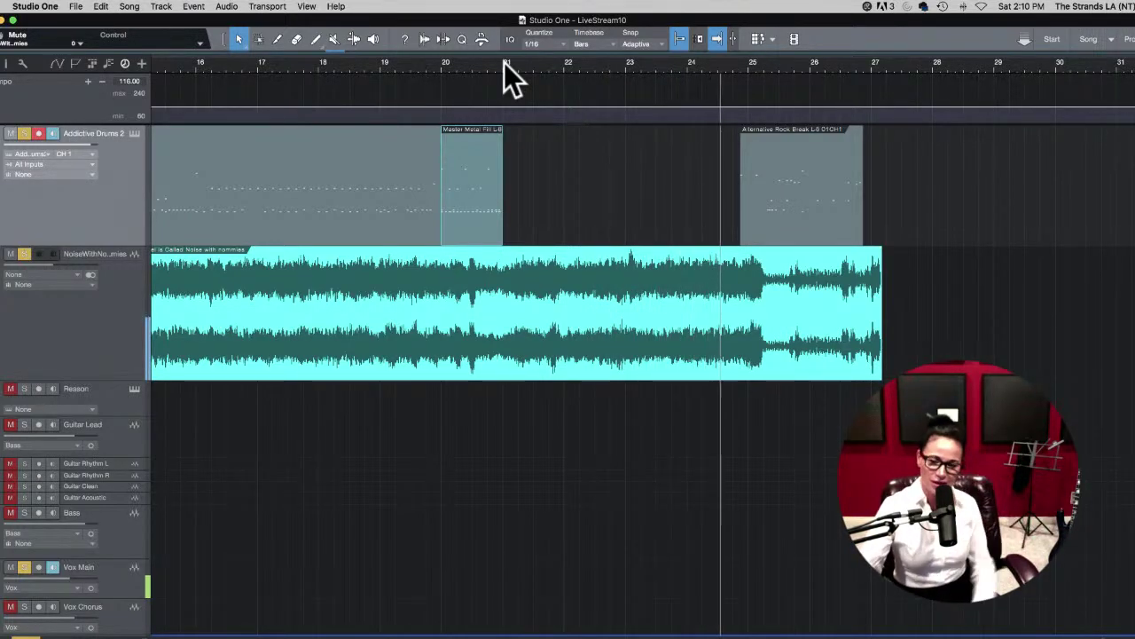
pyautogui.click(504, 62)
pyautogui.hscroll(1, 505, 79)
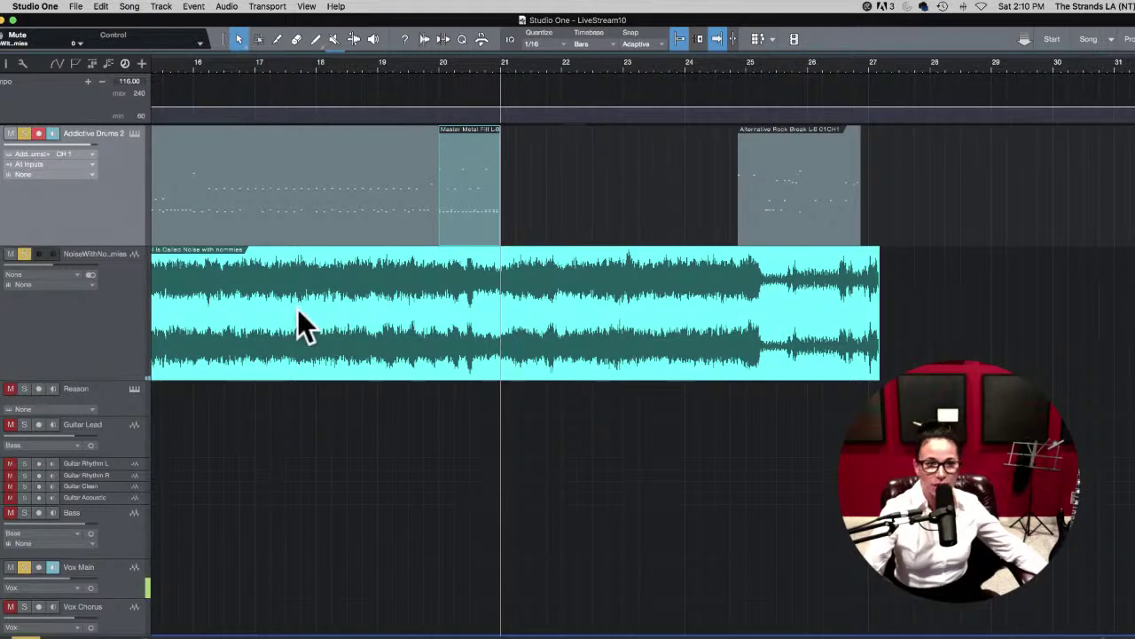
# Step: Open Addictive Drums 2 from the drum track, clear the metal search, and include beats along with fills
pyautogui.click(134, 133)
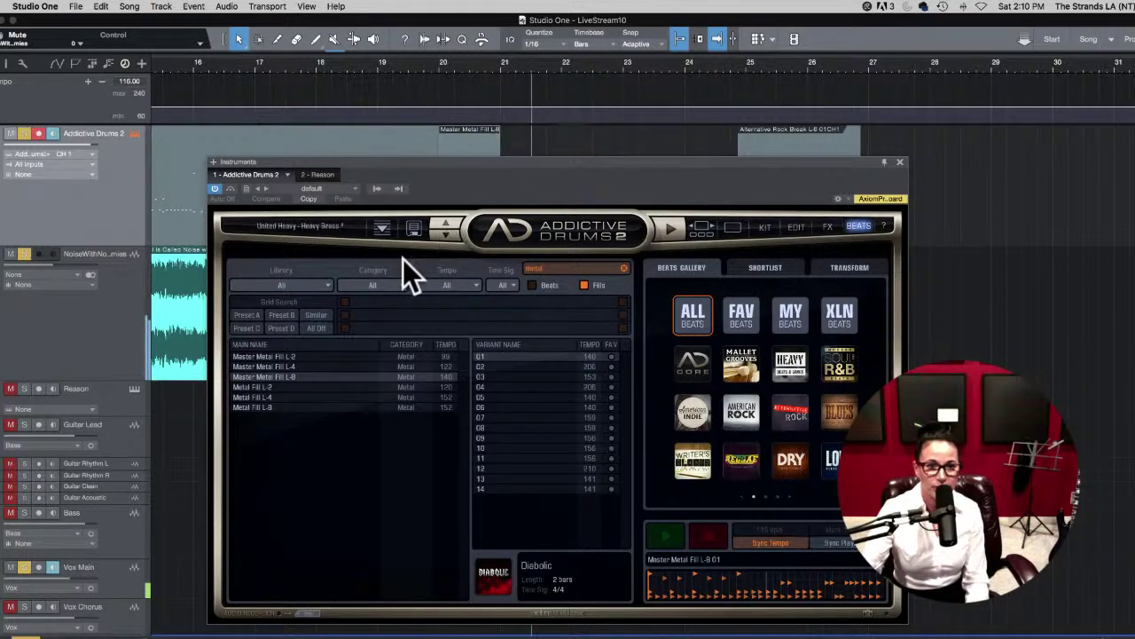
pyautogui.click(624, 268)
pyautogui.click(531, 284)
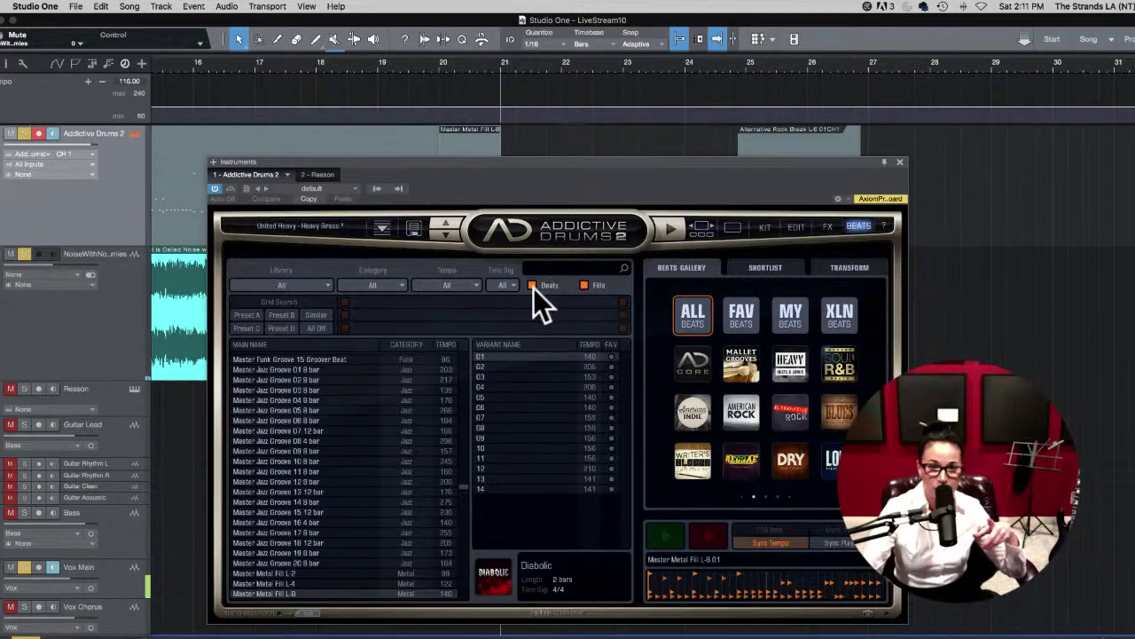
# Step: Look through the jazz and metal entries in the beat library and select Master Metal Groove 01
pyautogui.scroll(-10, 353, 381)
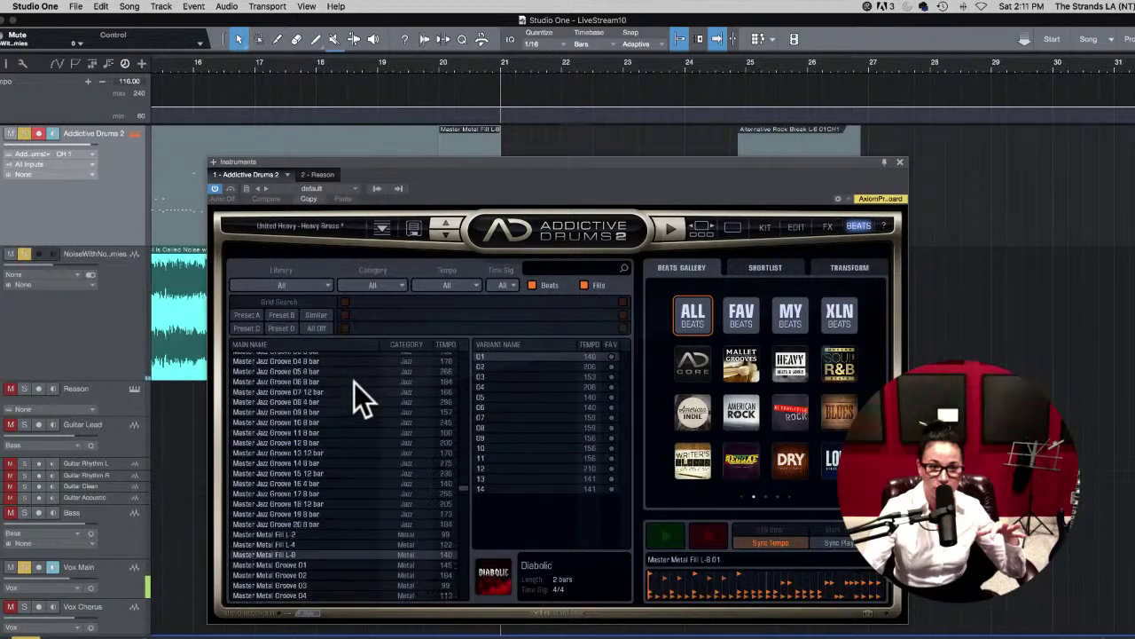
pyautogui.scroll(-5, 349, 431)
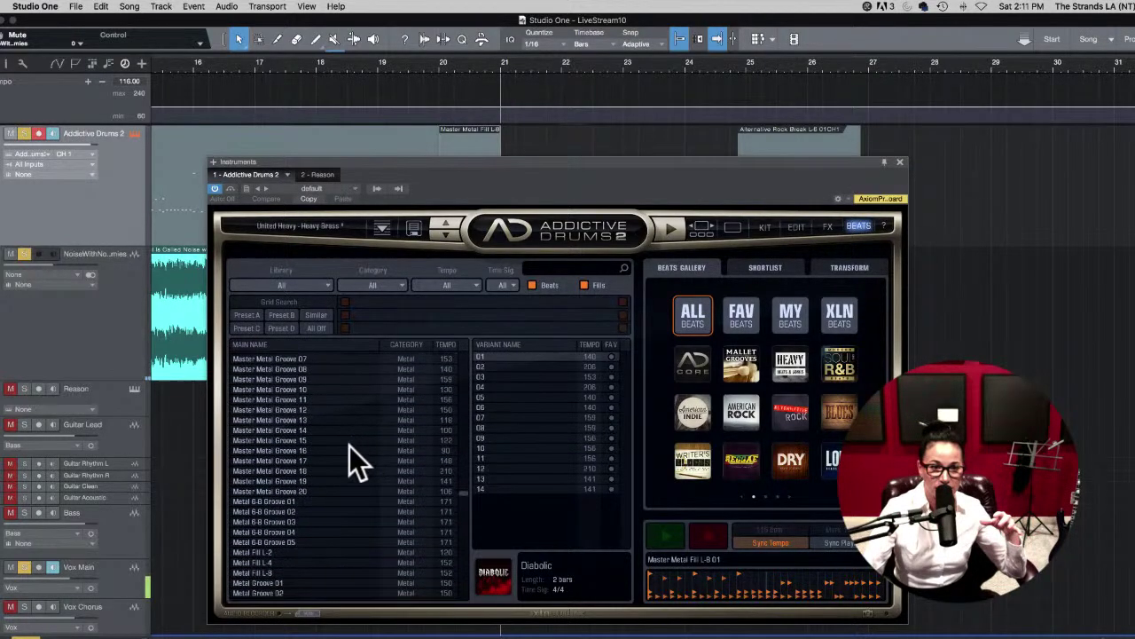
pyautogui.scroll(10, 348, 450)
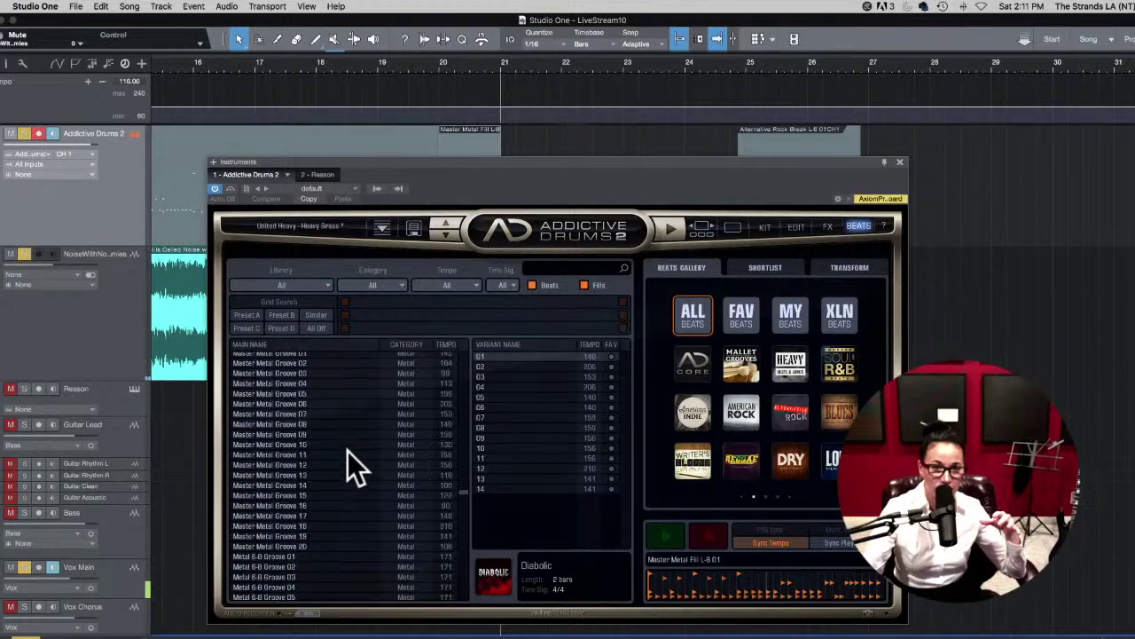
pyautogui.scroll(-5, 348, 451)
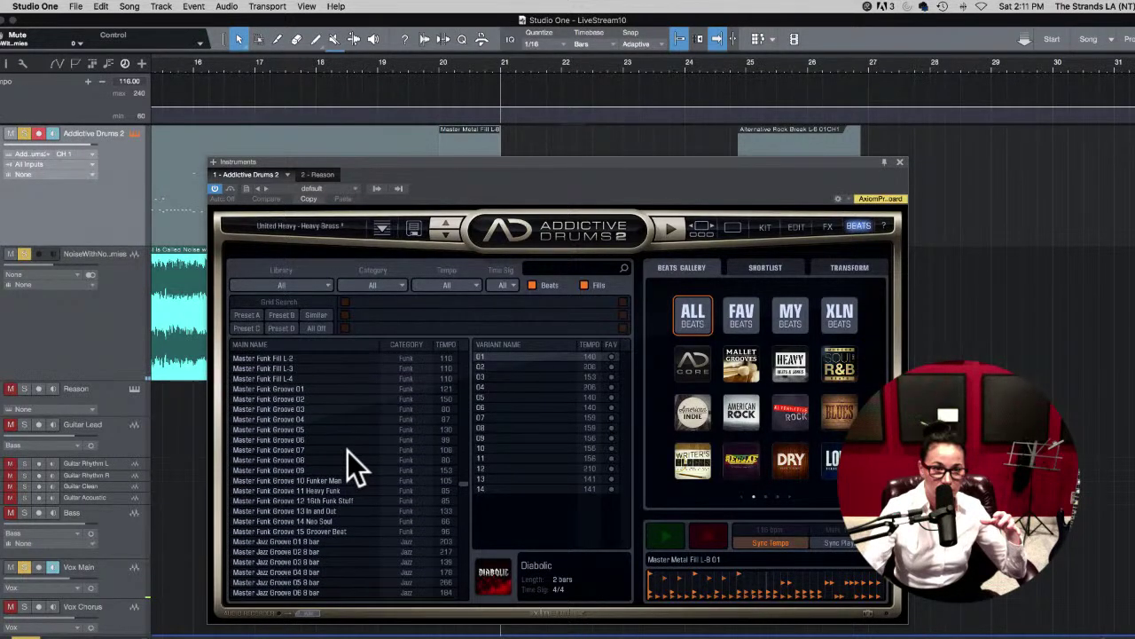
pyautogui.scroll(-1, 348, 451)
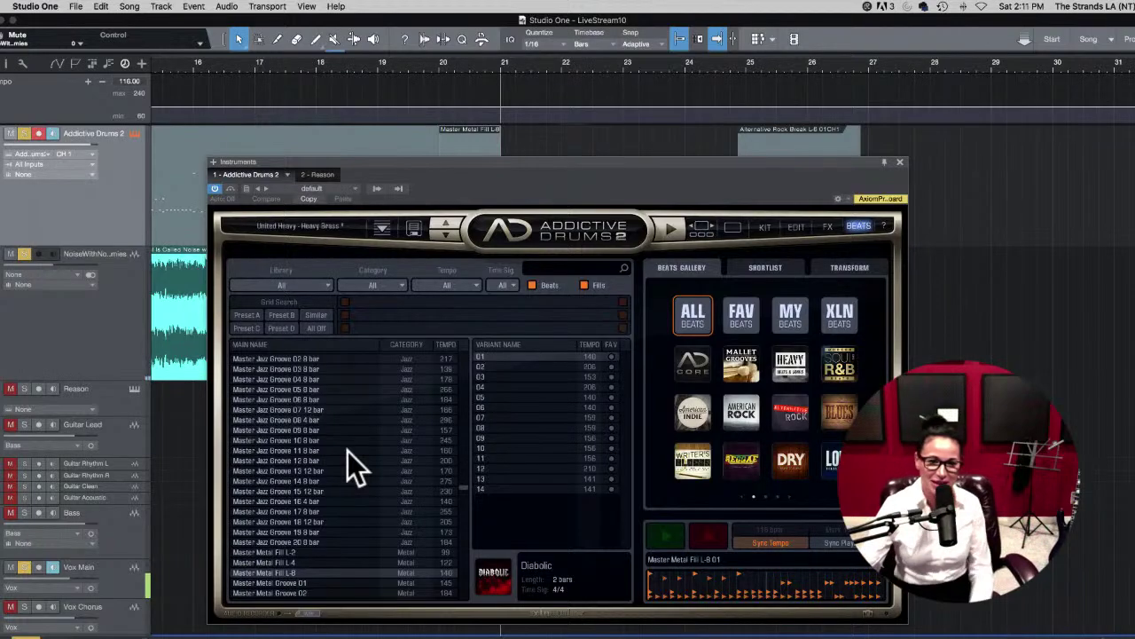
pyautogui.scroll(-4, 306, 524)
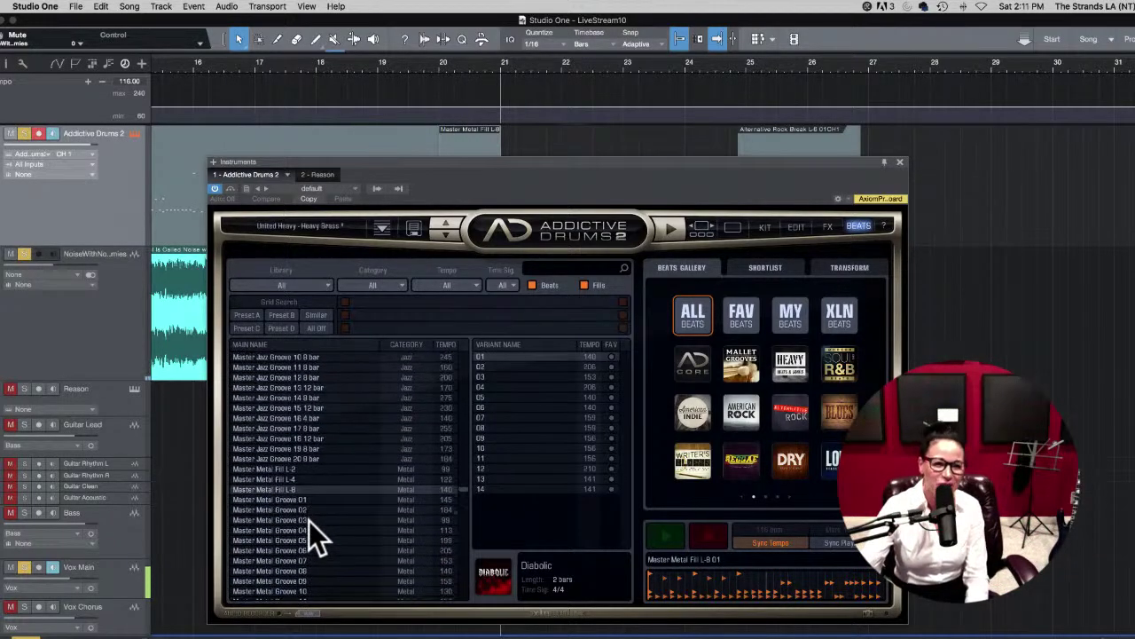
pyautogui.scroll(-1, 309, 521)
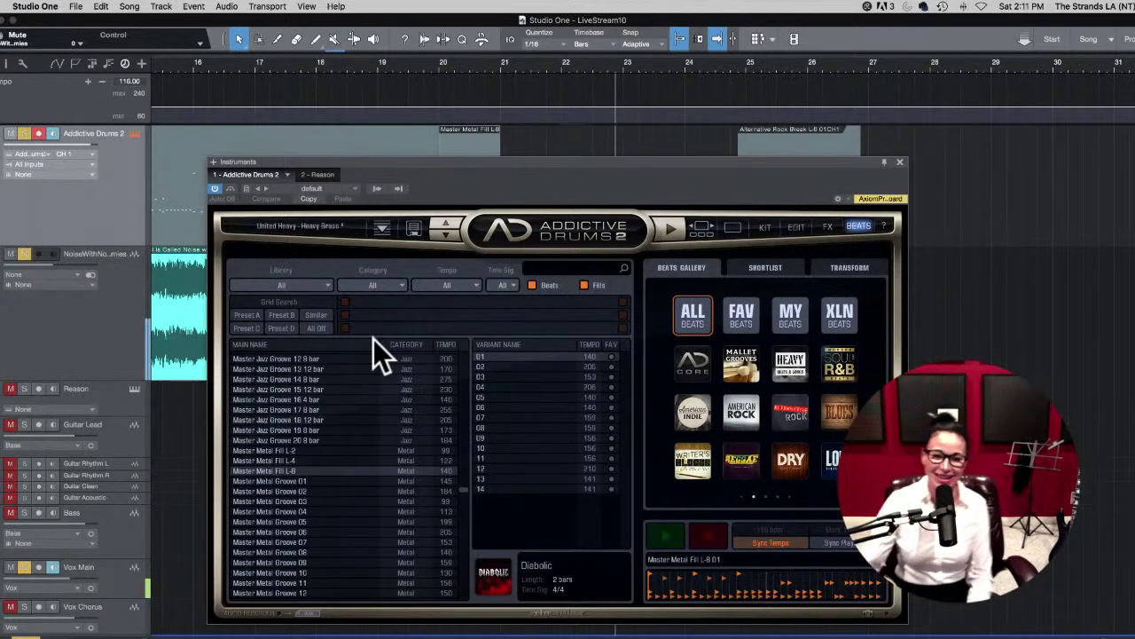
pyautogui.click(267, 479)
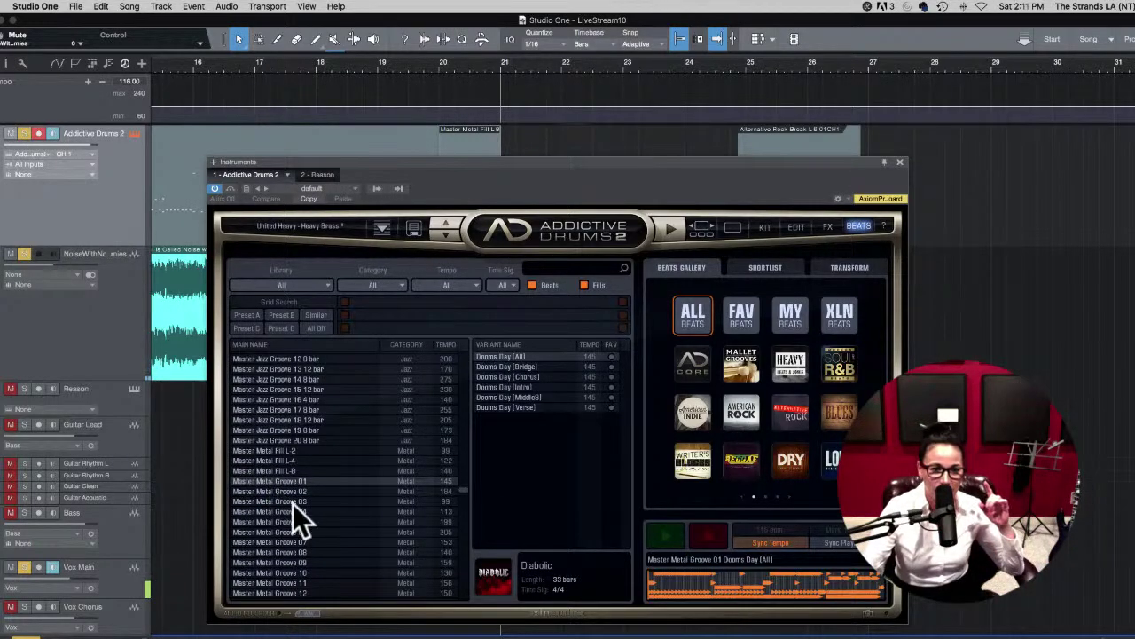
# Step: Browse past the remaining metal entries, select Motown Beat 01, and briefly preview its 8th HH Special 1 variant
pyautogui.scroll(-6, 293, 504)
pyautogui.scroll(-10, 293, 504)
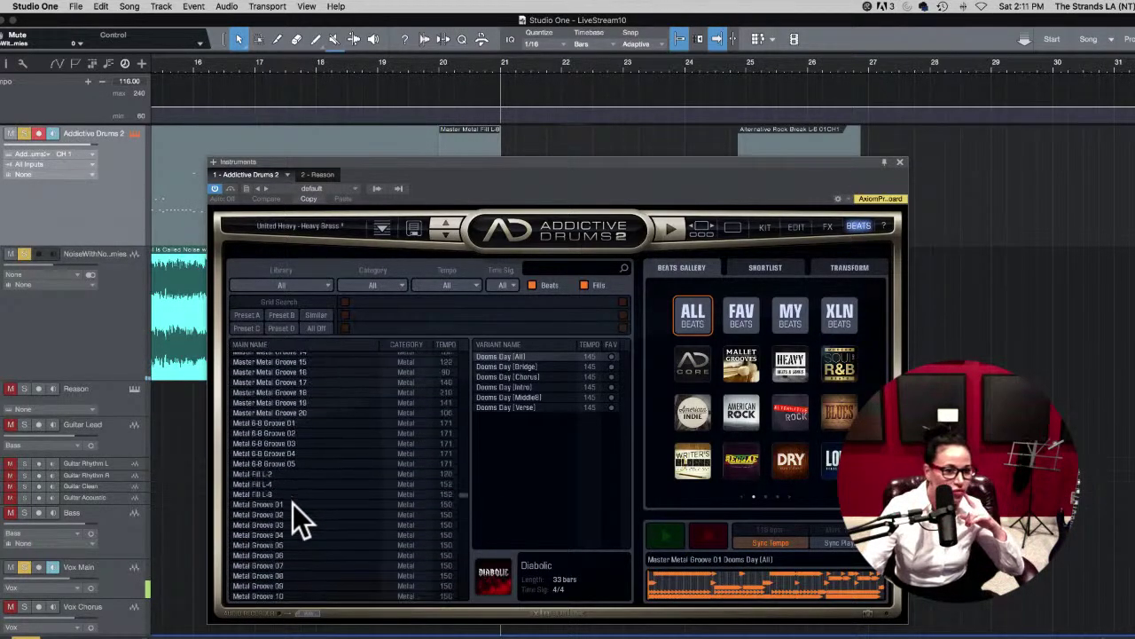
pyautogui.scroll(-7, 292, 504)
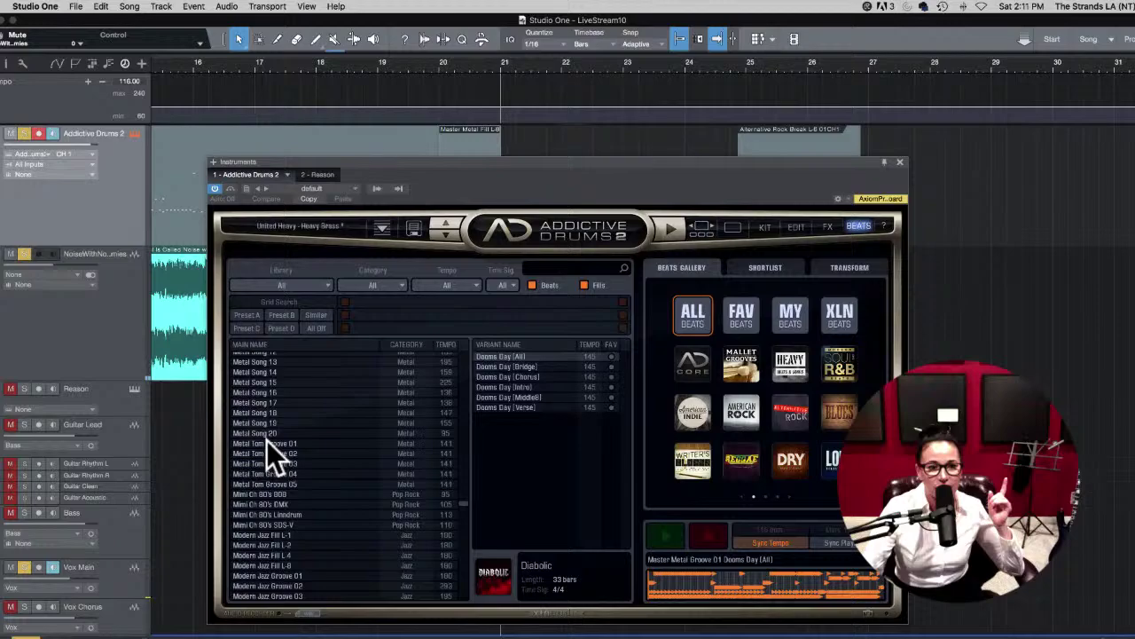
pyautogui.scroll(-4, 274, 451)
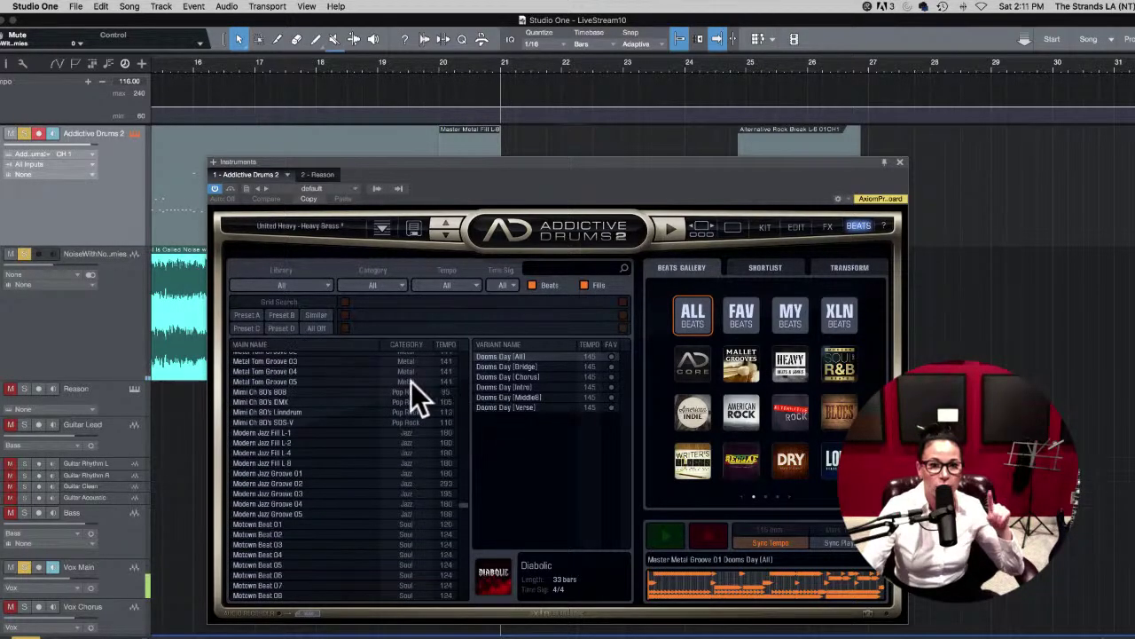
pyautogui.click(255, 524)
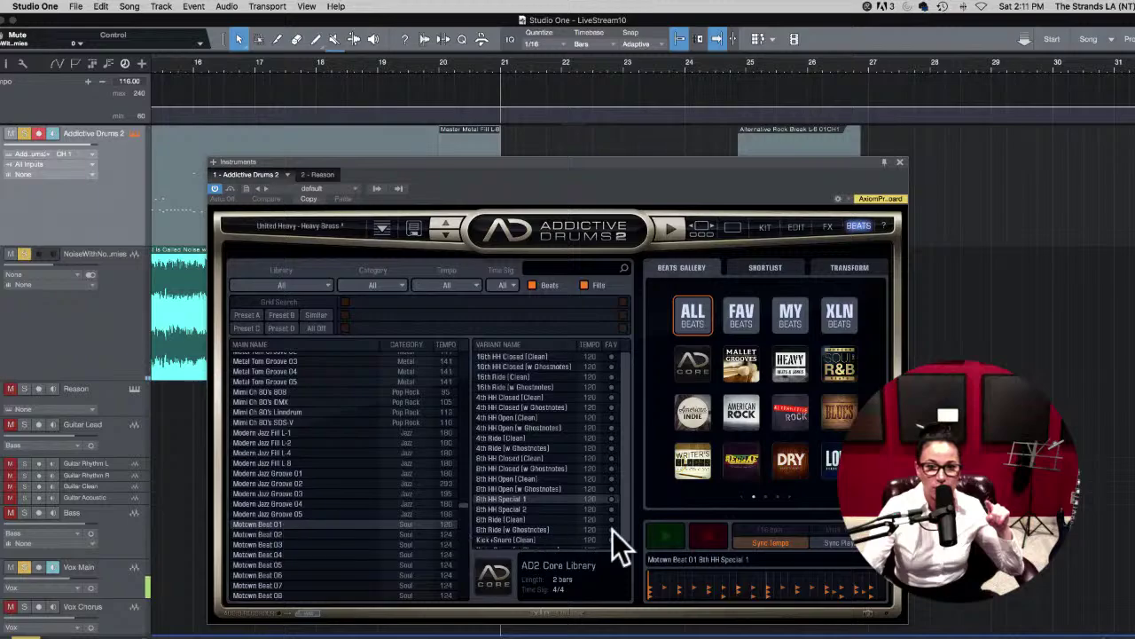
pyautogui.click(658, 533)
pyautogui.click(663, 534)
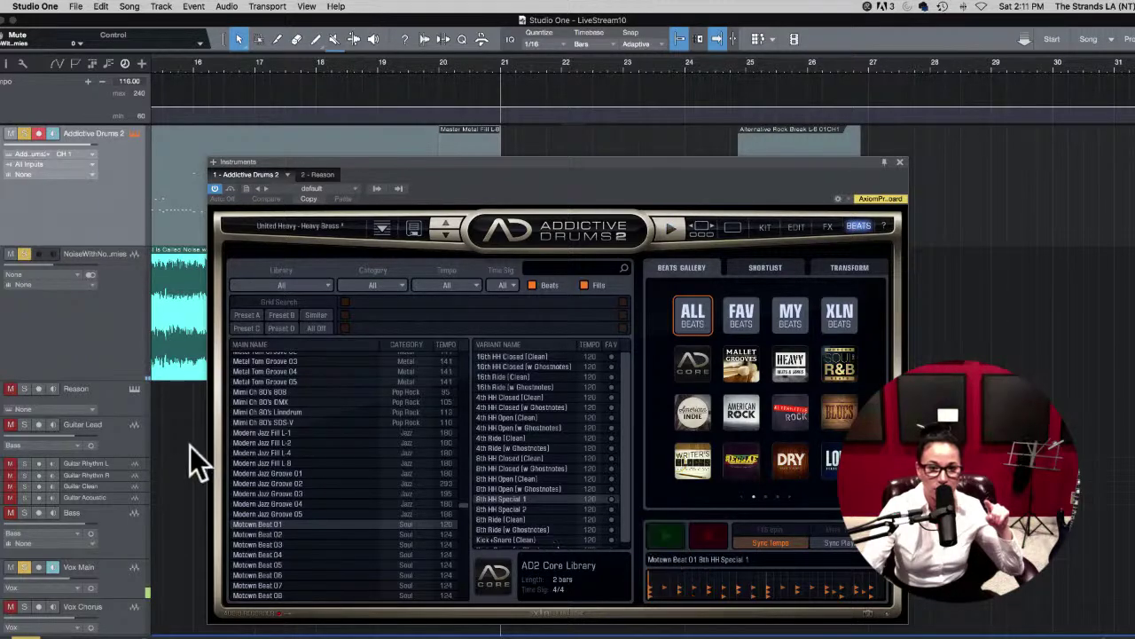
# Step: Audition the 16th HH Closed and 16th Ride variants of Motown Beat 01, both clean and with ghost notes
pyautogui.scroll(-1, 321, 477)
pyautogui.scroll(-10, 322, 488)
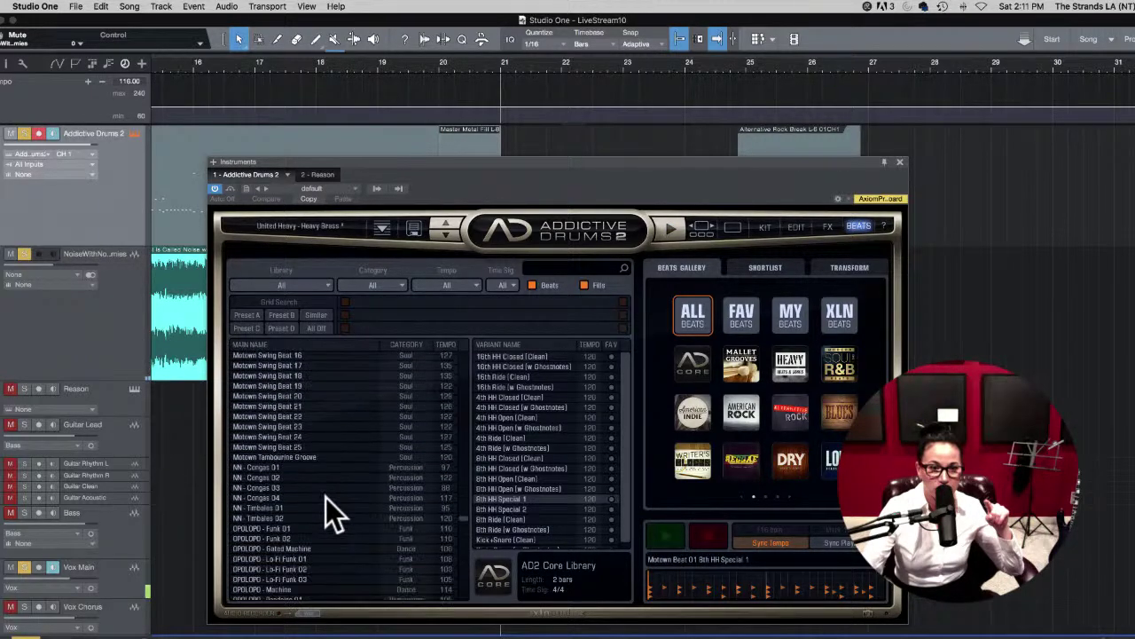
pyautogui.scroll(5, 326, 496)
pyautogui.click(514, 358)
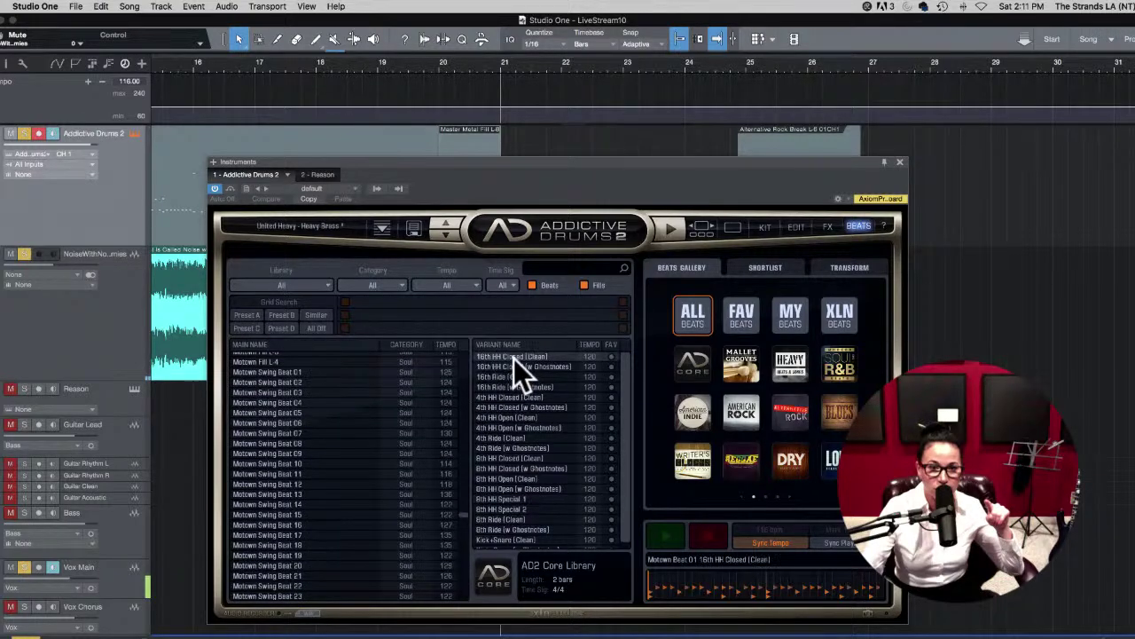
pyautogui.click(661, 533)
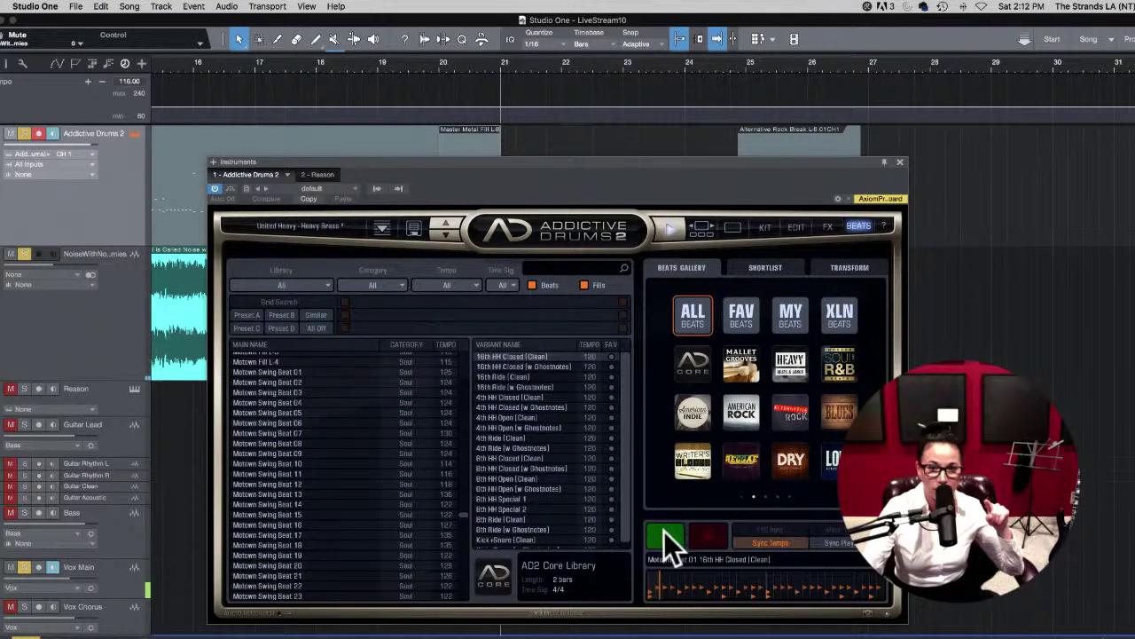
pyautogui.click(528, 367)
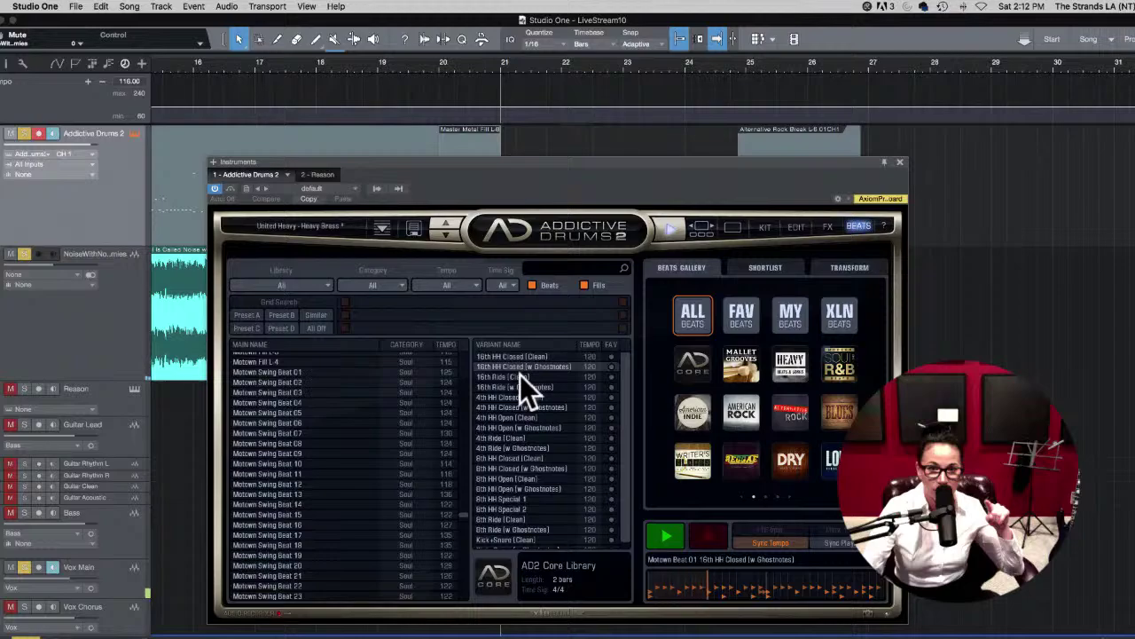
pyautogui.click(520, 376)
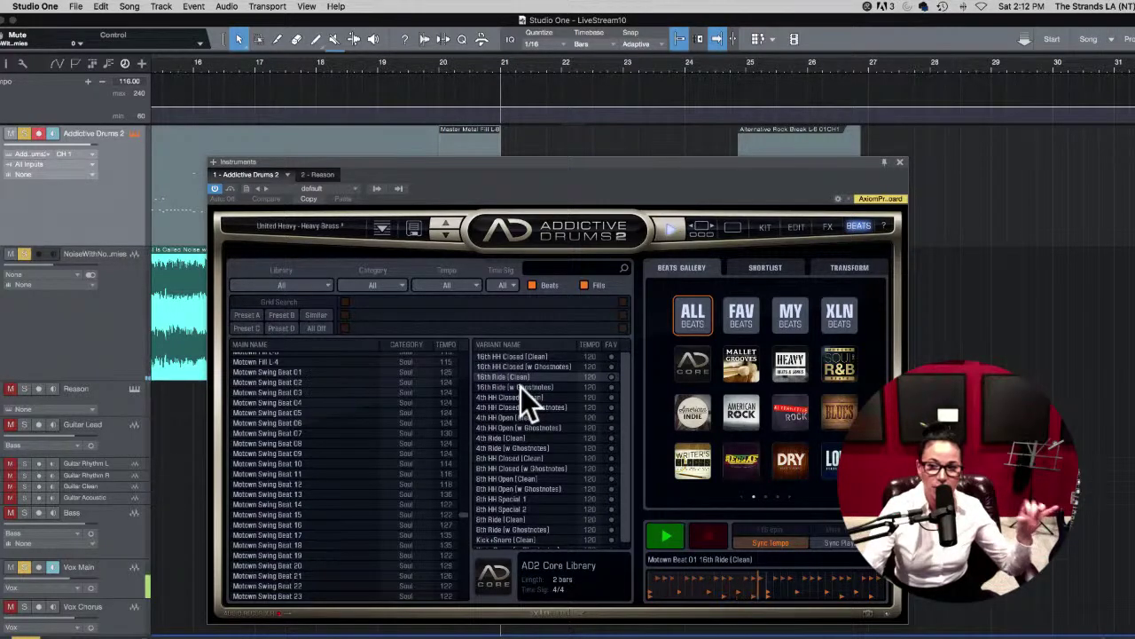
pyautogui.click(521, 387)
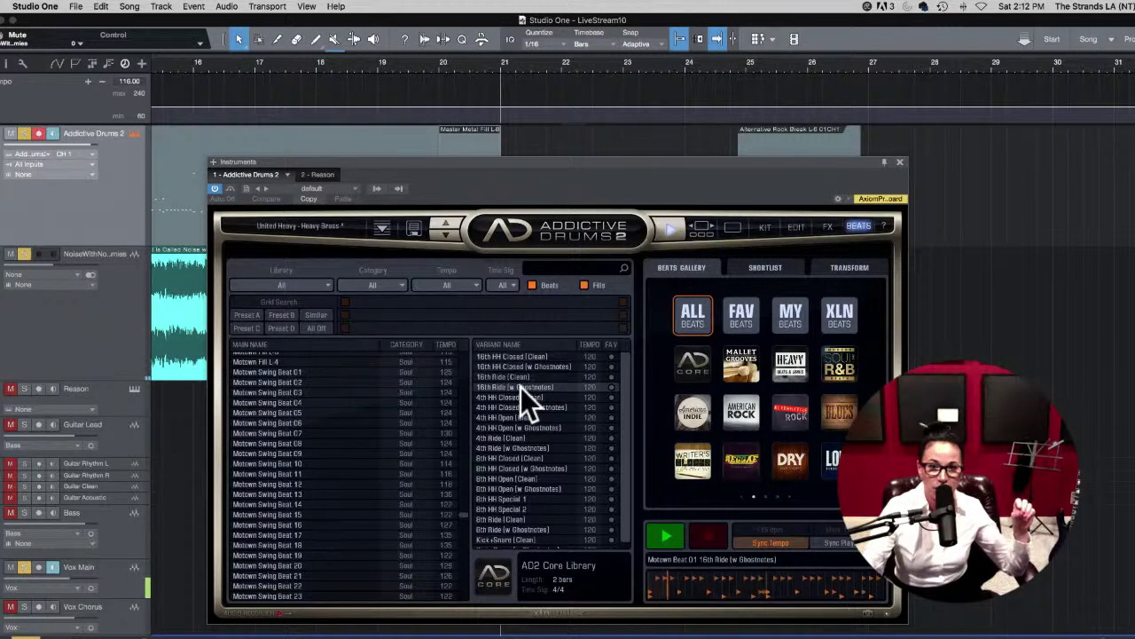
# Step: Audition the 4th HH Closed variants, 4th Ride (Clean), and 8th HH Closed (Clean) of Motown Beat 01, and stop the preview
pyautogui.click(519, 397)
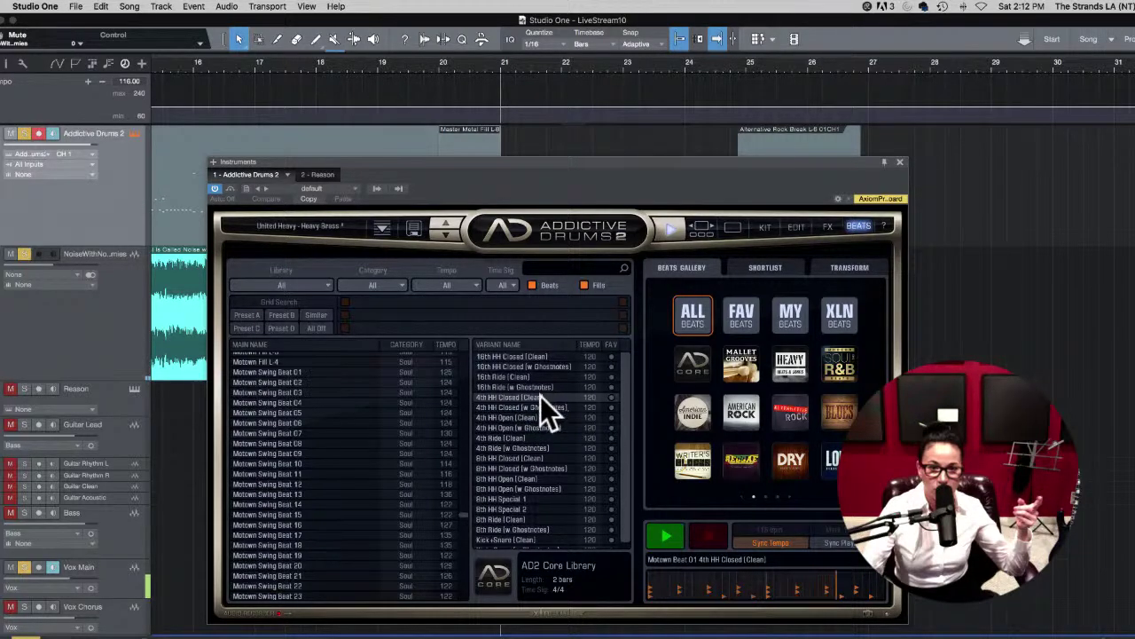
pyautogui.click(548, 409)
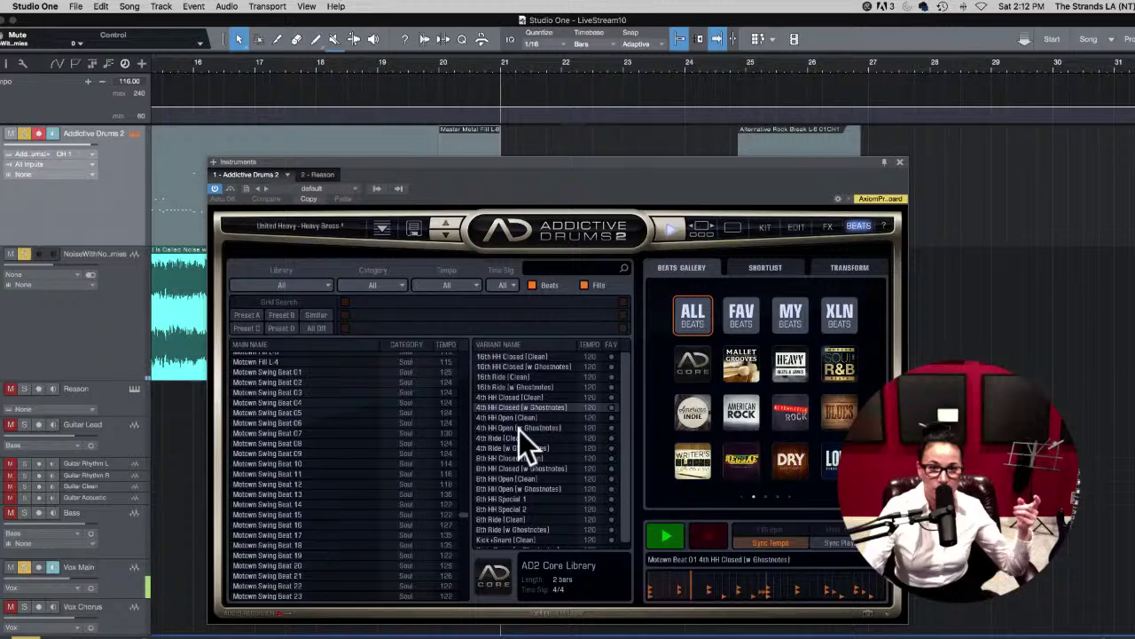
pyautogui.click(522, 437)
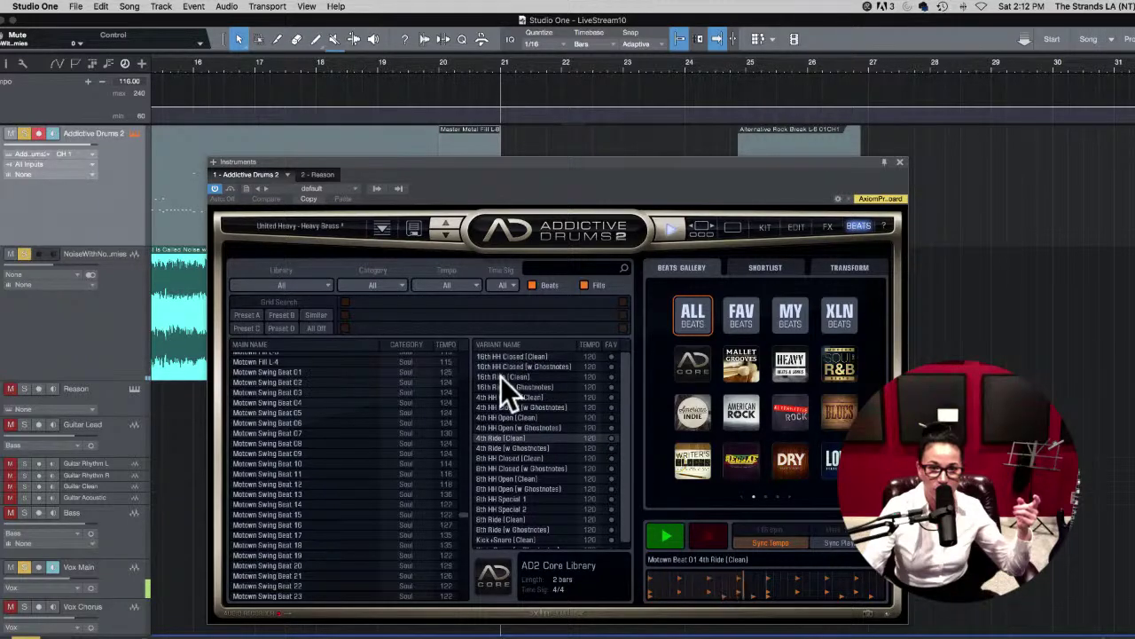
pyautogui.click(523, 458)
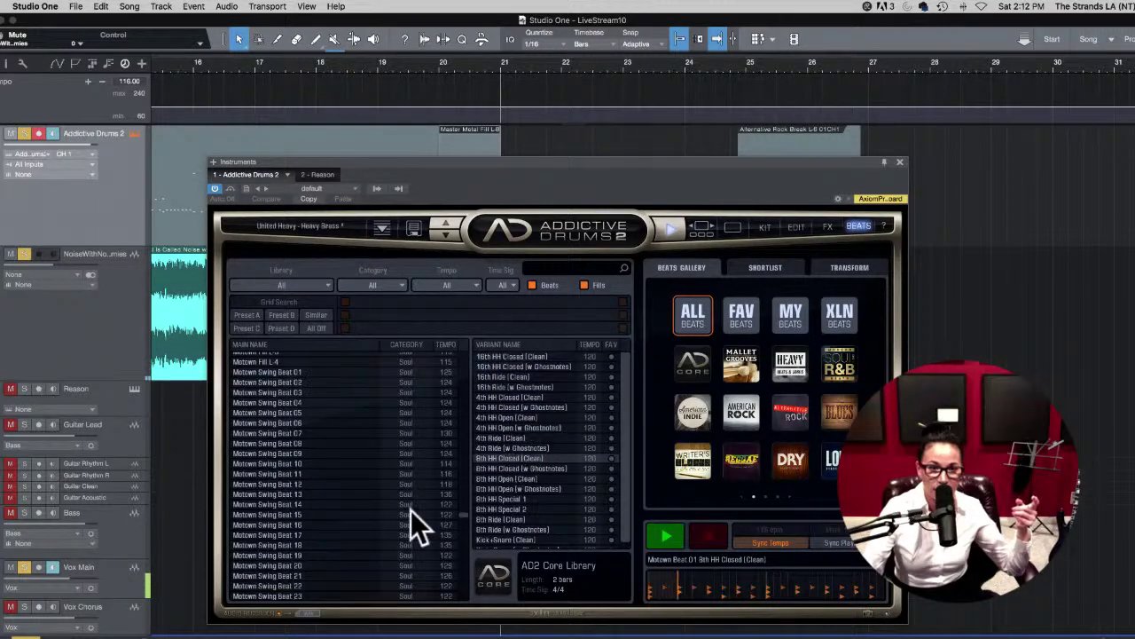
pyautogui.click(665, 536)
# Step: Exclude fills from the library list and browse the remaining beats down to the Rock Song entries
pyautogui.scroll(-15, 379, 499)
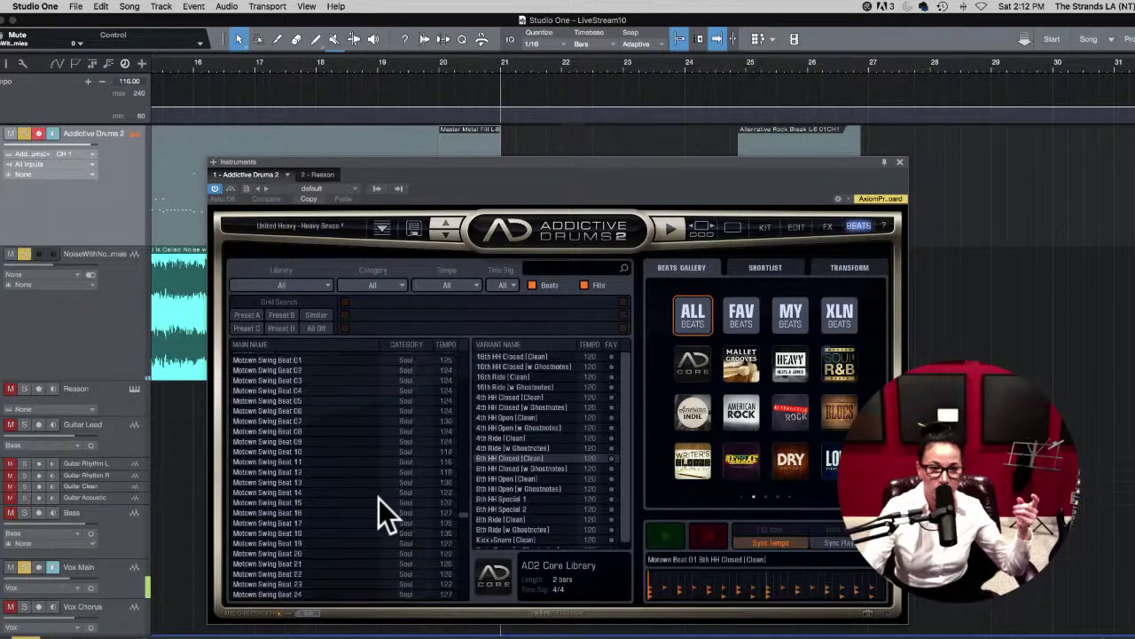
pyautogui.scroll(-20, 374, 499)
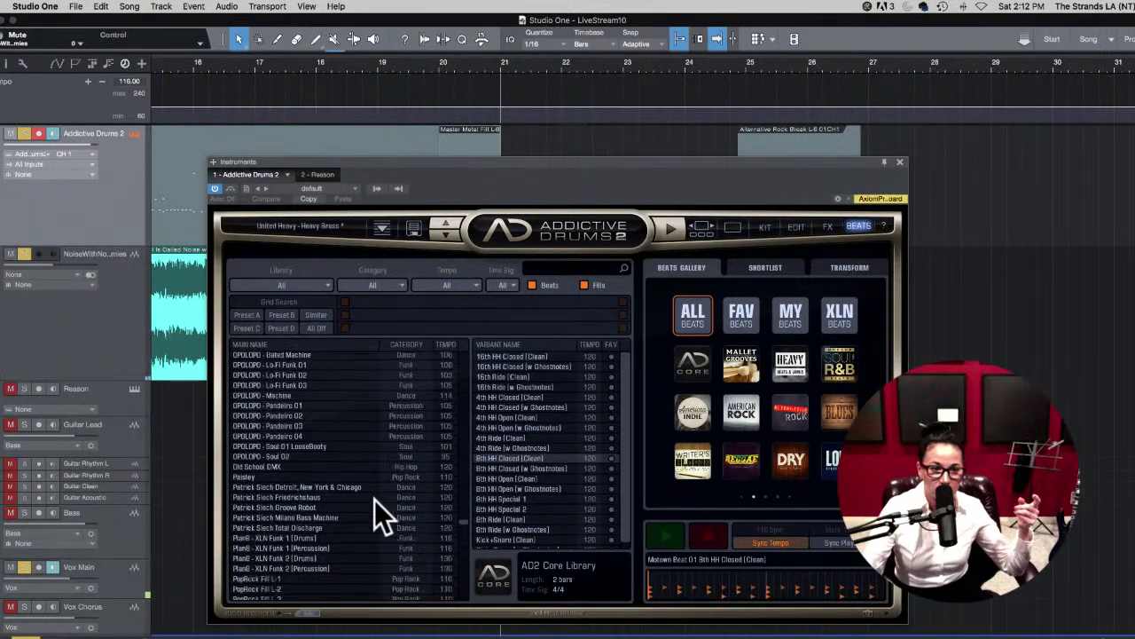
pyautogui.scroll(-20, 374, 500)
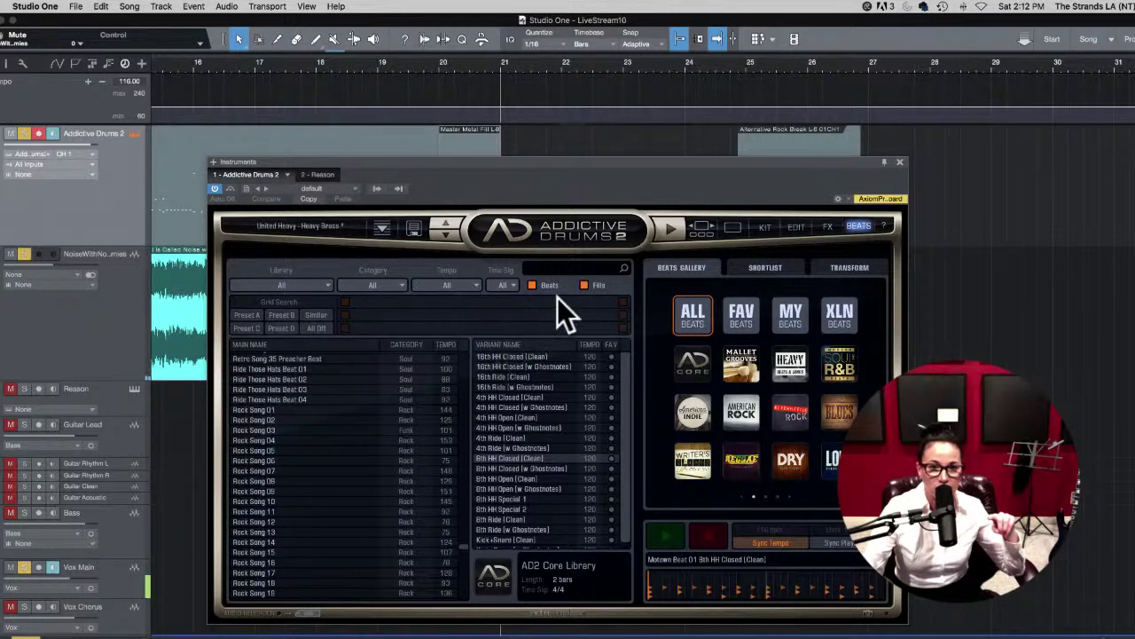
pyautogui.click(583, 285)
pyautogui.scroll(-20, 306, 466)
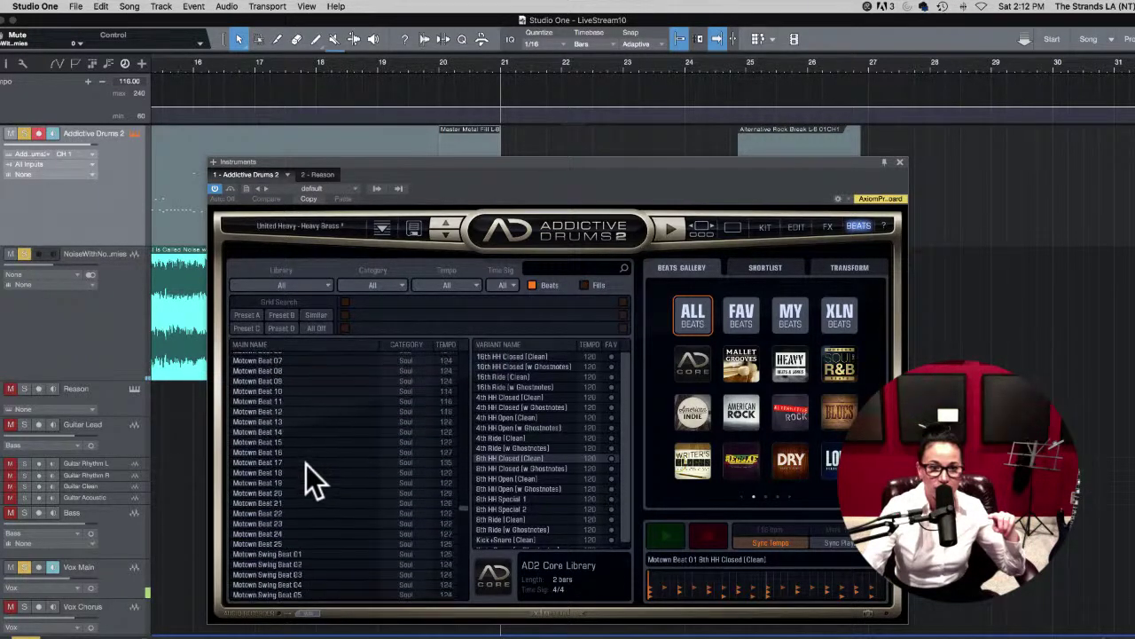
pyautogui.scroll(-20, 312, 479)
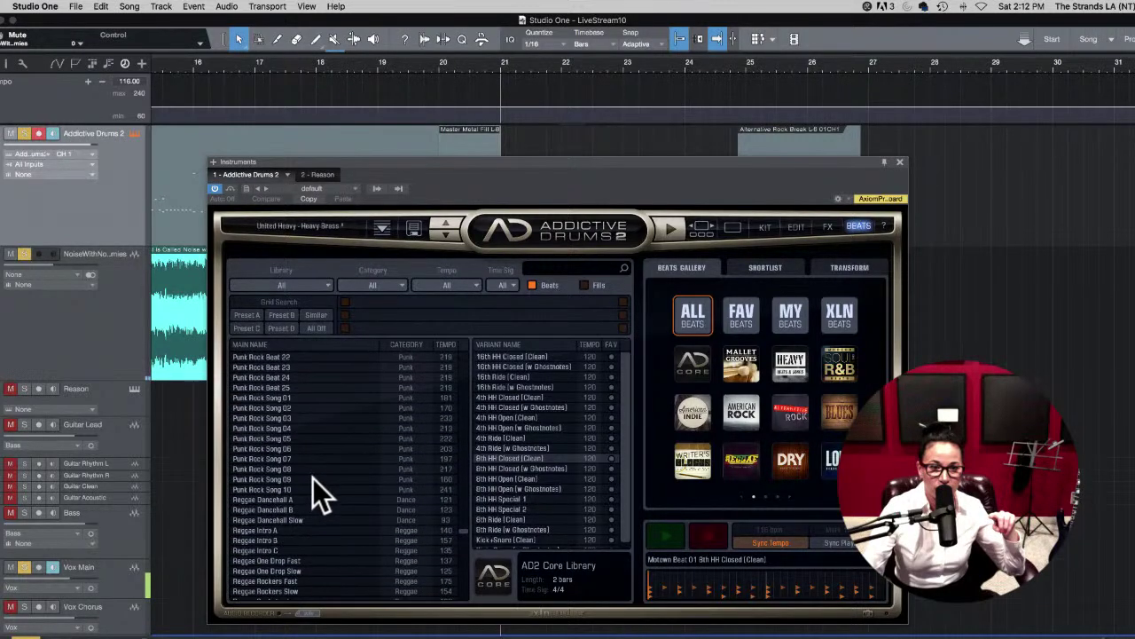
pyautogui.scroll(5, 313, 482)
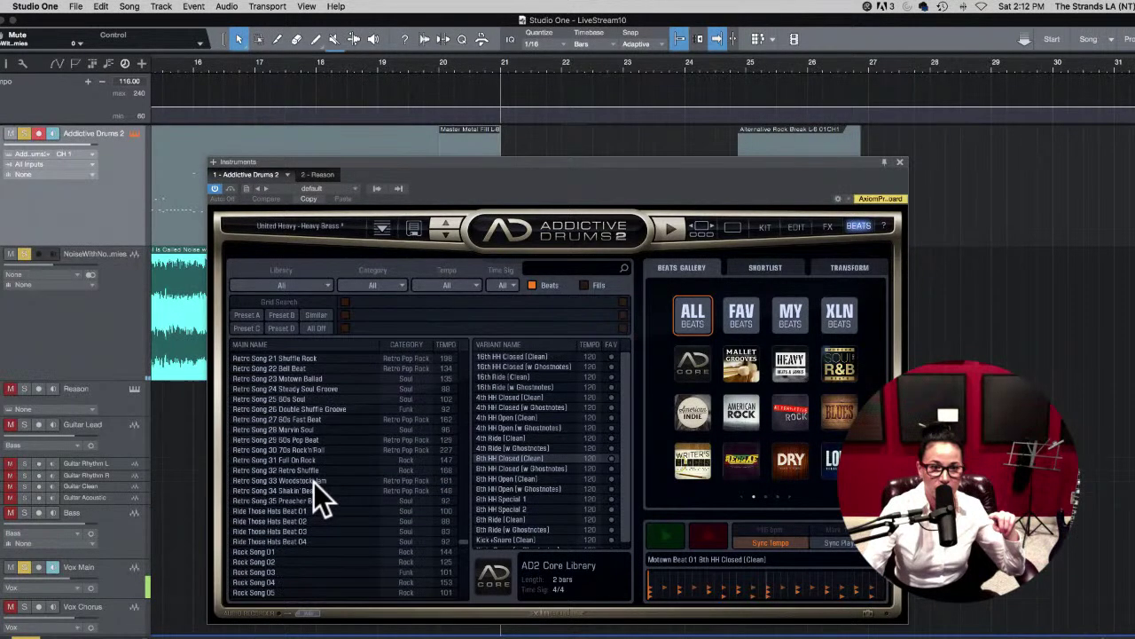
pyautogui.scroll(-8, 302, 502)
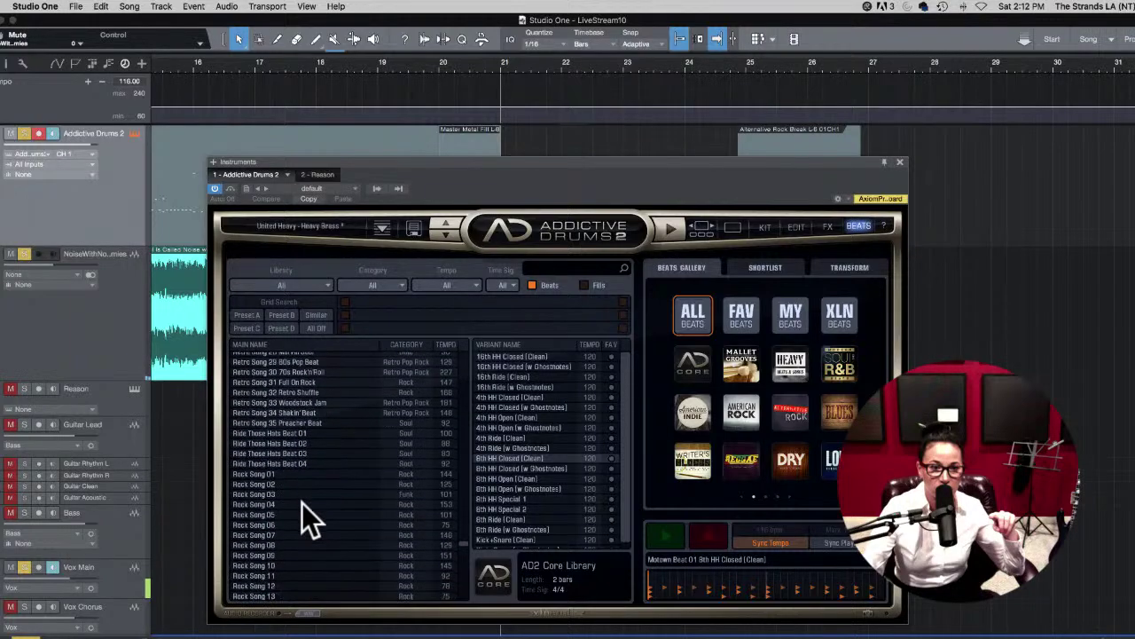
# Step: Audition the Rock Groove (Bridge) and Rock Groove (Middle8) variants of Rock Song 01
pyautogui.click(265, 468)
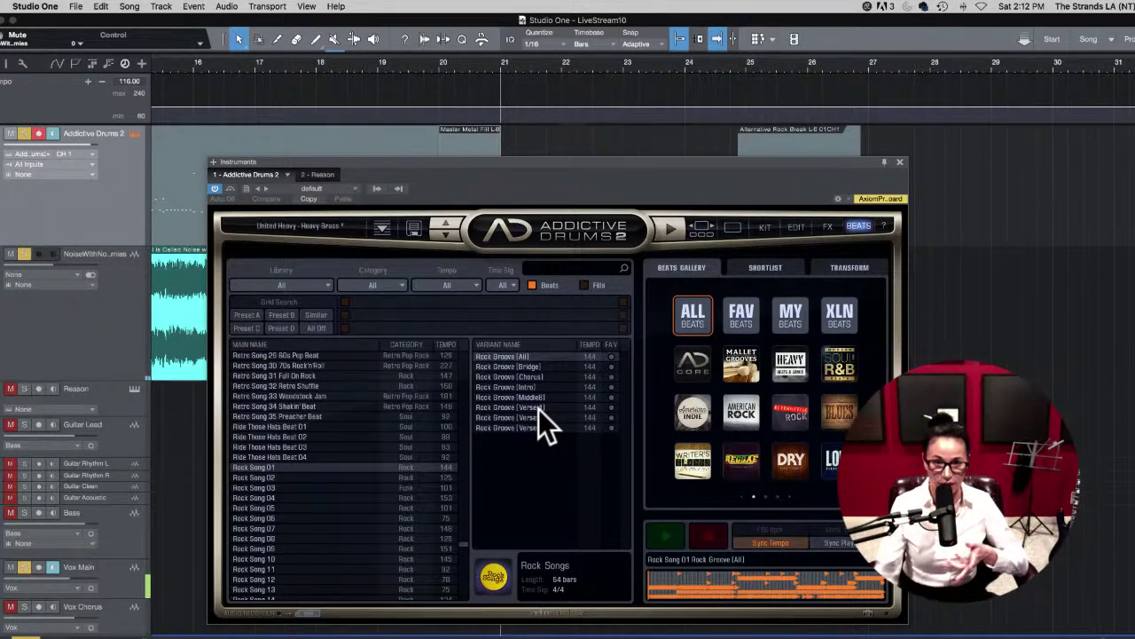
pyautogui.click(518, 366)
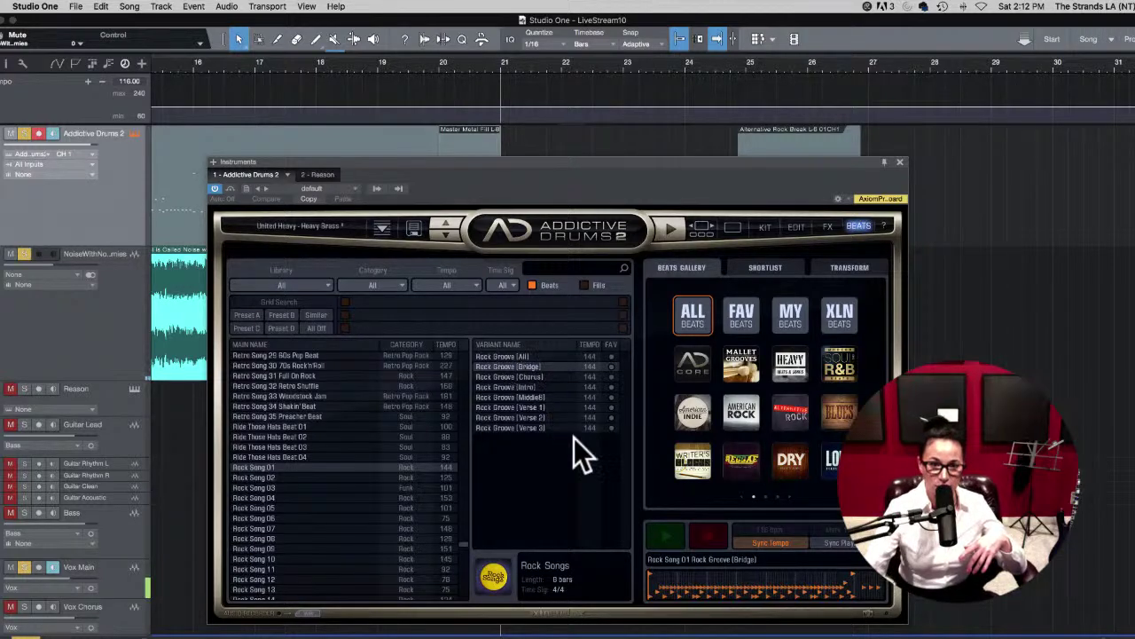
pyautogui.click(676, 534)
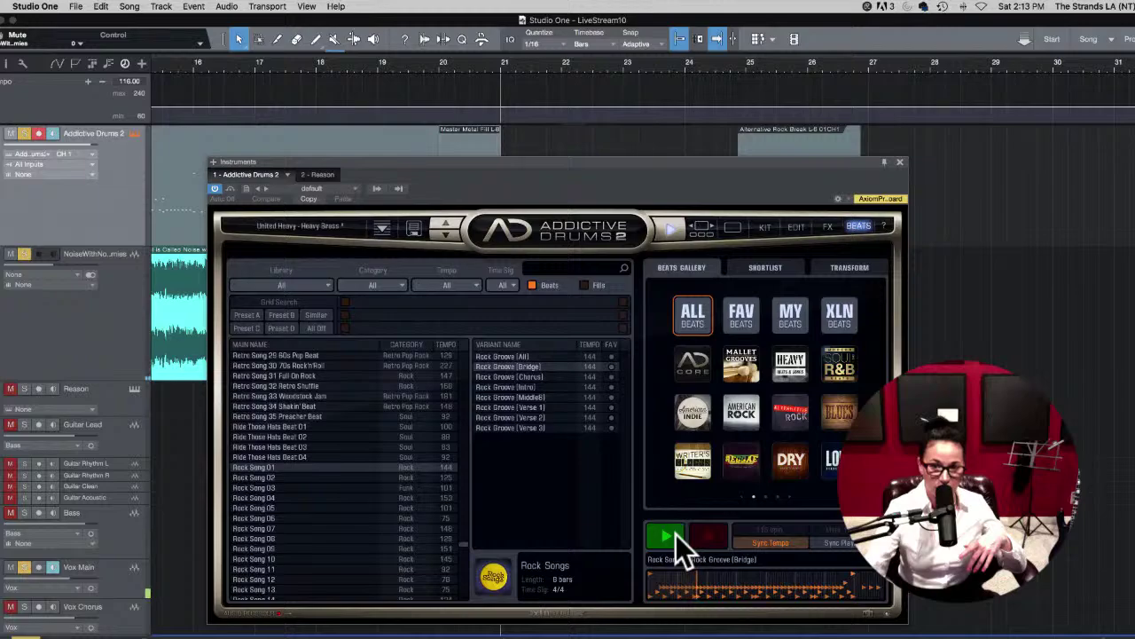
pyautogui.click(538, 398)
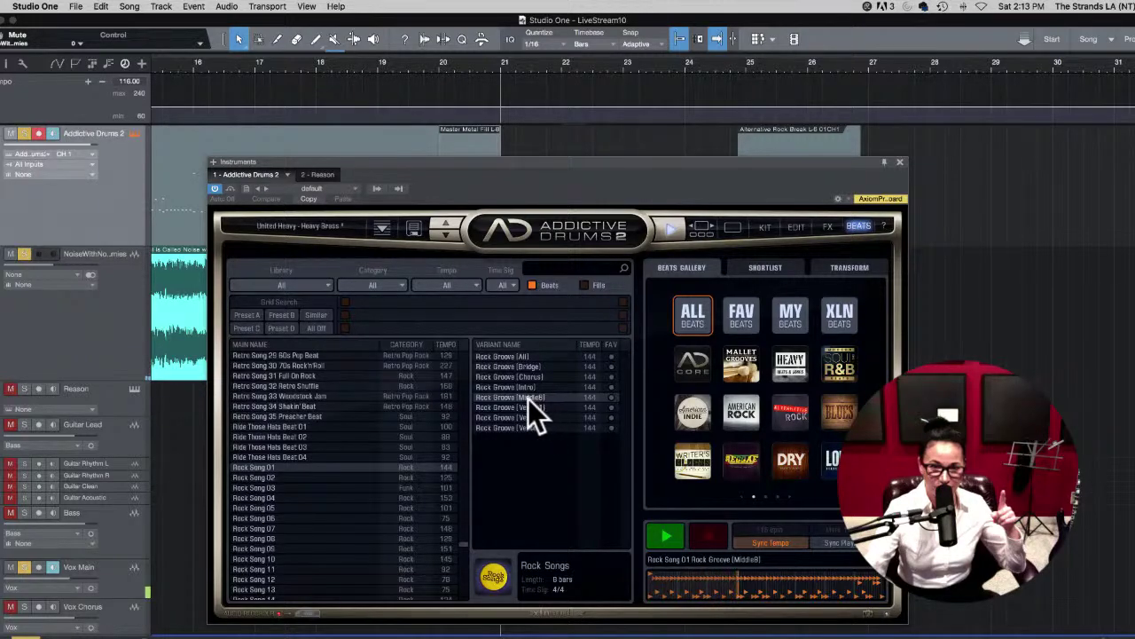
# Step: Try Rock Groove (Middle8) on the drum track at bar 21, and delete it together with the Alternative Rock Break clip
pyautogui.moveTo(300, 466); pyautogui.dragTo(530, 145)
pyautogui.click(899, 161)
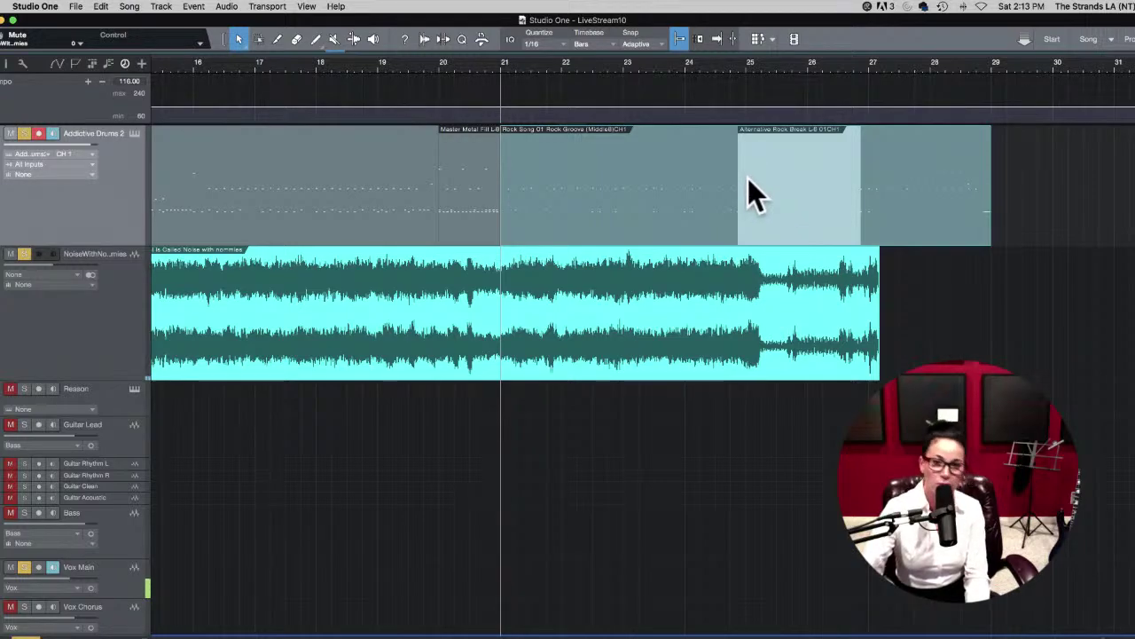
pyautogui.press('Delete')
pyautogui.press('Delete')
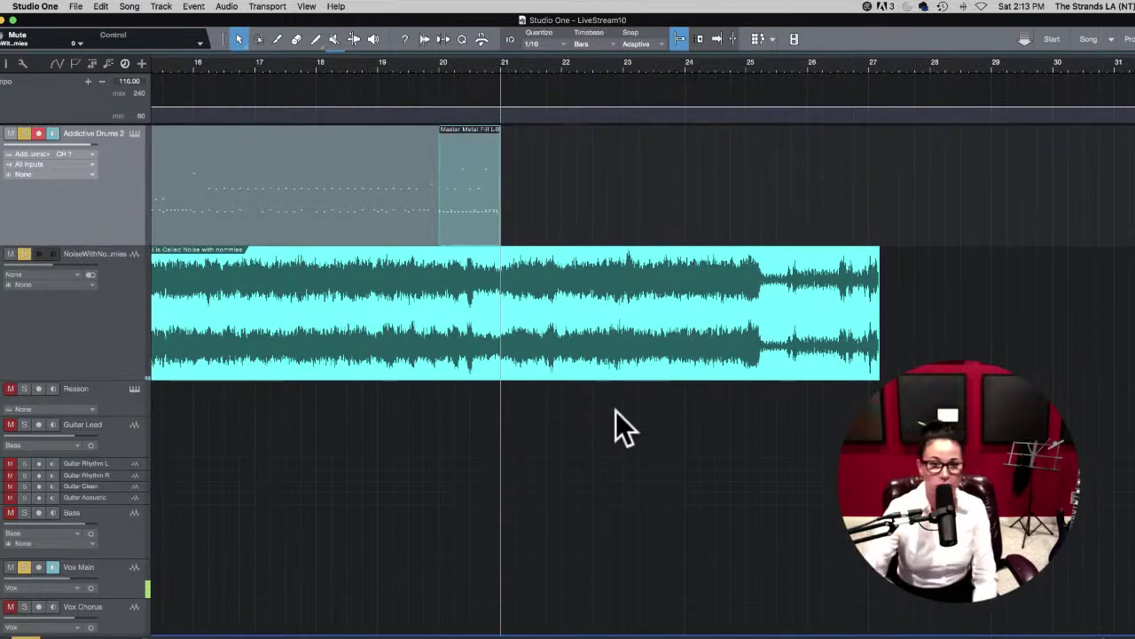
# Step: Place Rock Song 01's Rock Groove (Middle8) on the Addictive Drums 2 track starting at bar 21
pyautogui.click(134, 133)
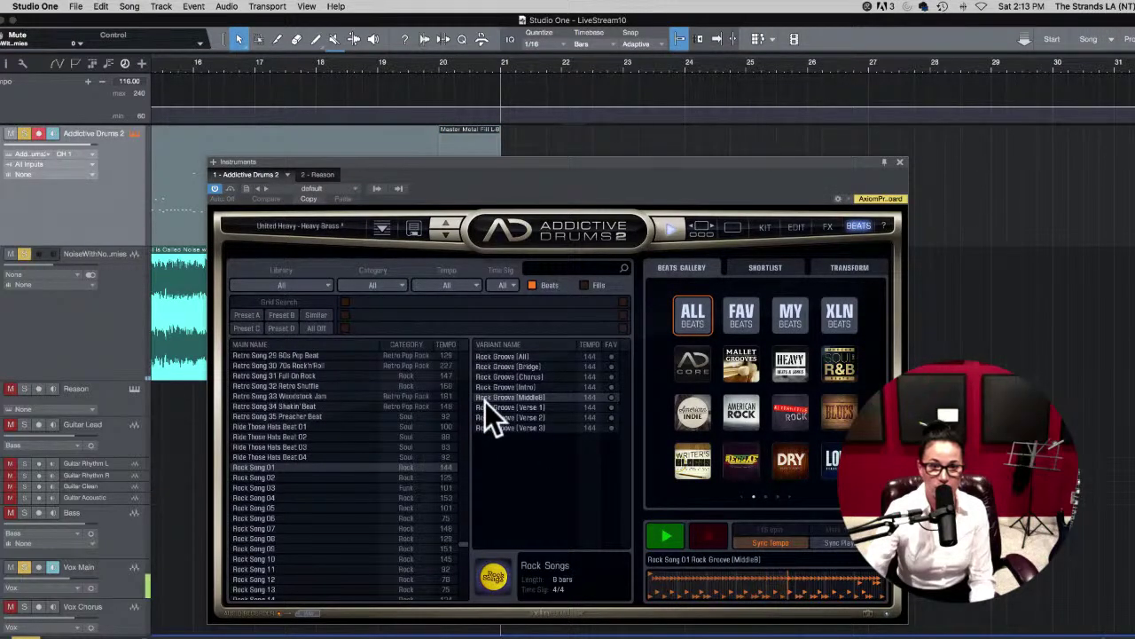
pyautogui.moveTo(489, 400); pyautogui.dragTo(890, 165)
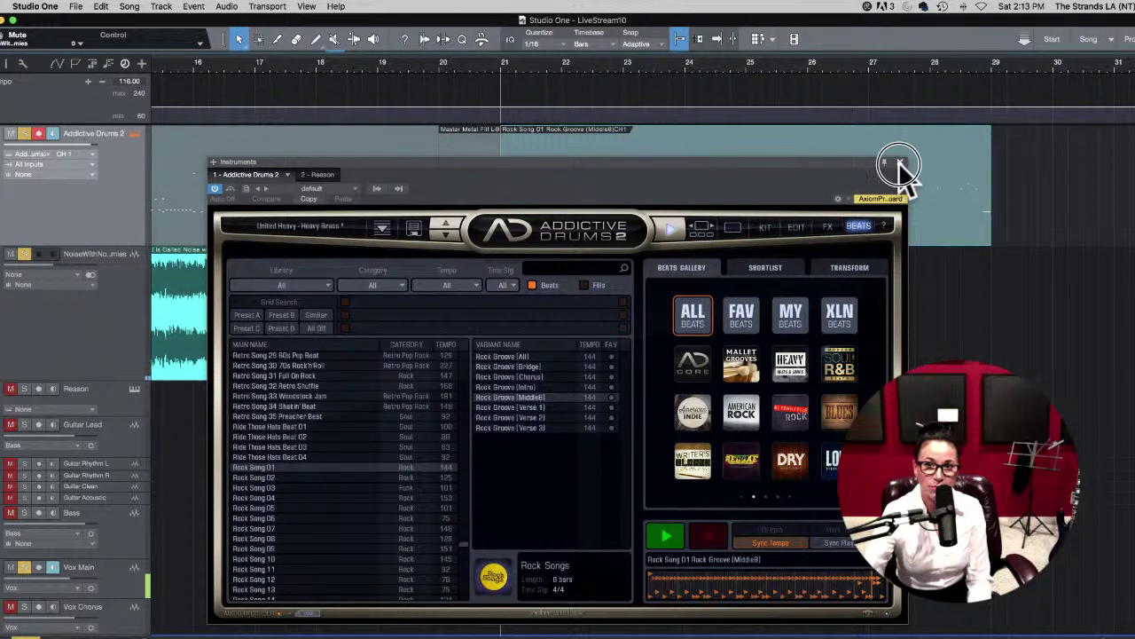
pyautogui.click(898, 163)
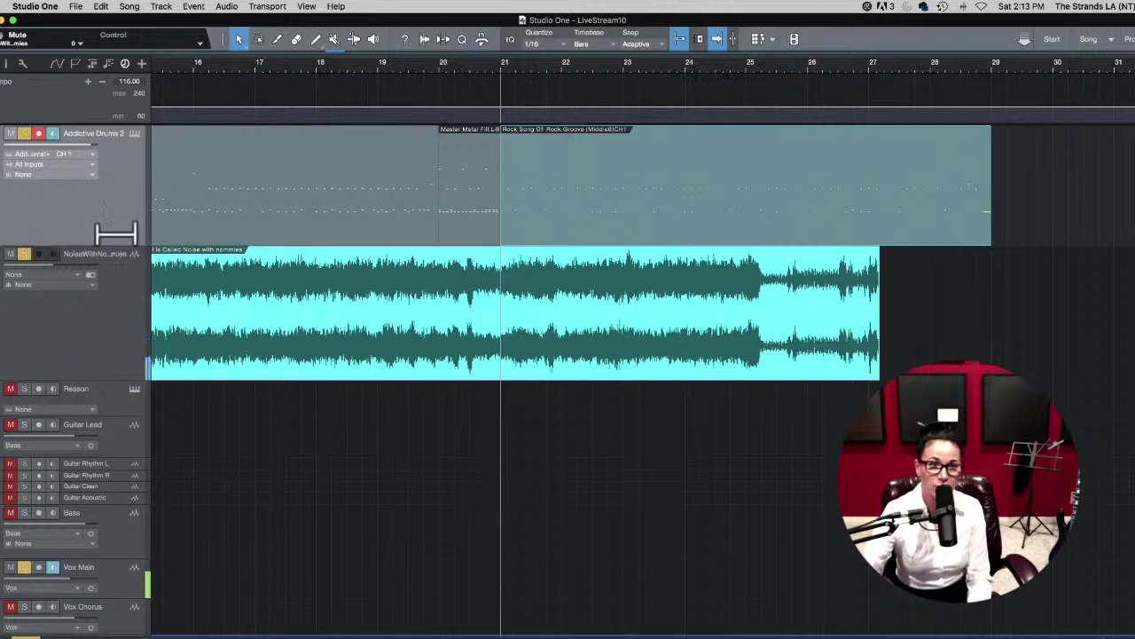
# Step: Stop the library preview and play the song from bar 21 to hear the placed beat against the audio
pyautogui.click(135, 134)
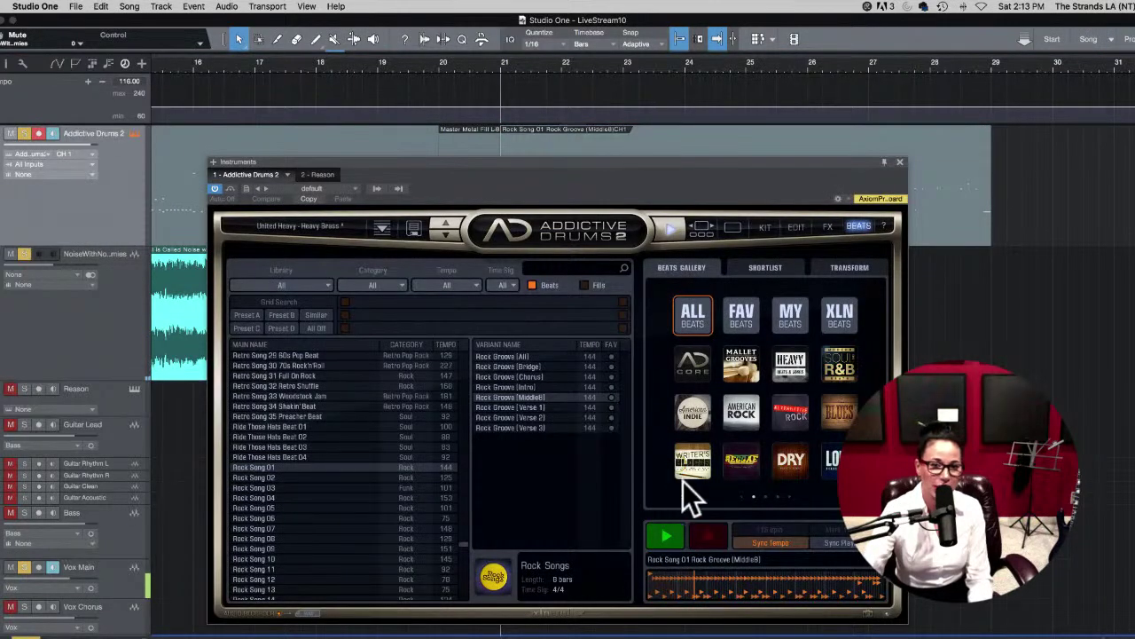
pyautogui.click(665, 536)
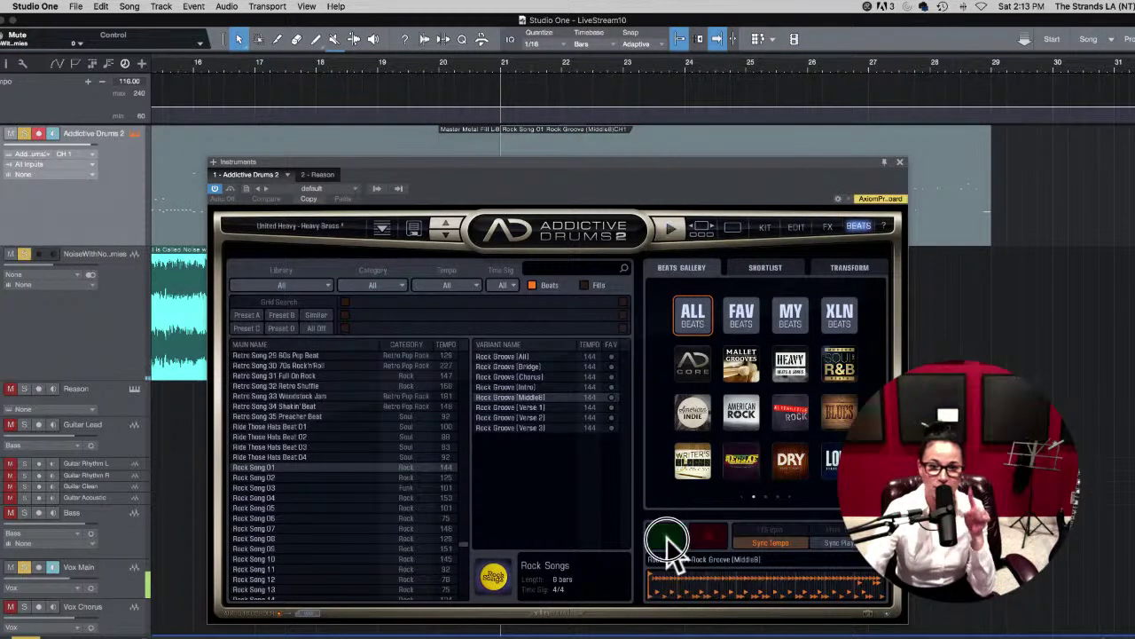
pyautogui.click(899, 162)
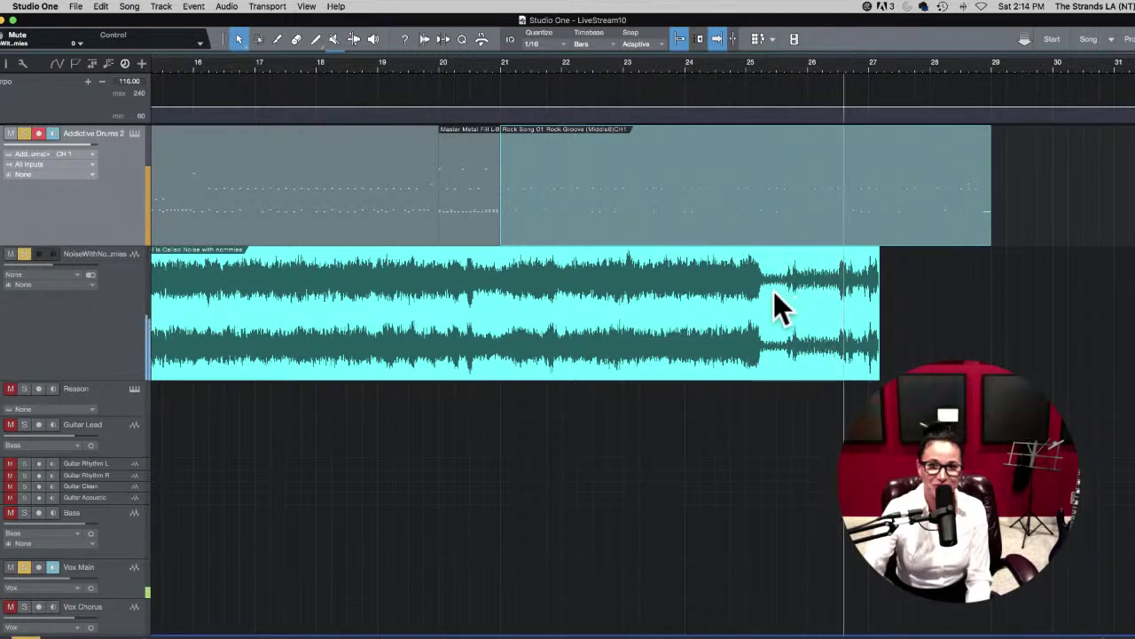
pyautogui.press('space')
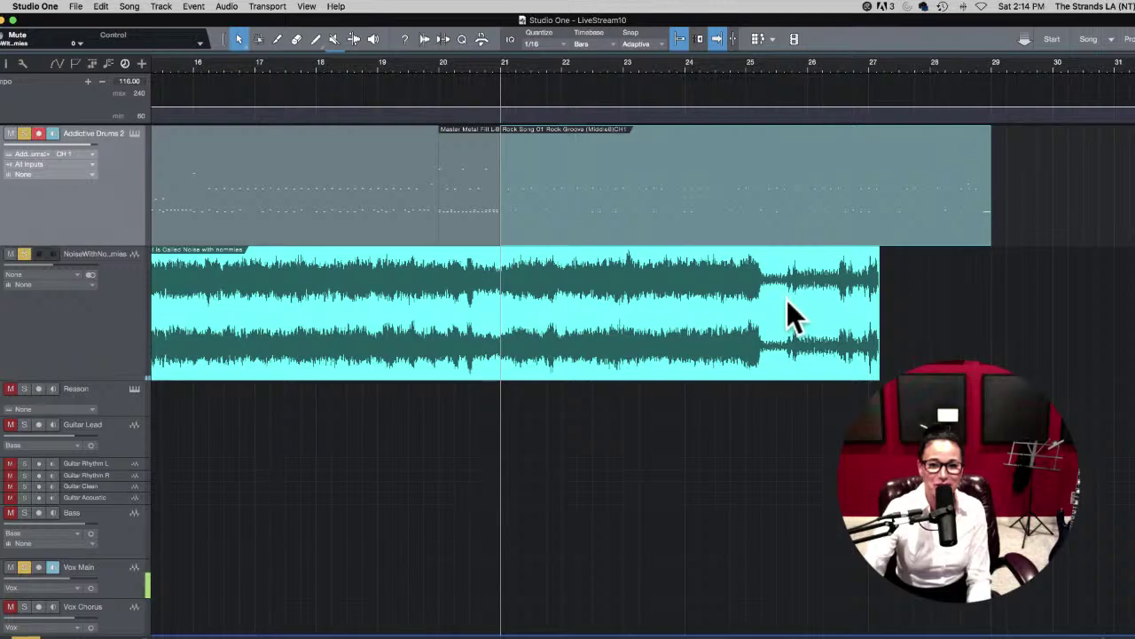
# Step: Split the audio clip where its quiet tail begins just after bar 25, and move the tail beside the existing Guitar Lead clip
pyautogui.press('5')
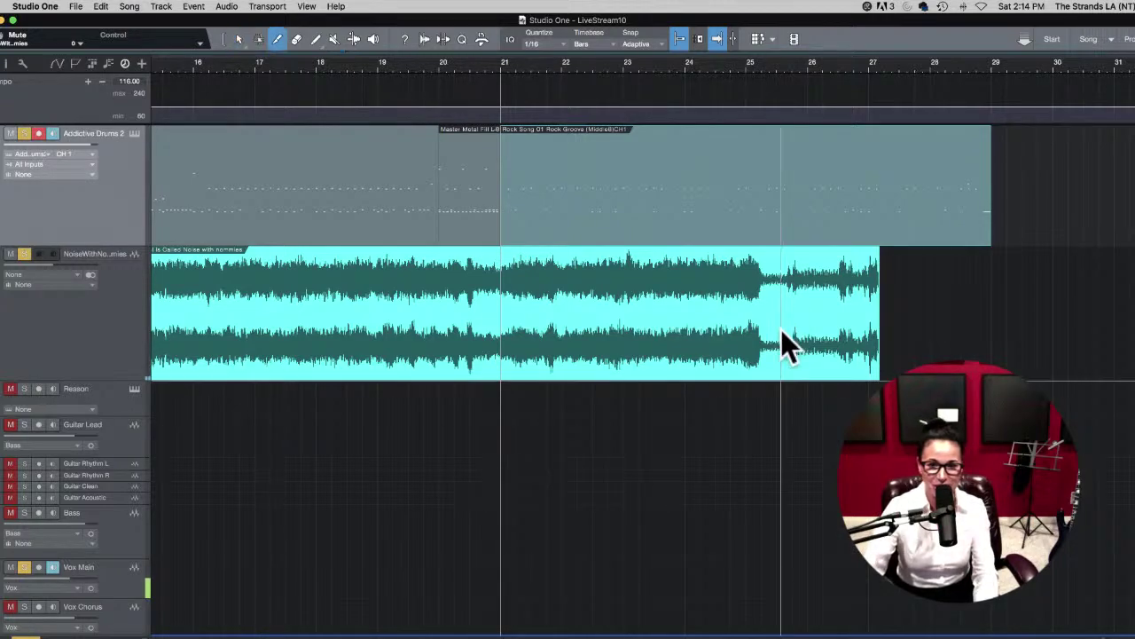
pyautogui.click(765, 334)
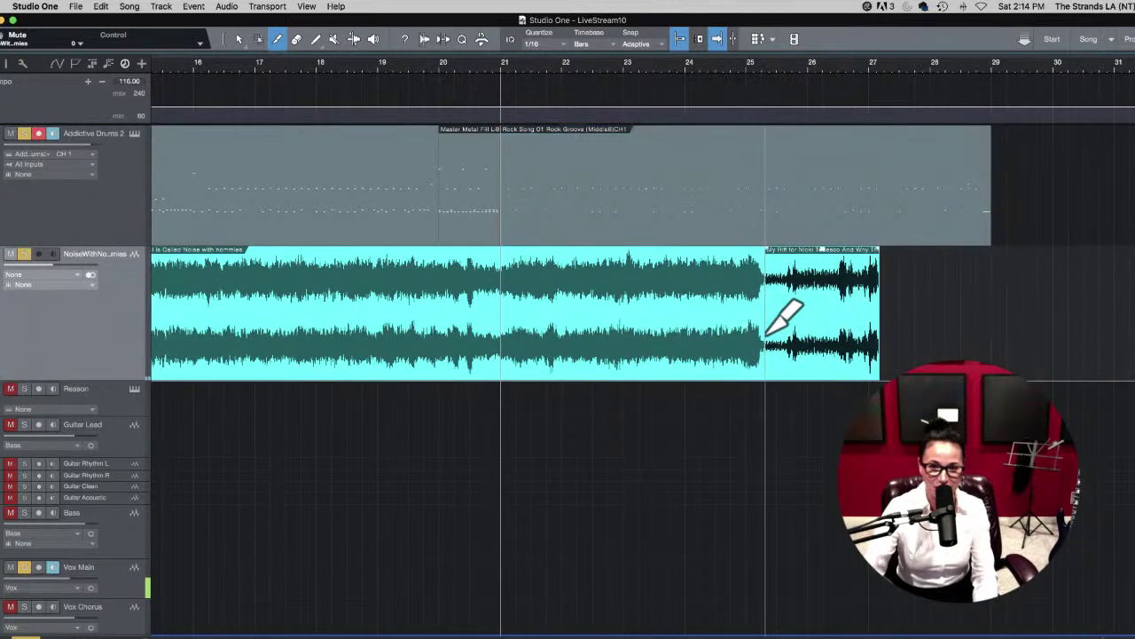
pyautogui.press('1')
pyautogui.moveTo(815, 348)
pyautogui.mouseDown()
pyautogui.moveTo(816, 400)
pyautogui.moveTo(589, 427)
pyautogui.moveTo(347, 403)
pyautogui.mouseUp()
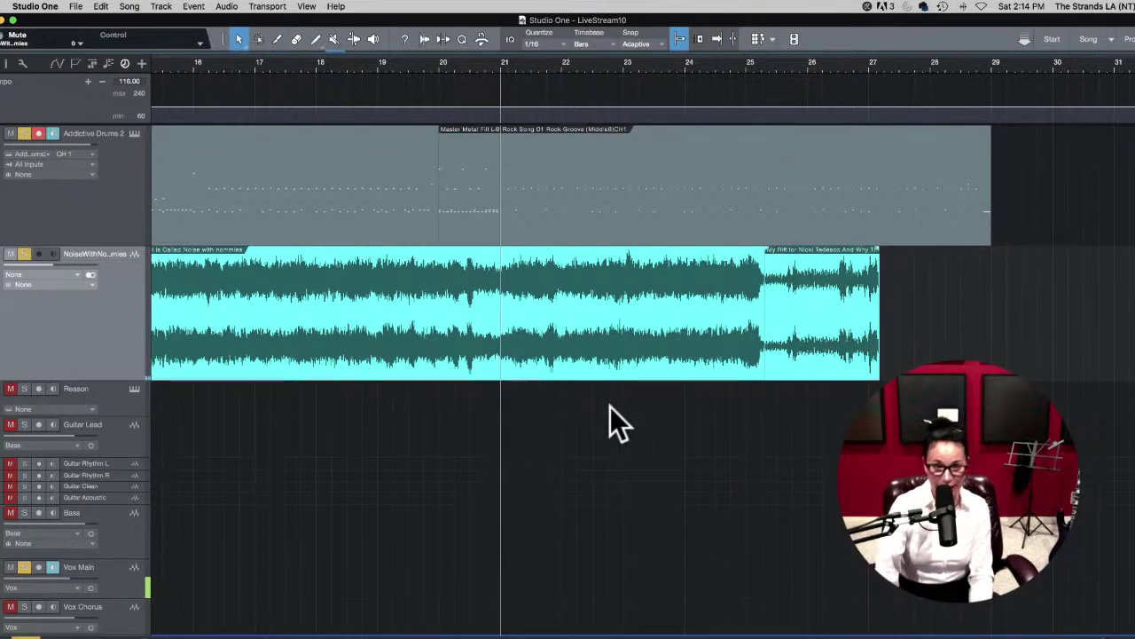
pyautogui.press('w')
pyautogui.press('w')
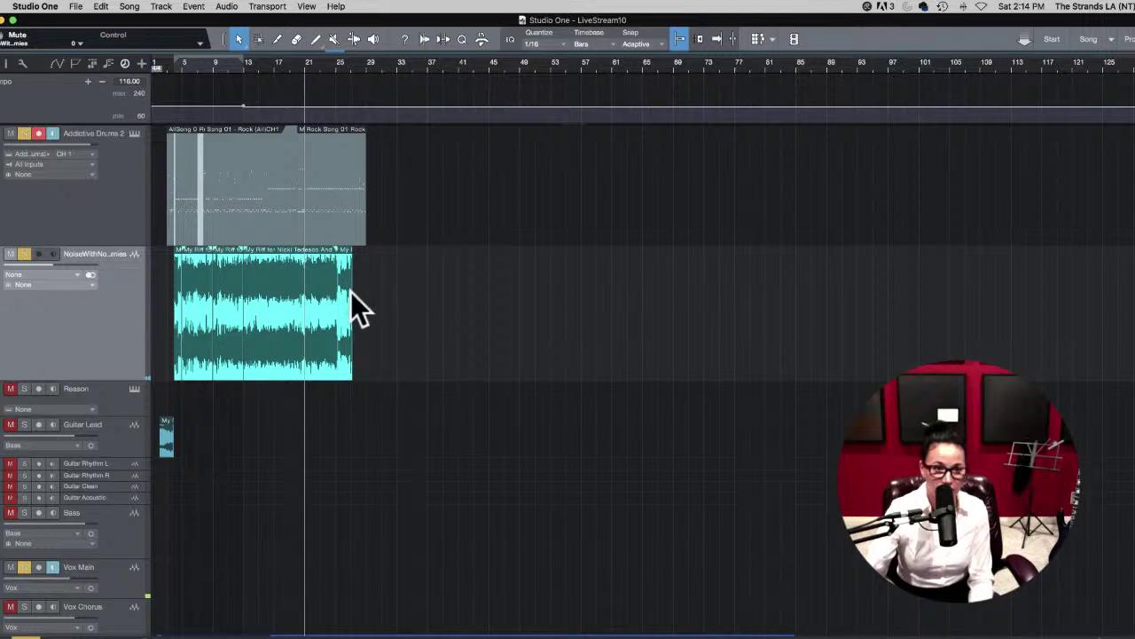
pyautogui.click(345, 355)
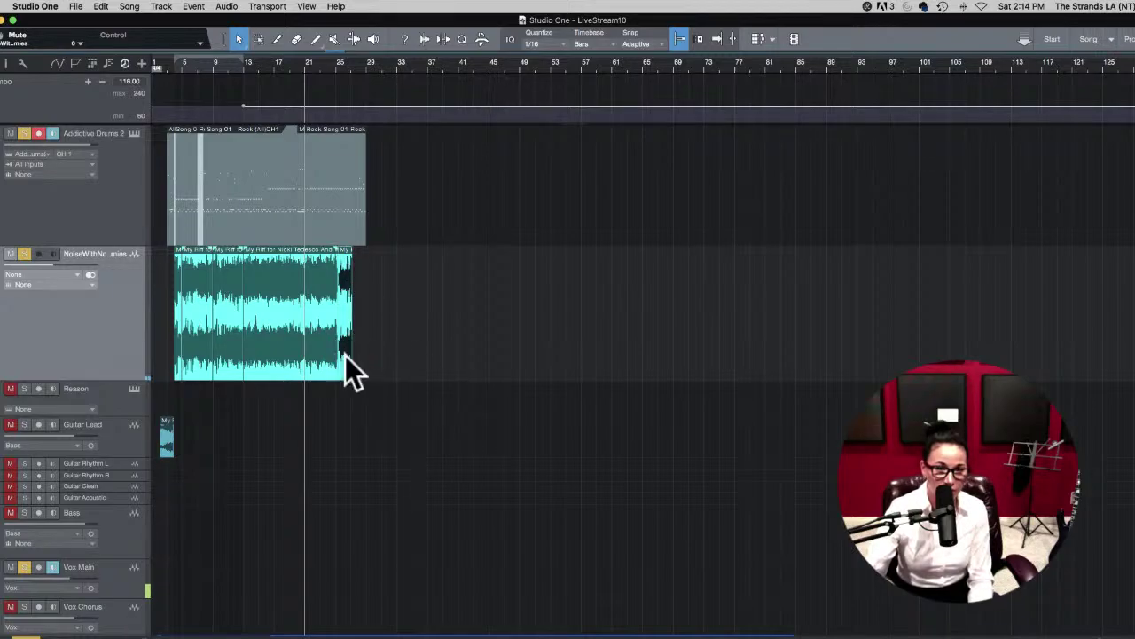
pyautogui.moveTo(345, 376); pyautogui.dragTo(184, 436)
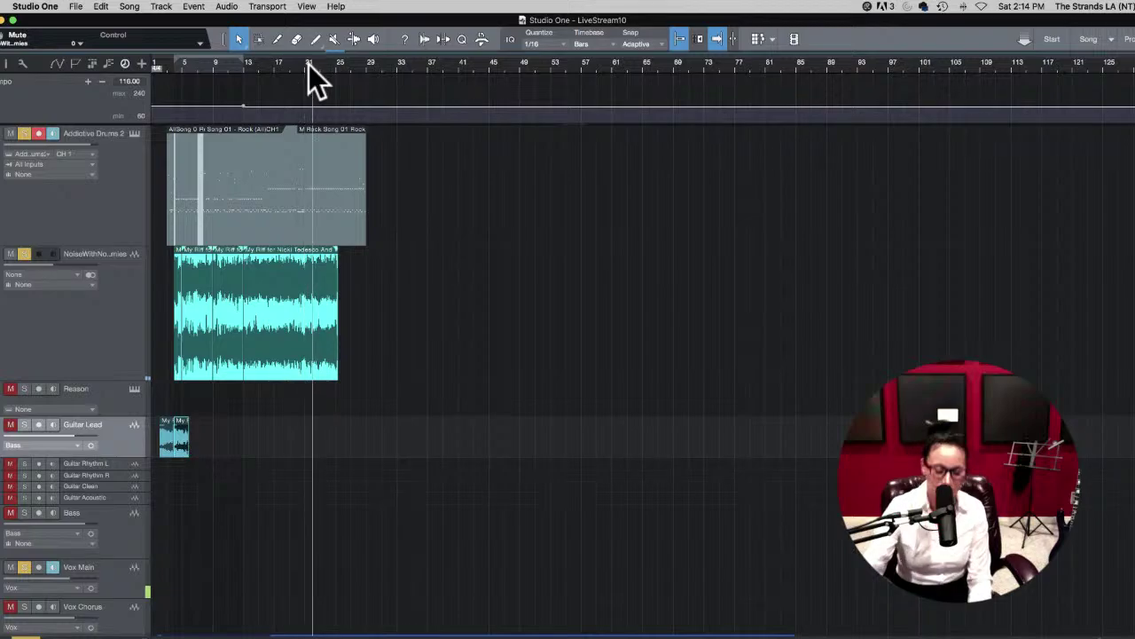
# Step: Play the Rock Groove (Middle8) beat with the audio from bar 21
pyautogui.scroll(5, 308, 64)
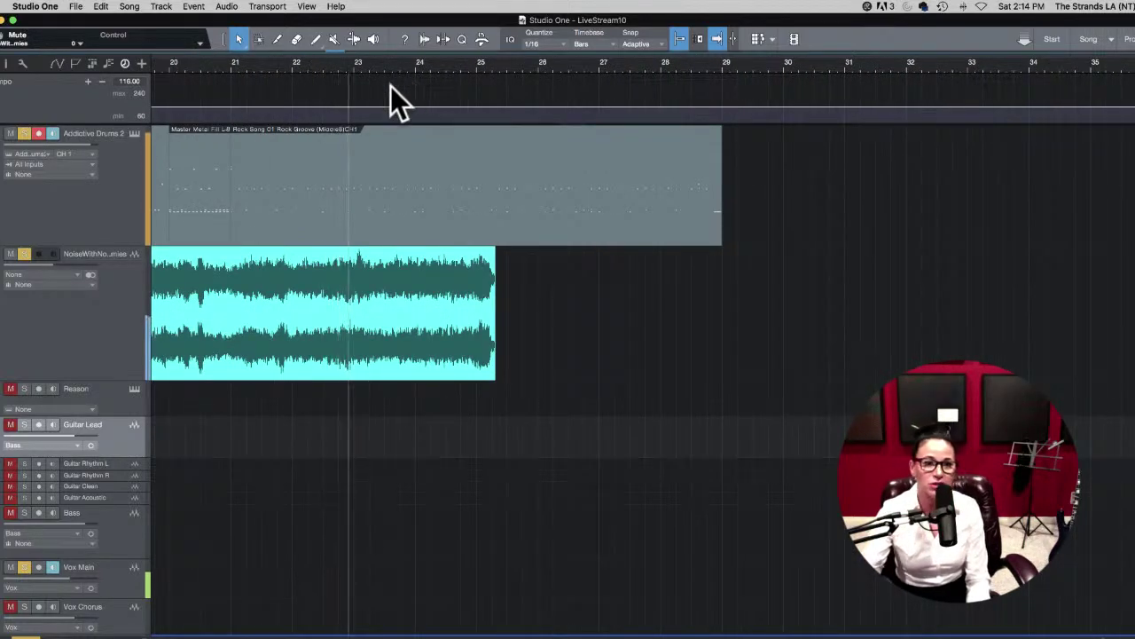
pyautogui.press('space')
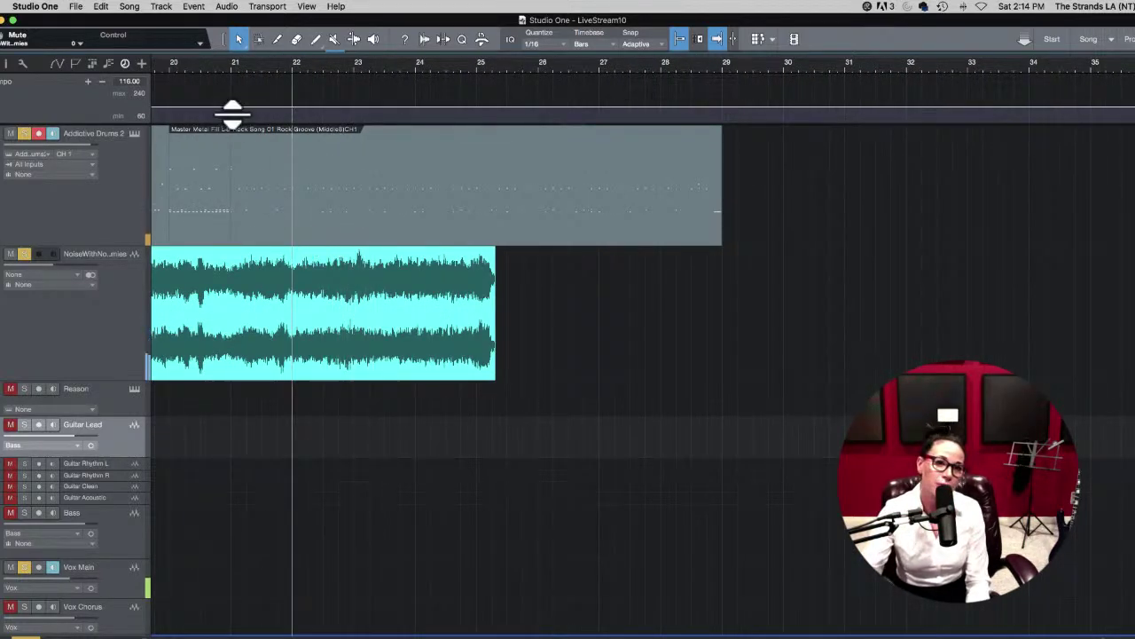
pyautogui.click(229, 70)
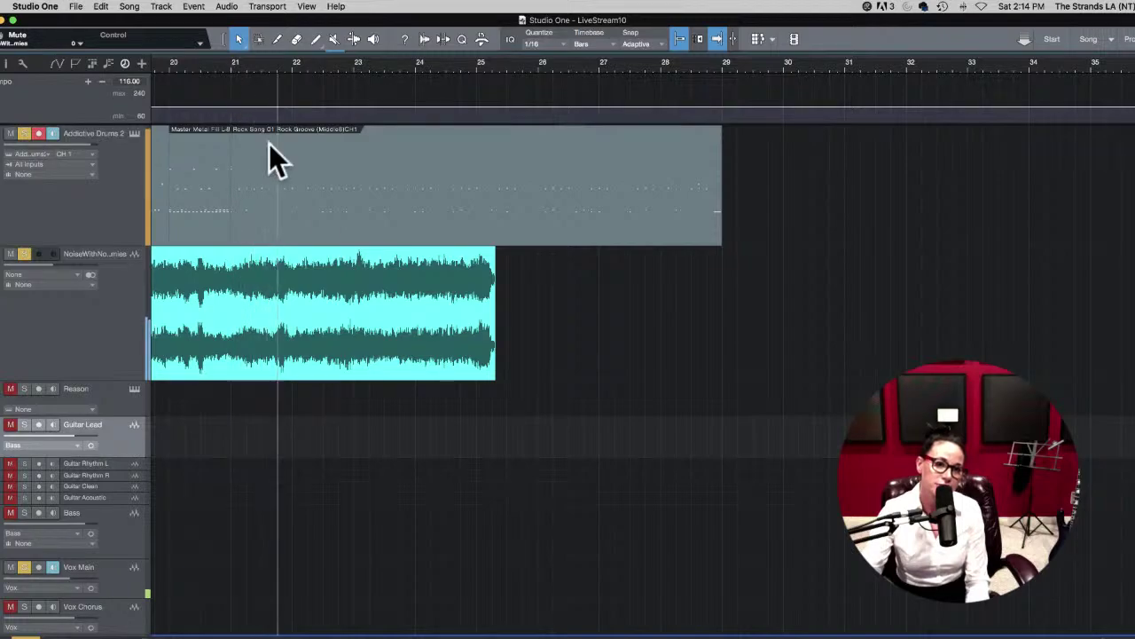
pyautogui.press('space')
# Step: Open the Rock Groove (Middle8) clip in the note editor and play its opening beats from bar 21
pyautogui.doubleClick(305, 224)
pyautogui.click(317, 241)
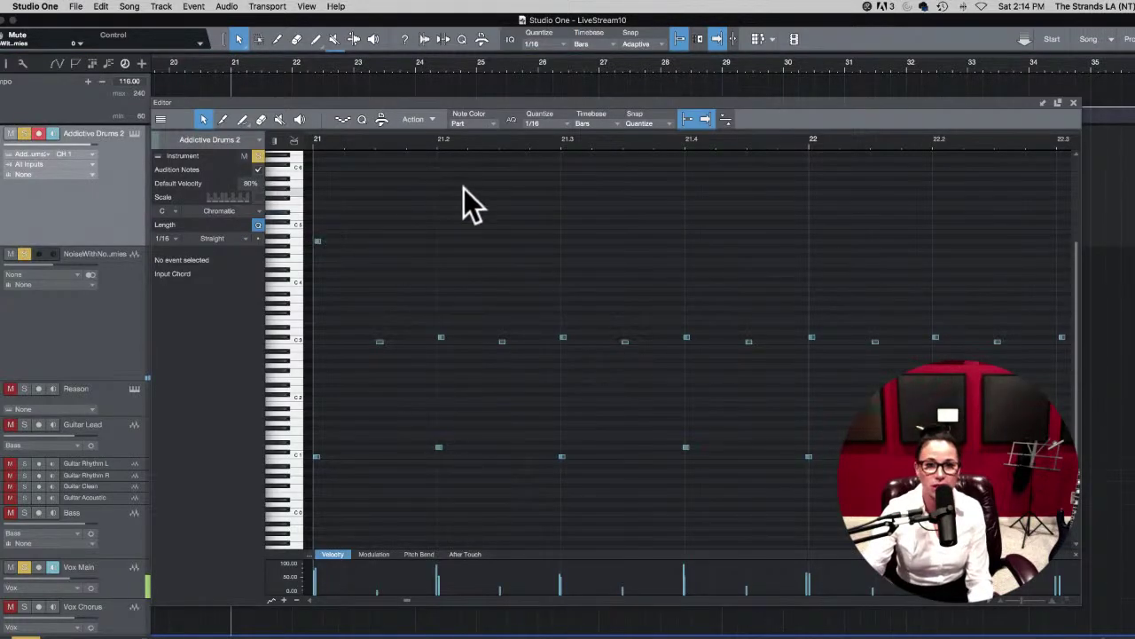
pyautogui.click(1073, 104)
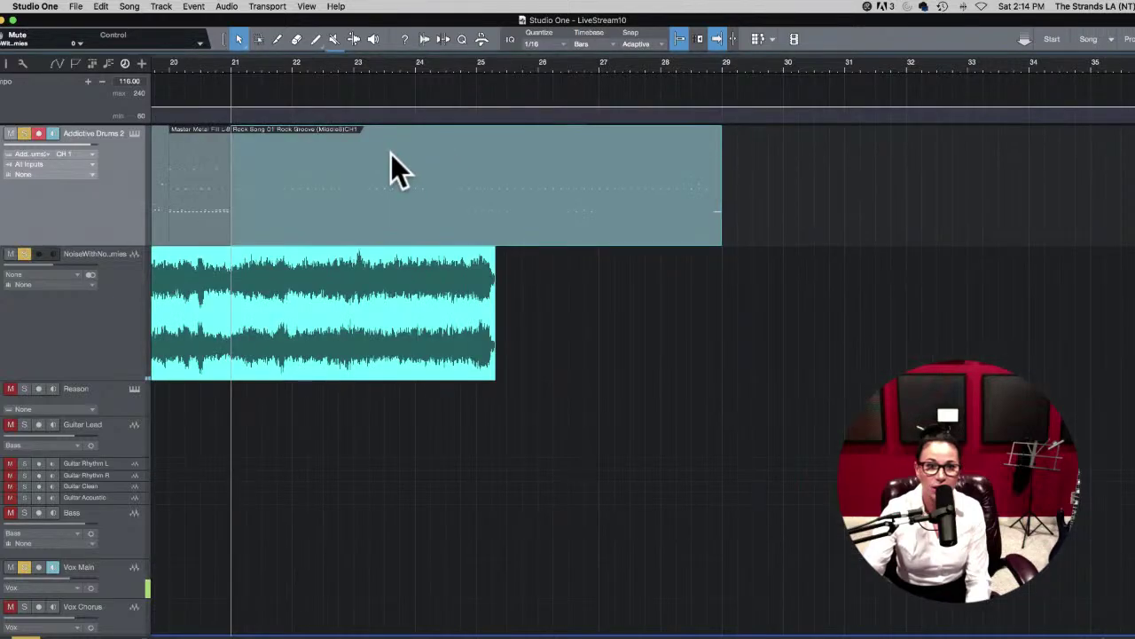
pyautogui.doubleClick(260, 220)
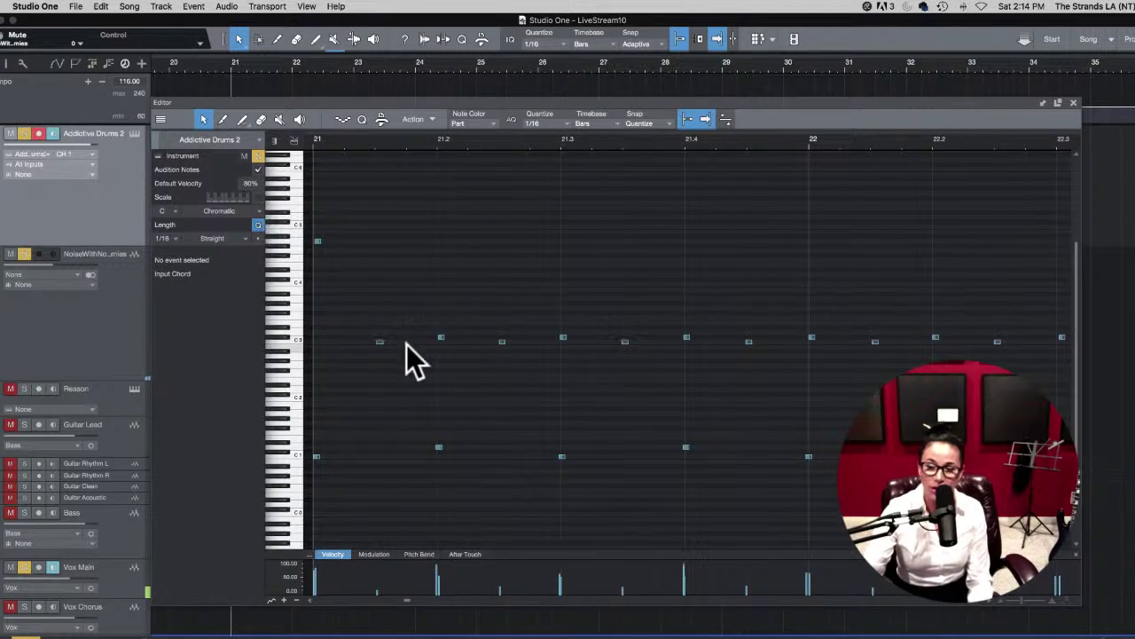
pyautogui.press('space')
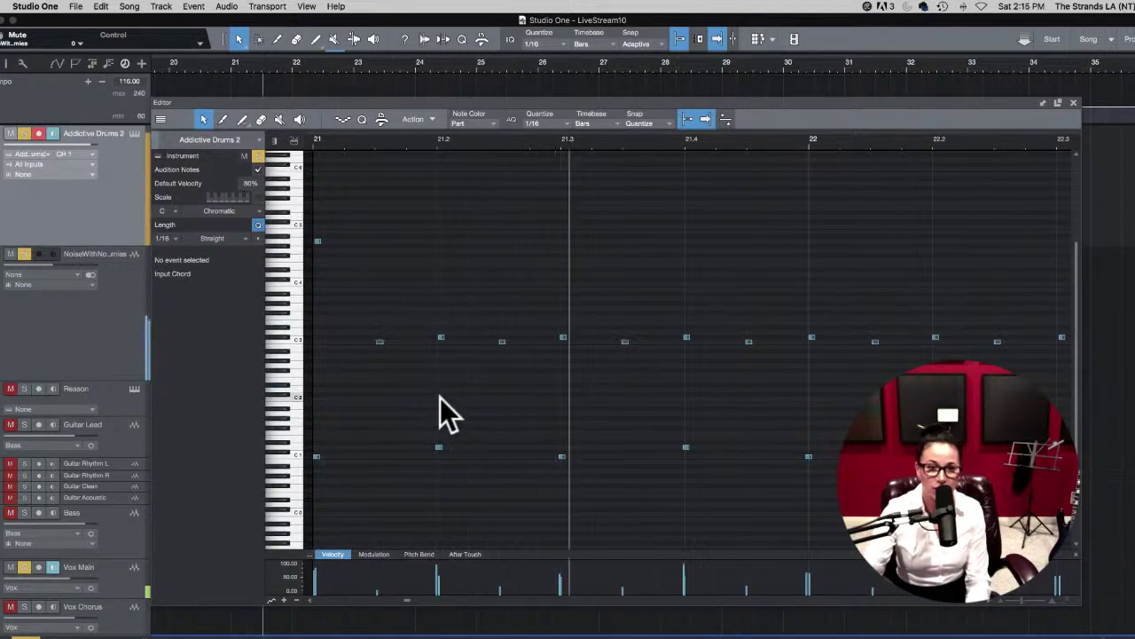
pyautogui.press('space')
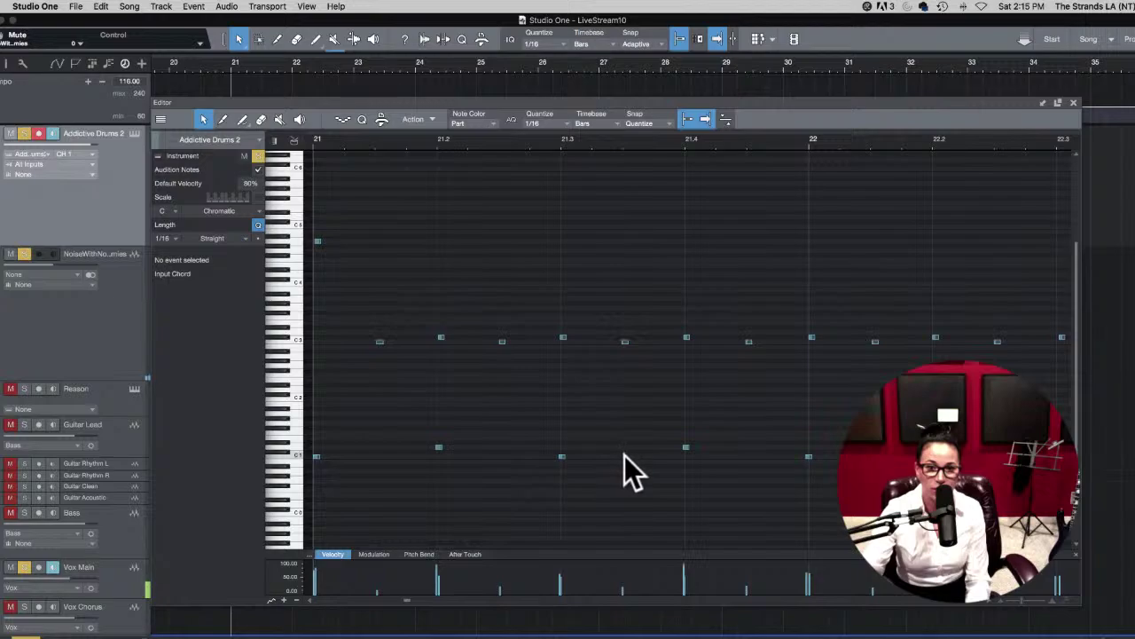
# Step: Try drawing an extra 1/16 kick note on C1 at 21.3.3 with its velocity set to 63.33
pyautogui.click(624, 455)
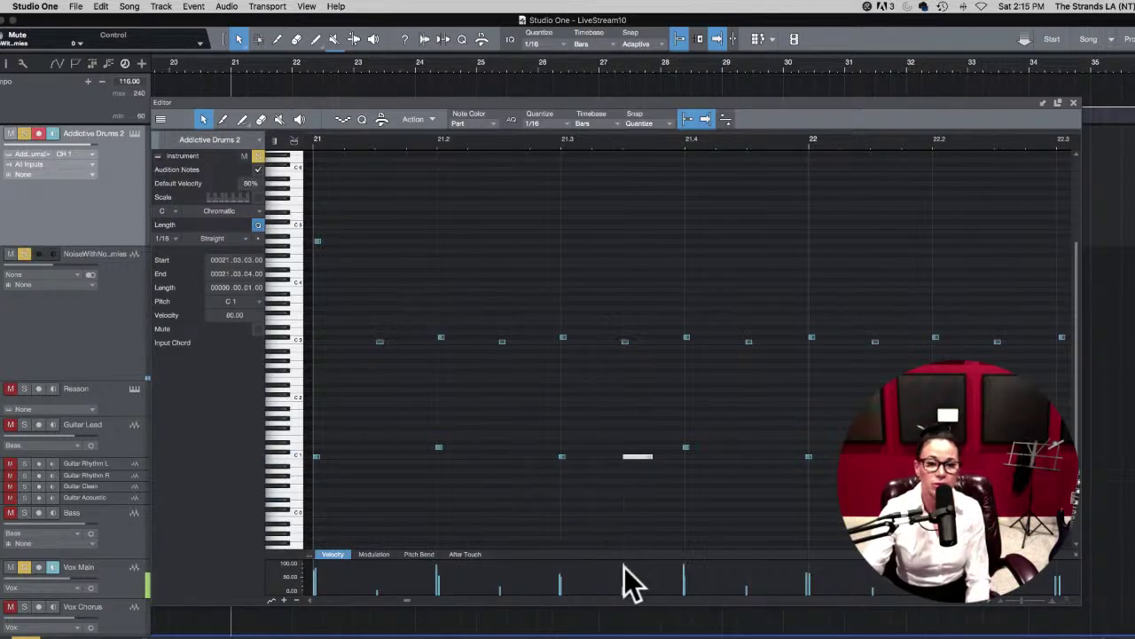
pyautogui.moveTo(628, 588); pyautogui.dragTo(620, 574)
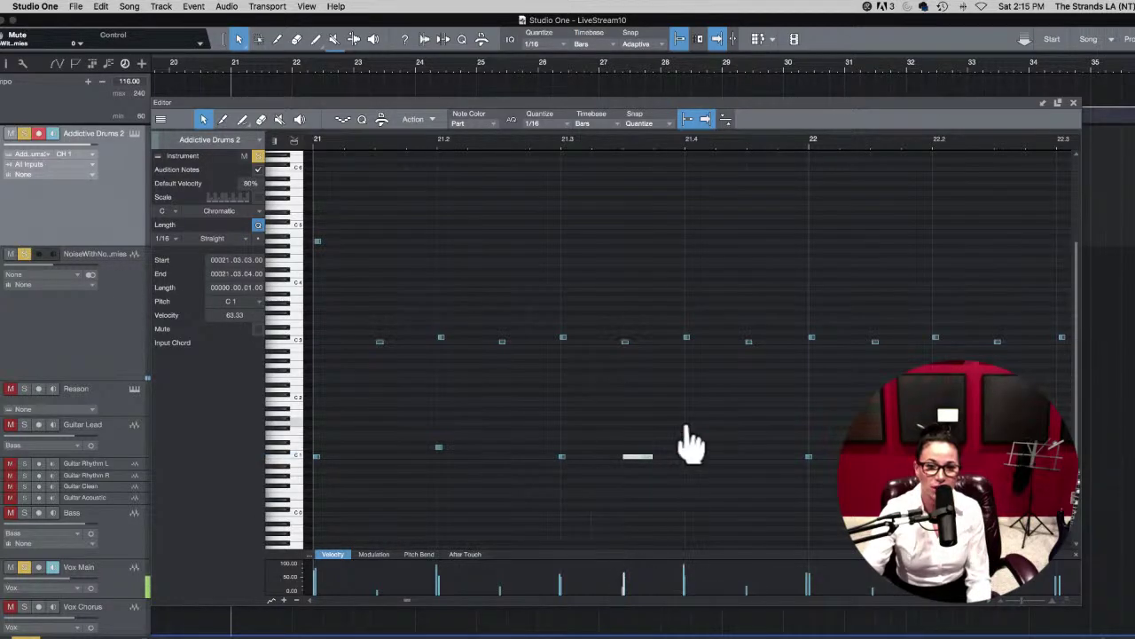
pyautogui.click(685, 447)
# Step: Replace the drawn kick with a copy of the C1 kick from beat 21.3 placed at 21.3.3, and play the beat from bar 21
pyautogui.click(562, 456)
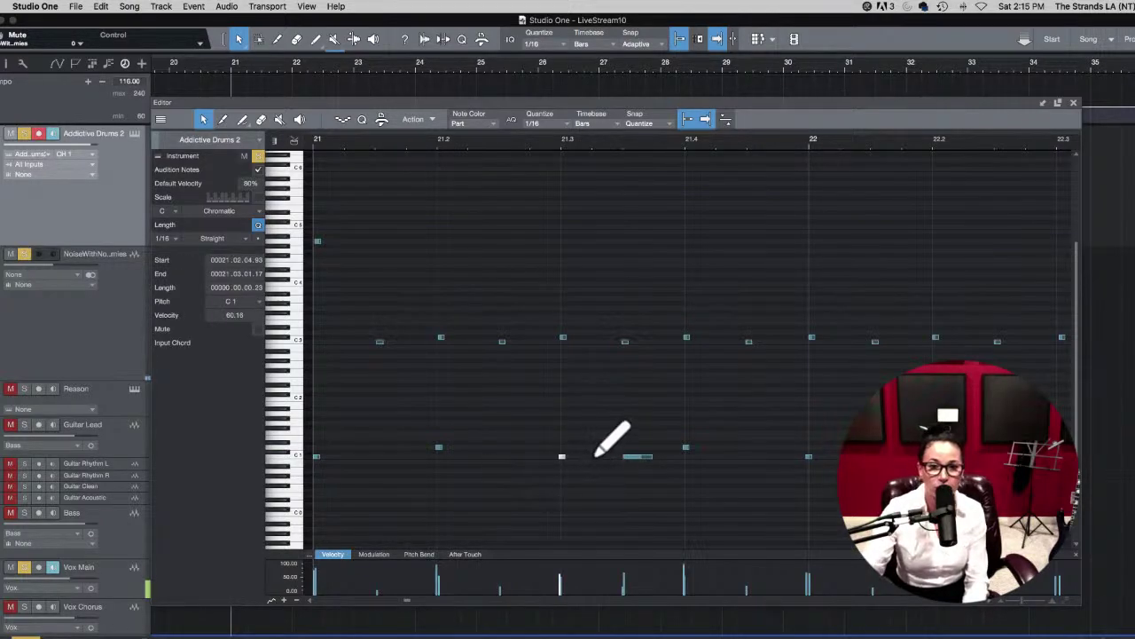
pyautogui.moveTo(533, 440); pyautogui.dragTo(587, 479)
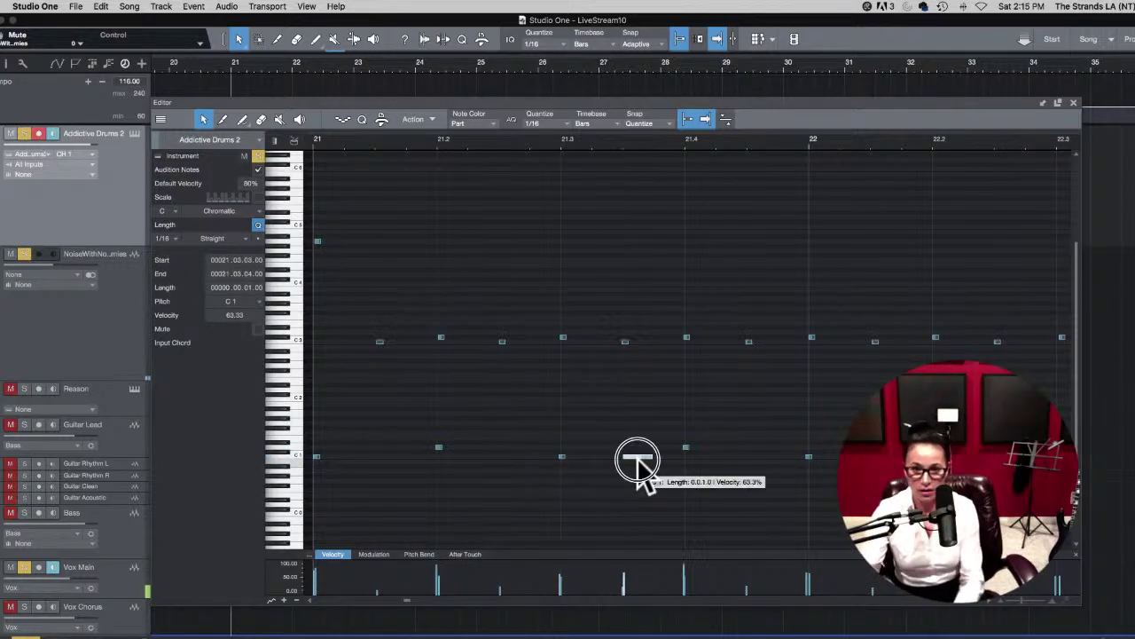
pyautogui.click(621, 457)
pyautogui.click(616, 456)
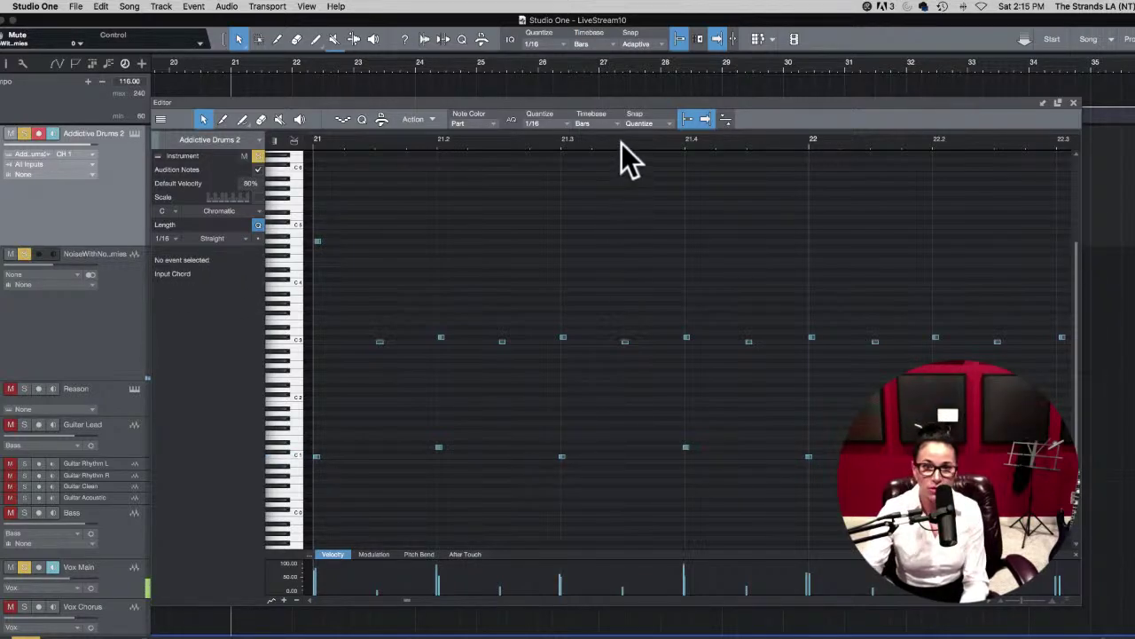
pyautogui.click(621, 143)
pyautogui.click(626, 455)
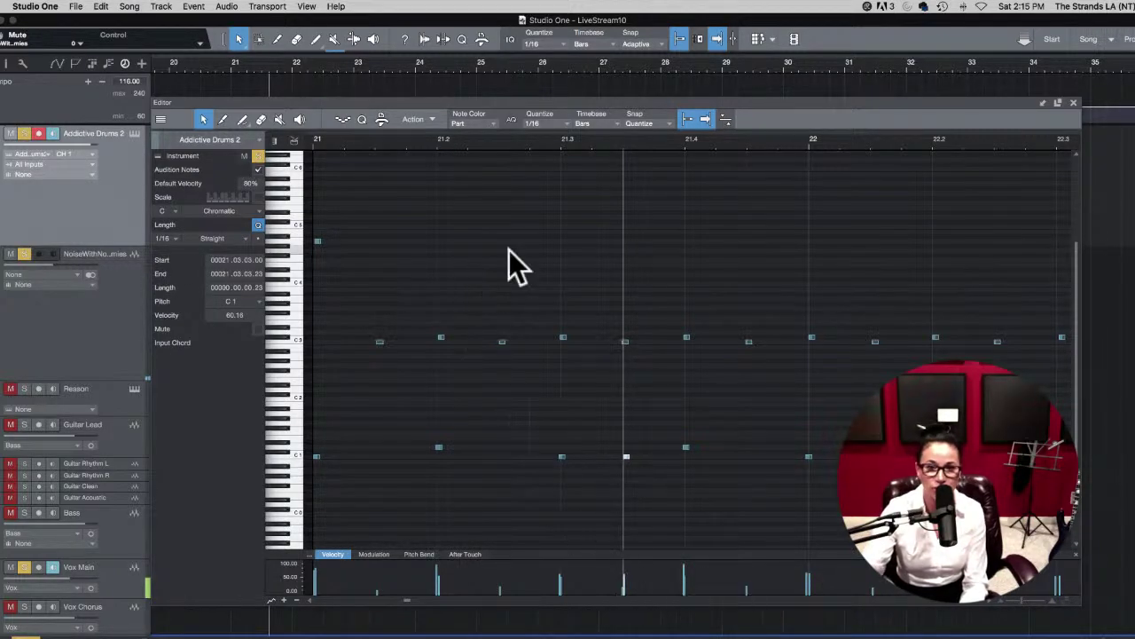
pyautogui.click(313, 145)
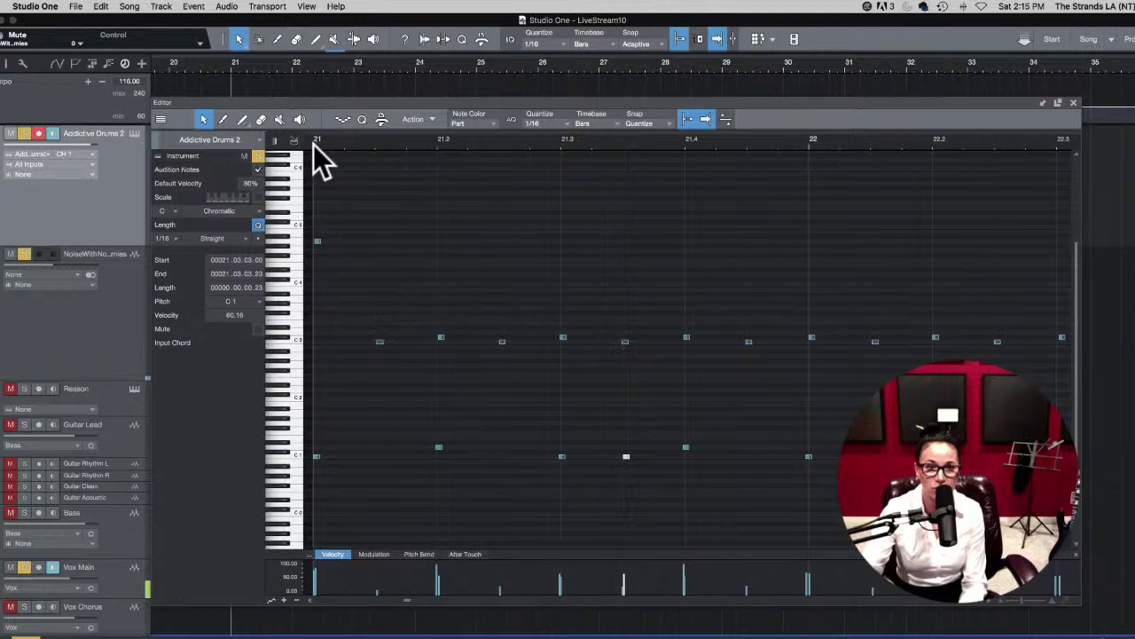
pyautogui.press('space')
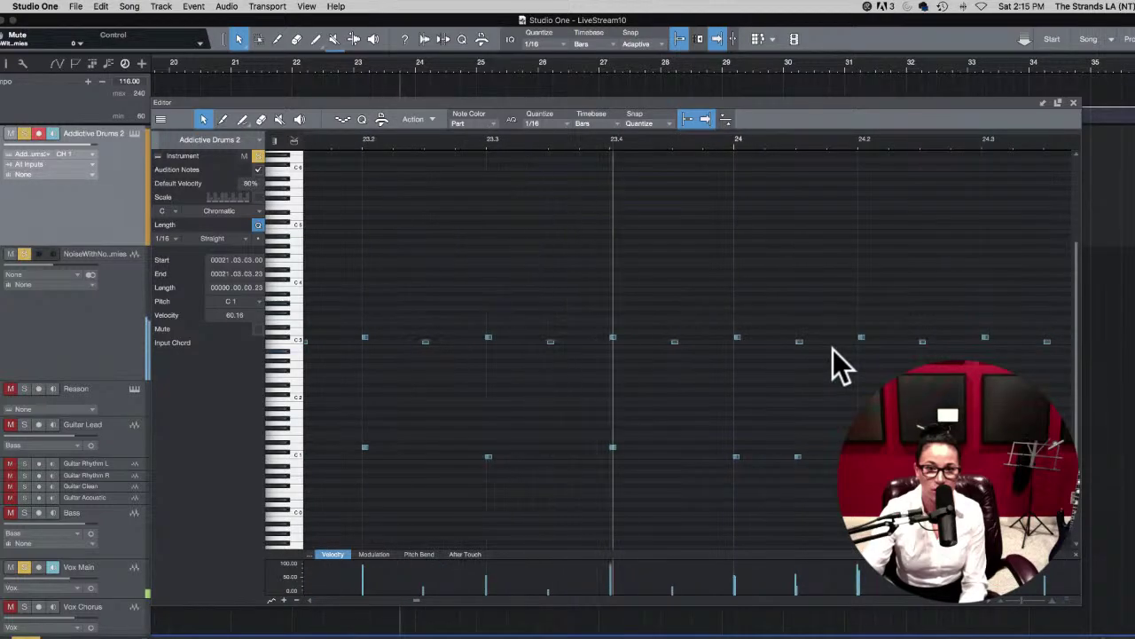
# Step: Draw an extra 1/16 kick note on C1 at 23.3.3 in the Rock Groove (Middle8) clip and play it with the beat
pyautogui.press('space')
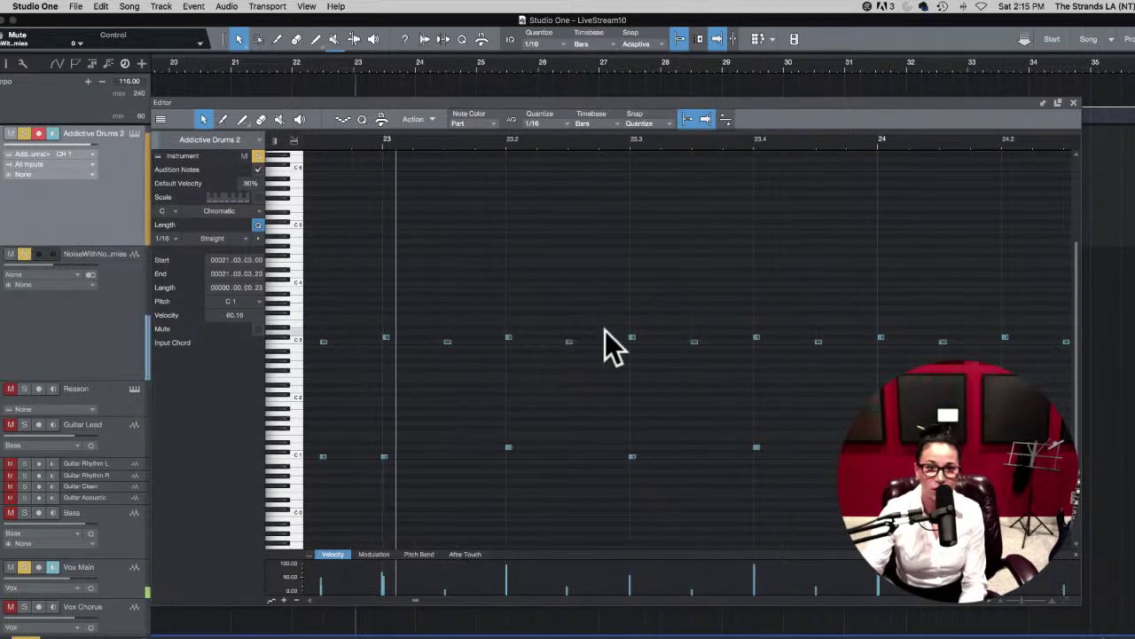
pyautogui.click(675, 456)
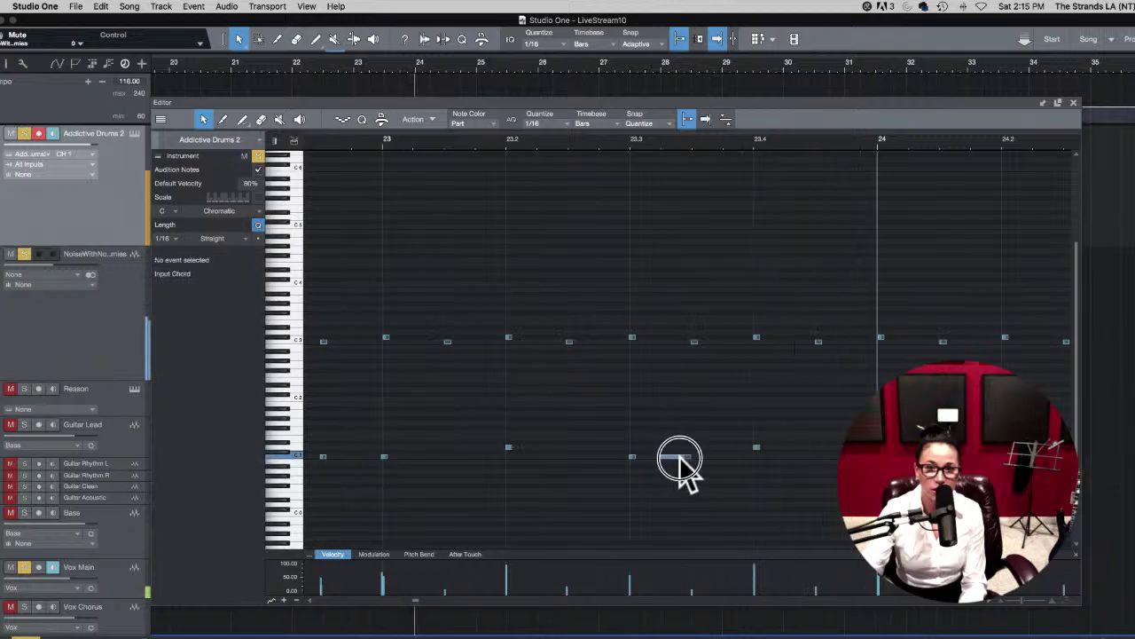
pyautogui.moveTo(675, 457); pyautogui.dragTo(699, 456)
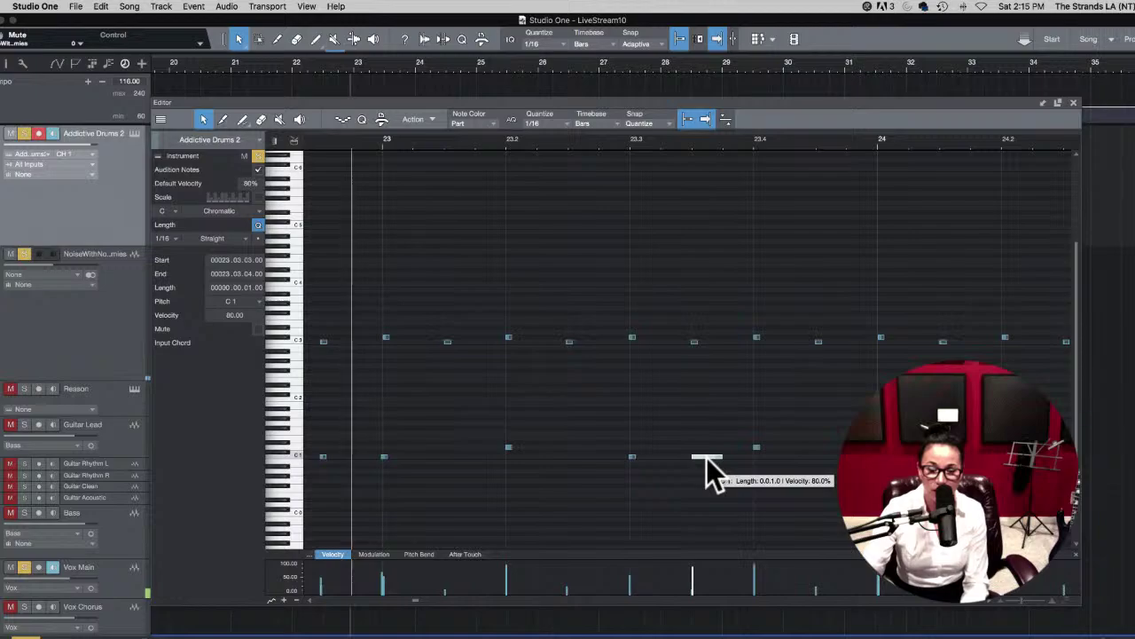
pyautogui.press('space')
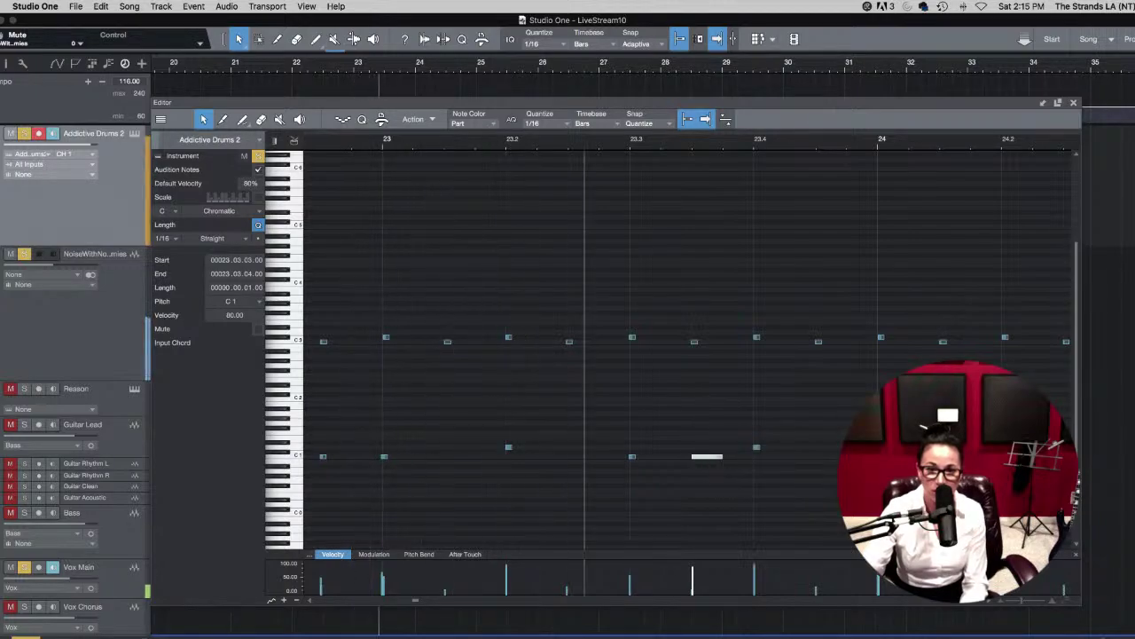
pyautogui.press('space')
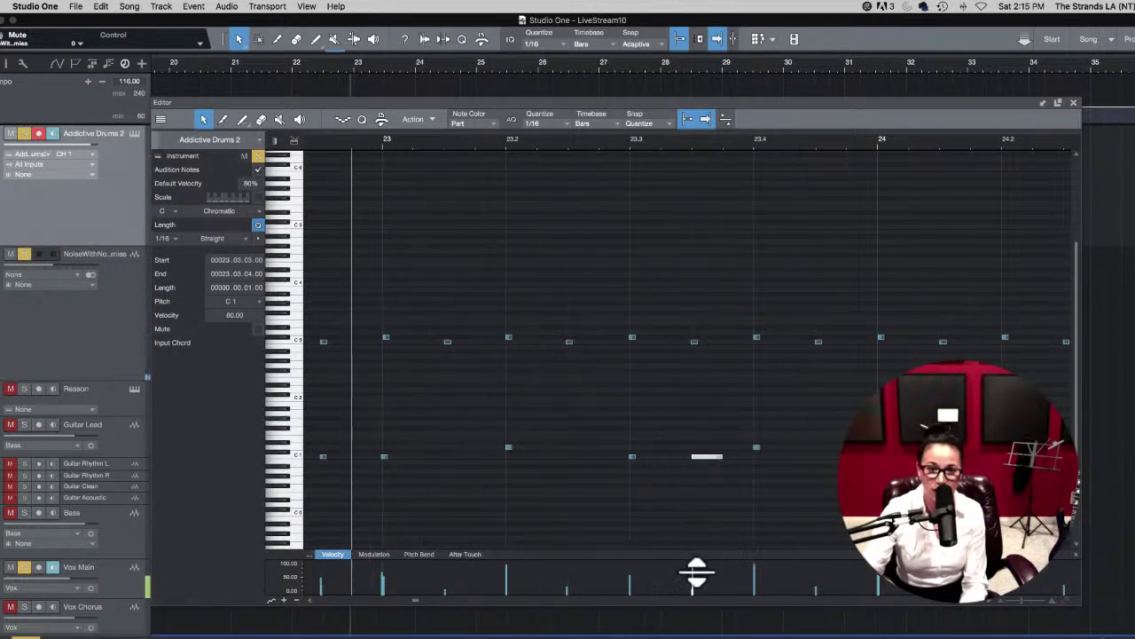
# Step: Set the new C1 kick's velocity to 50, play the beat through it, and close the note editor
pyautogui.moveTo(696, 574); pyautogui.dragTo(690, 577)
pyautogui.press('space')
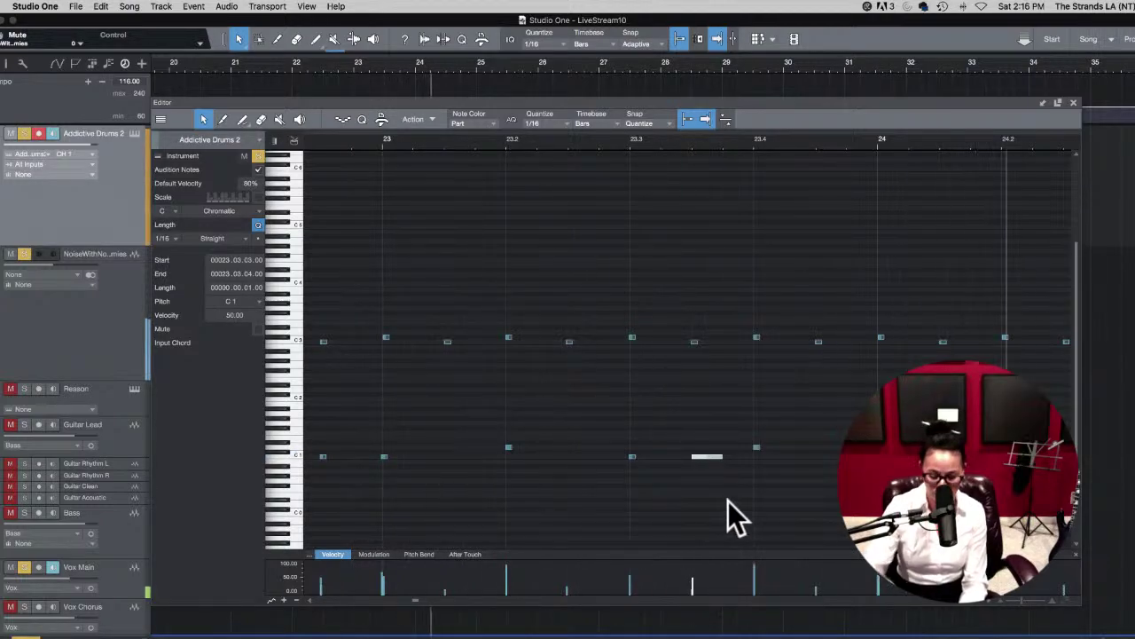
pyautogui.press('w')
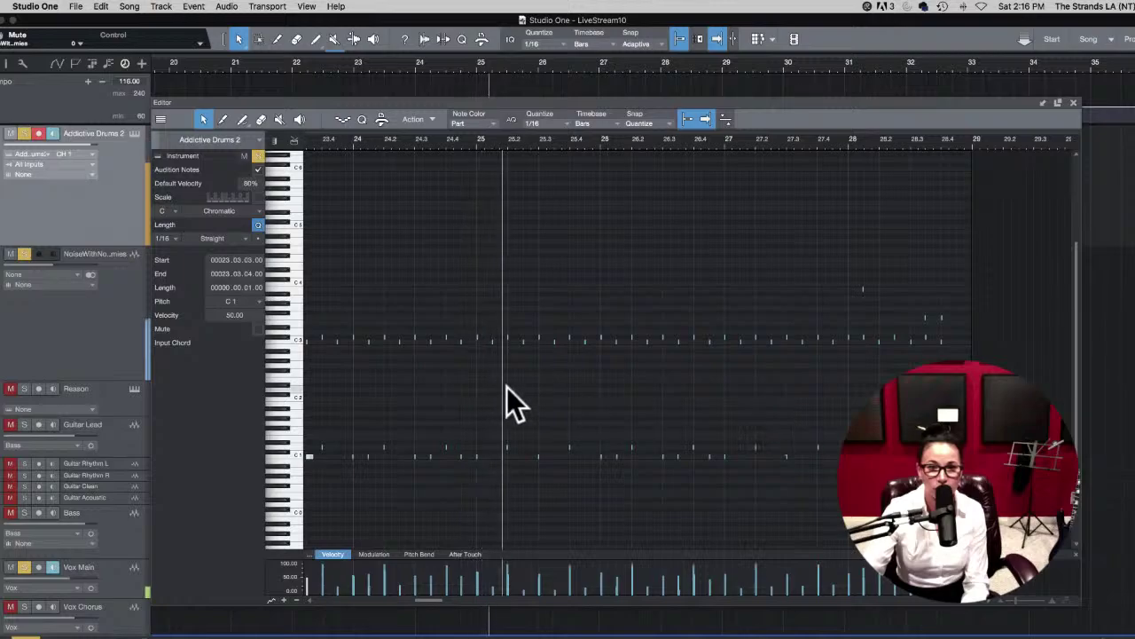
pyautogui.click(1073, 103)
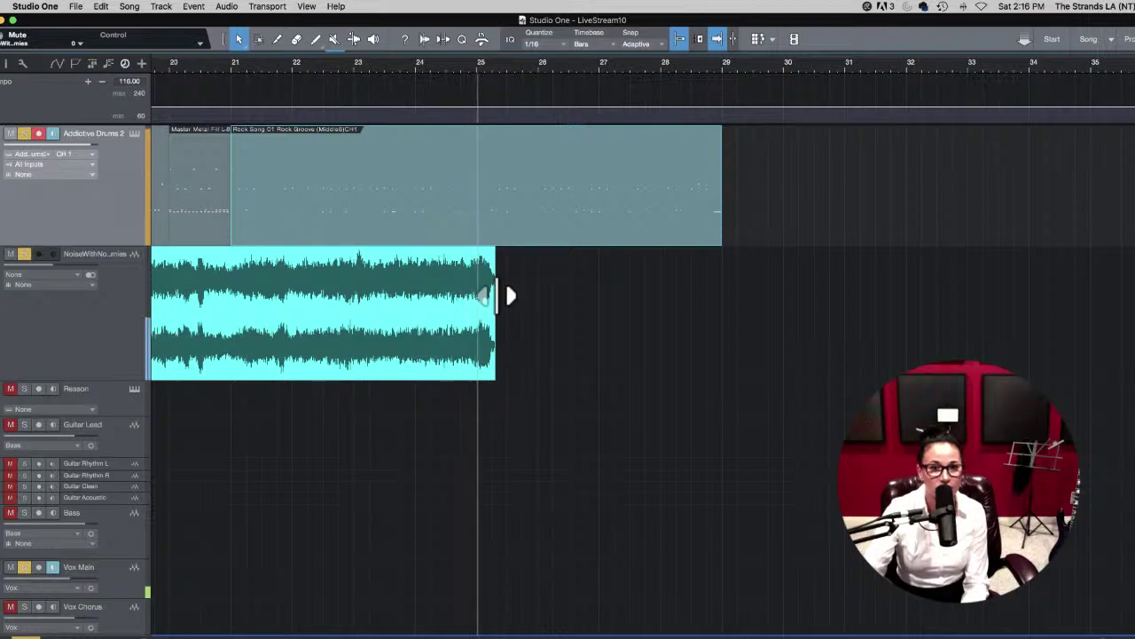
# Step: Split the riff audio clip on the NoiseWithNommies track at bar 21
pyautogui.scroll(4, 410, 263)
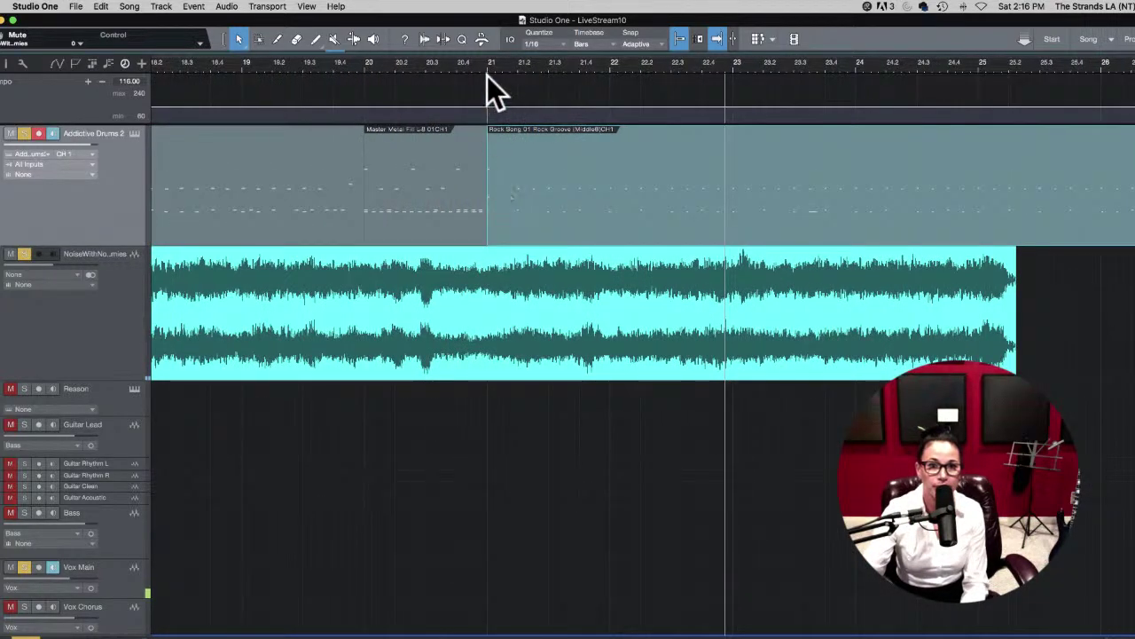
pyautogui.click(488, 71)
pyautogui.press('5')
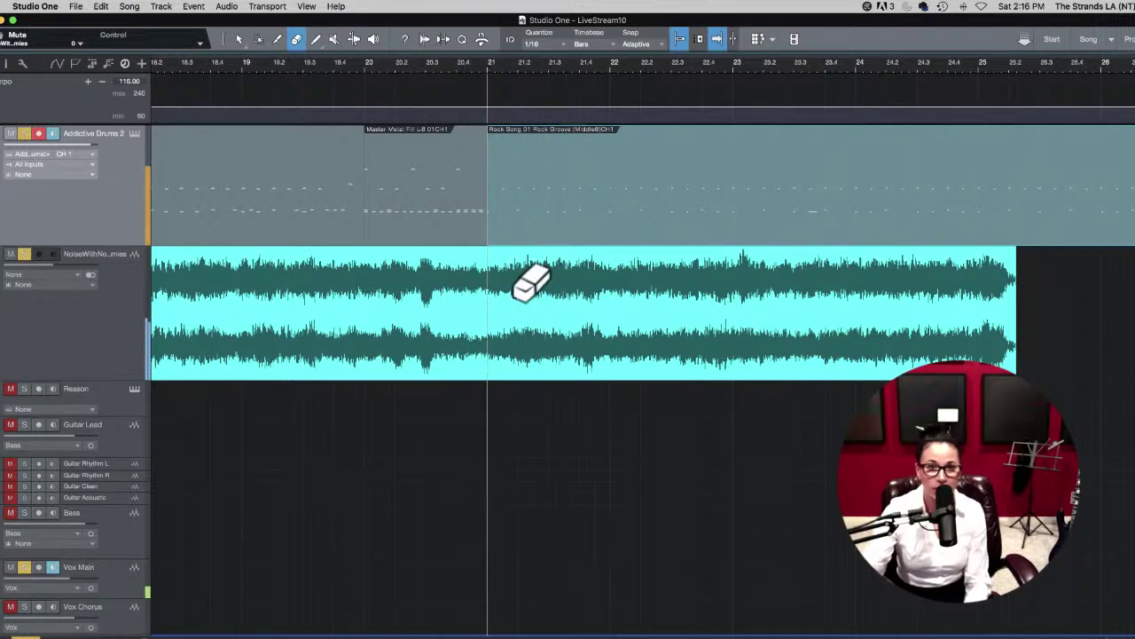
pyautogui.press('4')
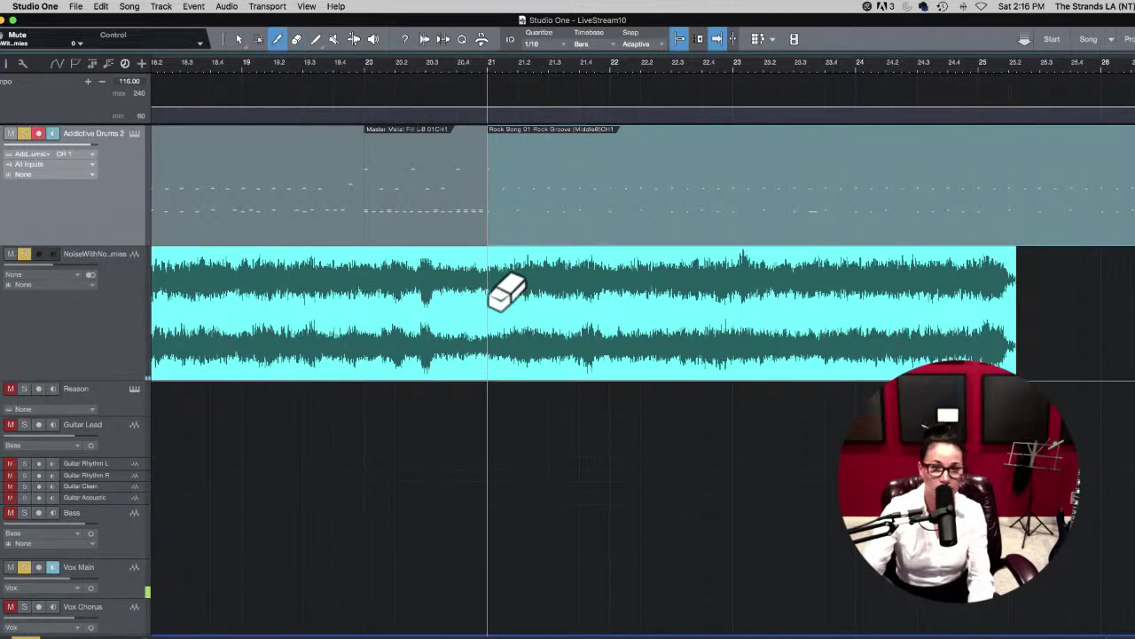
pyautogui.click(487, 310)
pyautogui.press('1')
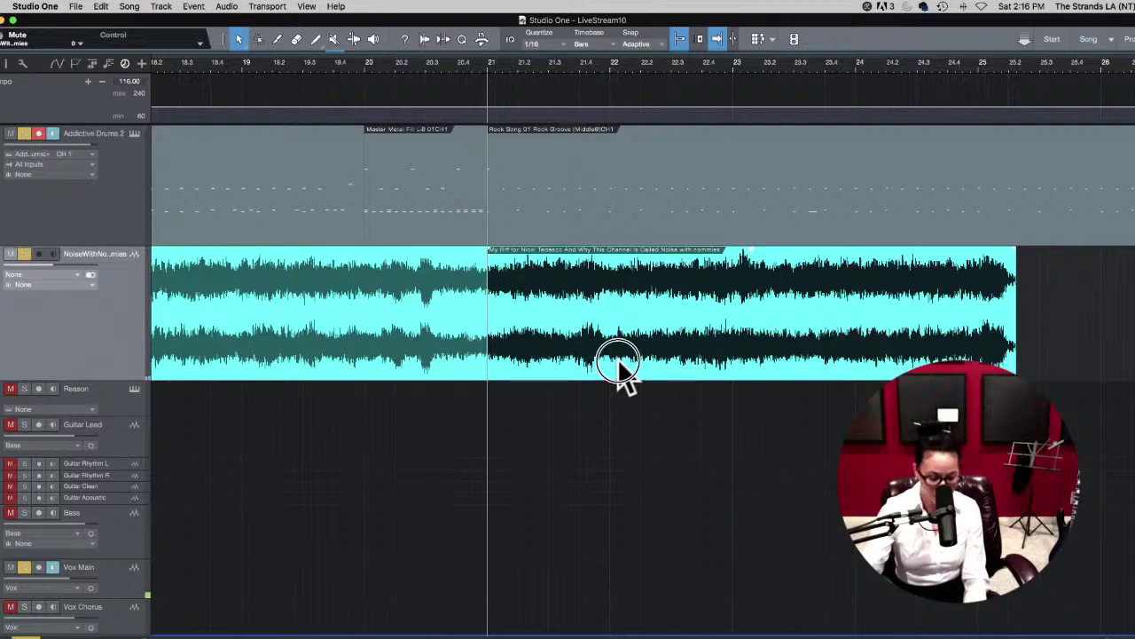
# Step: Play the last bar of the riff audio and trim the clip's end back to bar 25
pyautogui.click(889, 70)
pyautogui.press('space')
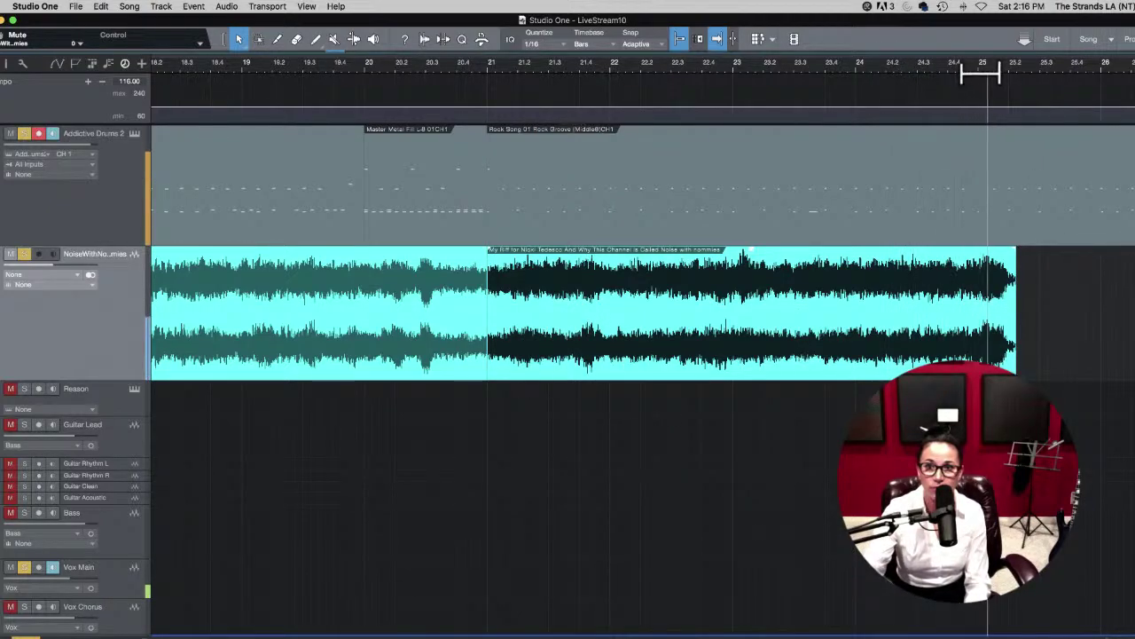
pyautogui.press('space')
pyautogui.moveTo(1018, 335); pyautogui.dragTo(979, 330)
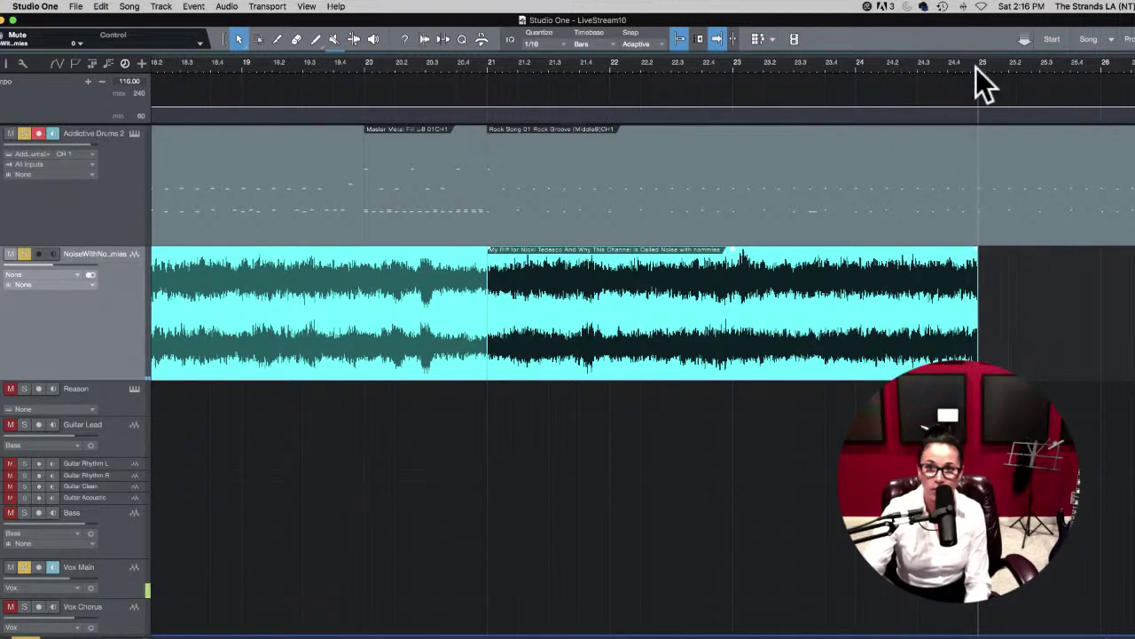
# Step: Duplicate the bar 21 to 25 audio clip so the copy starts at bar 25, and play the song from bar 22
pyautogui.press('d')
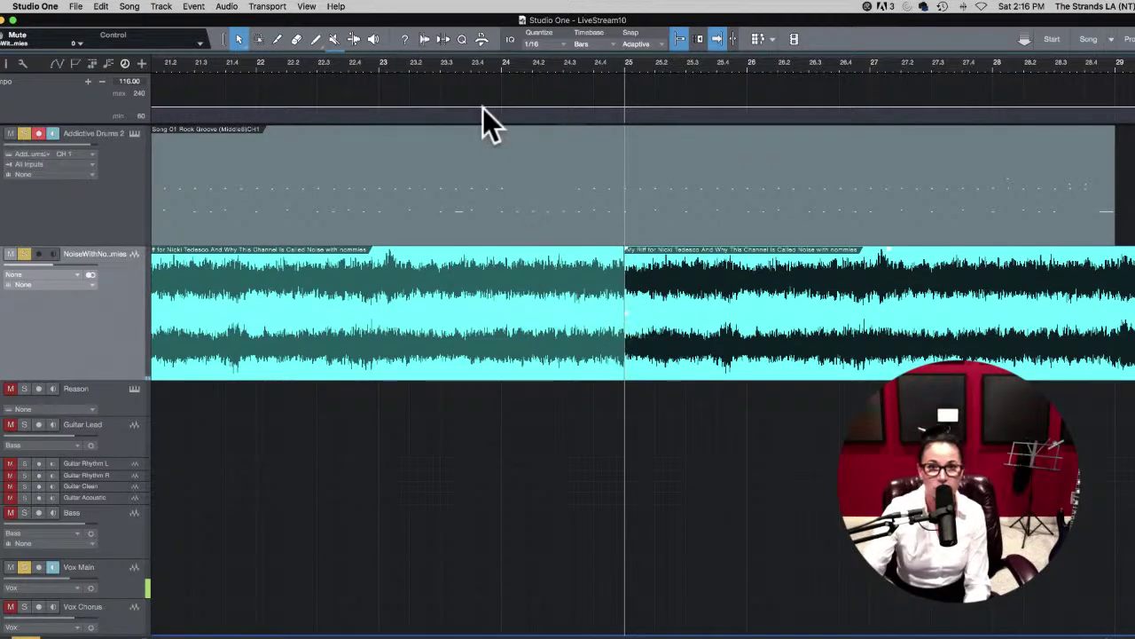
pyautogui.click(341, 72)
pyautogui.click(428, 174)
pyautogui.press('space')
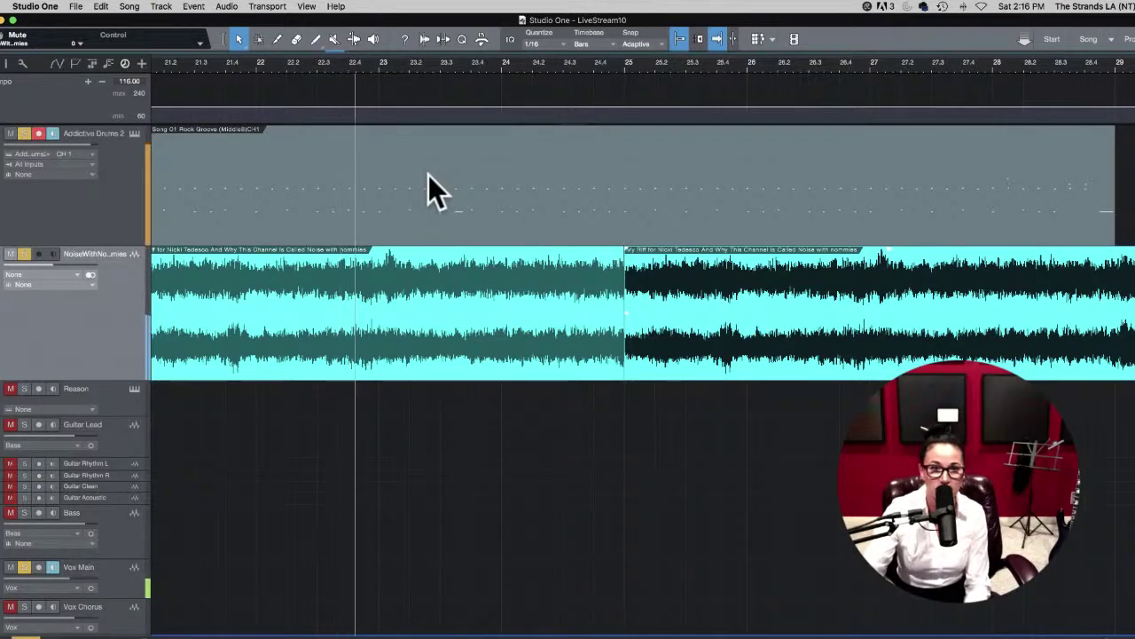
pyautogui.press('space')
# Step: Unsolo the drum track, shift the duplicated audio clip about a 1/16 note later, and play the audio across the join at bar 25
pyautogui.click(23, 133)
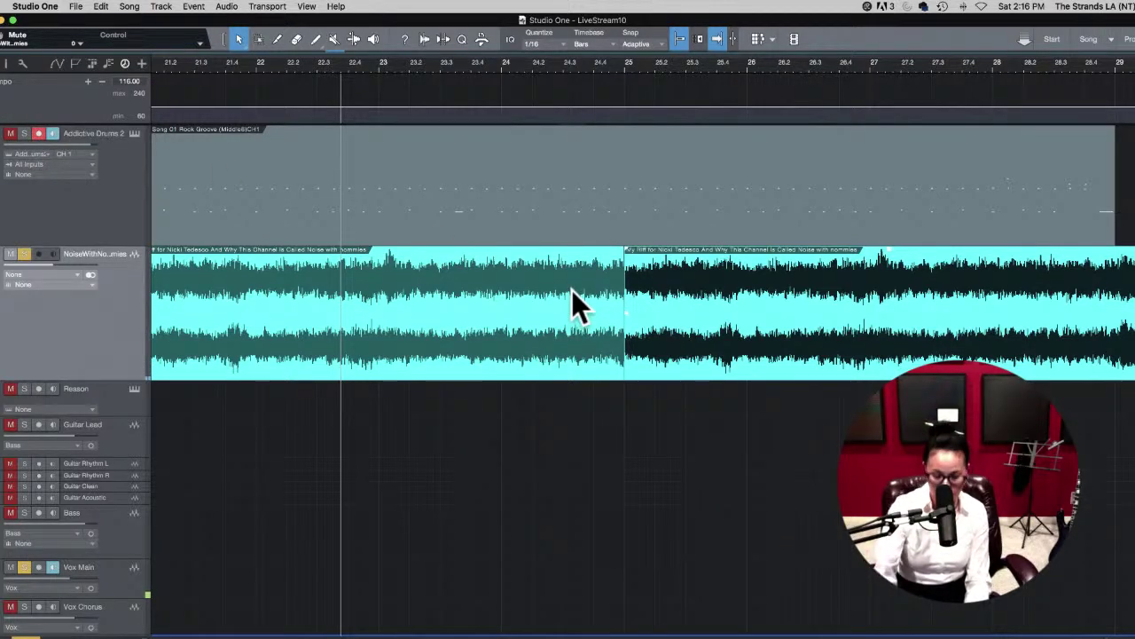
pyautogui.press('e')
pyautogui.press('e')
pyautogui.hscroll(10, 723, 363)
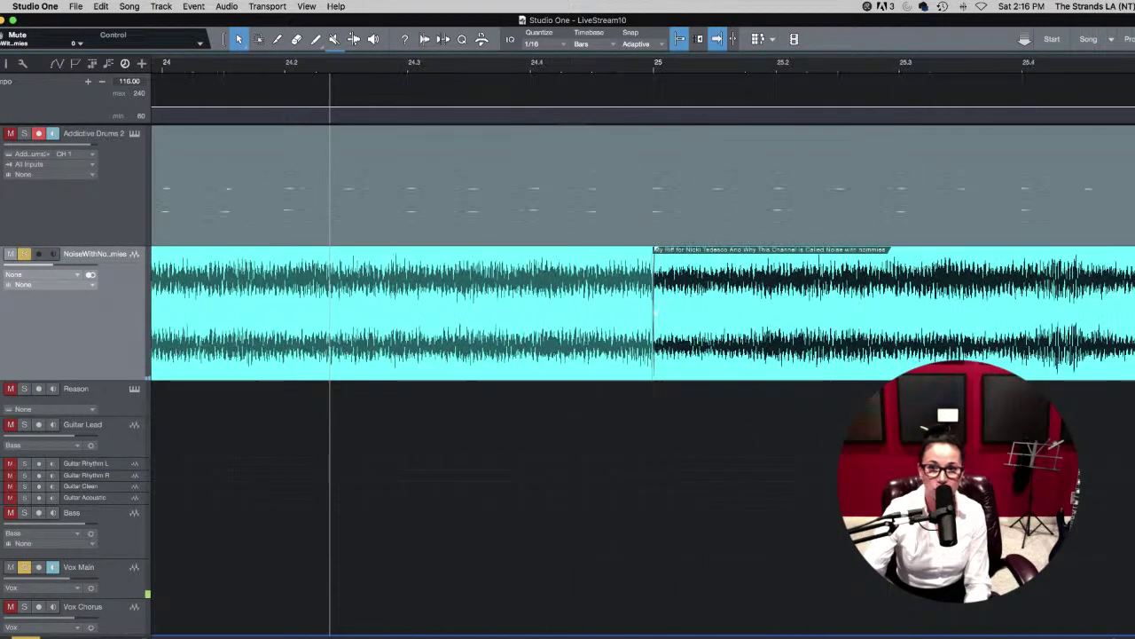
pyautogui.click(767, 359)
pyautogui.hscroll(-10, 662, 340)
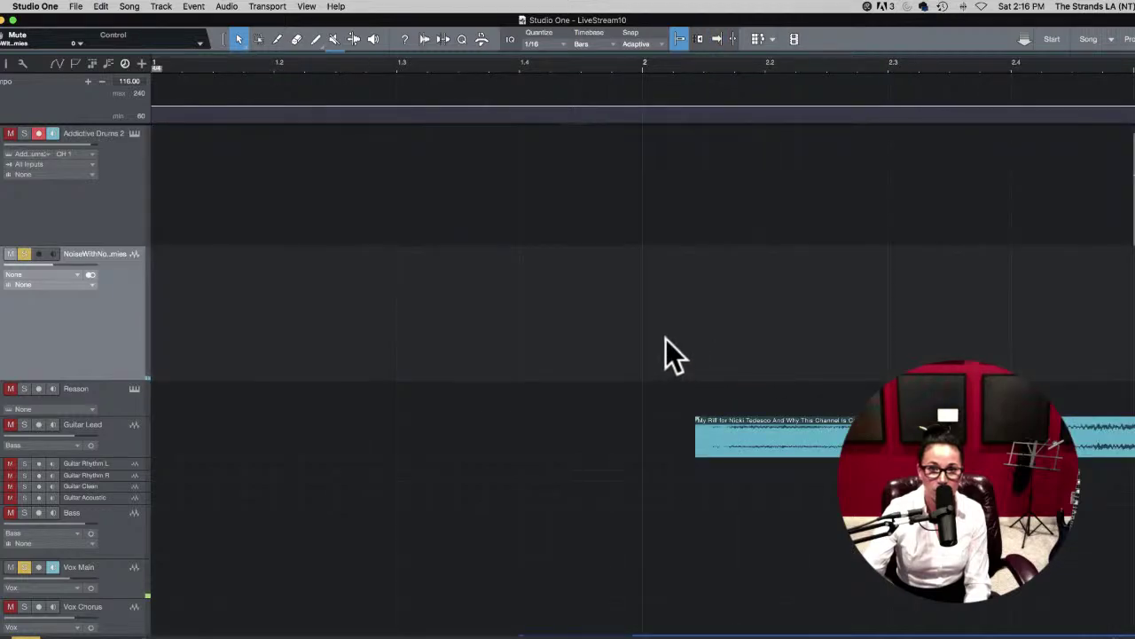
pyautogui.hscroll(-15, 238, 330)
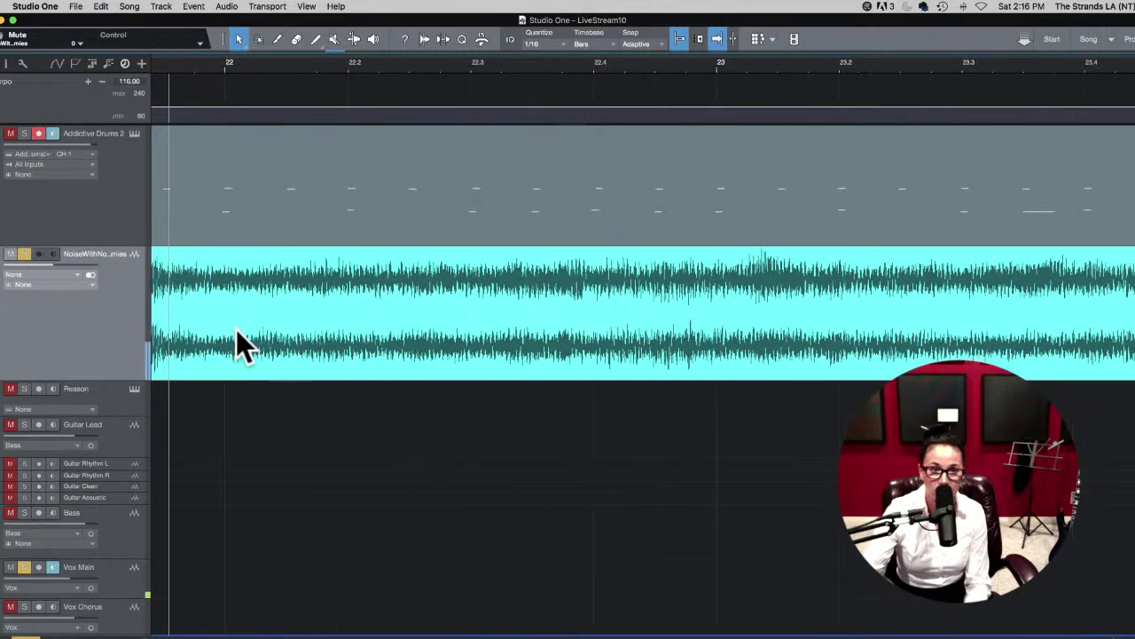
pyautogui.press('w')
pyautogui.press('w')
pyautogui.press('w')
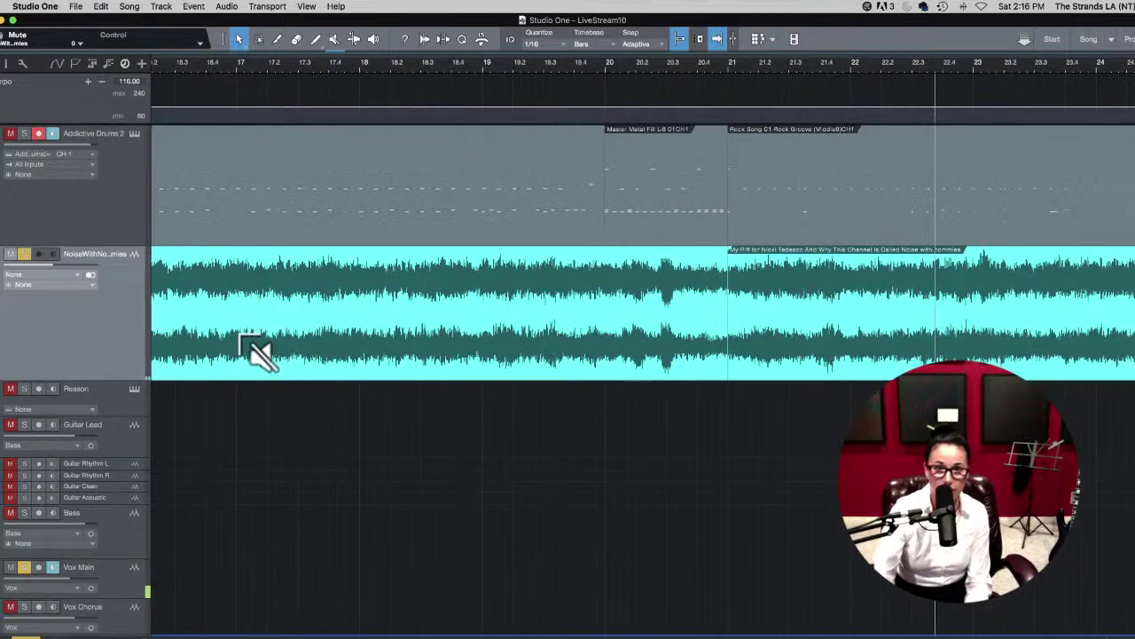
pyautogui.hscroll(5, 818, 181)
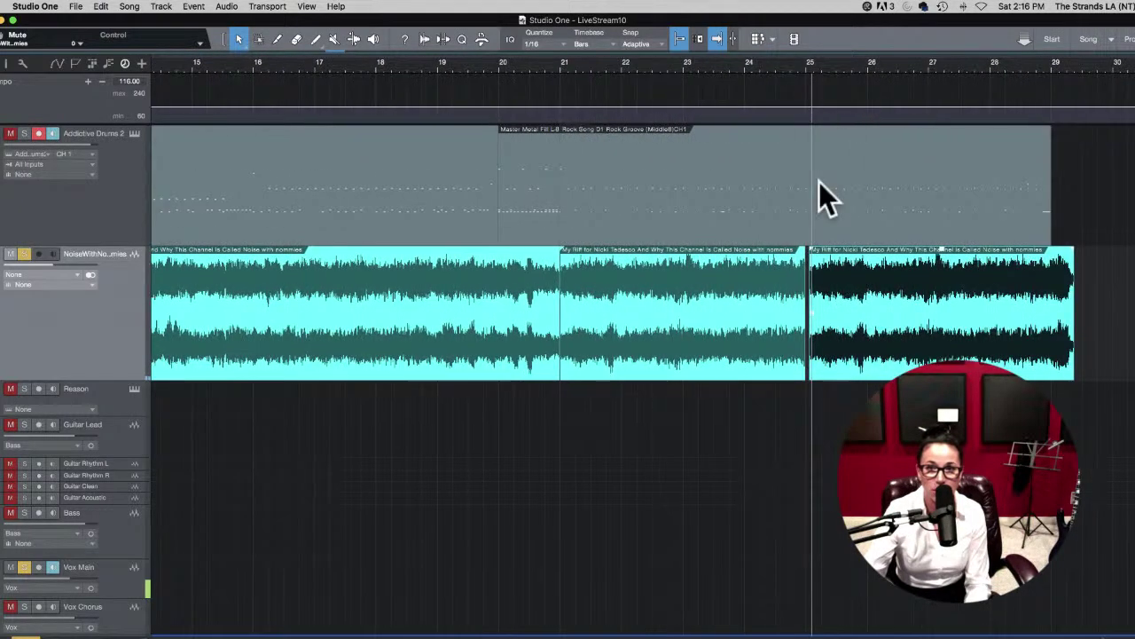
# Step: Extend the audio around bar 25 to close the gap between the first clip and its duplicate
pyautogui.click(798, 66)
pyautogui.press('e')
pyautogui.press('e')
pyautogui.press('e')
pyautogui.press('e')
pyautogui.press('e')
pyautogui.press('e')
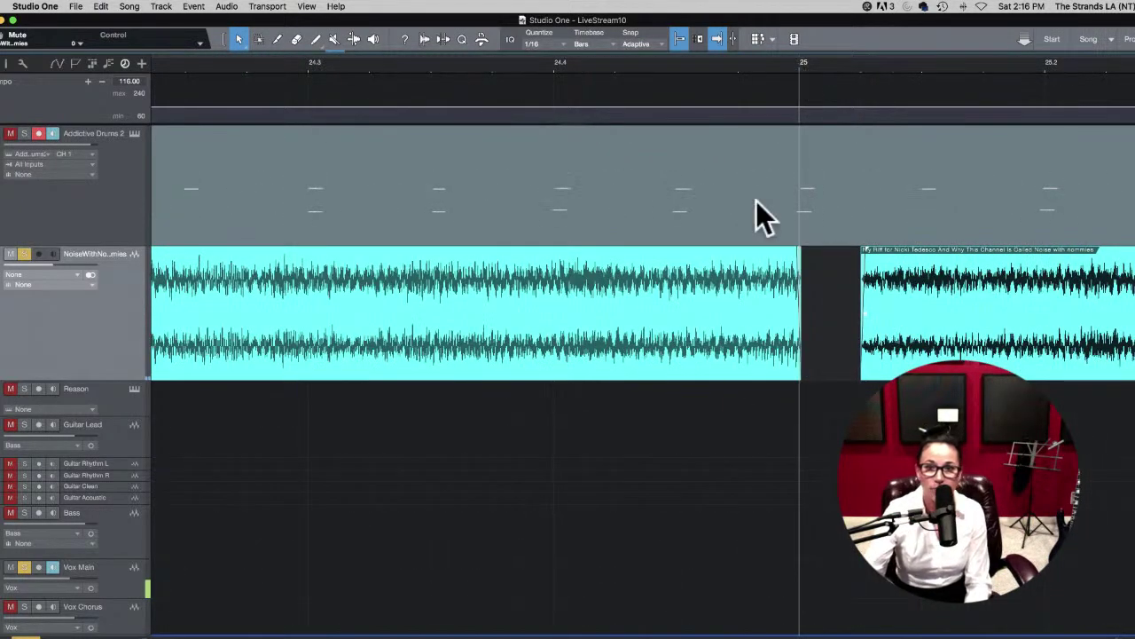
pyautogui.moveTo(803, 359); pyautogui.dragTo(831, 362)
# Step: Play the joined audio from beat 24.3 and solo the drum track again to hear both through to the end
pyautogui.press('Home')
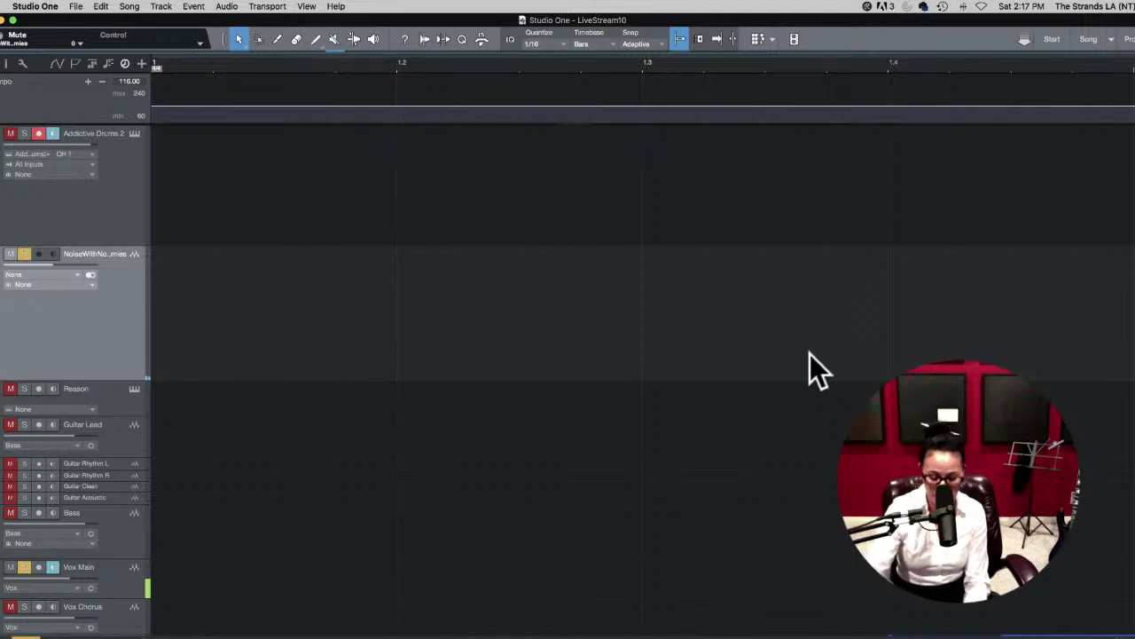
pyautogui.press('w')
pyautogui.hscroll(10, 820, 364)
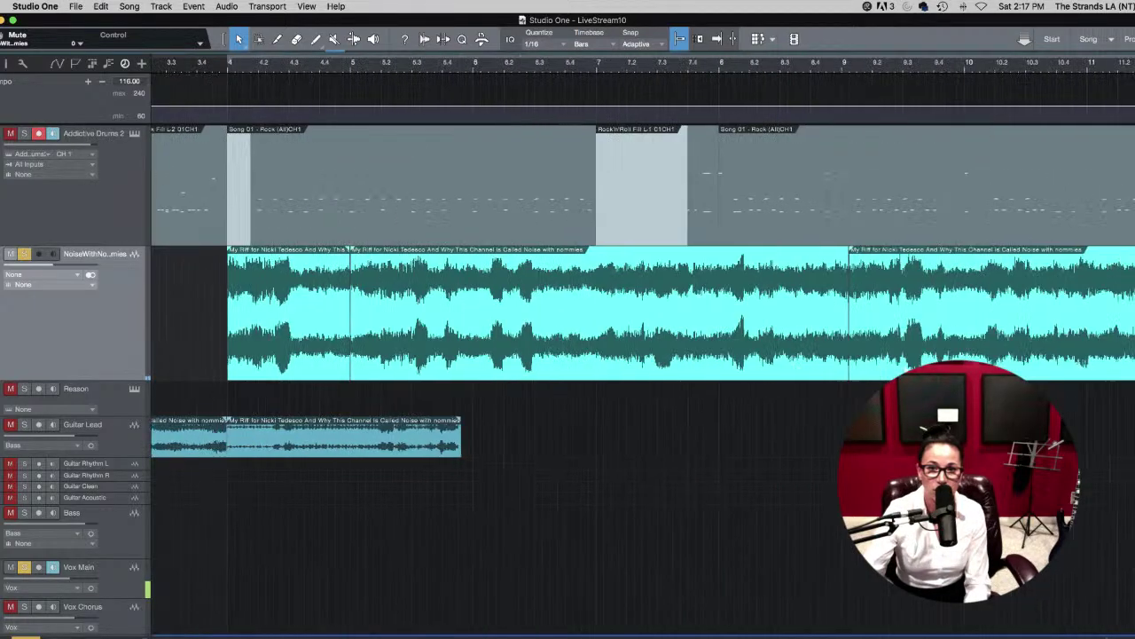
pyautogui.hscroll(5, 917, 360)
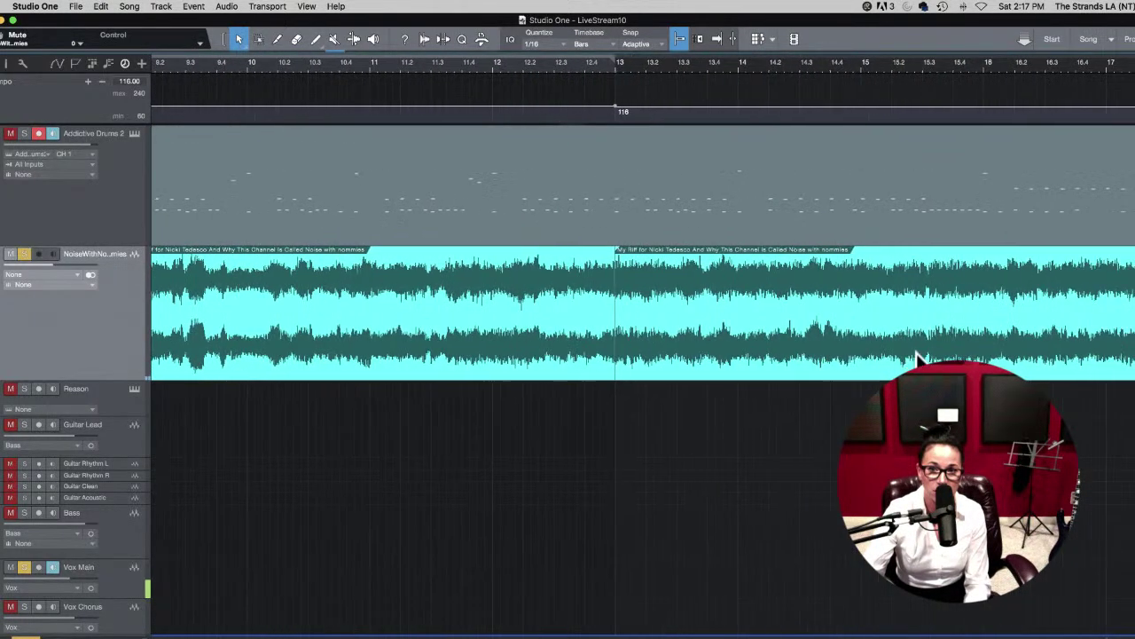
pyautogui.press('z')
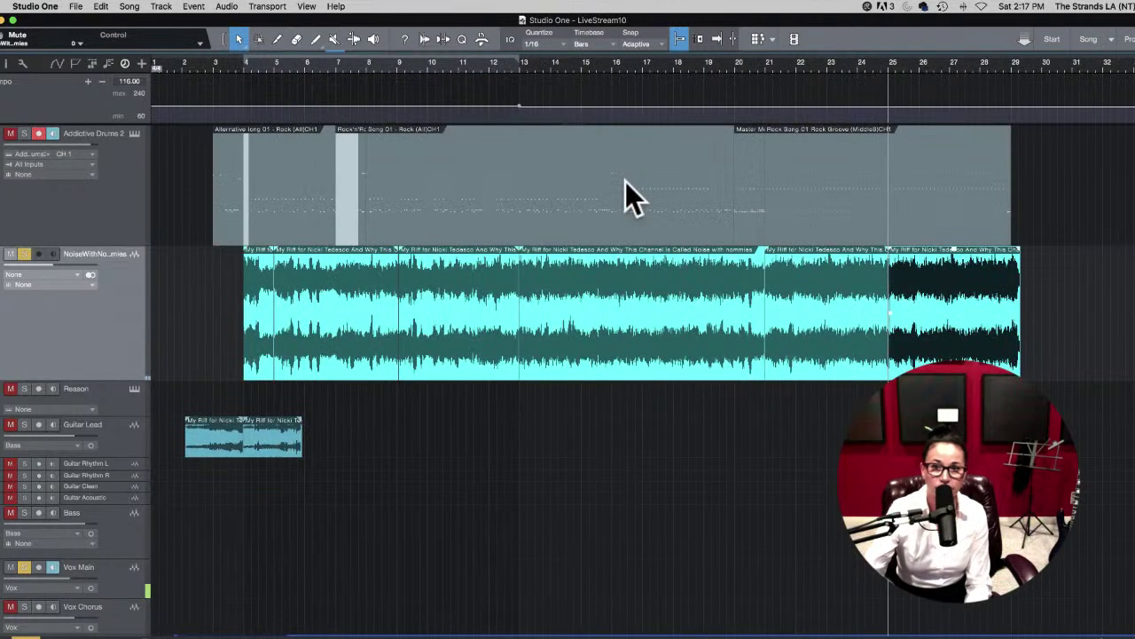
pyautogui.click(873, 60)
pyautogui.press('f')
pyautogui.press('e')
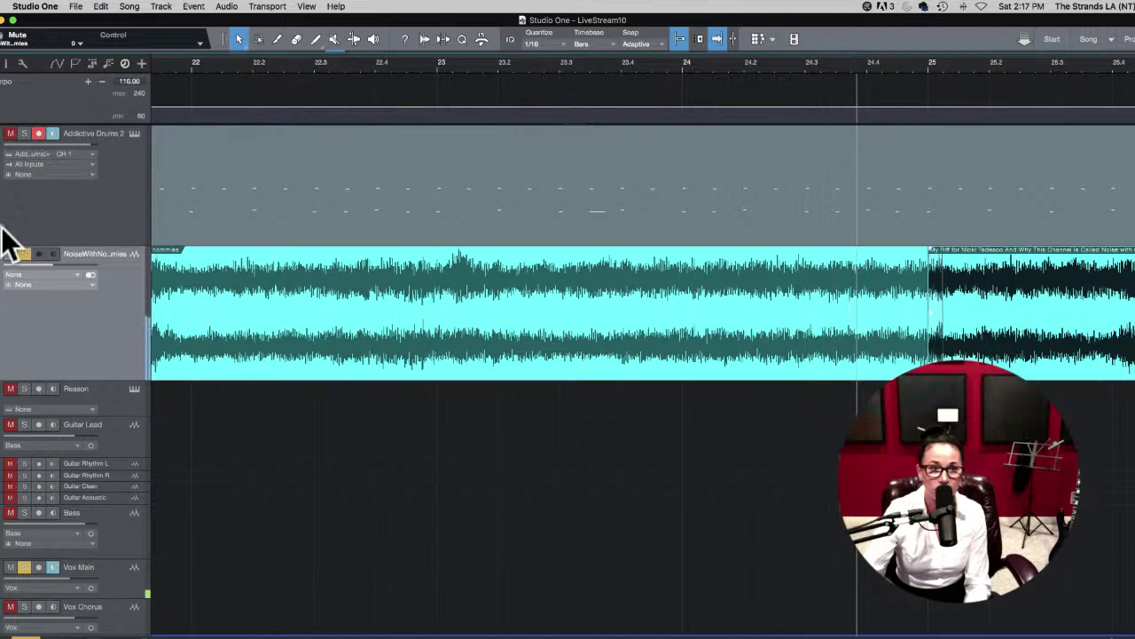
pyautogui.click(24, 134)
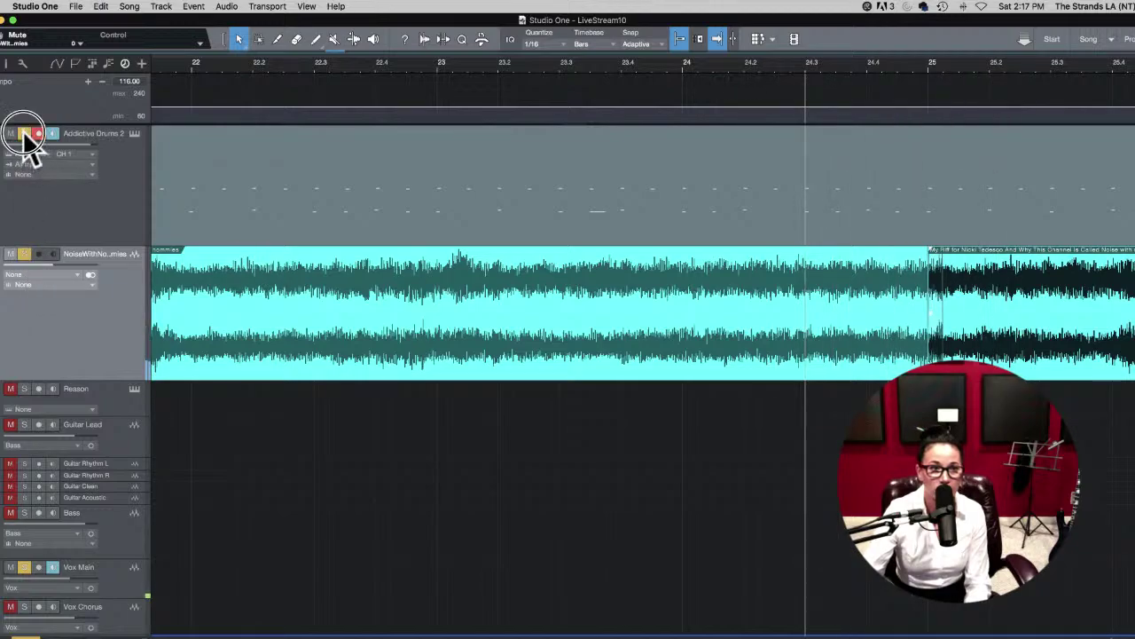
pyautogui.press('z')
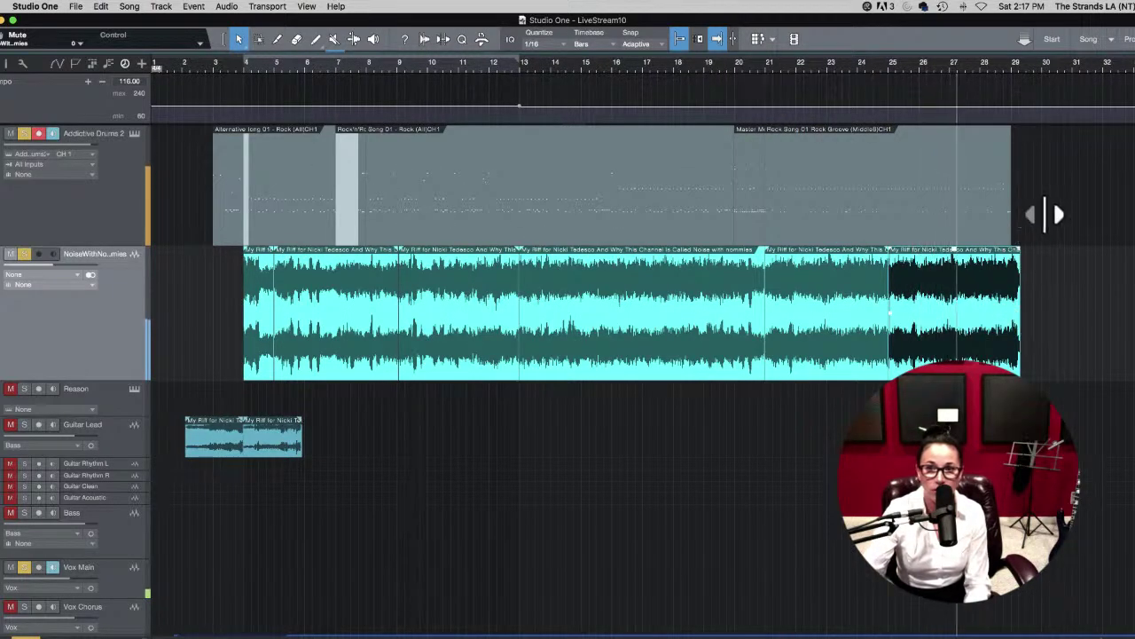
pyautogui.hscroll(2, 1041, 277)
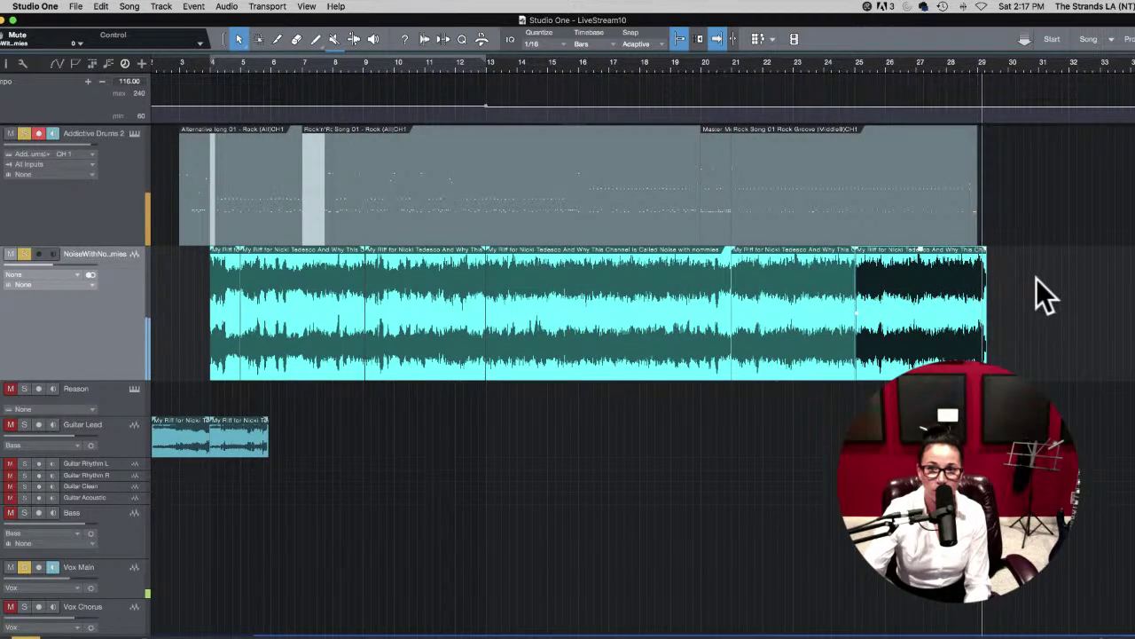
pyautogui.press('space')
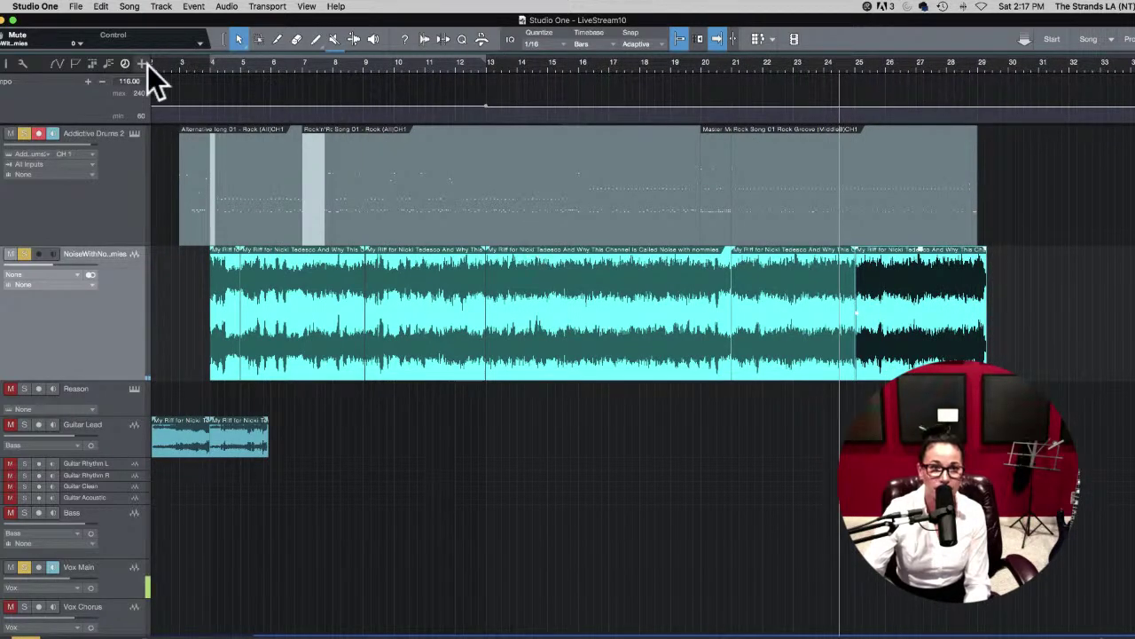
# Step: Save the song, play the whole arrangement from just before bar 3, and return the playback position there
pyautogui.press('super+s')
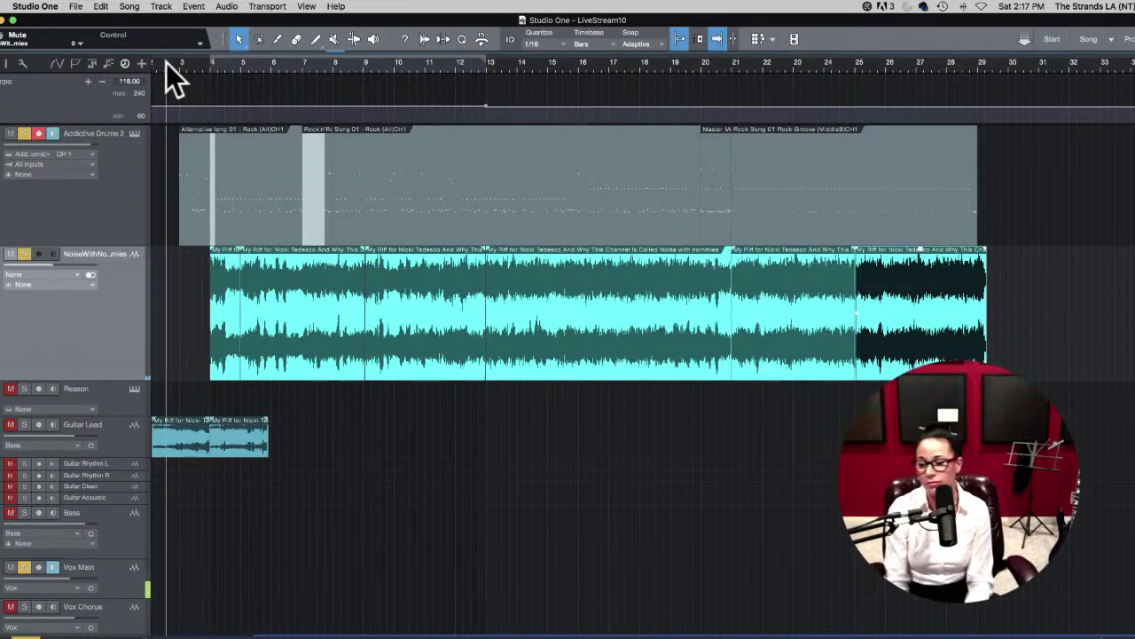
pyautogui.press('space')
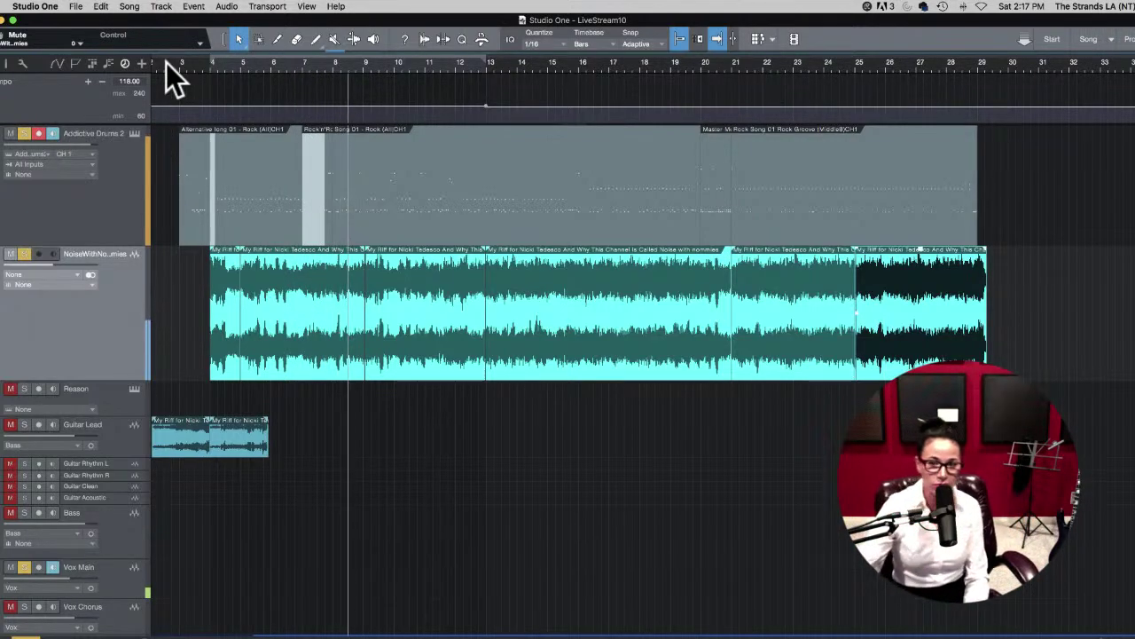
pyautogui.click(166, 62)
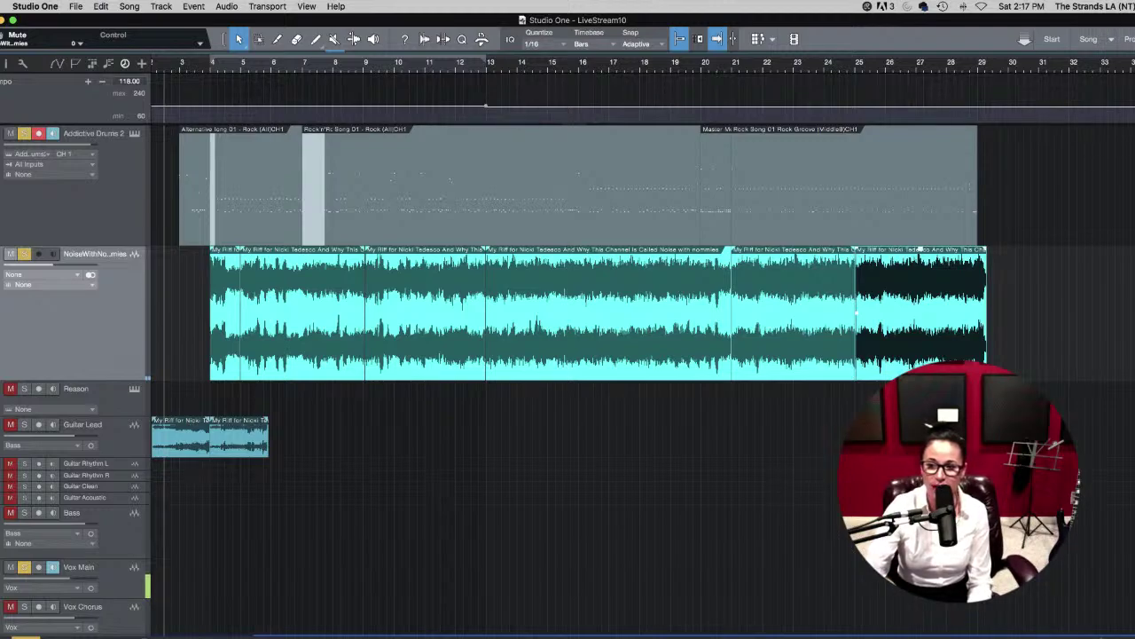
# Step: Inspect the drum fill at bar 20 and the groove's start at bar 21 by moving the playback position along them
pyautogui.click(700, 67)
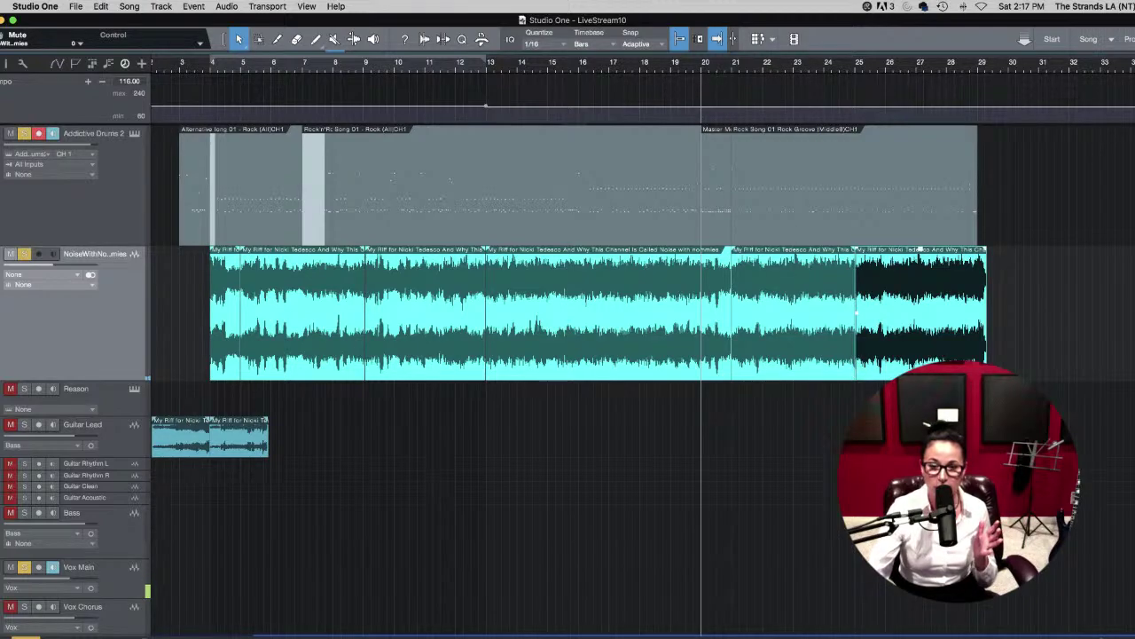
pyautogui.moveTo(718, 67); pyautogui.dragTo(683, 67)
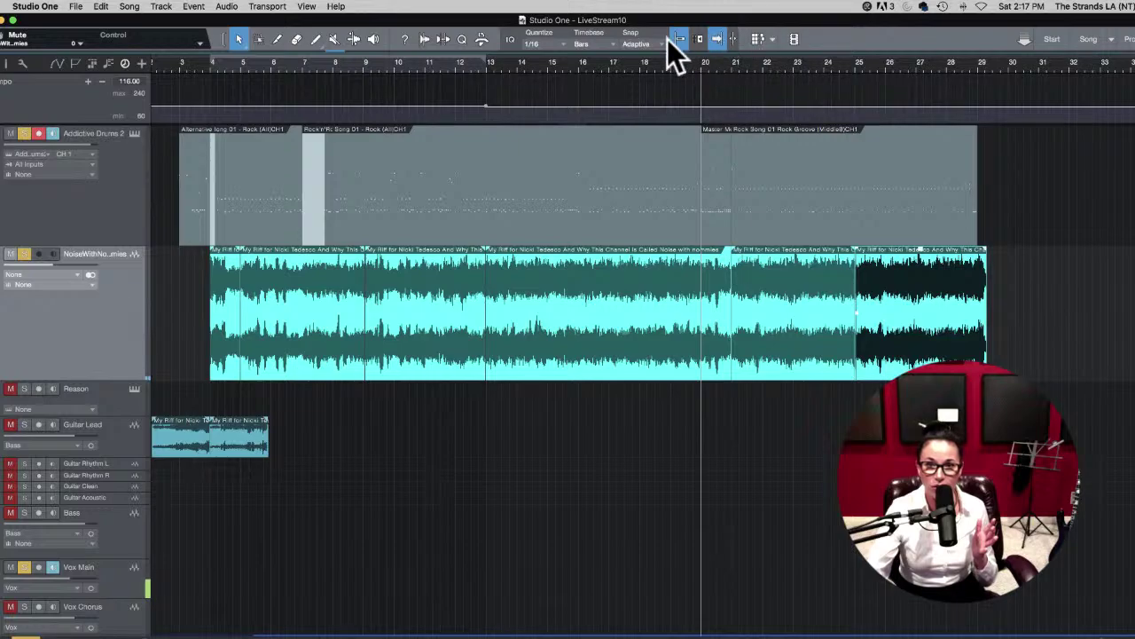
pyautogui.click(717, 40)
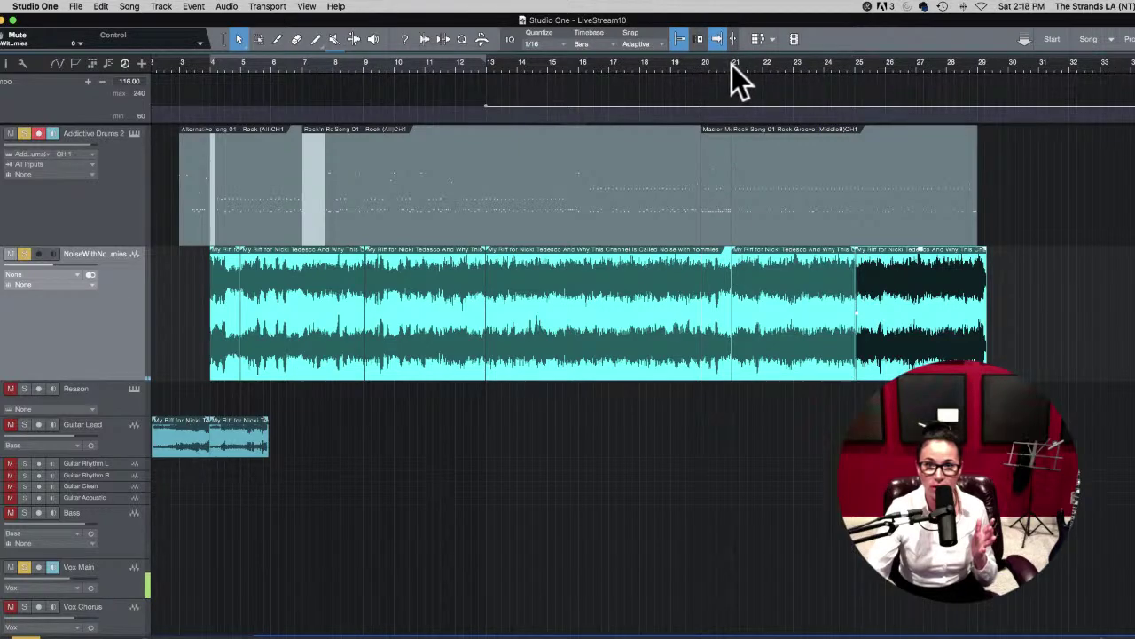
pyautogui.click(732, 65)
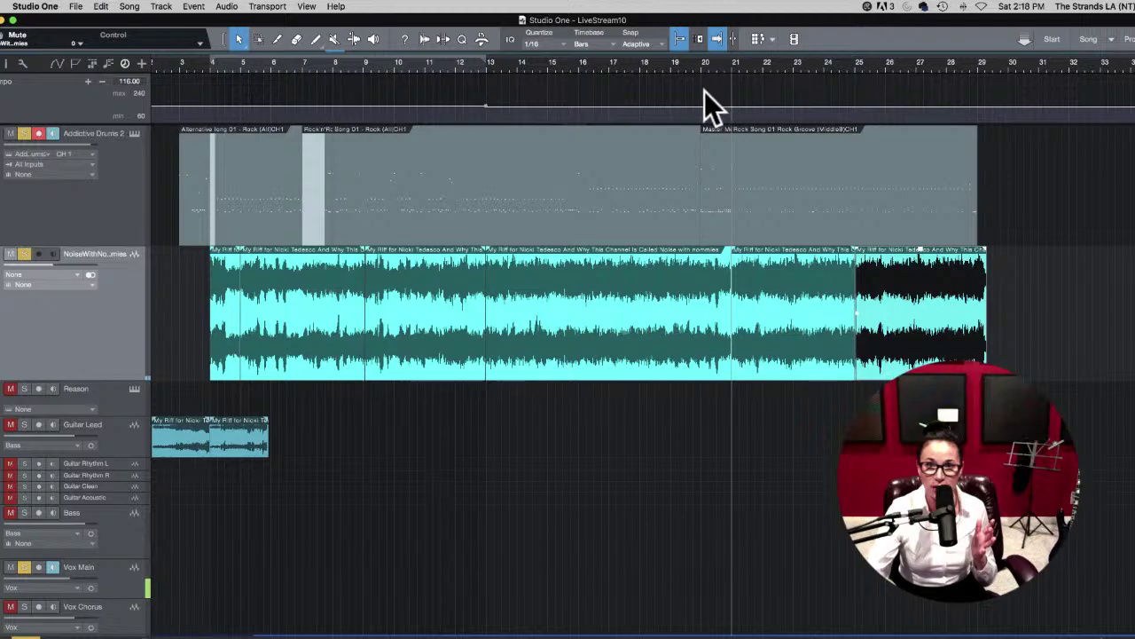
pyautogui.click(703, 62)
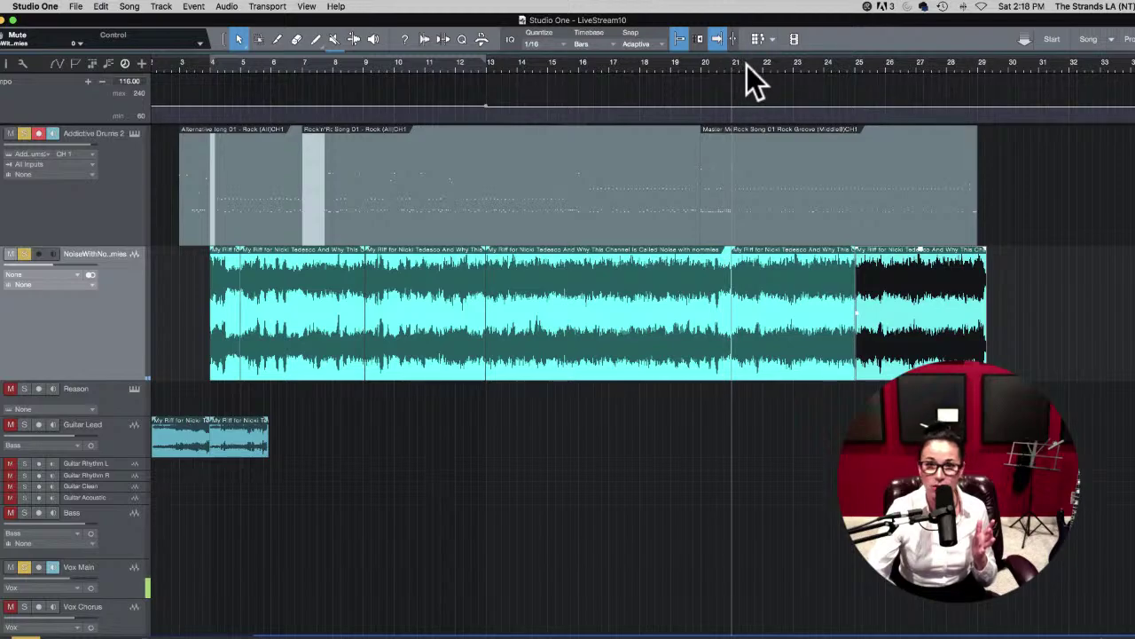
pyautogui.scroll(4, 745, 64)
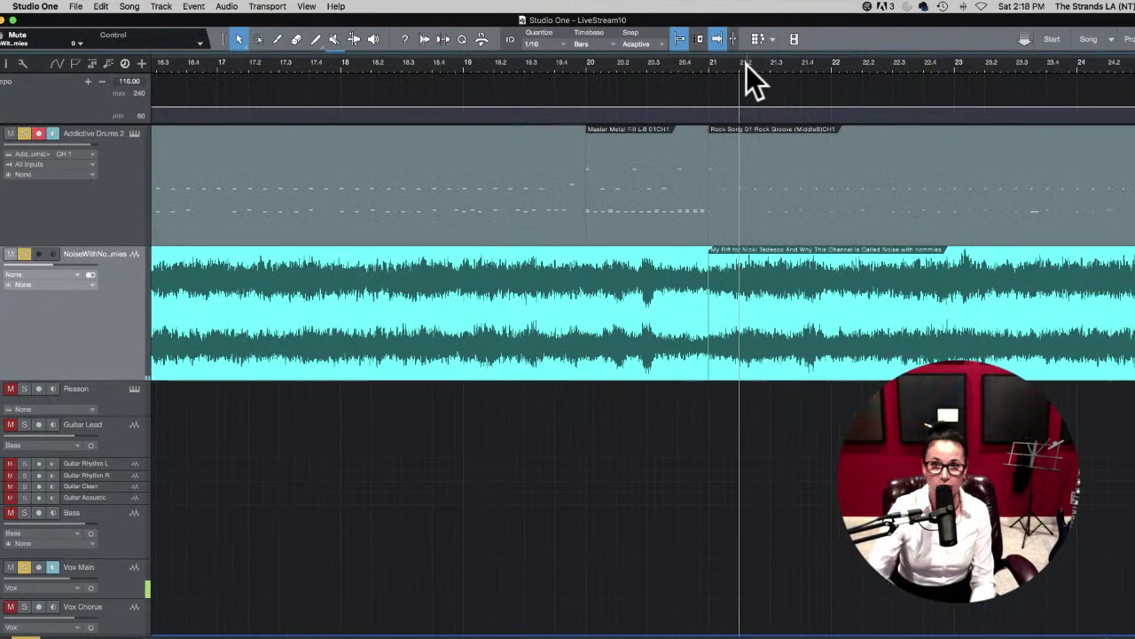
pyautogui.click(748, 66)
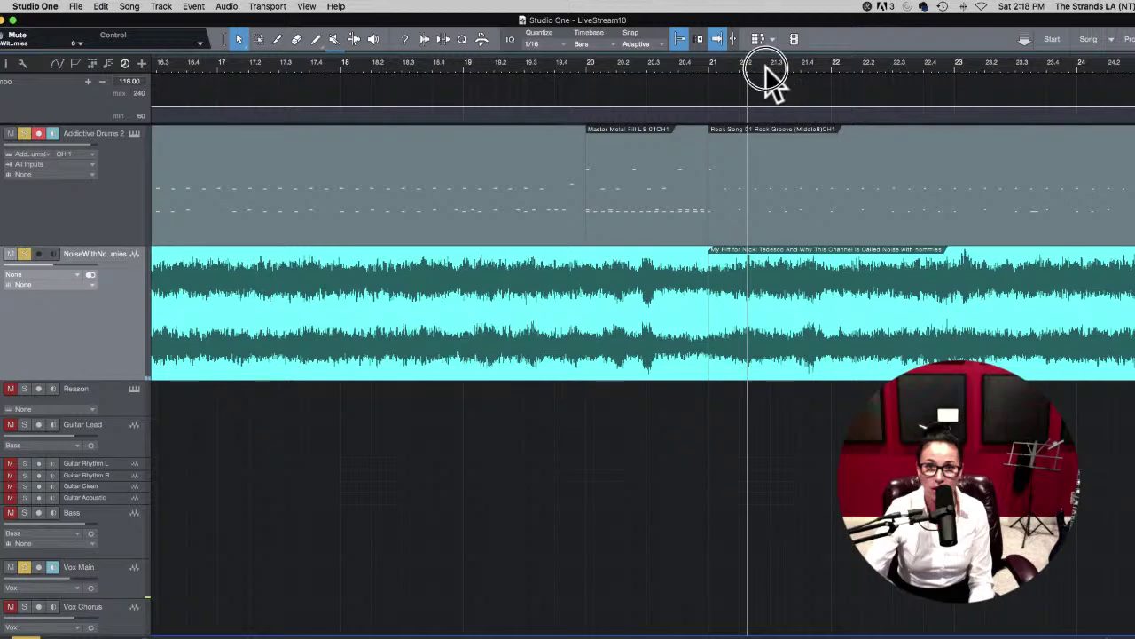
pyautogui.moveTo(766, 67); pyautogui.dragTo(817, 68)
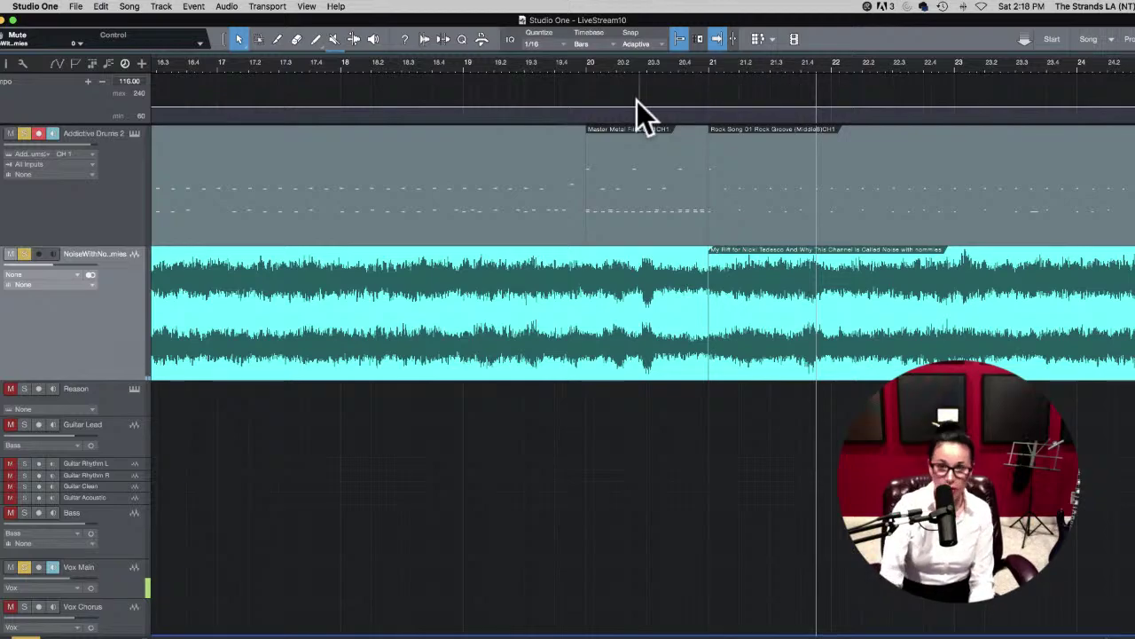
# Step: Trace the section across the whole arrangement by placing the playback position at bars 20, 21, 22 and 25
pyautogui.press('z')
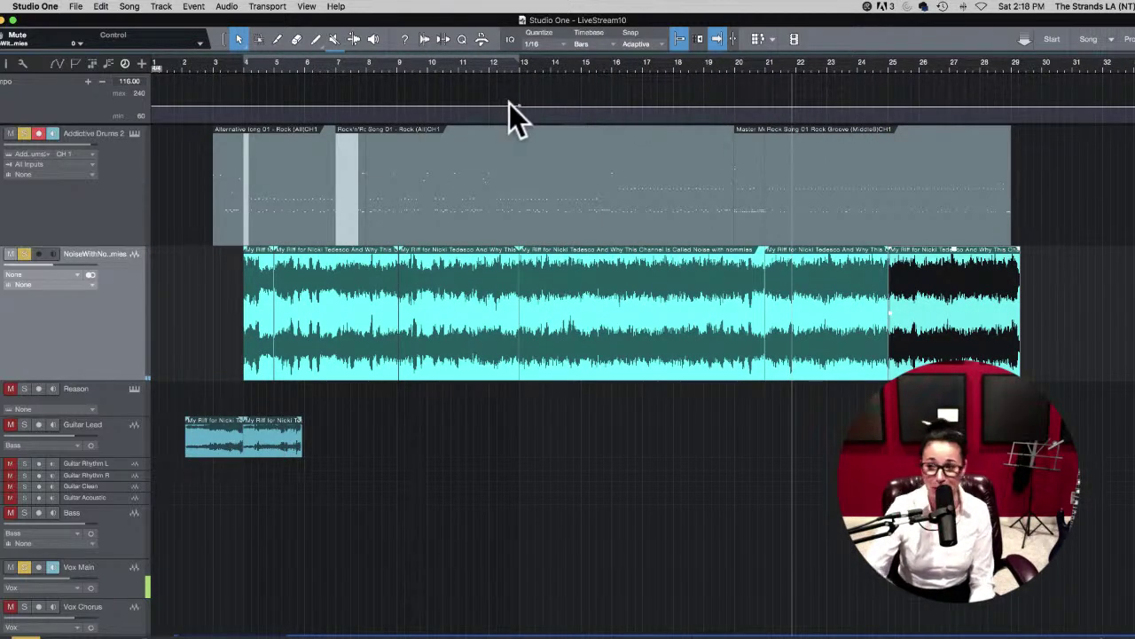
pyautogui.click(735, 64)
pyautogui.click(766, 66)
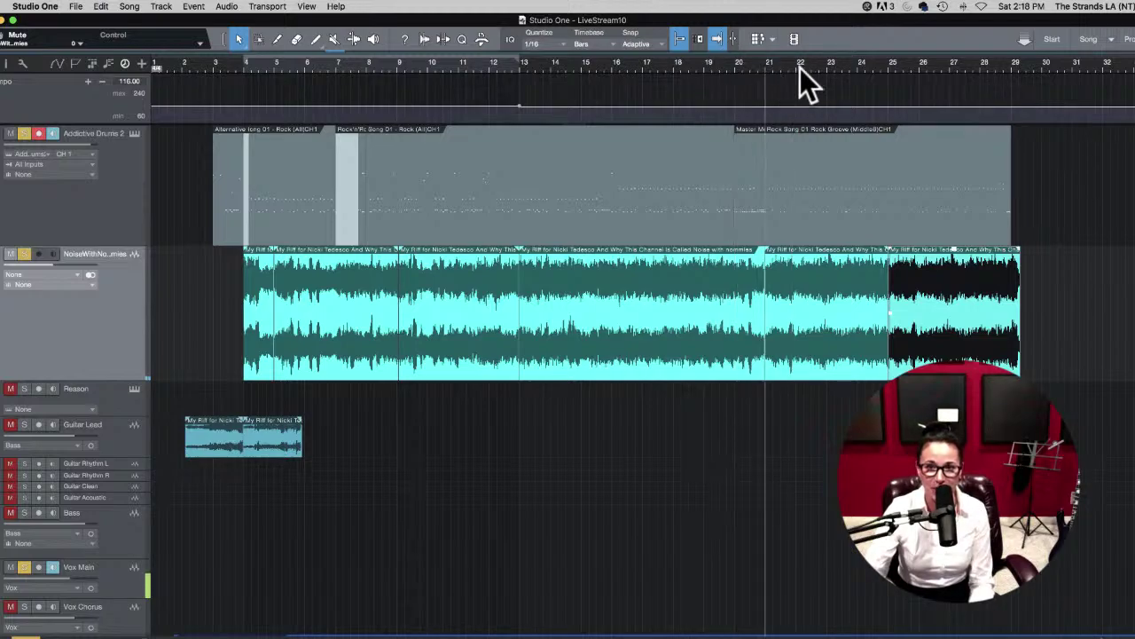
pyautogui.click(798, 68)
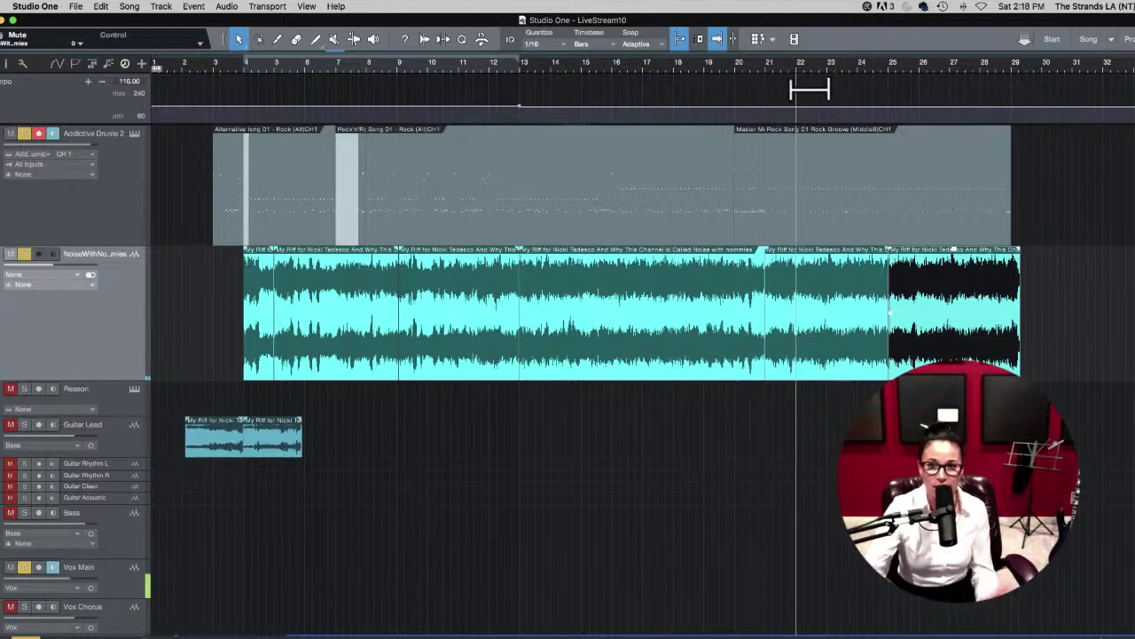
pyautogui.click(887, 69)
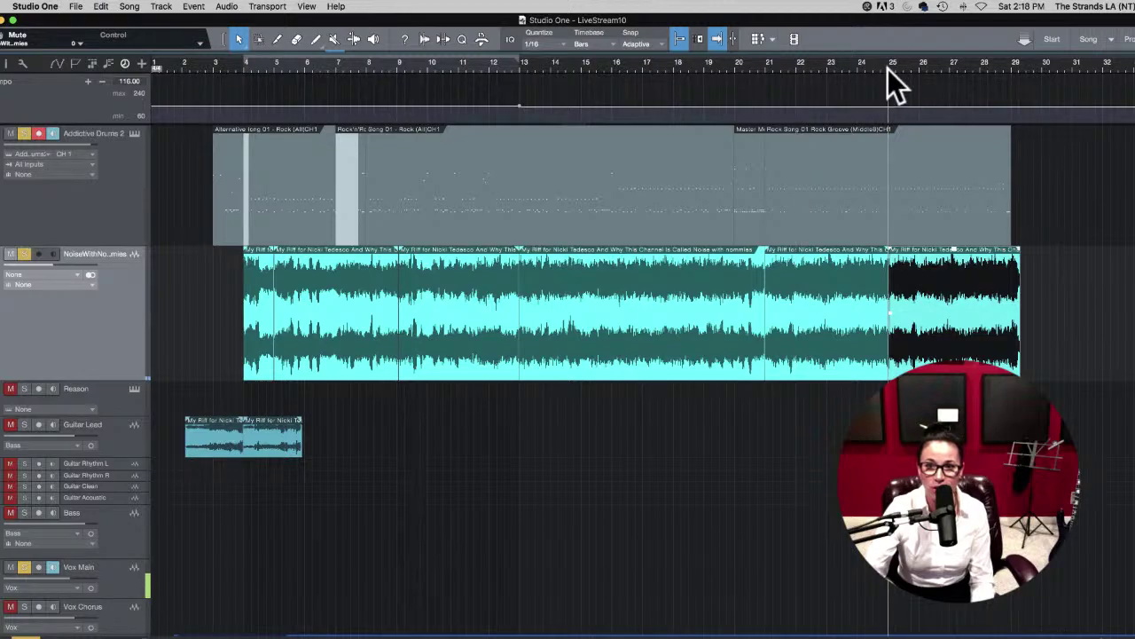
# Step: Play the section from bar 21, set the loop range from bar 21 to bar 25, and place the playback position at bar 25
pyautogui.click(758, 66)
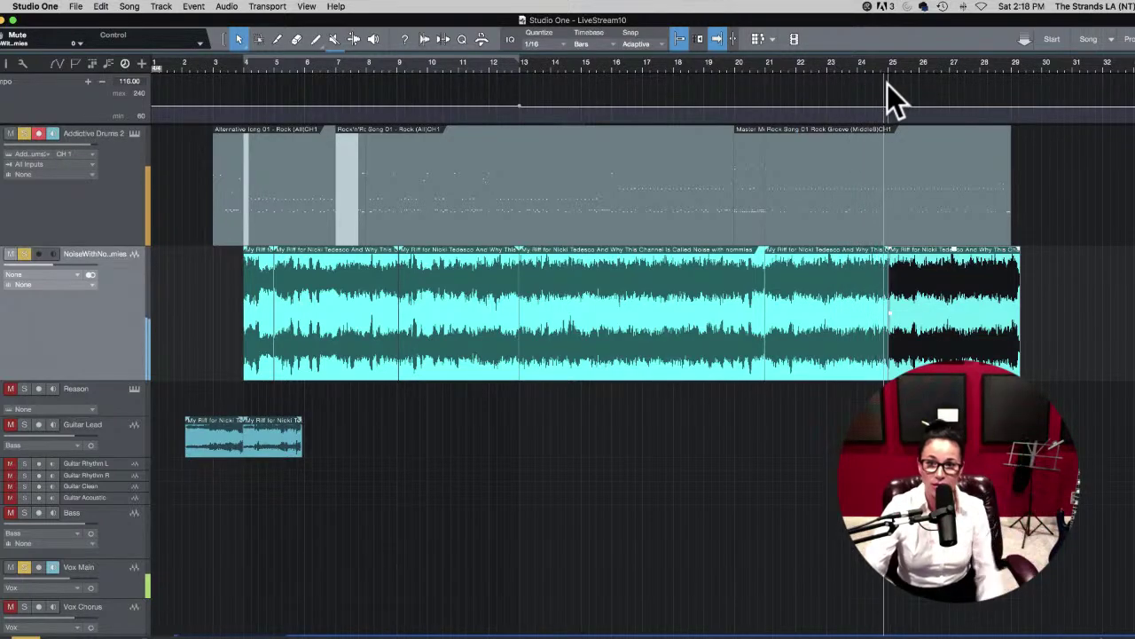
pyautogui.press('space')
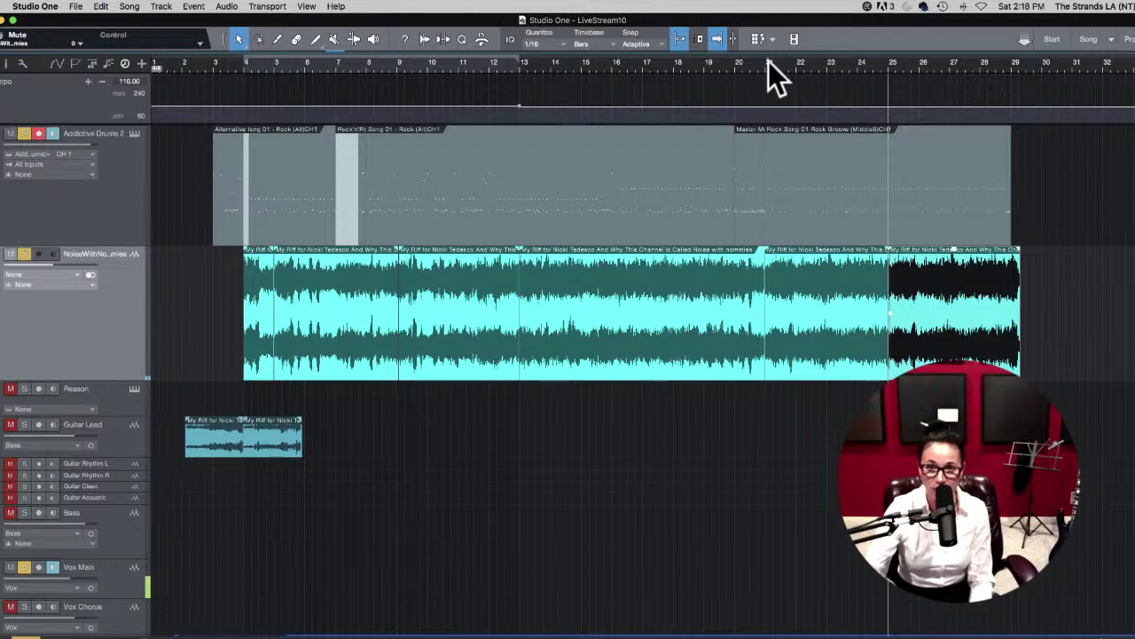
pyautogui.click(887, 54)
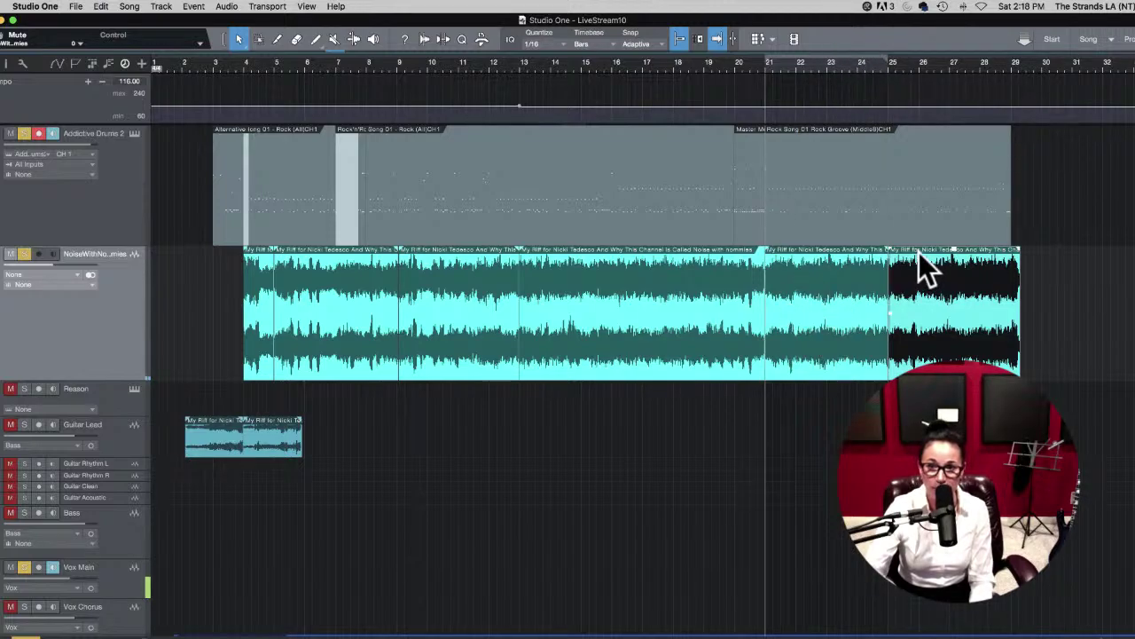
pyautogui.click(891, 65)
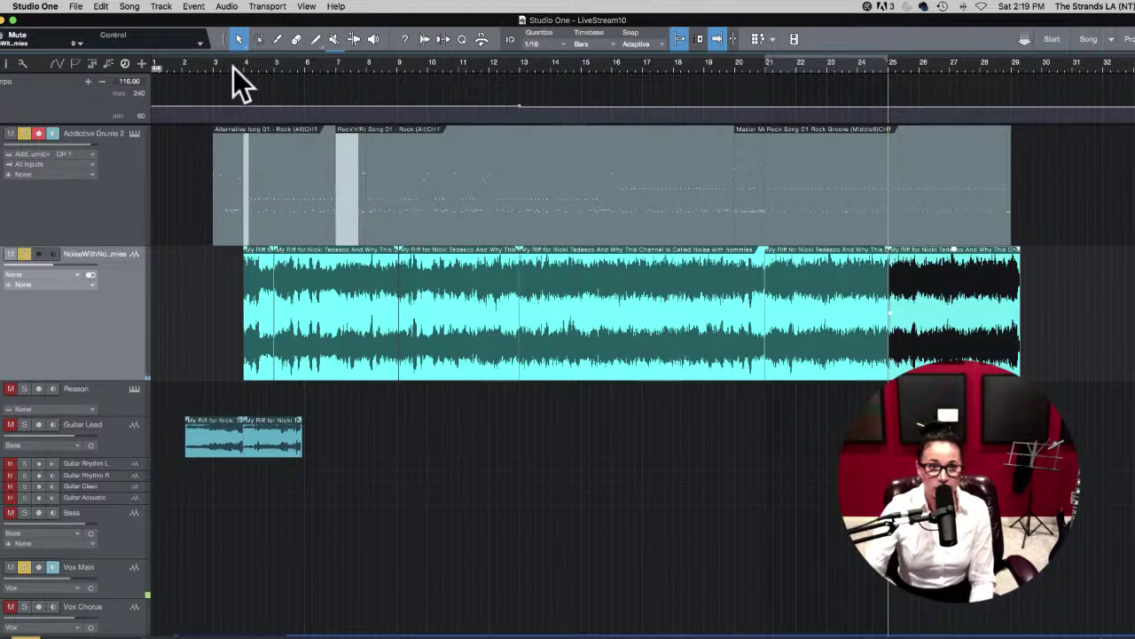
# Step: Play the arrangement from just before bar 3, and locate the audio clip join at bar 13
pyautogui.click(210, 63)
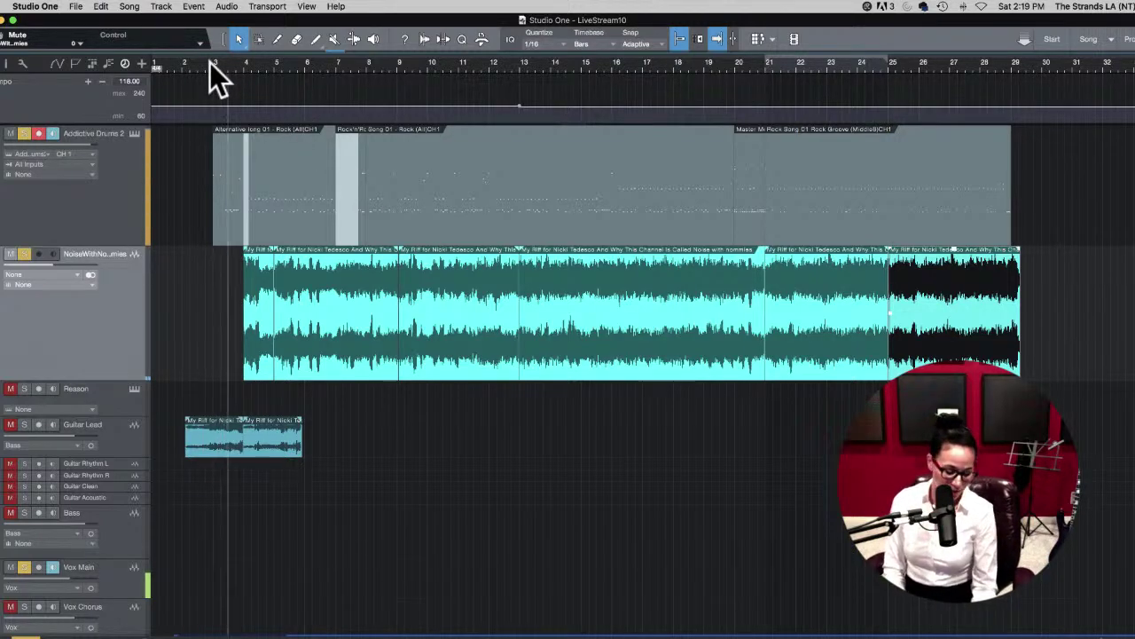
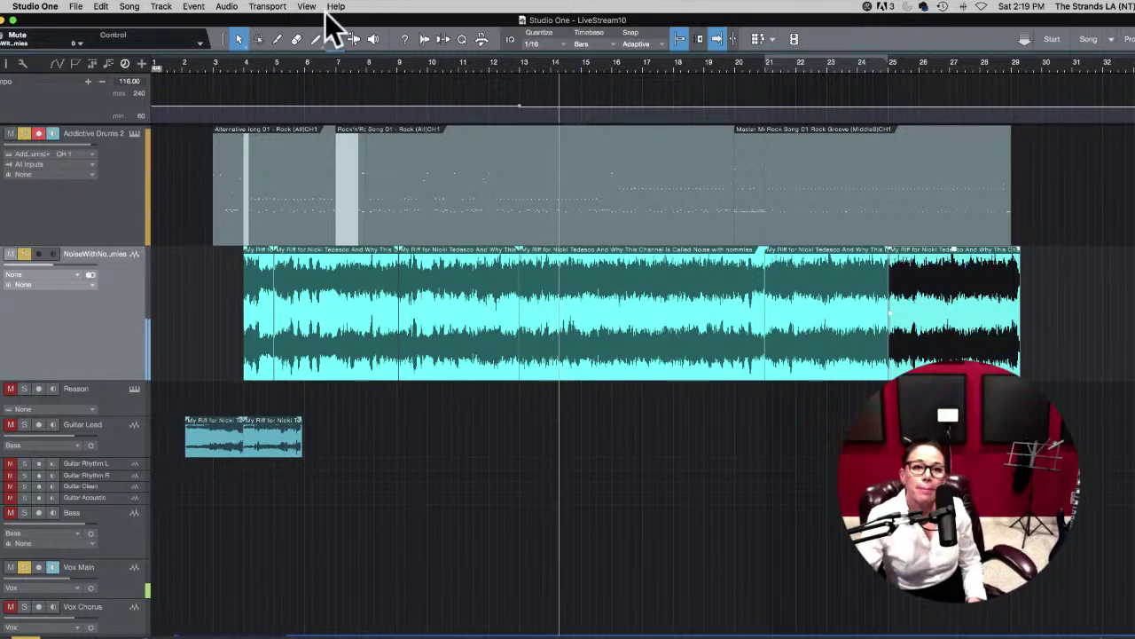
pyautogui.click(520, 68)
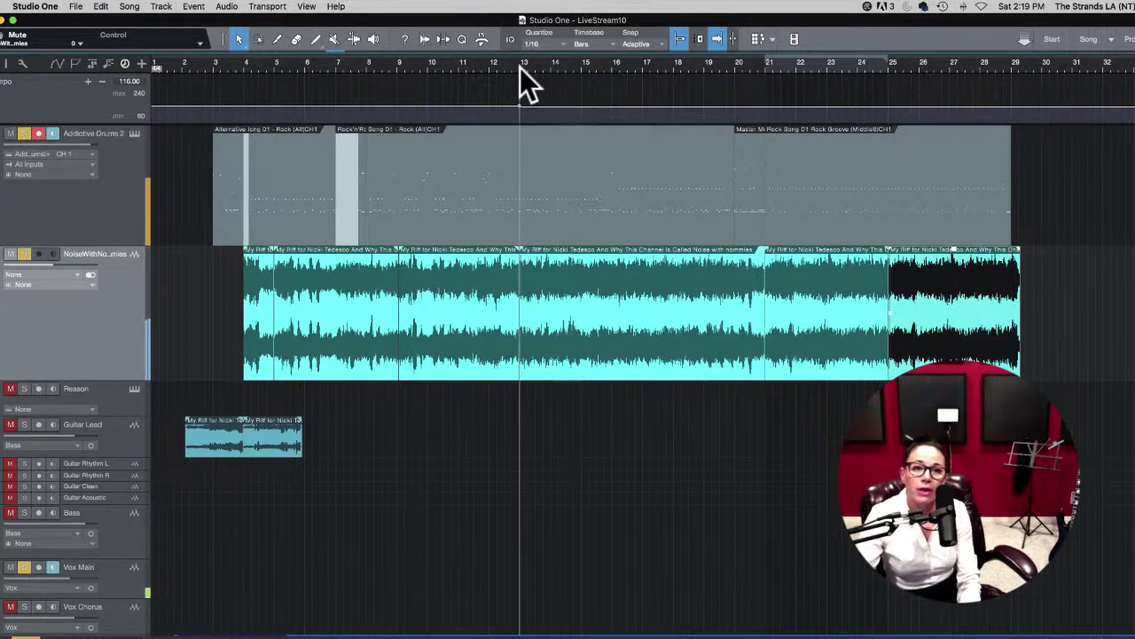
pyautogui.press('e')
pyautogui.press('e')
pyautogui.press('e')
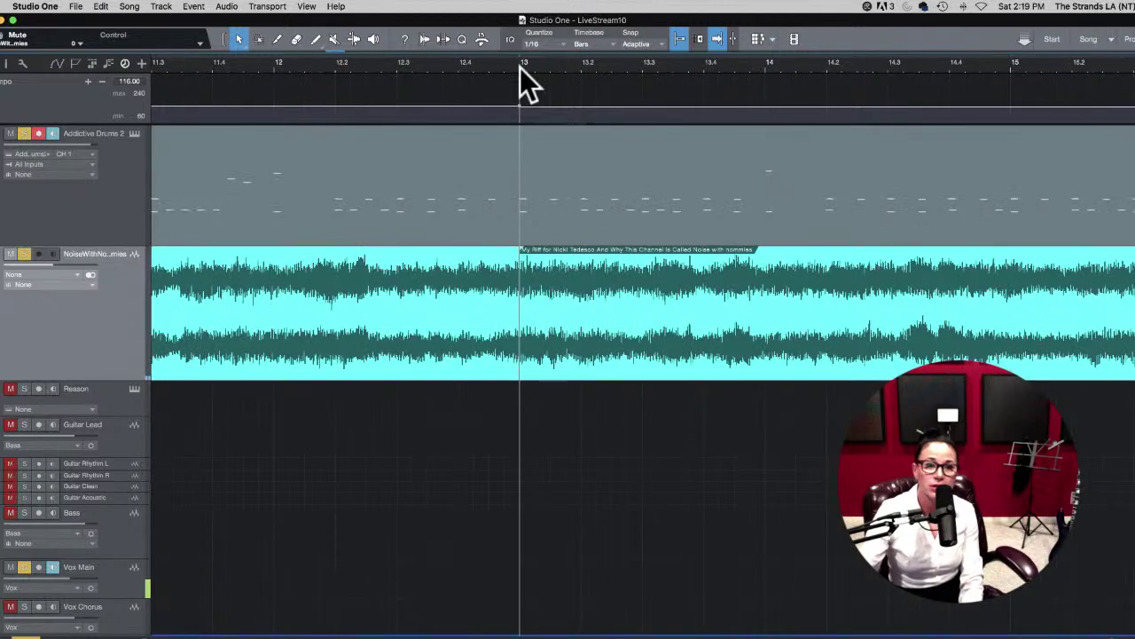
# Step: Select the audio clips meeting at bar 13, unsolo the drum track, and play the audio alone from just before the join
pyautogui.click(521, 369)
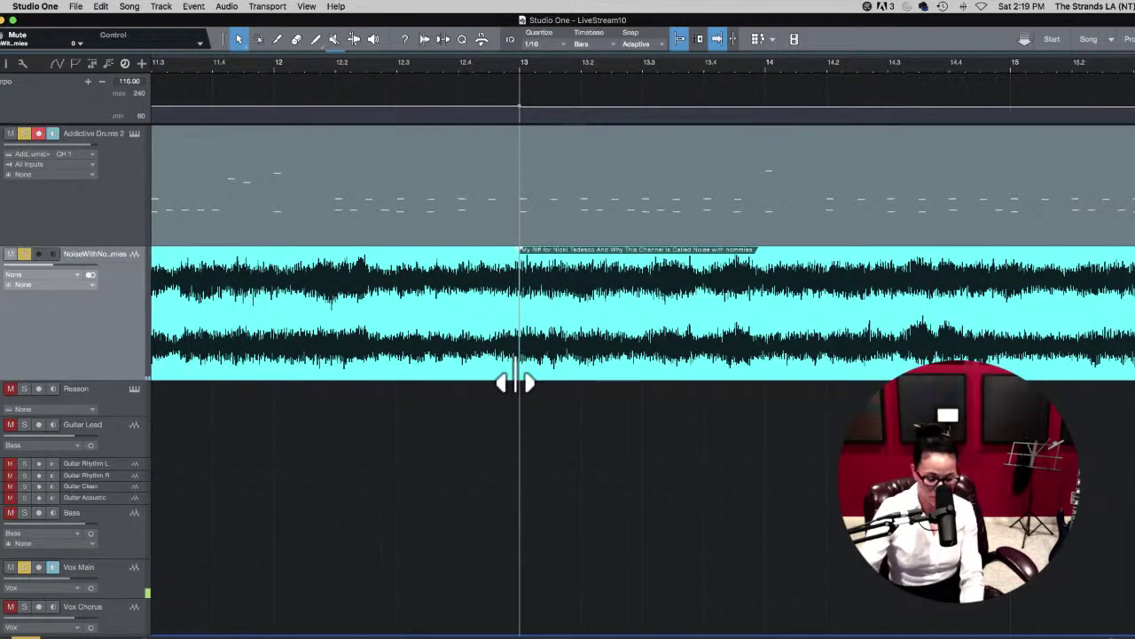
pyautogui.click(487, 61)
pyautogui.press('space')
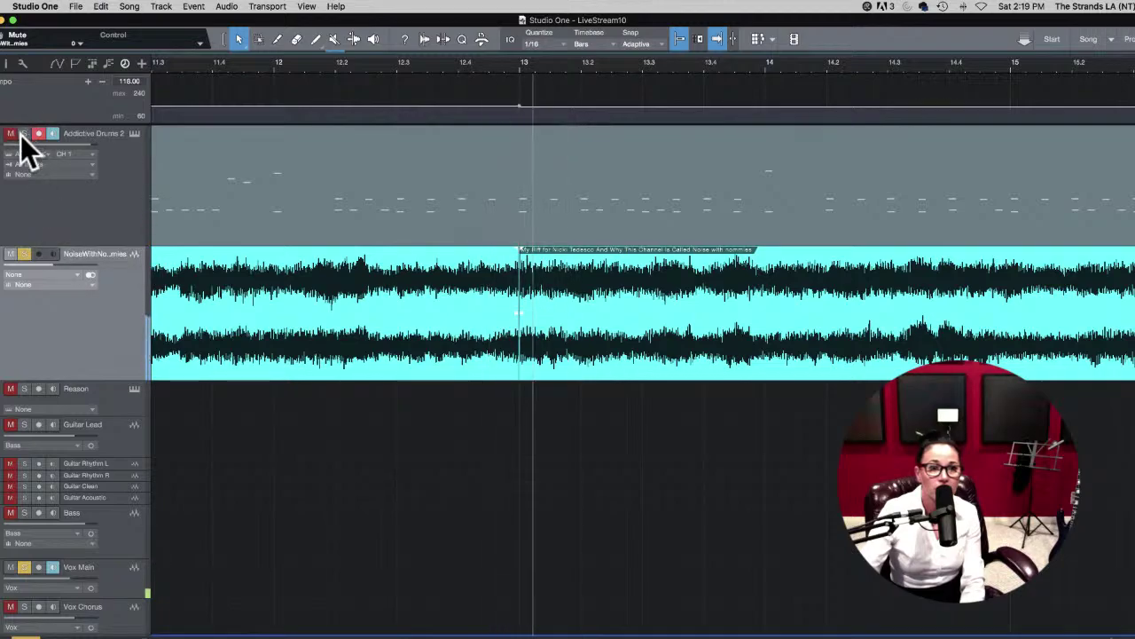
pyautogui.press('space')
pyautogui.click(23, 135)
pyautogui.press('space')
pyautogui.press('space')
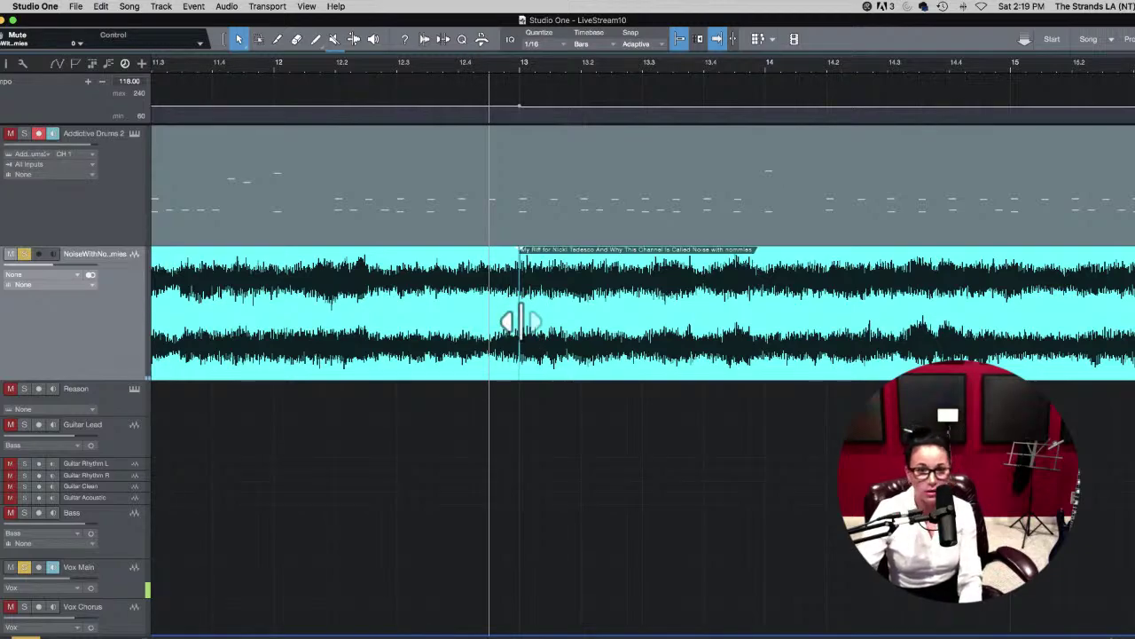
# Step: Play the audio without drums from about beat 12.2 and again from bar 11 to check the join at bar 13
pyautogui.click(357, 66)
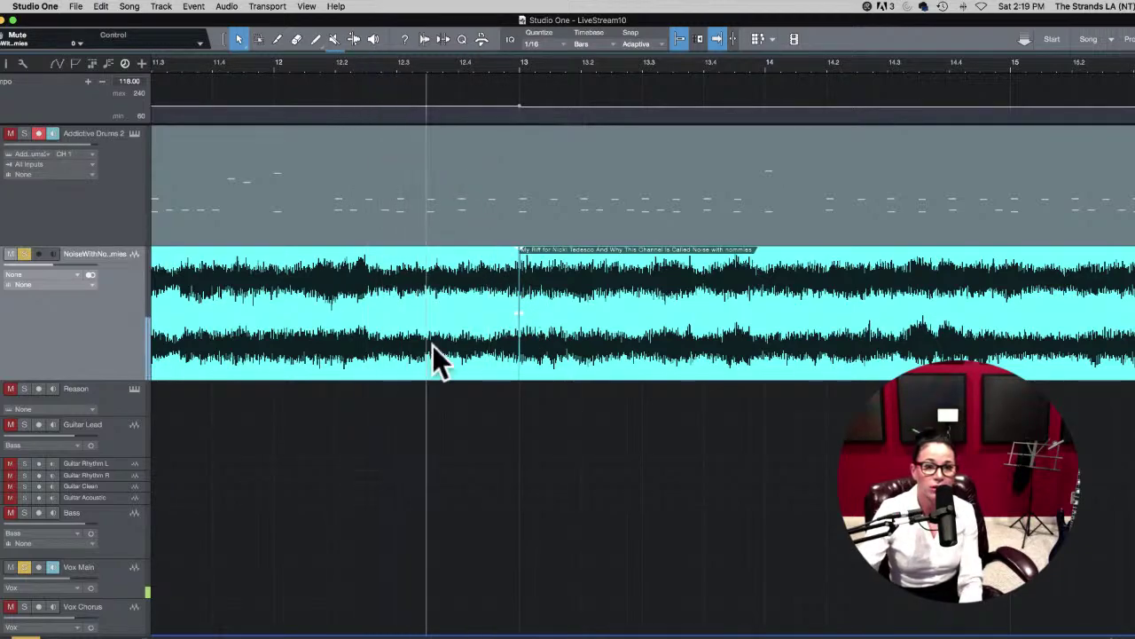
pyautogui.press('space')
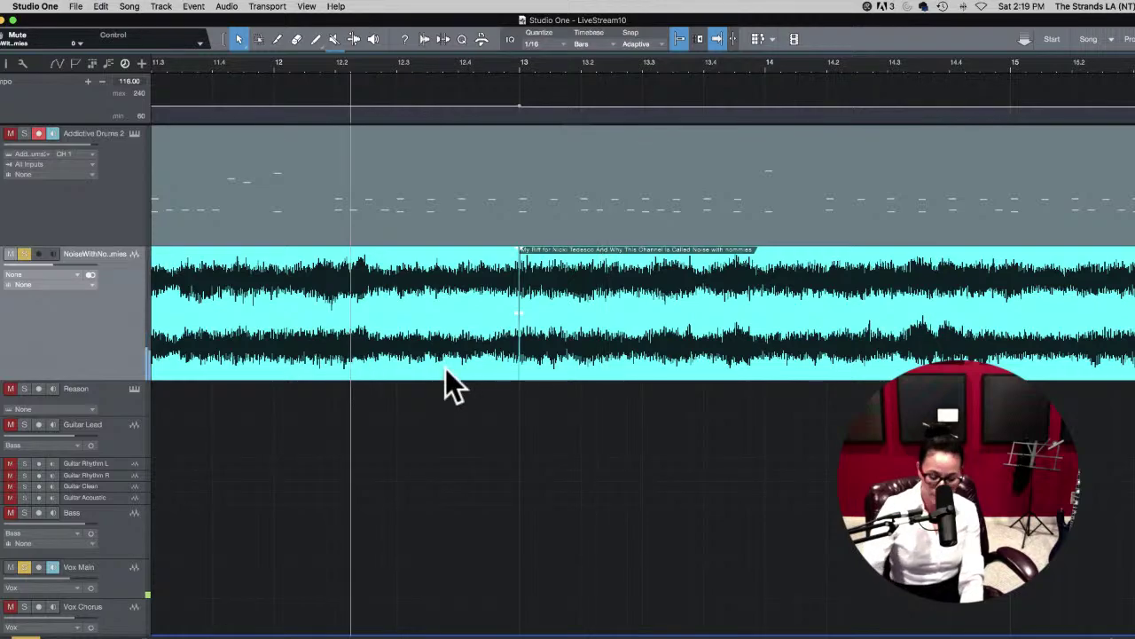
pyautogui.press('e')
pyautogui.press('w')
pyautogui.press('w')
pyautogui.press('w')
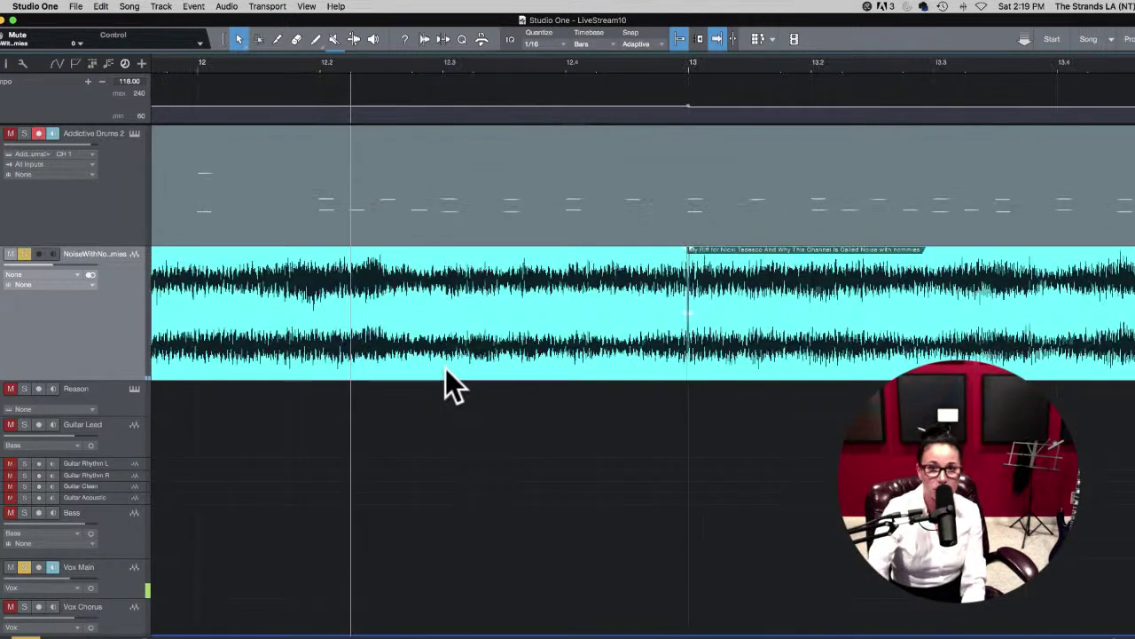
pyautogui.click(193, 69)
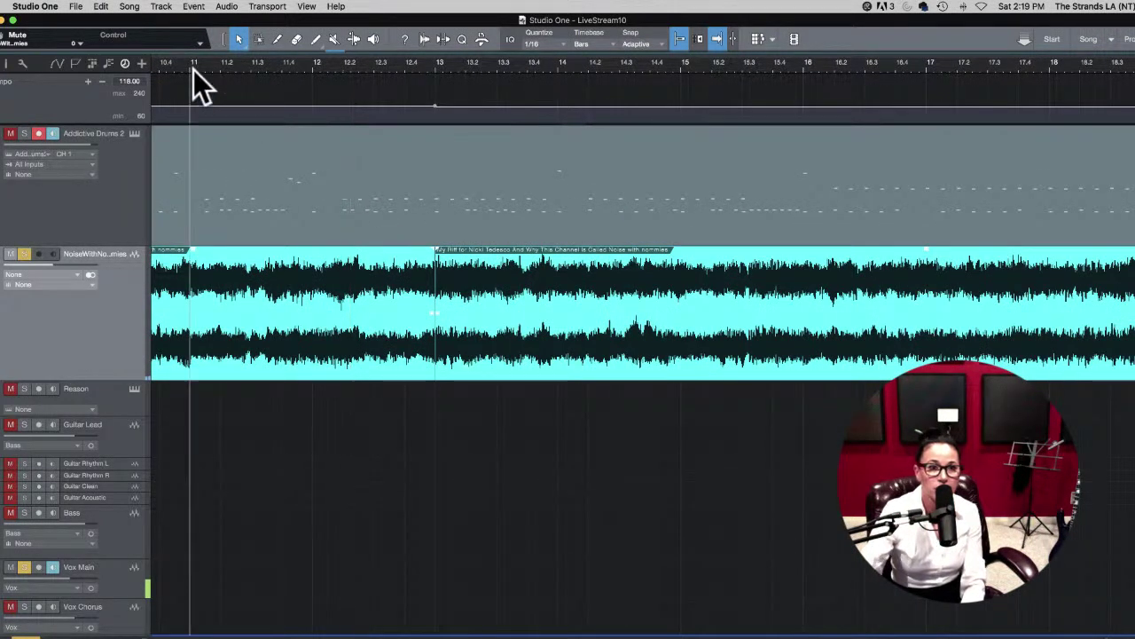
pyautogui.press('space')
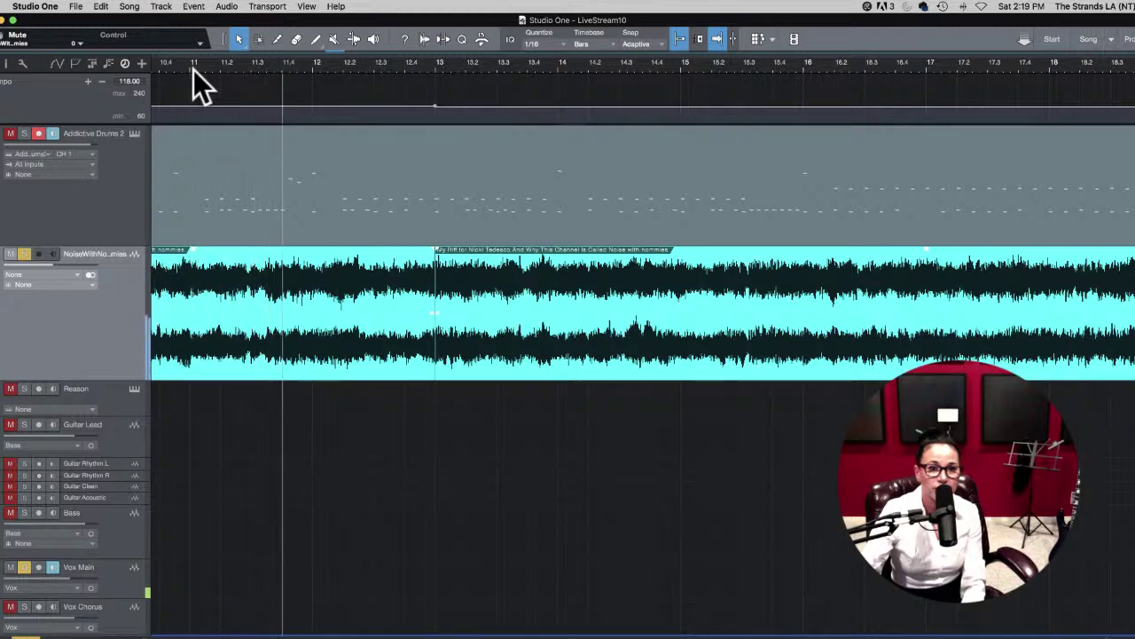
# Step: Solo the drum track again and add a 1/16 G#4 note at the start of bar 13 in its drum part
pyautogui.click(23, 133)
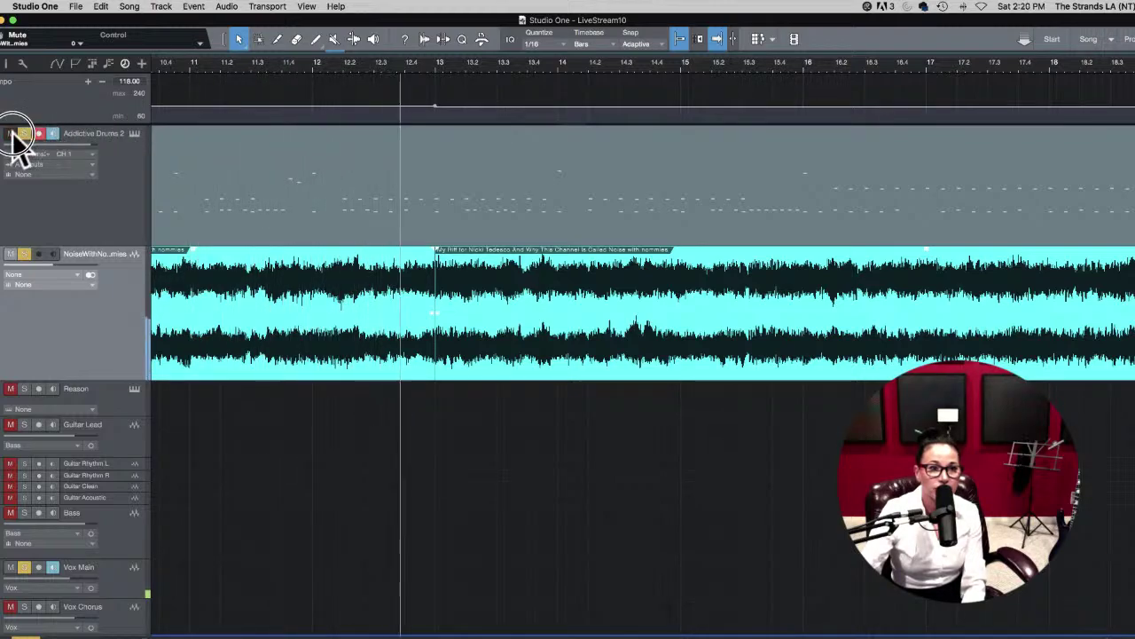
pyautogui.press('space')
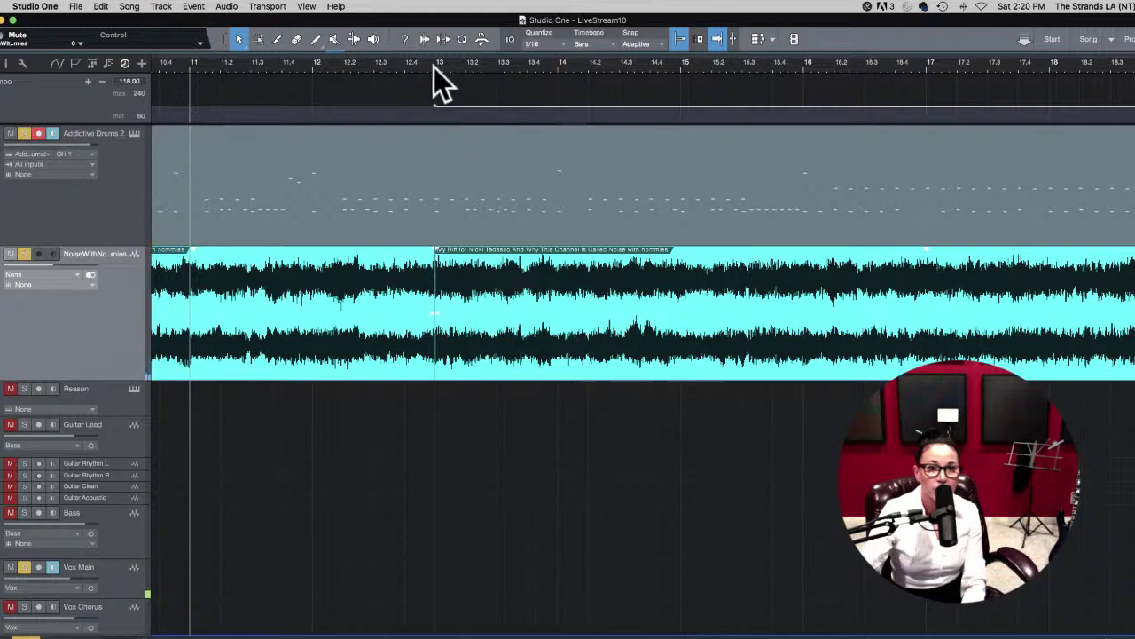
pyautogui.click(434, 66)
pyautogui.doubleClick(437, 185)
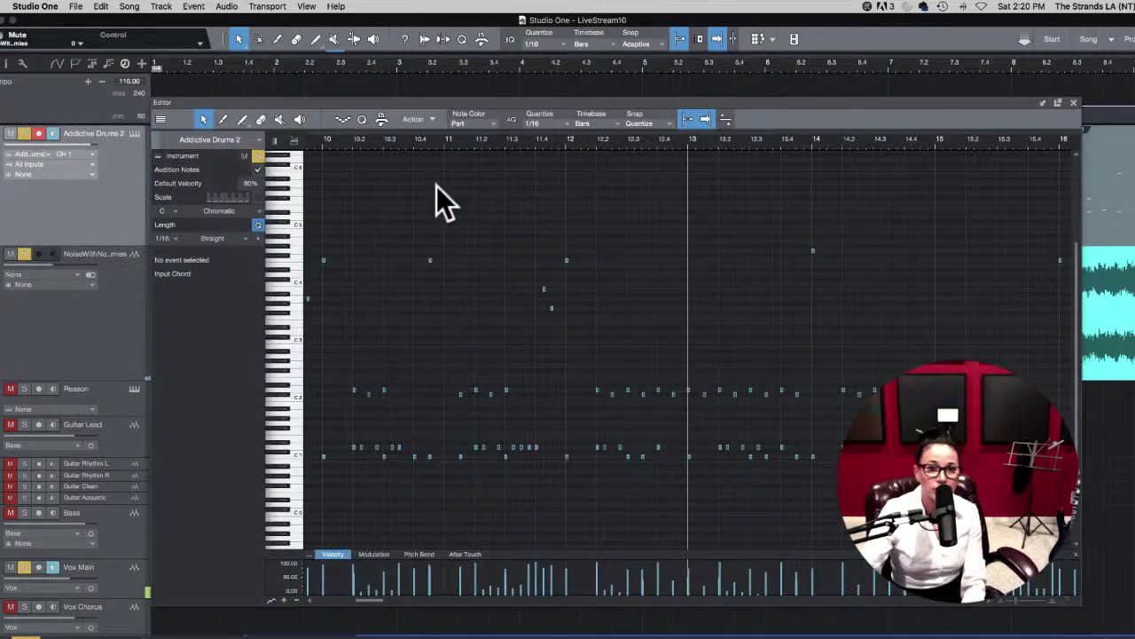
pyautogui.click(689, 204)
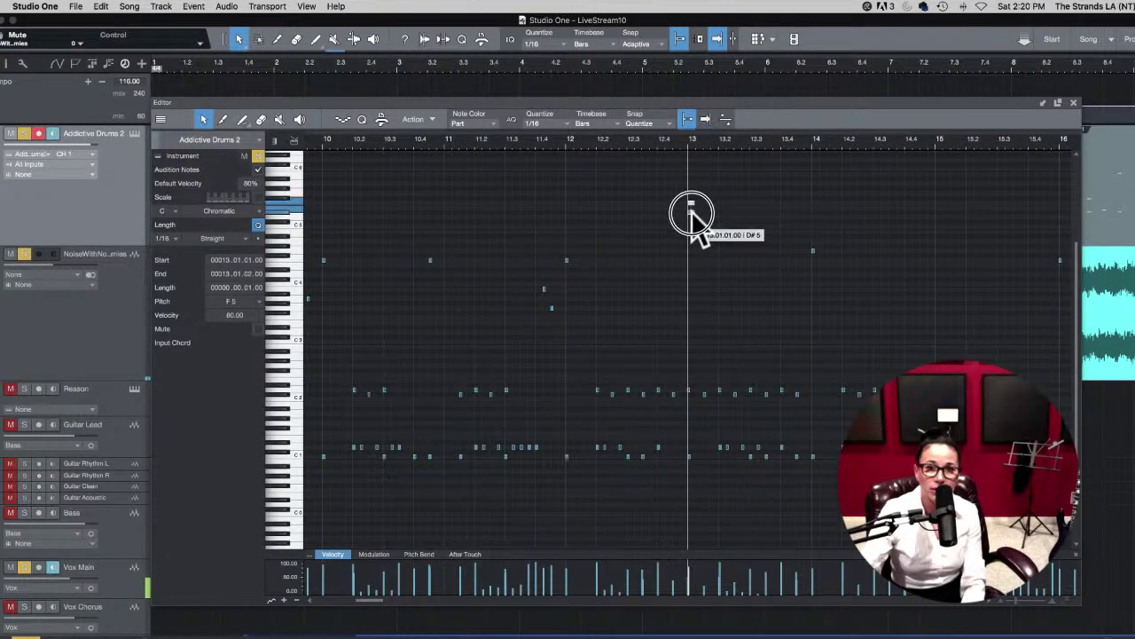
pyautogui.moveTo(690, 203); pyautogui.dragTo(692, 244)
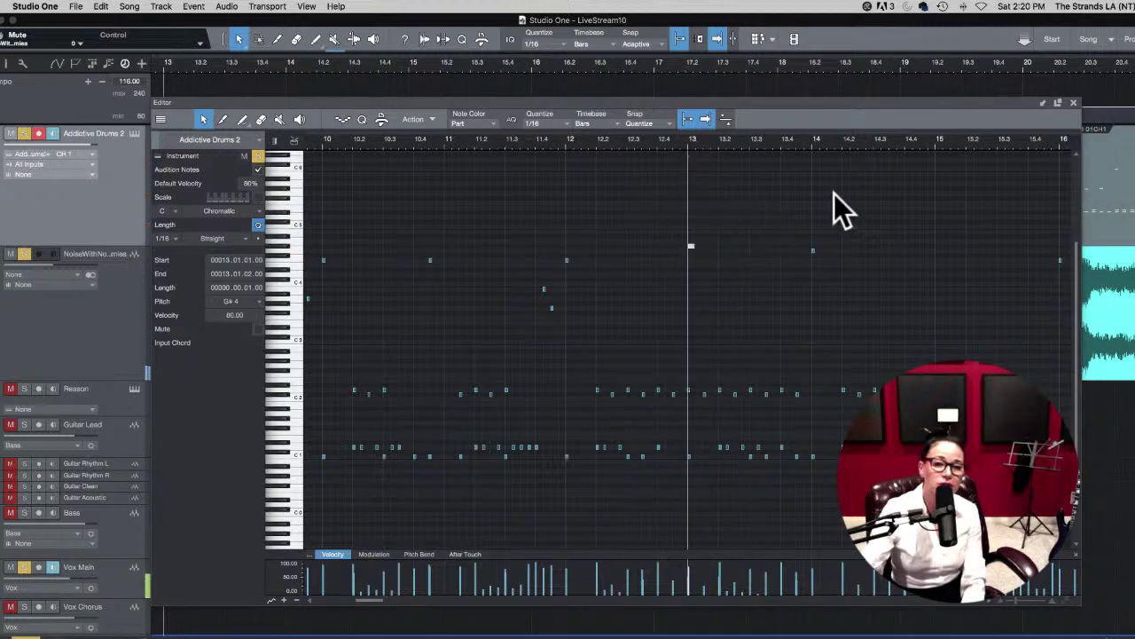
# Step: Trim the start of the riff audio clip at the bar 13 join to 13.01.01.00
pyautogui.click(1072, 104)
pyautogui.hscroll(-5, 258, 175)
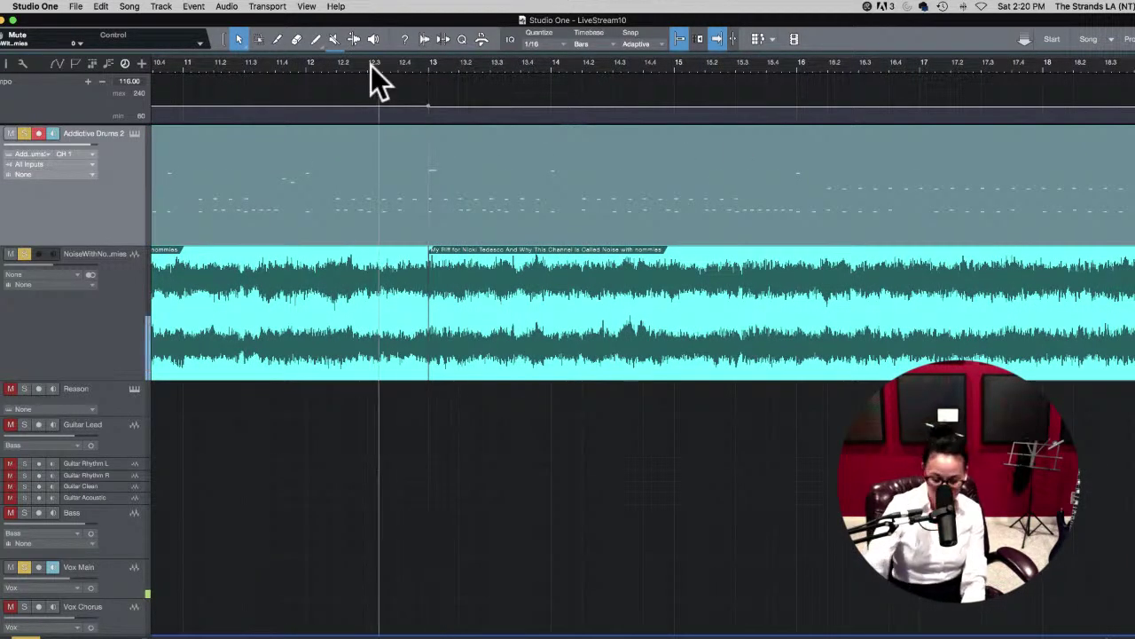
pyautogui.press('e')
pyautogui.press('e')
pyautogui.press('e')
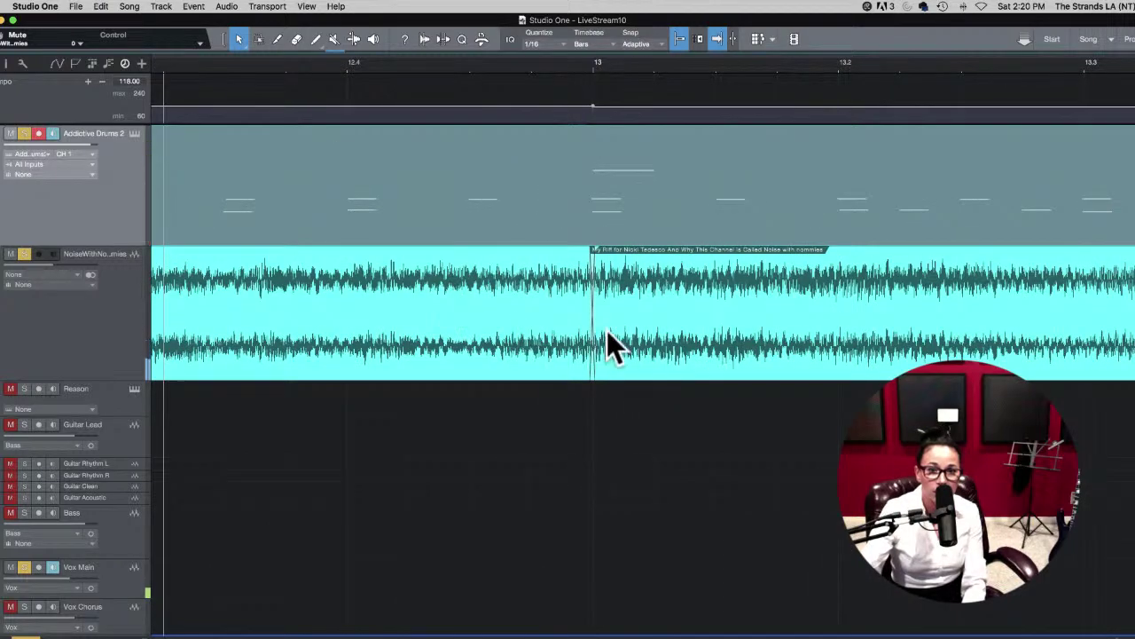
pyautogui.moveTo(596, 325)
pyautogui.mouseDown()
pyautogui.moveTo(613, 324)
pyautogui.moveTo(600, 325)
pyautogui.mouseUp()
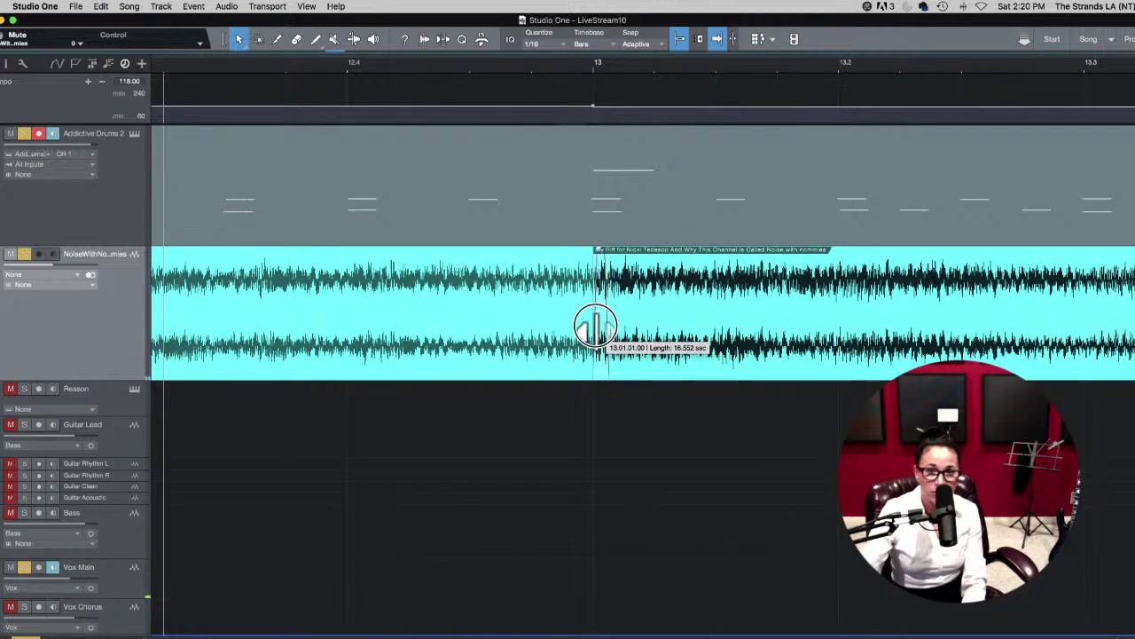
# Step: Play the arrangement across the bar 13 join, and unsolo the riff audio track to hear the drums alone
pyautogui.press('space')
pyautogui.press('space')
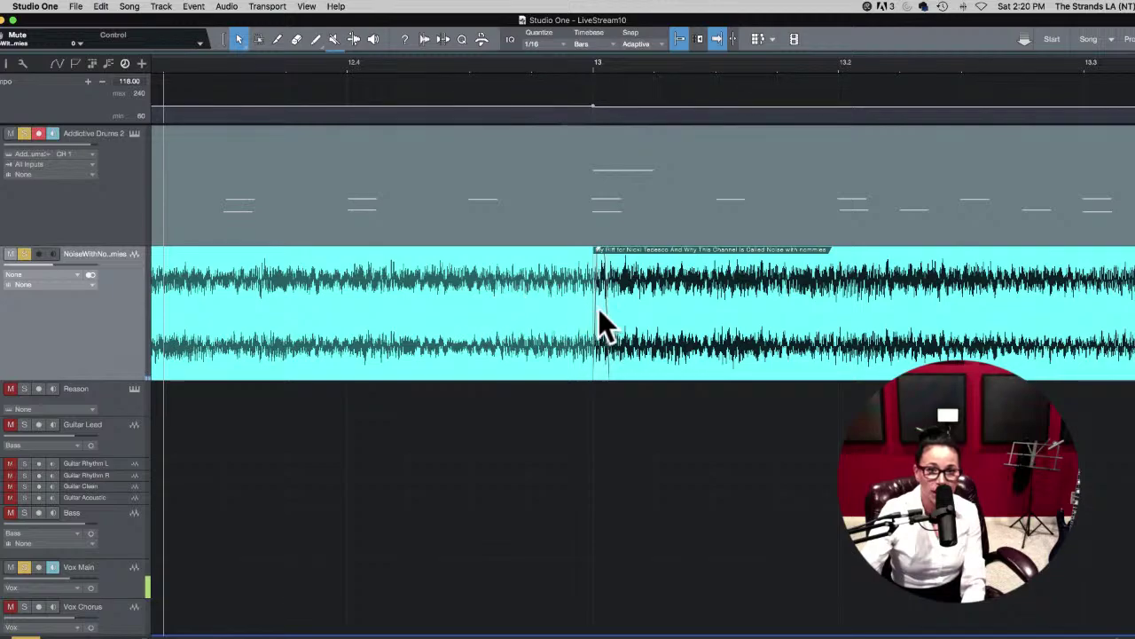
pyautogui.click(592, 108)
pyautogui.press('space')
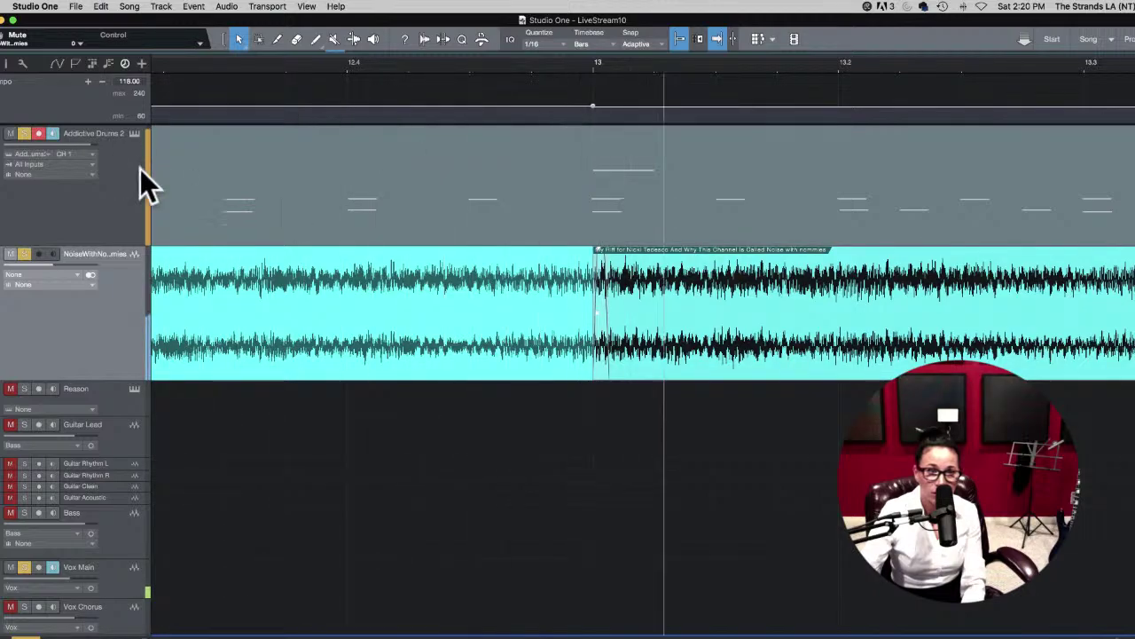
pyautogui.click(24, 254)
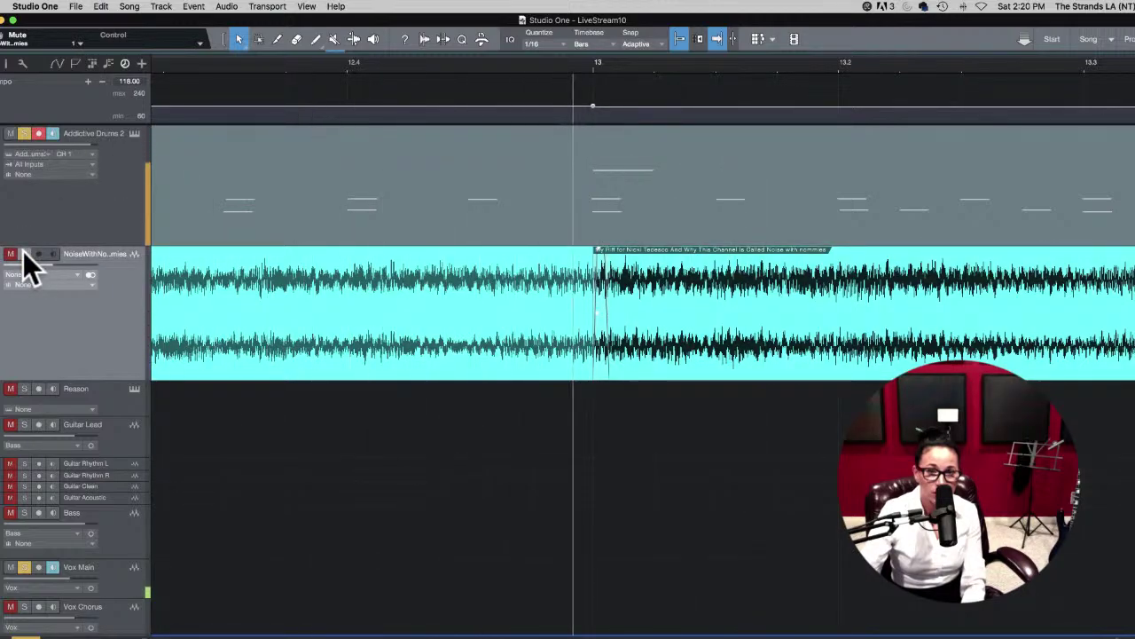
# Step: In the drum part, raise the D2 note at the start of bar 13 to D#2 and delete the C1 note there
pyautogui.doubleClick(597, 214)
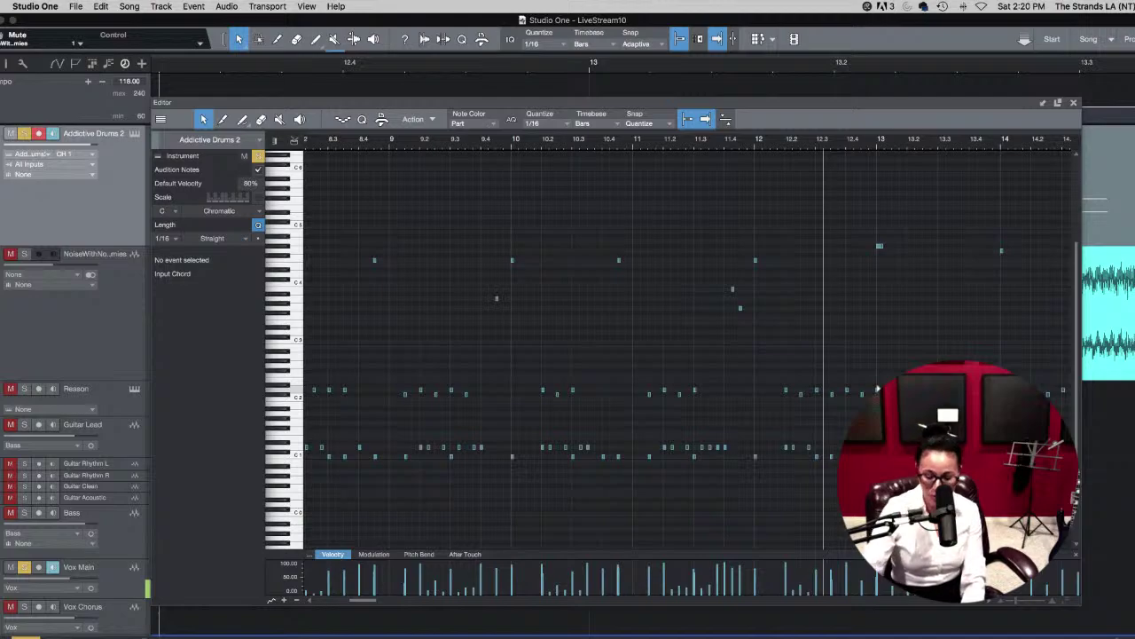
pyautogui.press('e')
pyautogui.press('e')
pyautogui.press('e')
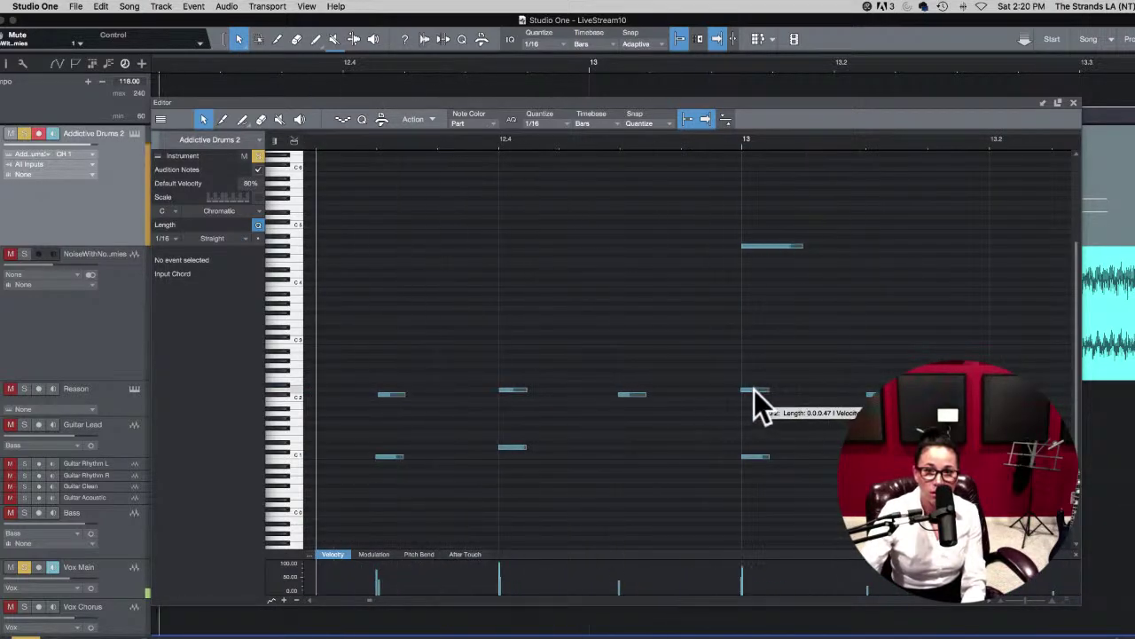
pyautogui.click(753, 390)
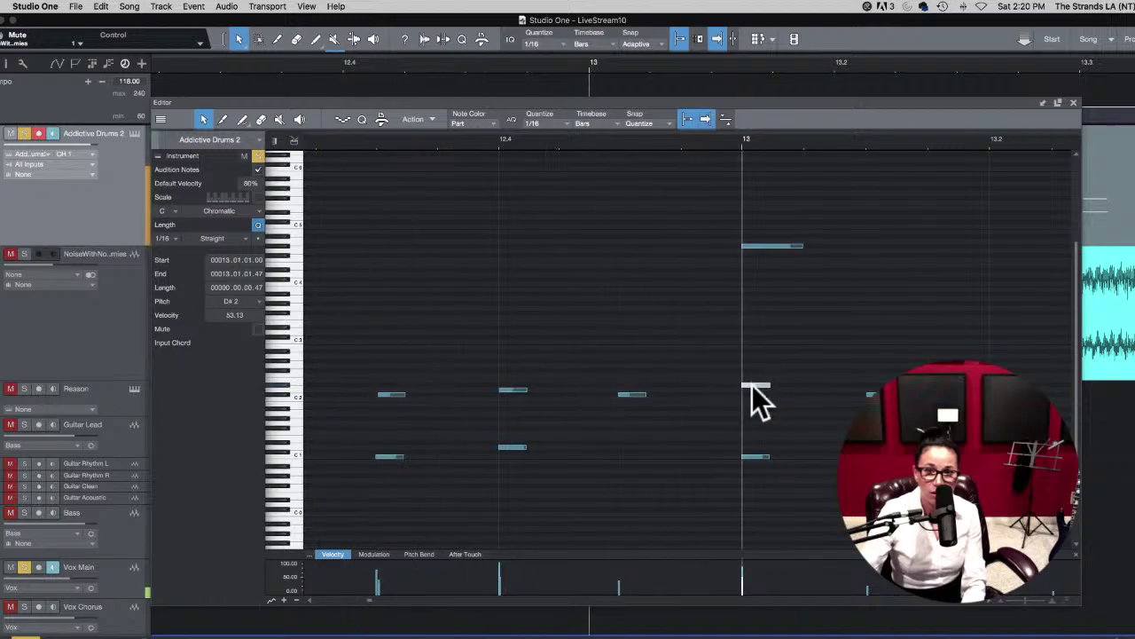
pyautogui.click(752, 457)
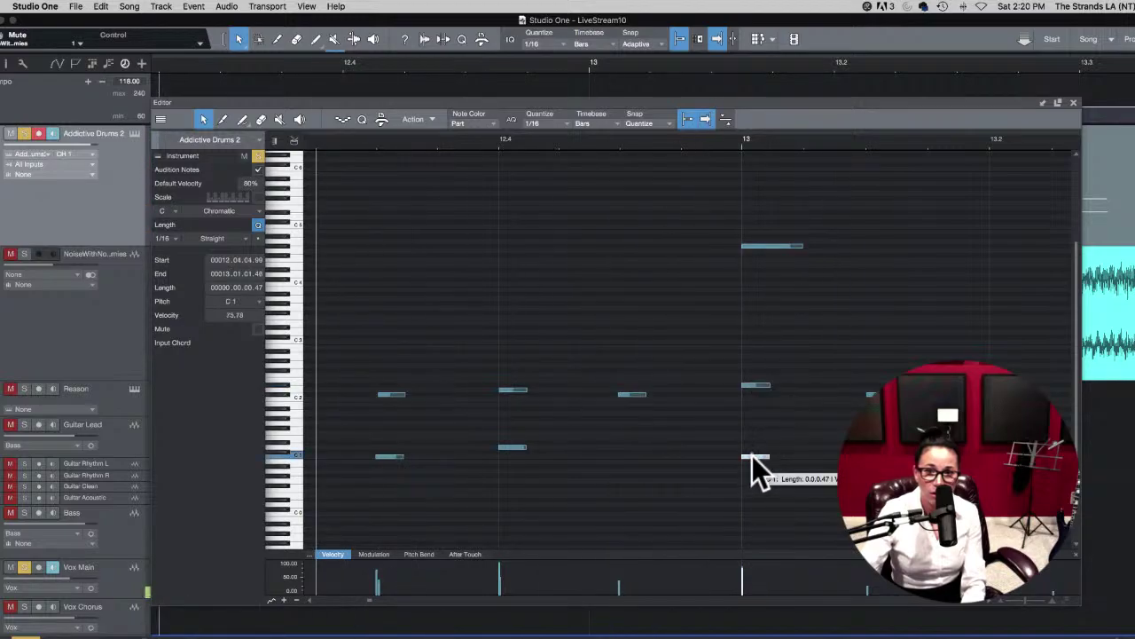
pyautogui.press('Delete')
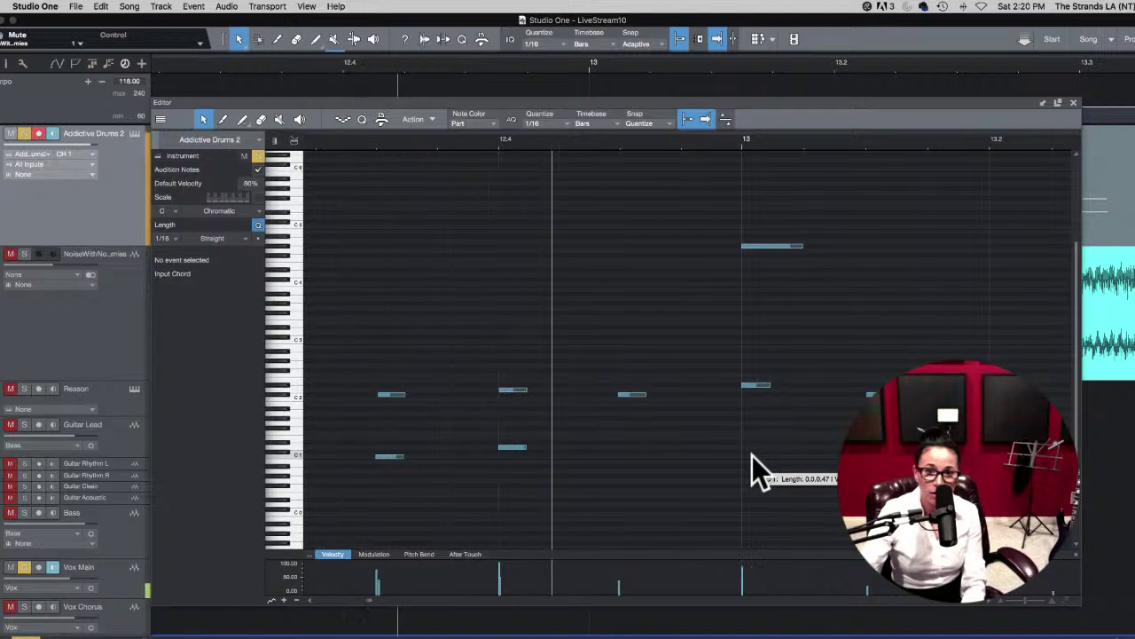
# Step: Try a shortened B0 note at the start of bar 13 during playback, and delete it
pyautogui.doubleClick(748, 458)
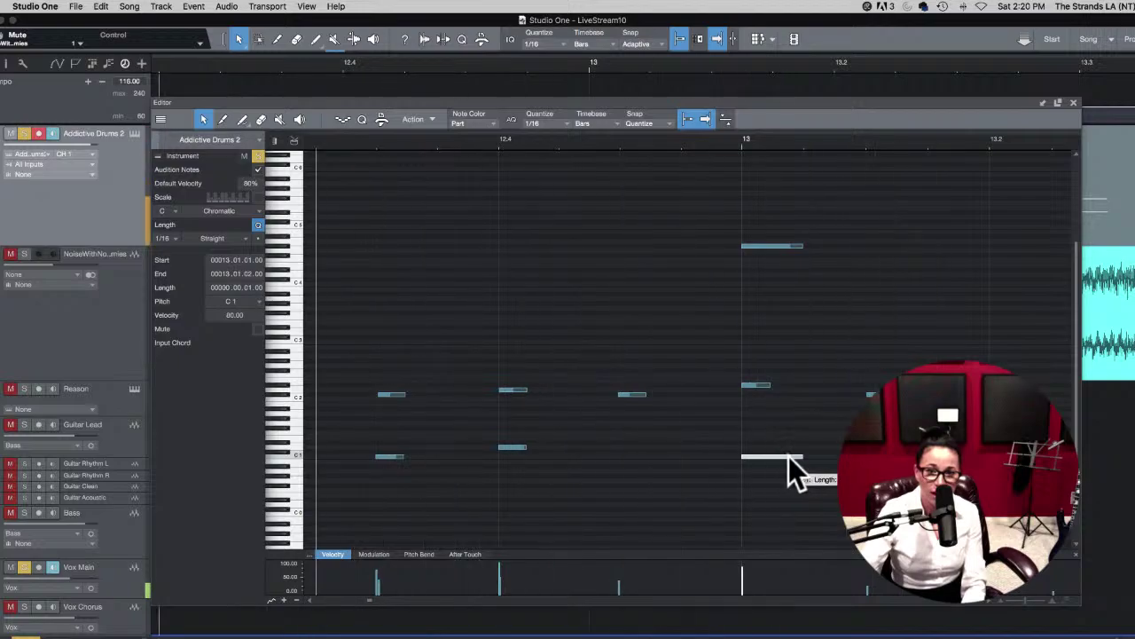
pyautogui.moveTo(801, 456); pyautogui.dragTo(752, 459)
pyautogui.press('space')
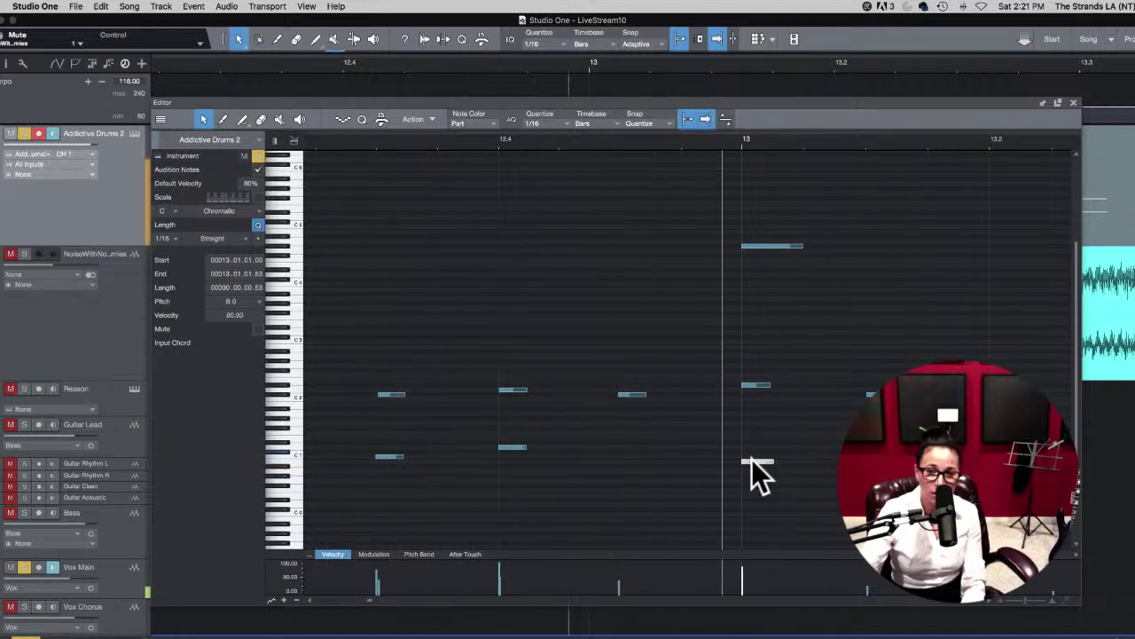
pyautogui.press('Delete')
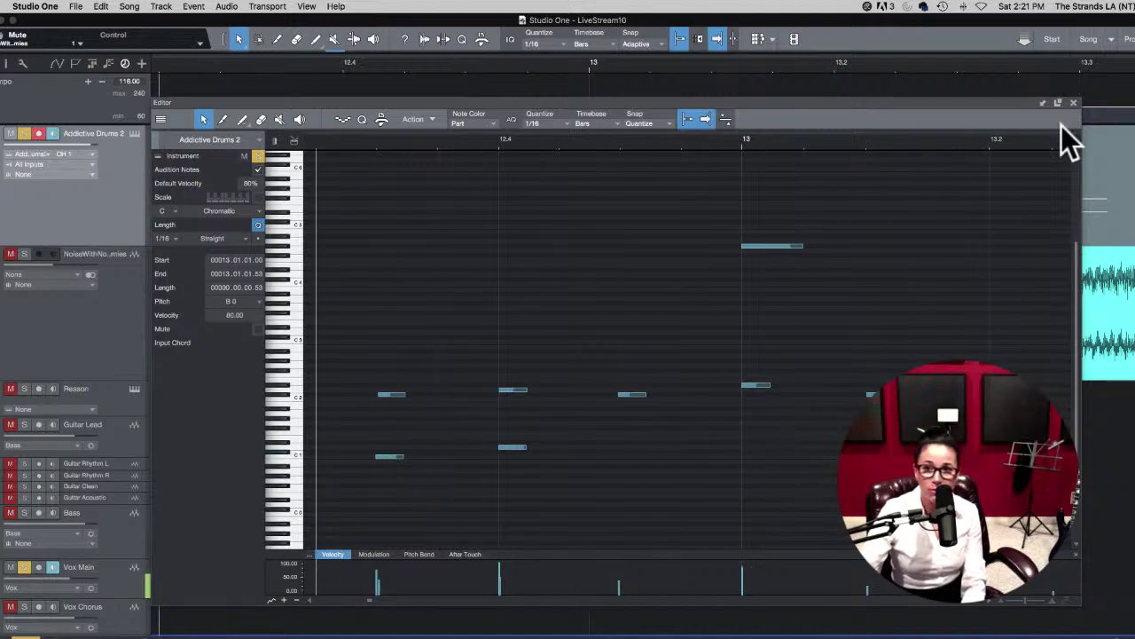
# Step: Return to the arrangement, solo both the riff audio and drum tracks, and play them together across bar 13
pyautogui.click(1073, 103)
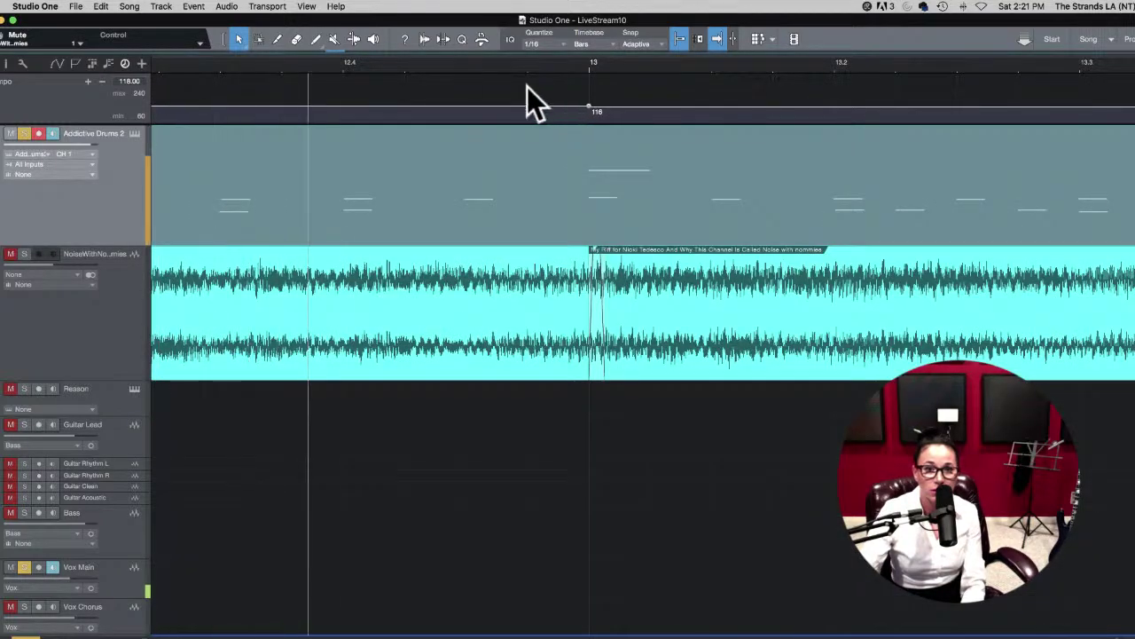
pyautogui.click(10, 133)
pyautogui.click(24, 133)
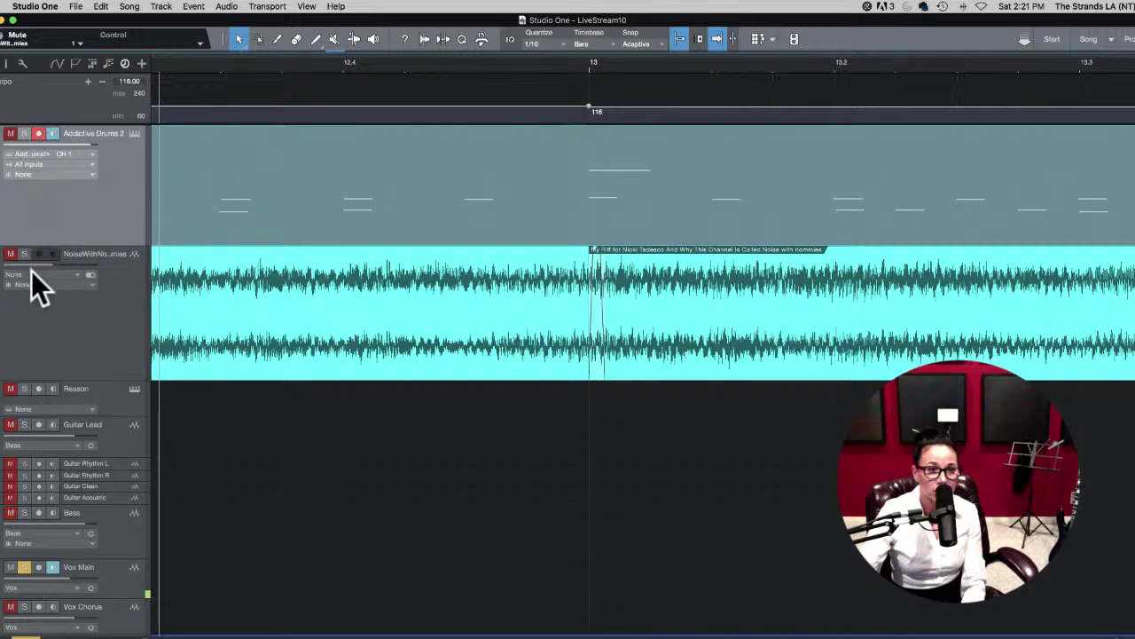
pyautogui.click(12, 254)
pyautogui.click(24, 254)
pyautogui.click(9, 133)
pyautogui.click(23, 134)
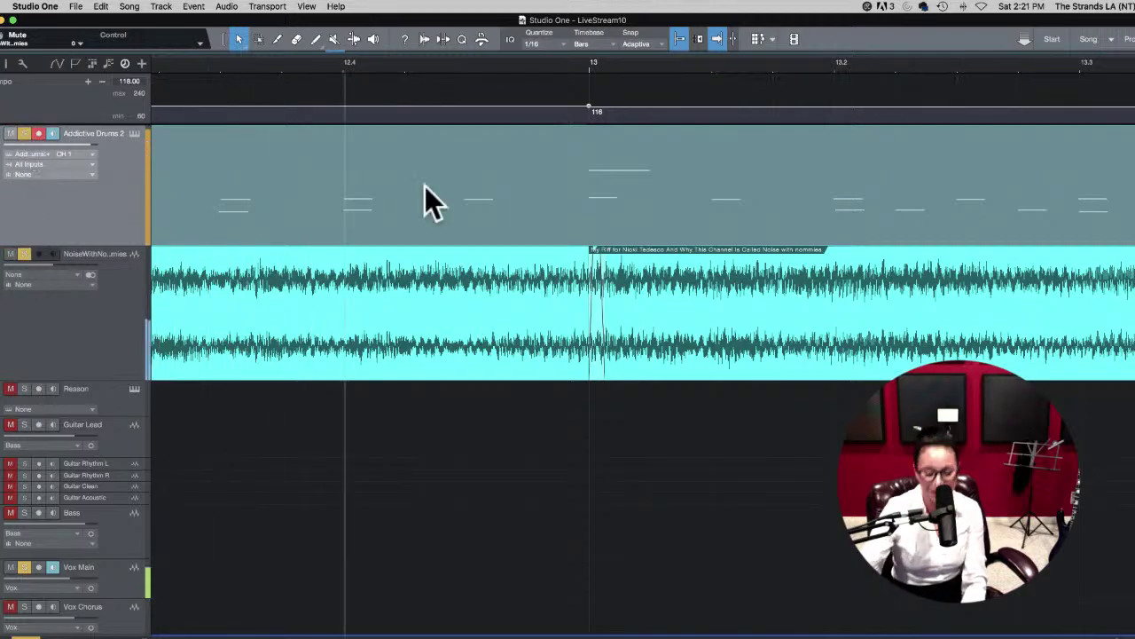
pyautogui.scroll(4, 492, 190)
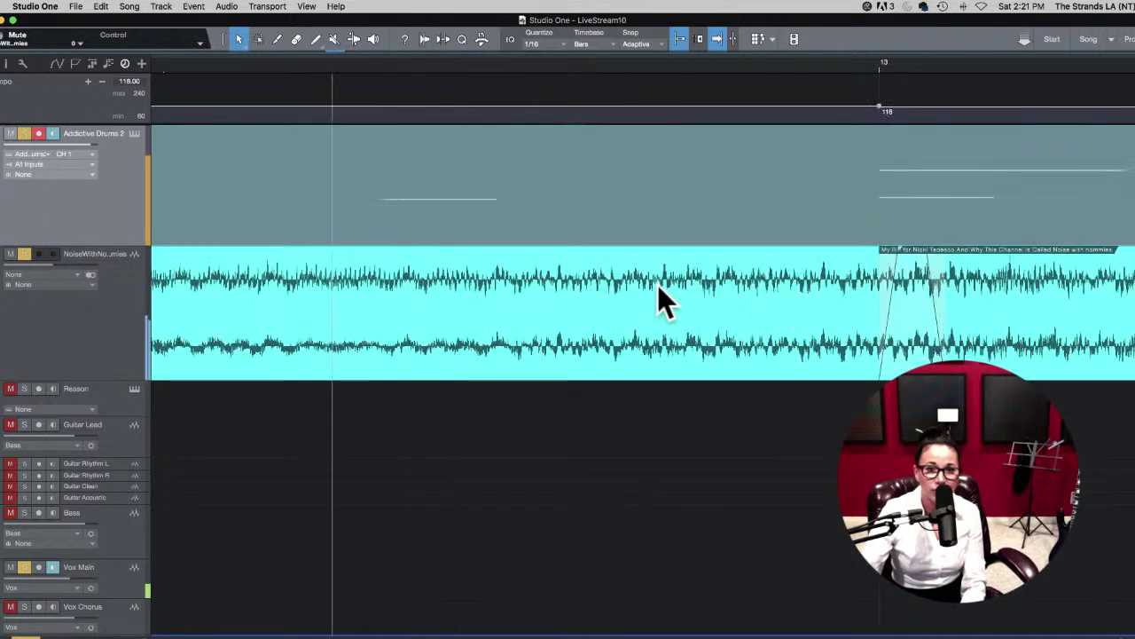
pyautogui.scroll(-5, 657, 286)
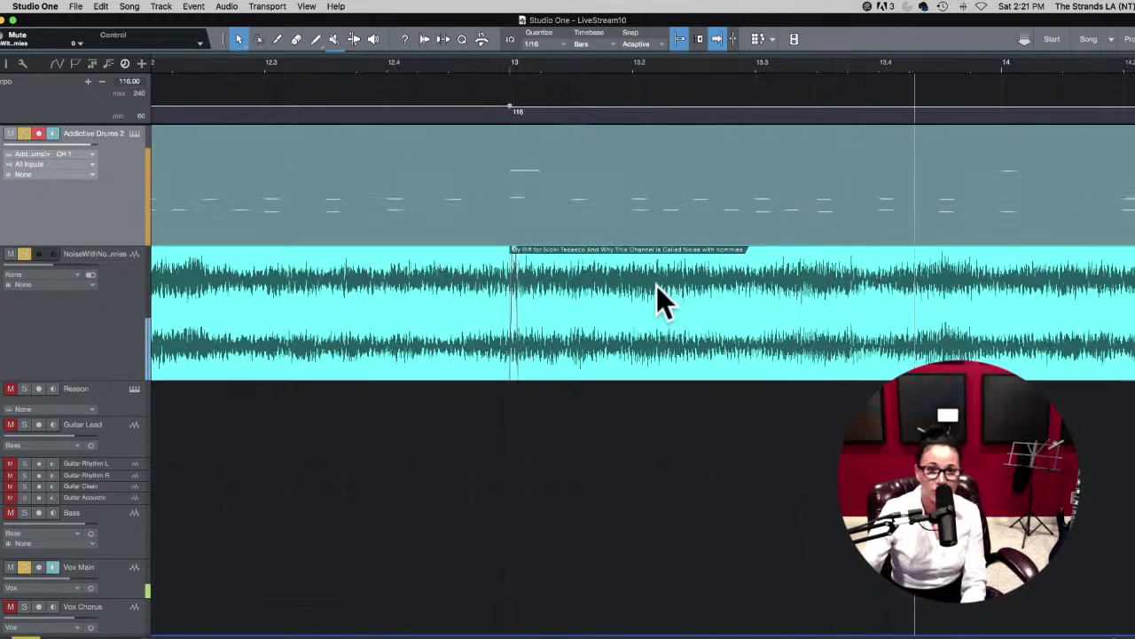
# Step: Lower the G#4 note at the start of bar 13 to G4, set its velocity to 100, and play the drum part
pyautogui.doubleClick(518, 151)
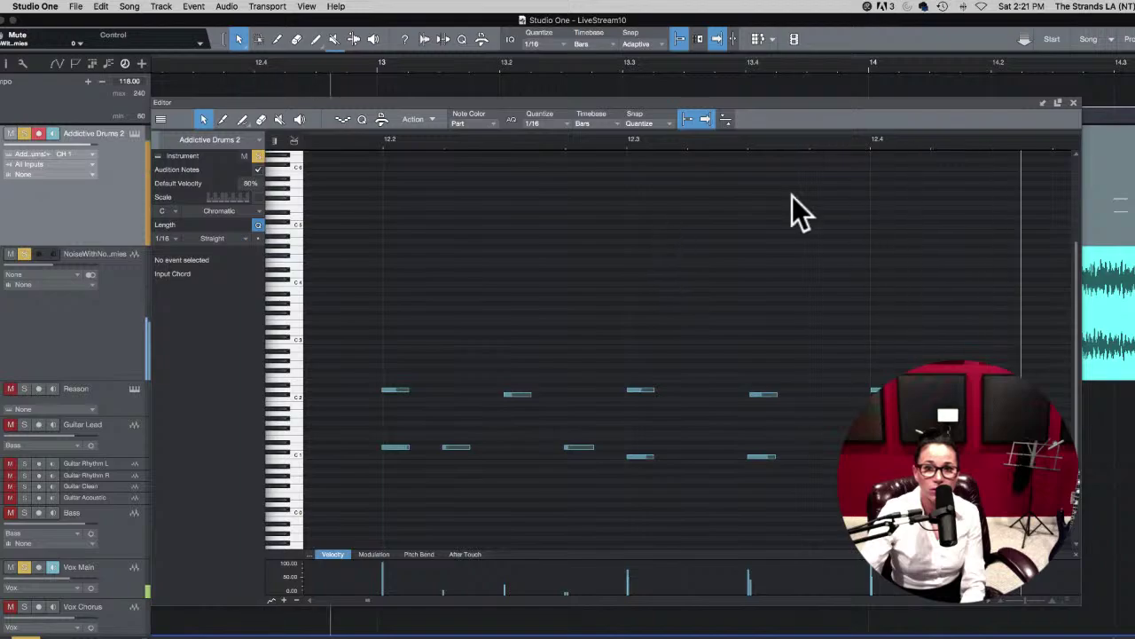
pyautogui.click(742, 144)
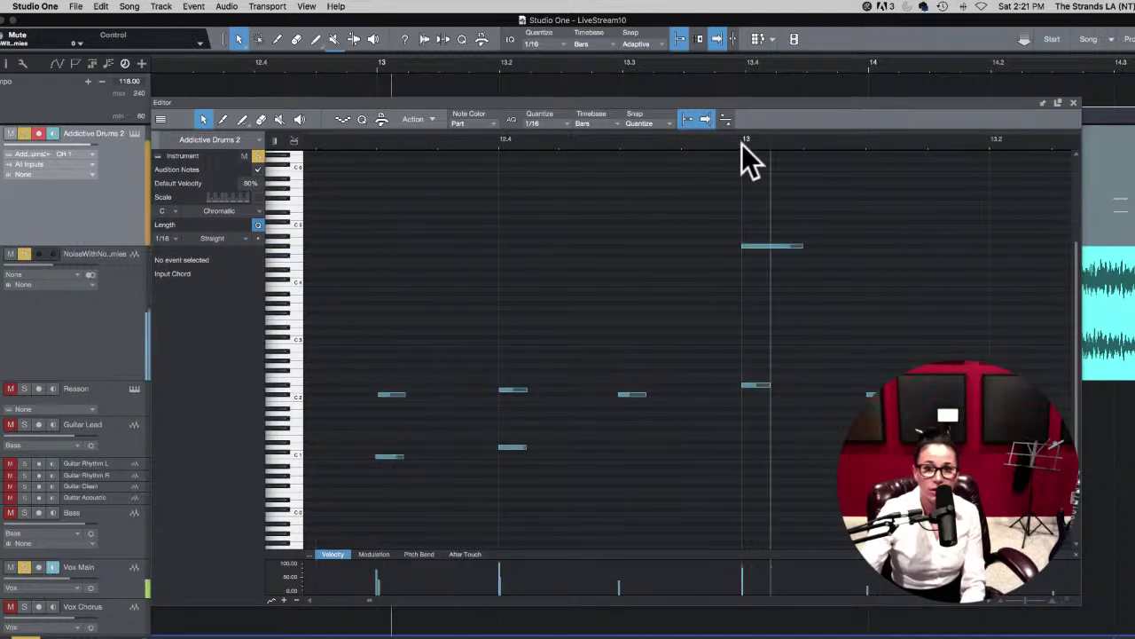
pyautogui.click(752, 224)
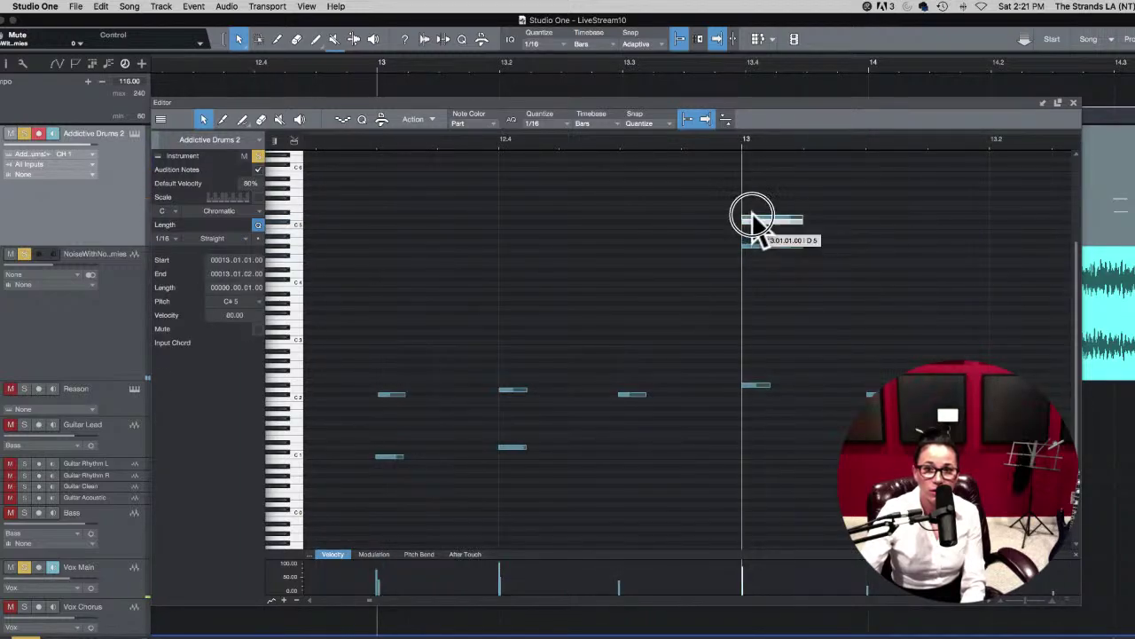
pyautogui.moveTo(753, 255); pyautogui.dragTo(755, 246)
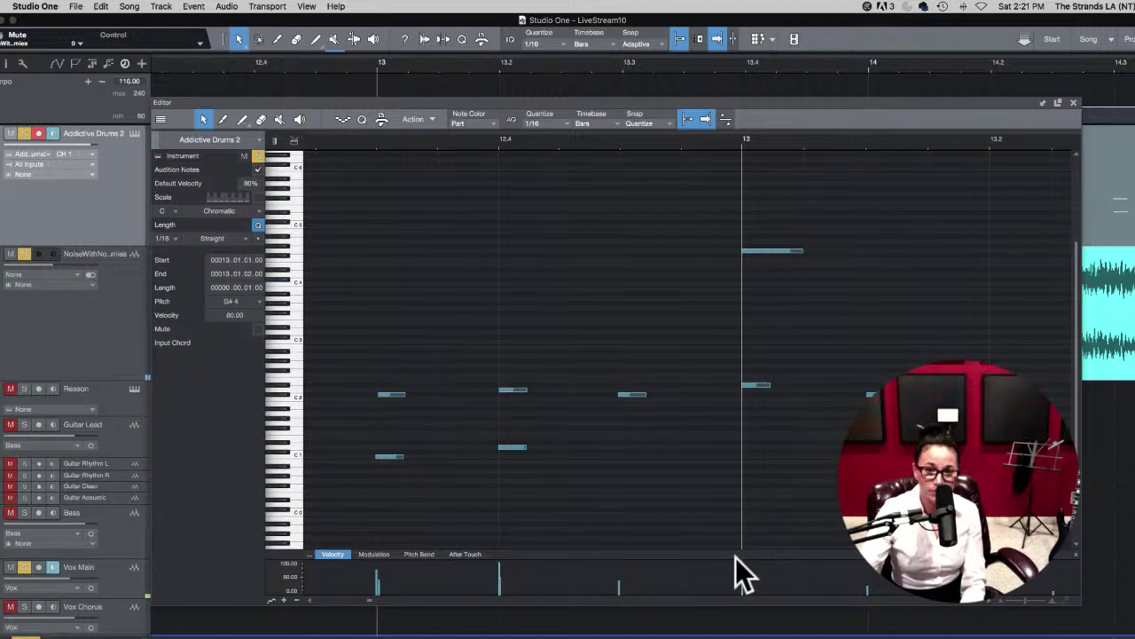
pyautogui.click(762, 255)
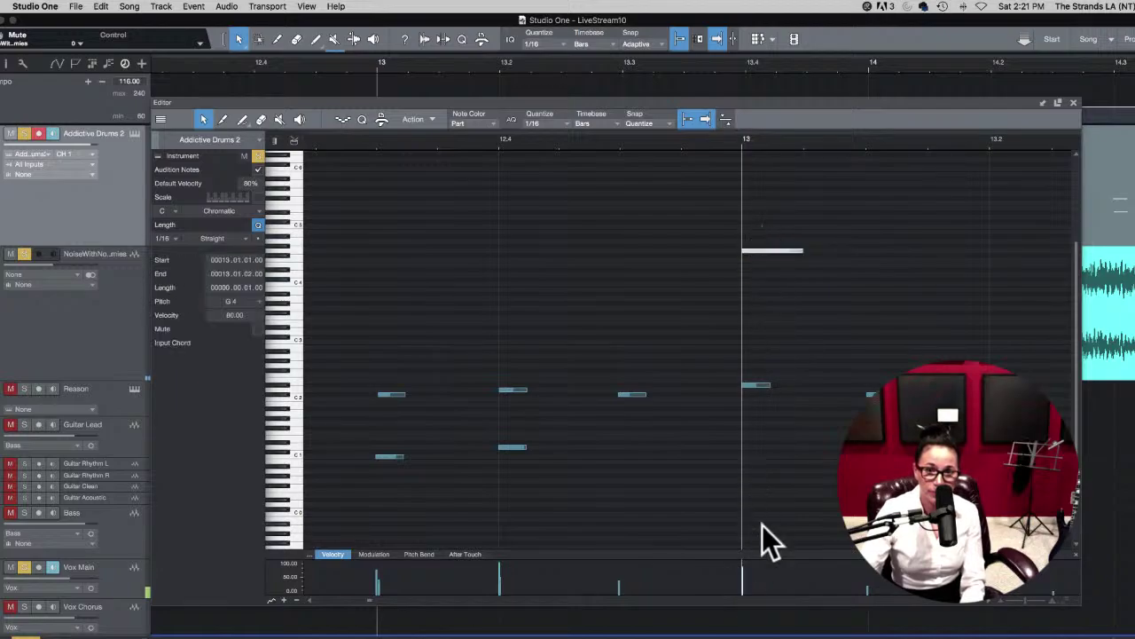
pyautogui.click(743, 586)
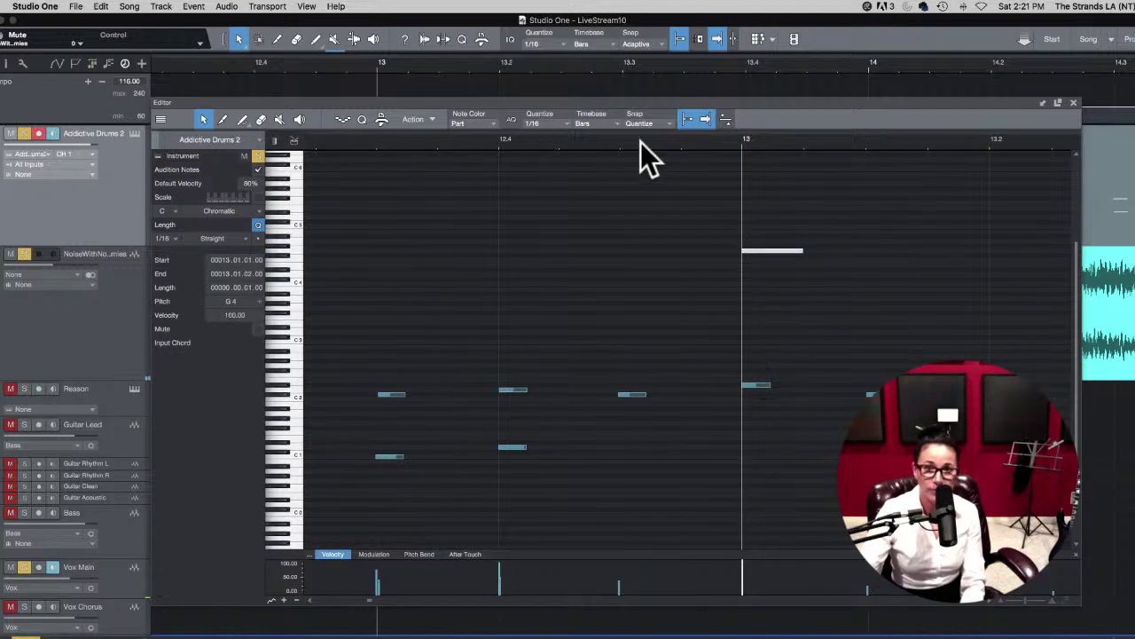
pyautogui.press('space')
pyautogui.press('space')
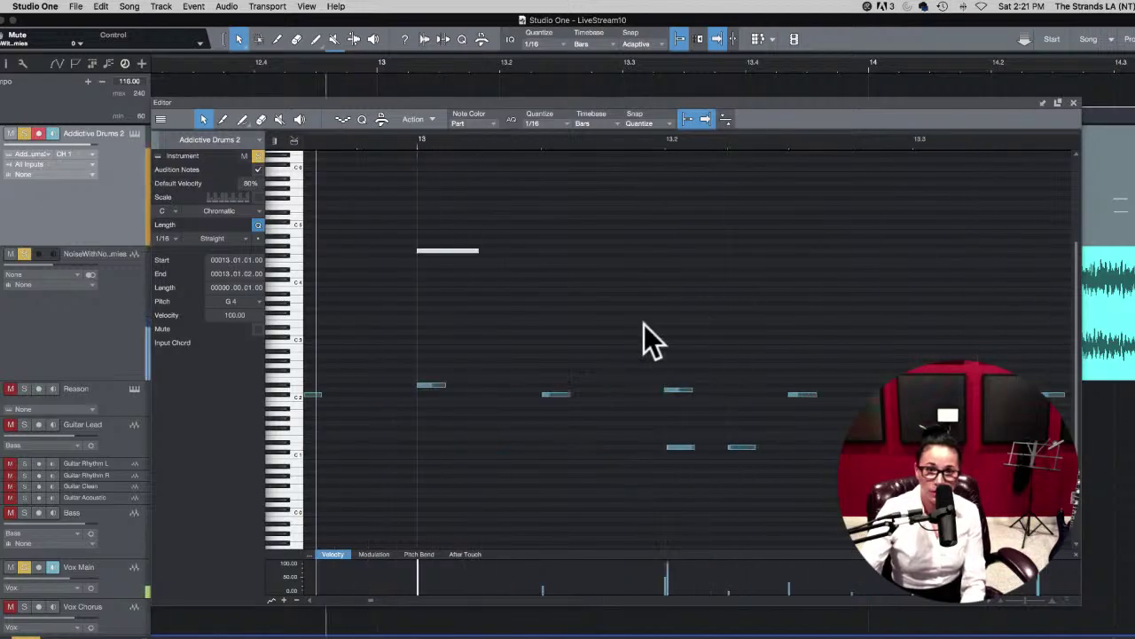
# Step: Add a 1/16 C1 note at the start of bar 13 in the drum part and close the note editor
pyautogui.doubleClick(431, 413)
pyautogui.moveTo(430, 412); pyautogui.dragTo(429, 456)
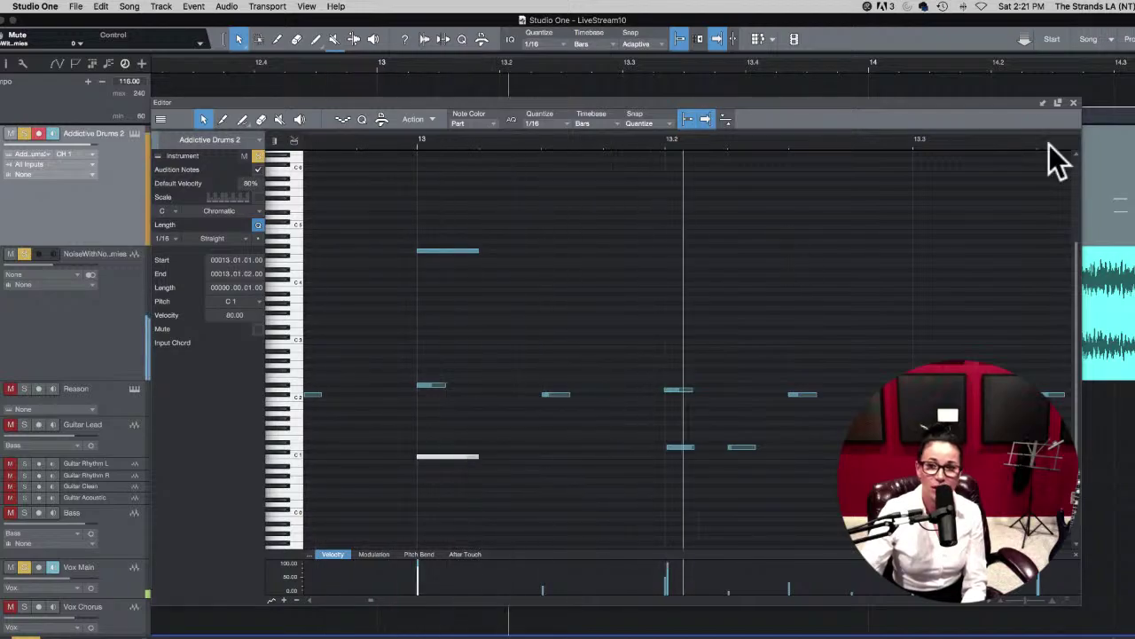
pyautogui.click(1072, 102)
# Step: Play the arrangement from about beat 11.3 across bar 13 to check the edited drum notes
pyautogui.press('w')
pyautogui.press('w')
pyautogui.press('w')
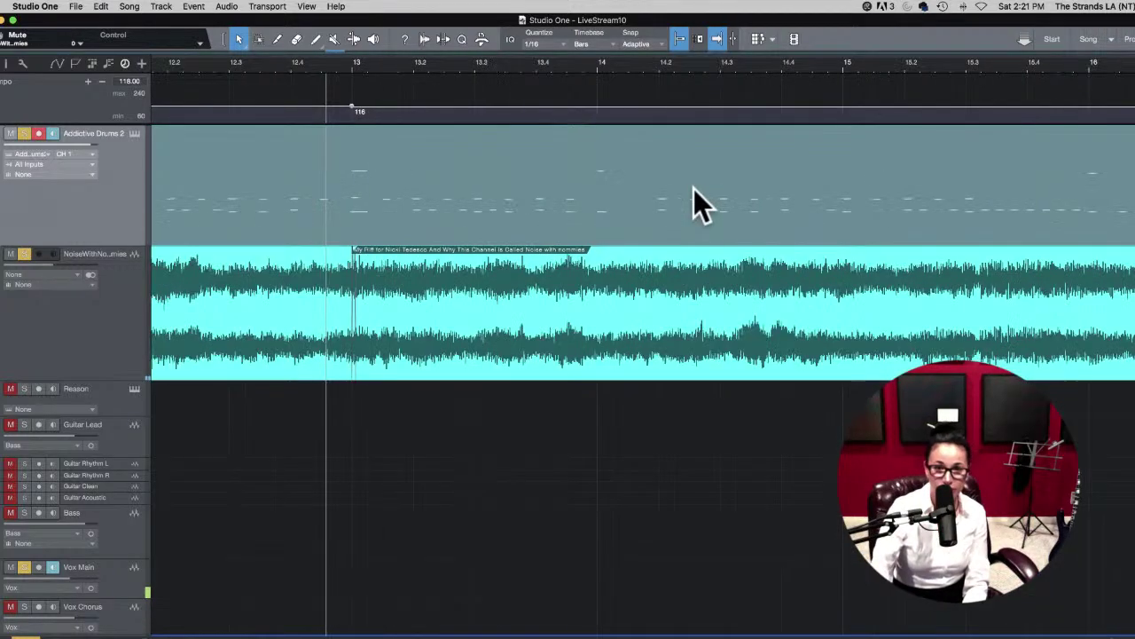
pyautogui.click(275, 64)
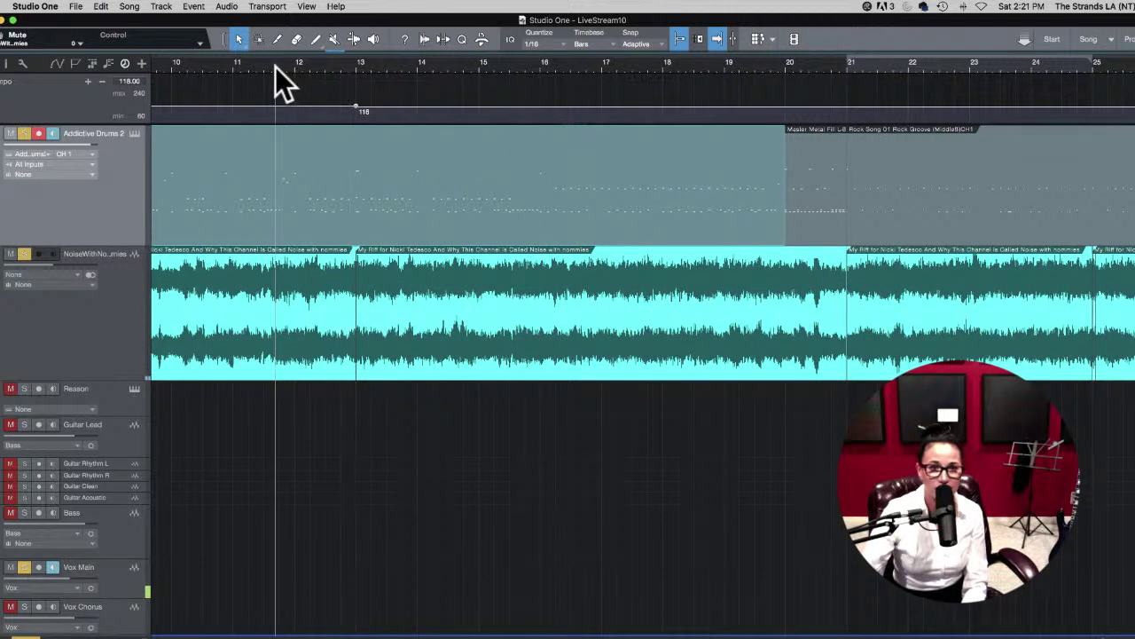
pyautogui.press('space')
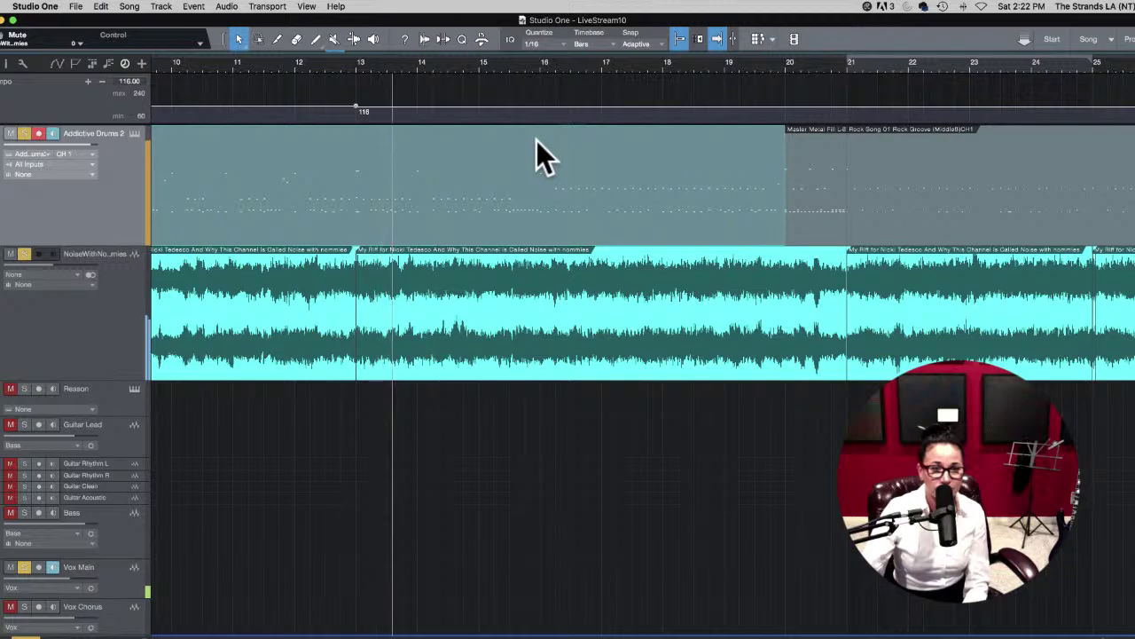
pyautogui.press('space')
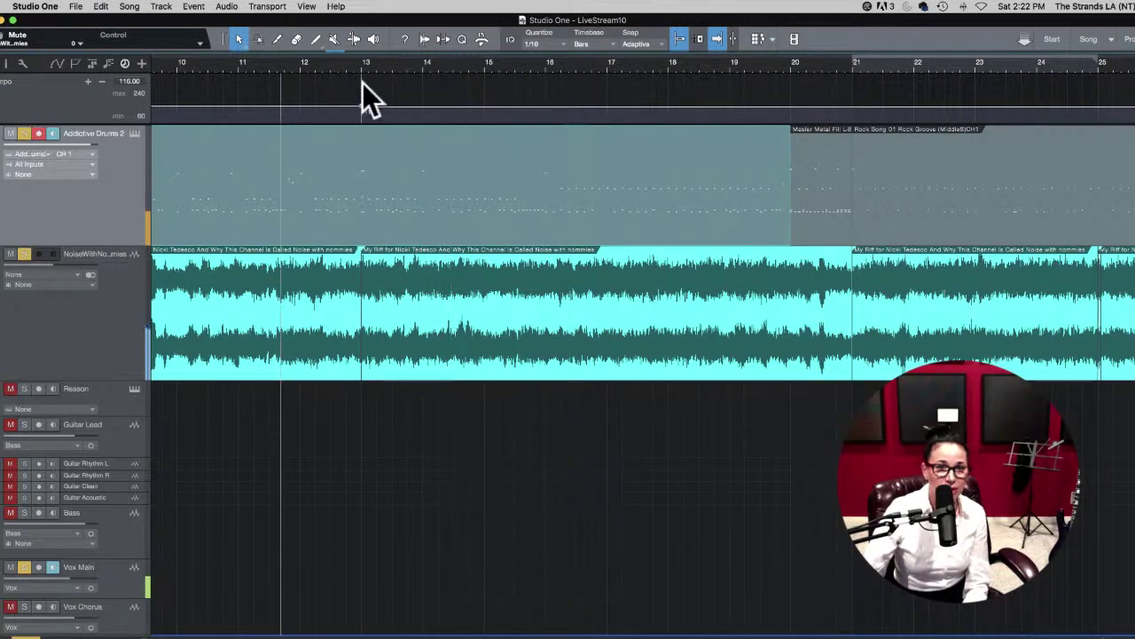
# Step: Examine the audio clip overlap and drum note alignment at the start of bar 13, and look over the mixer console
pyautogui.click(361, 71)
pyautogui.press('e')
pyautogui.press('e')
pyautogui.press('e')
pyautogui.press('e')
pyautogui.press('e')
pyautogui.press('e')
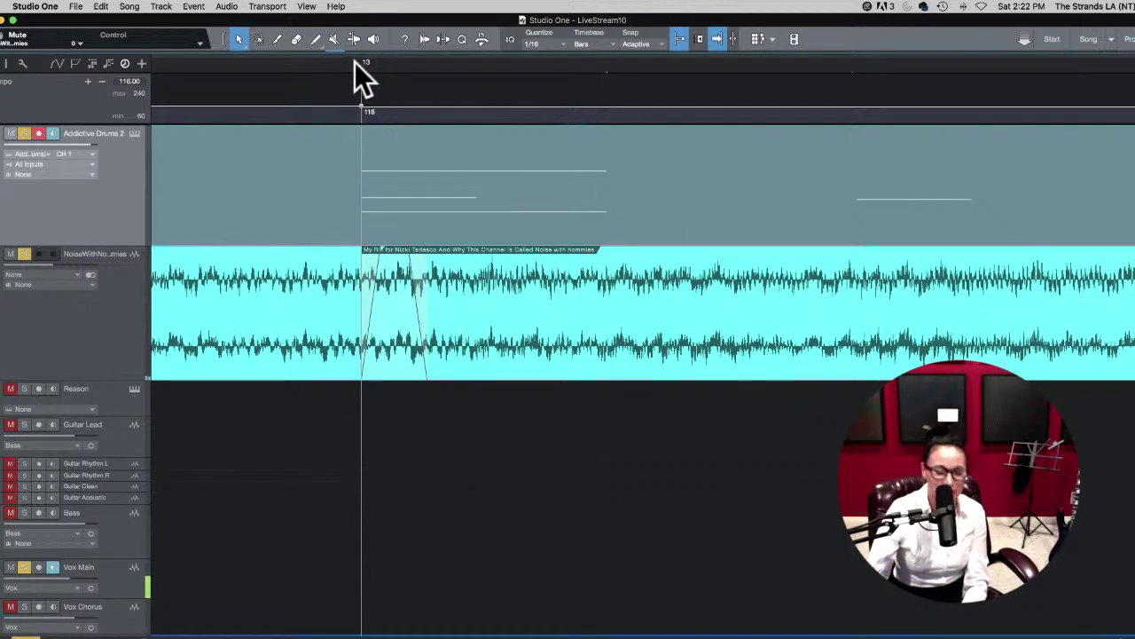
pyautogui.press('w')
pyautogui.press('w')
pyautogui.press('w')
pyautogui.press('w')
pyautogui.press('w')
pyautogui.press('w')
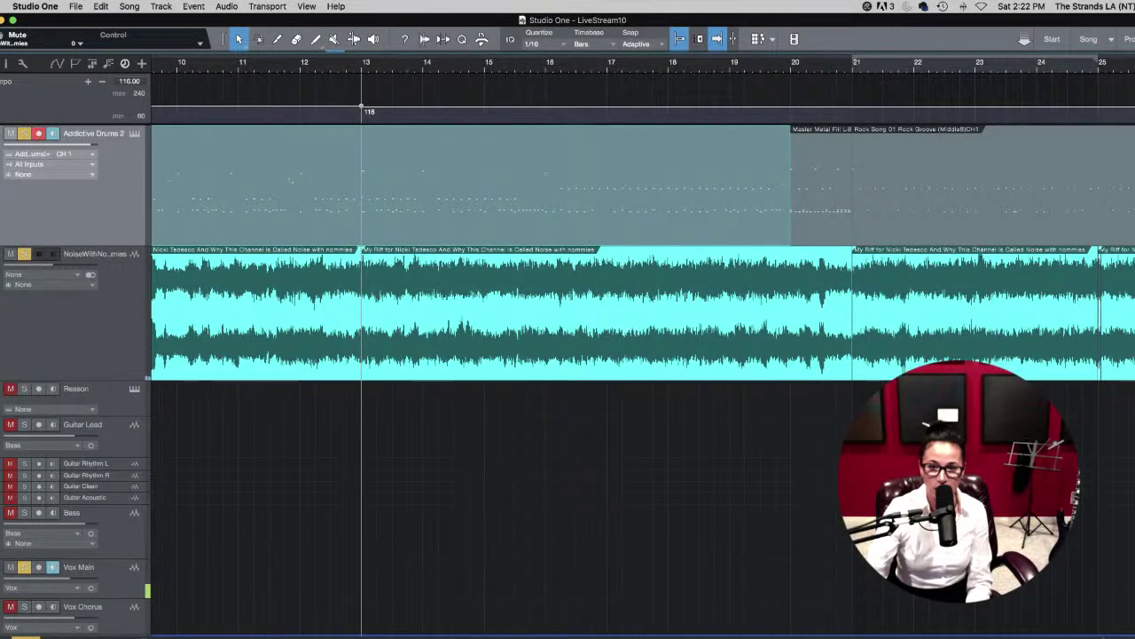
pyautogui.press('F3')
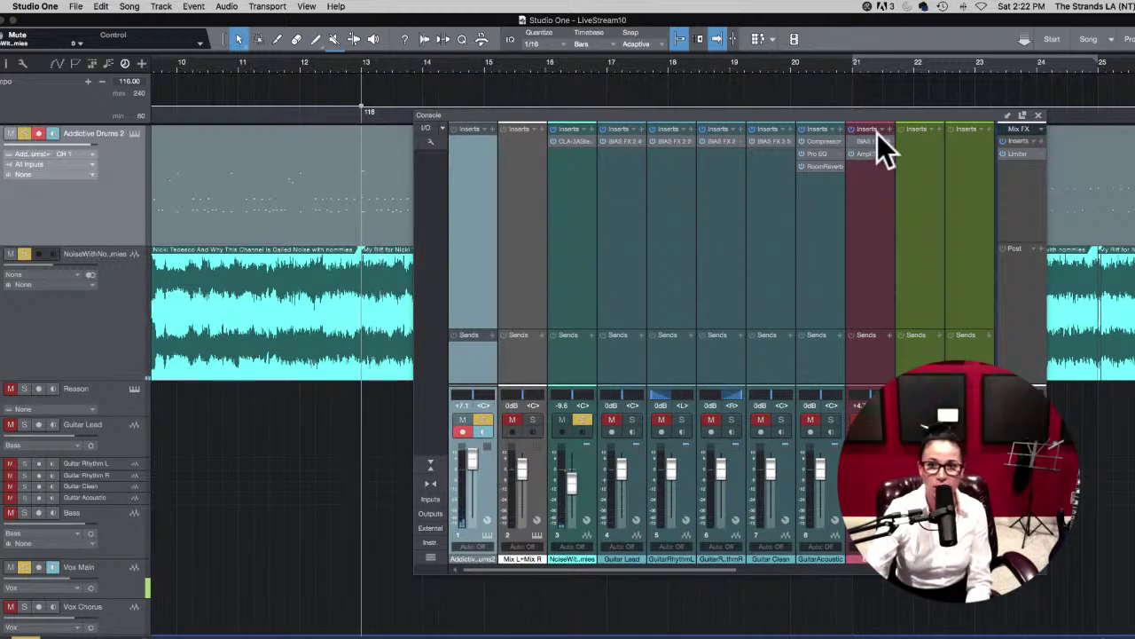
pyautogui.click(1040, 115)
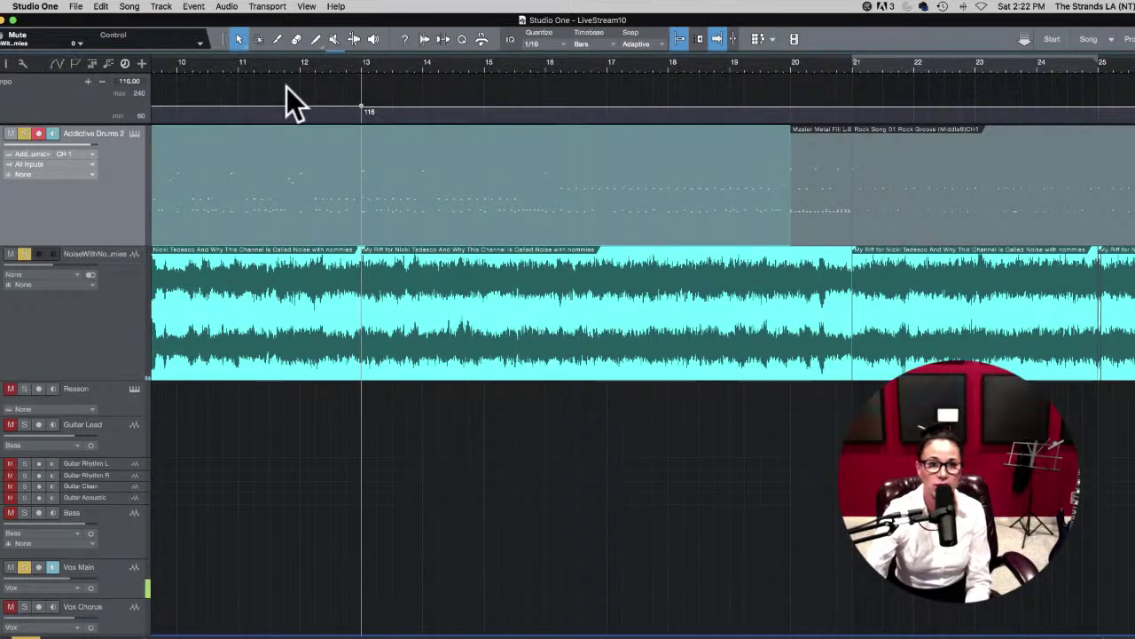
# Step: Play the arrangement from bar 3 while setting the riff audio channel to -5.5 dB and the Addictive Drums 2 channel to +10 dB
pyautogui.hscroll(-10, 300, 67)
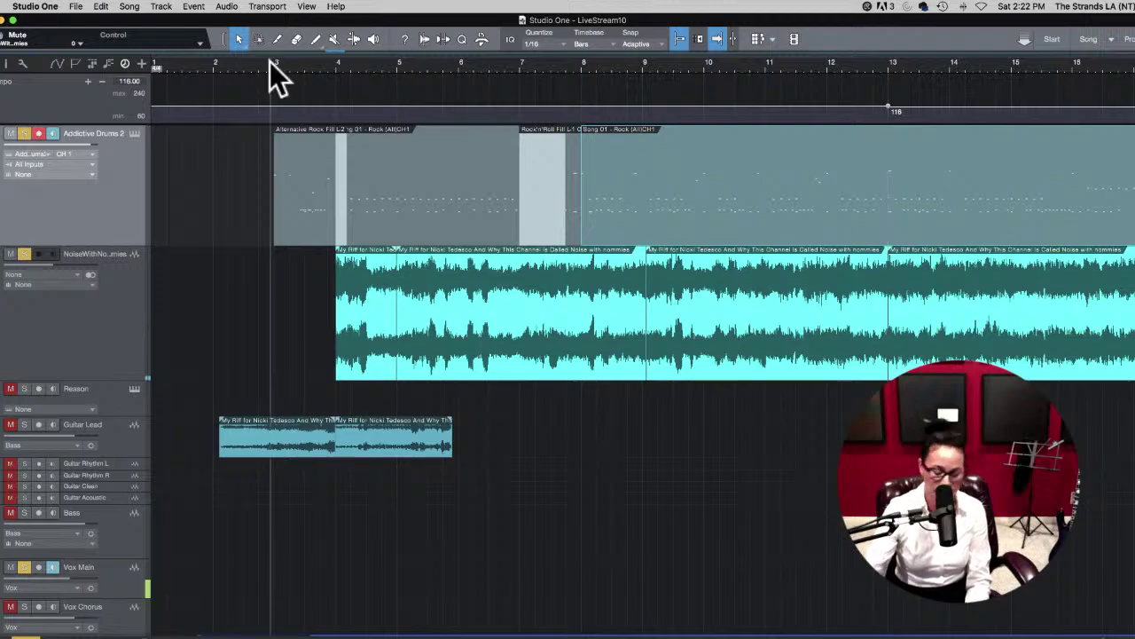
pyautogui.click(270, 61)
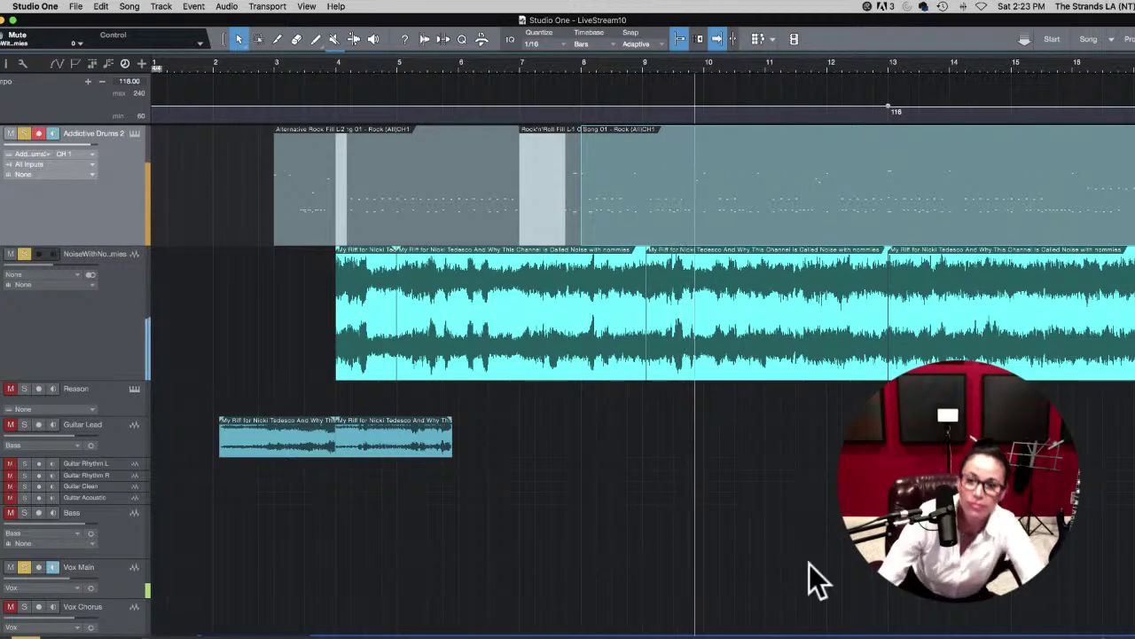
pyautogui.press('F3')
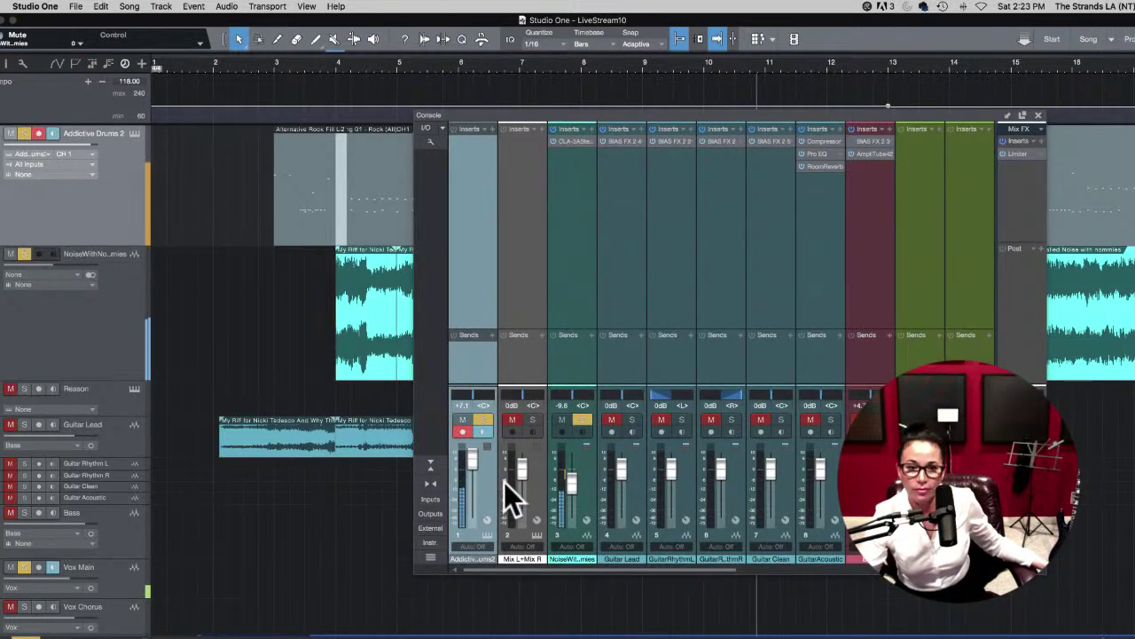
pyautogui.moveTo(571, 479); pyautogui.dragTo(573, 470)
pyautogui.moveTo(474, 456); pyautogui.dragTo(475, 469)
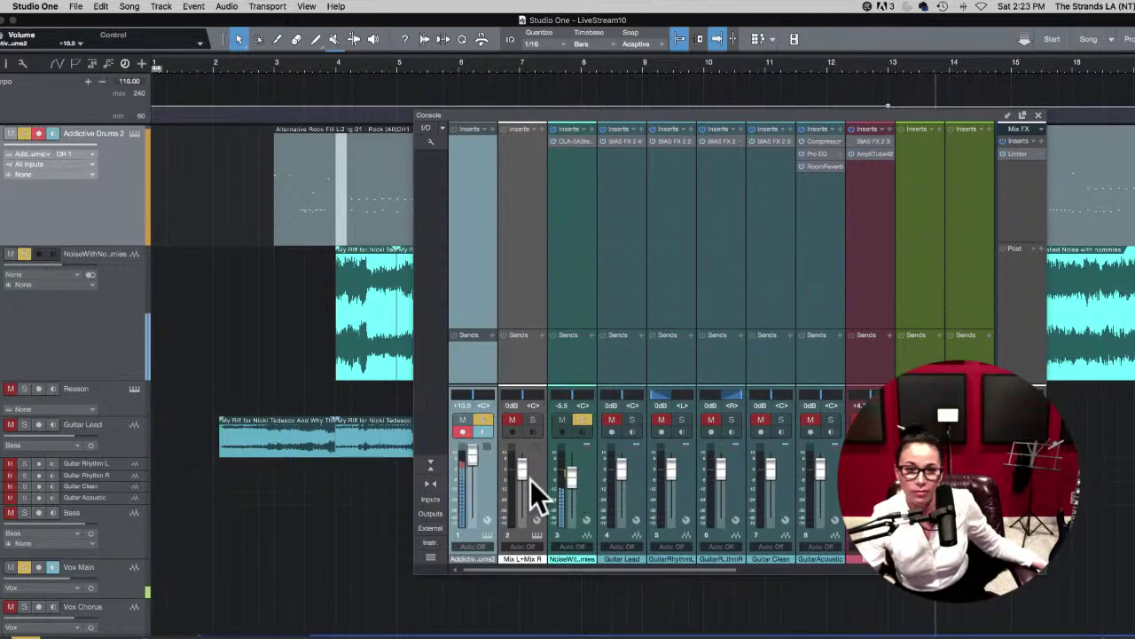
pyautogui.moveTo(568, 476); pyautogui.dragTo(576, 473)
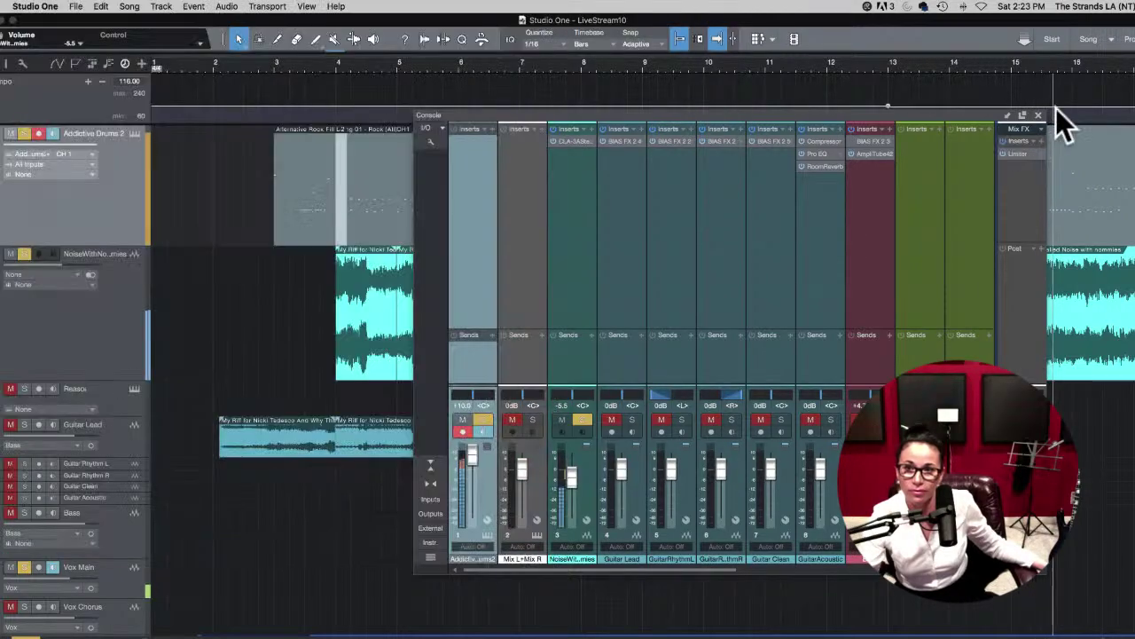
pyautogui.click(1040, 114)
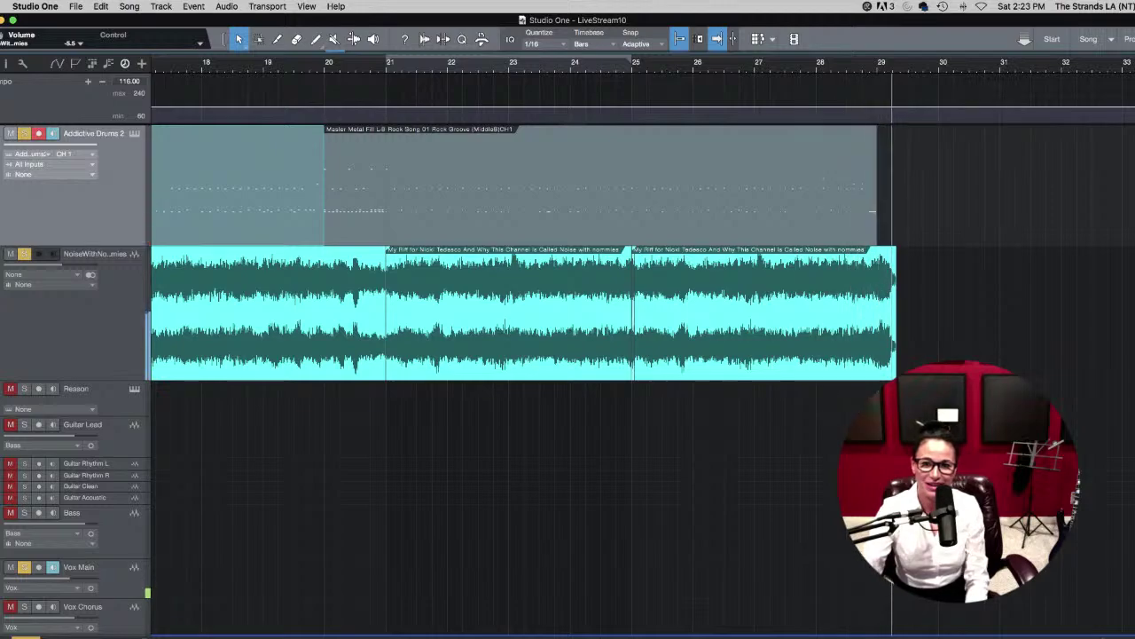
pyautogui.press('space')
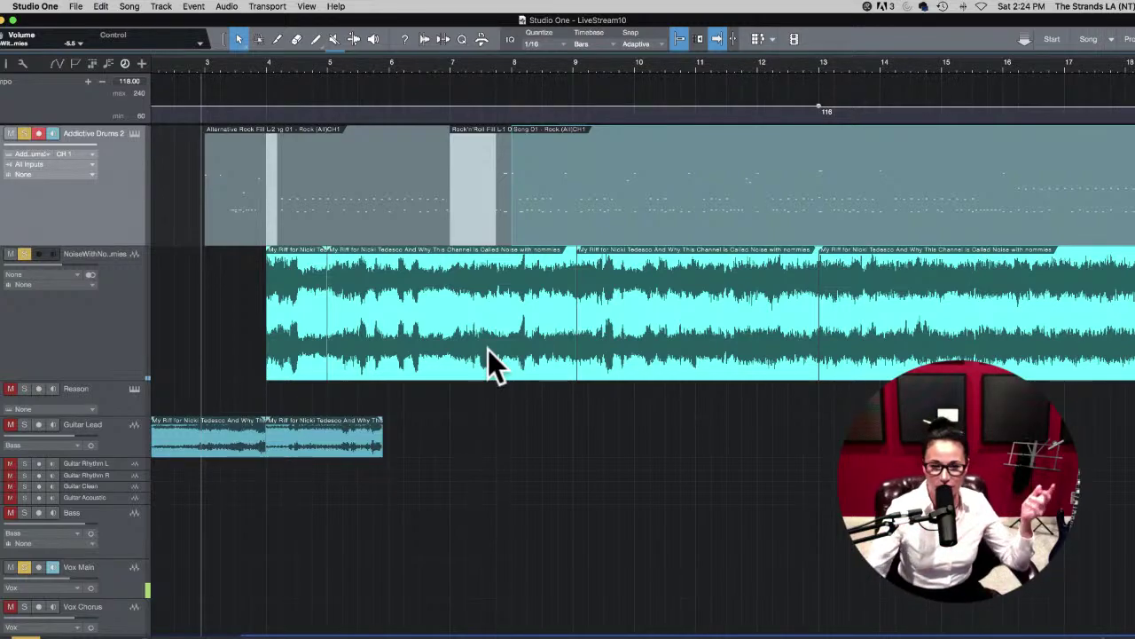
# Step: Return the playback position to bar 3 and select the second riff clip on the Guitar Lead track
pyautogui.click(204, 65)
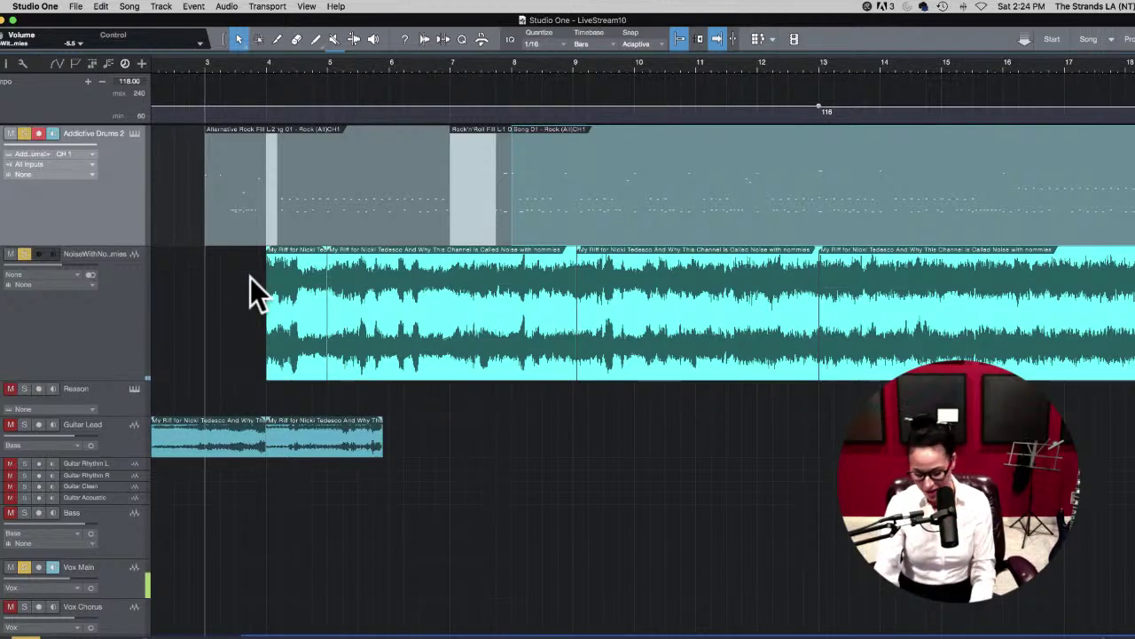
pyautogui.press('w')
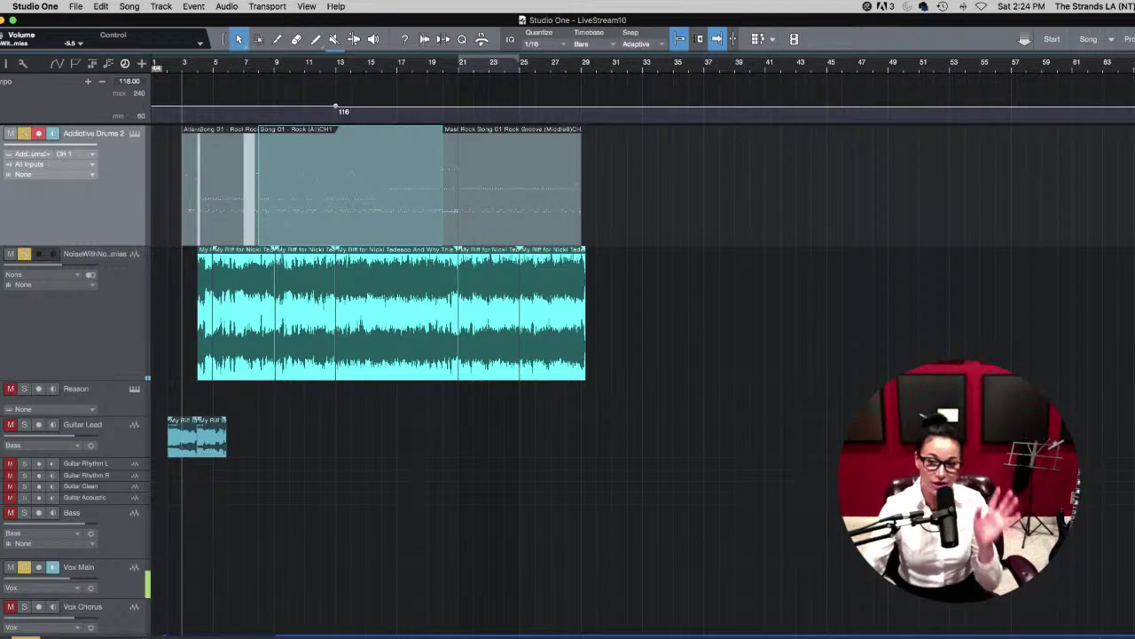
pyautogui.scroll(-1, 843, 344)
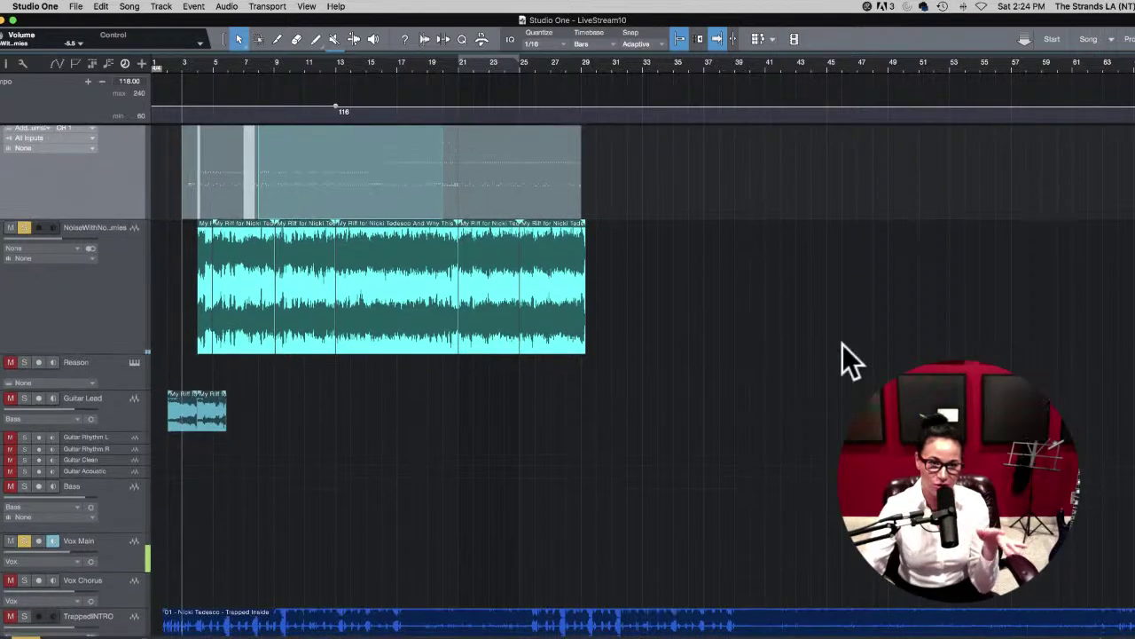
pyautogui.scroll(1, 728, 347)
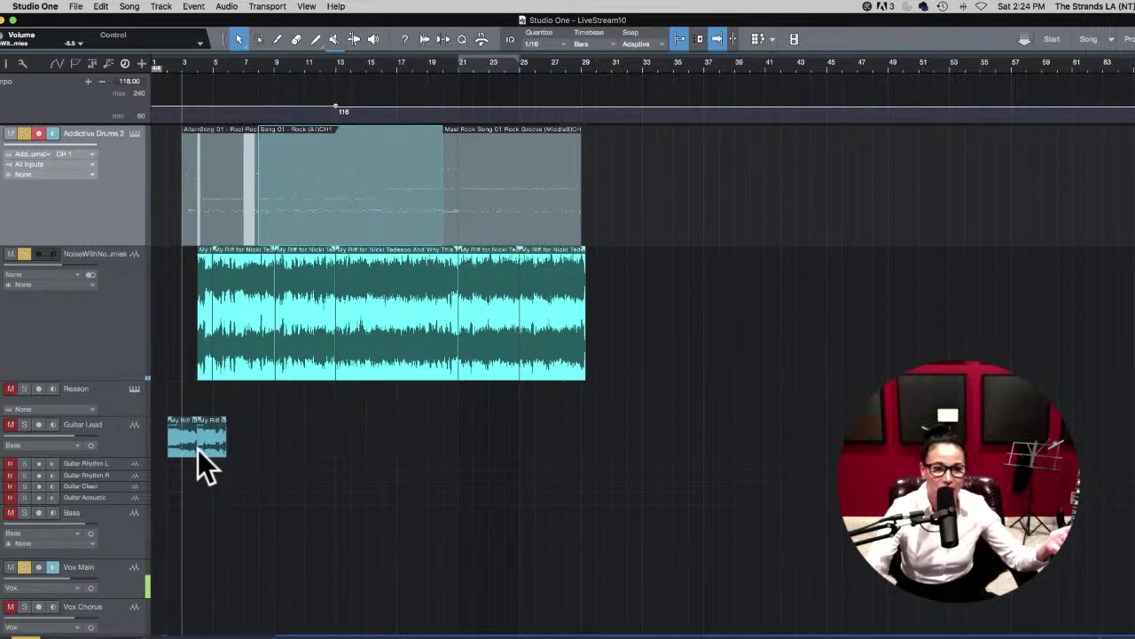
pyautogui.moveTo(209, 447); pyautogui.dragTo(213, 452)
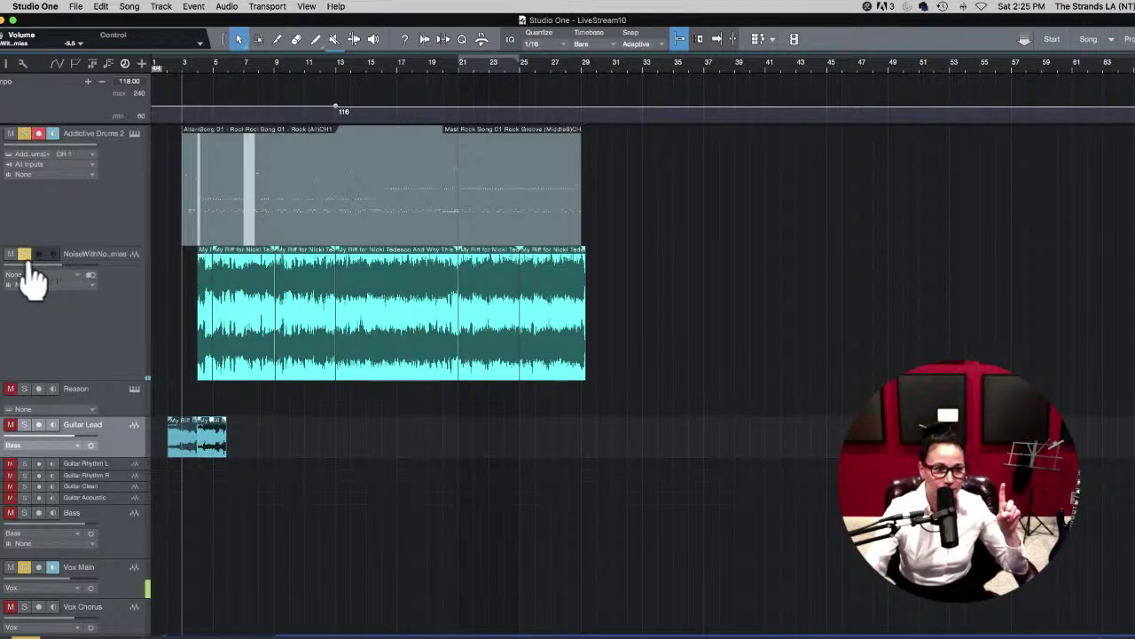
# Step: Turn off solo on the Addictive Drums 2 and riff audio tracks and reduce the height of both tracks
pyautogui.click(24, 134)
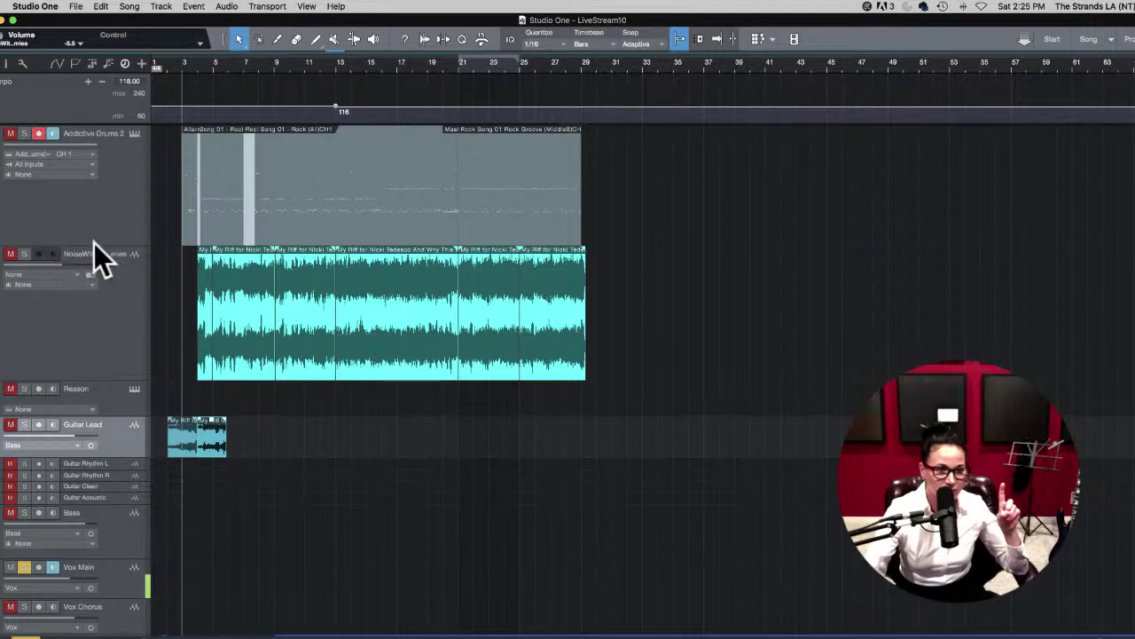
pyautogui.moveTo(92, 244); pyautogui.dragTo(103, 171)
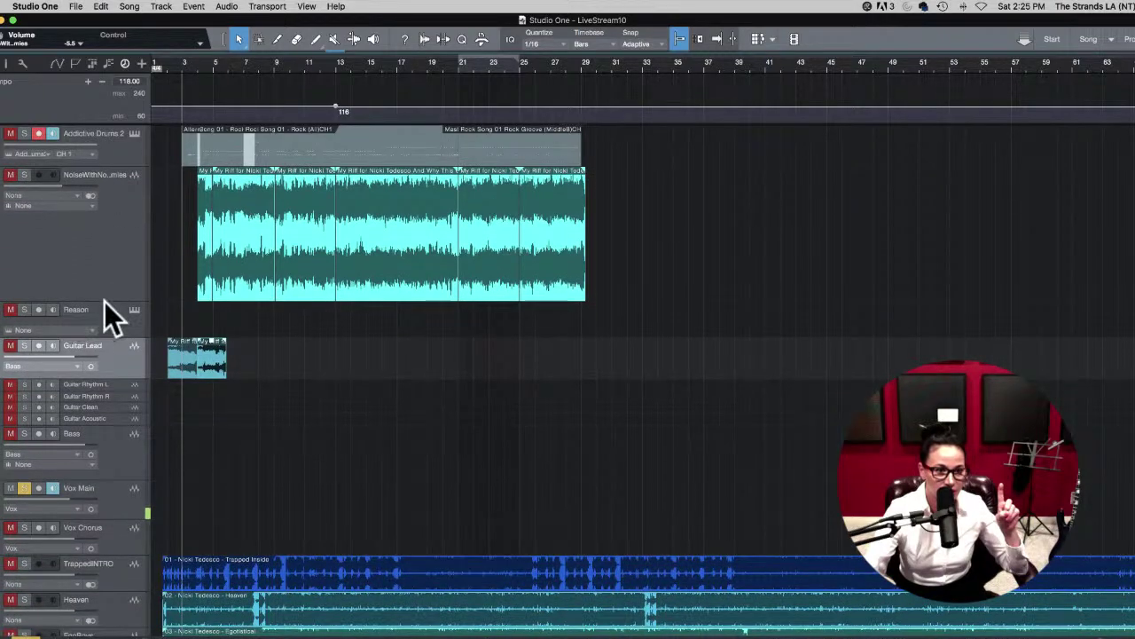
pyautogui.moveTo(106, 298); pyautogui.dragTo(106, 216)
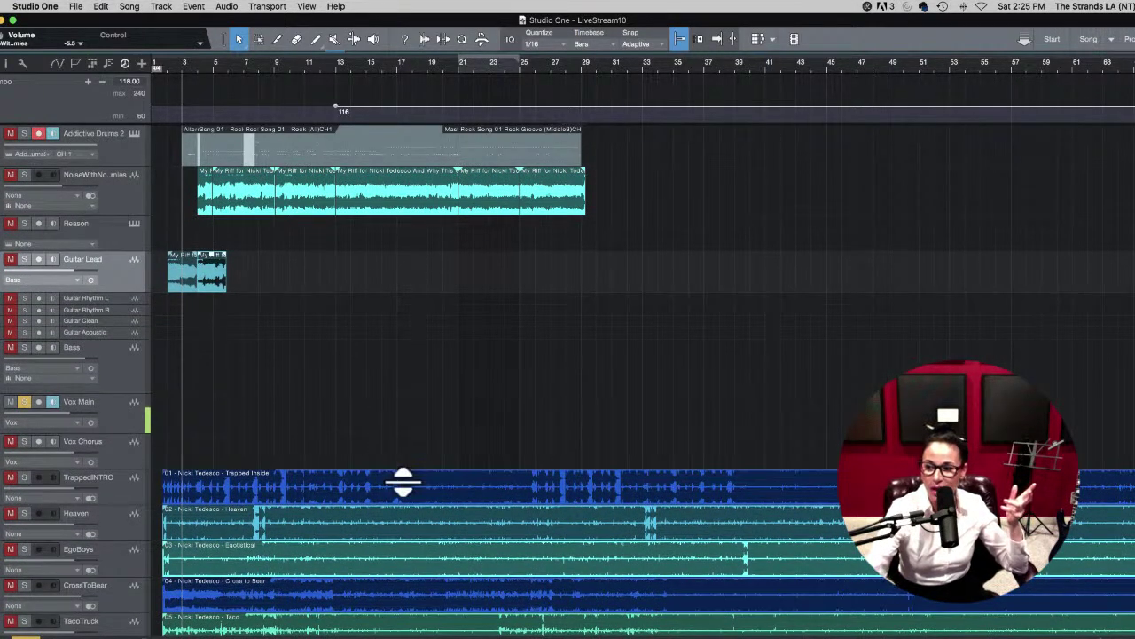
# Step: Solo the EgoBoys track and move the playback position to the start of the song
pyautogui.scroll(-5, 183, 463)
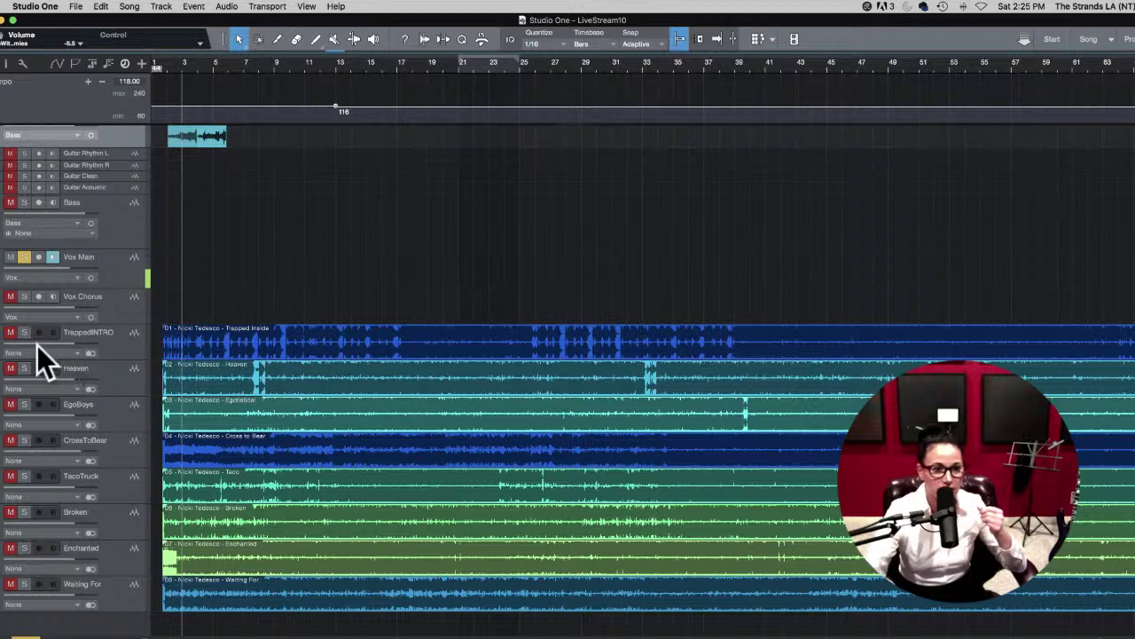
pyautogui.click(24, 404)
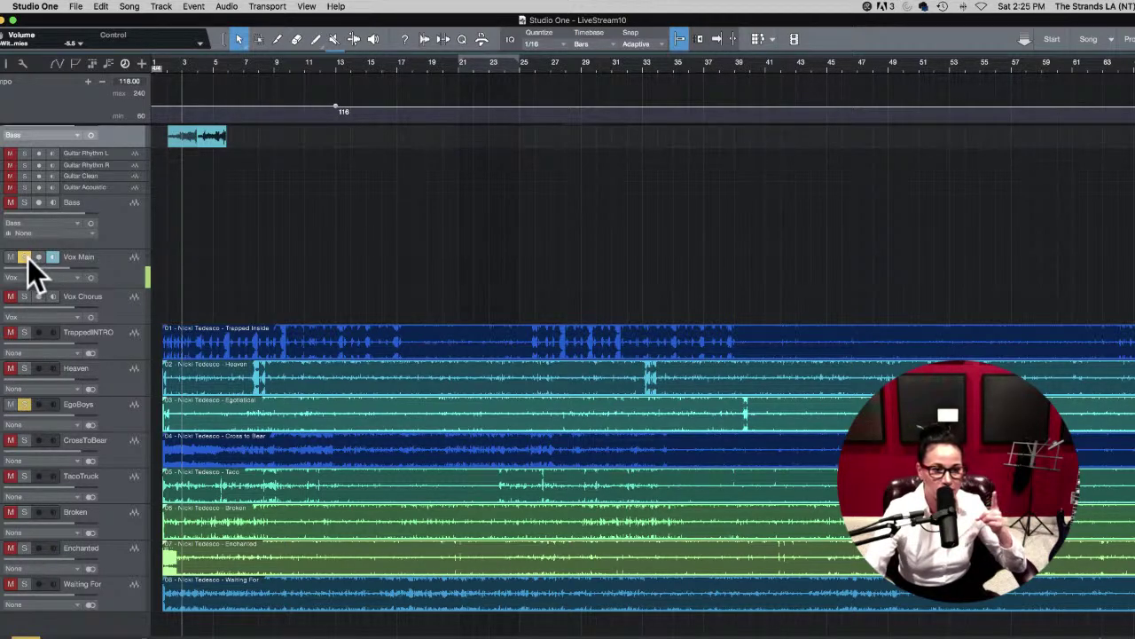
pyautogui.click(169, 65)
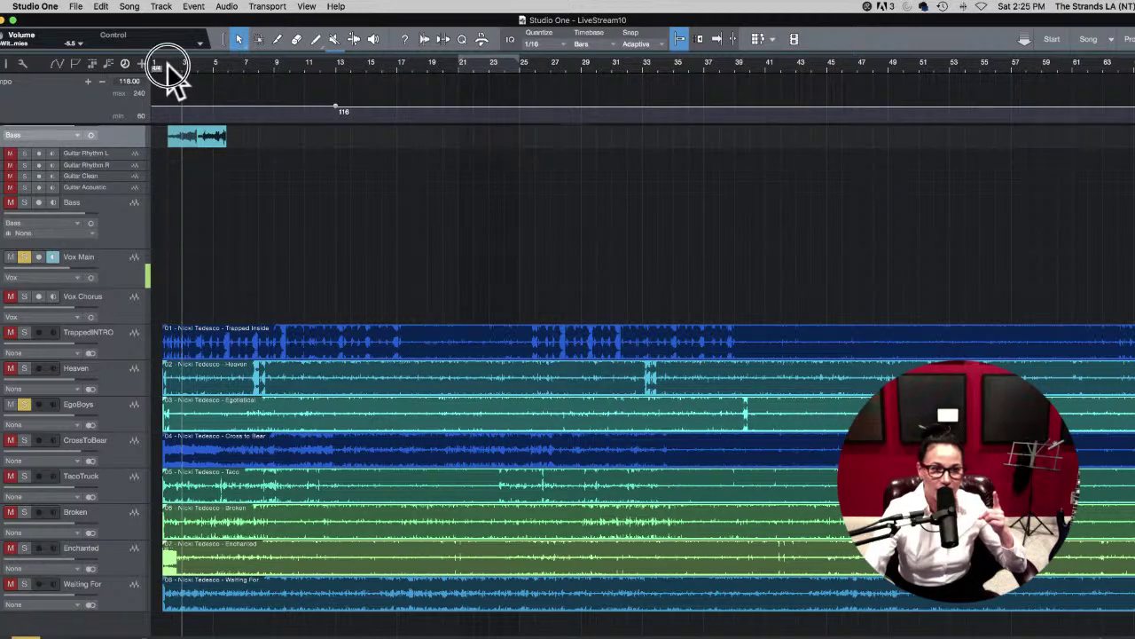
pyautogui.click(159, 64)
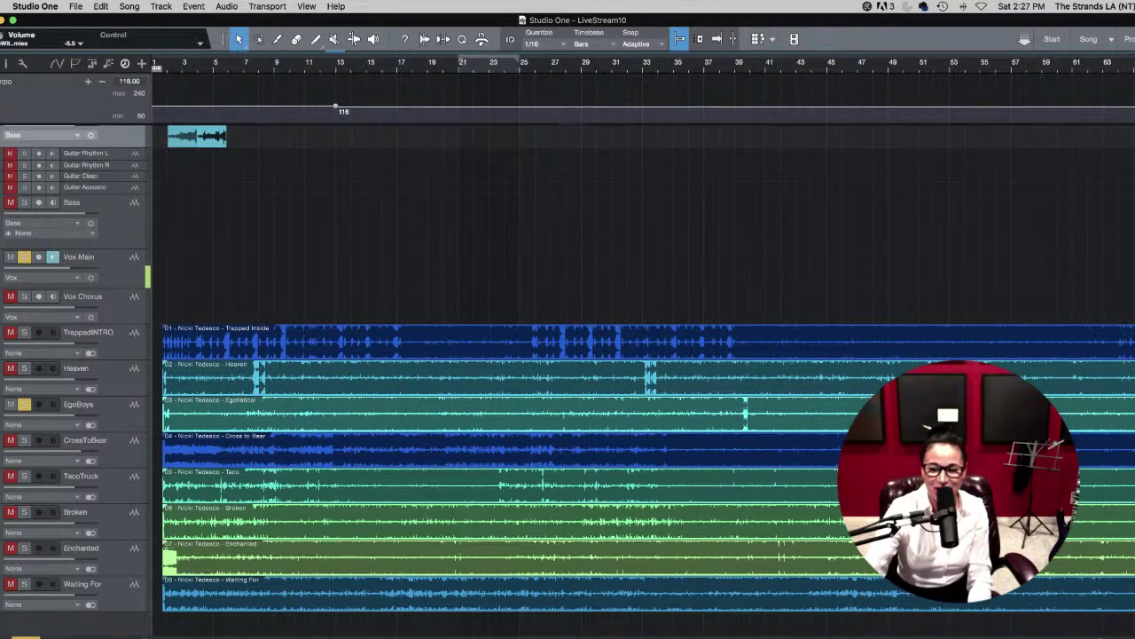
# Step: Switch to the KTLA news video about the L.A. protests, show it full screen, and jump to about 0:18
pyautogui.press('f')
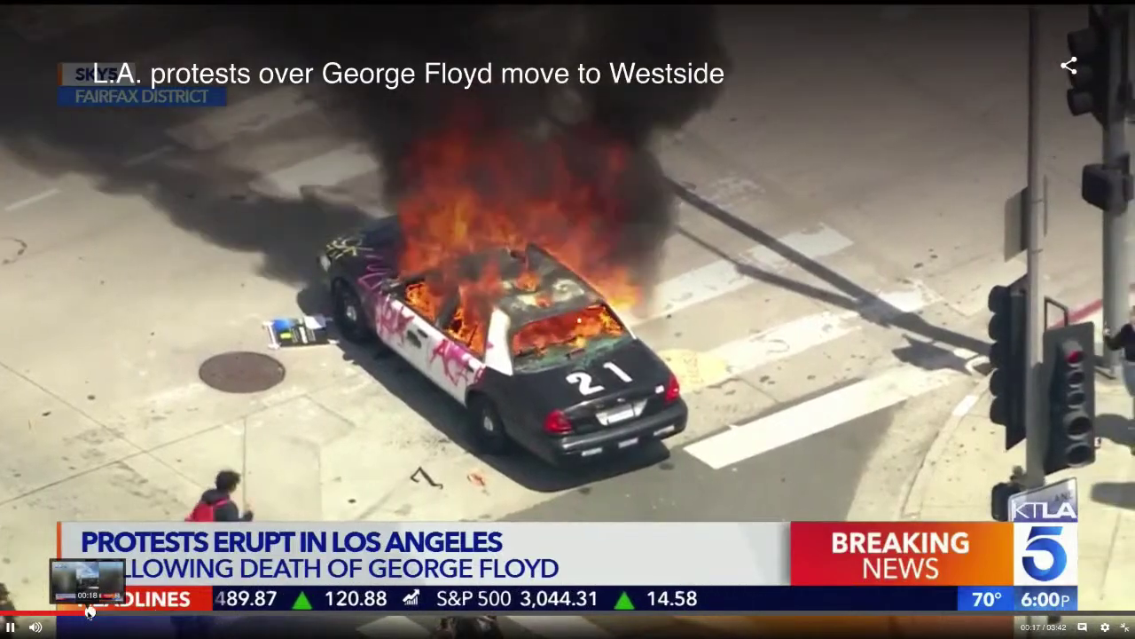
pyautogui.click(87, 612)
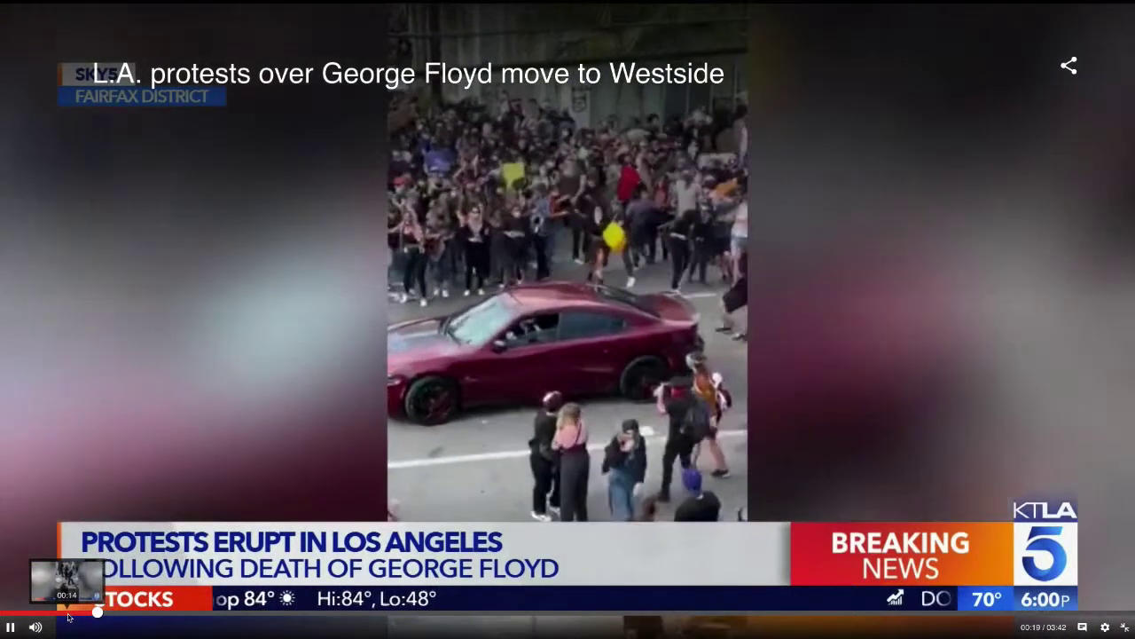
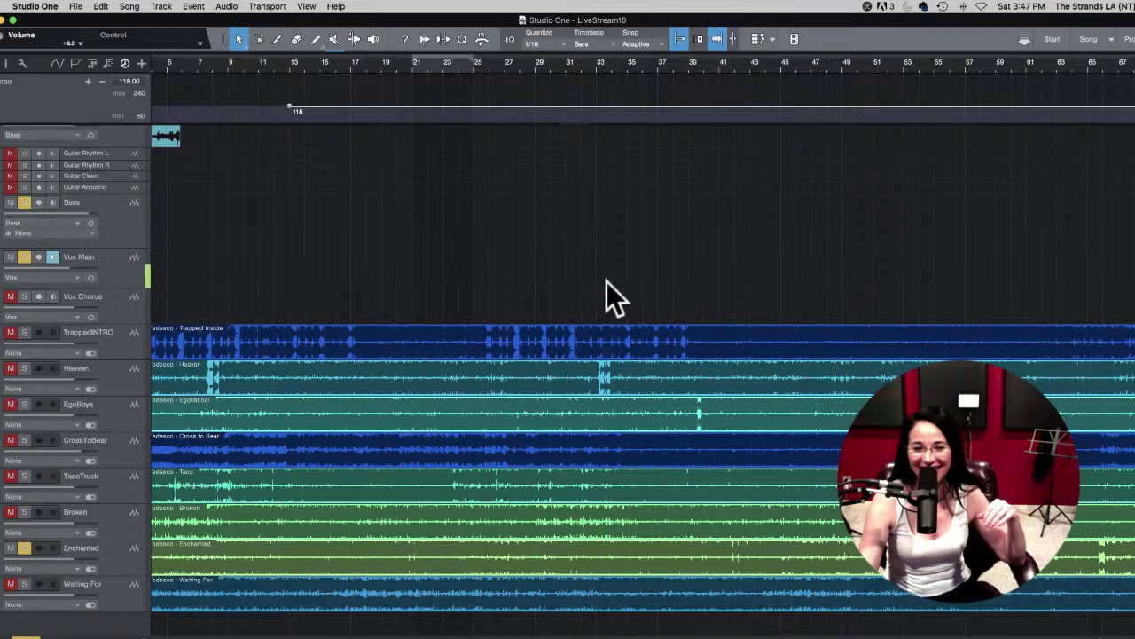
pyautogui.hscroll(10, 521, 184)
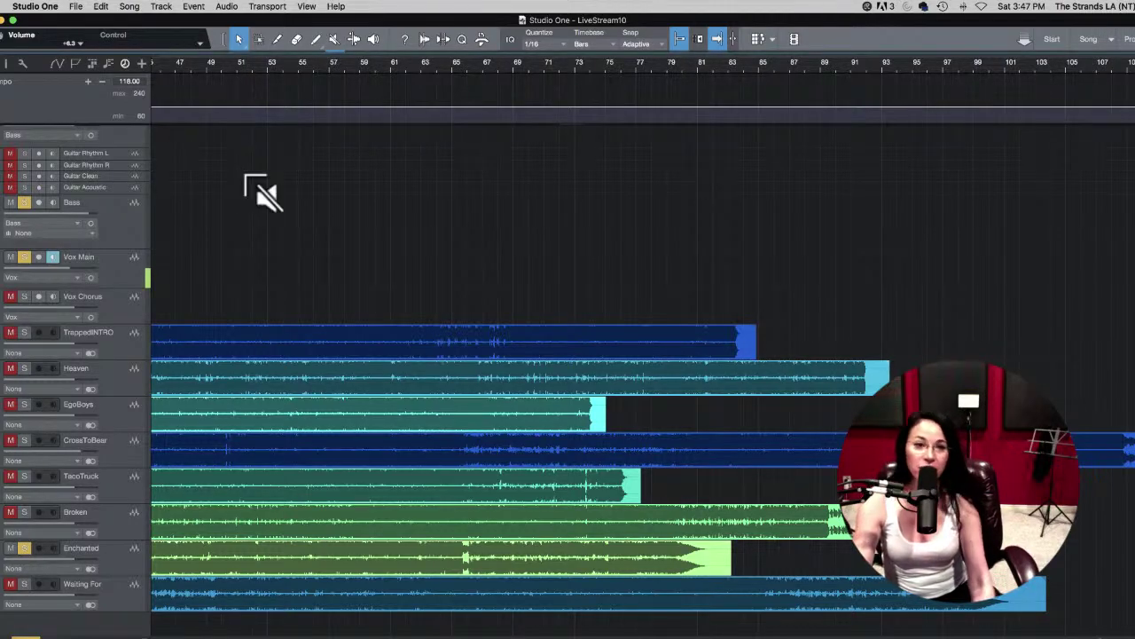
pyautogui.hscroll(-1, 266, 188)
pyautogui.hscroll(-10, 267, 175)
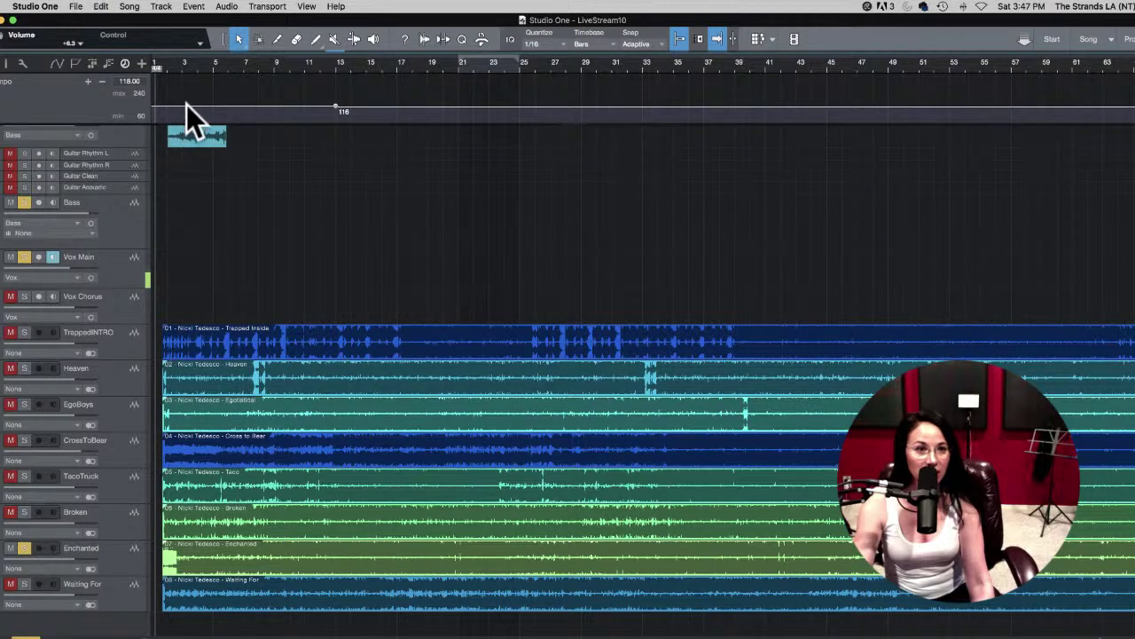
pyautogui.scroll(3, 182, 133)
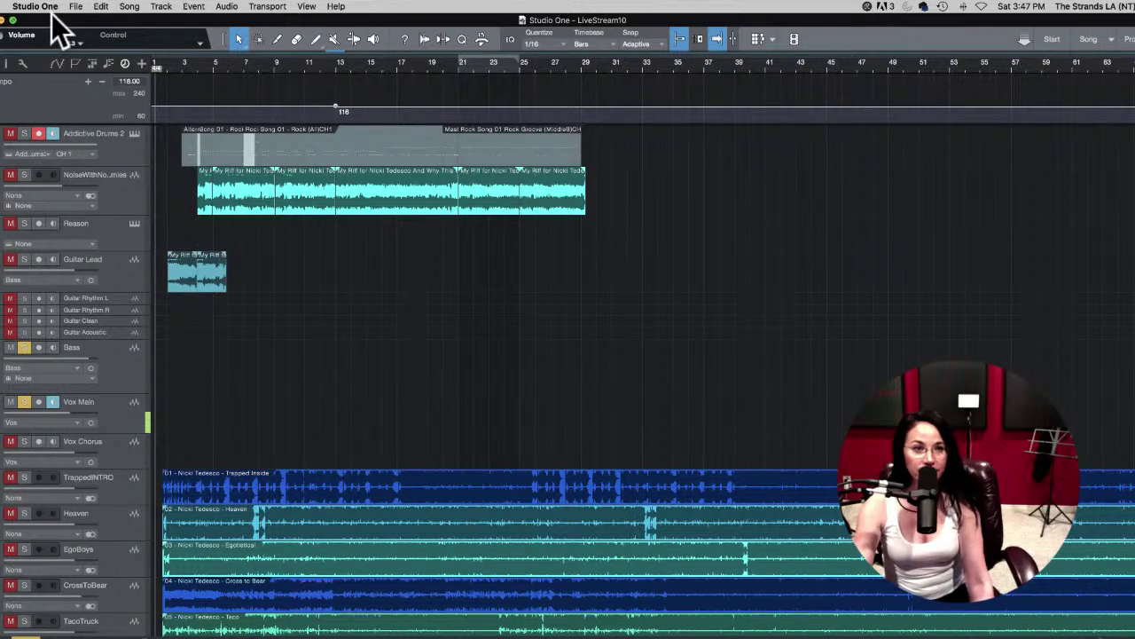
# Step: Launch Studio One 4, open the recent song Nicki Album 3 2017, and dismiss the list of missing devices
pyautogui.press('super+h')
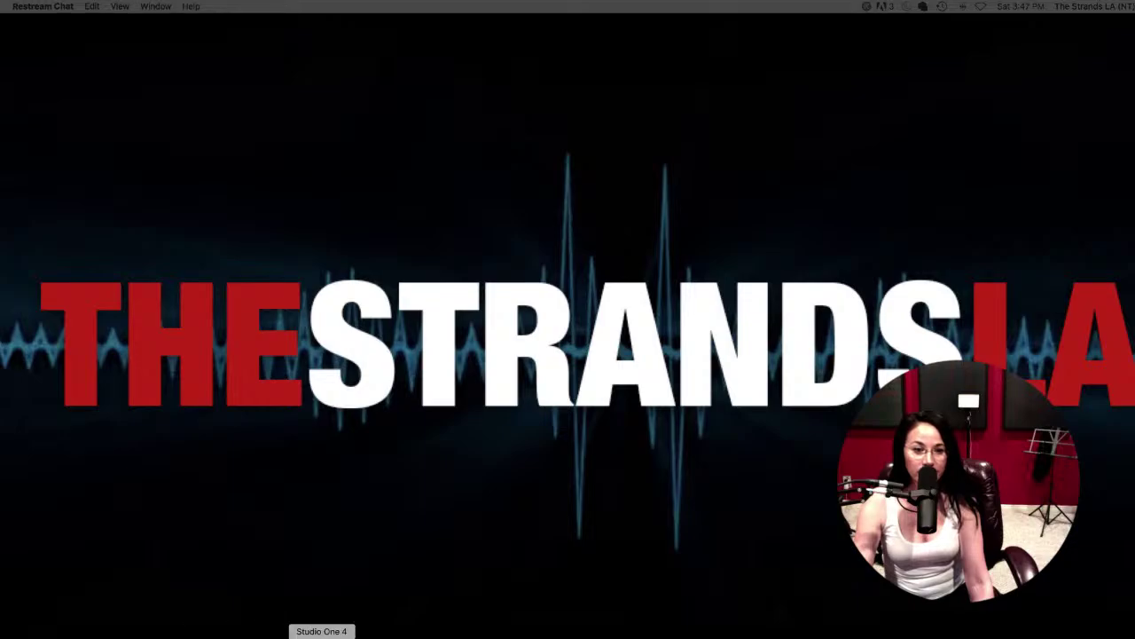
pyautogui.click(321, 631)
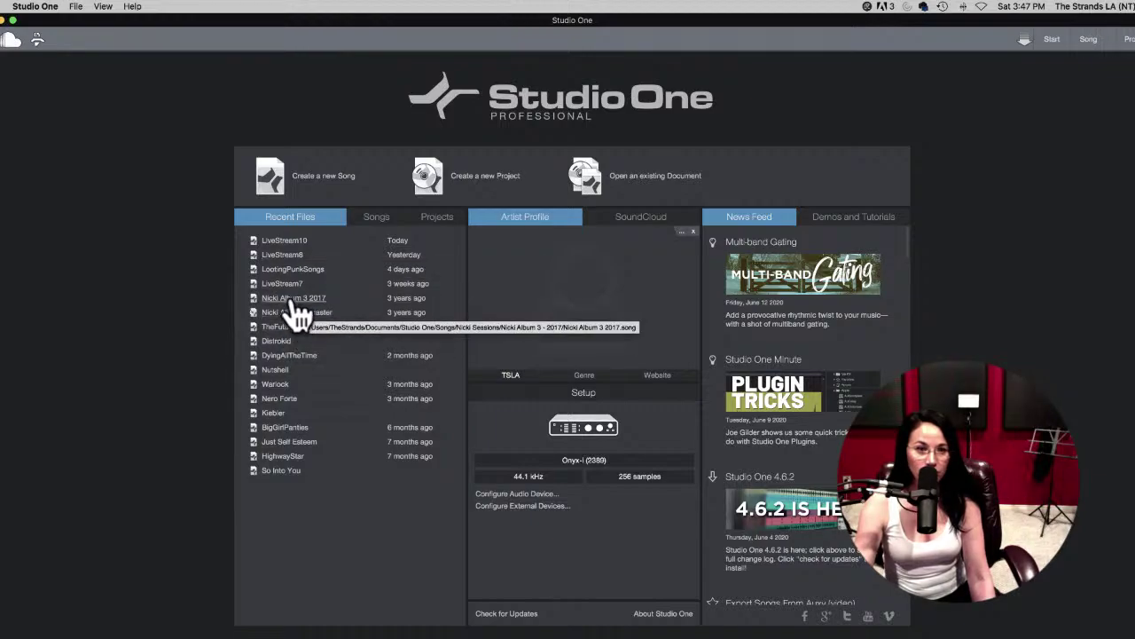
pyautogui.click(291, 300)
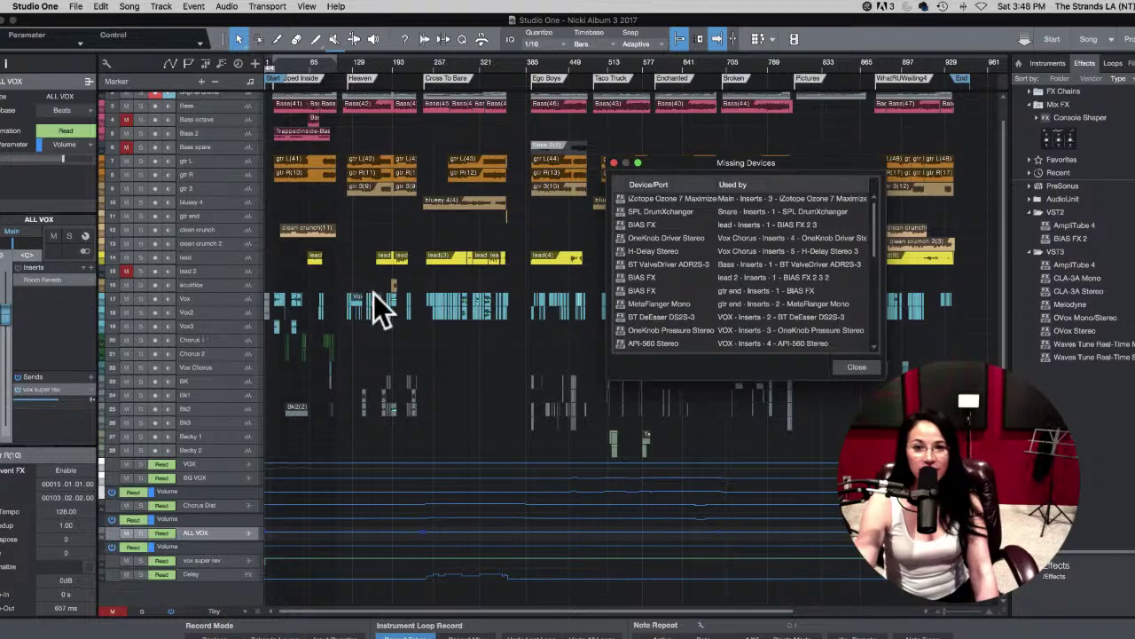
pyautogui.click(865, 366)
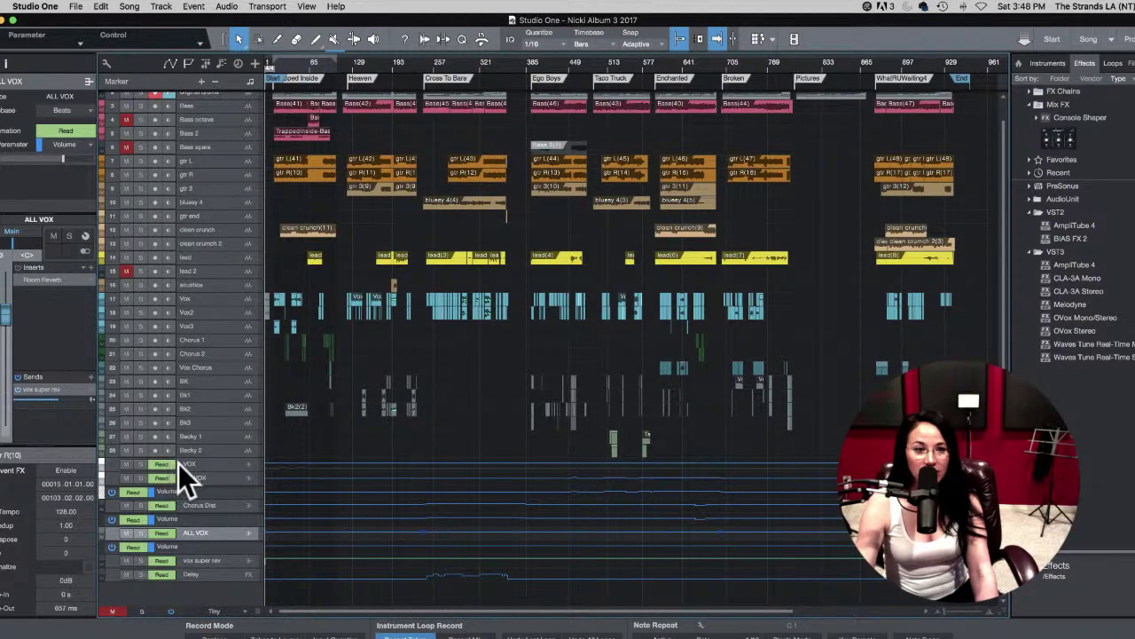
# Step: Solo the VOX bus and enlarge its lane to show the Volume automation, leaving the shown parameter as it is
pyautogui.click(140, 463)
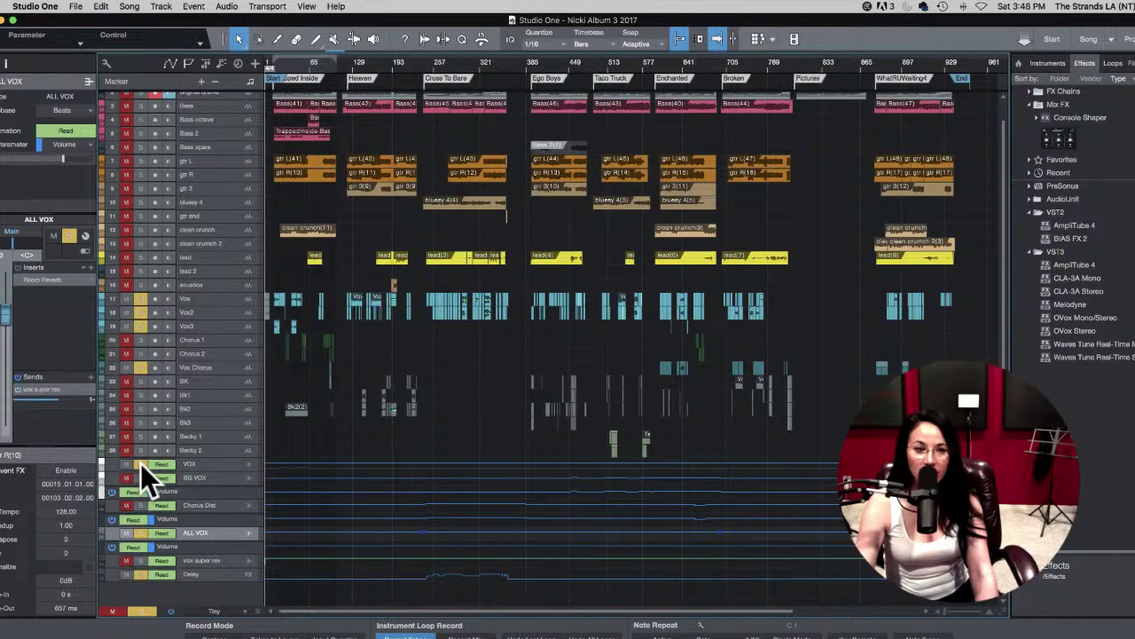
pyautogui.moveTo(194, 471); pyautogui.dragTo(210, 492)
pyautogui.click(206, 476)
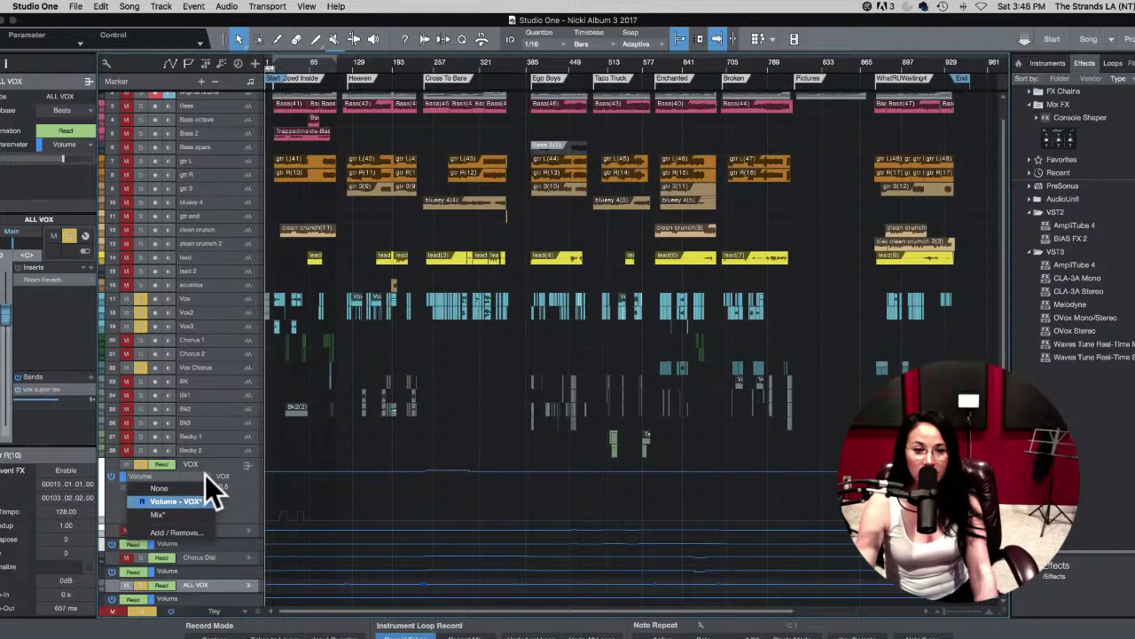
pyautogui.click(233, 501)
pyautogui.scroll(-2, 229, 452)
pyautogui.scroll(-2, 228, 453)
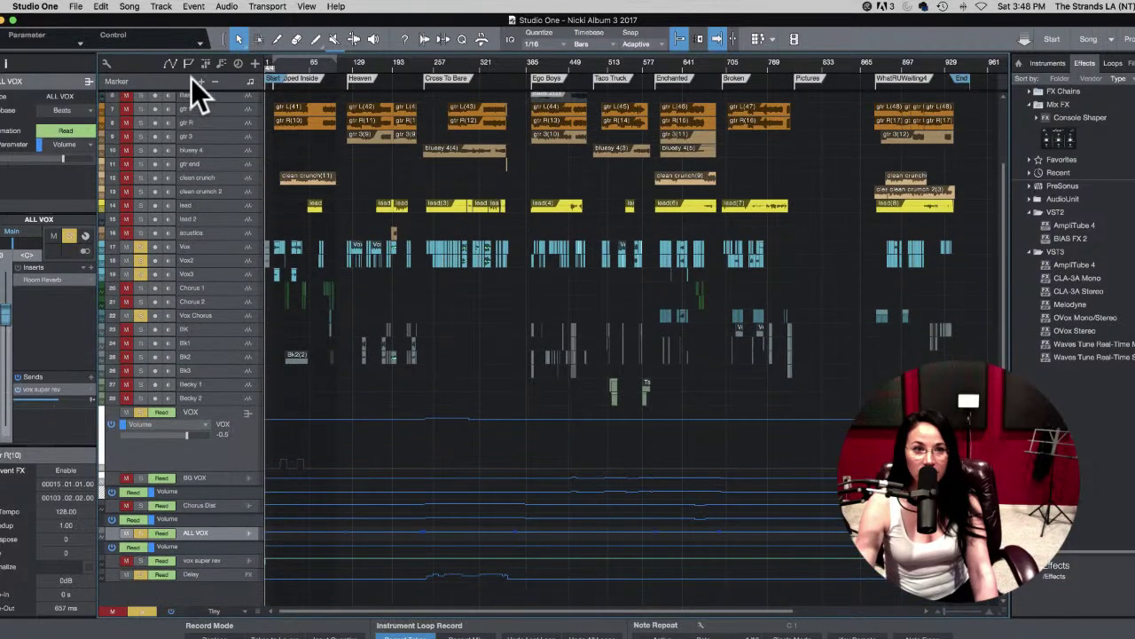
# Step: Add one mono audio track named Vox with Input 1 as input and Main as output
pyautogui.click(80, 8)
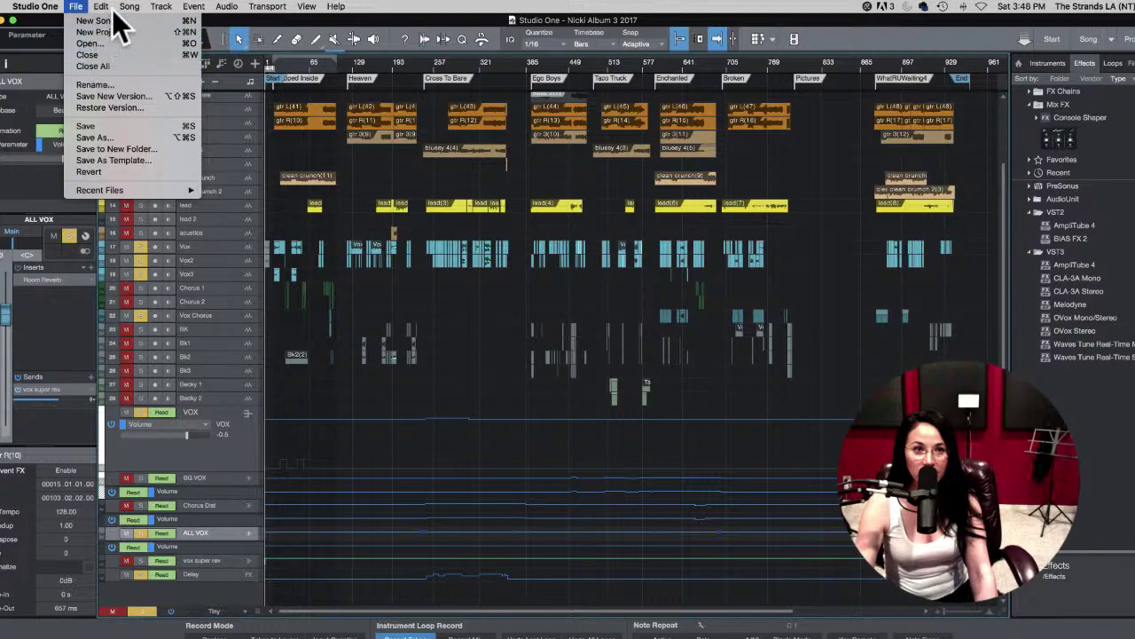
pyautogui.click(170, 23)
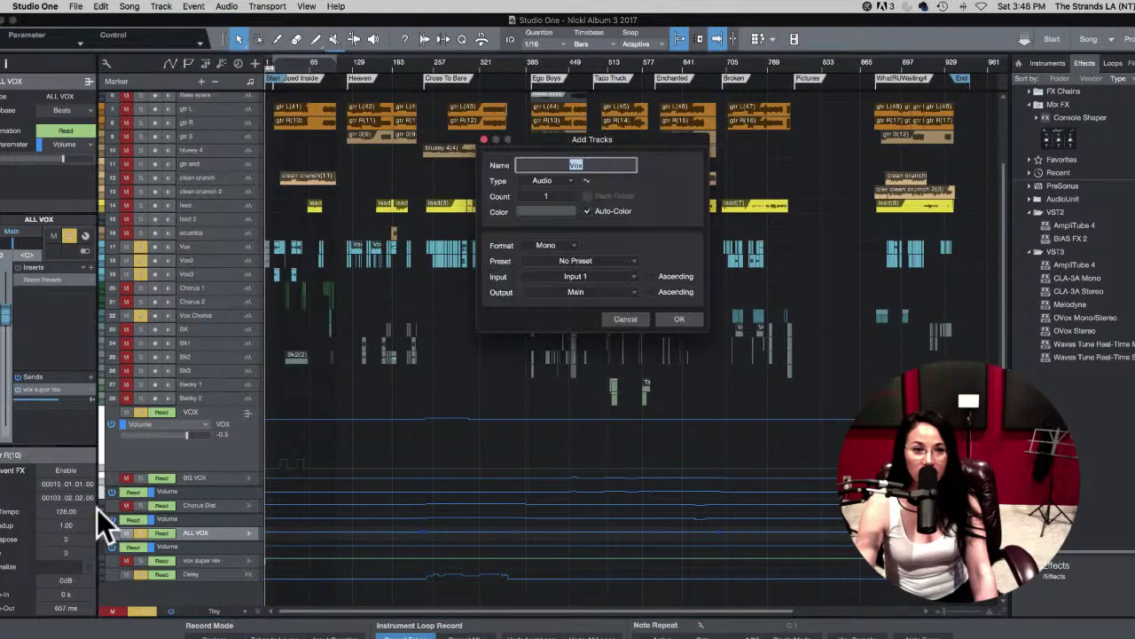
pyautogui.click(676, 318)
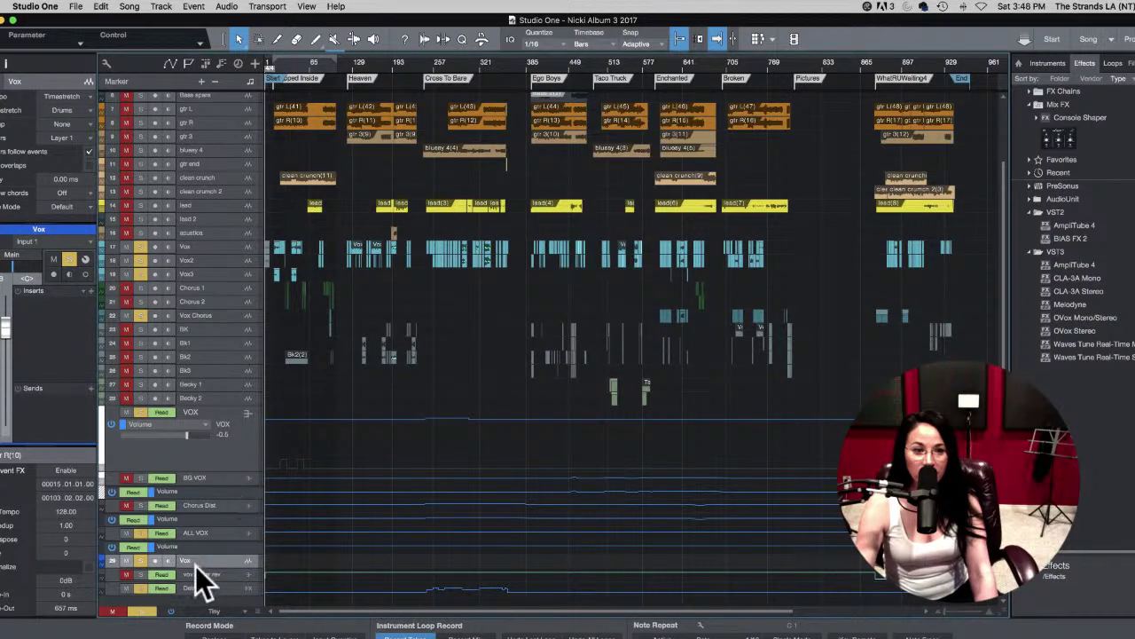
# Step: Enlarge the new Vox track's lane, set its input to Input 4, and turn on its input monitoring
pyautogui.moveTo(195, 566)
pyautogui.mouseDown()
pyautogui.moveTo(196, 588)
pyautogui.moveTo(210, 554)
pyautogui.moveTo(203, 564)
pyautogui.moveTo(192, 549)
pyautogui.mouseUp()
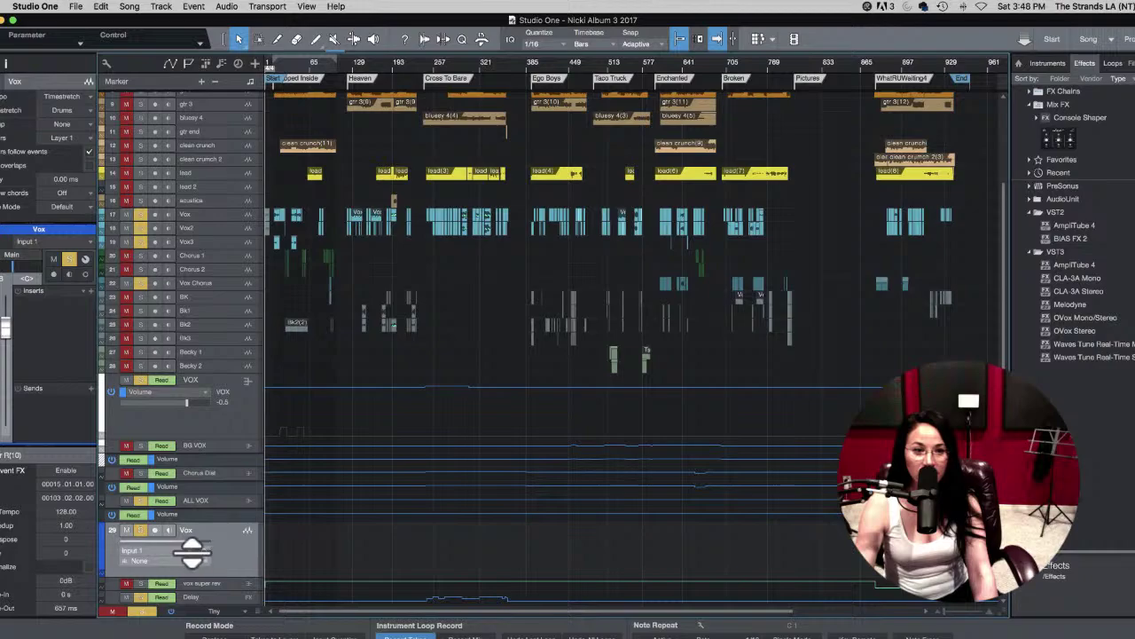
pyautogui.click(189, 551)
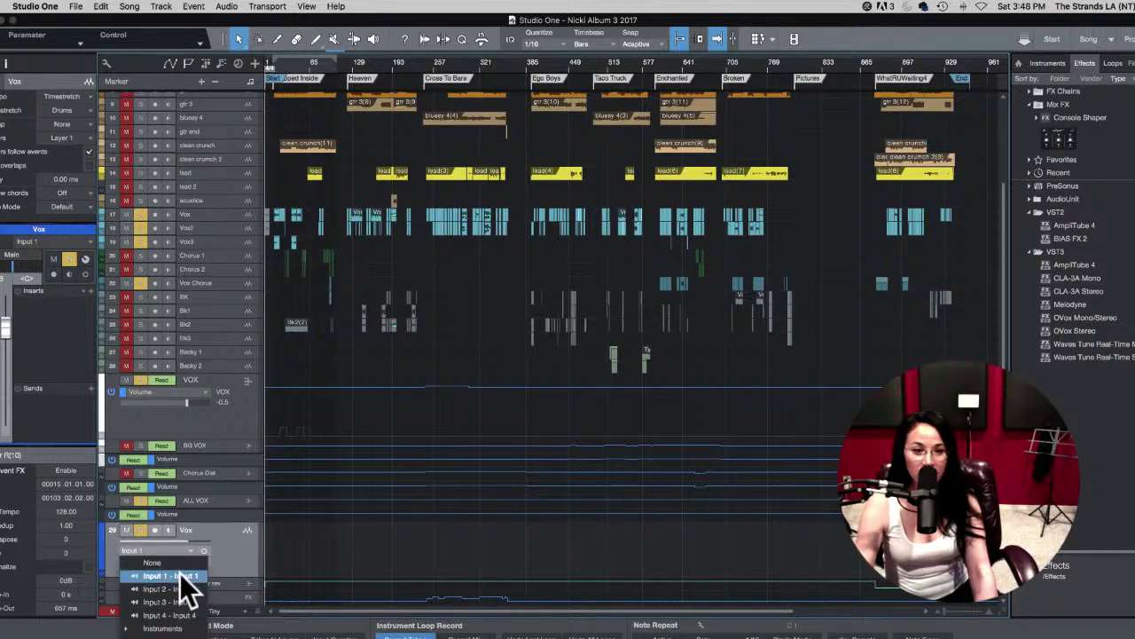
pyautogui.click(187, 620)
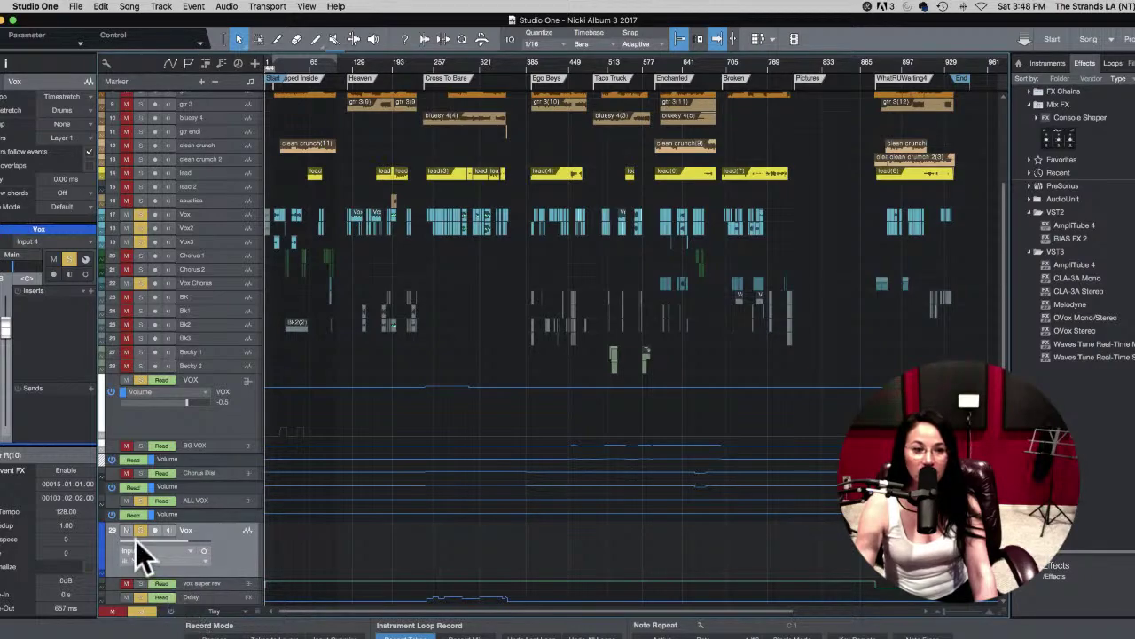
pyautogui.click(169, 529)
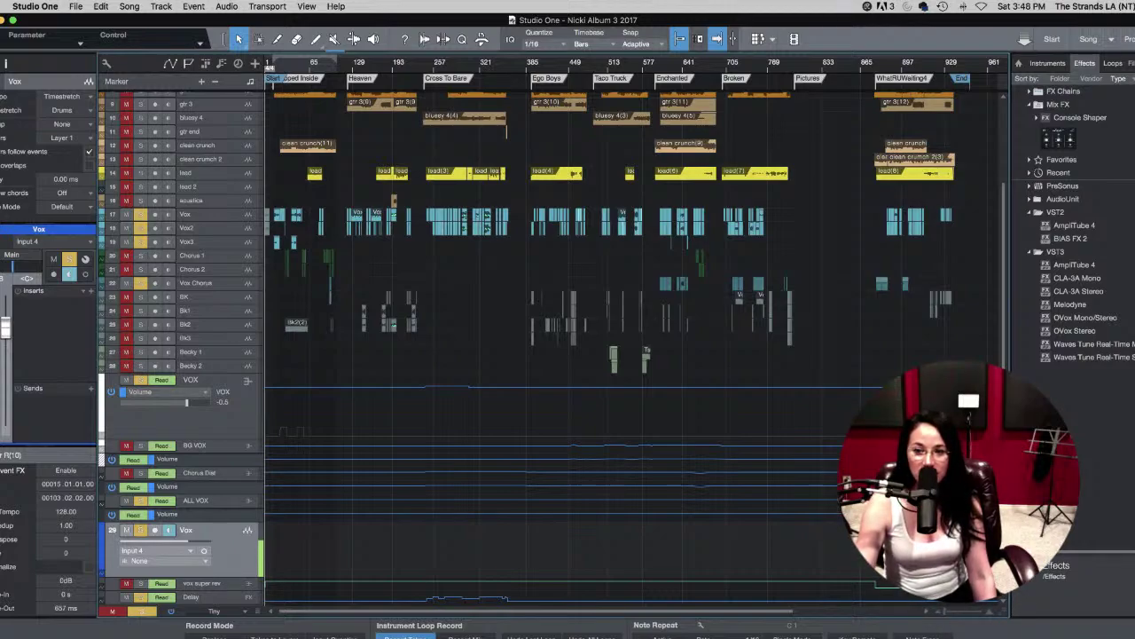
pyautogui.press('F5')
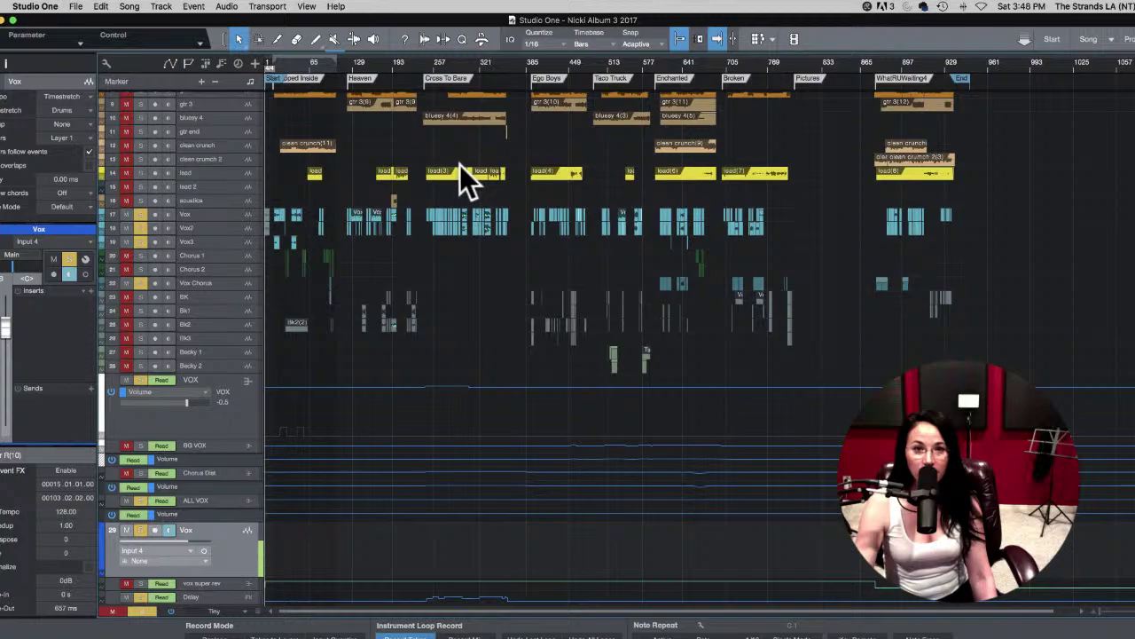
# Step: Turn on monitoring for the Reference track and turn it off for the original drums track
pyautogui.scroll(5, 460, 165)
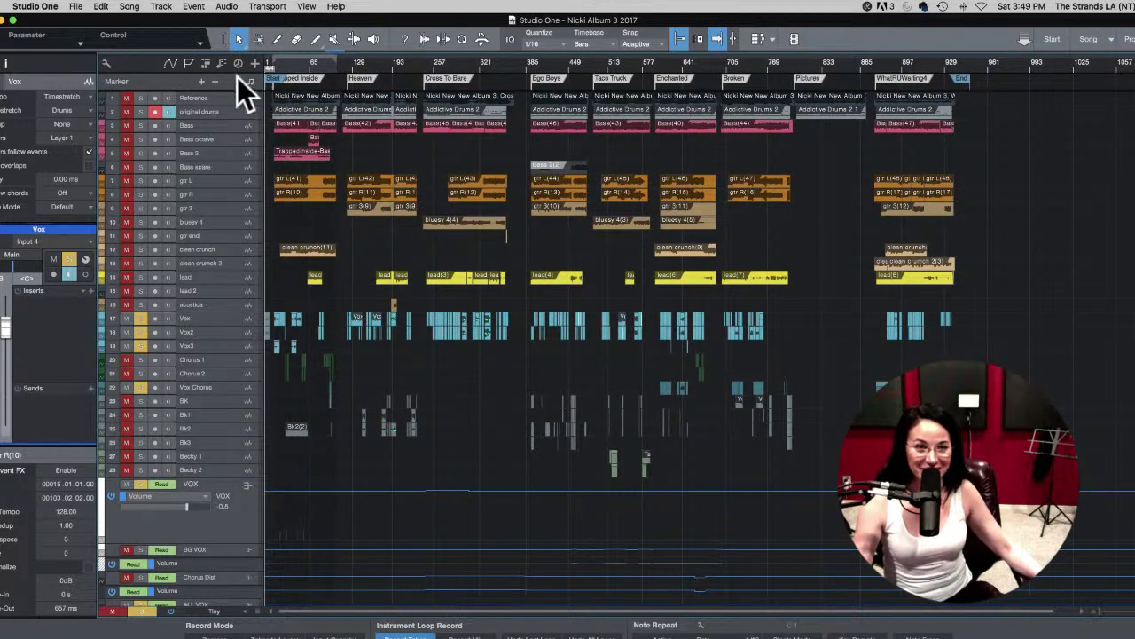
pyautogui.click(155, 111)
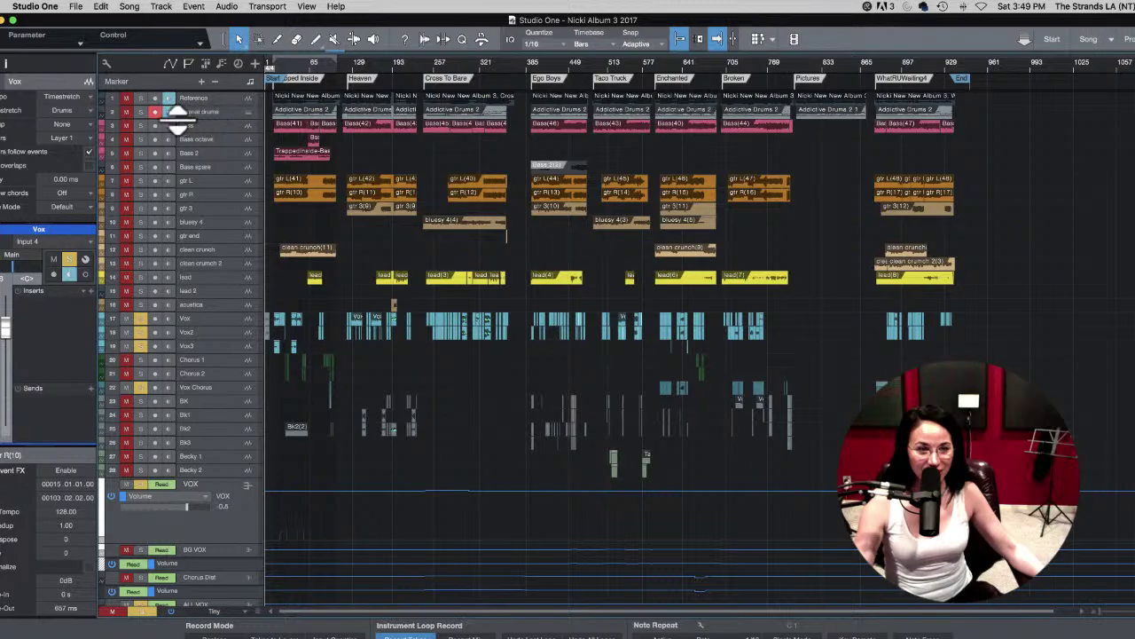
pyautogui.click(169, 113)
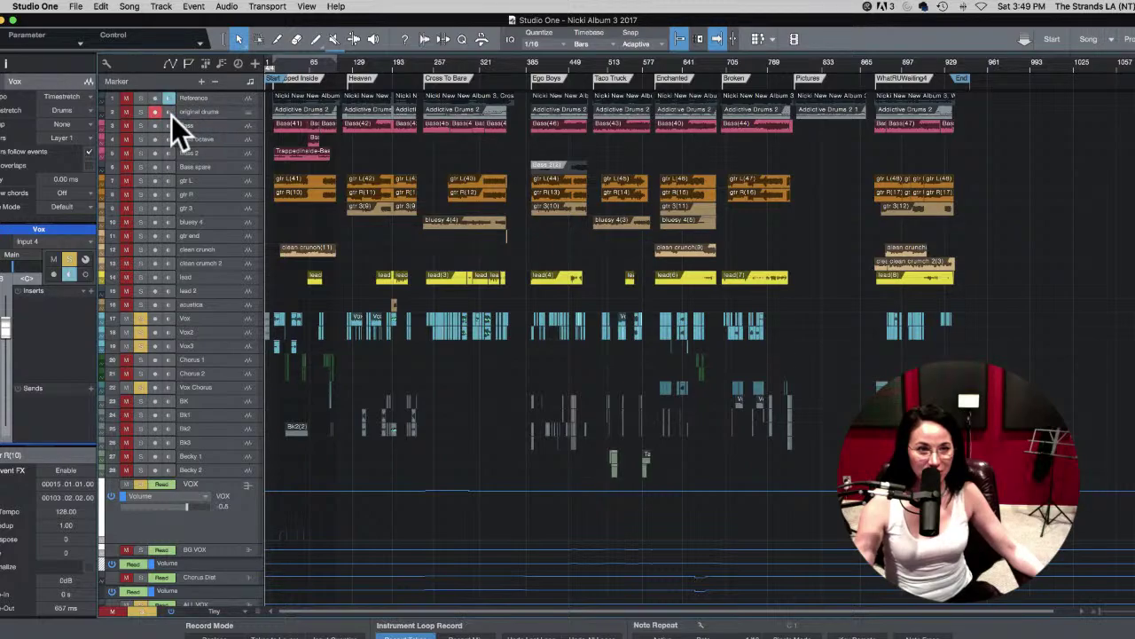
# Step: Place the playback position at the start of the Trapped Inside section, at bar 13
pyautogui.click(271, 62)
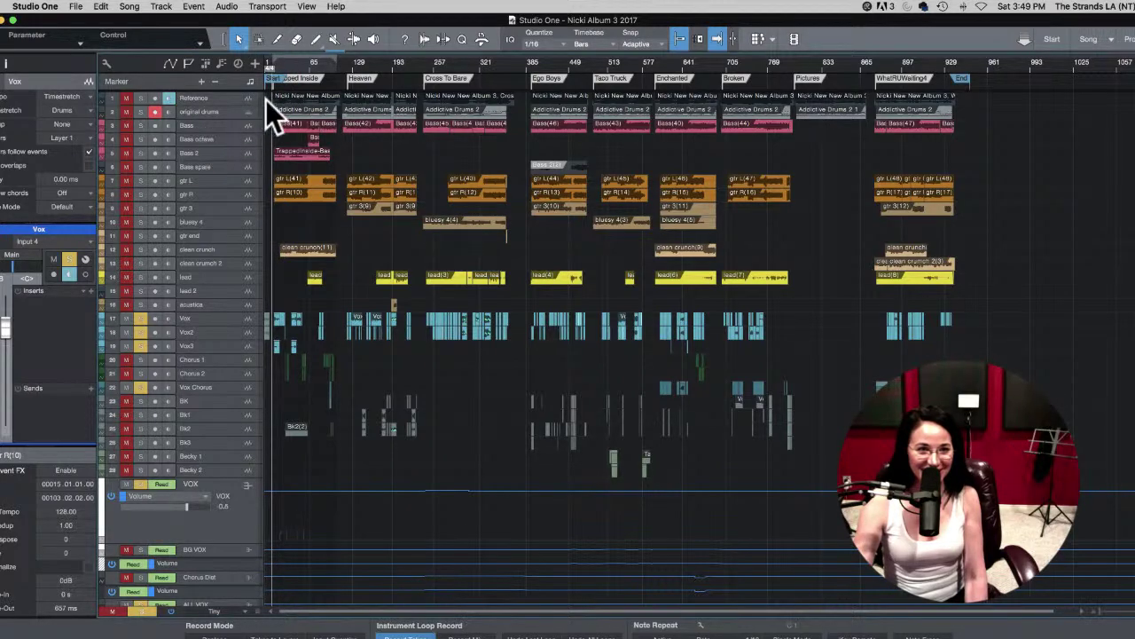
pyautogui.scroll(5, 303, 94)
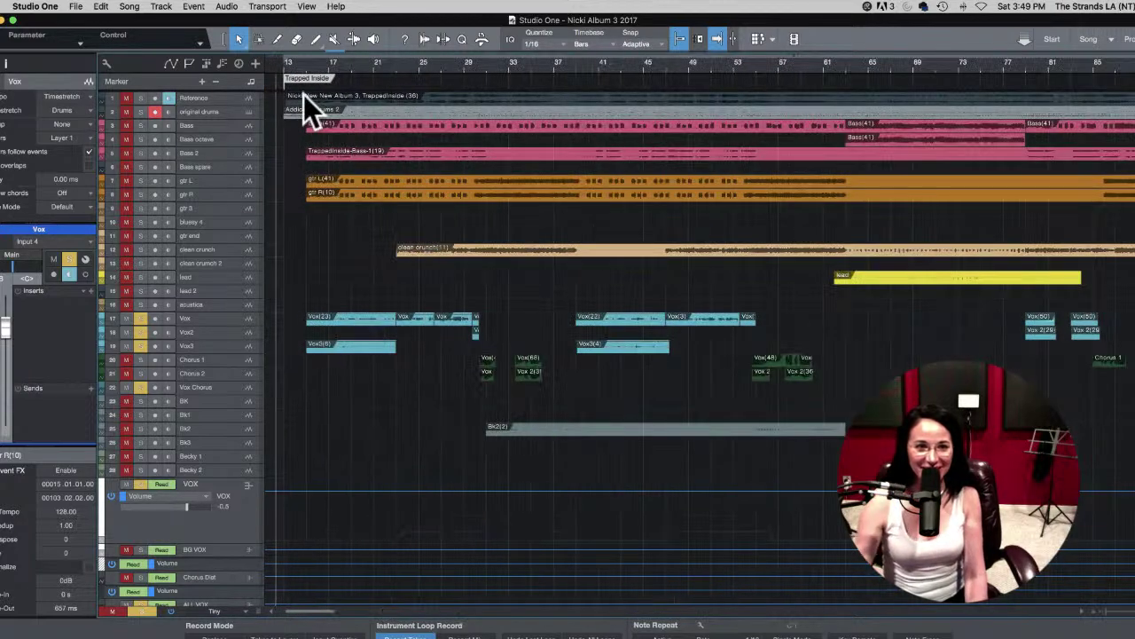
pyautogui.hscroll(-2, 311, 84)
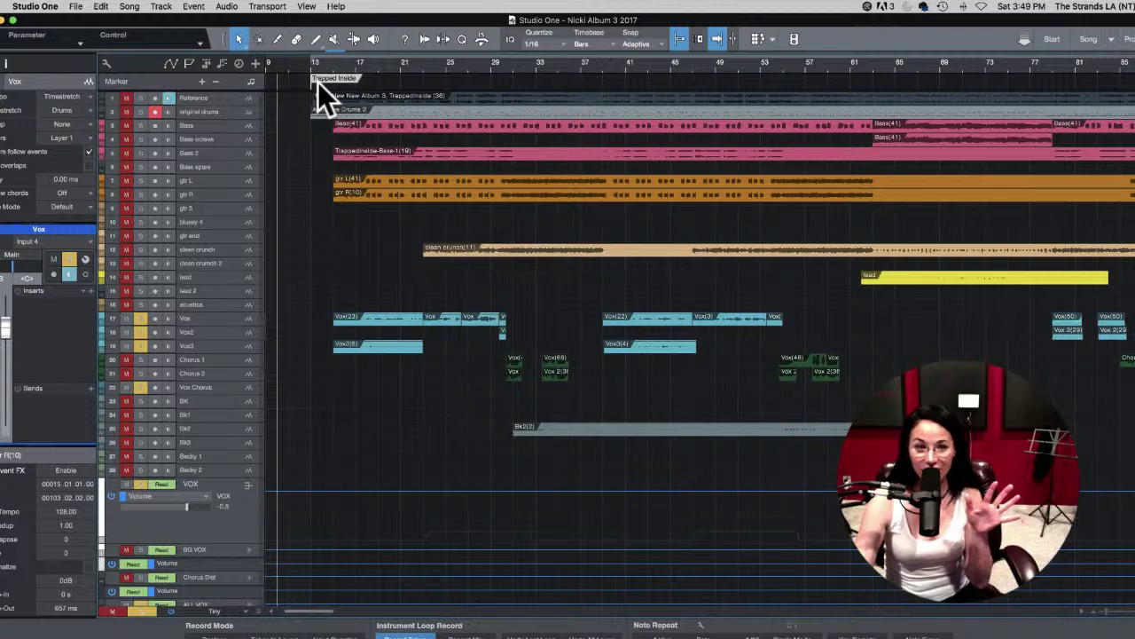
pyautogui.hscroll(1, 316, 83)
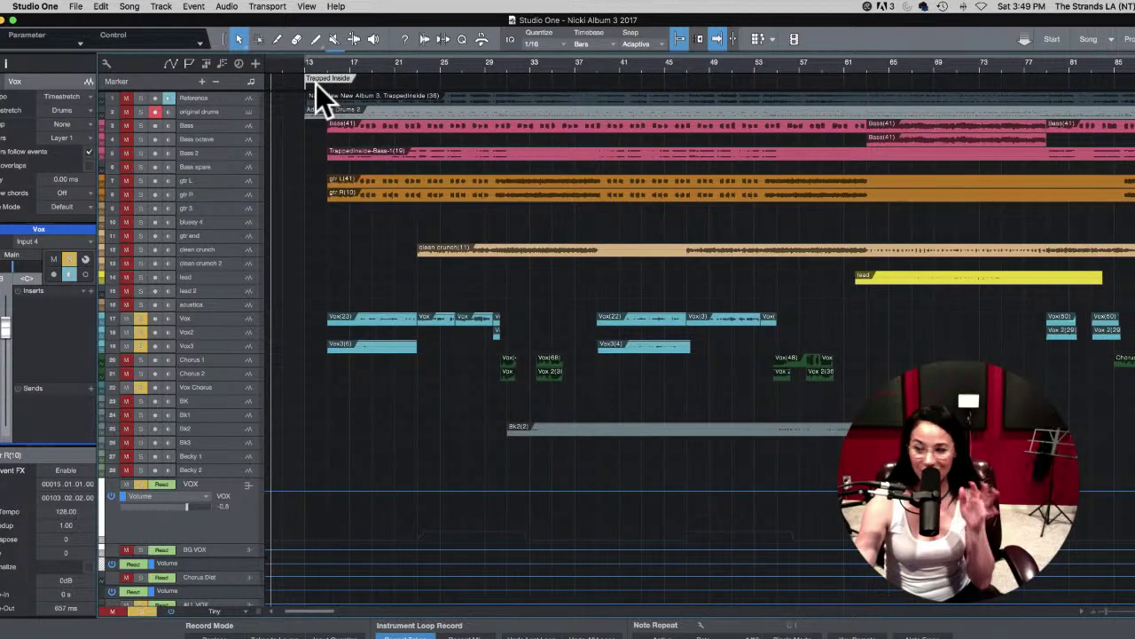
pyautogui.hscroll(3, 316, 83)
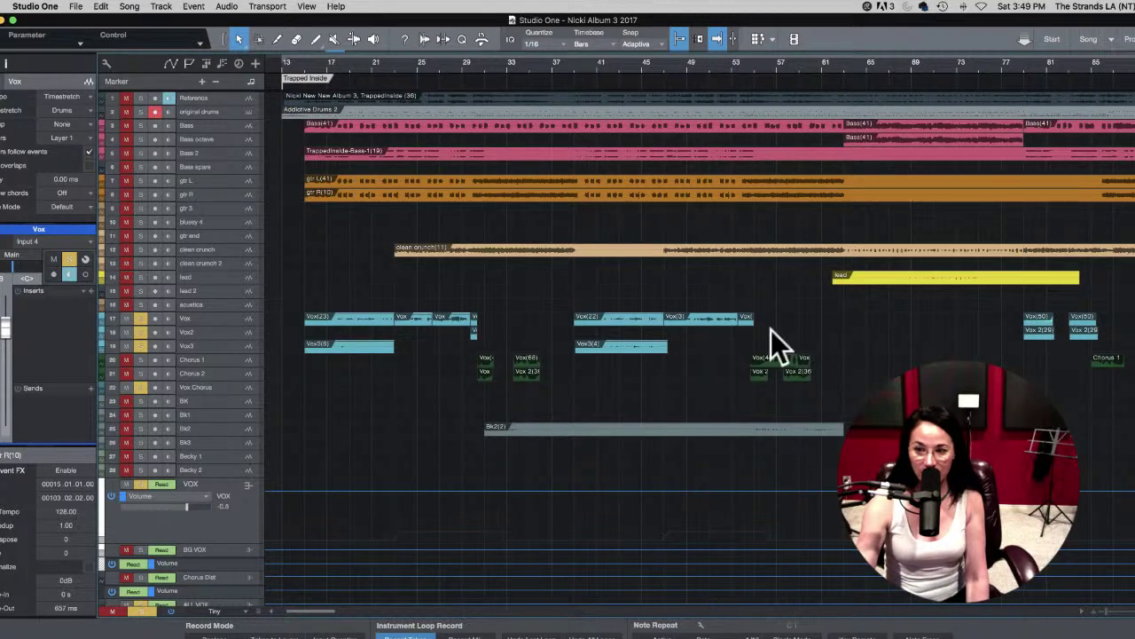
pyautogui.click(280, 64)
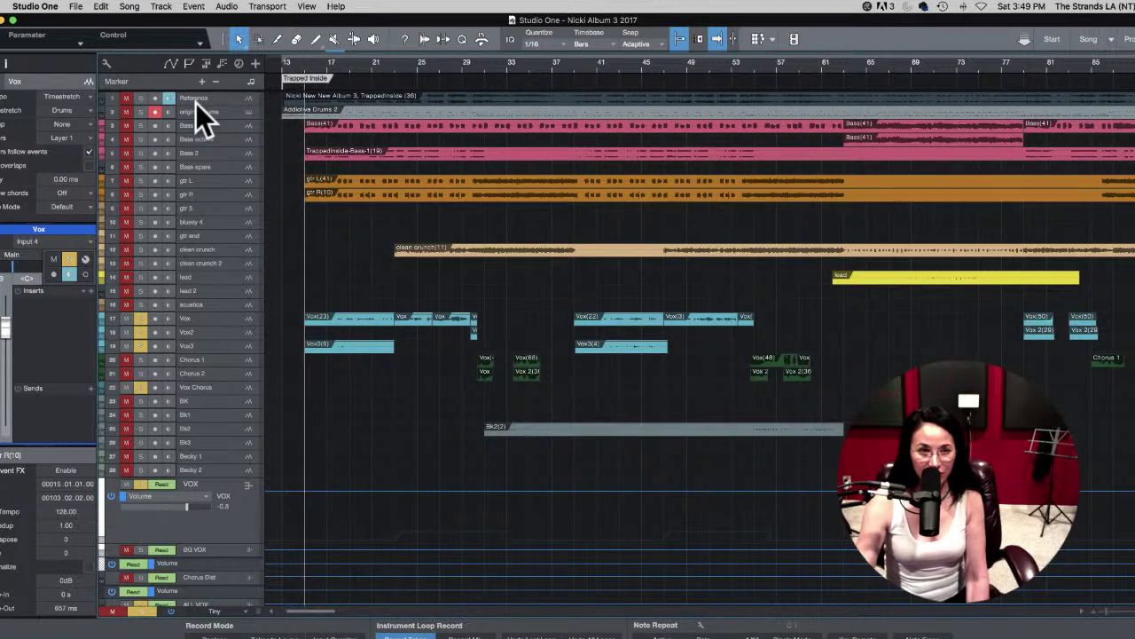
# Step: Solo the Reference and original drums tracks, leave drum monitoring off, and play Trapped Inside from about bar 25
pyautogui.click(170, 112)
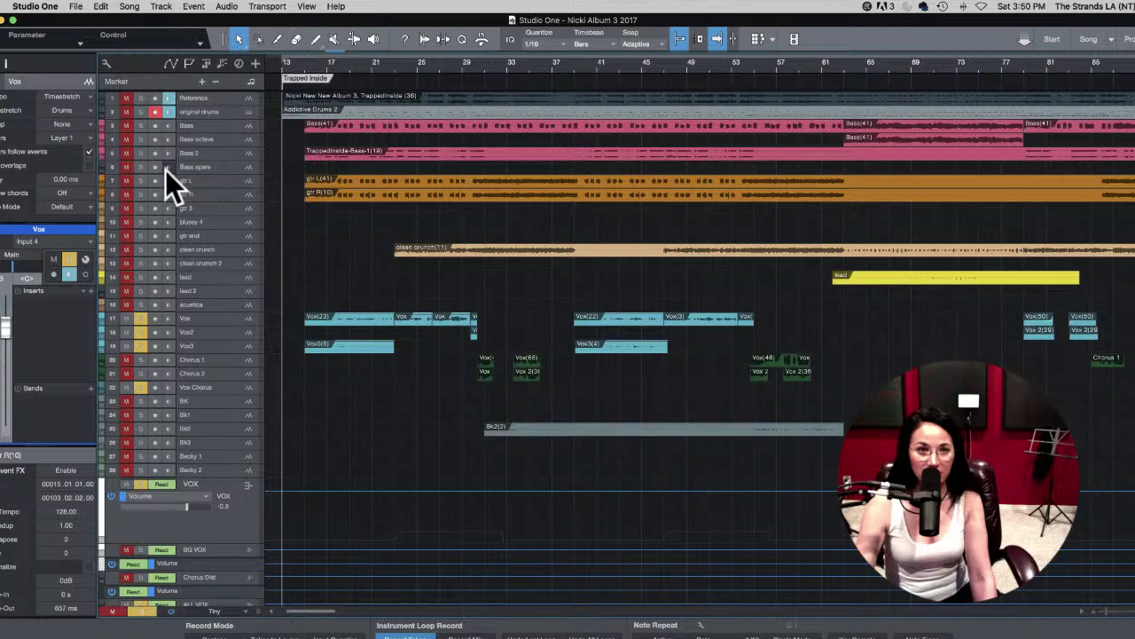
pyautogui.click(418, 62)
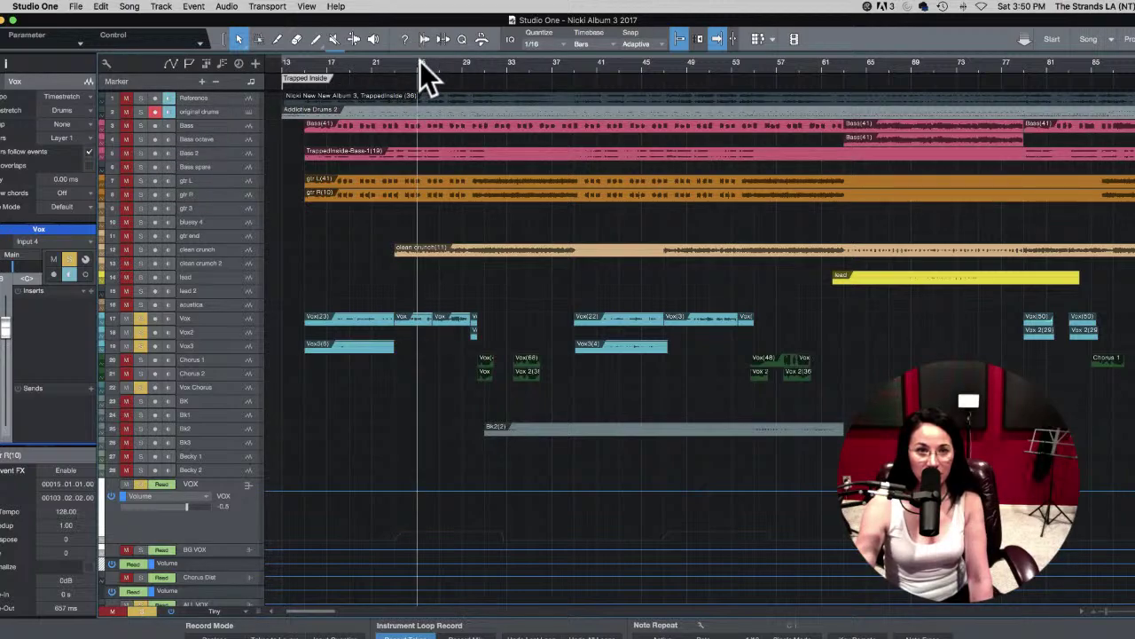
pyautogui.click(168, 111)
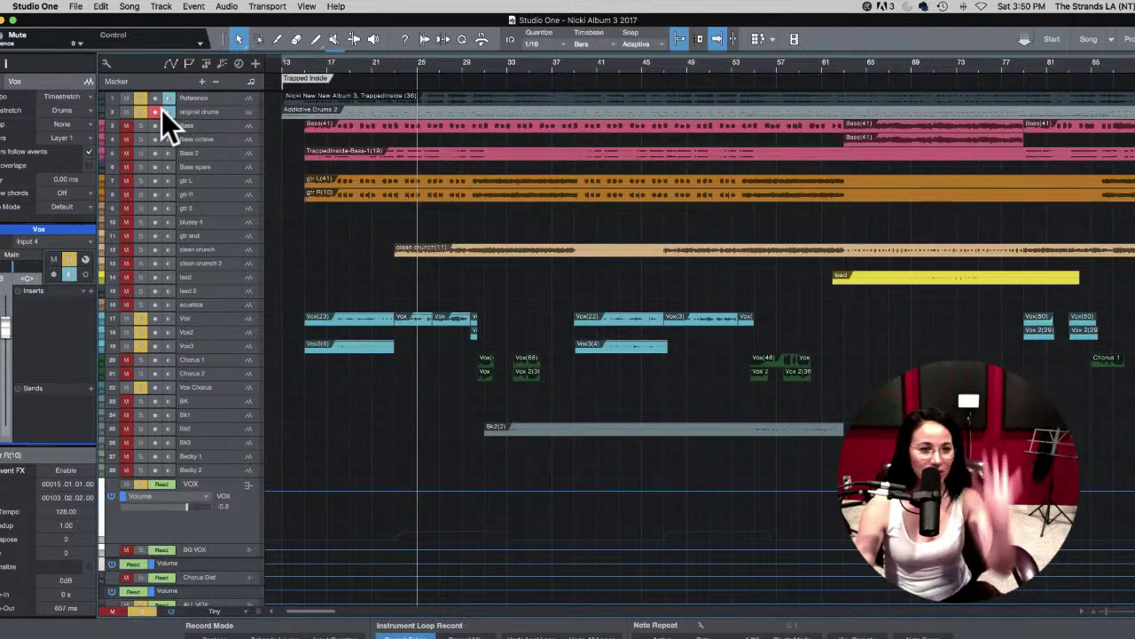
pyautogui.scroll(-3, 146, 377)
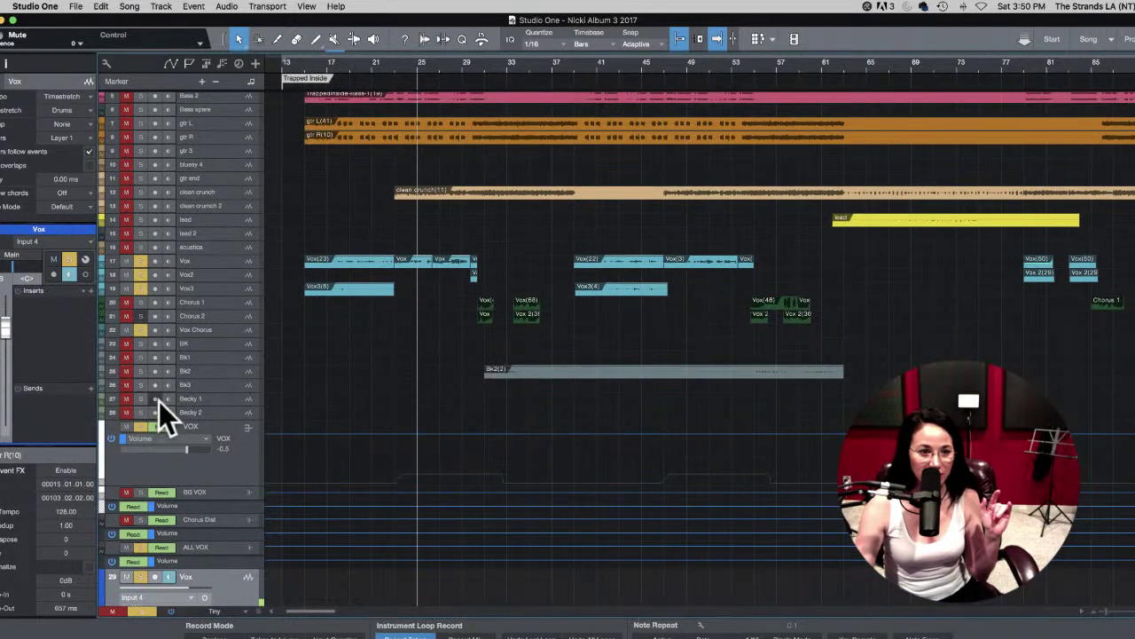
pyautogui.scroll(3, 158, 399)
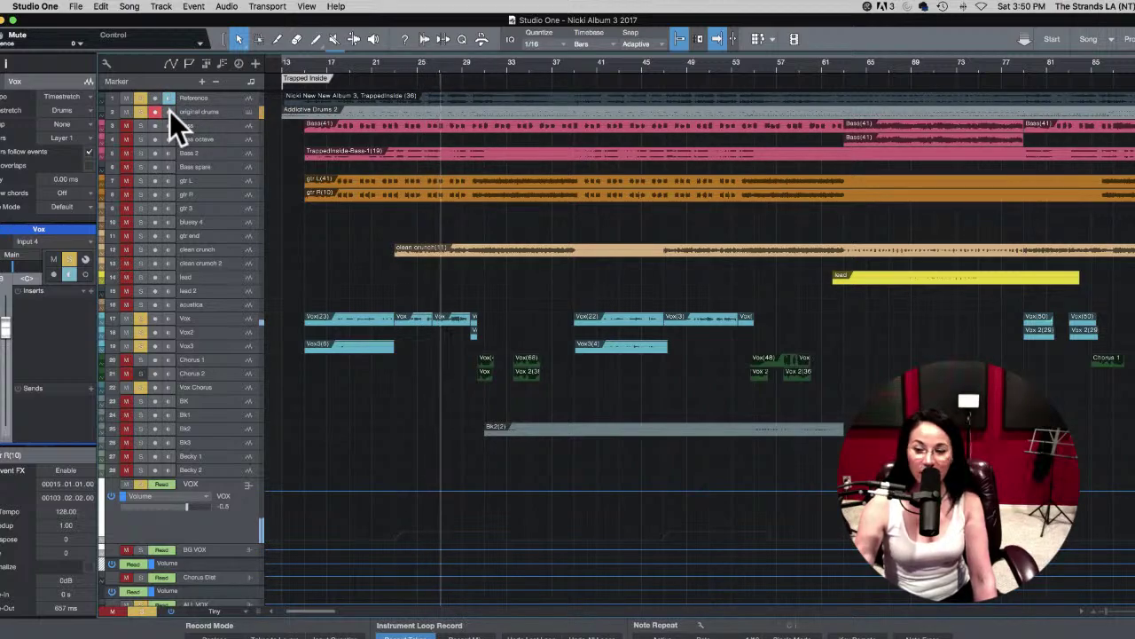
# Step: Restart Trapped Inside from bar 13, listen to the soloed vocals with the drums, and stop playback
pyautogui.press('space')
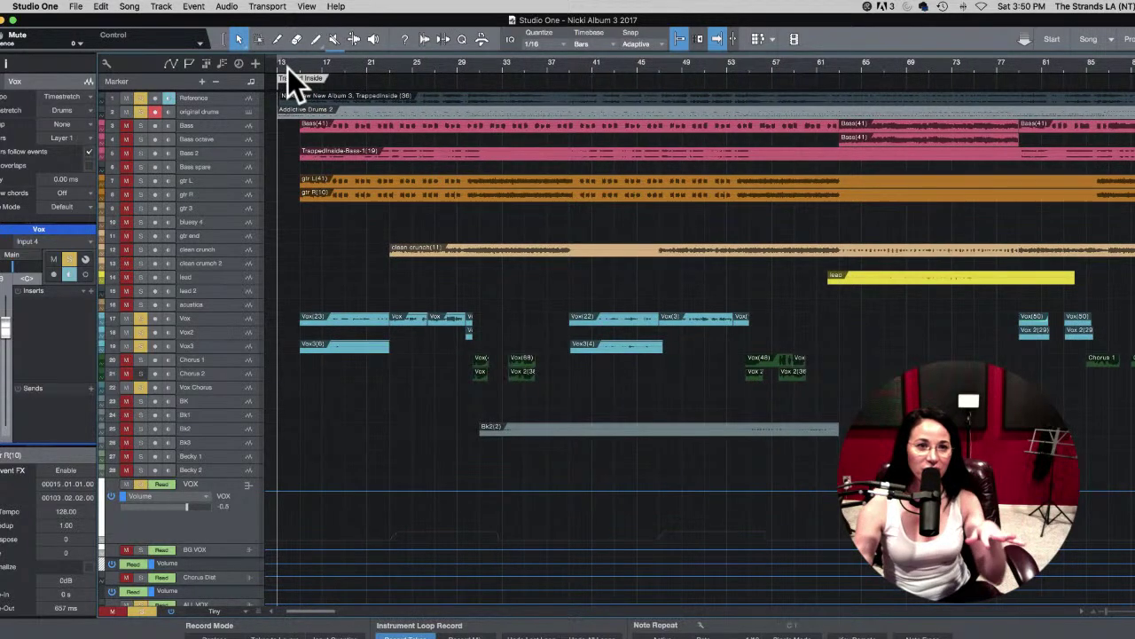
pyautogui.hscroll(-2, 287, 69)
pyautogui.hscroll(-5, 277, 85)
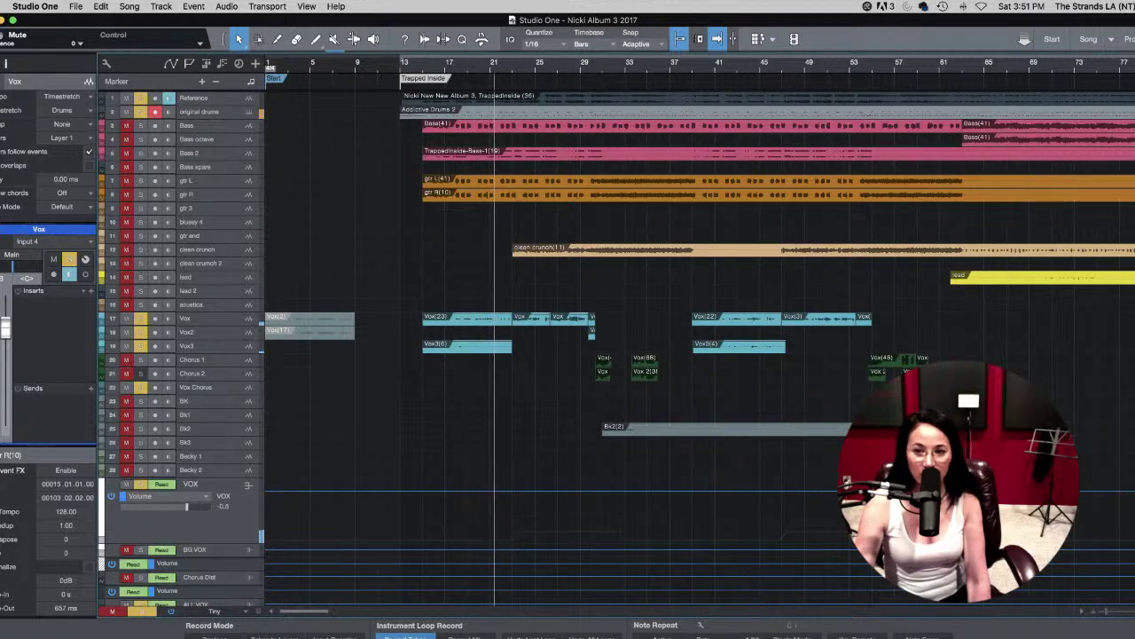
pyautogui.press('F4')
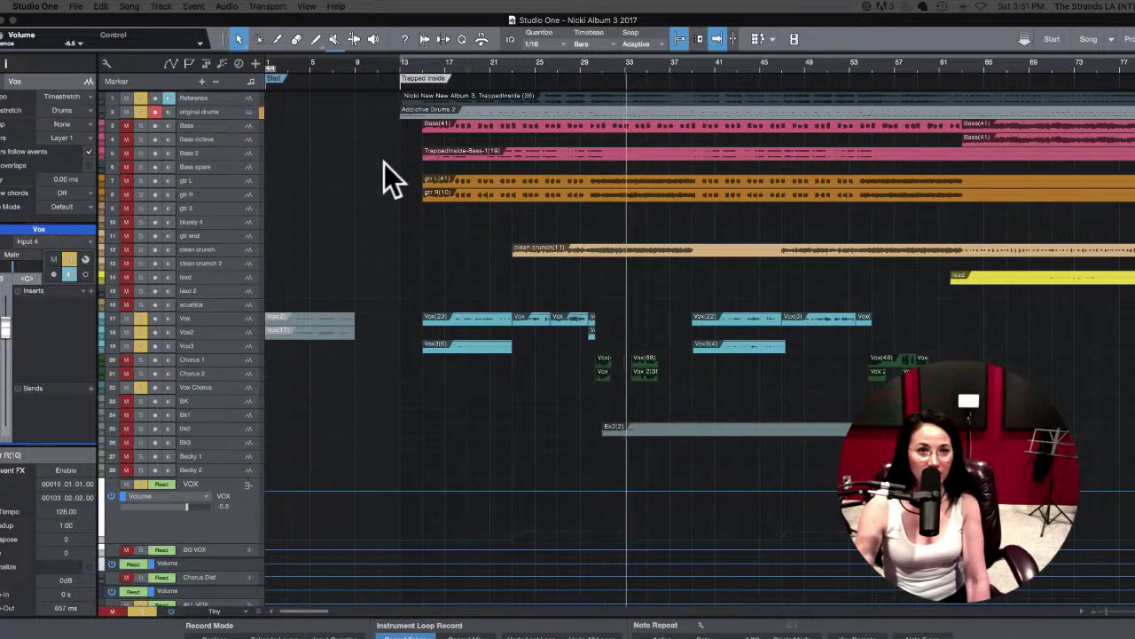
pyautogui.hscroll(10, 396, 162)
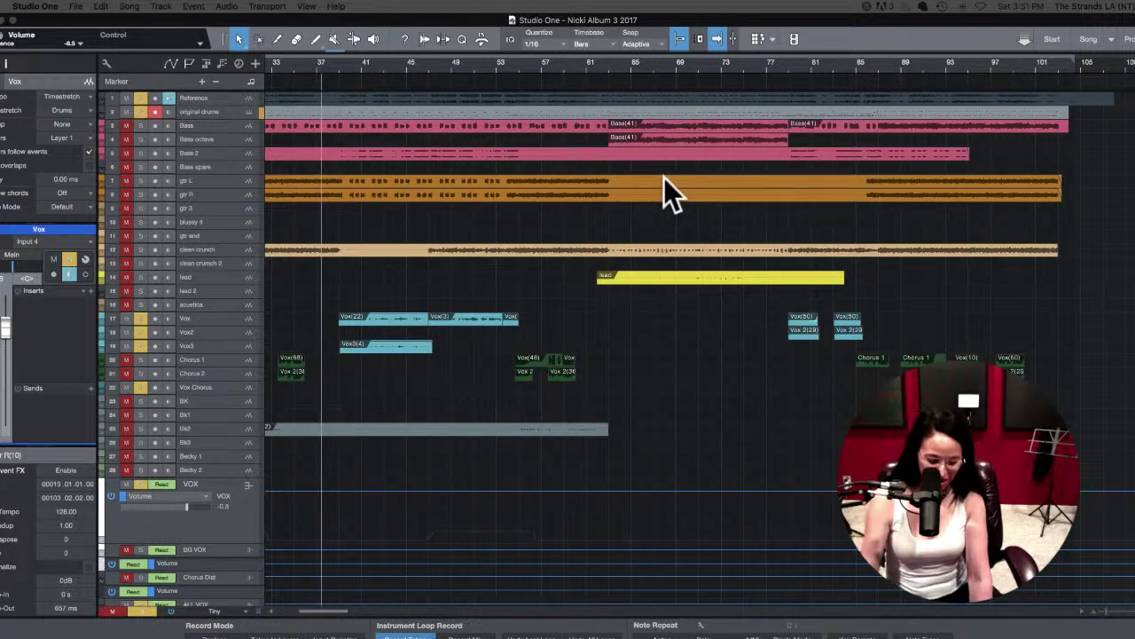
pyautogui.press('w')
pyautogui.press('w')
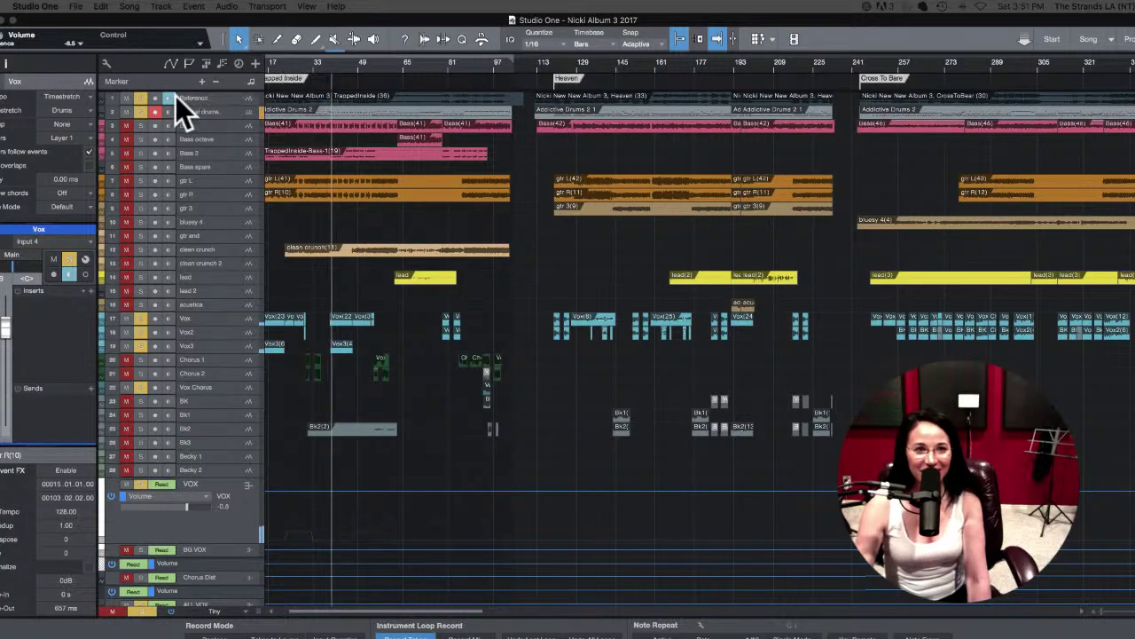
pyautogui.press('space')
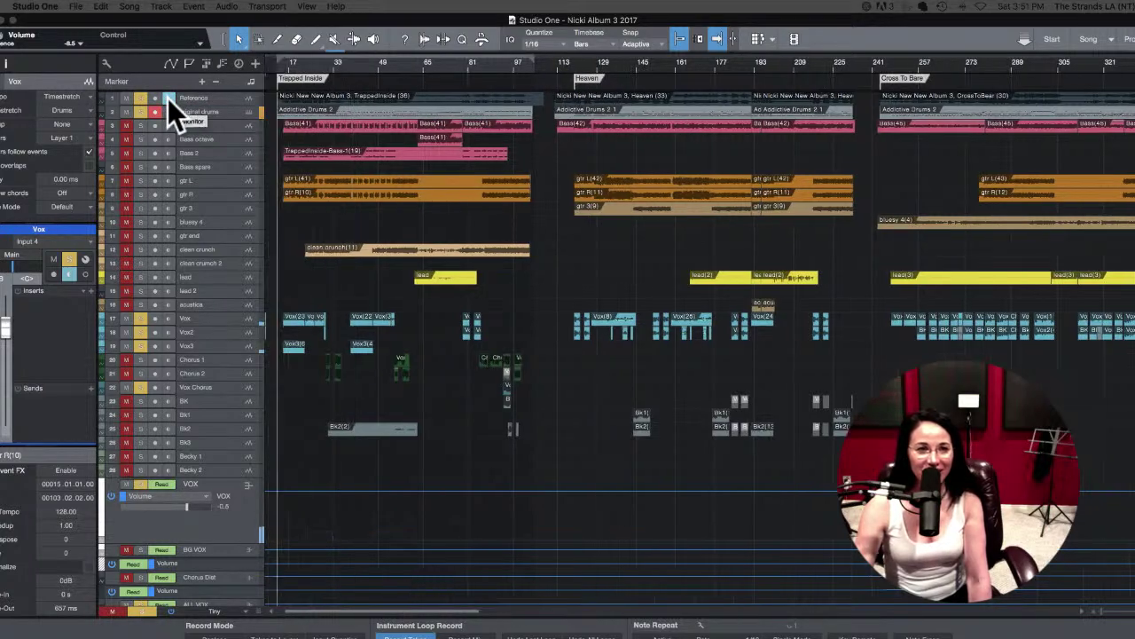
# Step: Play the Heaven section from its start, skip to further points within it, and stop playback
pyautogui.click(558, 64)
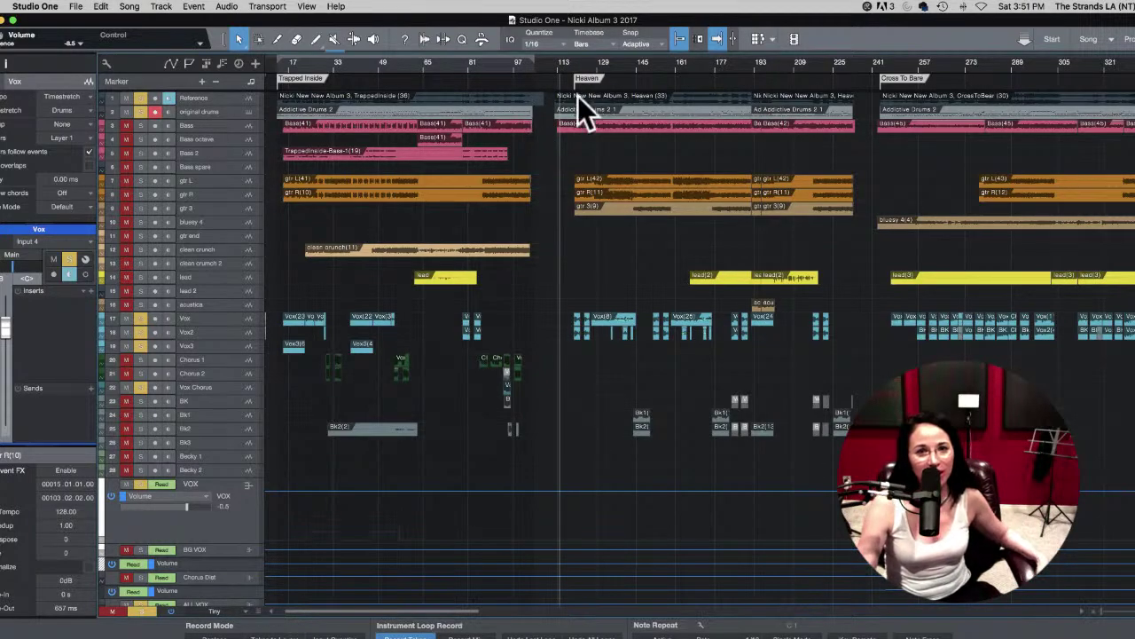
pyautogui.click(596, 65)
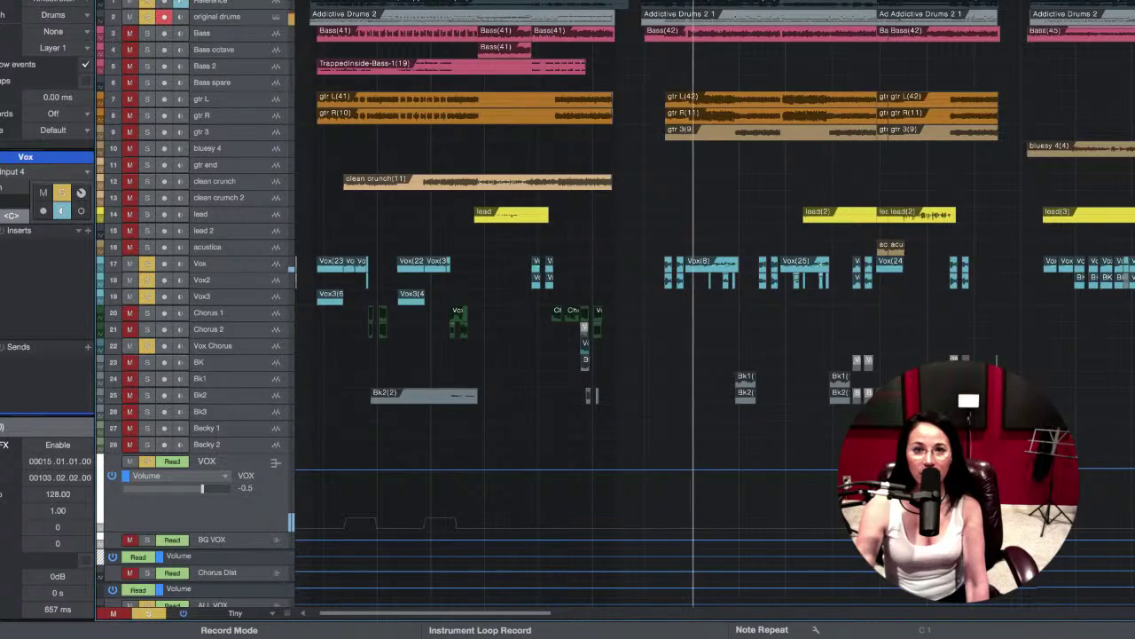
pyautogui.press('w')
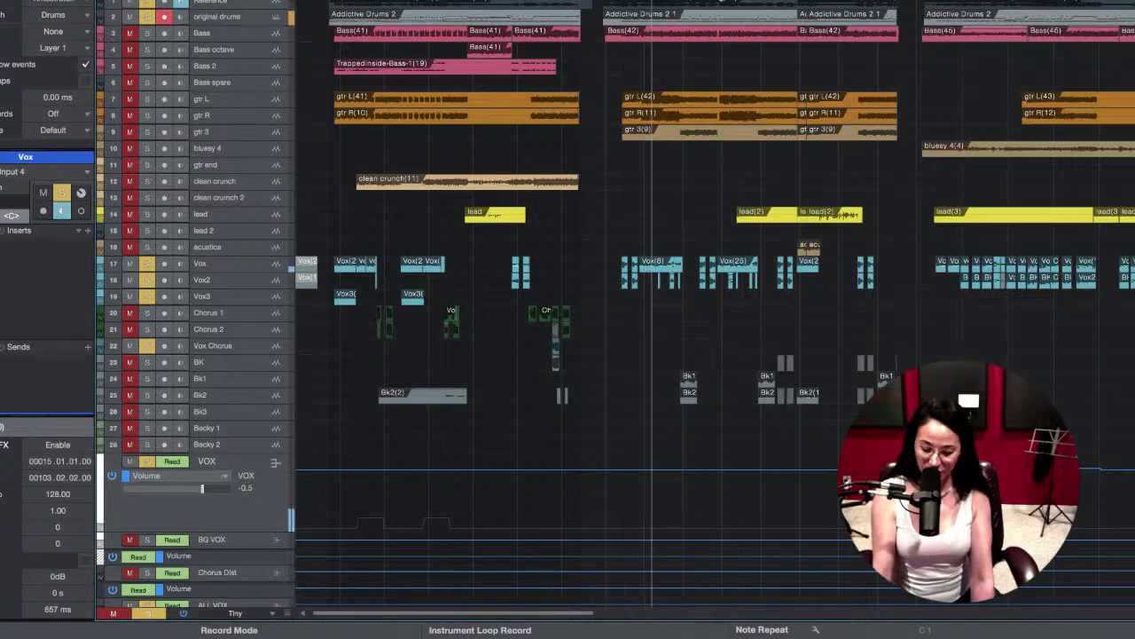
pyautogui.press('e')
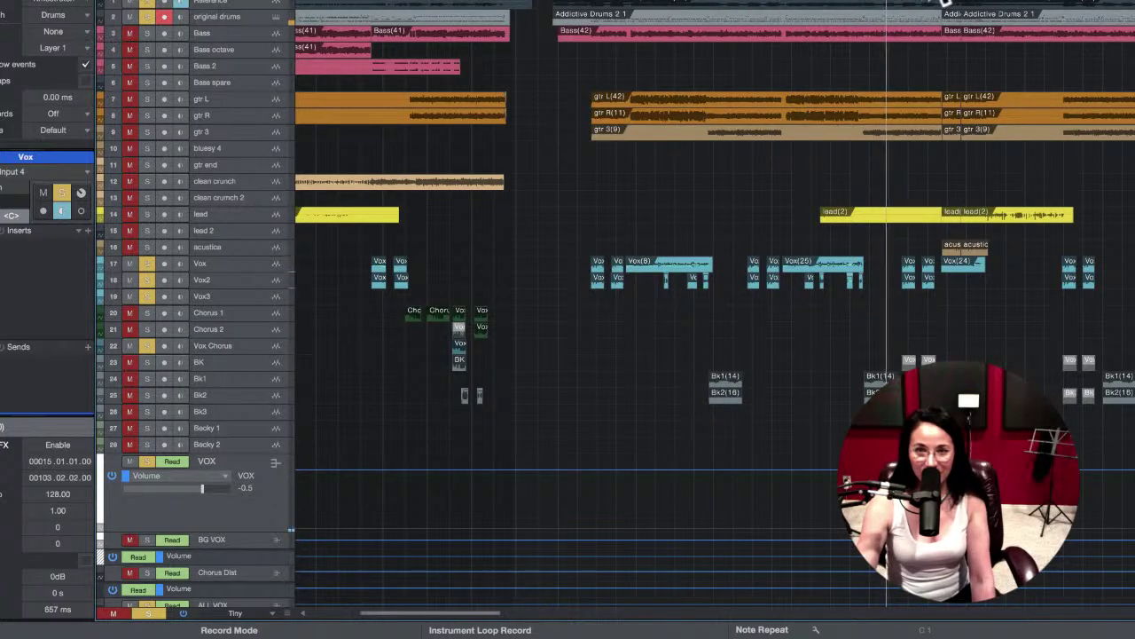
pyautogui.hscroll(8, 1087, 13)
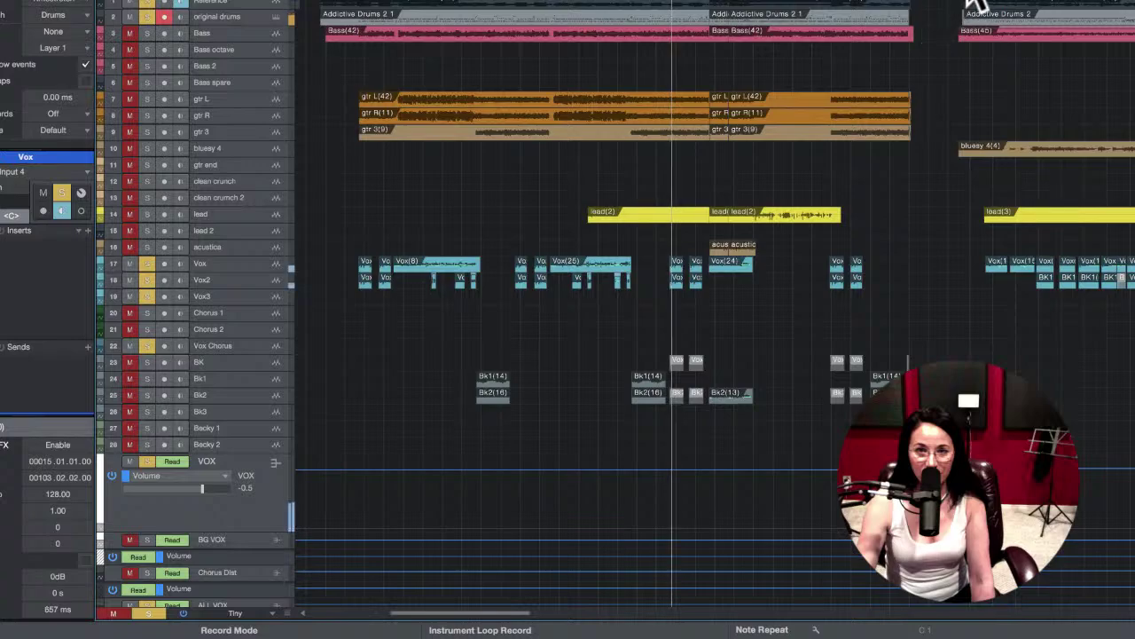
pyautogui.press('space')
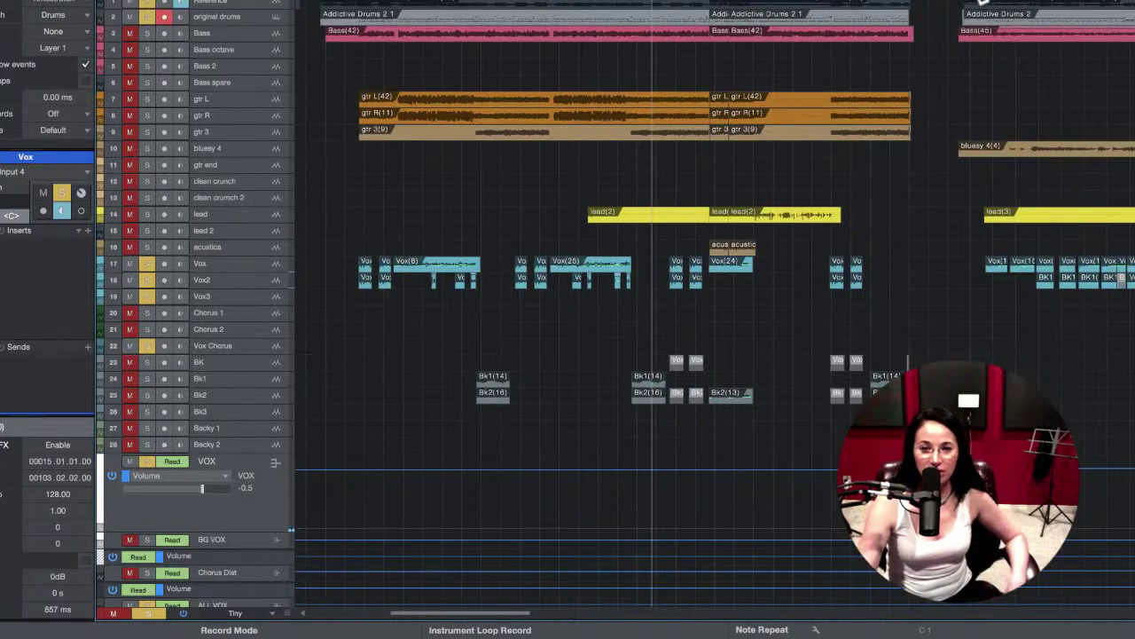
# Step: Move the playback position to the start of Cross To Bare and on to the start of the Broken section
pyautogui.click(965, 3)
pyautogui.hscroll(3, 1029, 4)
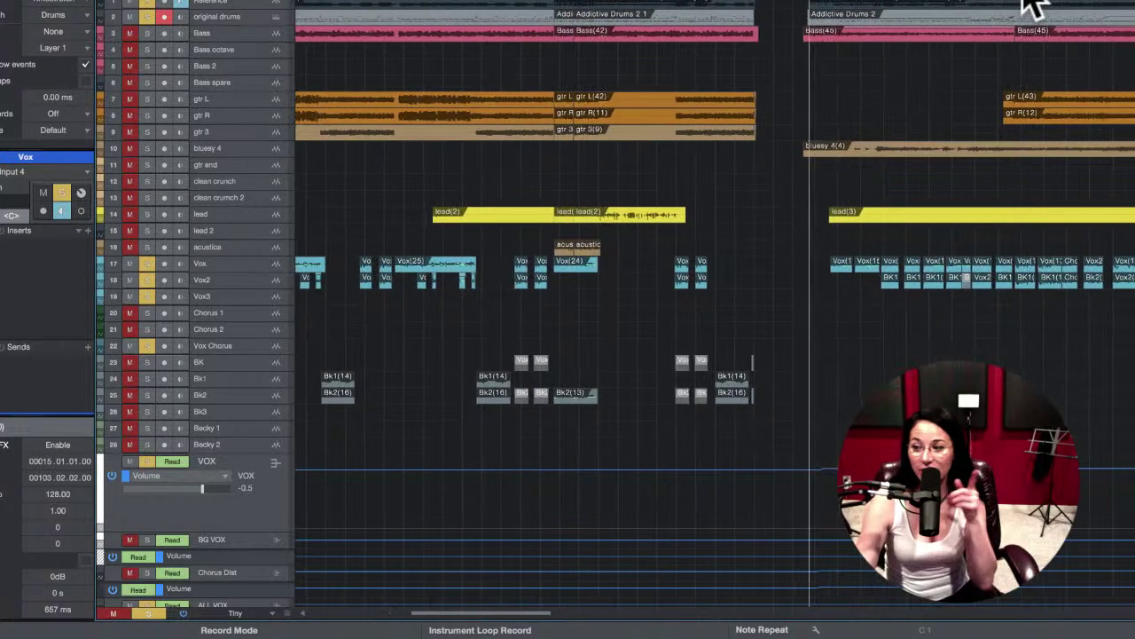
pyautogui.hscroll(1, 968, 3)
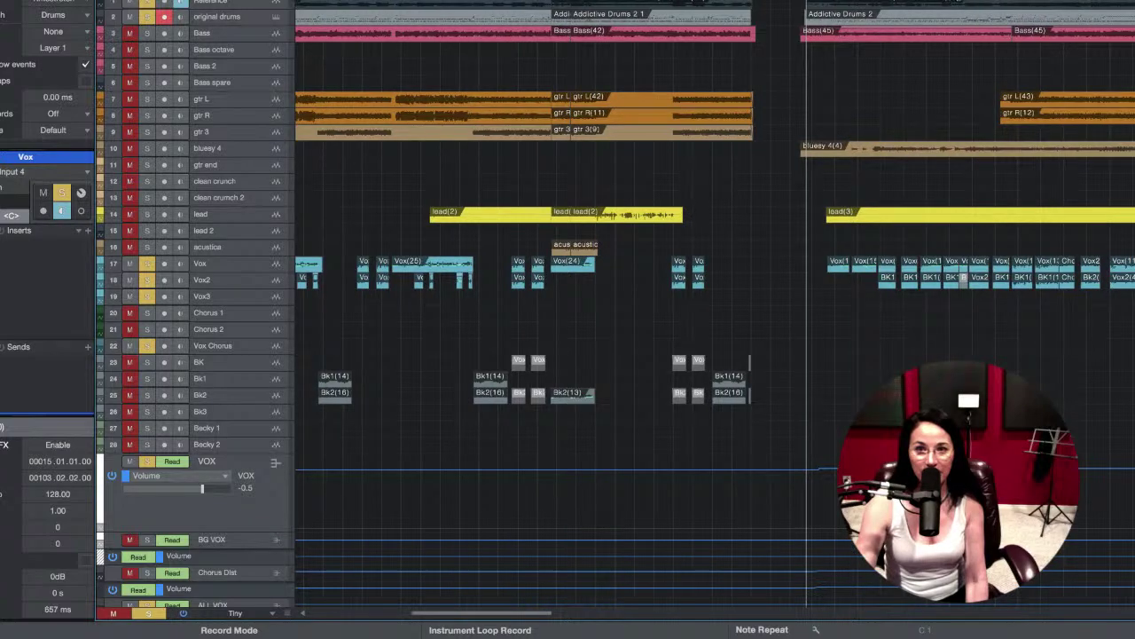
pyautogui.hscroll(10, 968, 3)
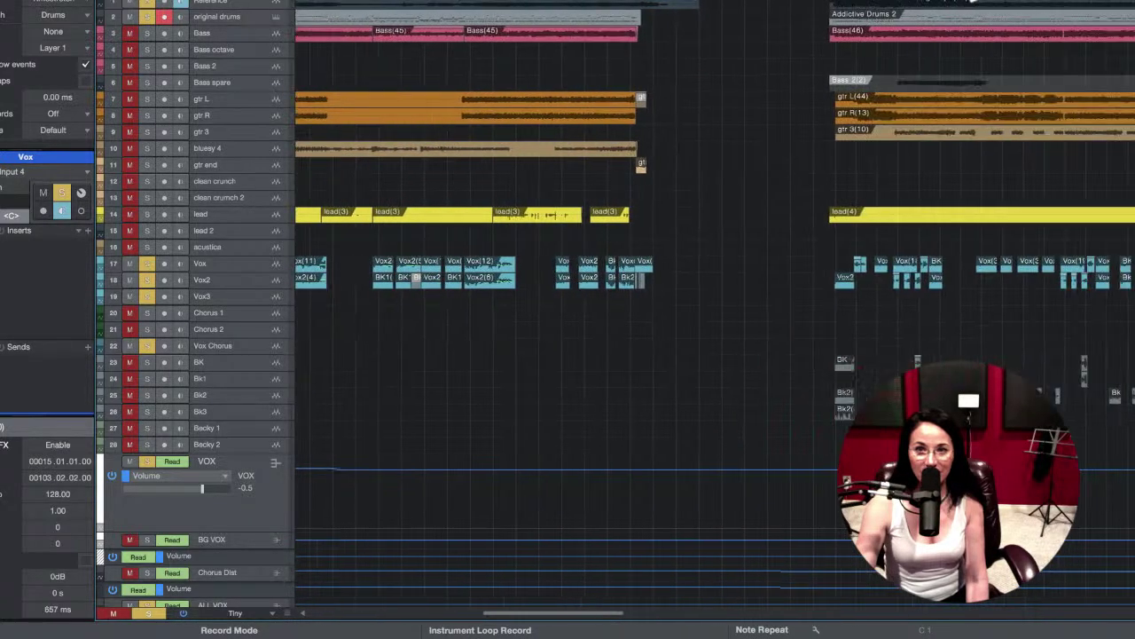
pyautogui.hscroll(20, 968, 3)
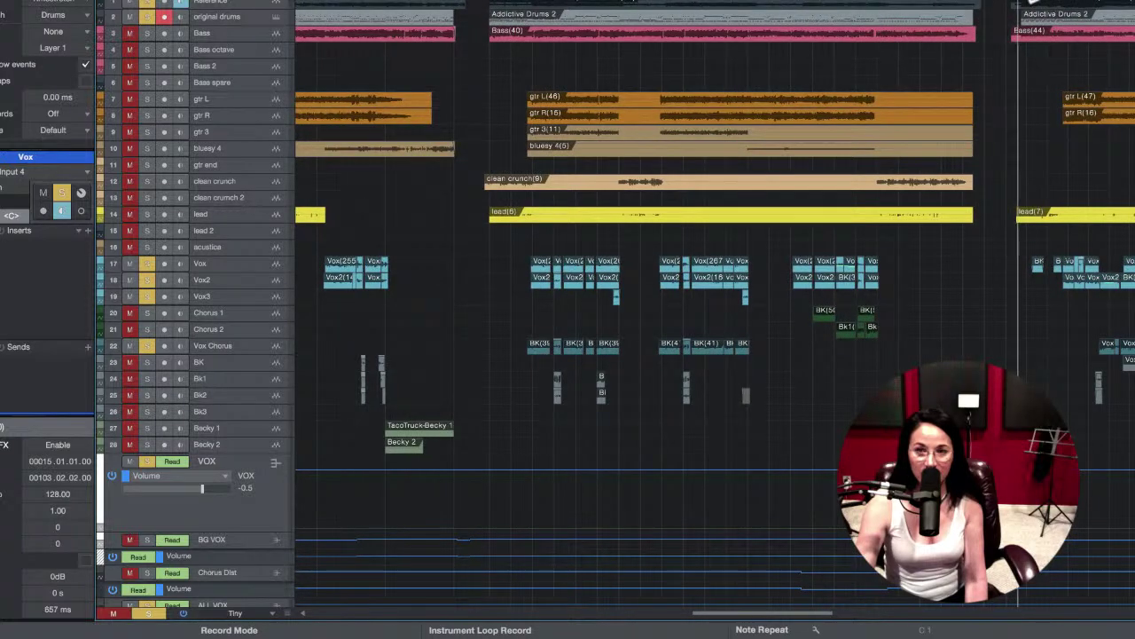
# Step: Play the song section that starts at the Bass(44) clip from its beginning and stop playback
pyautogui.moveTo(1022, 2)
pyautogui.mouseDown()
pyautogui.moveTo(1001, 3)
pyautogui.moveTo(1024, 3)
pyautogui.moveTo(1014, 3)
pyautogui.mouseUp()
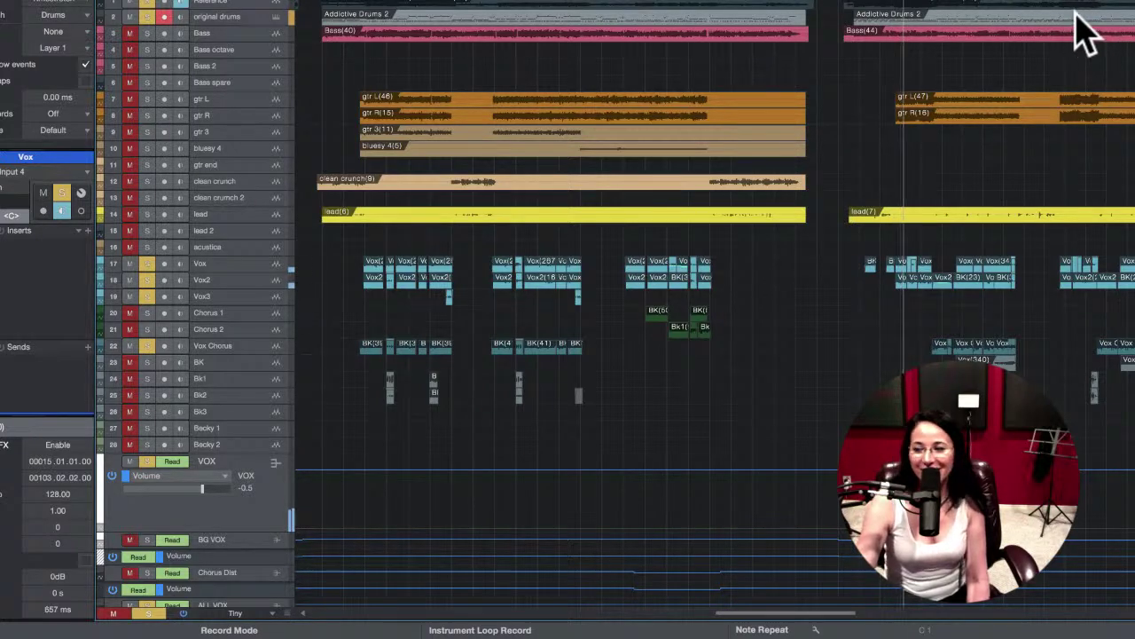
pyautogui.press('space')
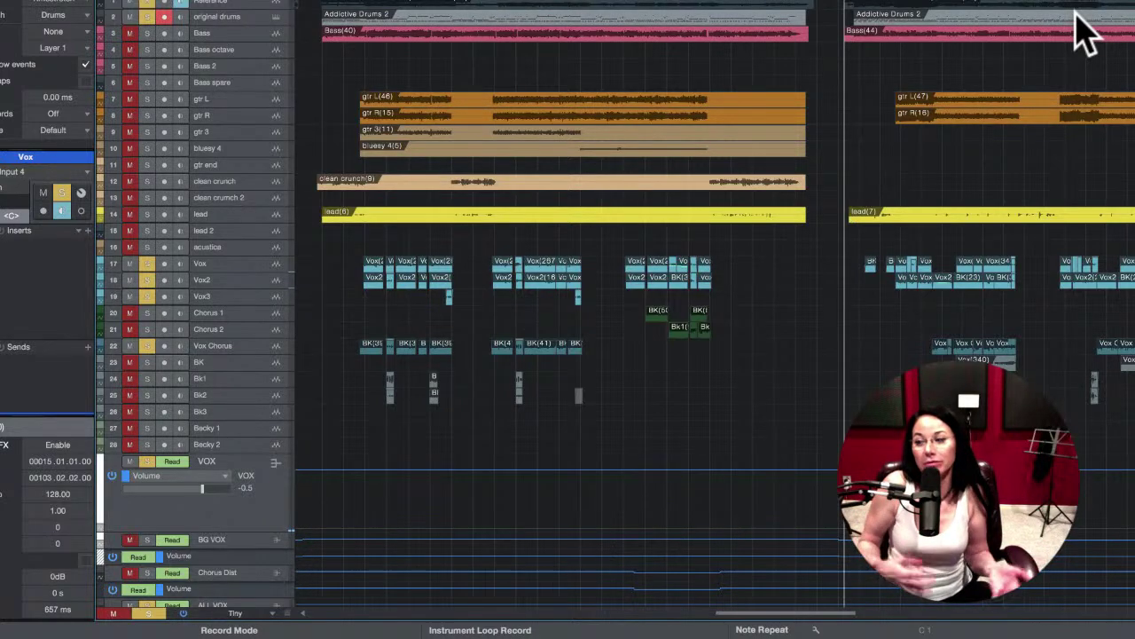
# Step: Look over the remaining songs on the timeline and play the section with the Bass(40) clip from its start
pyautogui.hscroll(10, 1087, 35)
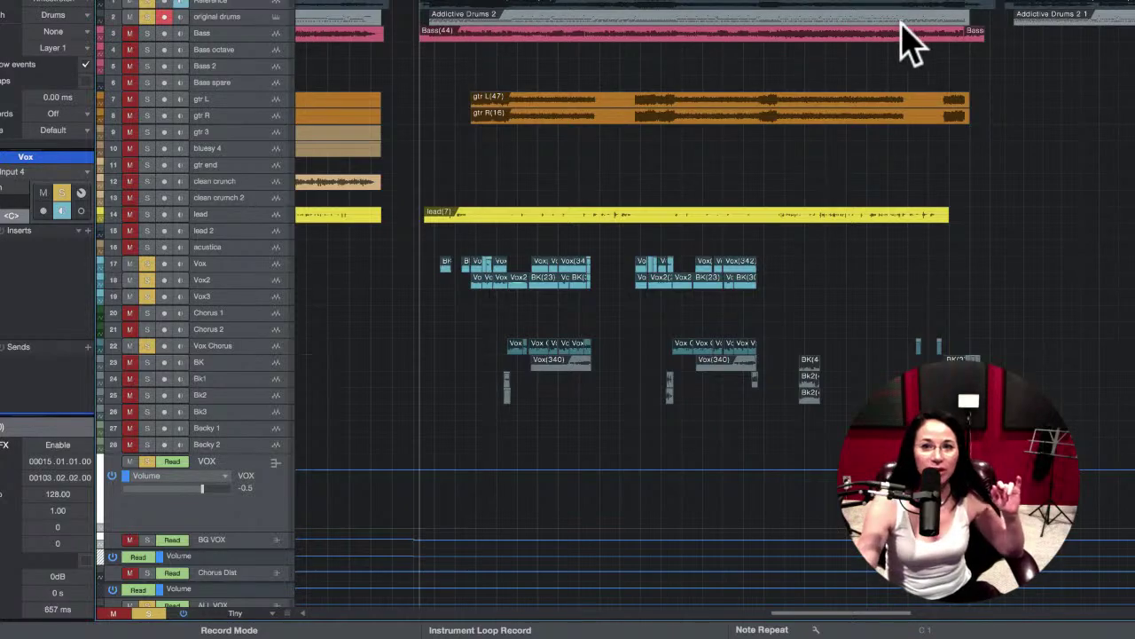
pyautogui.hscroll(15, 905, 40)
pyautogui.hscroll(13, 905, 40)
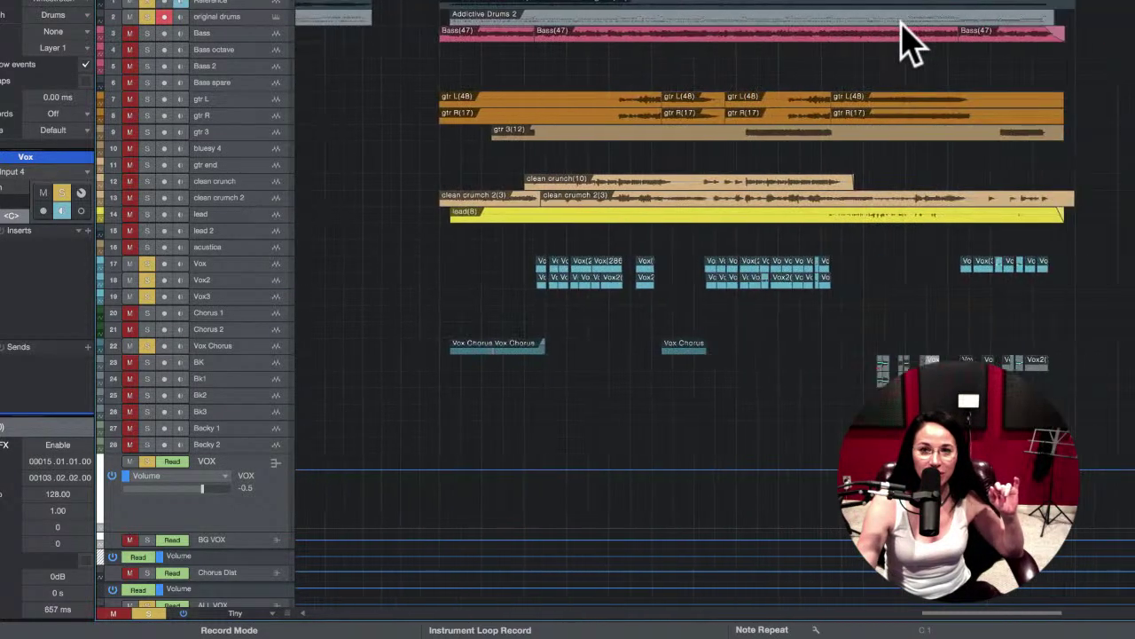
pyautogui.hscroll(-20, 909, 40)
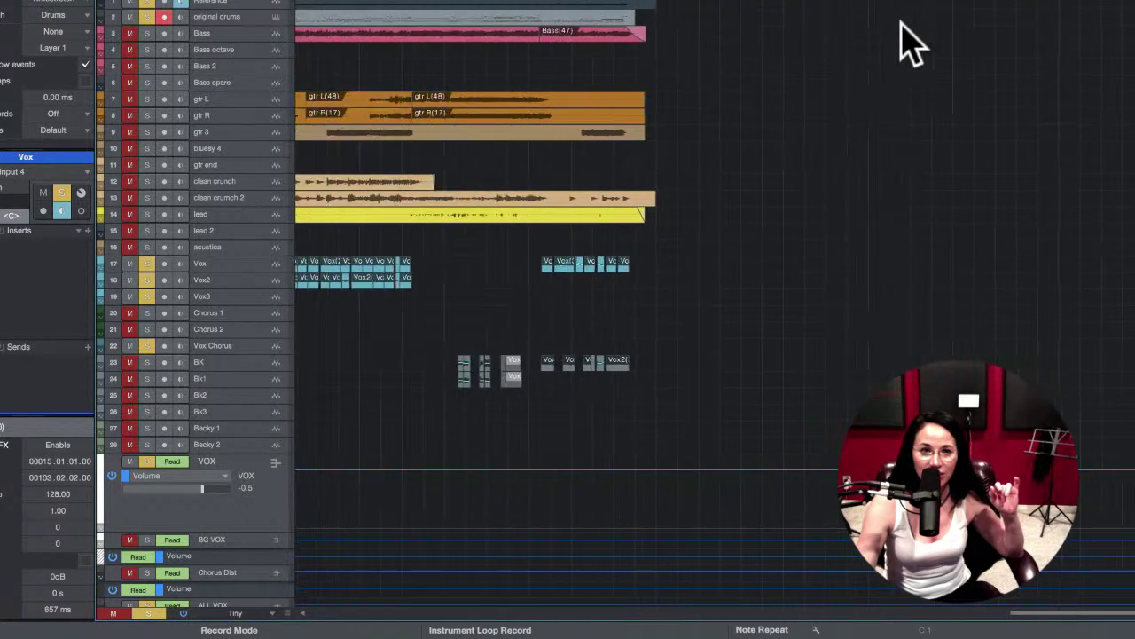
pyautogui.hscroll(-20, 909, 40)
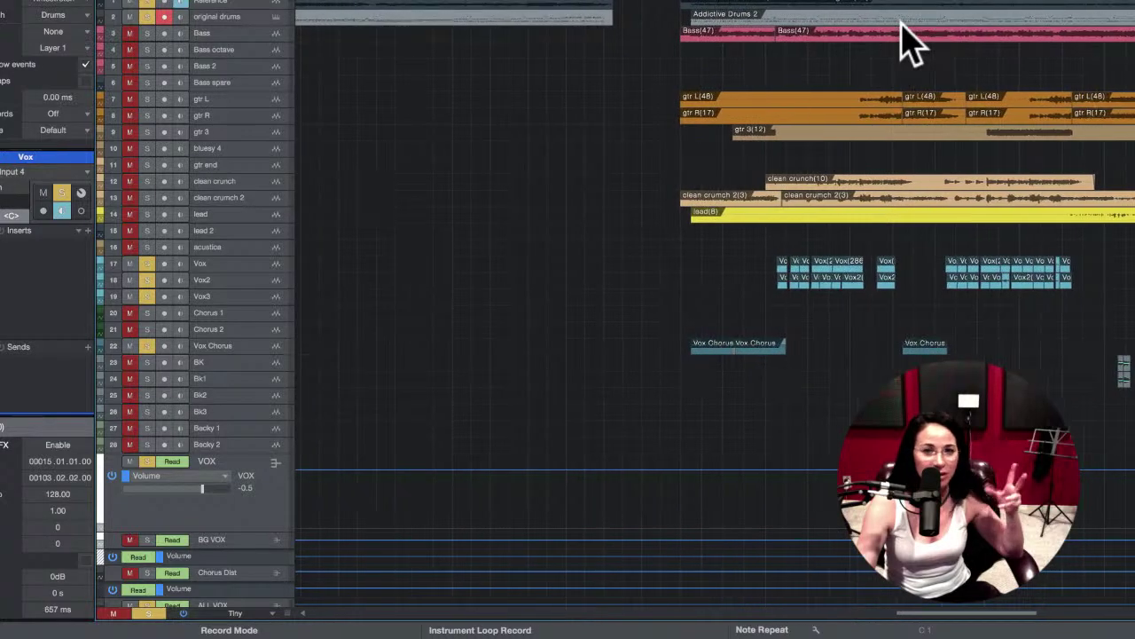
pyautogui.hscroll(-15, 909, 40)
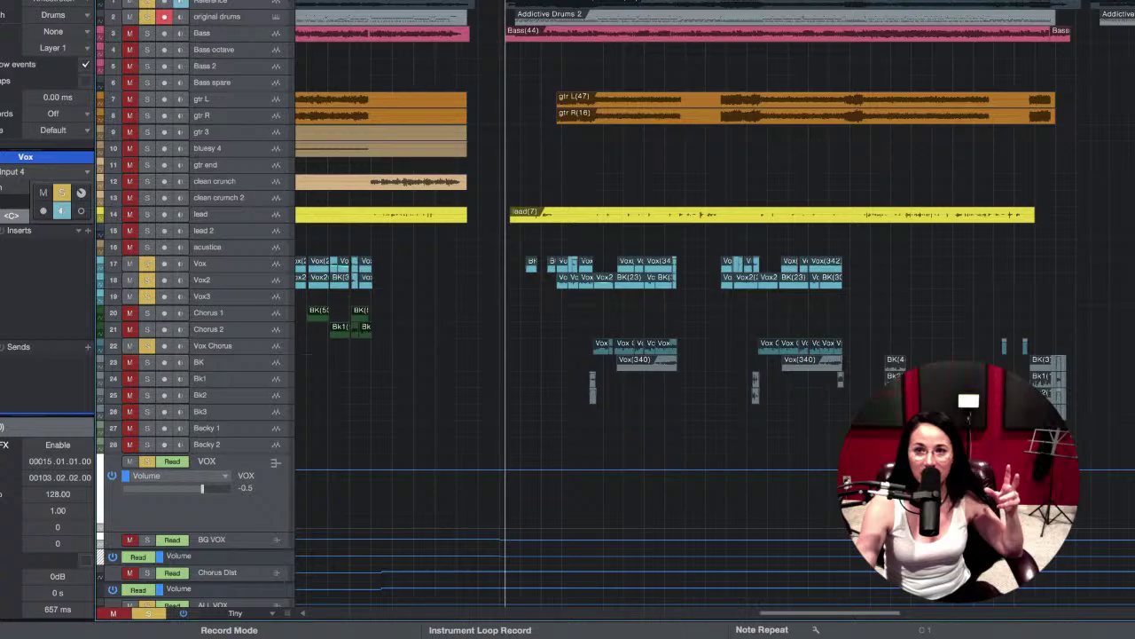
pyautogui.hscroll(-15, 577, 97)
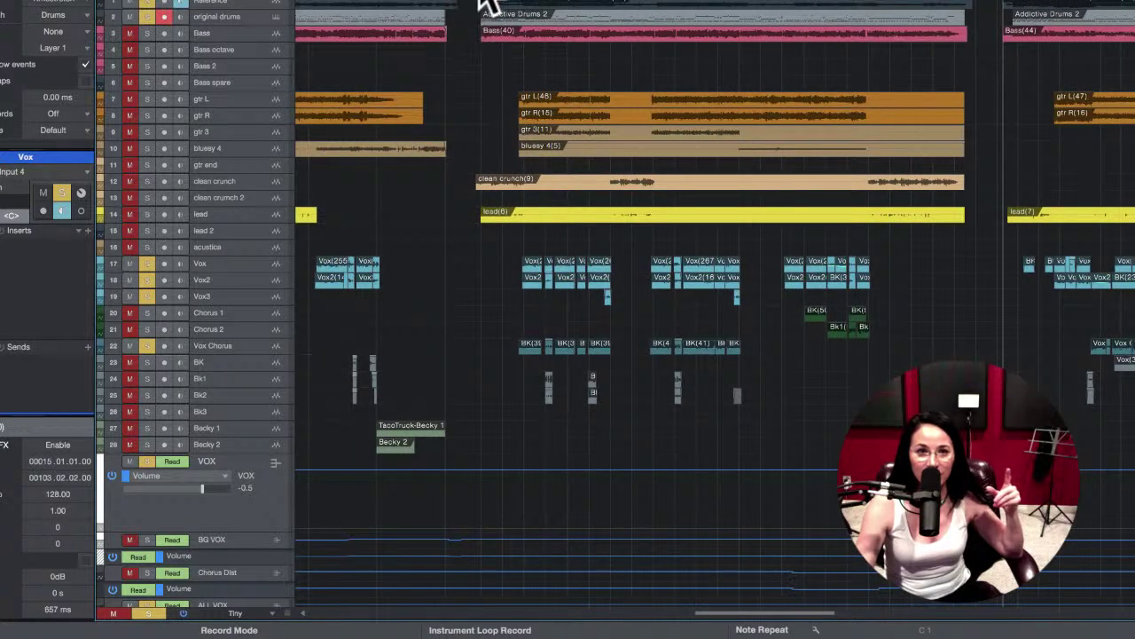
pyautogui.click(496, 3)
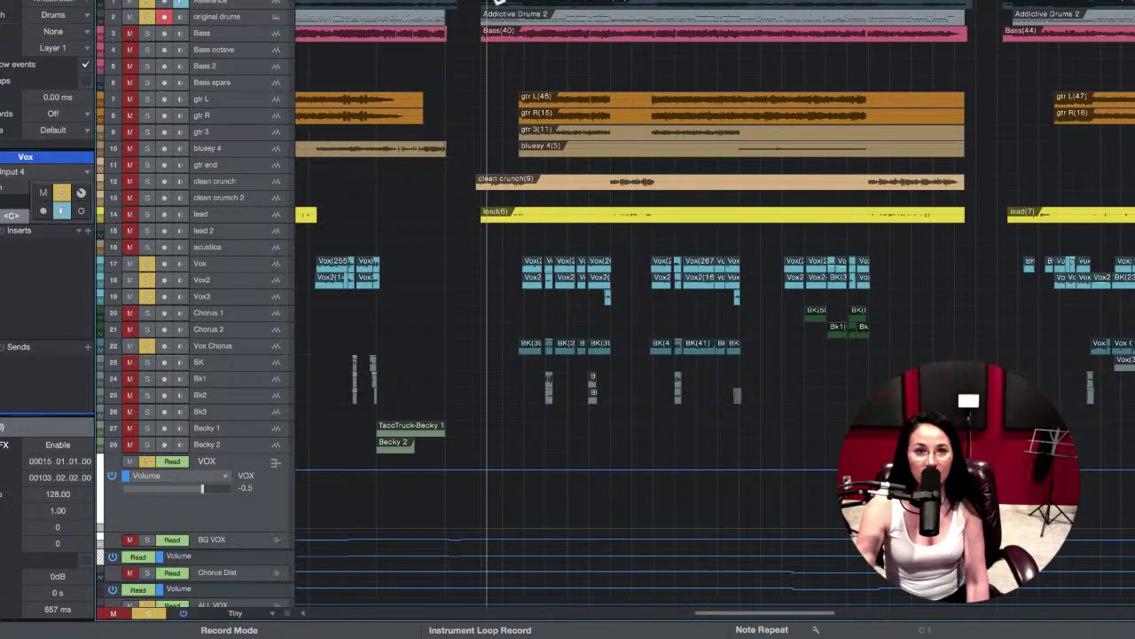
pyautogui.press('space')
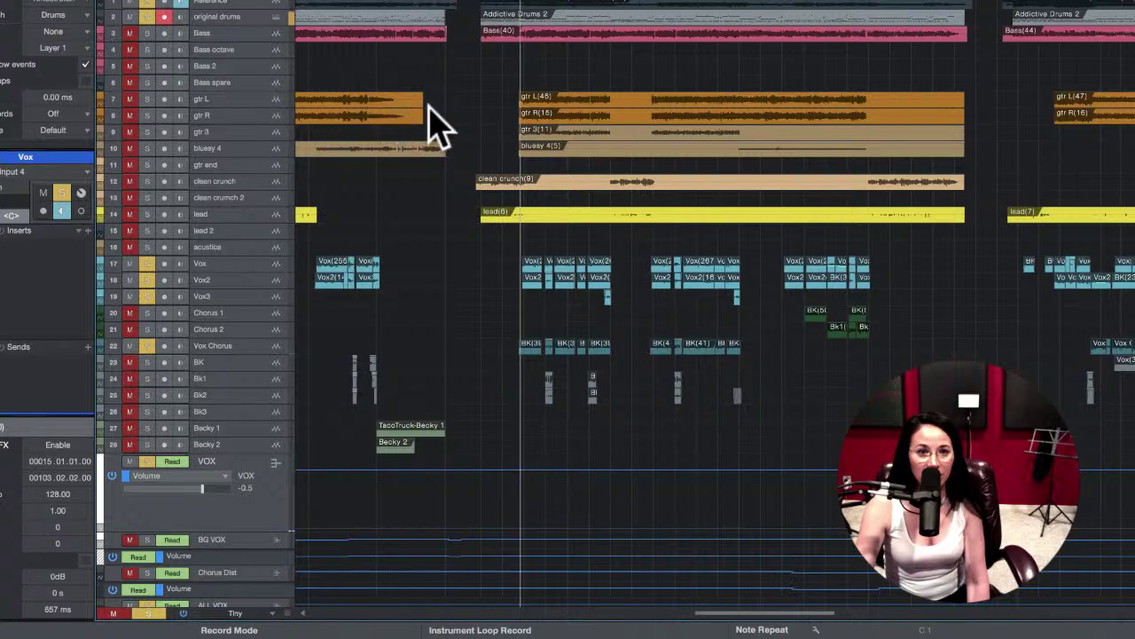
# Step: Turn off solo on Vox, Vox2, Vox3 and Vox Chorus, and close the Vox Chorus inserts window
pyautogui.click(143, 264)
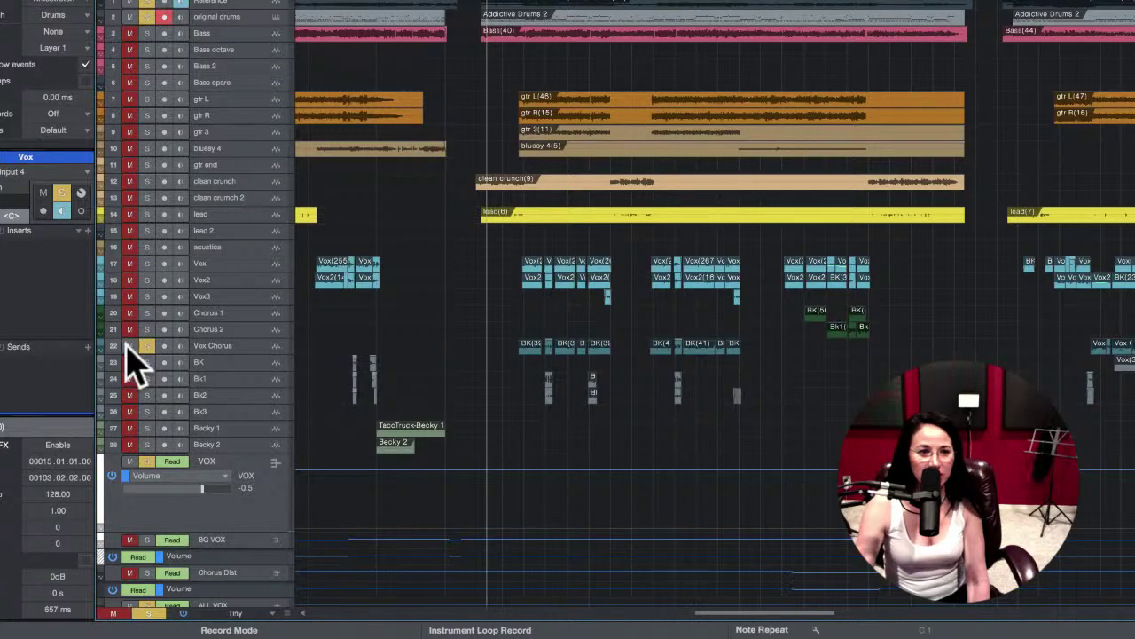
pyautogui.click(155, 346)
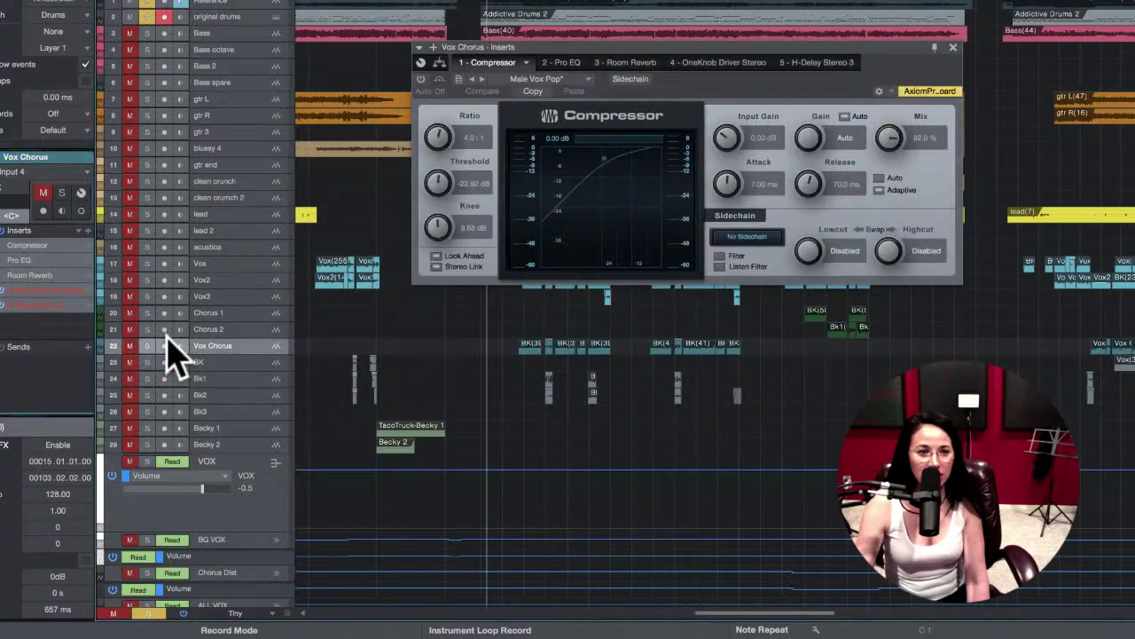
pyautogui.click(952, 47)
pyautogui.scroll(-2, 223, 286)
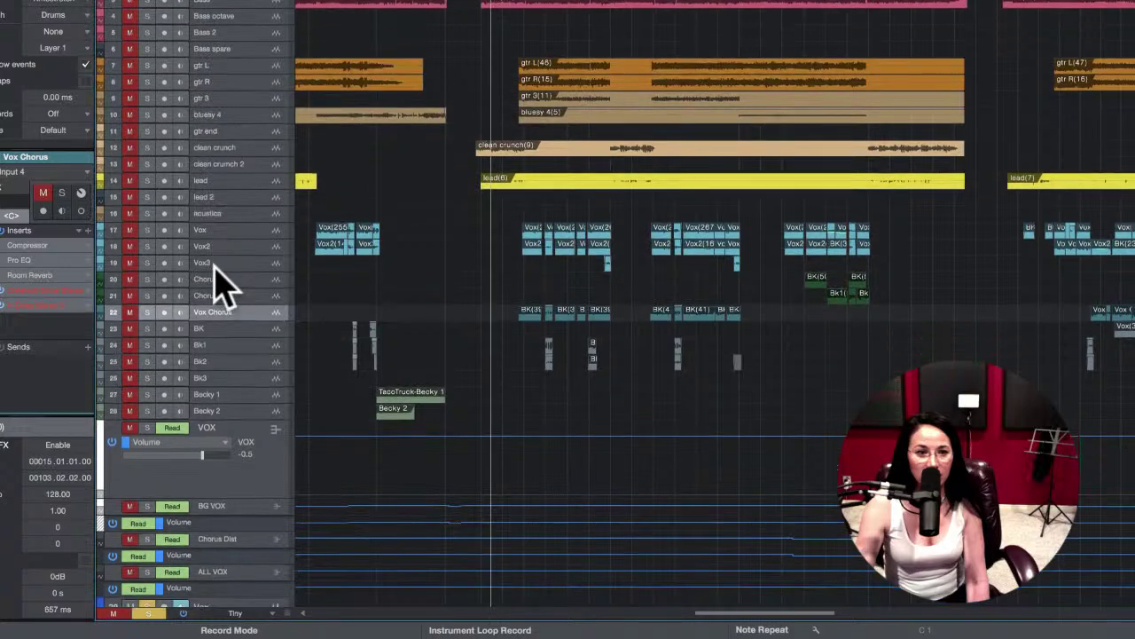
pyautogui.scroll(1, 223, 287)
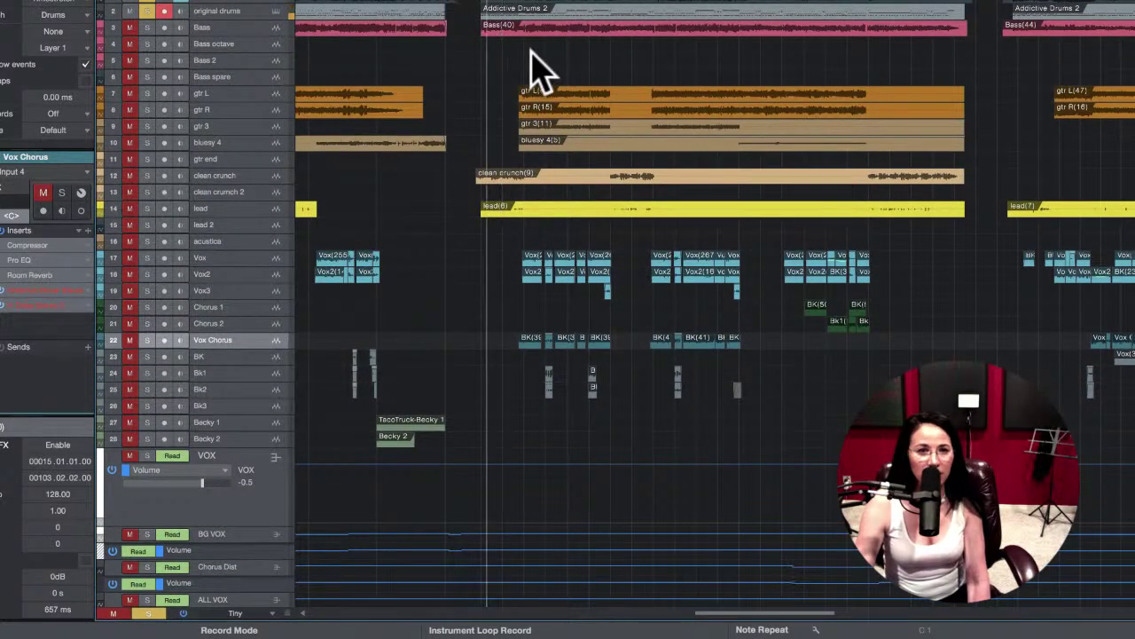
pyautogui.scroll(1, 417, 209)
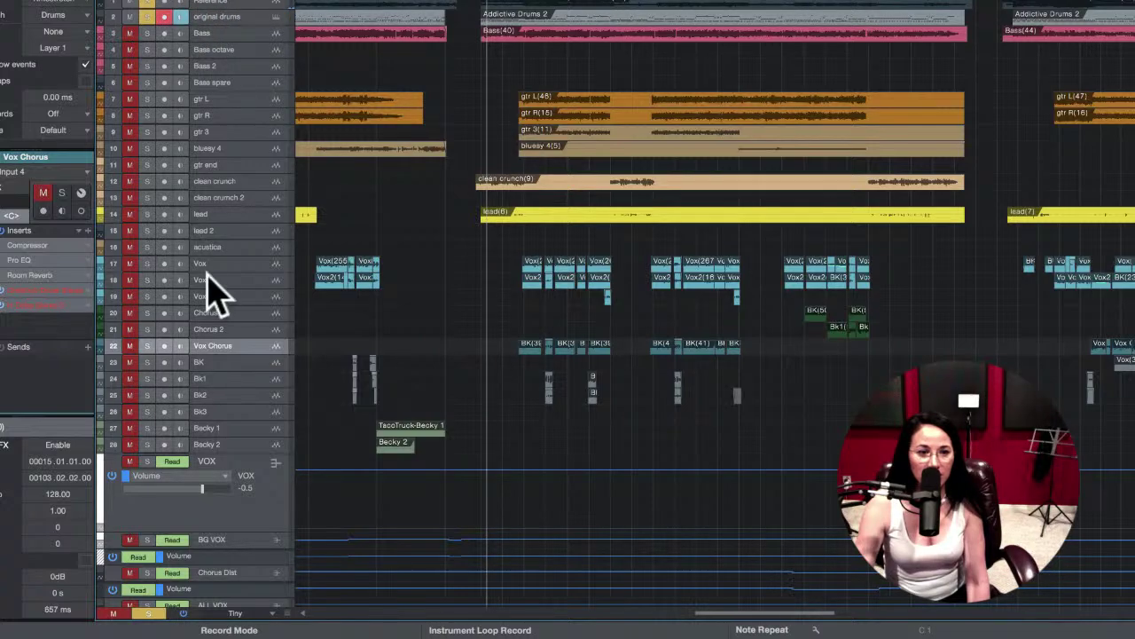
# Step: Check the monitored Vox track at the end of the track list and keep original drums soloed, monitored and record-armed
pyautogui.scroll(-3, 213, 291)
pyautogui.scroll(-2, 216, 292)
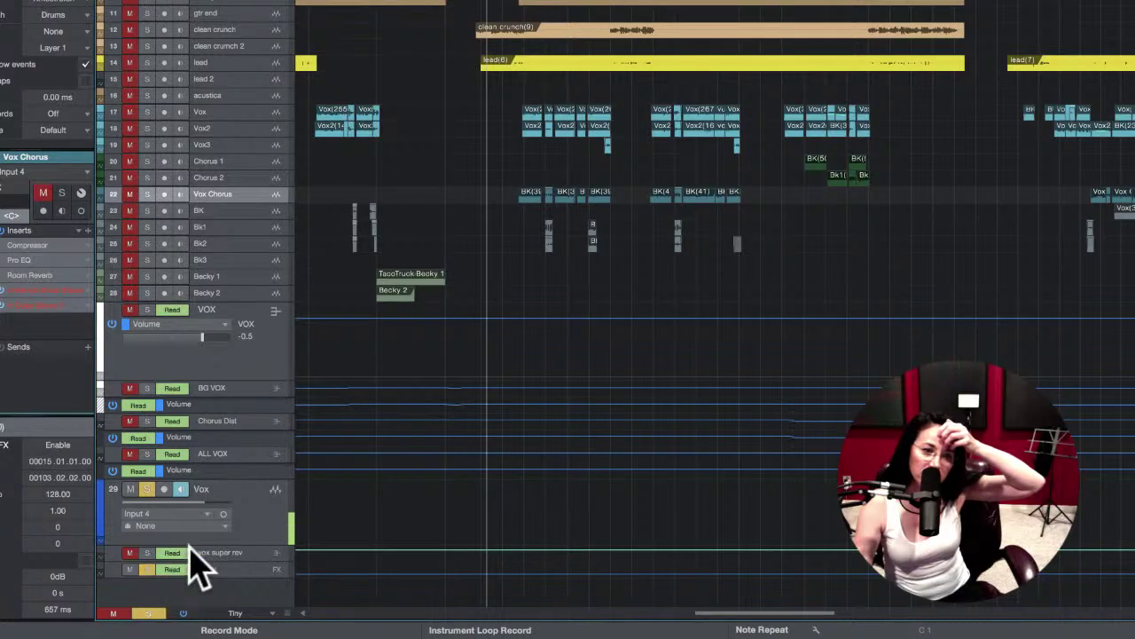
pyautogui.scroll(5, 405, 114)
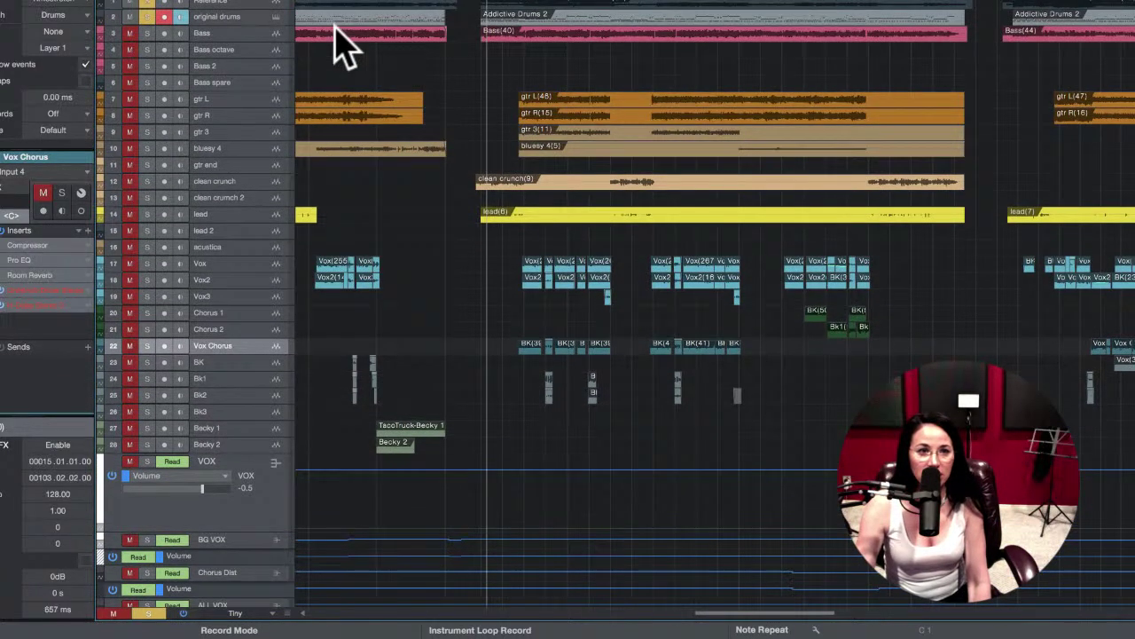
pyautogui.click(164, 17)
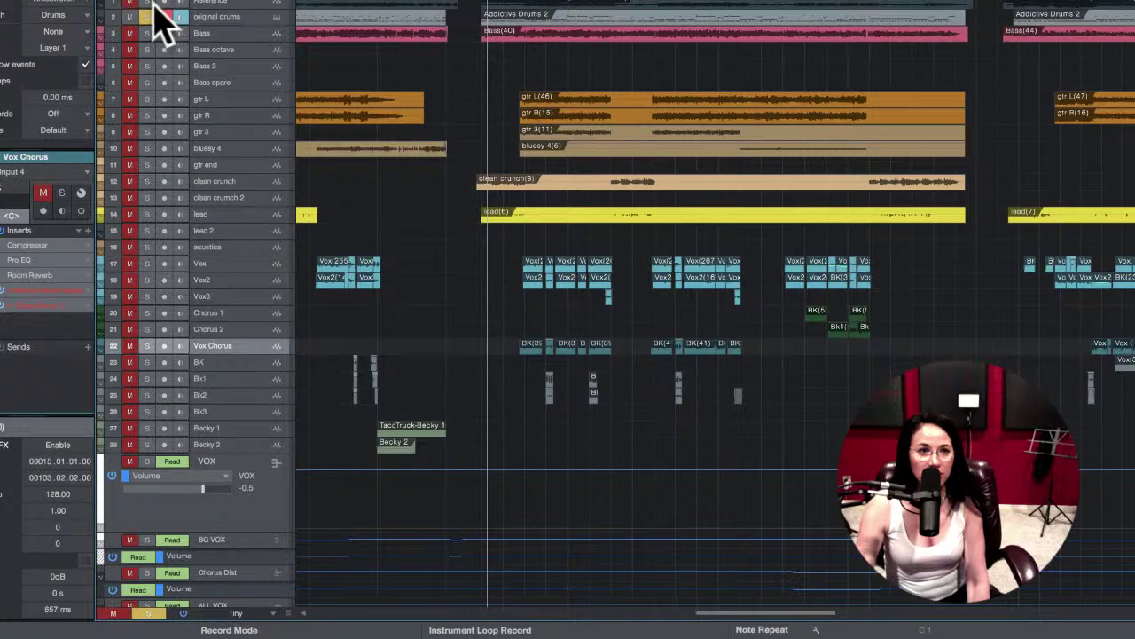
pyautogui.click(163, 16)
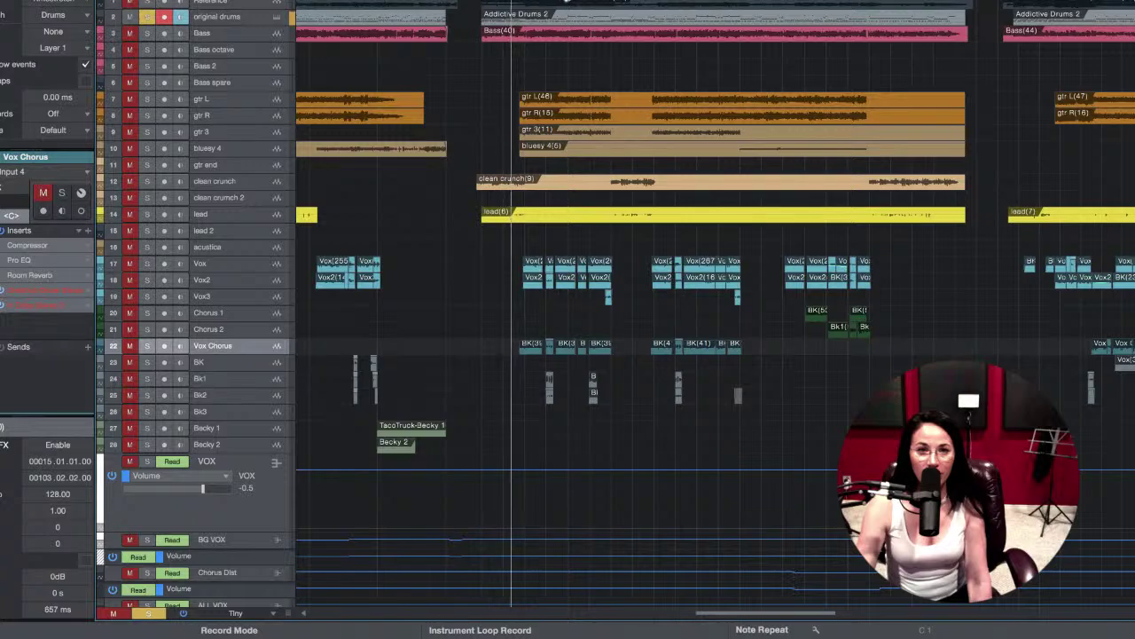
# Step: Skip ahead through the Bass(40) song to its last vocal section, listen from there, and stop playback
pyautogui.click(554, 2)
pyautogui.click(601, 2)
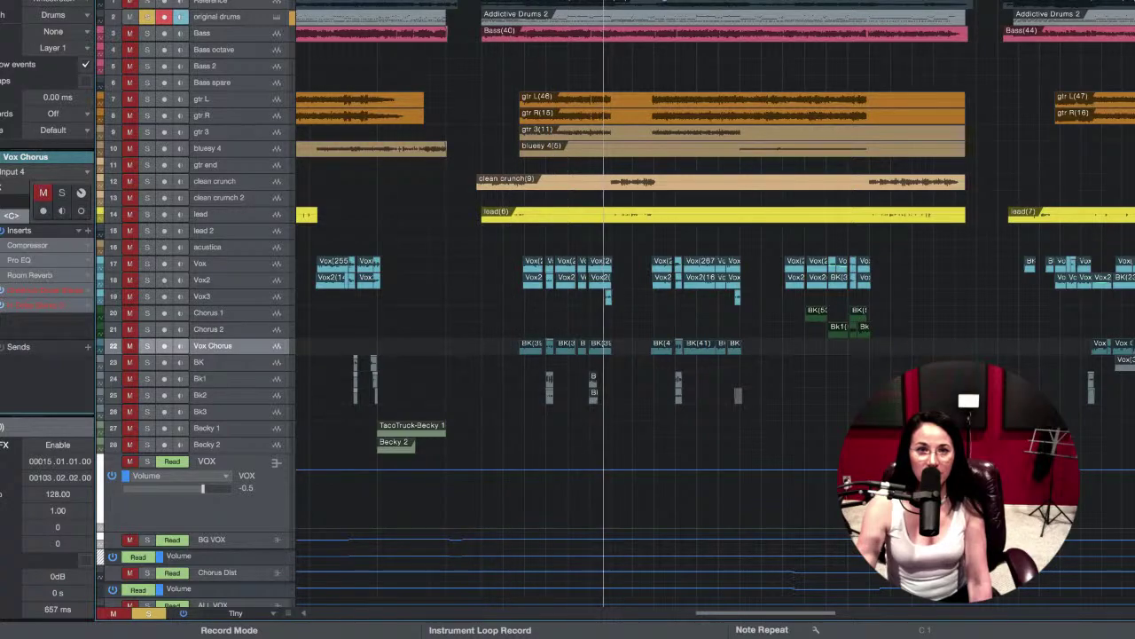
pyautogui.click(798, 2)
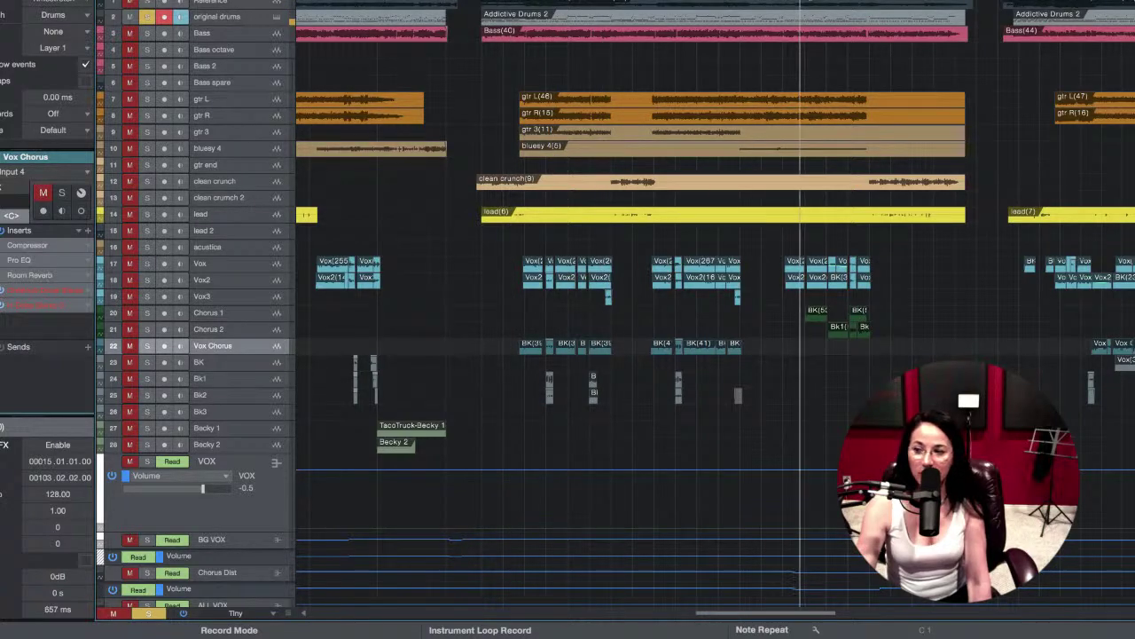
pyautogui.click(783, 2)
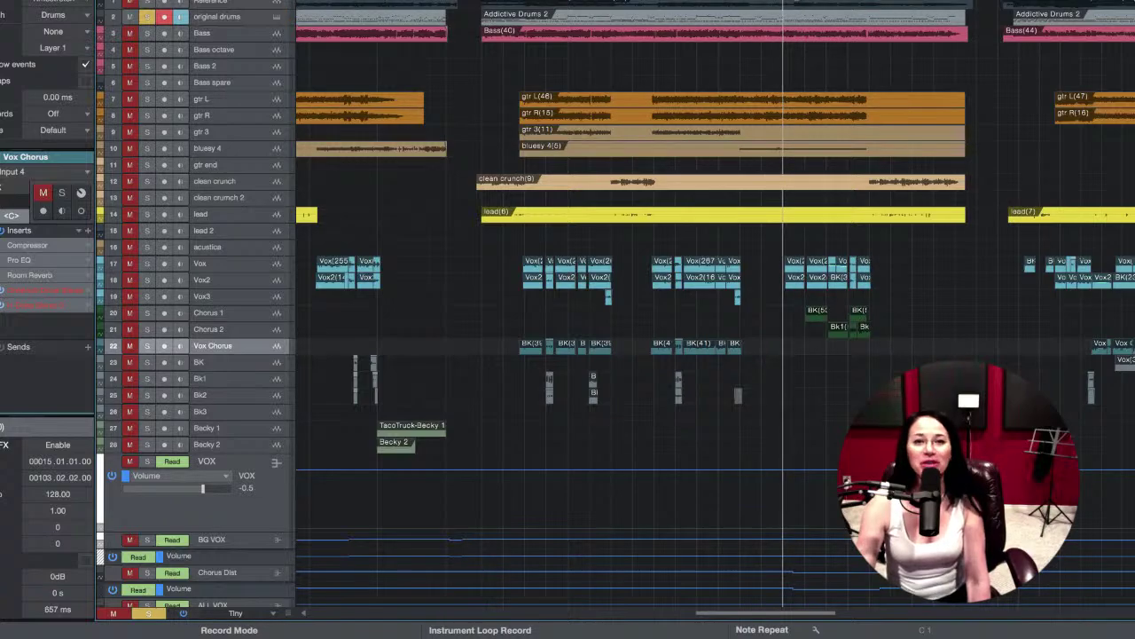
pyautogui.click(777, 2)
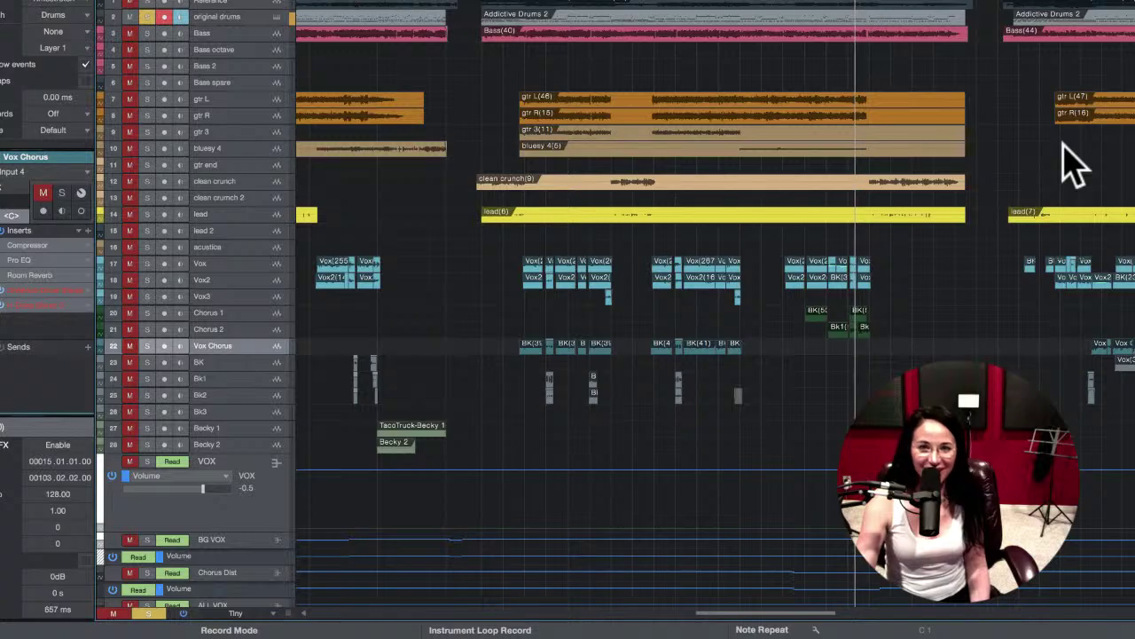
pyautogui.press('space')
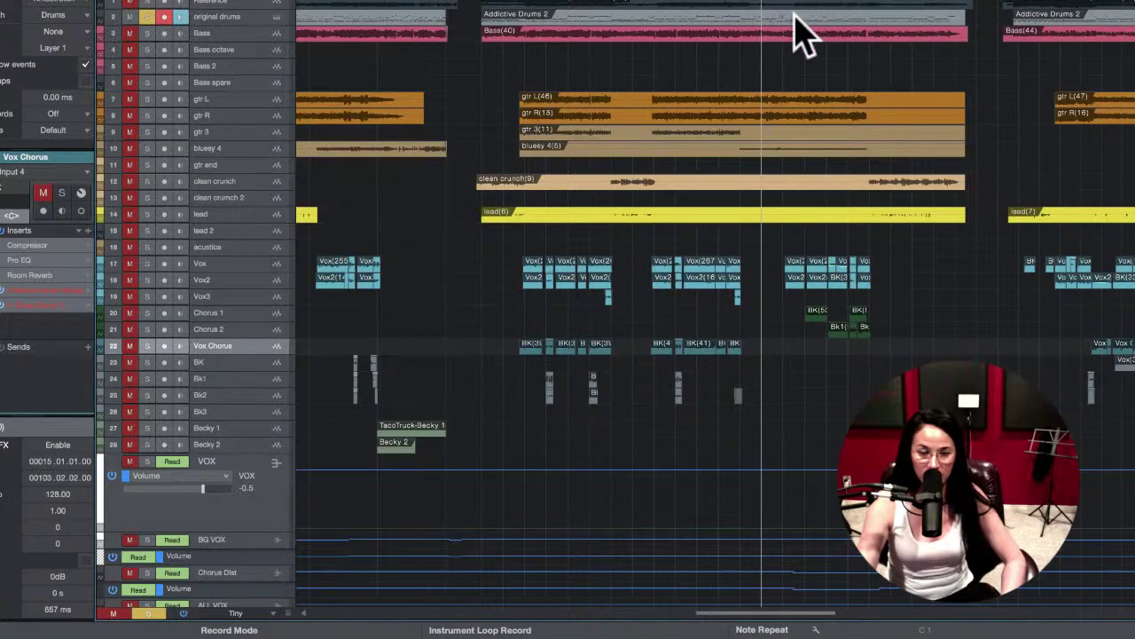
# Step: Return to the start of Trapped Inside, play its opening with the drums, and stop playback
pyautogui.hscroll(-10, 736, 49)
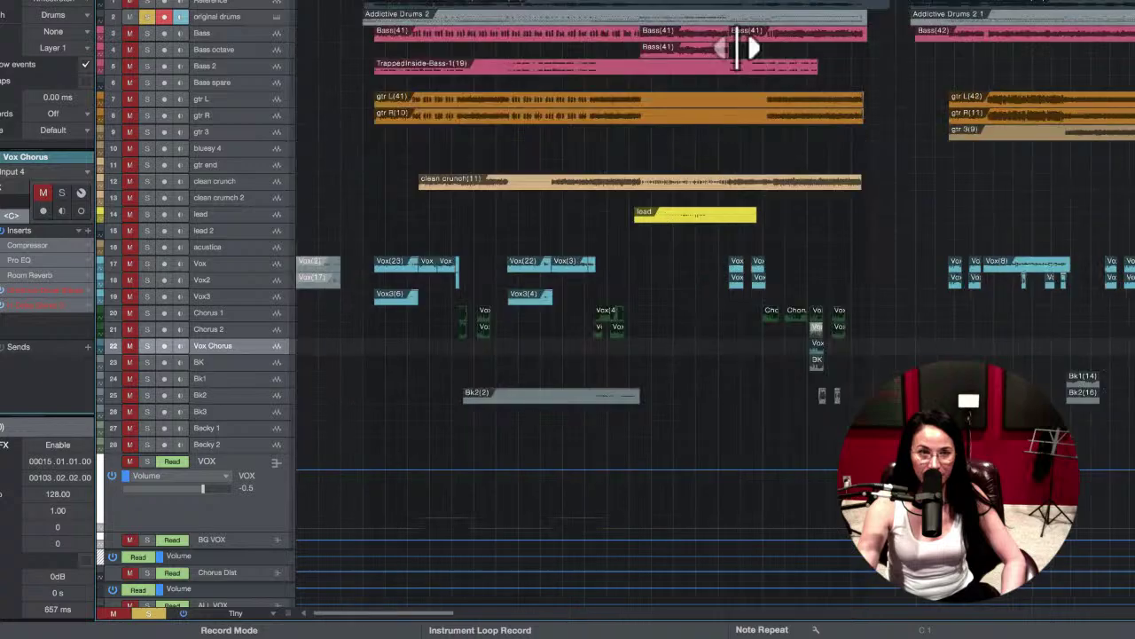
pyautogui.click(377, 3)
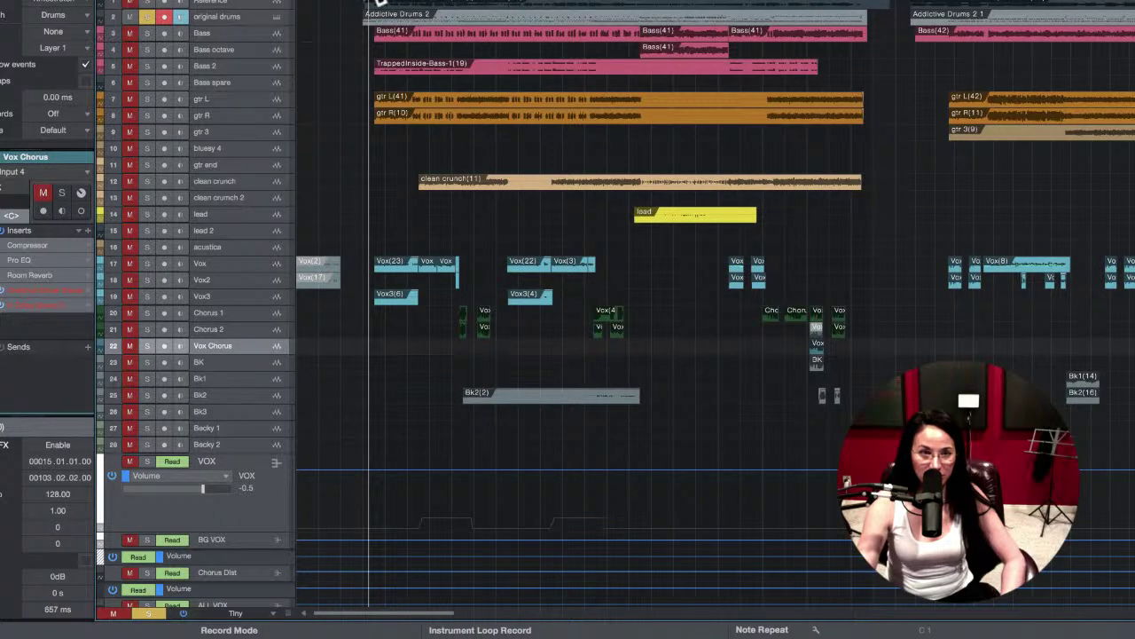
pyautogui.click(380, 3)
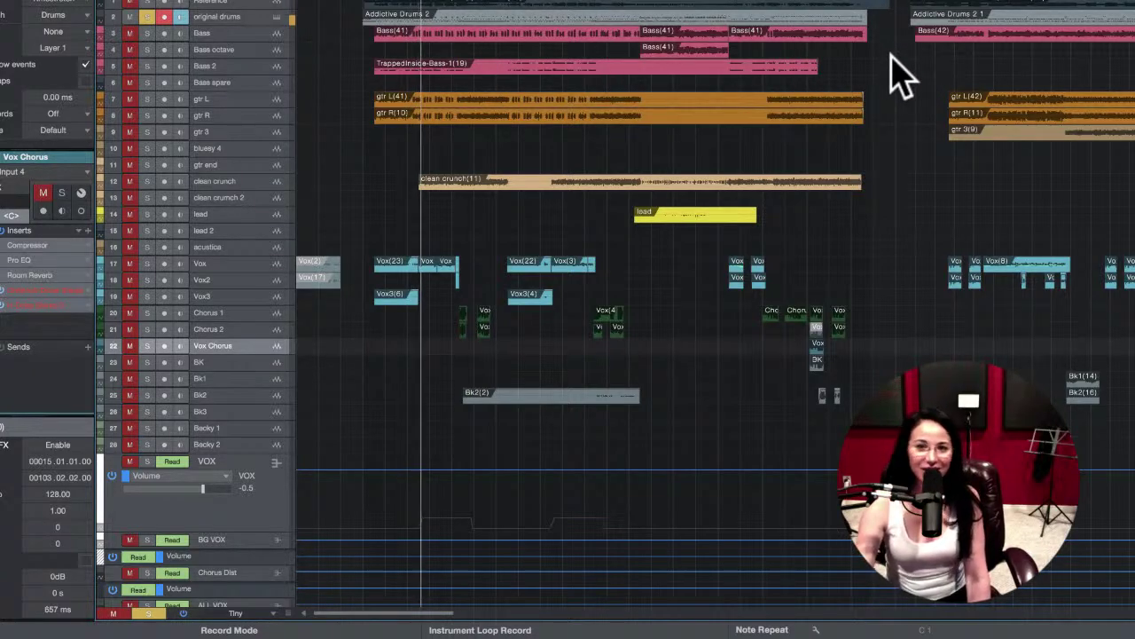
pyautogui.press('space')
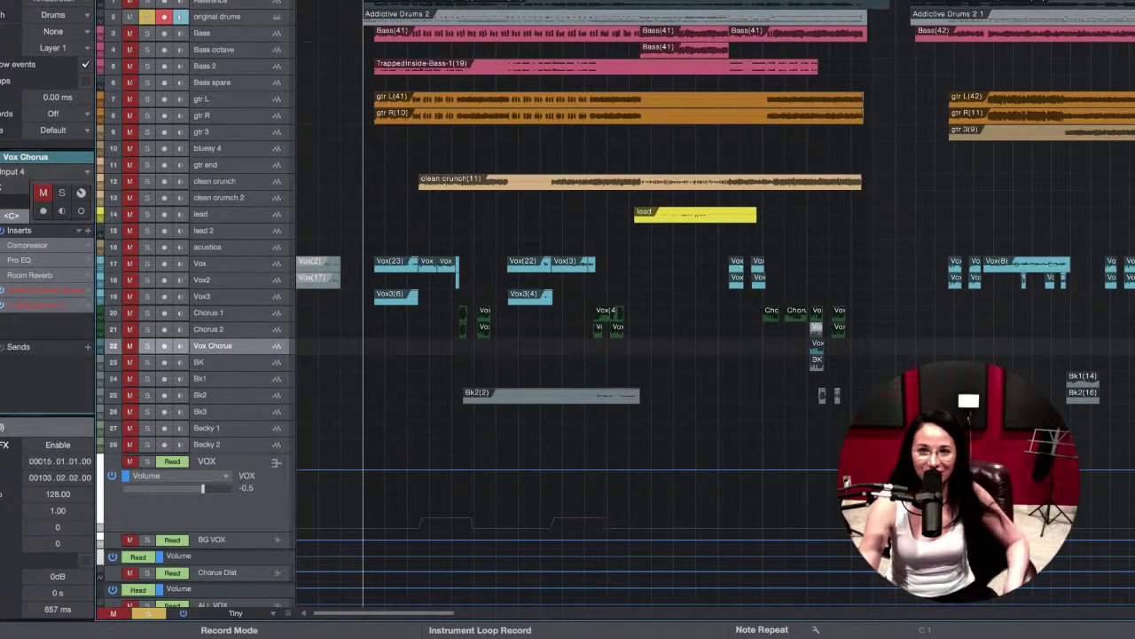
# Step: Return to the later songs and play the section that starts at the Bass(43) clip from its beginning
pyautogui.hscroll(10, 882, 13)
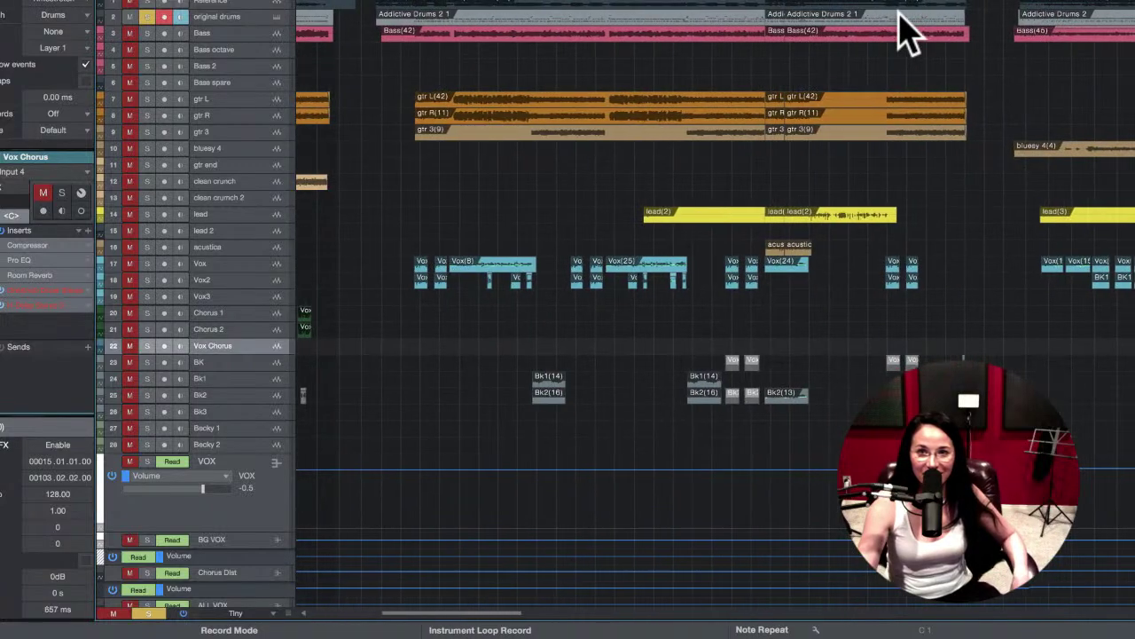
pyautogui.hscroll(10, 905, 31)
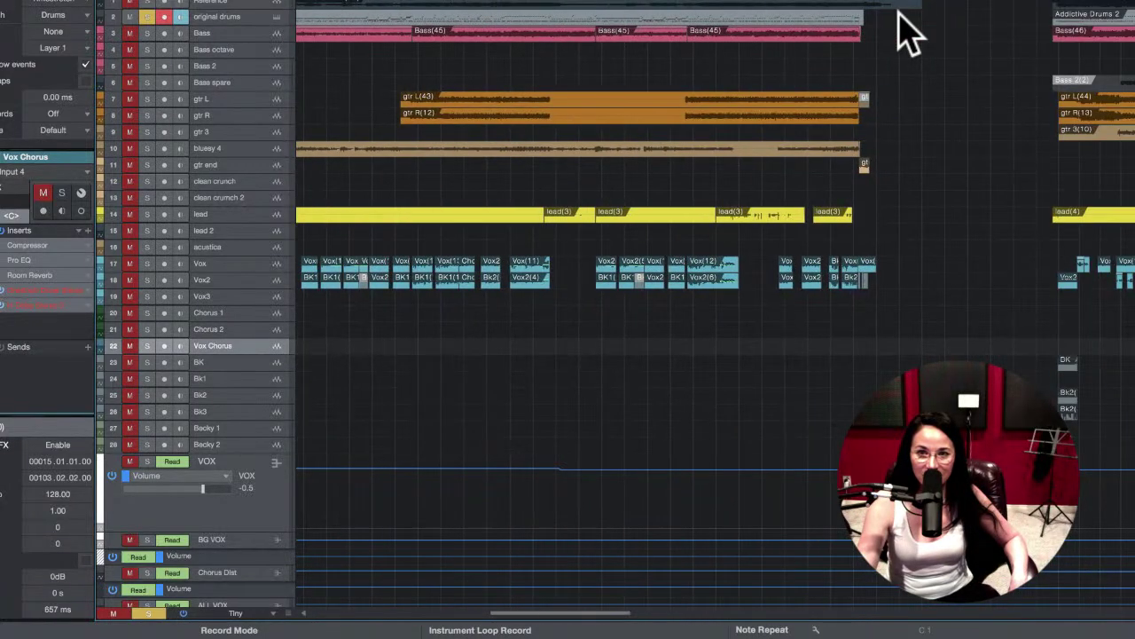
pyautogui.hscroll(10, 905, 31)
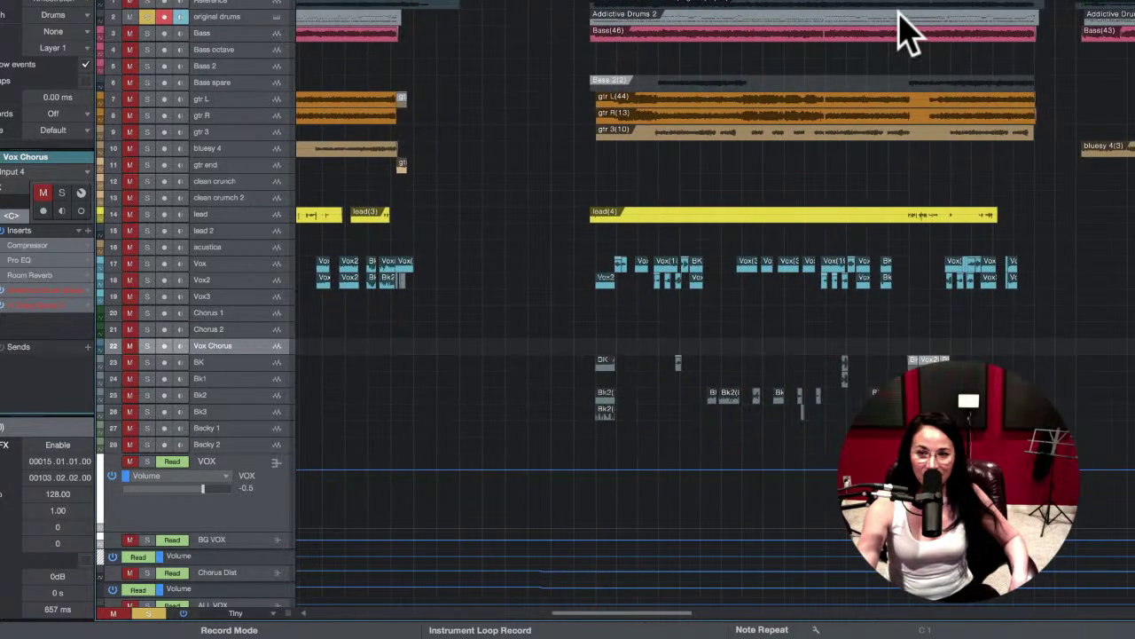
pyautogui.hscroll(10, 905, 31)
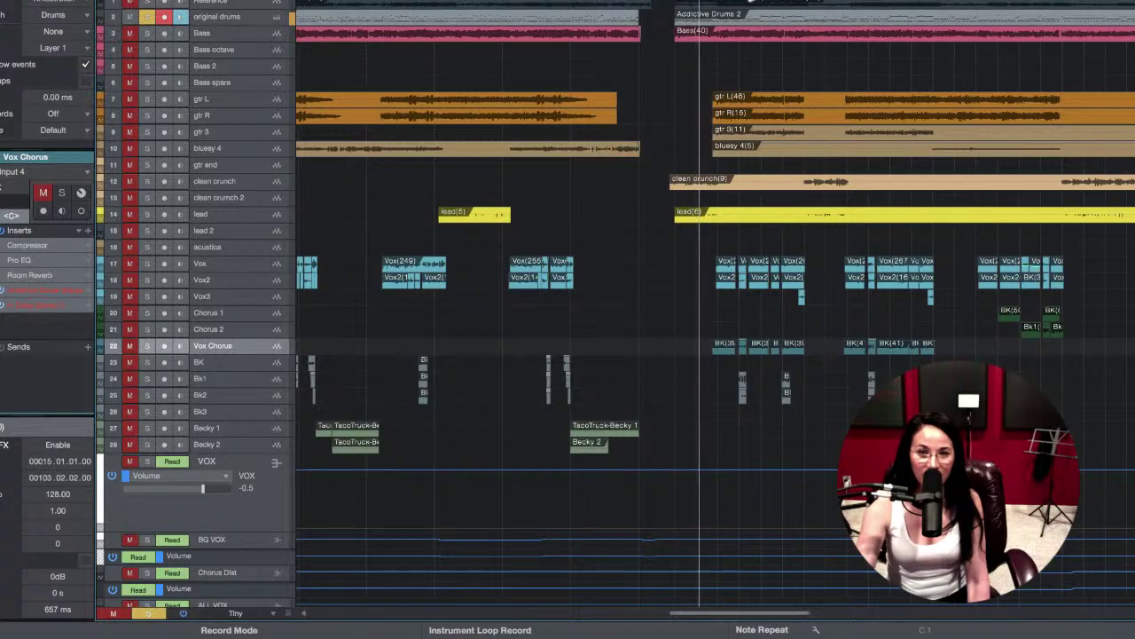
pyautogui.hscroll(-10, 698, 5)
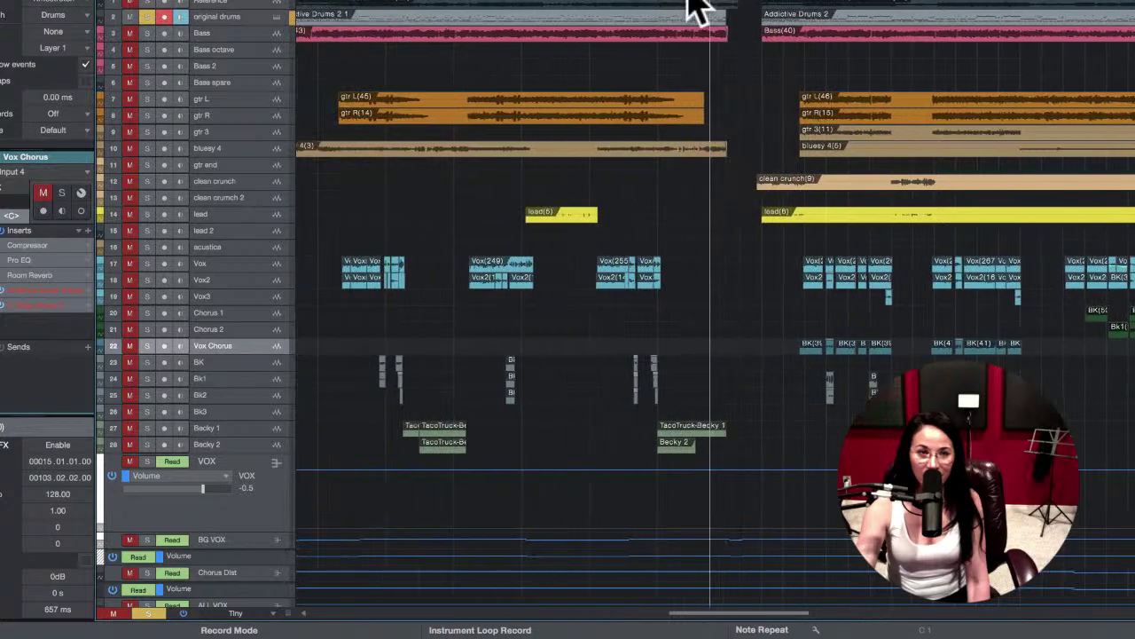
pyautogui.click(741, 4)
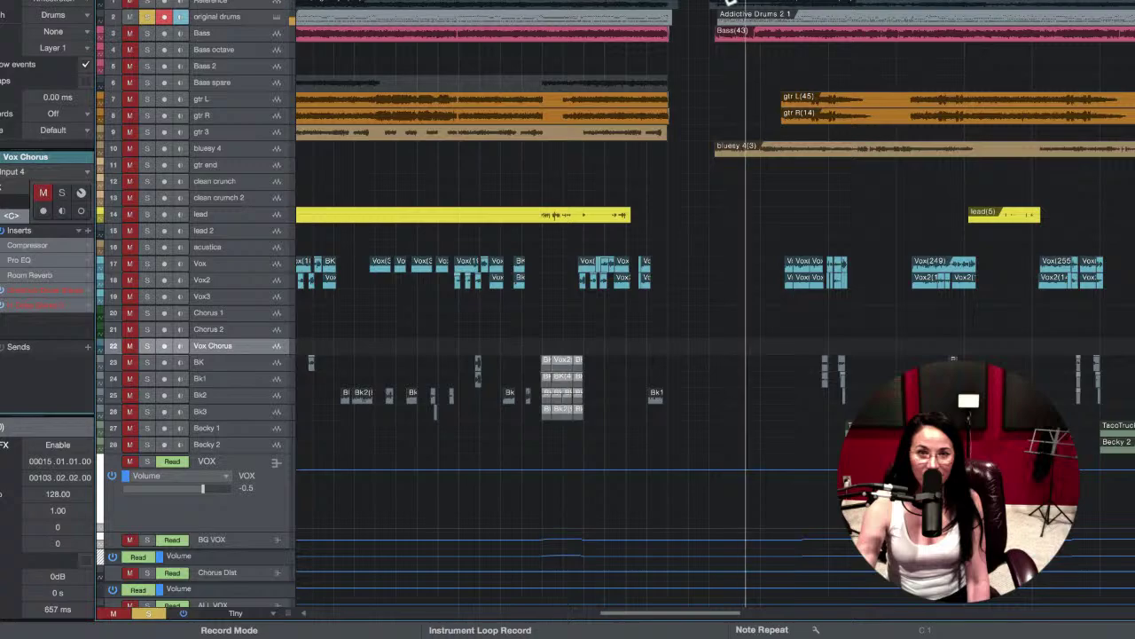
pyautogui.click(716, 3)
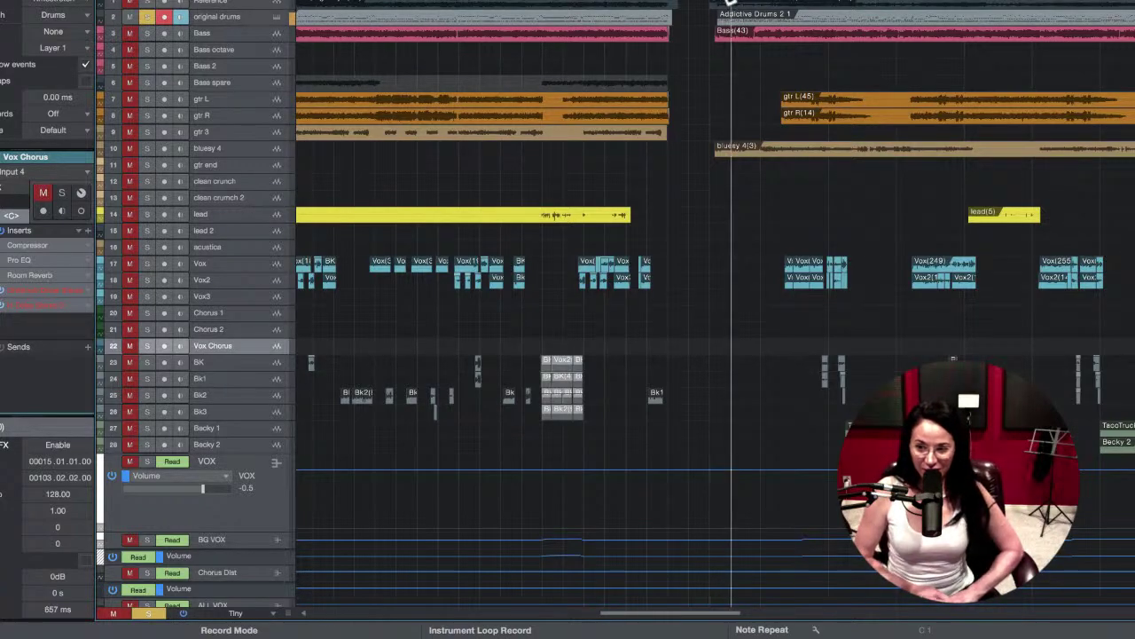
# Step: Stop playback and open the original drums clip above Bass(43), Addictive Drums 2 1, in the note editor
pyautogui.press('space')
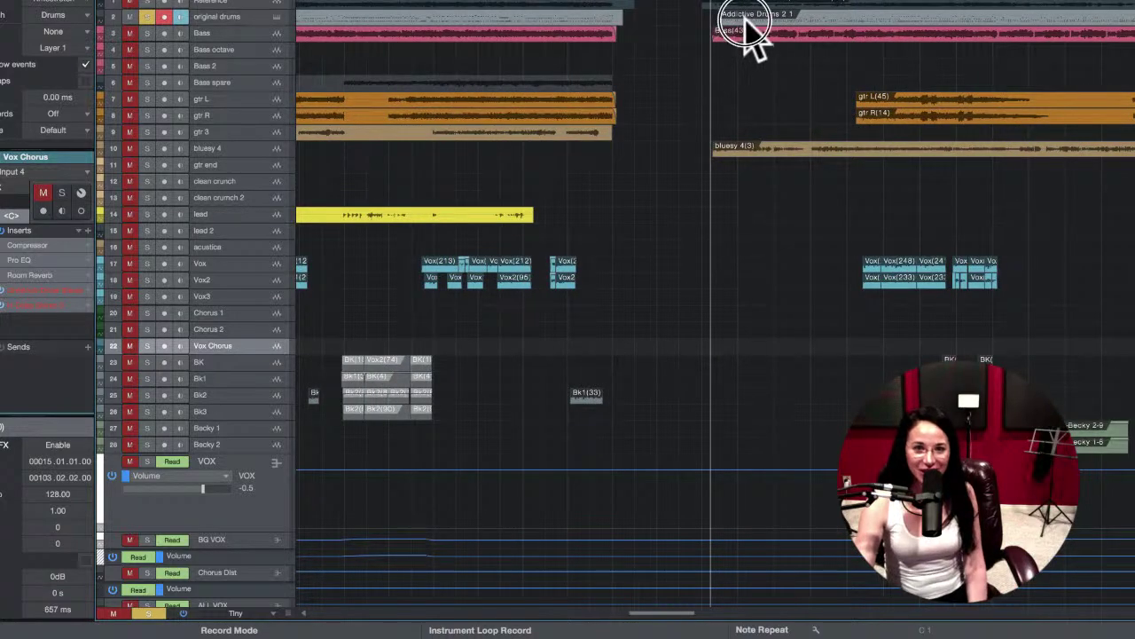
pyautogui.doubleClick(745, 18)
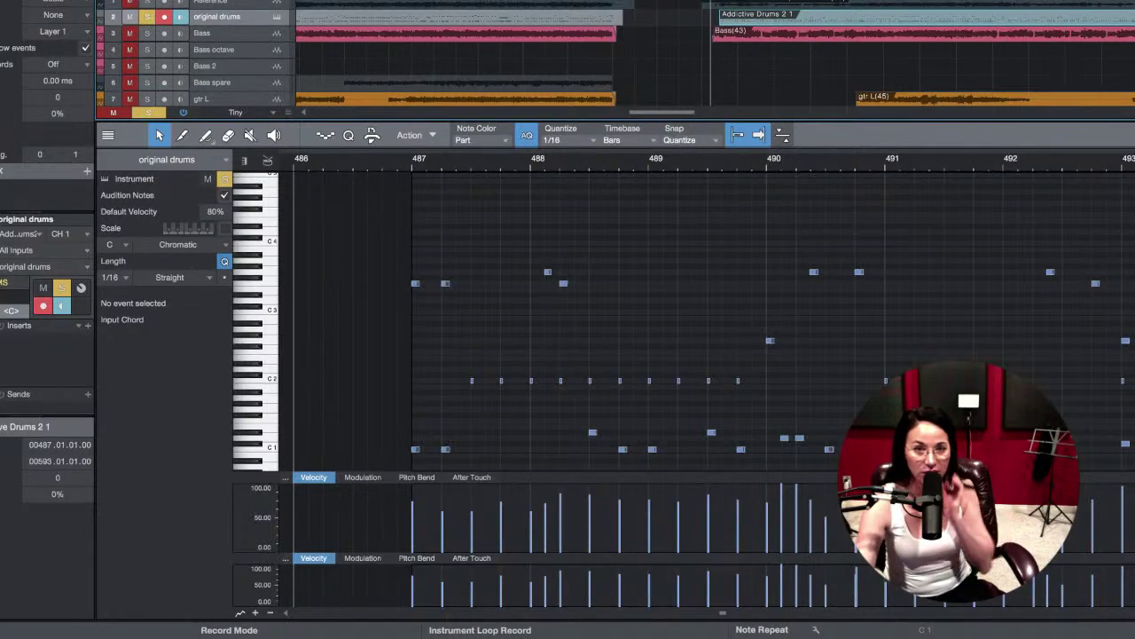
pyautogui.scroll(2, 720, 2)
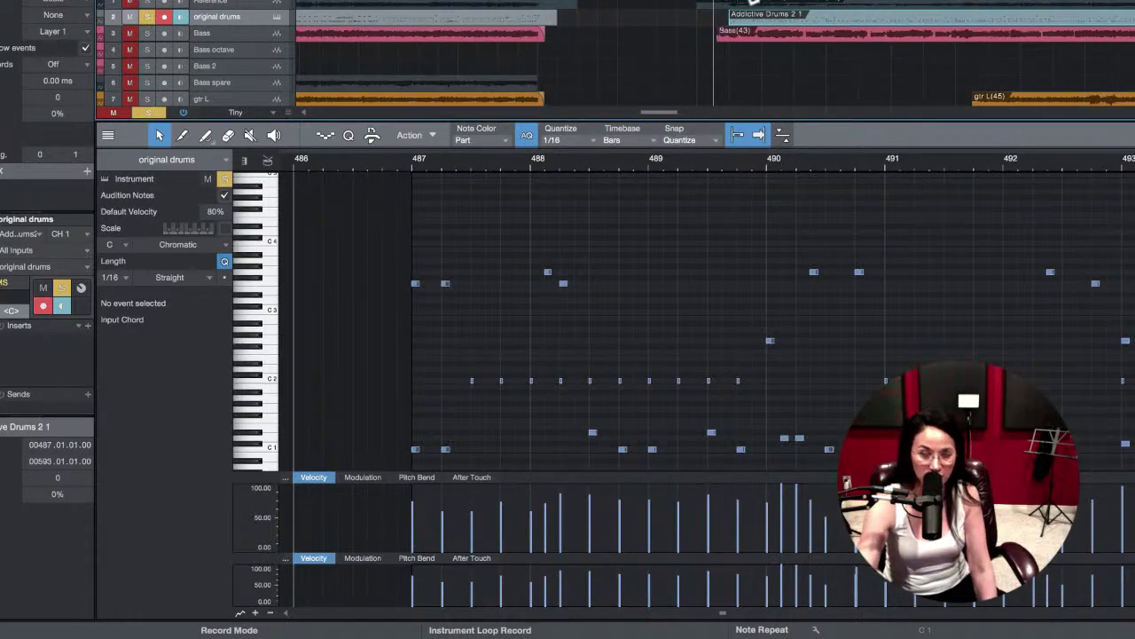
pyautogui.scroll(-2, 752, 3)
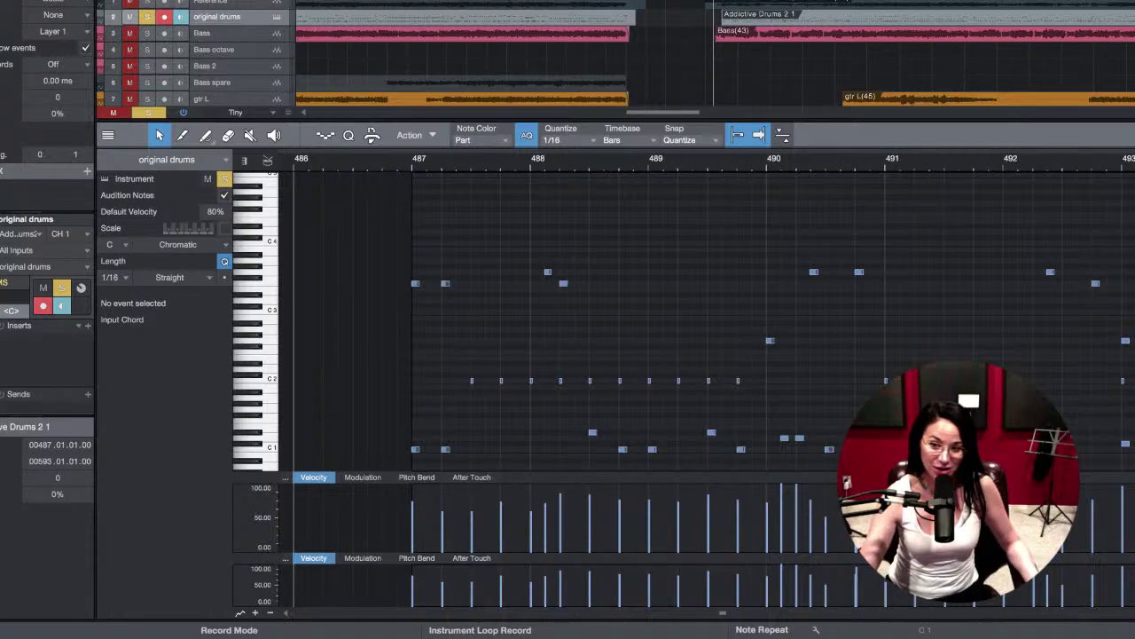
pyautogui.press('F4')
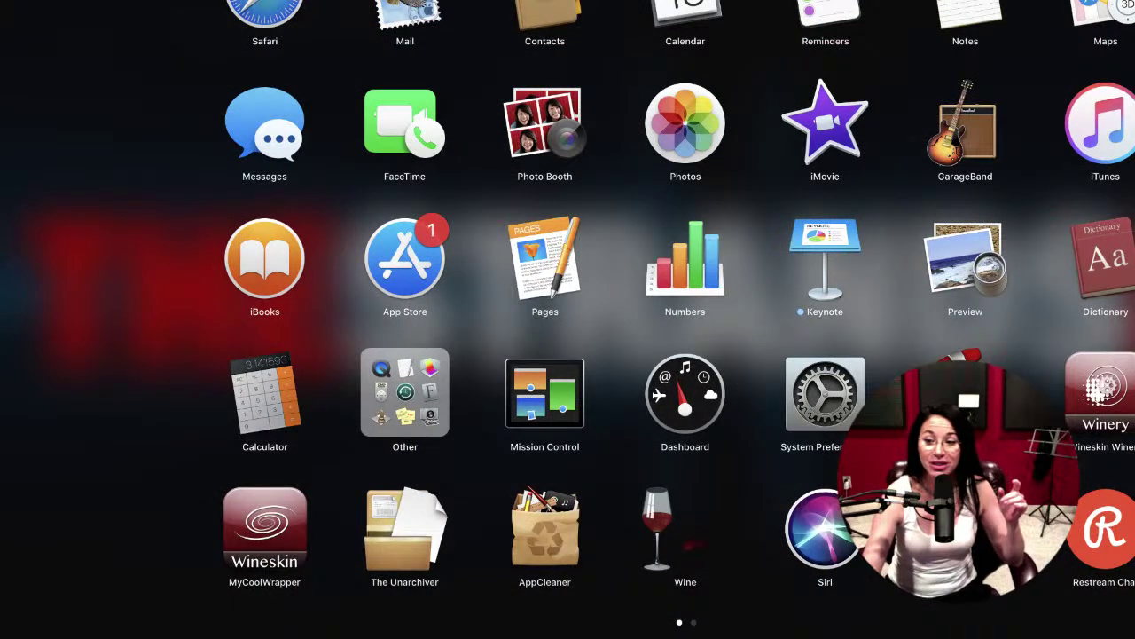
pyautogui.press('Escape')
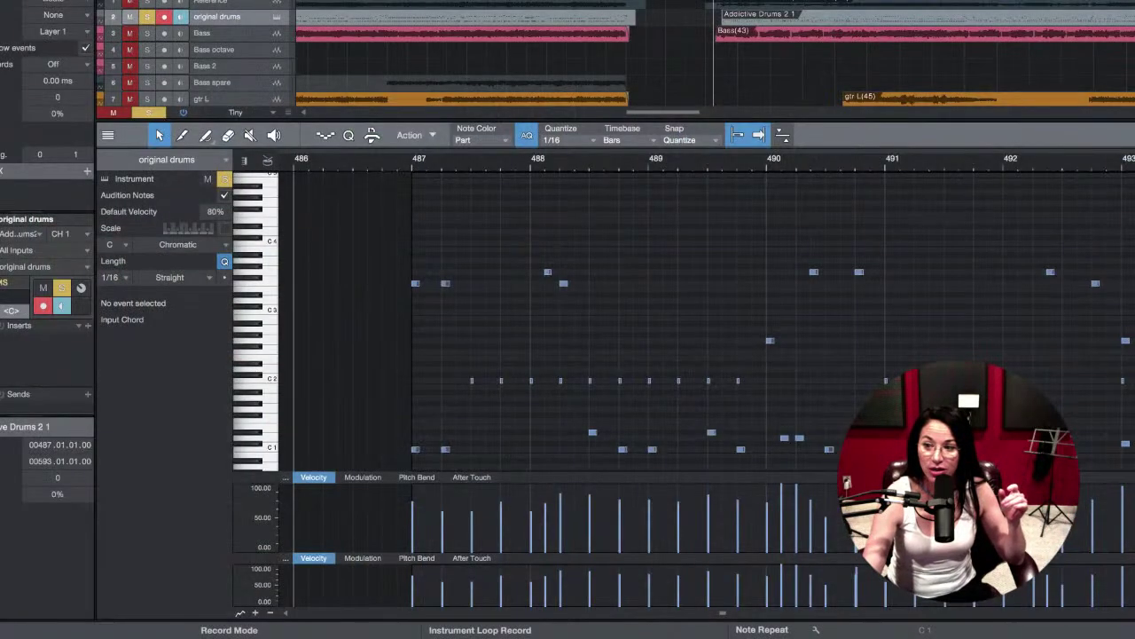